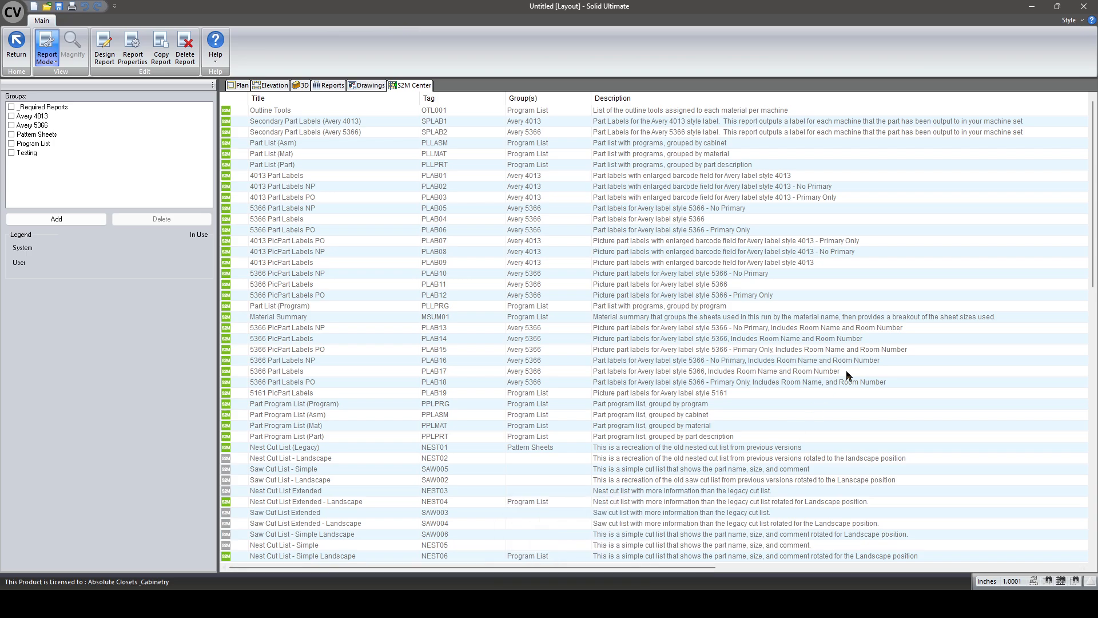
Look through the S2M Center report list, selecting the Material Summary and Nest Cut List (Legacy) system reports.
mouse_move(572, 605)
click(290, 318)
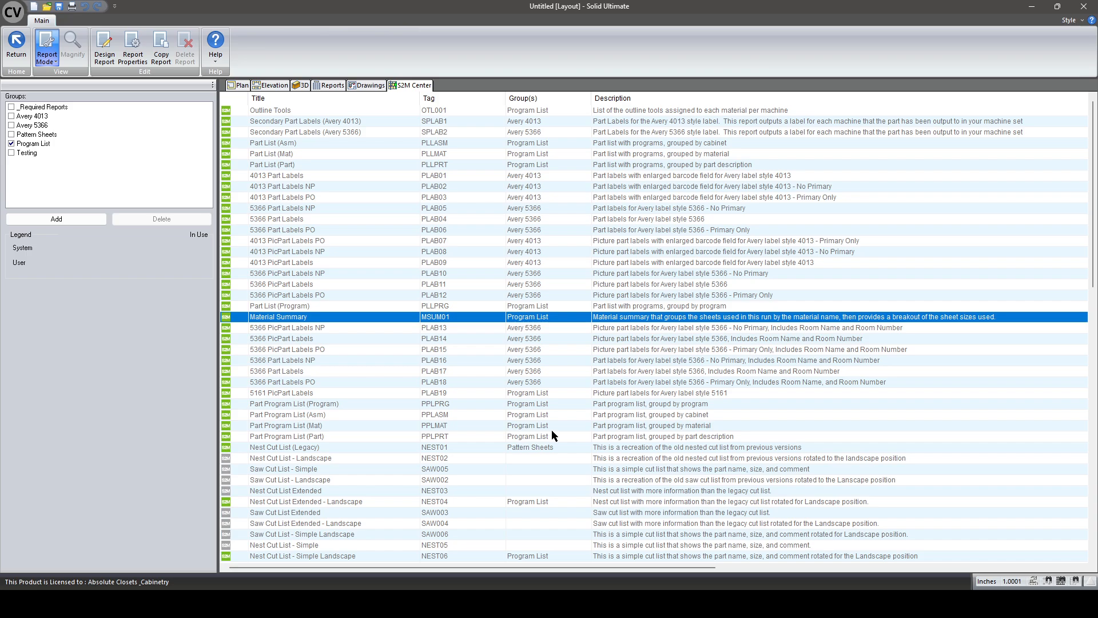
click(318, 450)
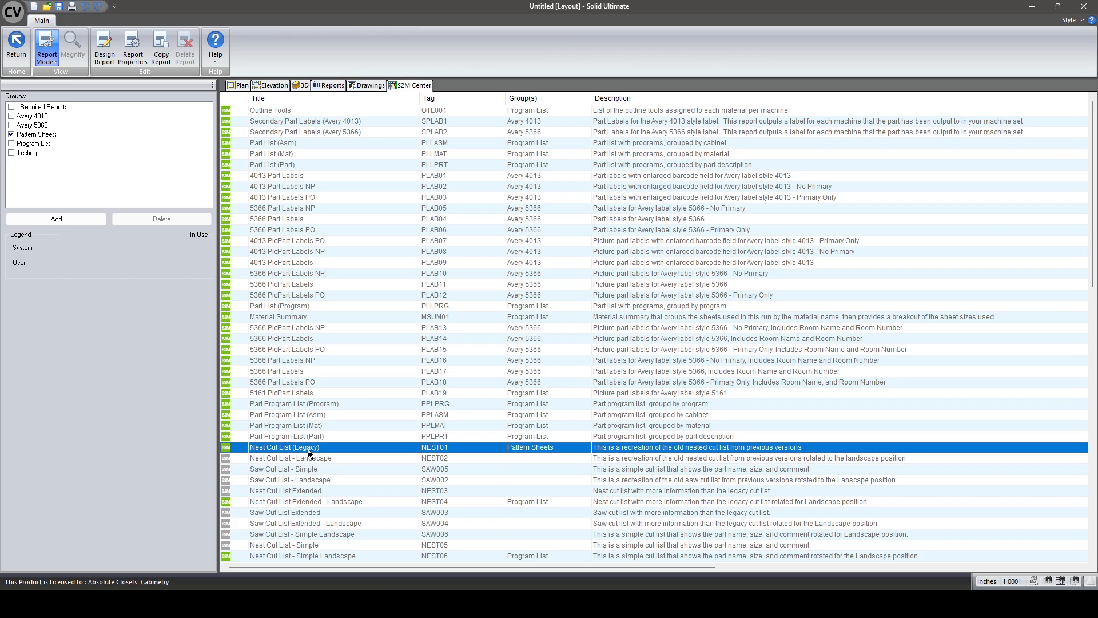
scroll(309, 452, down, 12)
scroll(297, 544, up, 12)
Inspect the imports and tables in the Nest Cut List (Legacy) report's properties, including SheetCount, PartList and JobInfo.
click(136, 54)
click(39, 135)
click(39, 124)
click(86, 144)
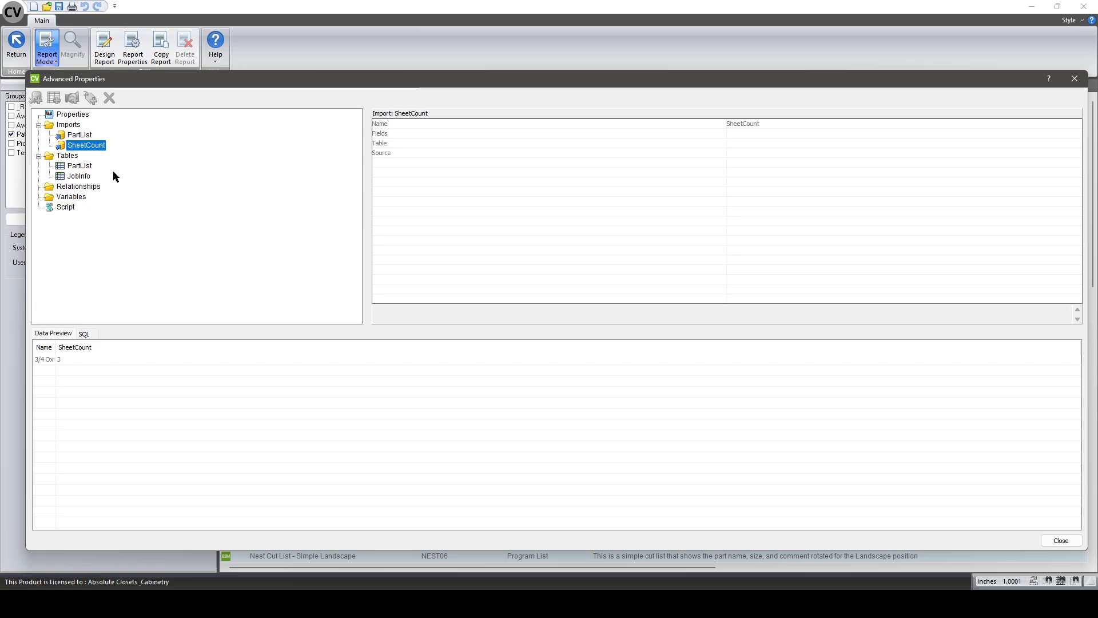
click(81, 166)
click(80, 176)
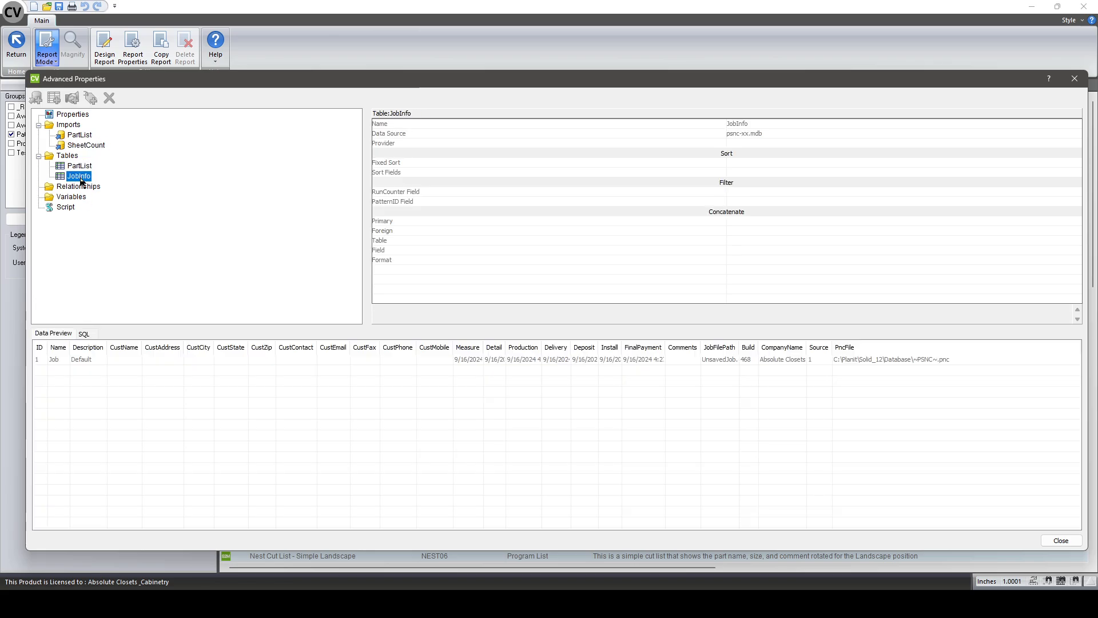
click(1059, 541)
Open the properties of the Material Summary with Waste Percentage report and go through its imports and tables.
scroll(246, 549, down, 5)
click(245, 557)
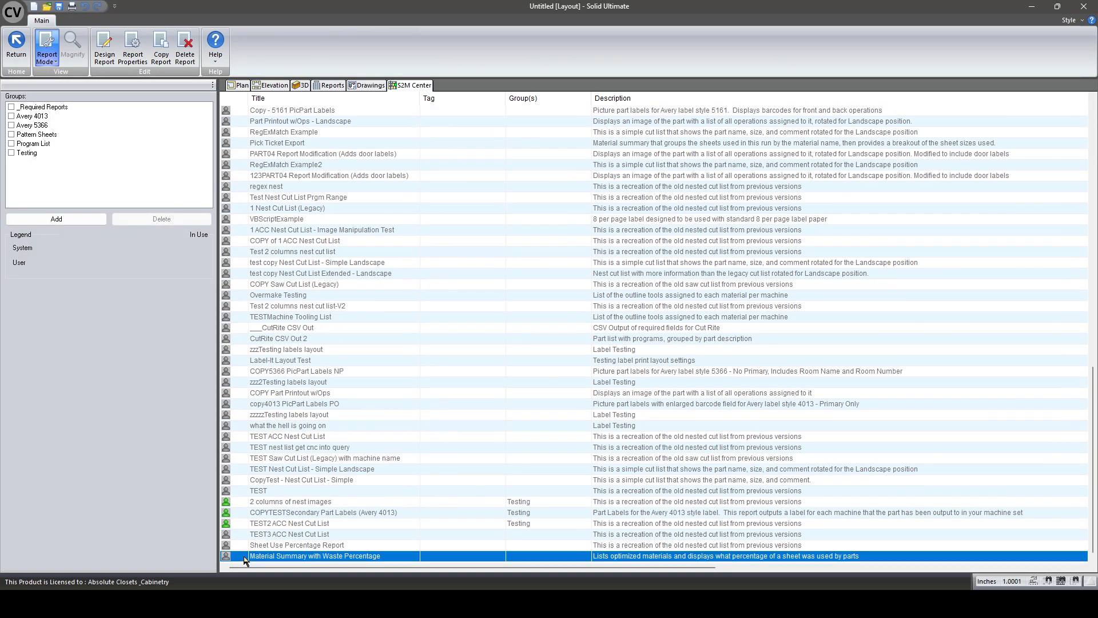
click(132, 48)
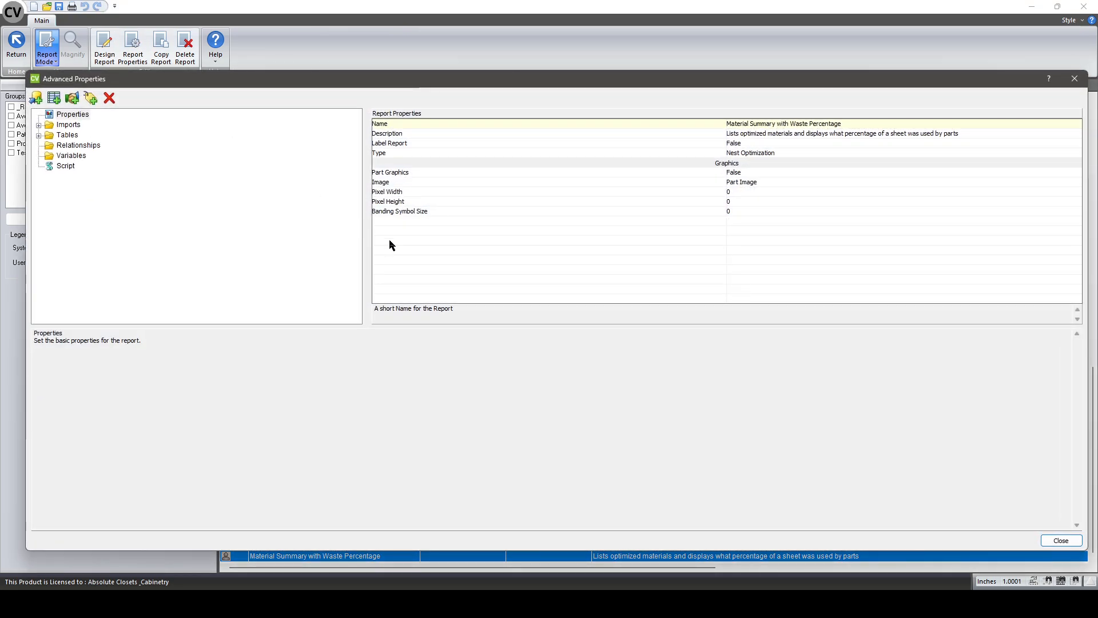
click(38, 135)
click(39, 125)
click(79, 135)
click(89, 146)
click(80, 166)
click(79, 176)
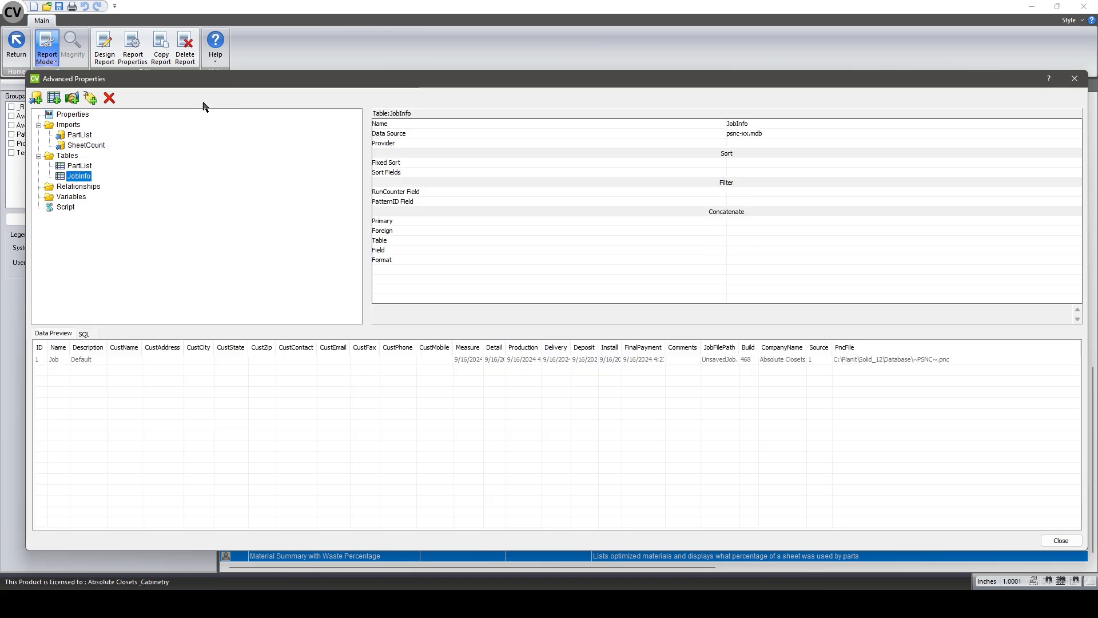
Preview the SheetCount import's data and widen its Name column so the full material name can be read.
mouse_move(228, 77)
mouse_down()
mouse_move(231, 467)
mouse_move(232, 72)
mouse_up()
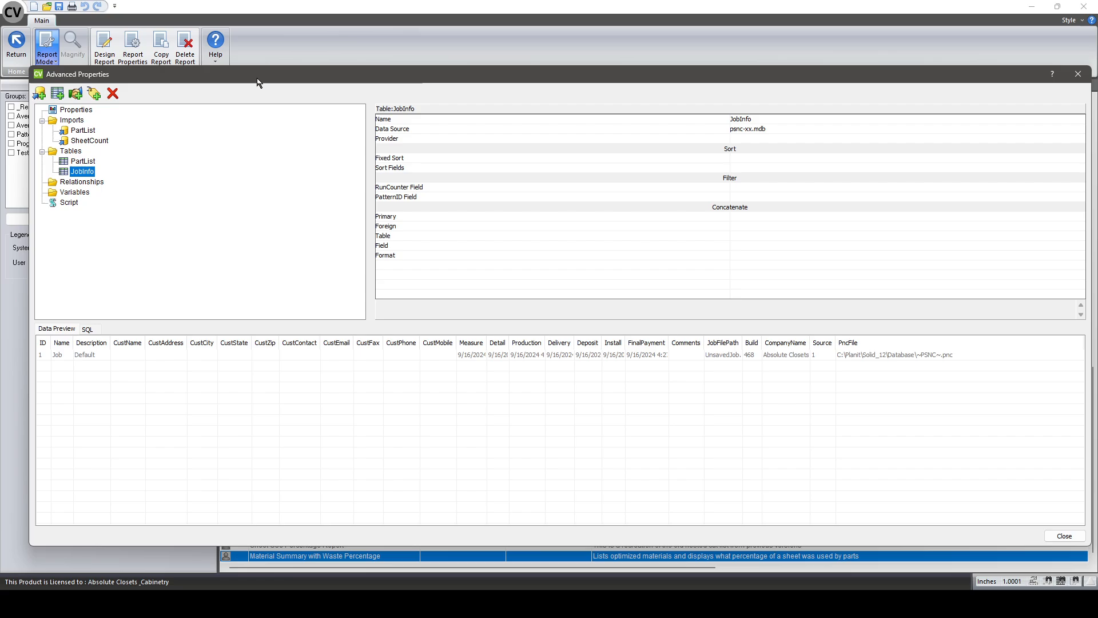
click(87, 141)
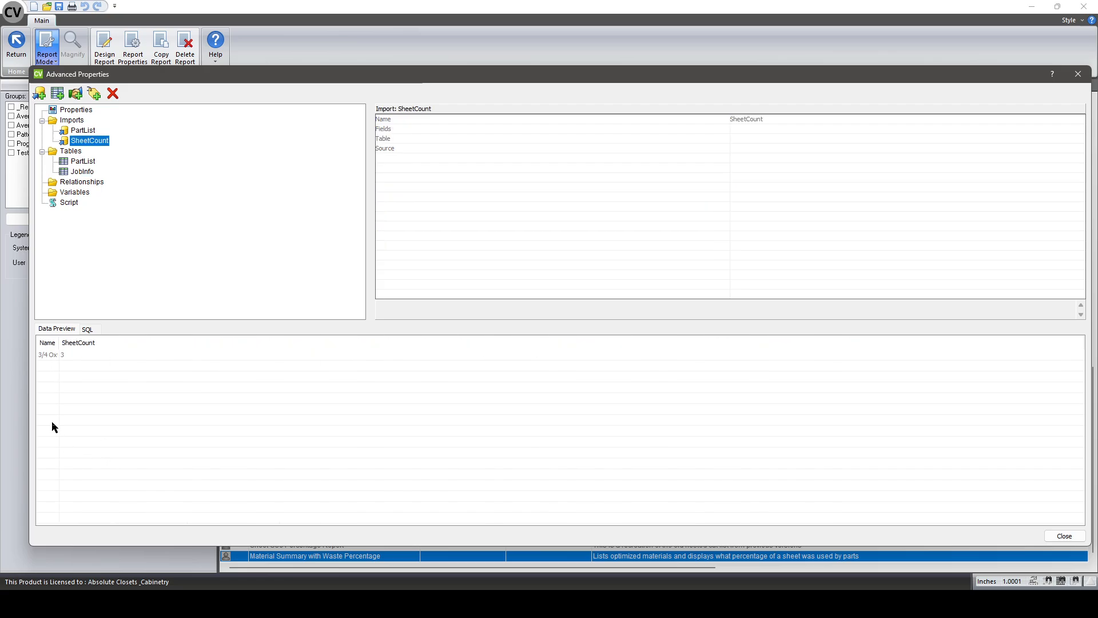
drag(70, 343, 120, 343)
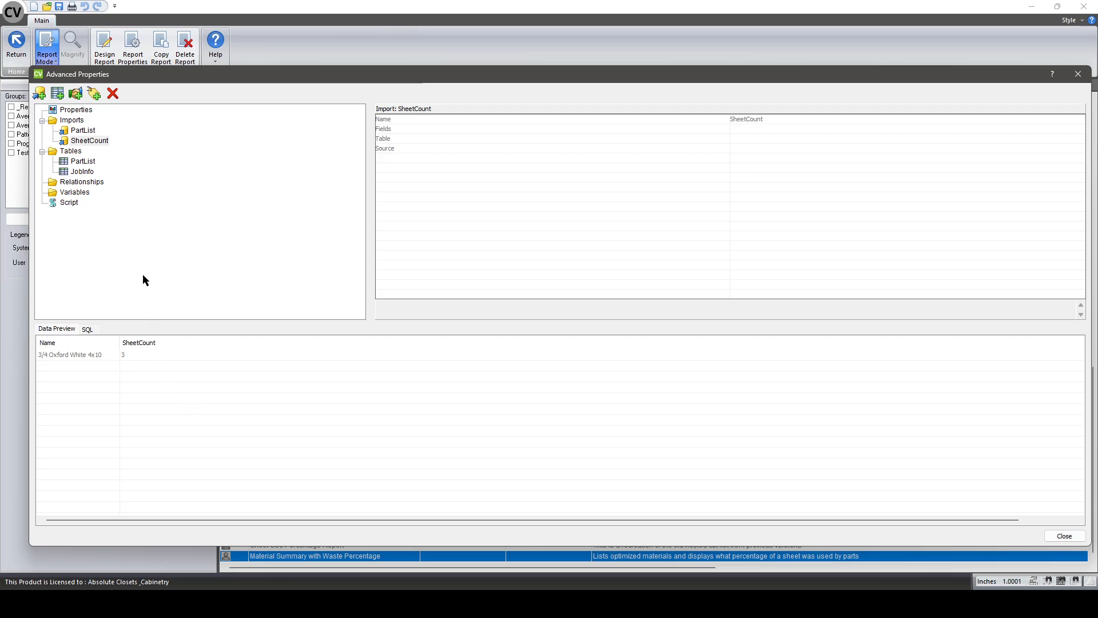
Examine the PartList import's data preview, checking the part size, material size and cut size columns.
click(83, 130)
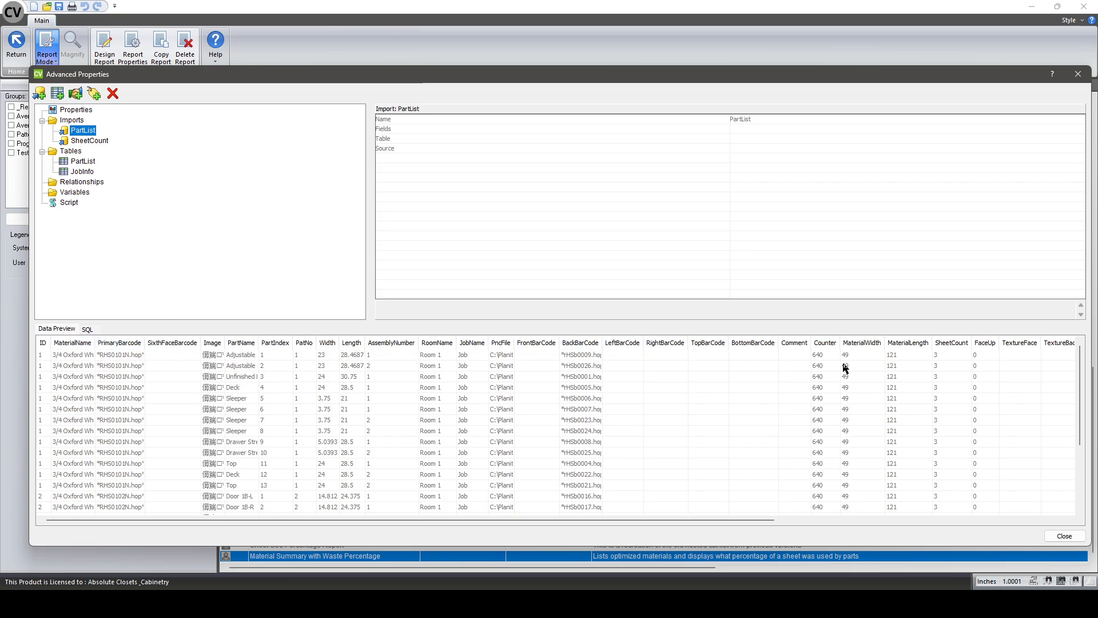
click(956, 344)
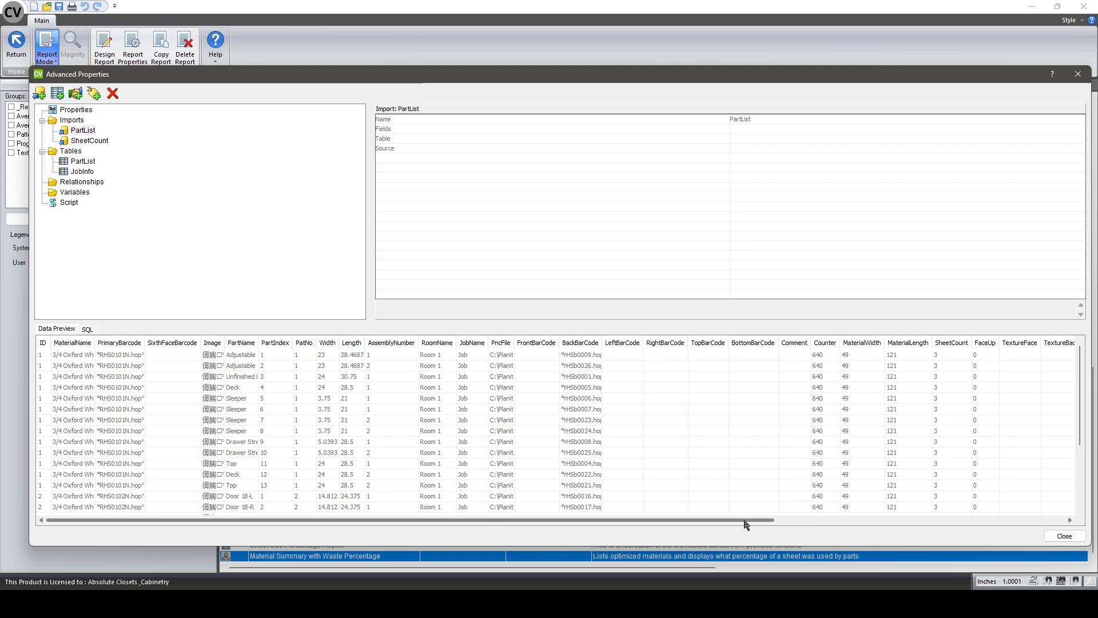
drag(748, 520, 837, 521)
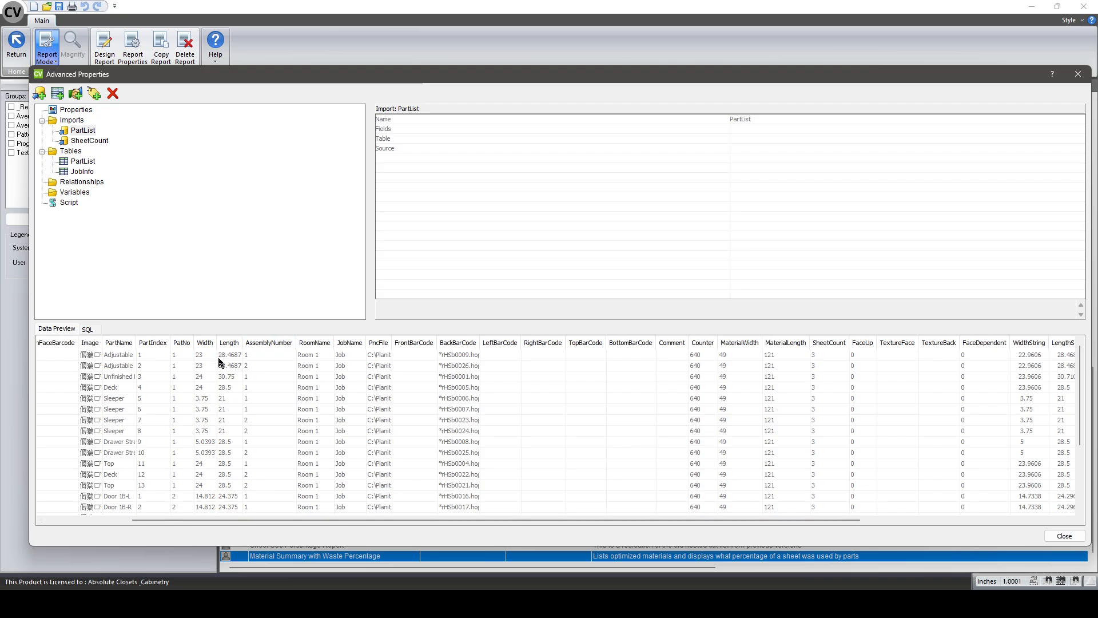
drag(366, 521, 378, 522)
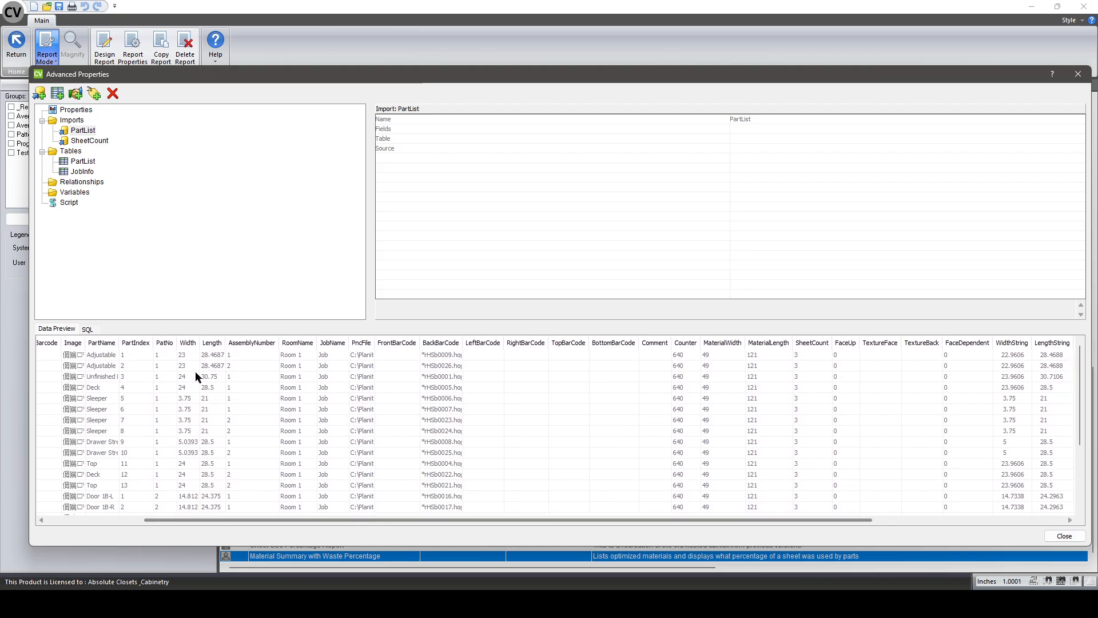
scroll(192, 399, down, 3)
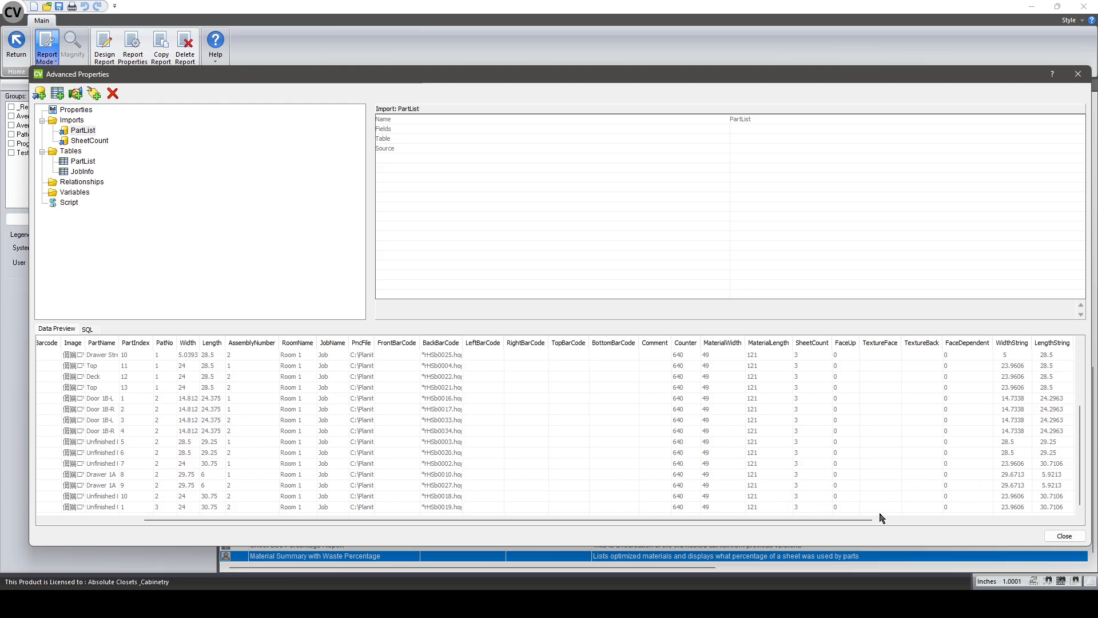
drag(843, 521, 1067, 537)
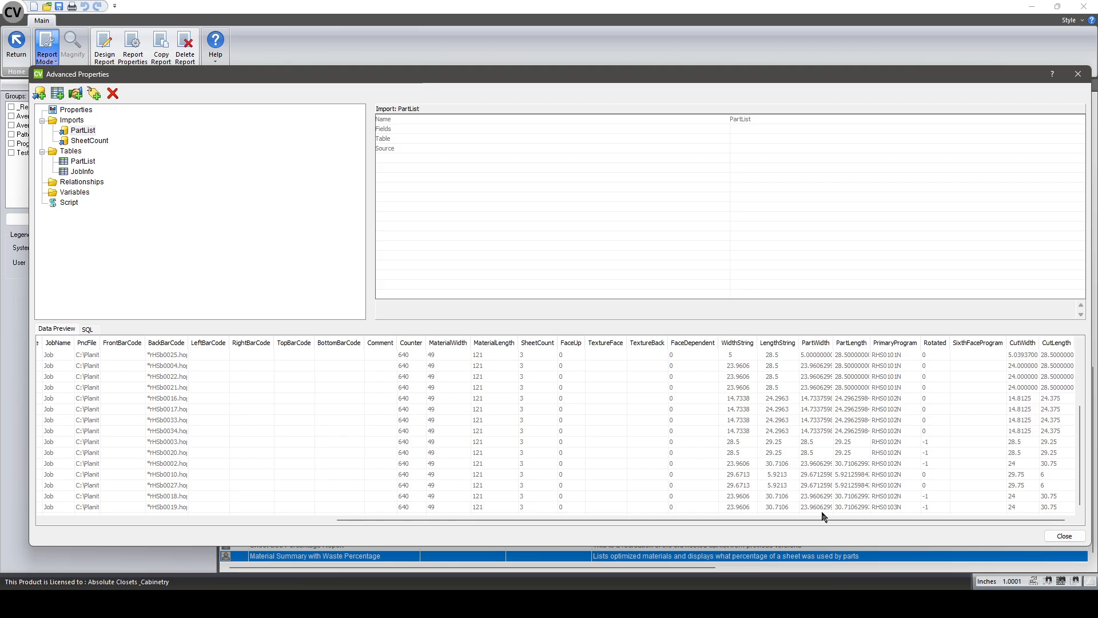
drag(828, 519, 492, 518)
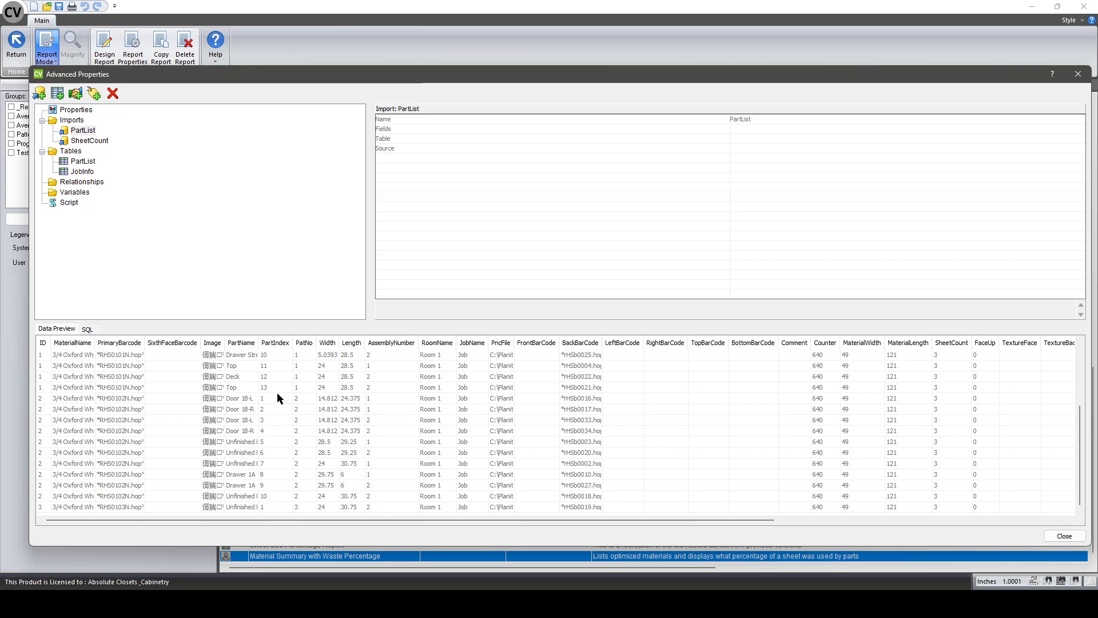
View the SQL query behind the PartList import and close the report's properties.
click(87, 329)
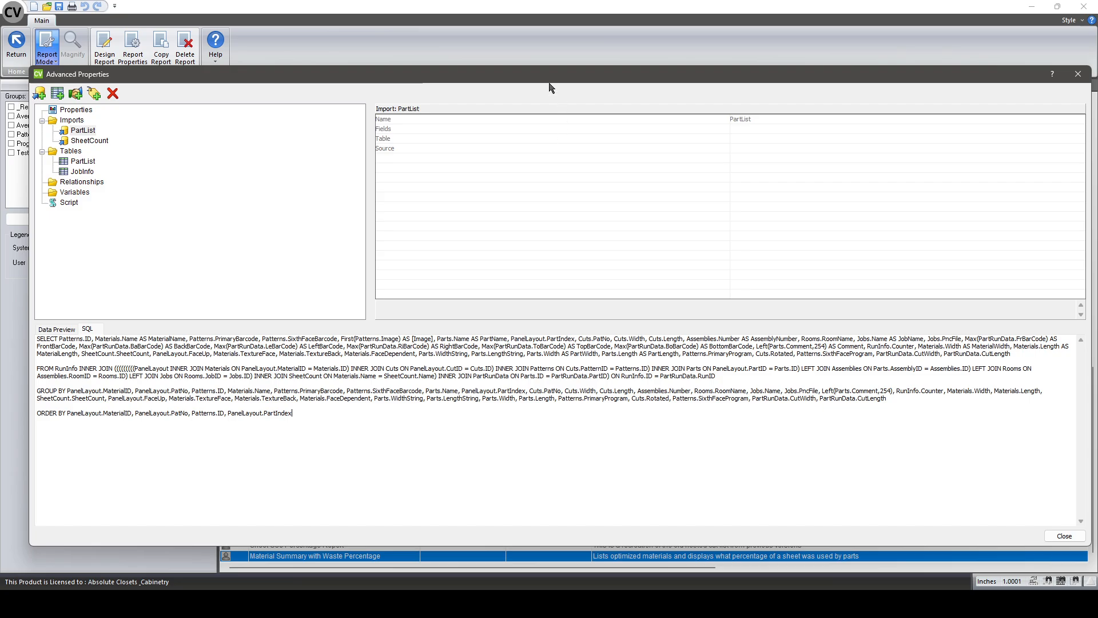
drag(549, 80, 538, 579)
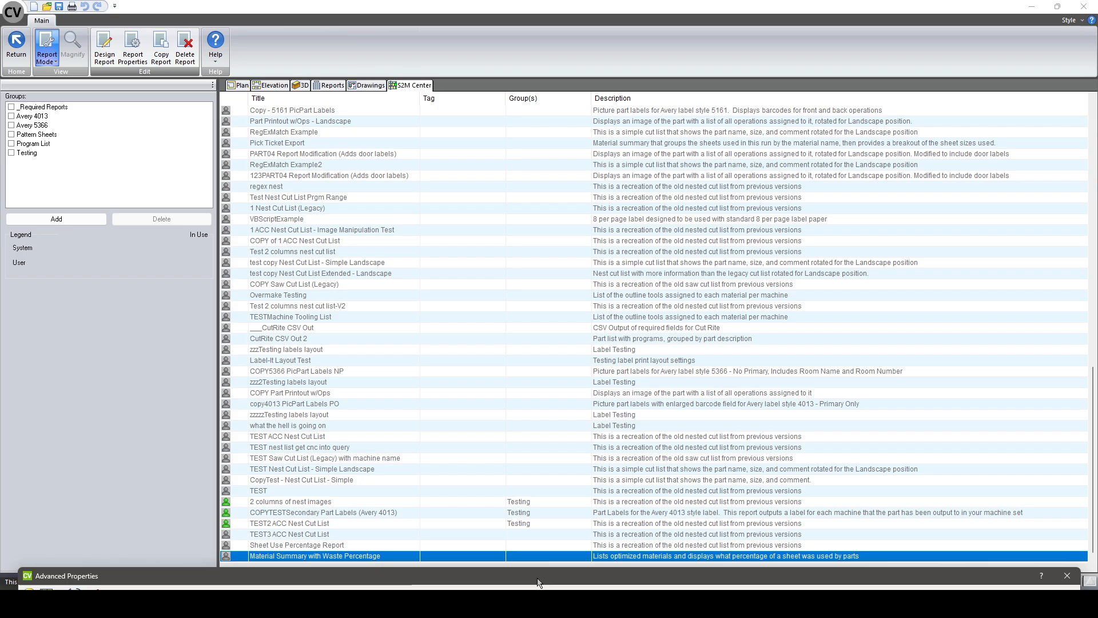
drag(394, 582, 374, 464)
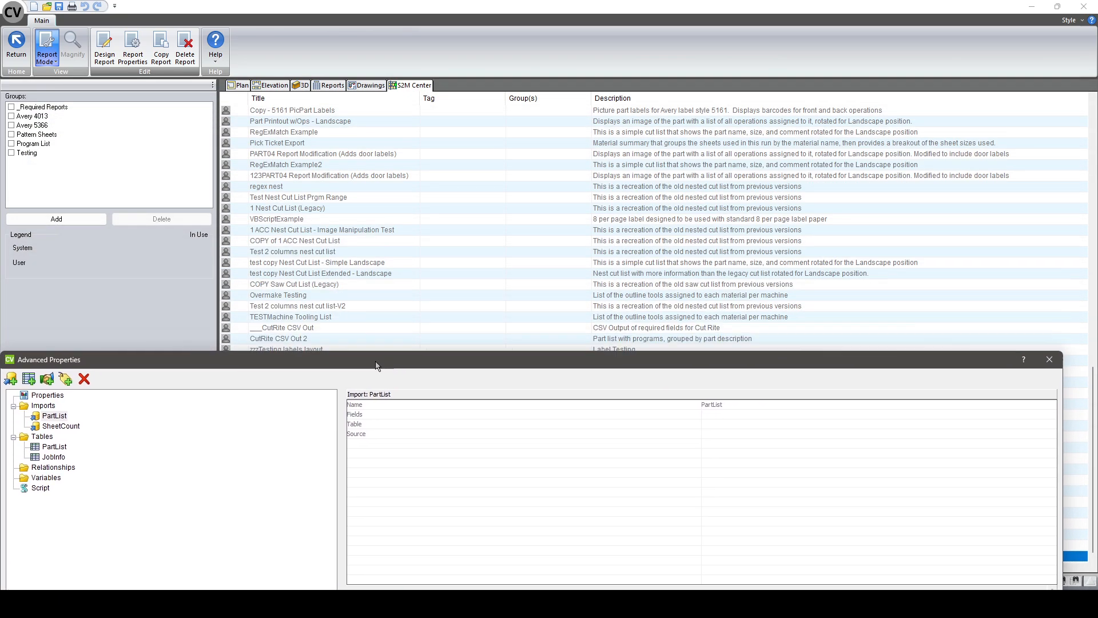
click(1048, 458)
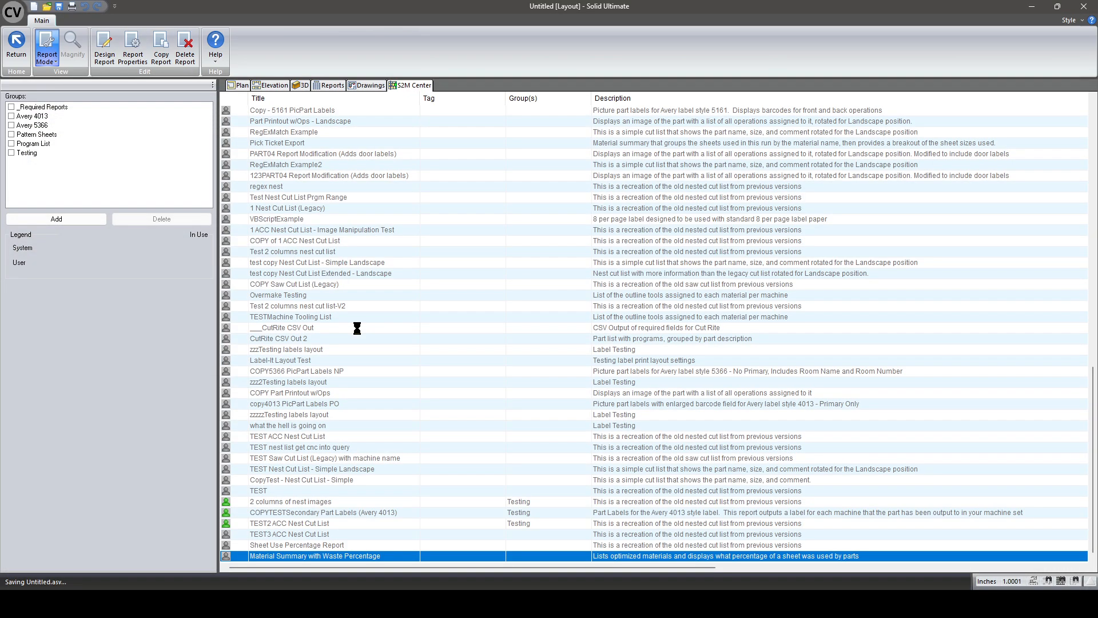
Browse the system reports in the list and select Part Program List (Program).
click(321, 242)
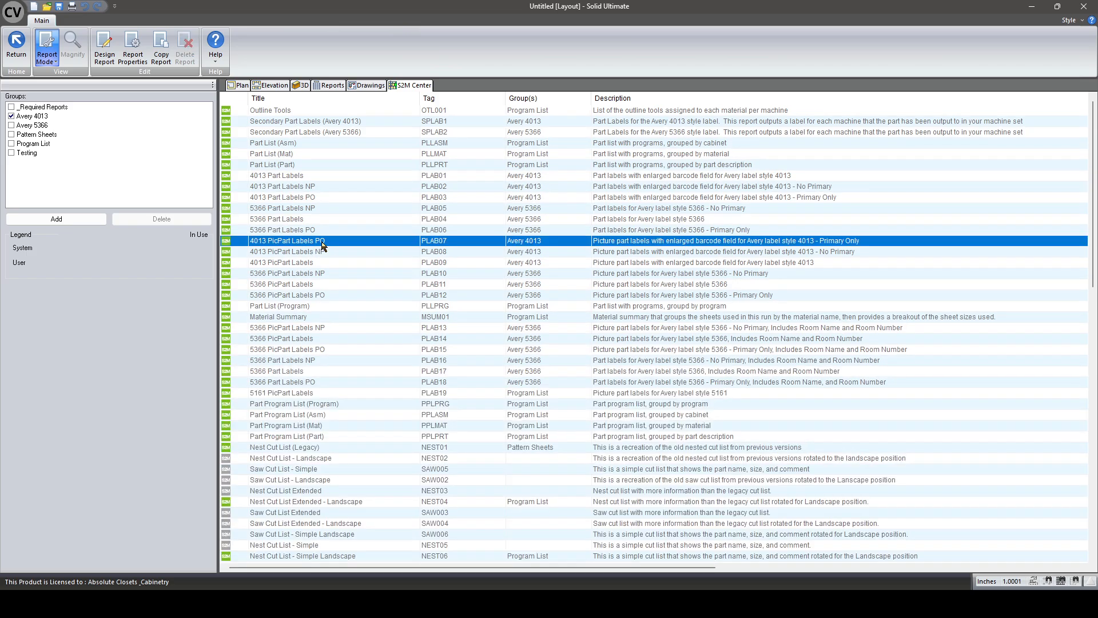
click(231, 112)
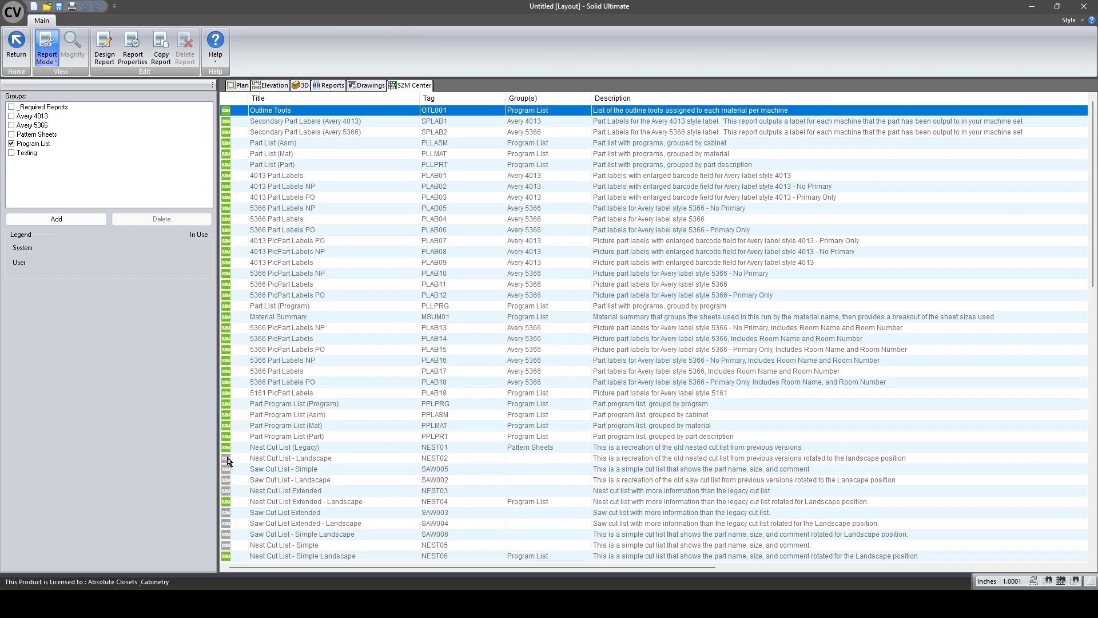
scroll(229, 466, down, 2)
scroll(235, 458, down, 4)
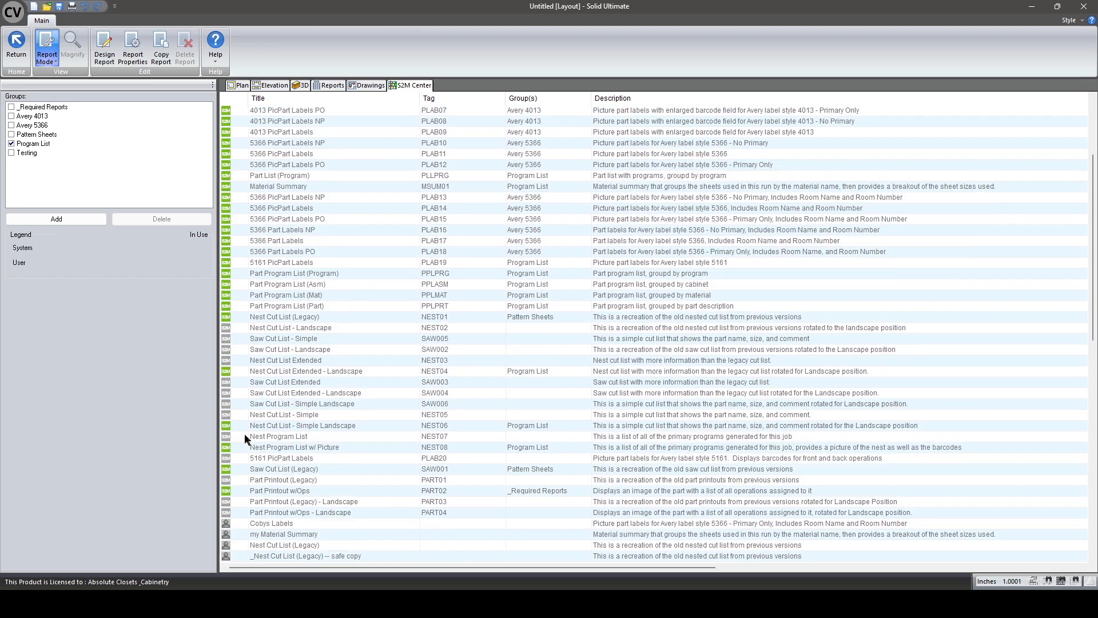
scroll(243, 433, up, 7)
click(247, 241)
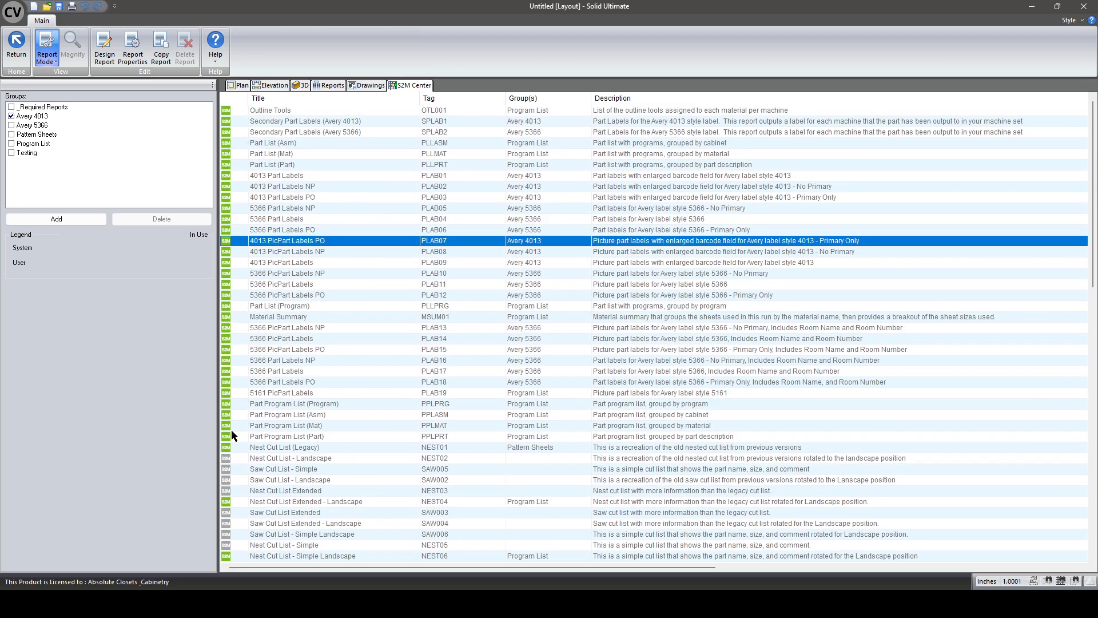
click(247, 404)
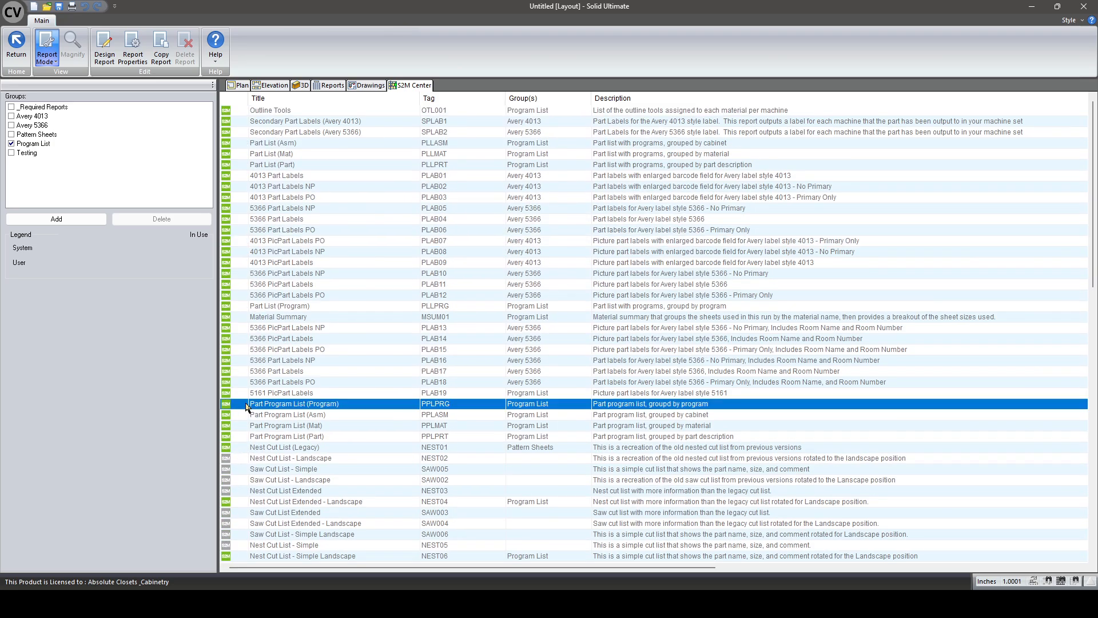
click(109, 62)
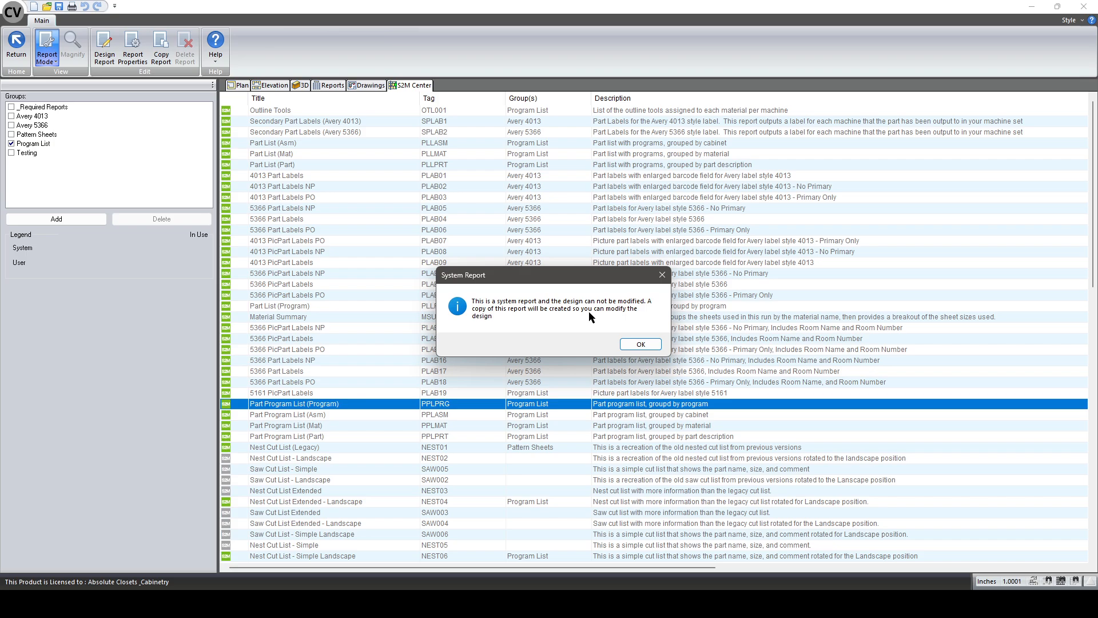
click(645, 348)
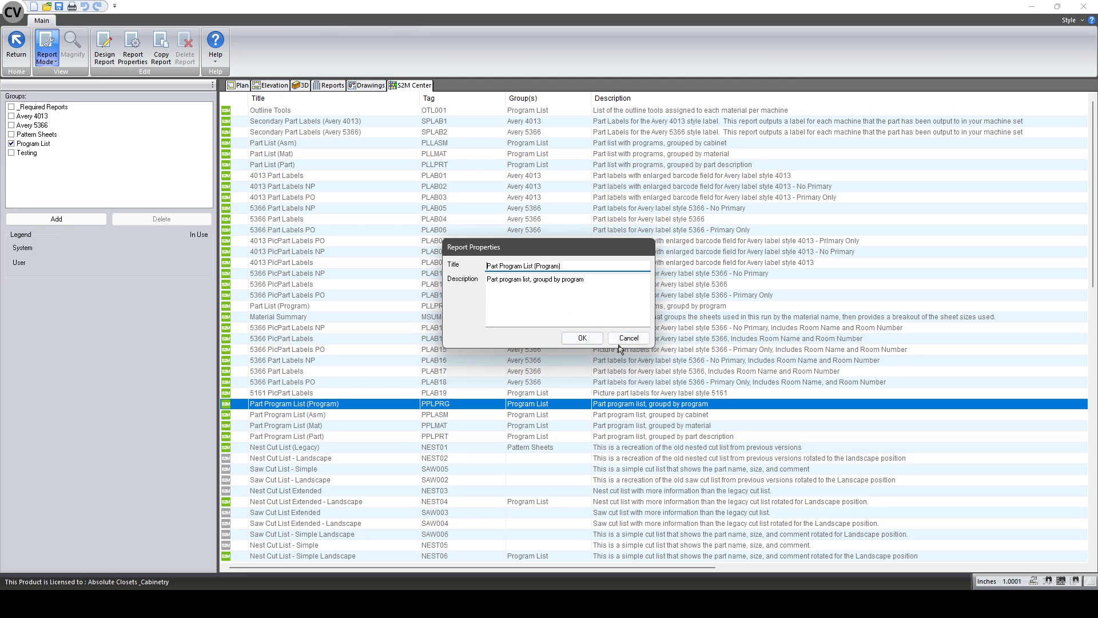
click(627, 339)
Open the Part Program List (Program) report's properties and preview the data of its PartList table.
scroll(343, 423, down, 15)
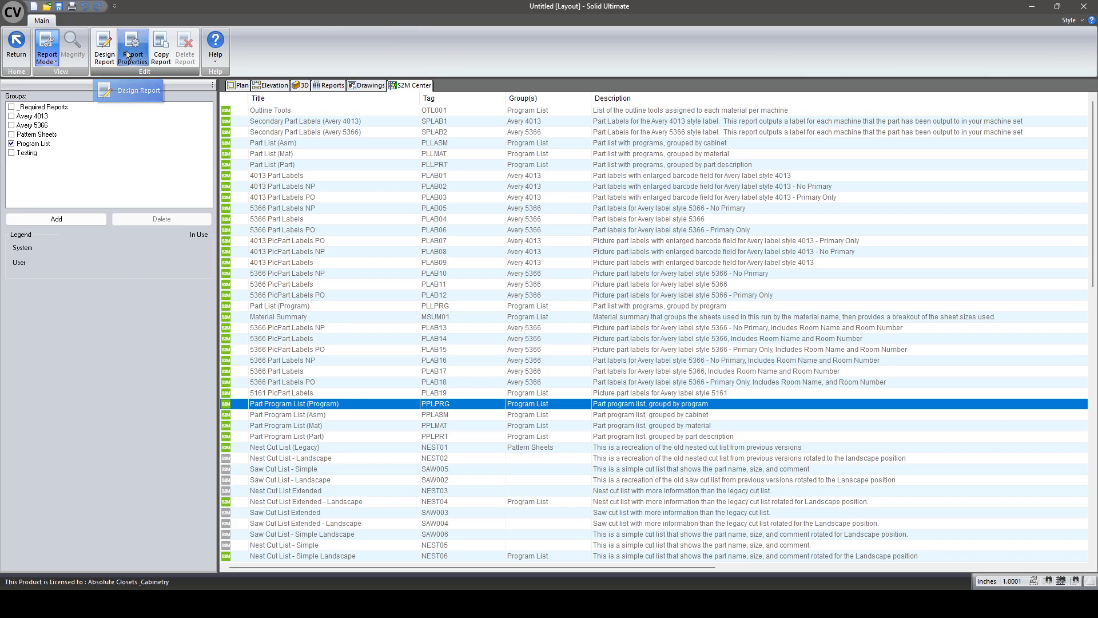
click(131, 51)
click(43, 174)
click(17, 170)
click(46, 182)
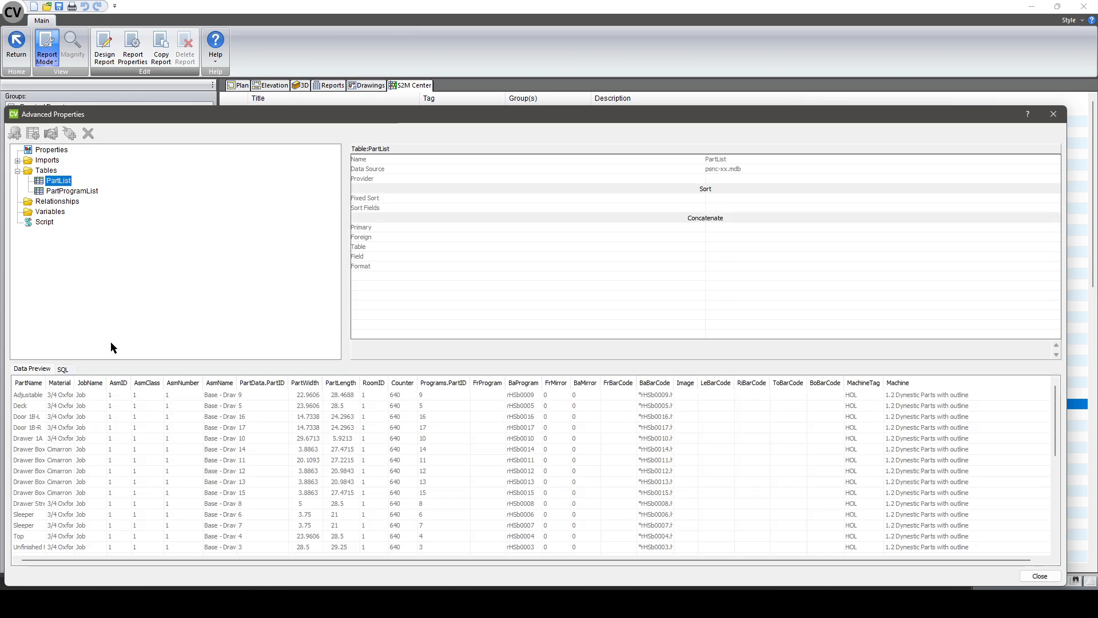
Examine the PartList table's SQL statement in the Part Program List (Program) report and close the properties.
click(70, 368)
click(122, 379)
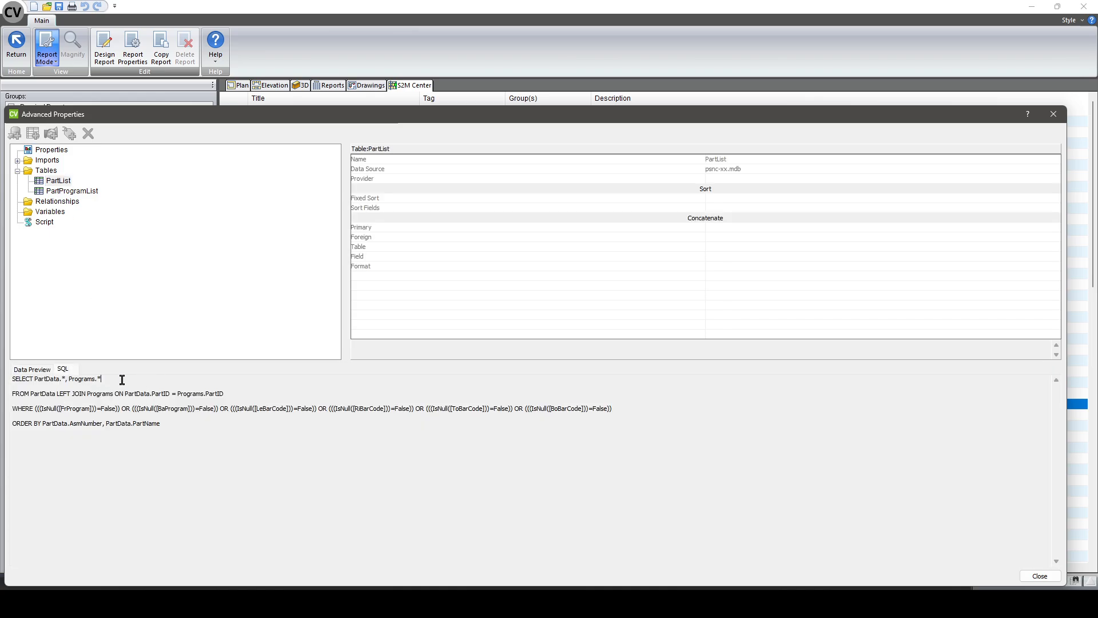
drag(384, 408, 106, 380)
drag(235, 451, 14, 379)
drag(200, 424, 56, 379)
click(135, 394)
click(1041, 576)
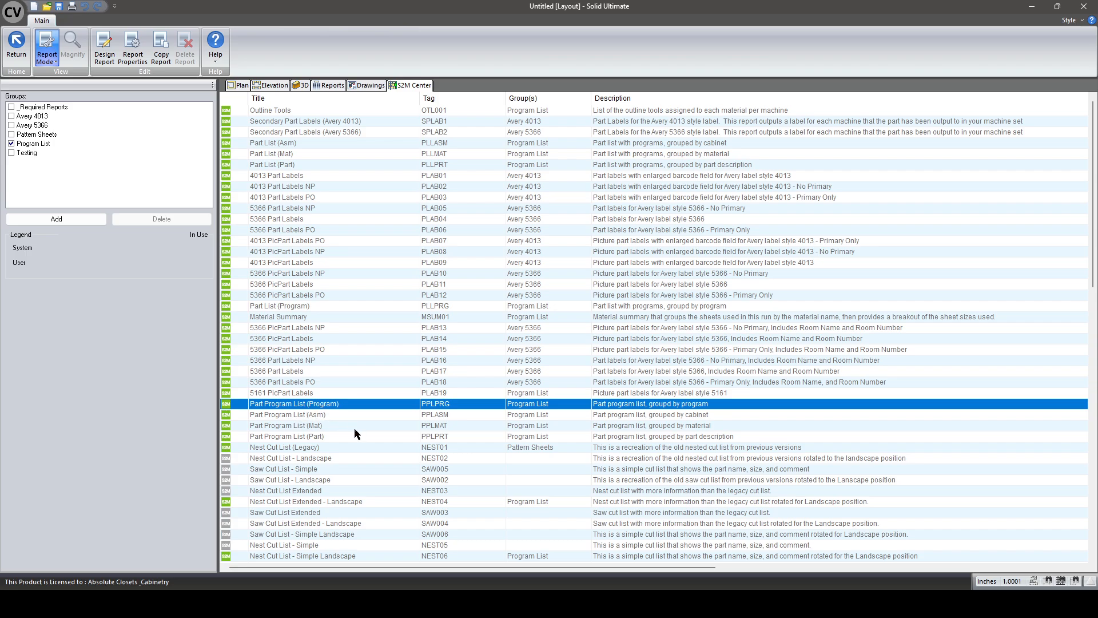
Open the properties of the user report Material Summary with Waste Percentage.
scroll(297, 436, down, 15)
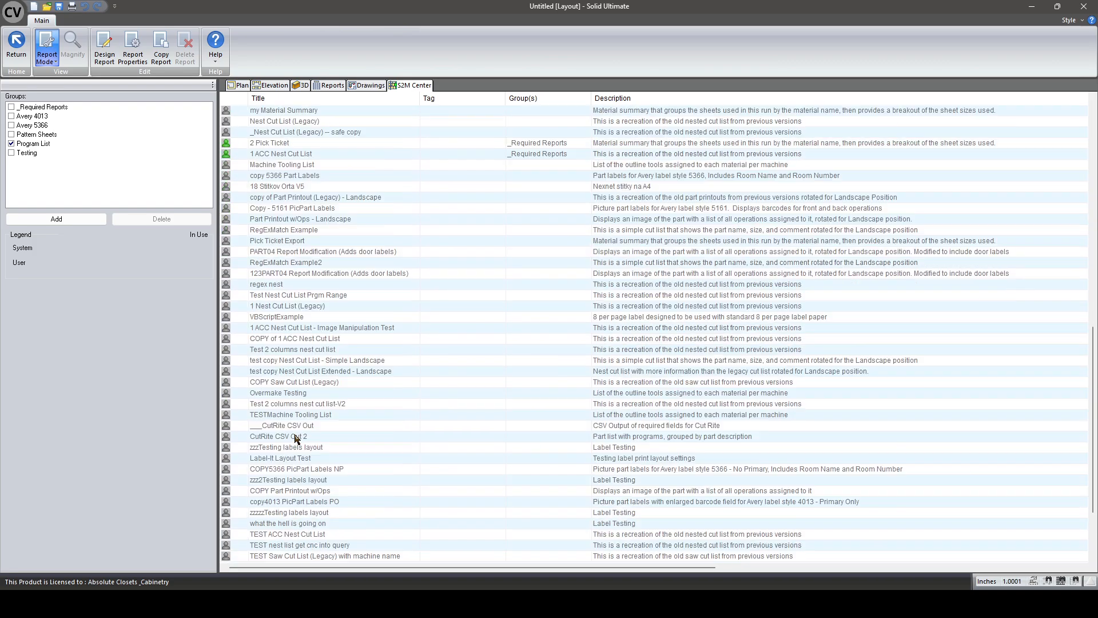
click(239, 556)
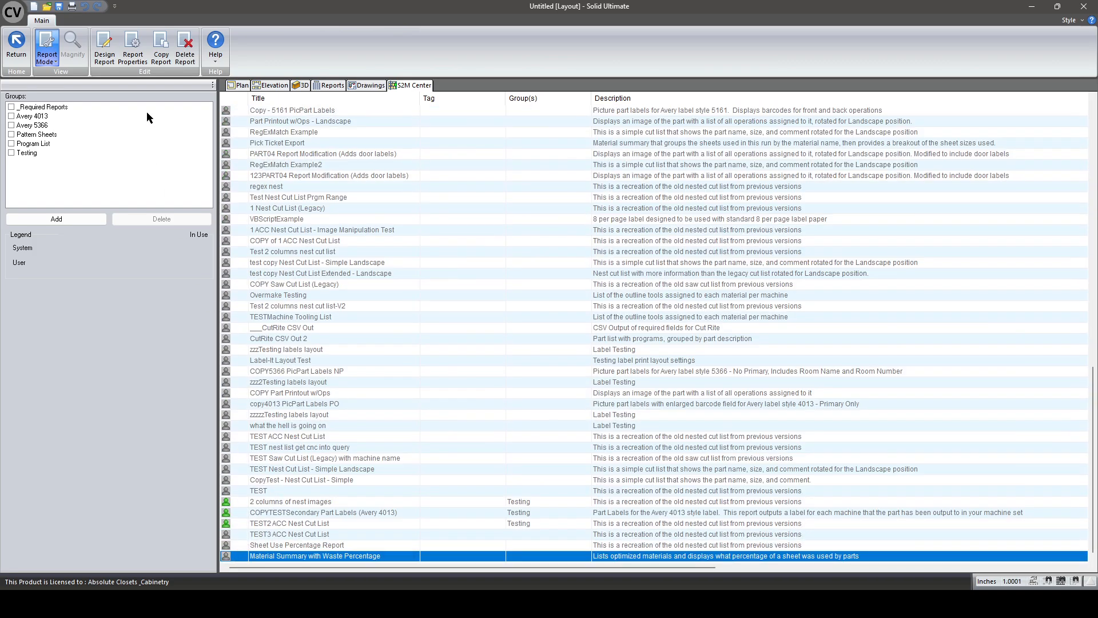
click(138, 55)
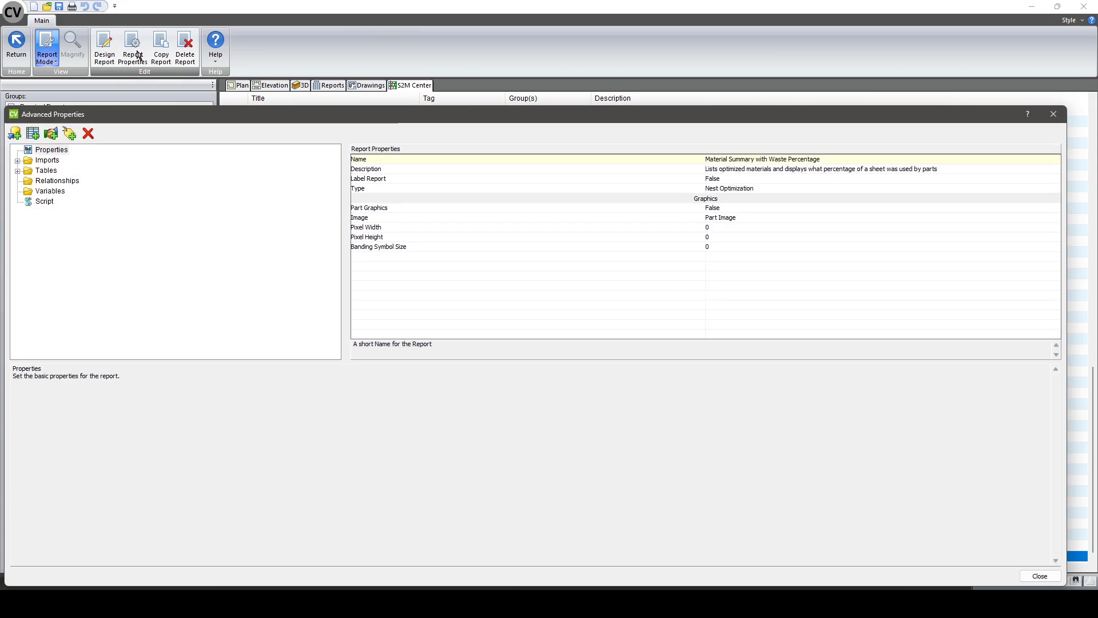
Expand the report's imports and tables, then view the PartList import's SQL statement and its data preview.
click(18, 171)
click(18, 161)
click(62, 170)
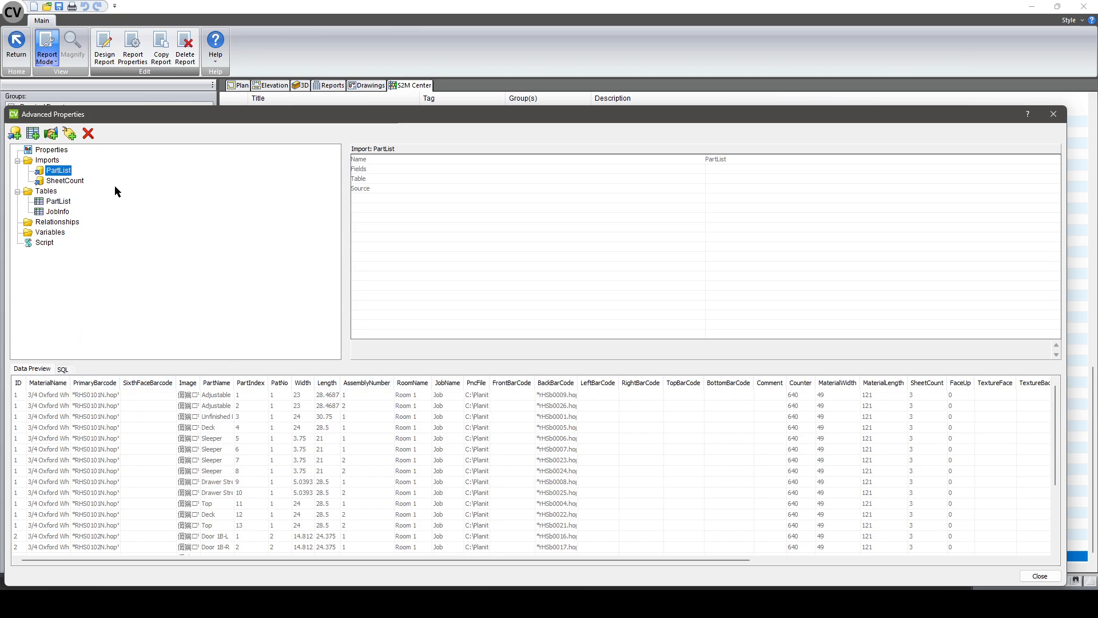
click(66, 371)
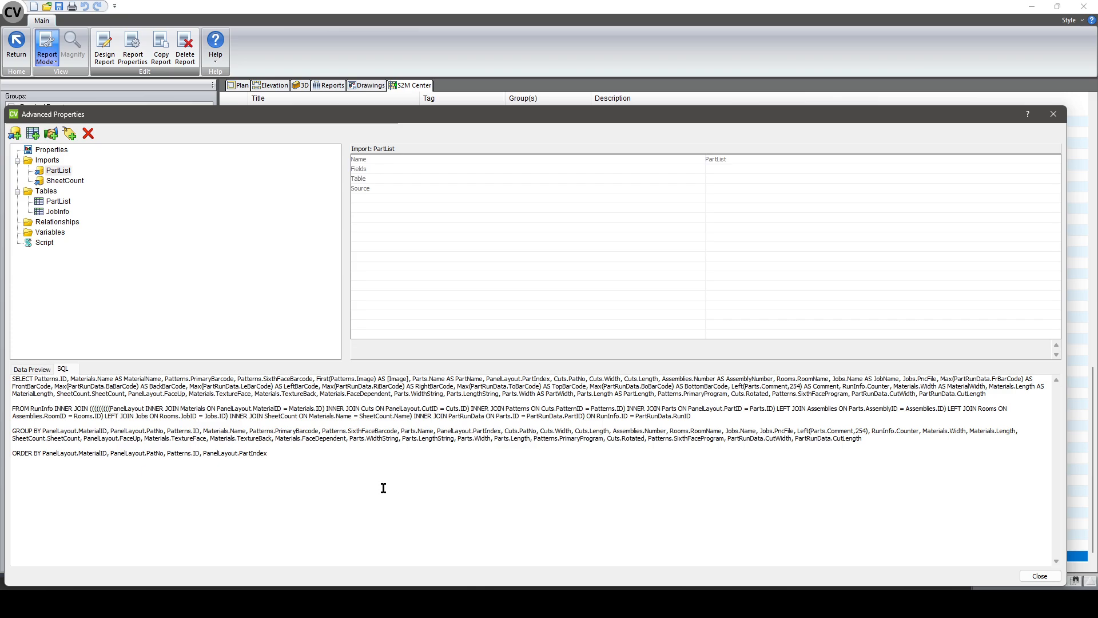
click(35, 370)
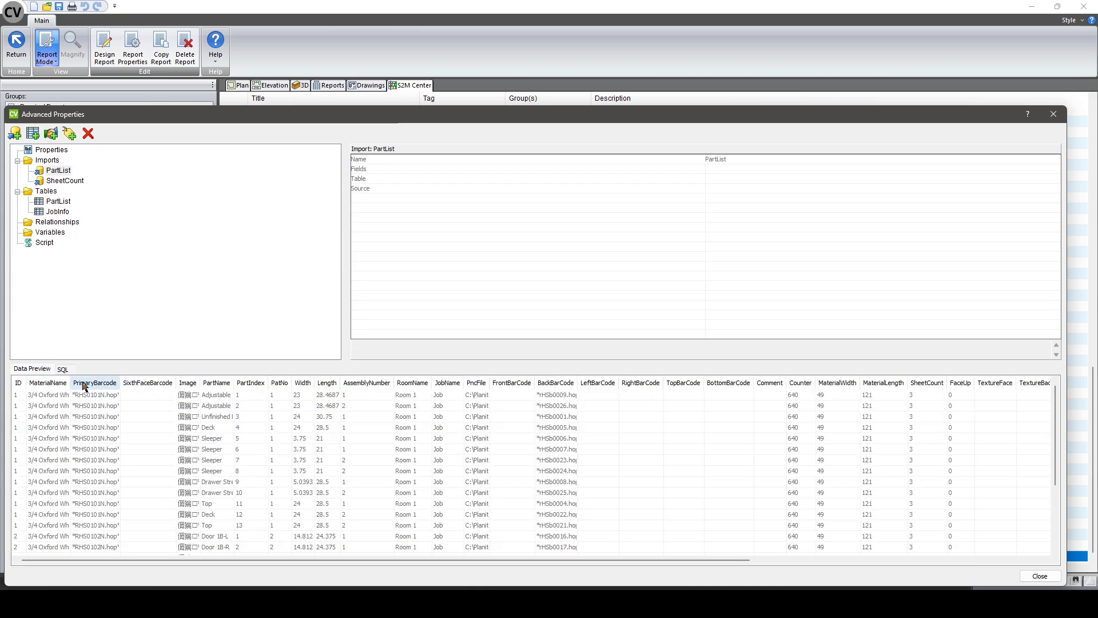
Widen the MaterialName column in the PartList data preview and review the part rows for each sheet.
drag(72, 381, 114, 381)
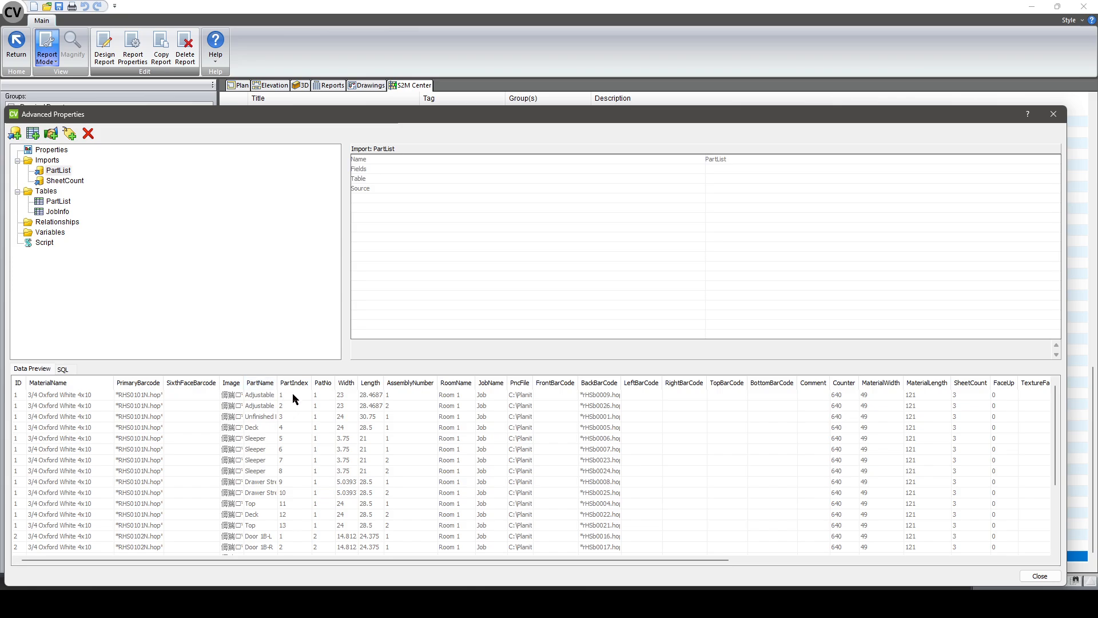
drag(295, 525, 290, 429)
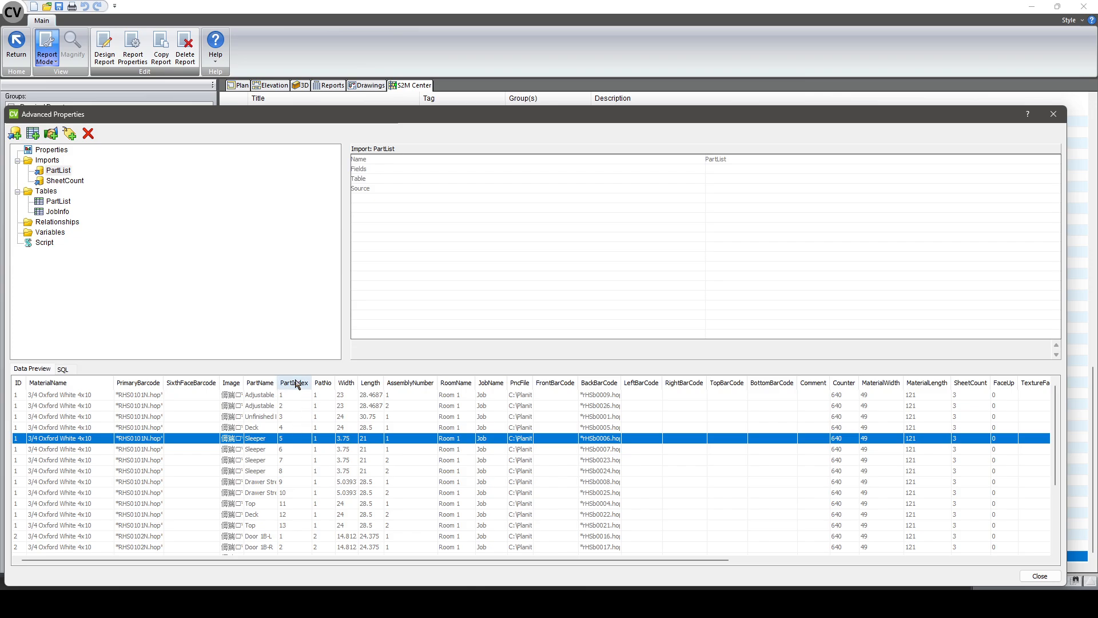
scroll(330, 457, down, 3)
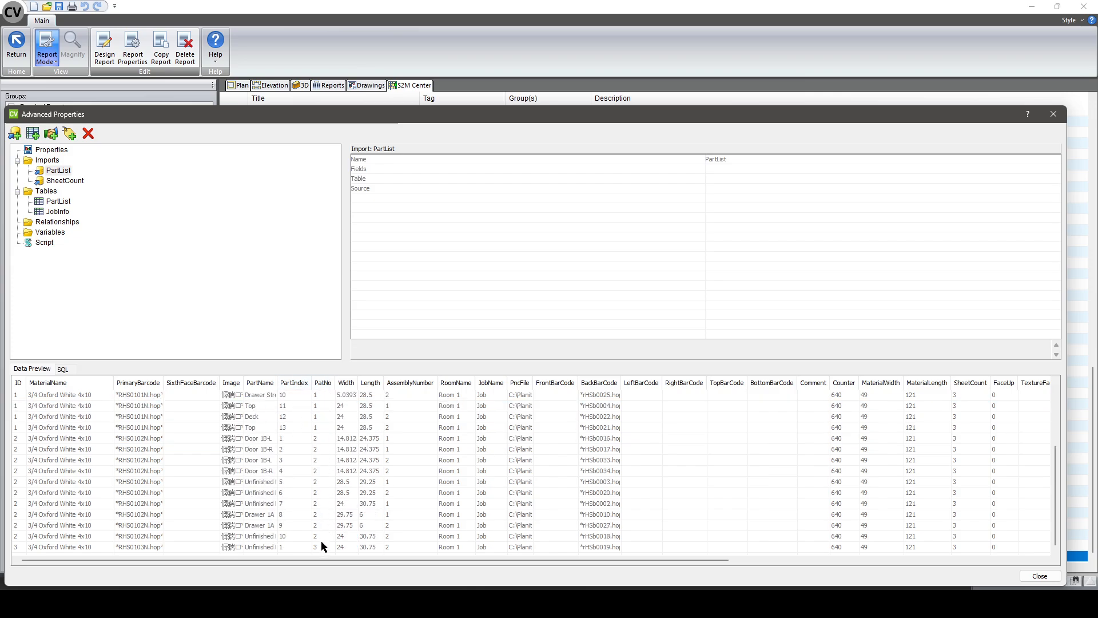
scroll(324, 546, up, 3)
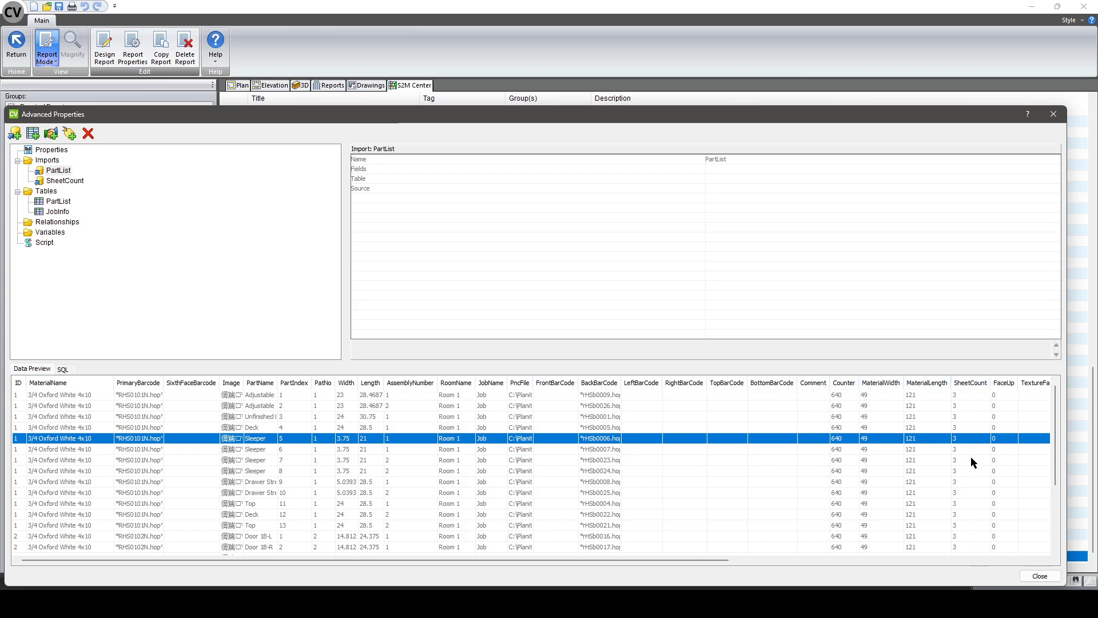
scroll(975, 537, down, 3)
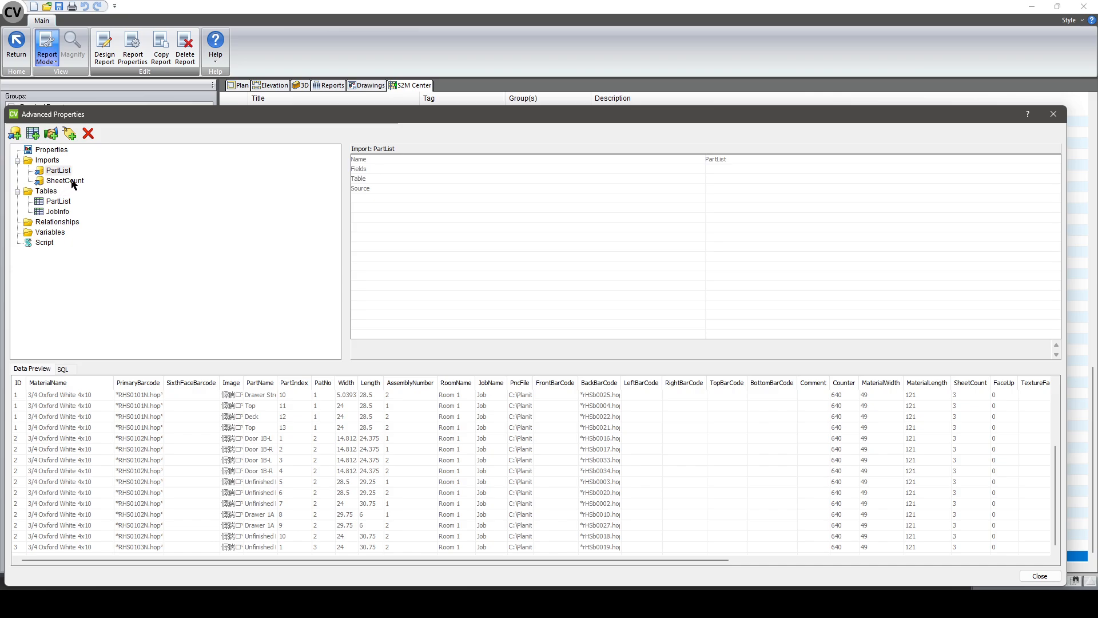
scroll(913, 471, up, 3)
scroll(870, 433, down, 1)
scroll(321, 402, up, 1)
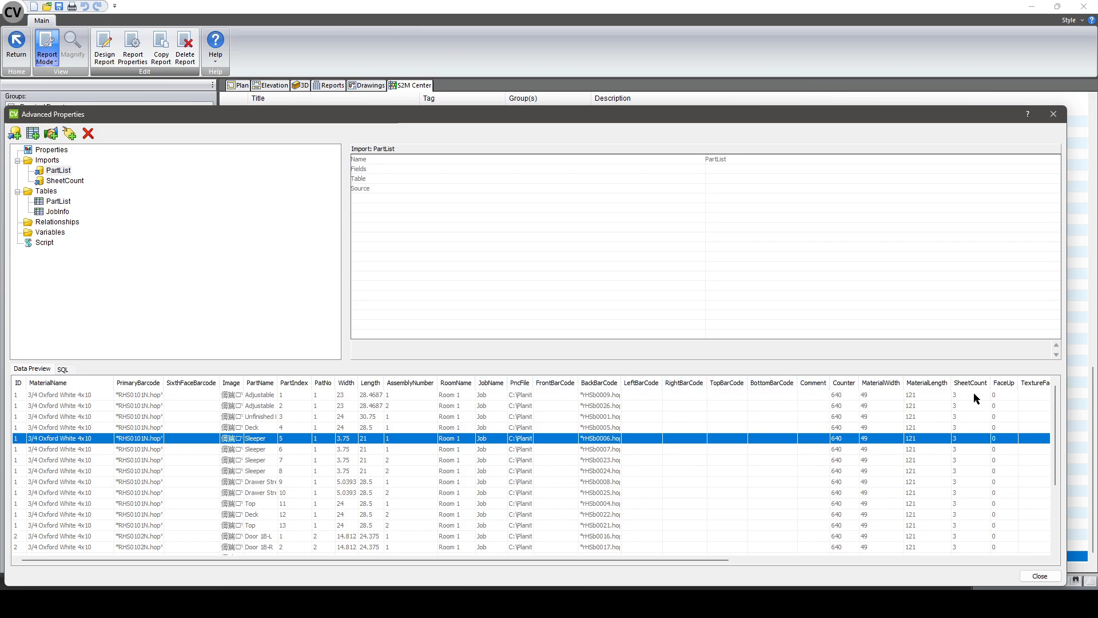
Examine the remaining PartList preview columns through CutLength and return to the first columns.
scroll(921, 401, right, 3)
scroll(929, 425, right, 20)
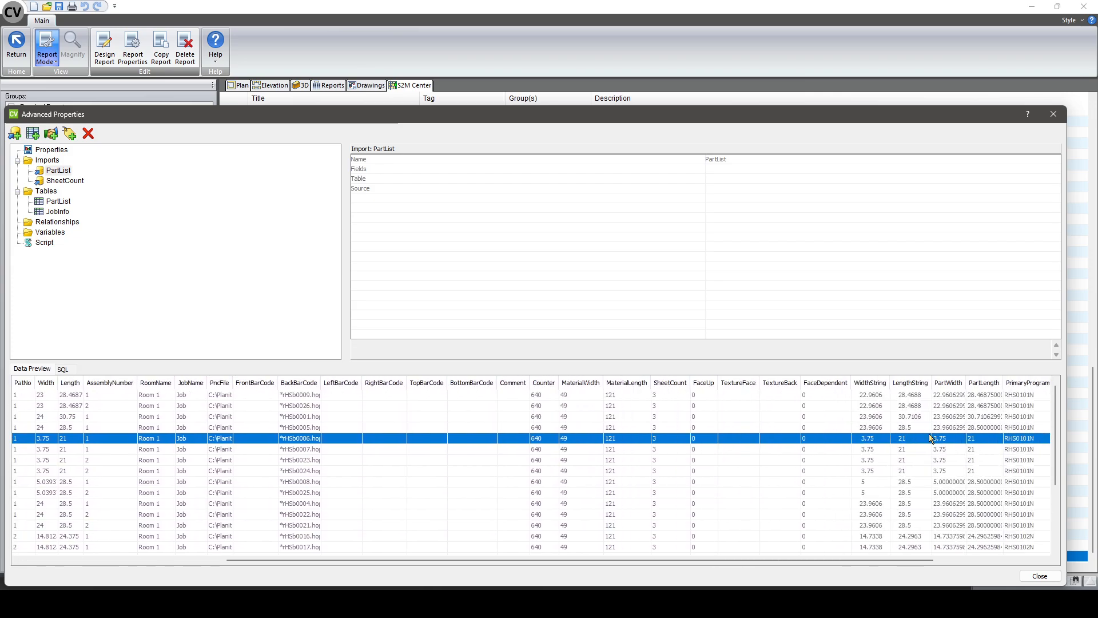
scroll(930, 439, left, 20)
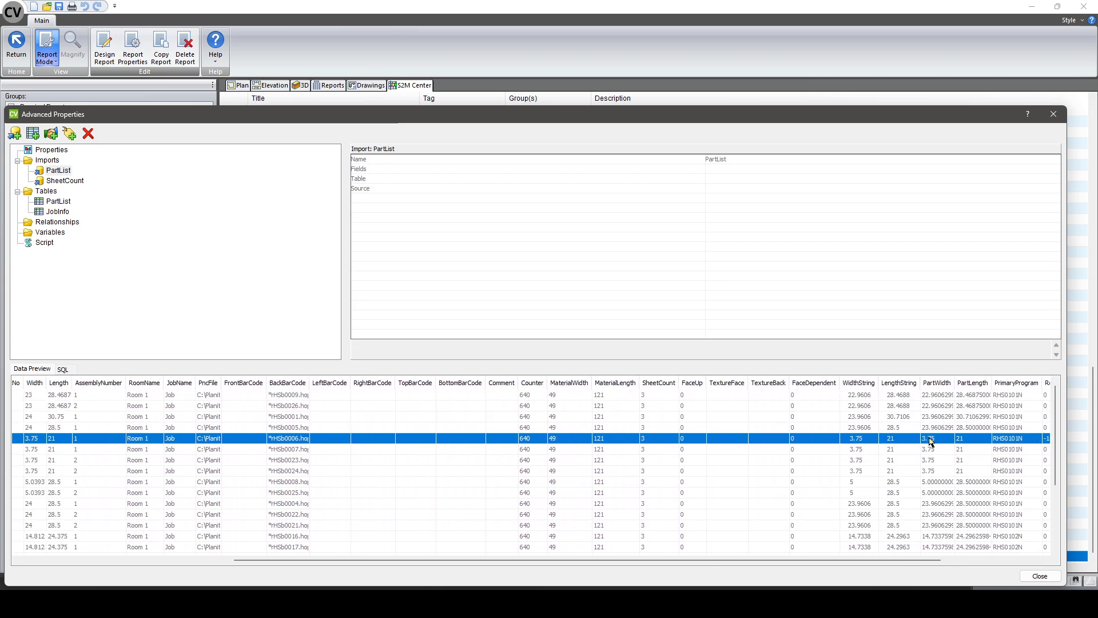
scroll(924, 444, left, 3)
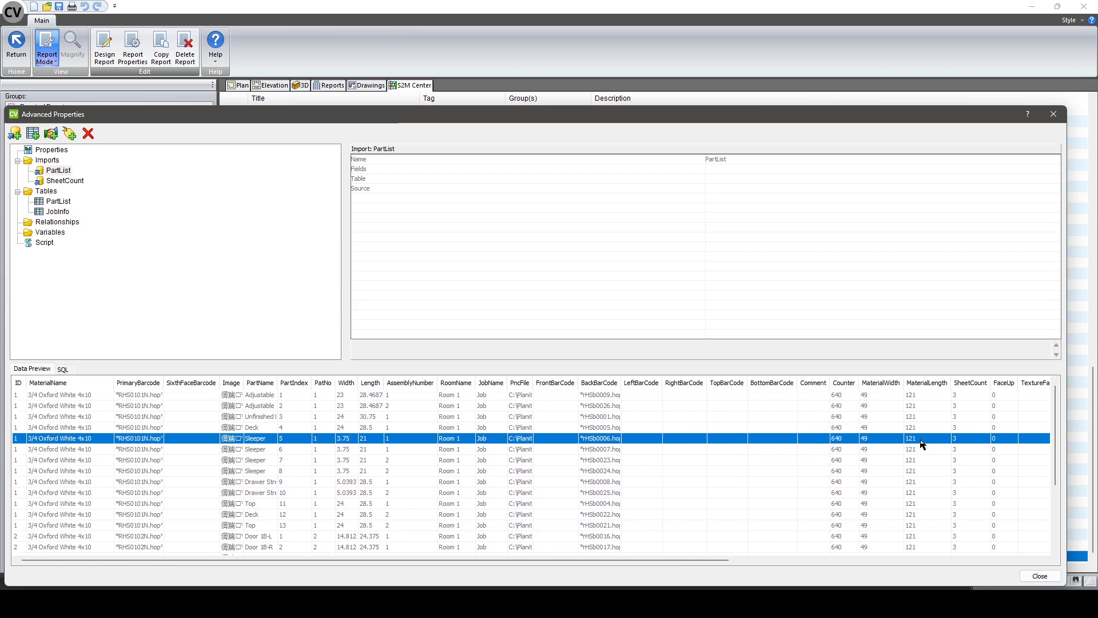
scroll(924, 444, right, 1)
scroll(922, 444, right, 20)
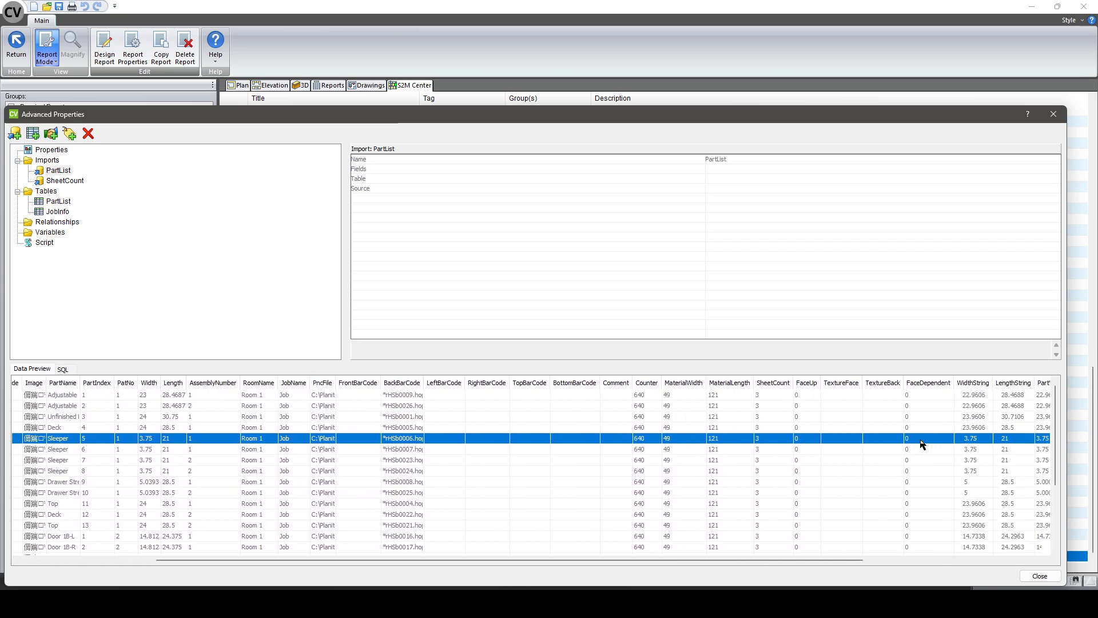
scroll(923, 444, right, 4)
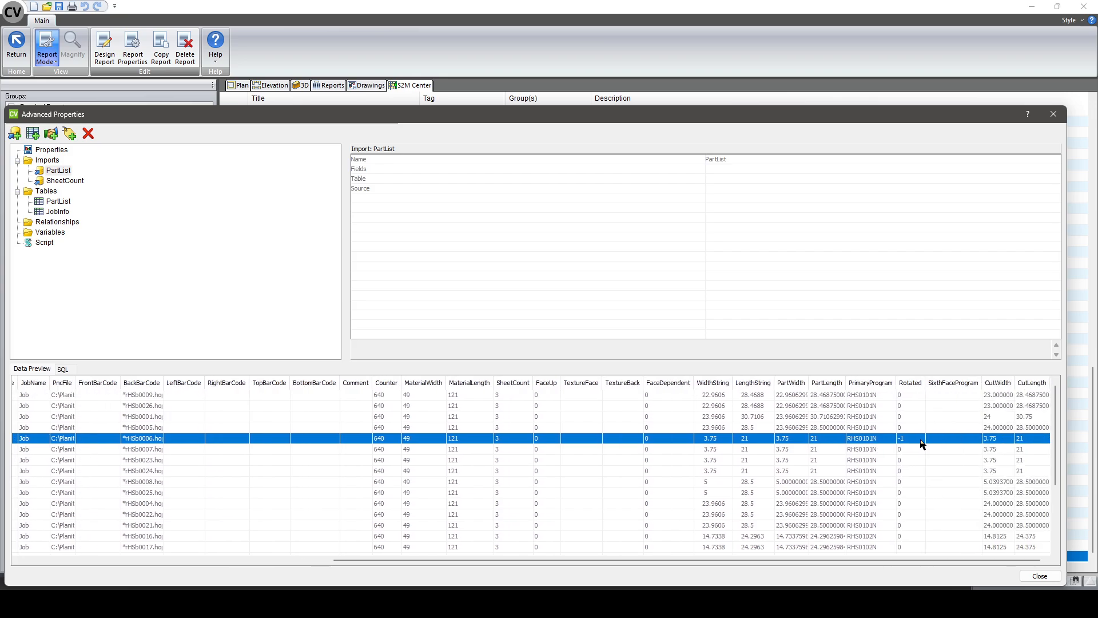
drag(937, 560, 409, 557)
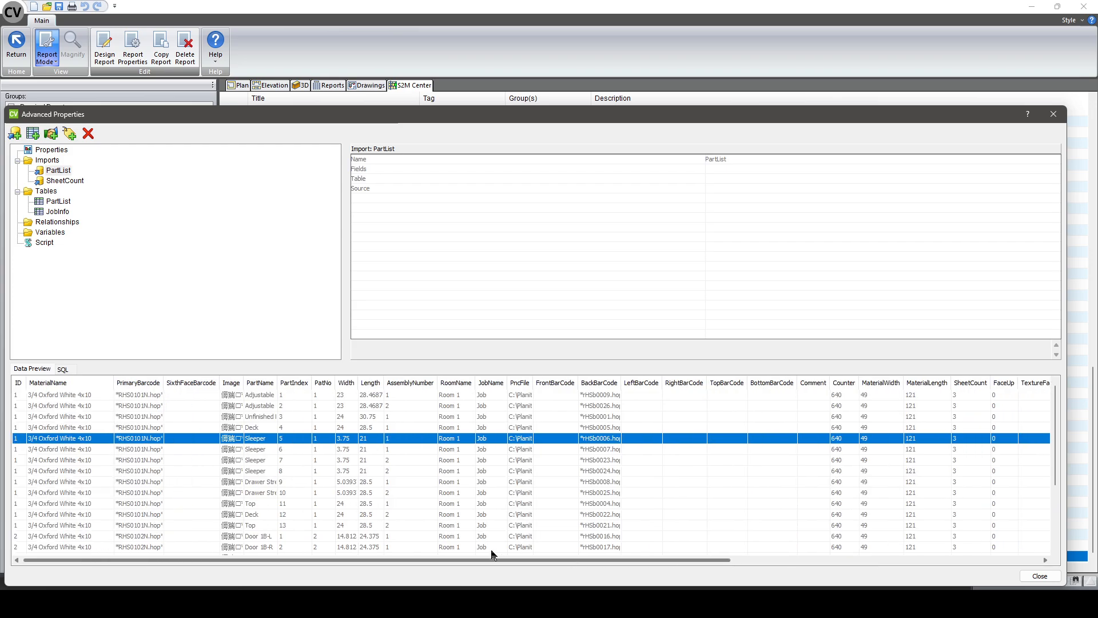
Compare the SELECT fields of the PartList import's SQL, such as Patterns.PrimaryBarcode and Patterns.SixthFaceBarcode, with the data preview columns.
click(61, 369)
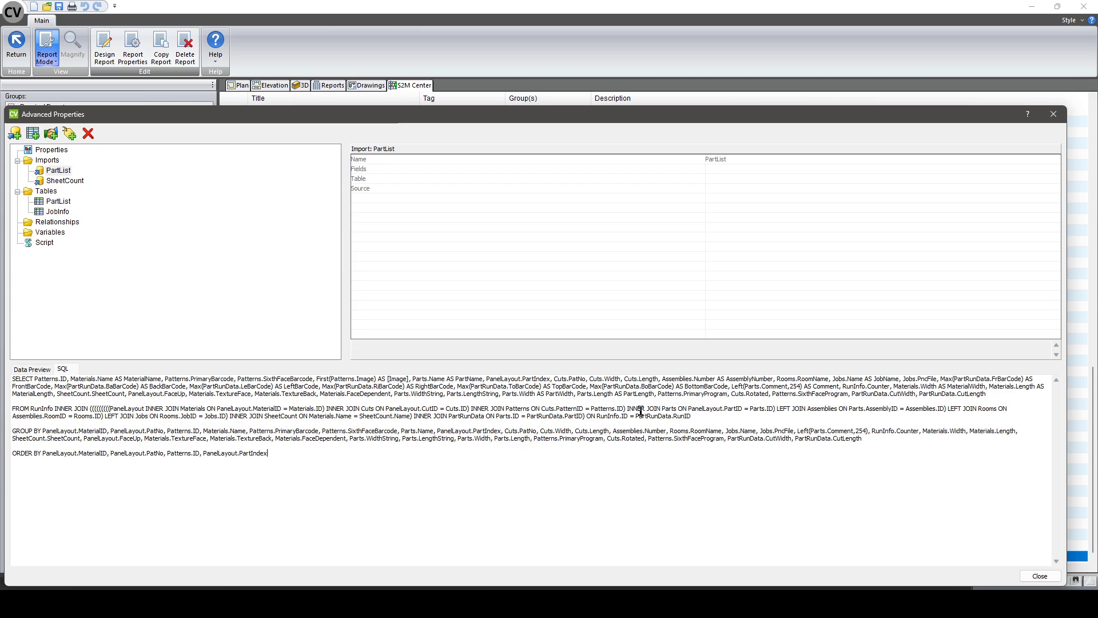
click(164, 380)
drag(35, 379, 233, 386)
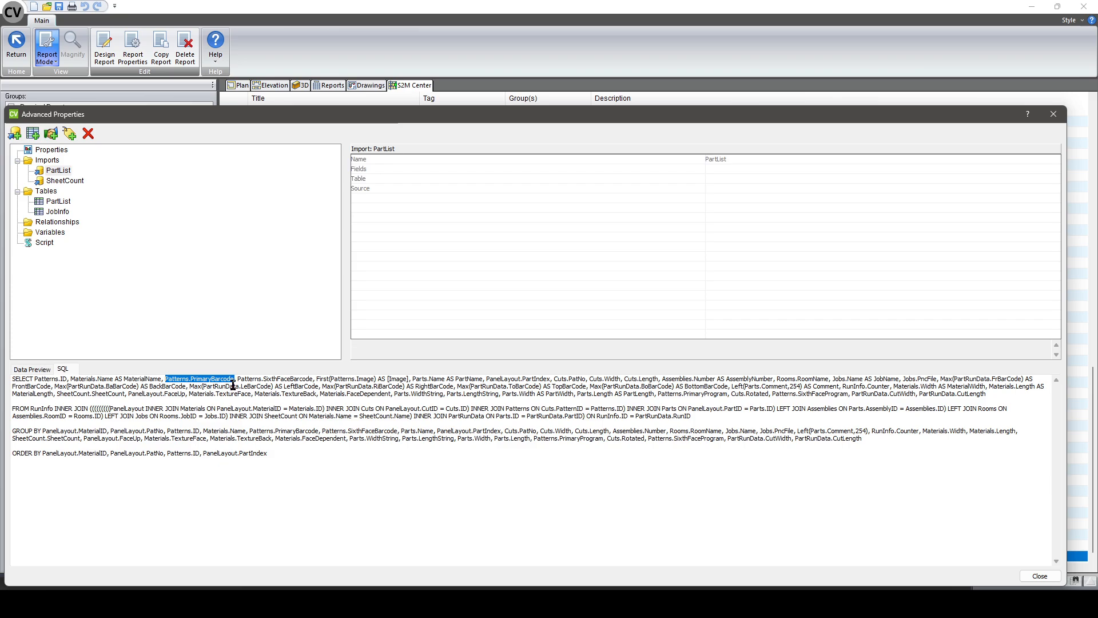
drag(58, 378, 311, 379)
click(40, 371)
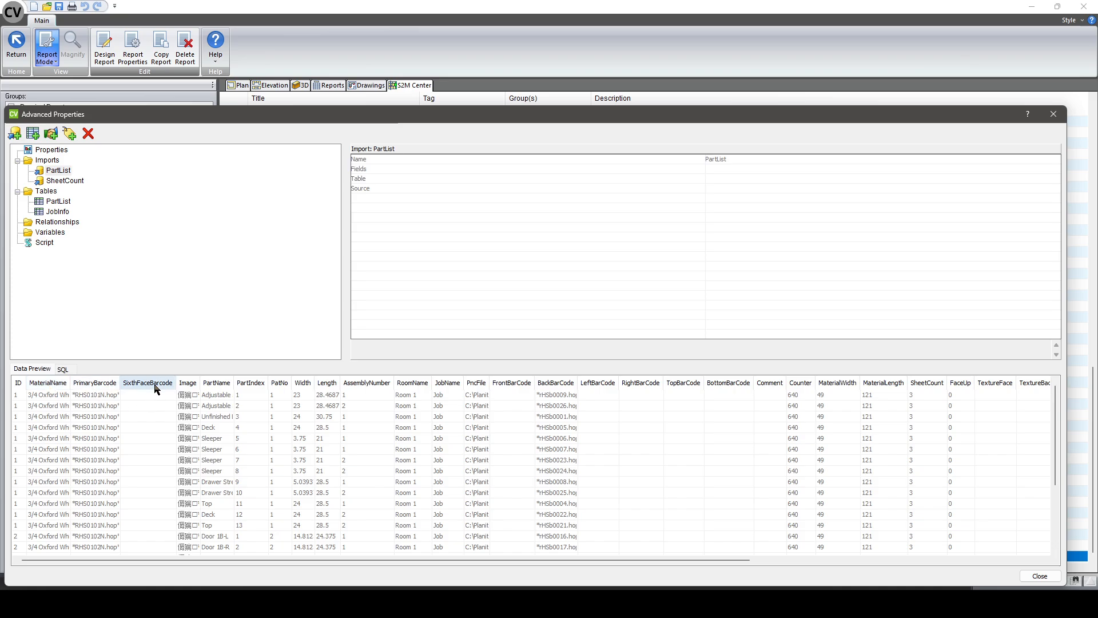
click(64, 370)
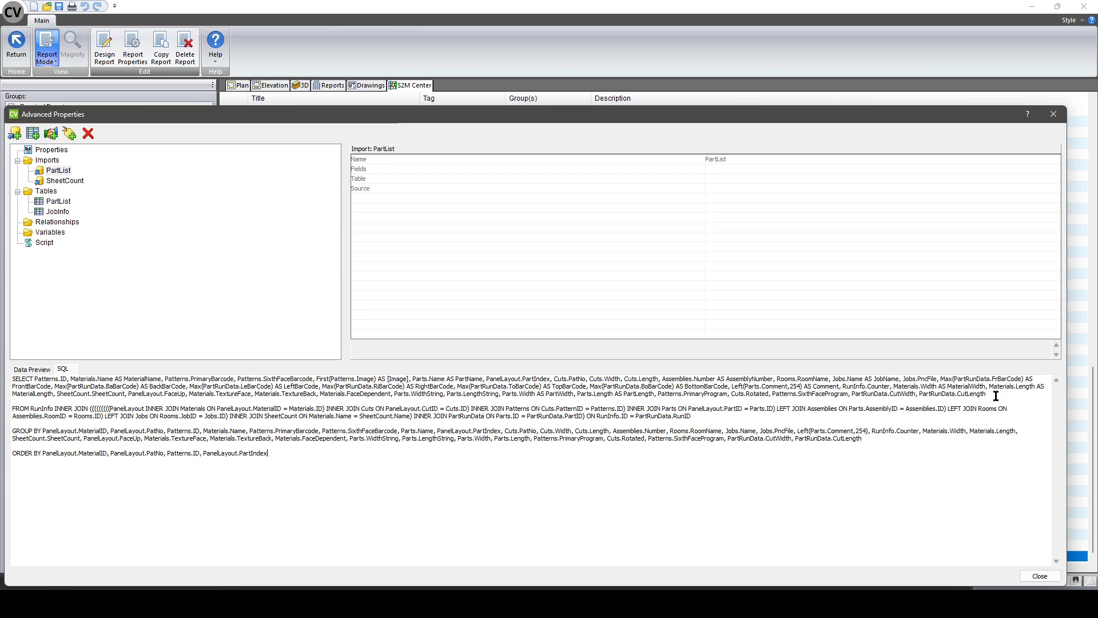
Copy and delete all SELECT fields after Patterns.ID in the PartList import's SQL, and preview the reduced data.
drag(996, 396, 68, 379)
key(ctrl+c)
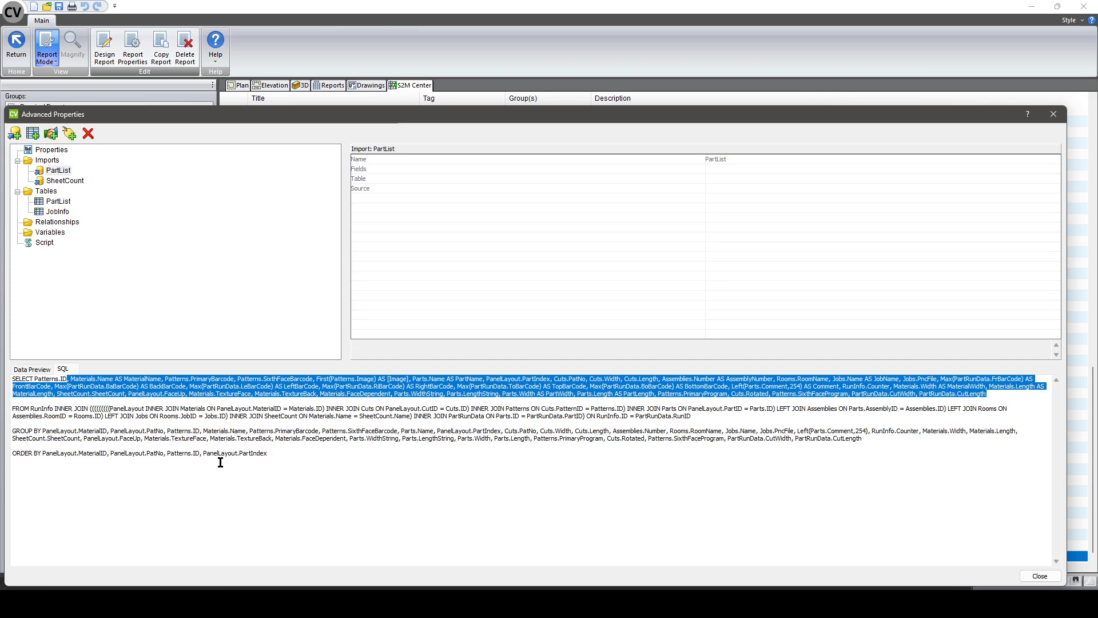
key(Delete)
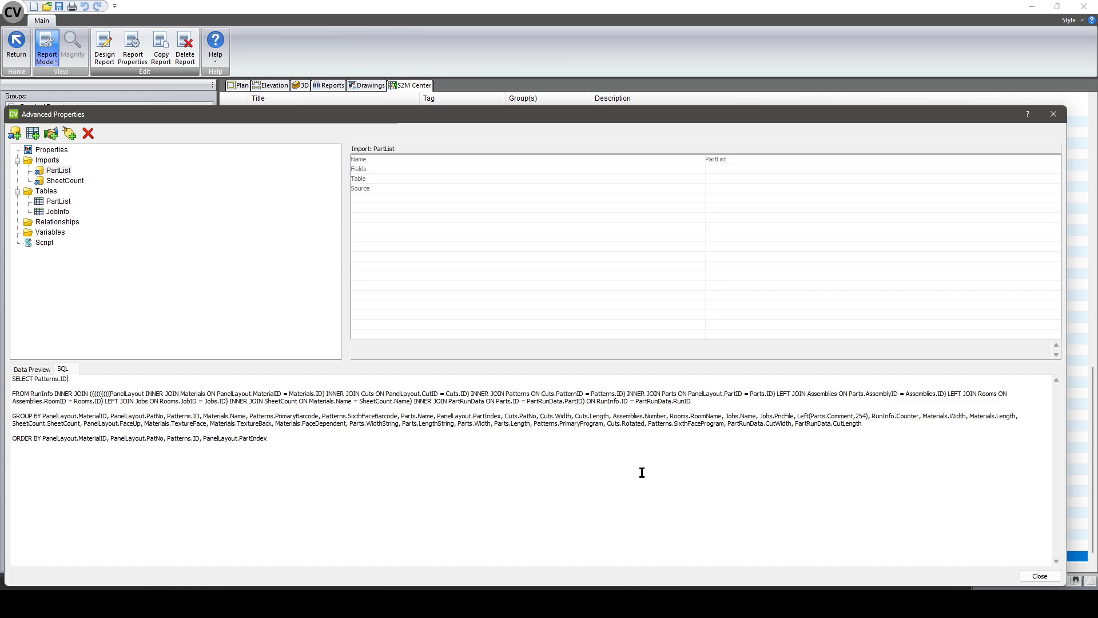
click(32, 369)
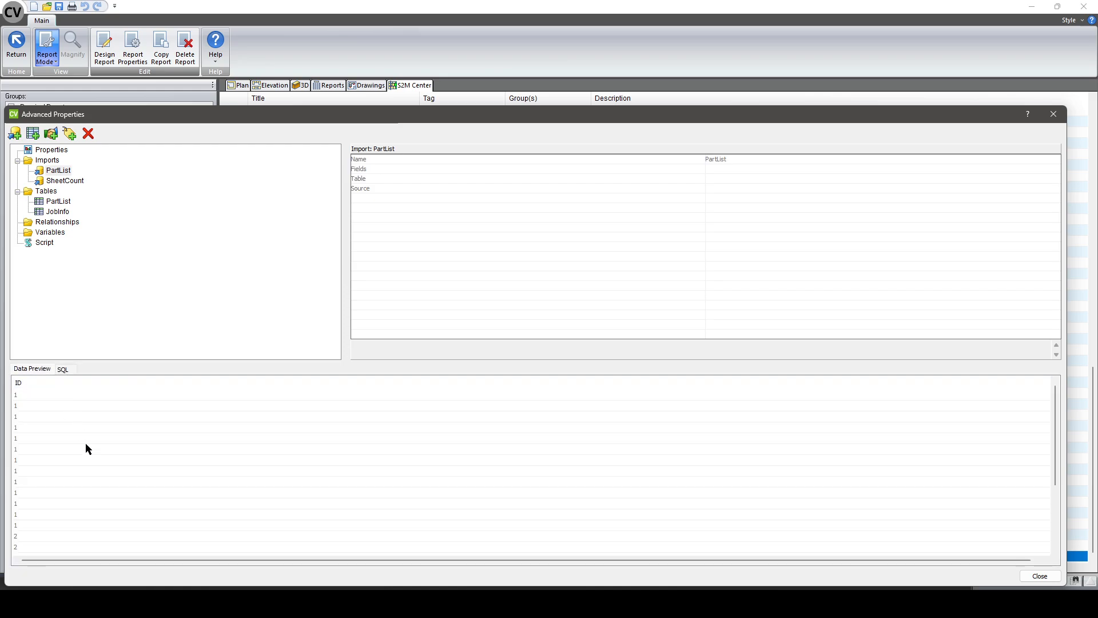
scroll(87, 444, down, 3)
scroll(90, 491, up, 3)
Paste the deleted fields back after Patterns.ID in the SELECT clause and check the PartList data preview.
click(61, 370)
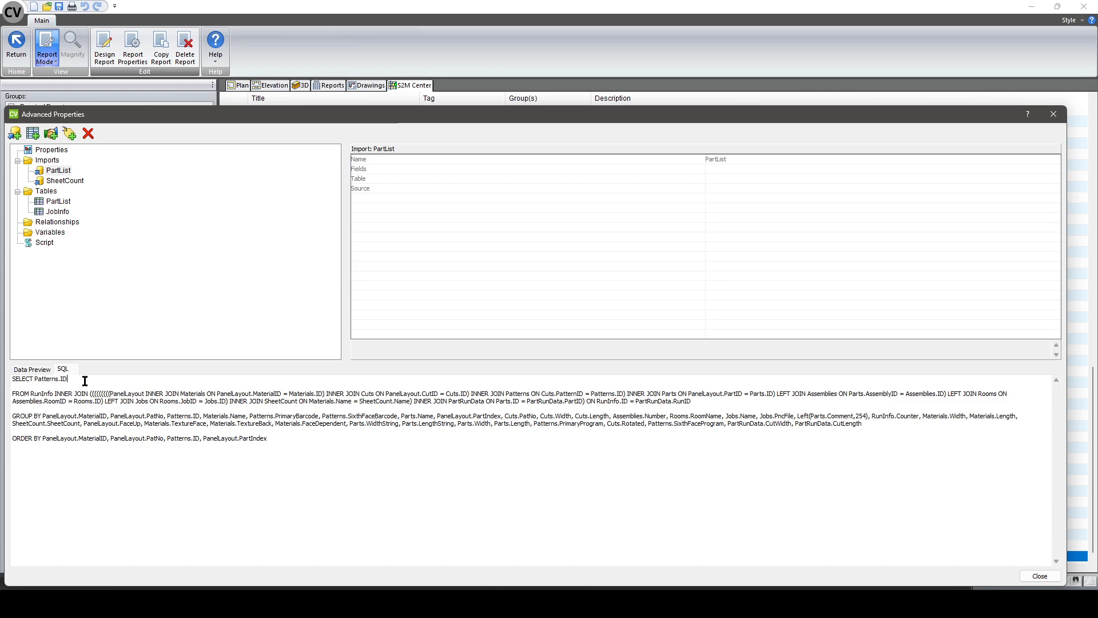
key(ctrl+v)
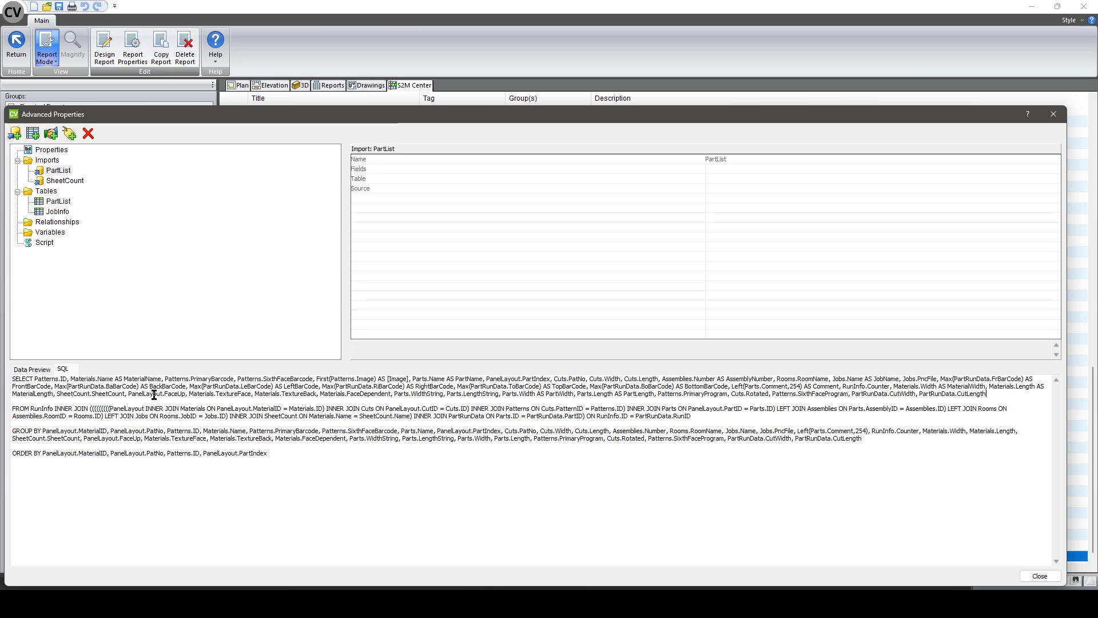
click(43, 369)
scroll(17, 423, down, 3)
scroll(20, 531, up, 3)
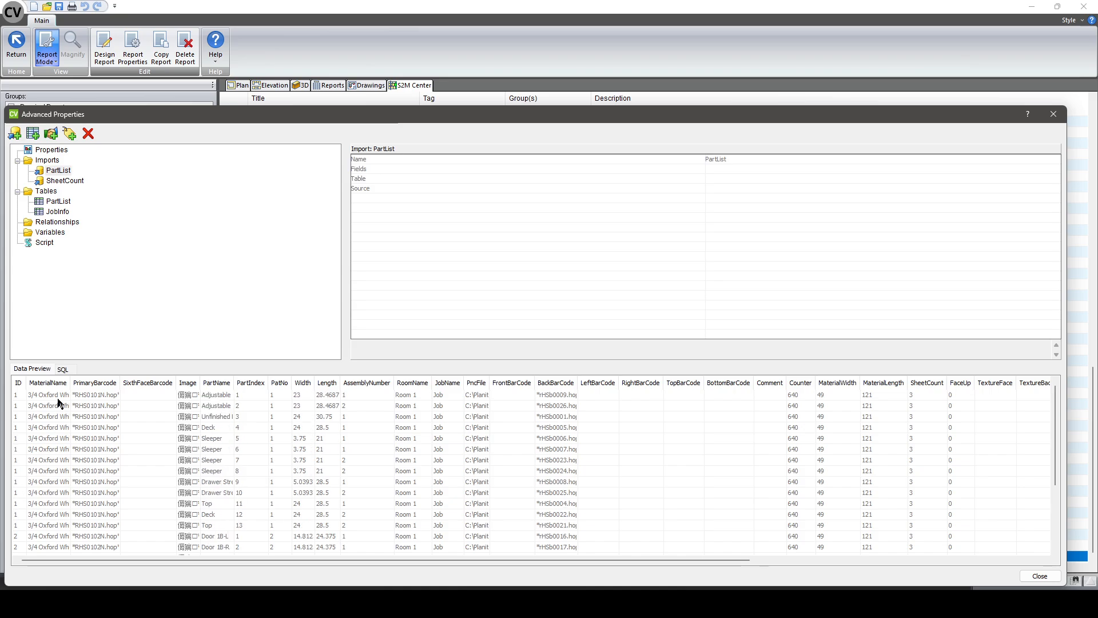
Remove the Patterns.ID field from the SELECT clause of the PartList import's SQL.
click(65, 371)
key(BackSpace)
key(BackSpace)
key(BackSpace)
key(BackSpace)
key(BackSpace)
key(BackSpace)
key(BackSpace)
key(BackSpace)
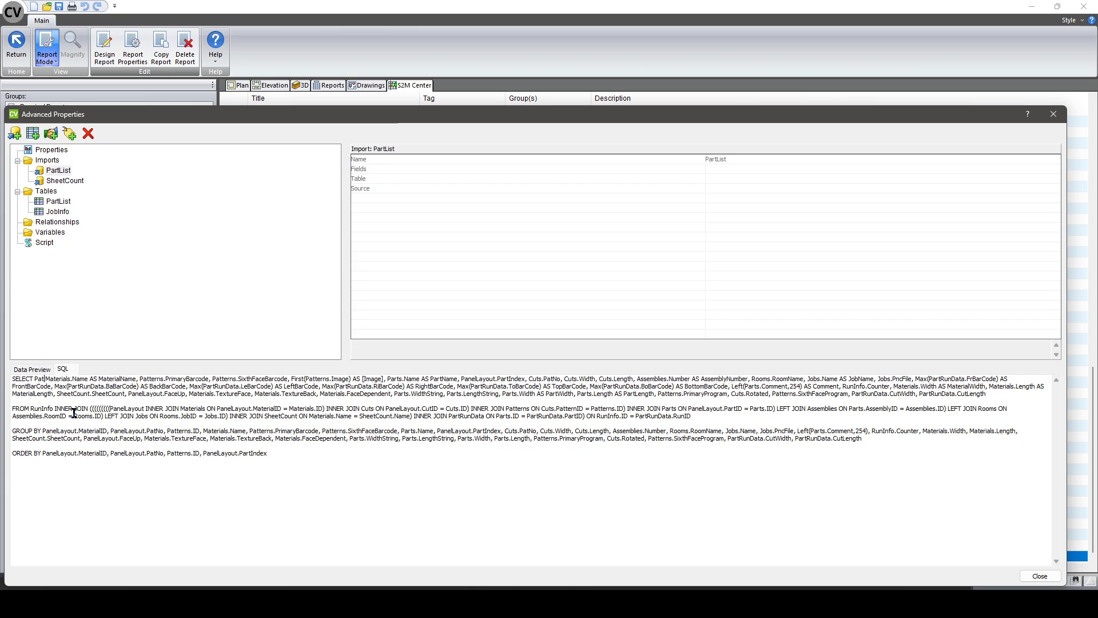
key(BackSpace)
key(BackSpace)
key(BackSpace)
key(BackSpace)
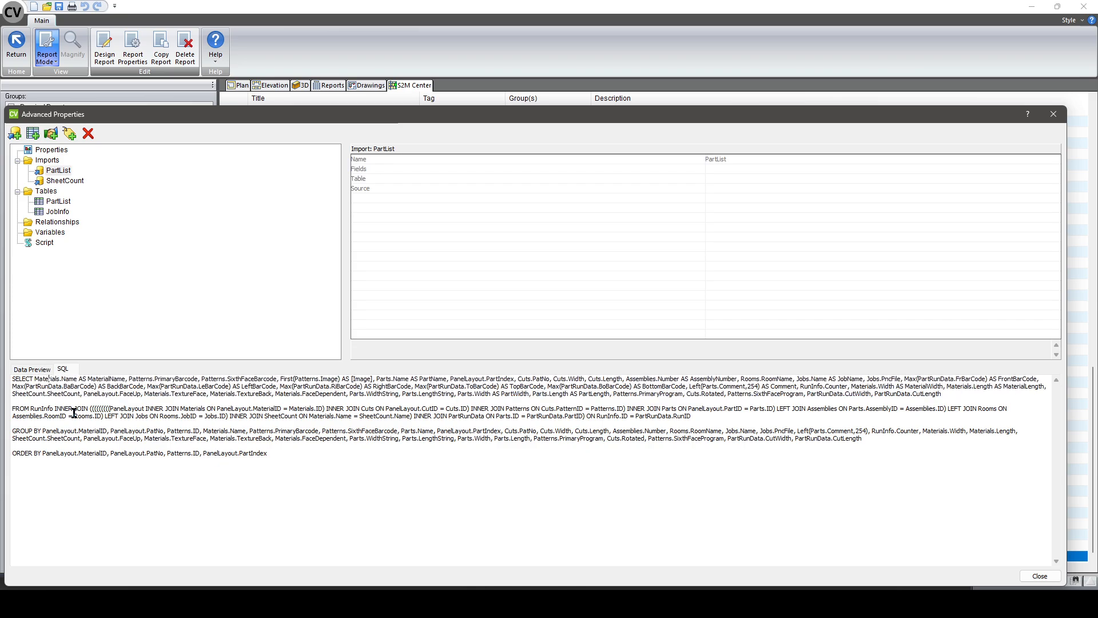
Remove Patterns.PrimaryBarcode and Patterns.SixthFaceBarcode from the SELECT clause, following Materials.Name AS MaterialName.
key(Delete)
key(Delete)
key(Delete)
key(Delete)
key(Delete)
key(Delete)
key(Delete)
key(Delete)
key(Delete)
key(Delete)
key(Delete)
key(Delete)
key(Delete)
key(Delete)
key(Delete)
key(Delete)
key(Delete)
key(Delete)
key(Delete)
key(Delete)
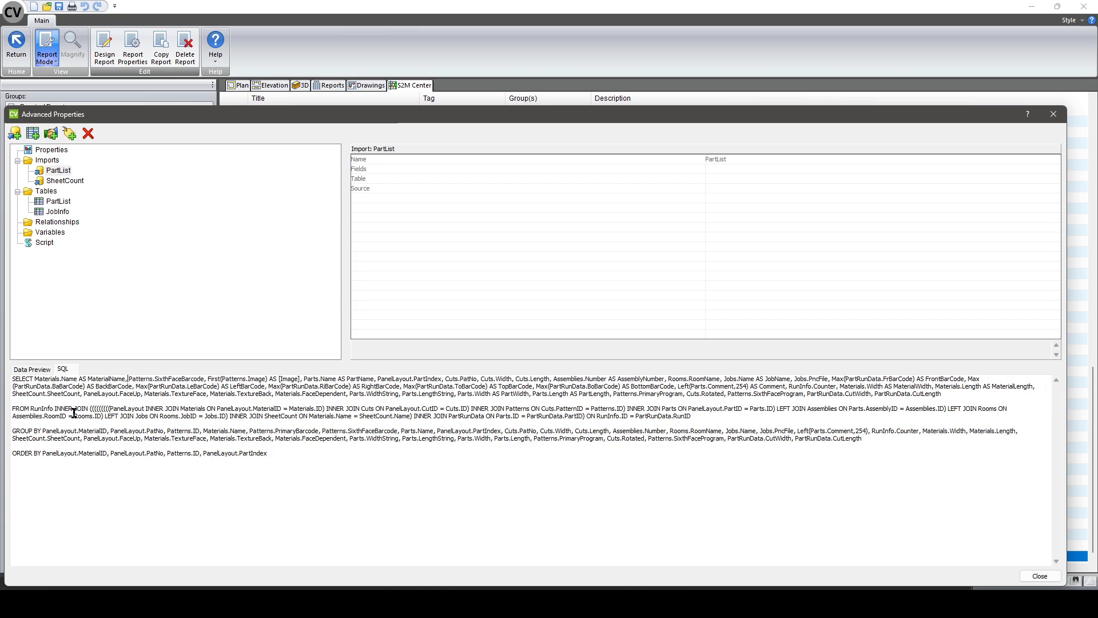
key(Delete)
key(Delete)
key(Delete)
key(Delete)
key(Delete)
key(Delete)
key(Delete)
key(Delete)
key(Delete)
key(Delete)
key(Delete)
key(Delete)
key(Delete)
key(Delete)
key(Delete)
key(Delete)
key(Delete)
key(Delete)
key(Delete)
key(Delete)
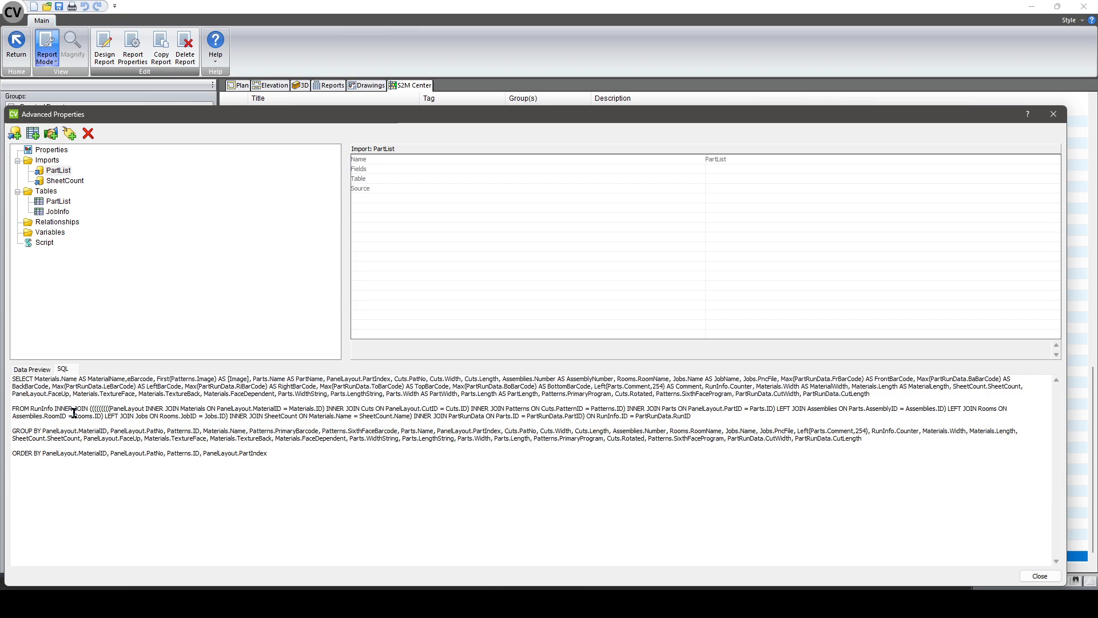
key(Delete)
key(Delete)
key(Delete)
key(Delete)
key(Delete)
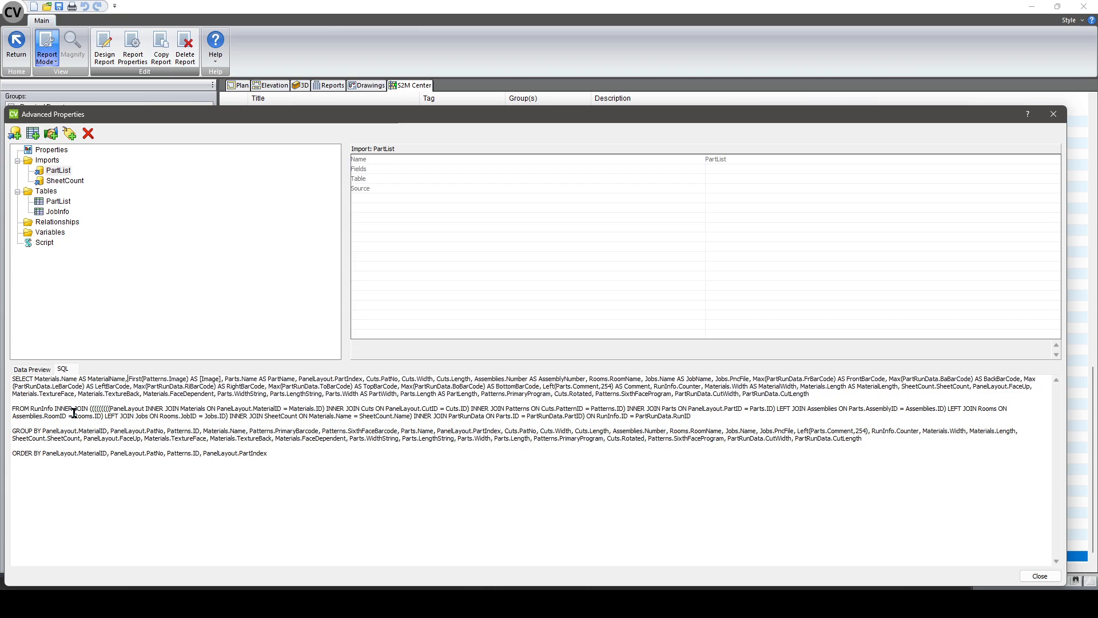
Remove the First(Patterns.Image), PanelLayout.PartIndex and Cuts.PatNo fields from the SELECT clause and preview the resulting data.
drag(127, 379, 226, 379)
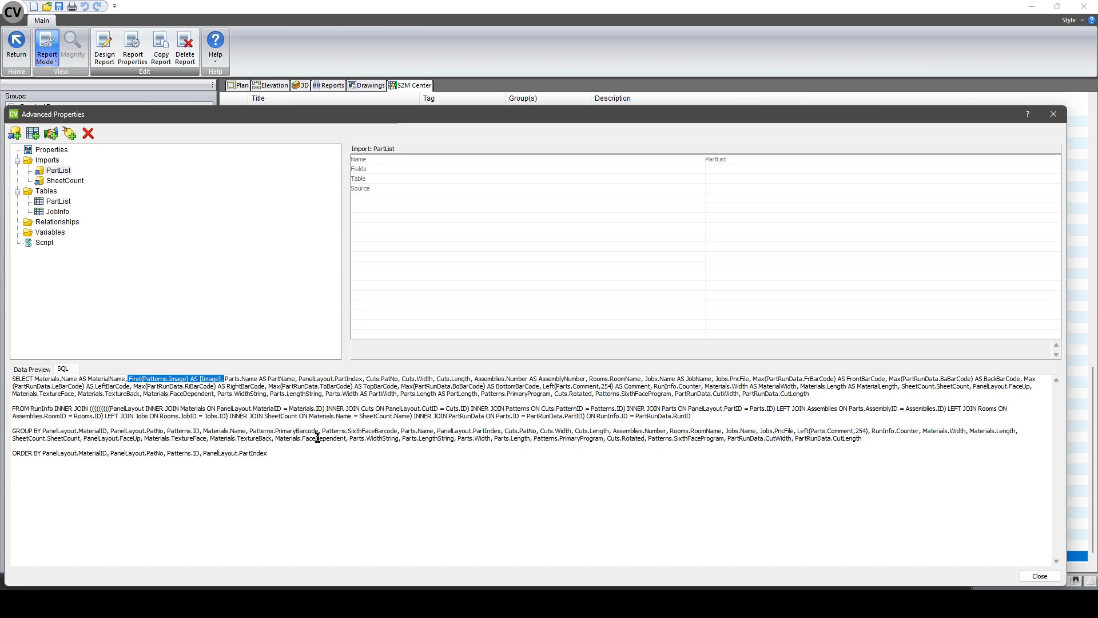
key(Delete)
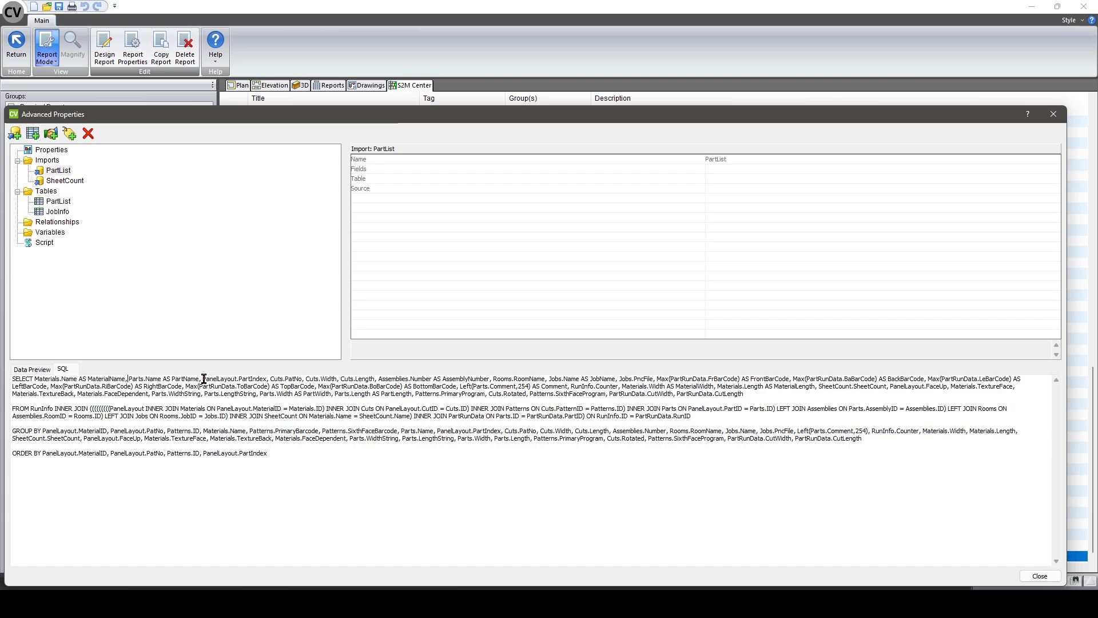
drag(202, 379, 303, 379)
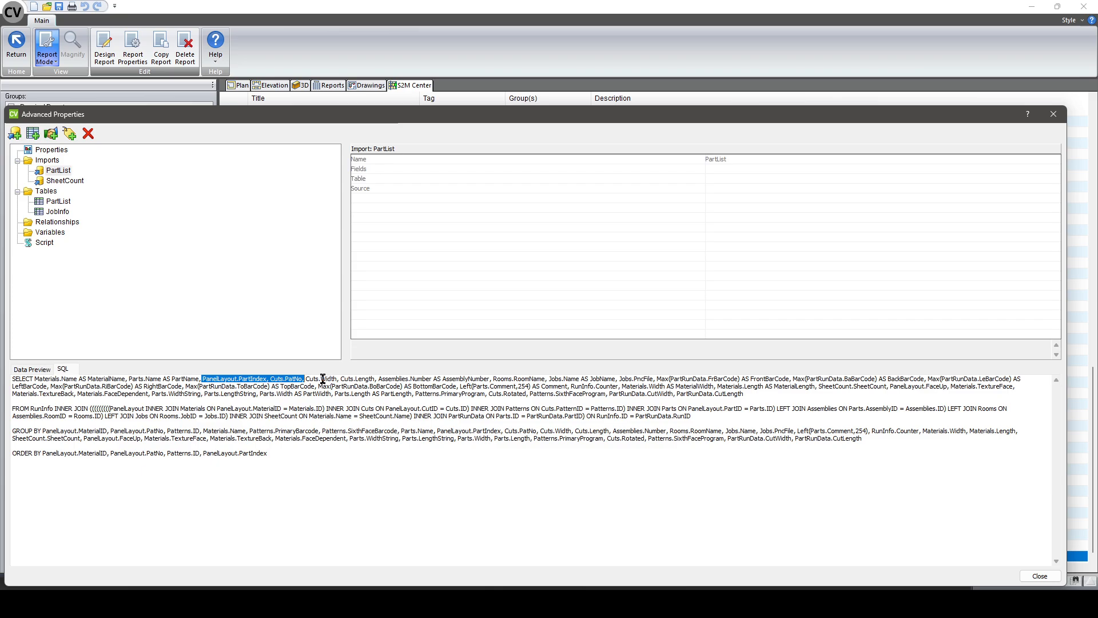
key(Delete)
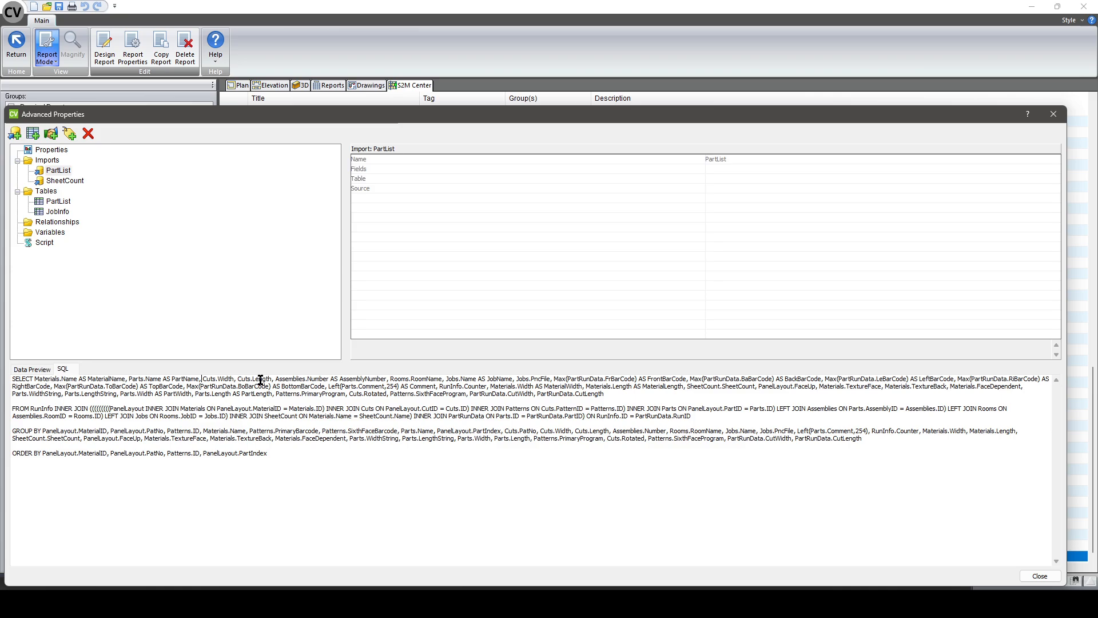
click(41, 371)
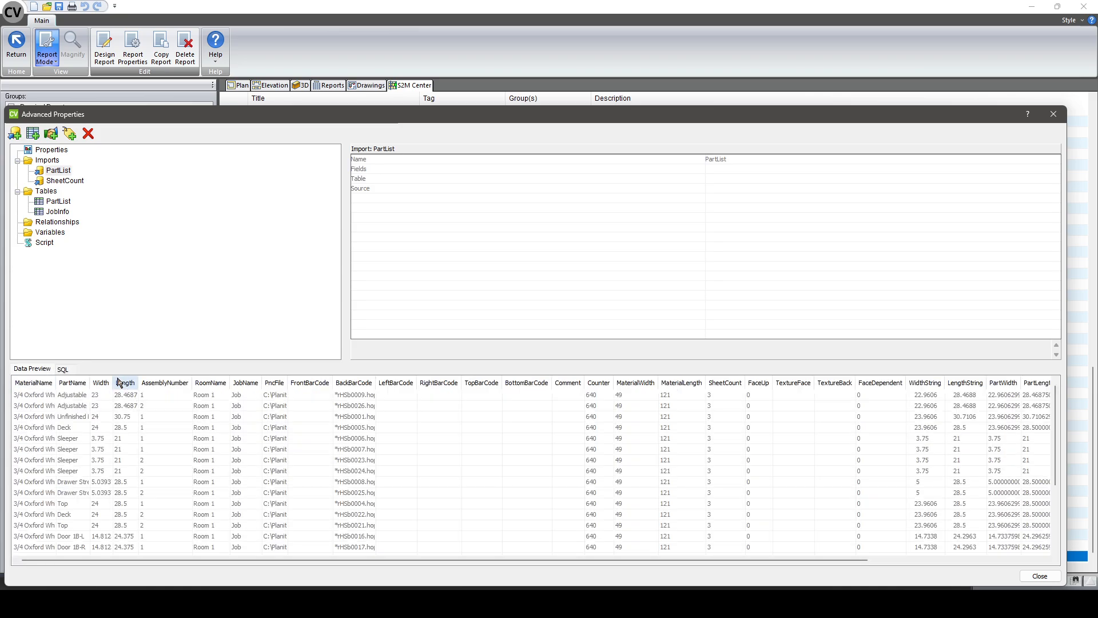
Widen the PartName, Width and Length columns in the PartList data preview and examine the part sizes.
drag(112, 382, 160, 382)
drag(91, 382, 123, 382)
scroll(157, 479, down, 3)
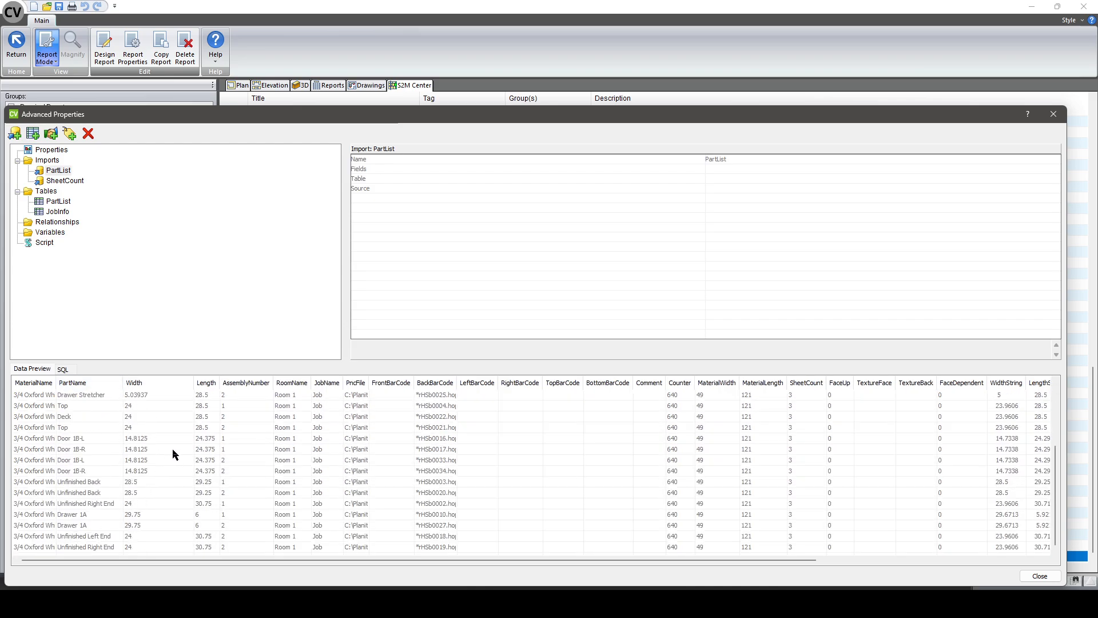
scroll(156, 461, up, 3)
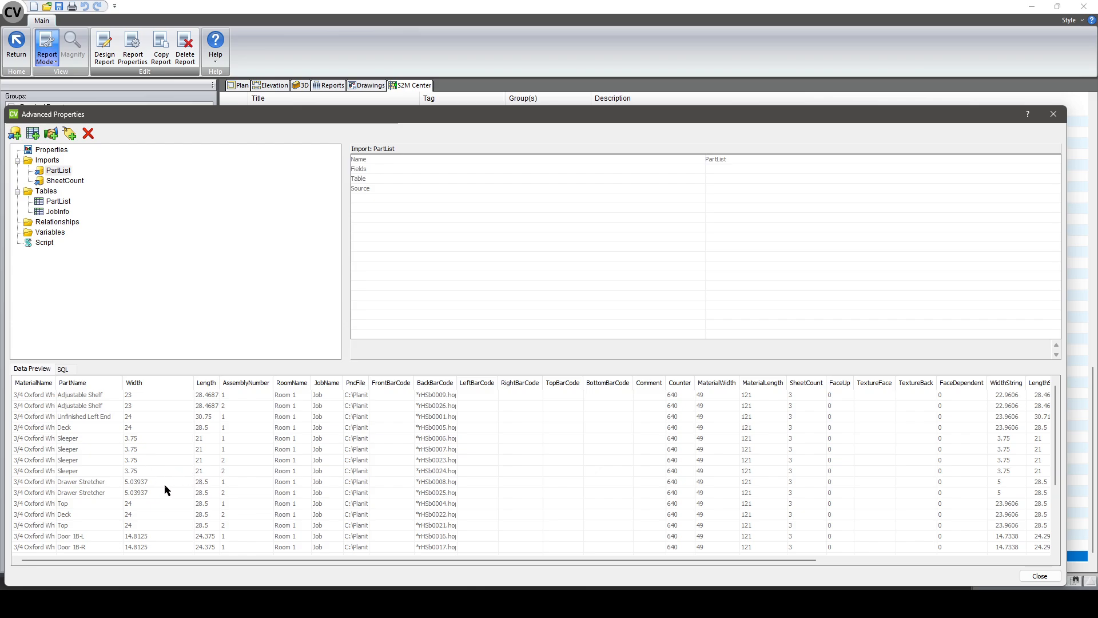
click(132, 397)
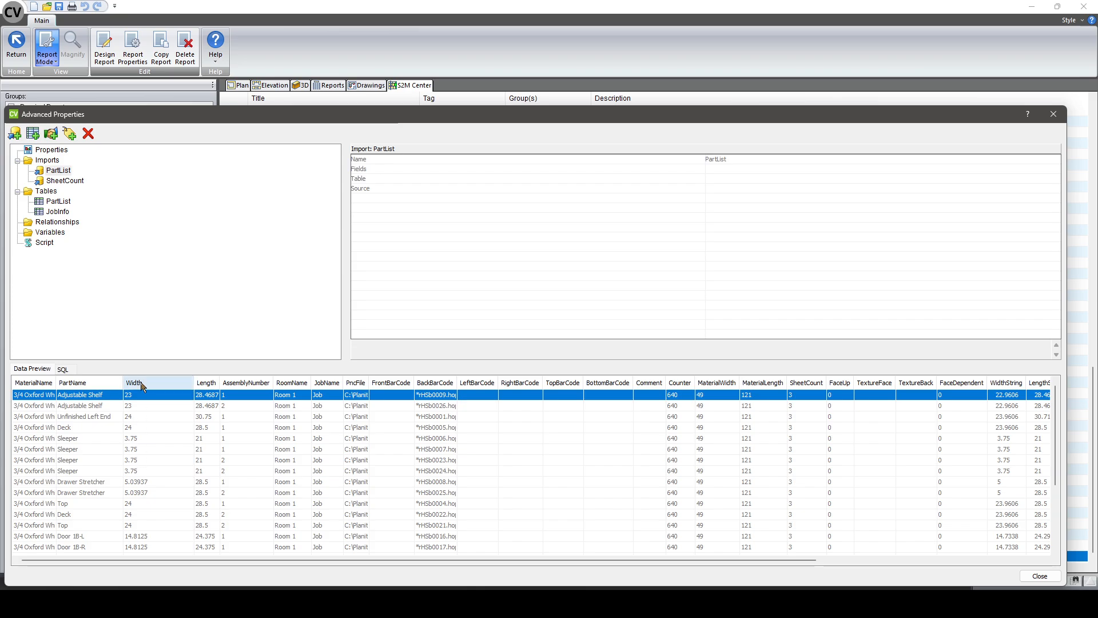
drag(220, 382, 244, 383)
Remove Assemblies.Number, Rooms.RoomName, Jobs.PncFile and the six Max(PartRunData) barcode fields from the PartList import's SELECT clause.
click(64, 369)
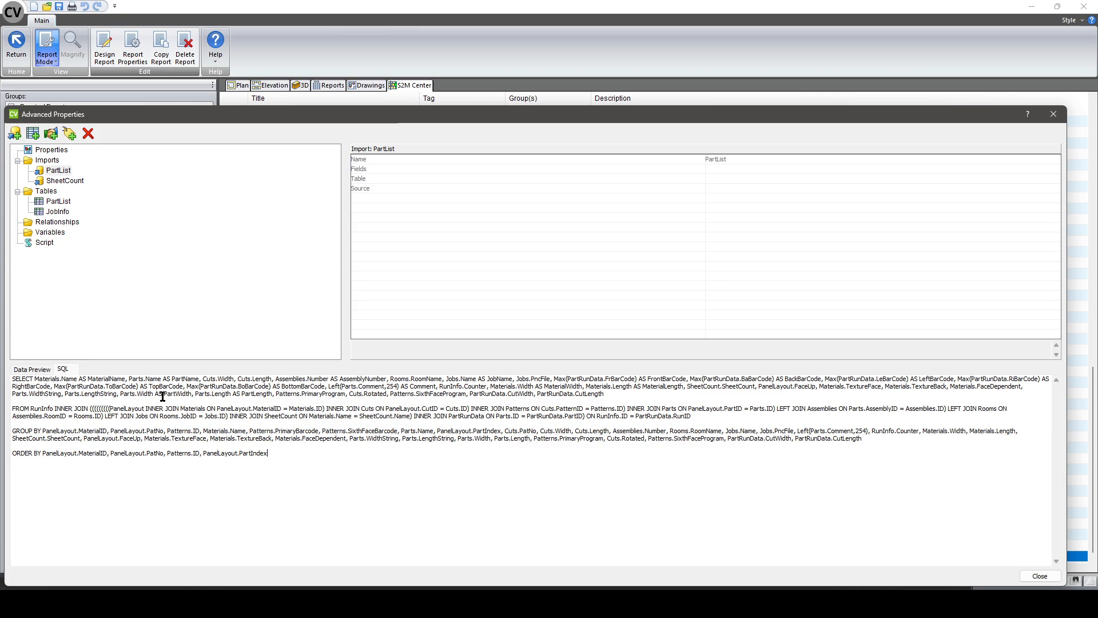
drag(276, 379, 447, 380)
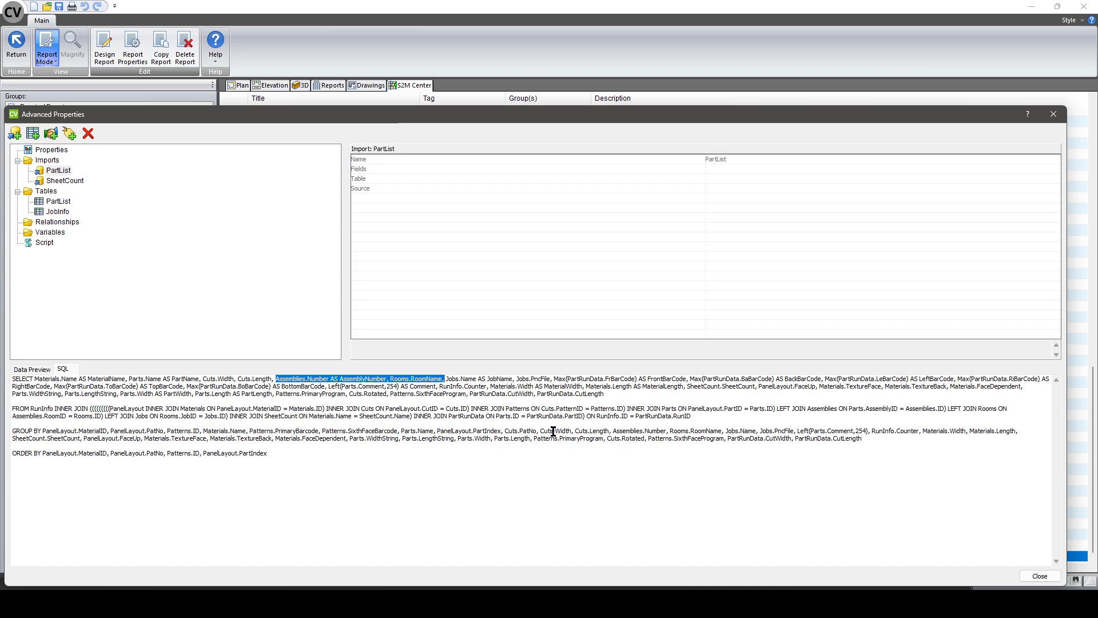
key(Delete)
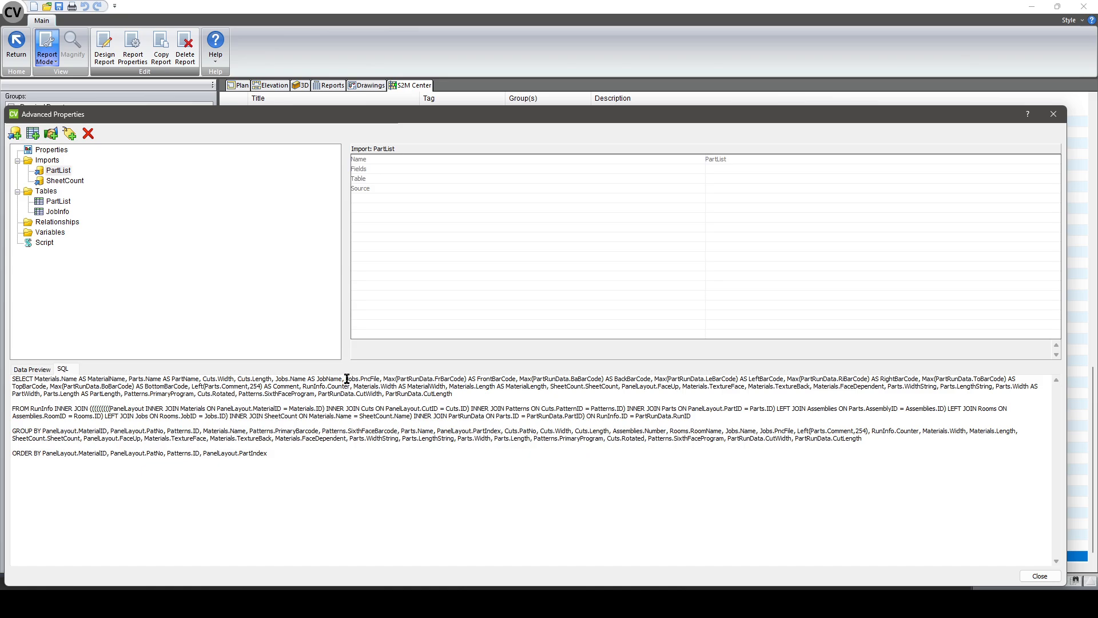
drag(347, 379, 192, 388)
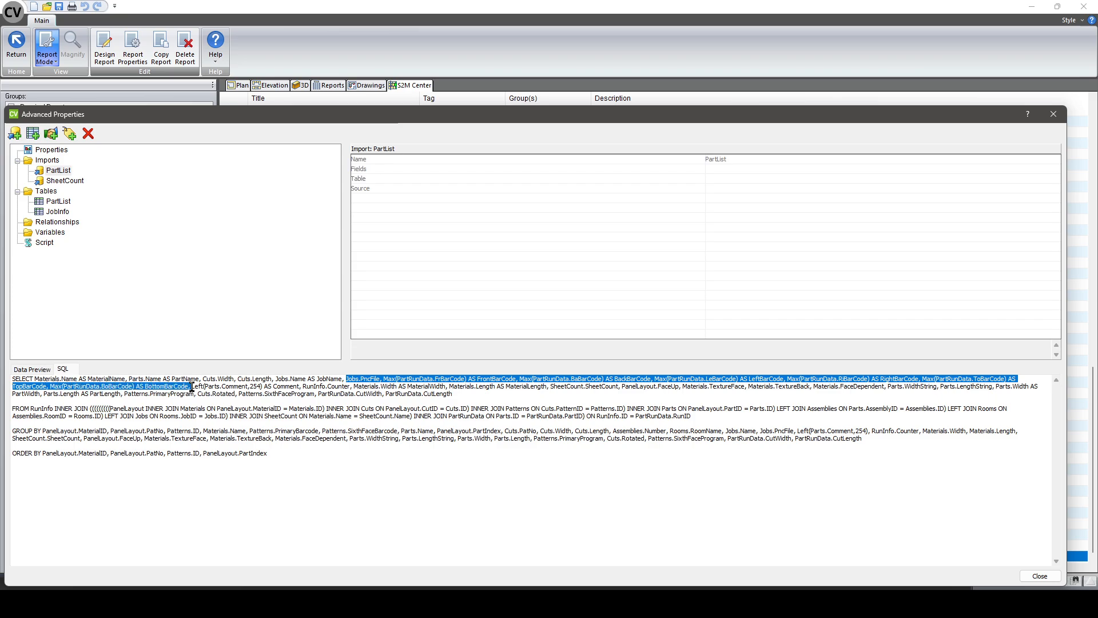
key(Delete)
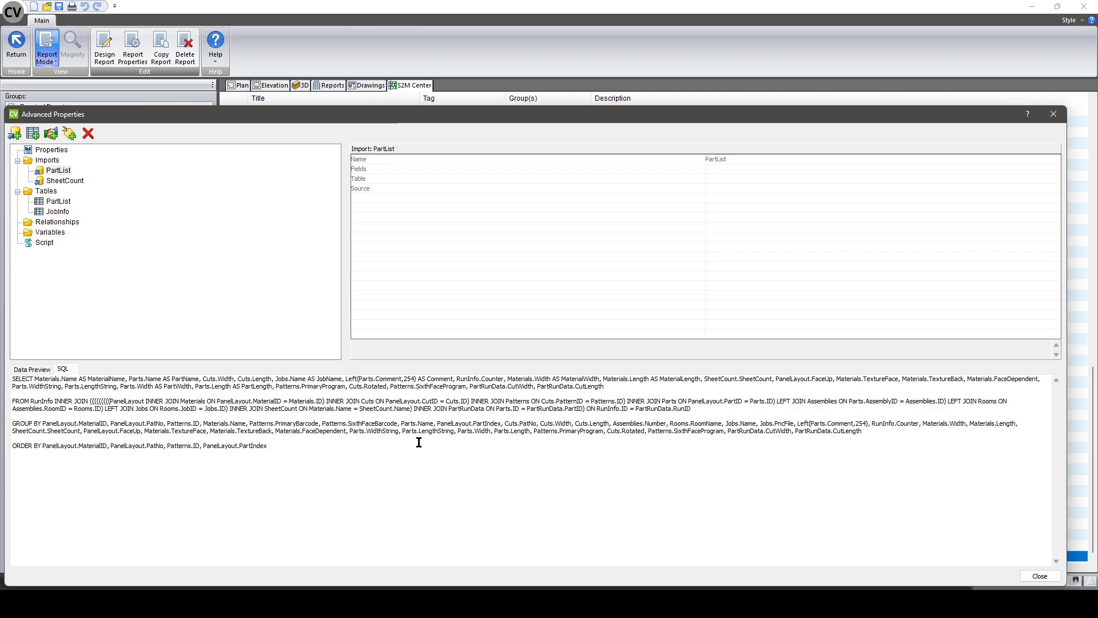
Remove Left(Parts.Comment,254) AS Comment and RunInfo.Counter from the SELECT clause and preview the data.
drag(345, 380, 368, 380)
drag(370, 379, 508, 377)
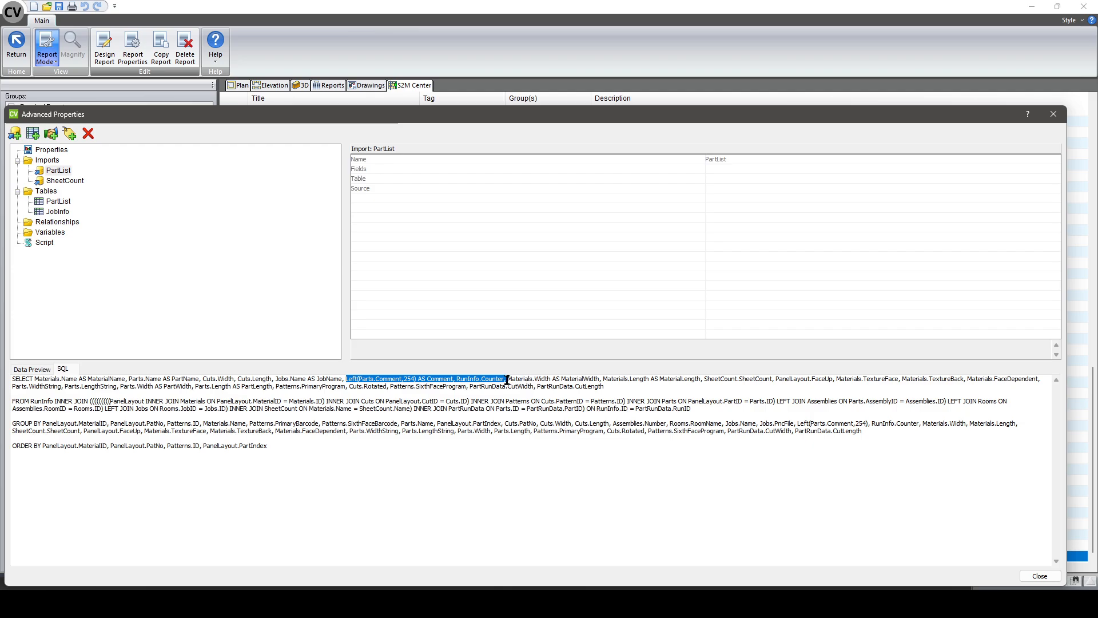
key(Delete)
key(BackSpace)
click(35, 369)
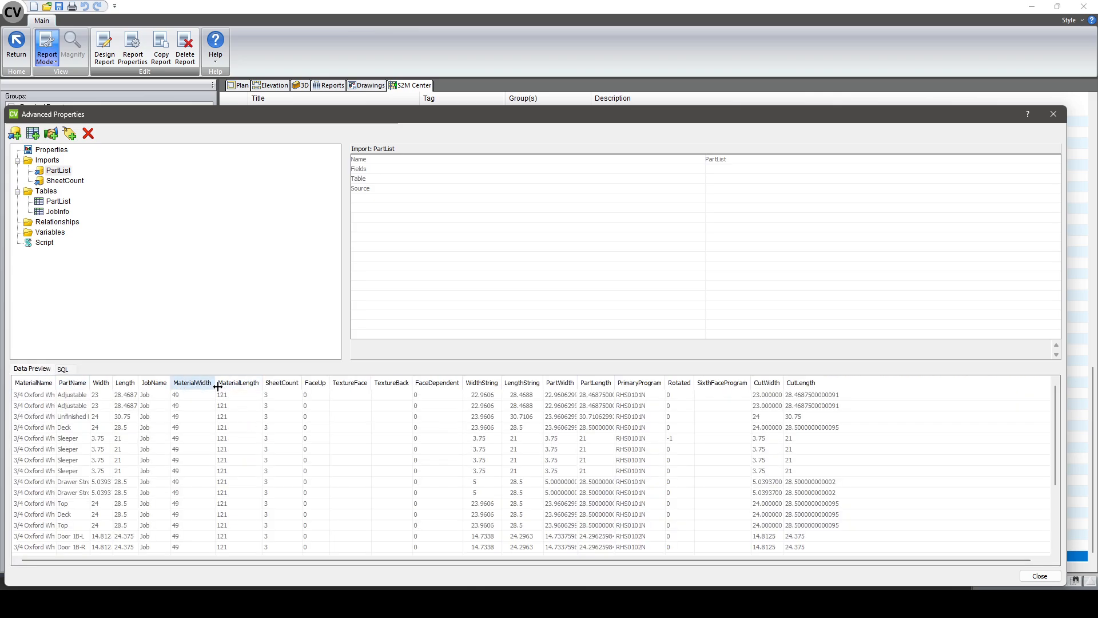
click(189, 396)
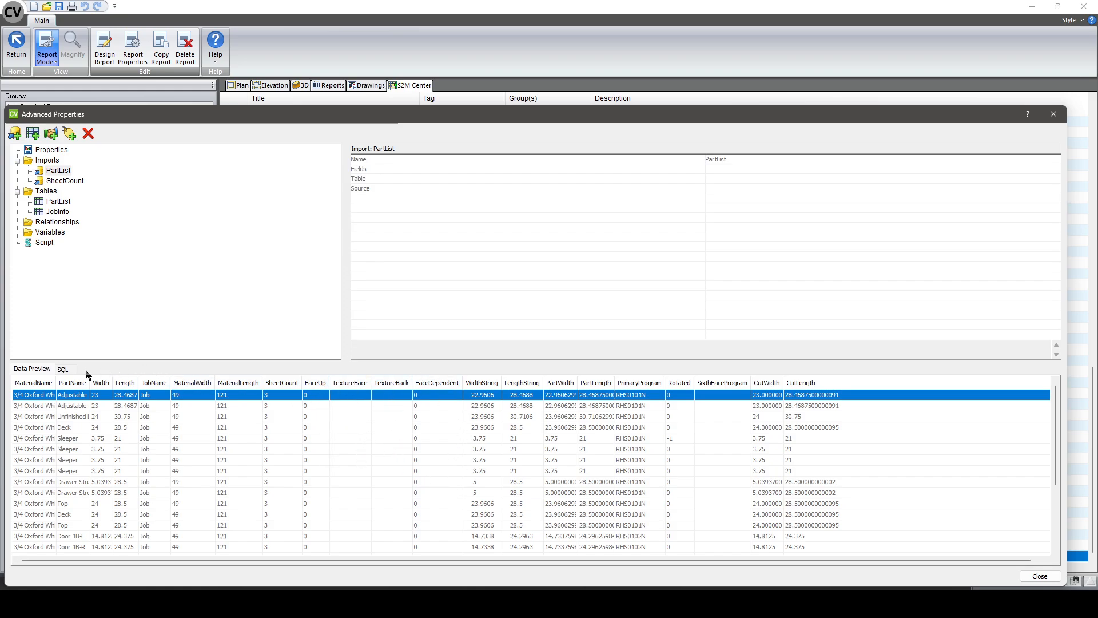
Remove the fields from PanelLayout.FaceUp through Patterns.SixthFaceProgram from the SELECT clause and check CutWidth and CutLength in the data preview.
click(64, 370)
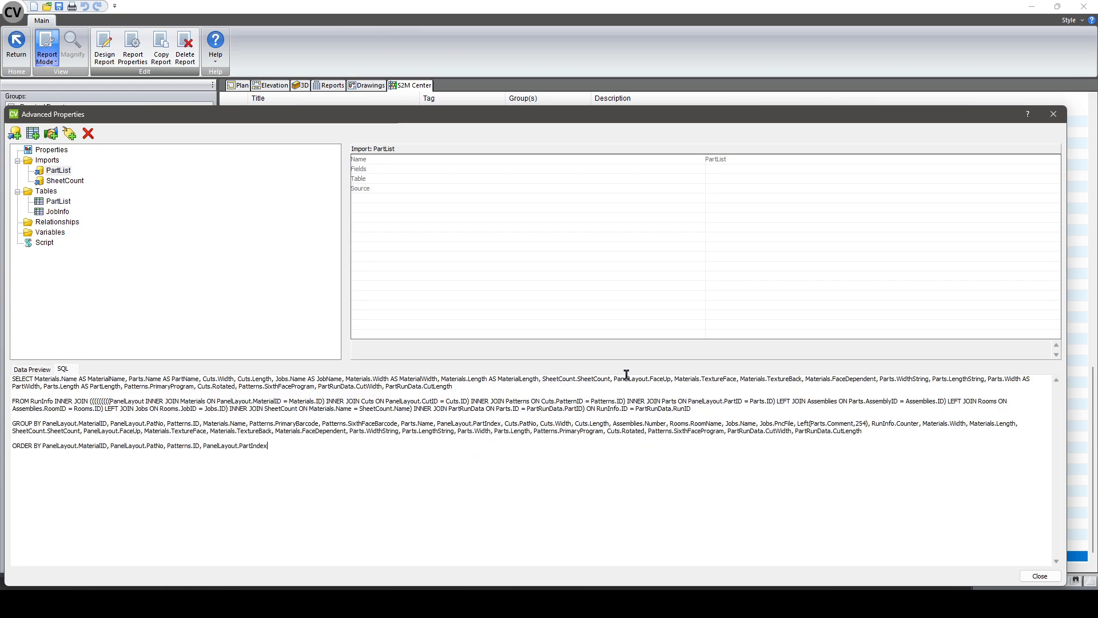
drag(614, 379, 123, 387)
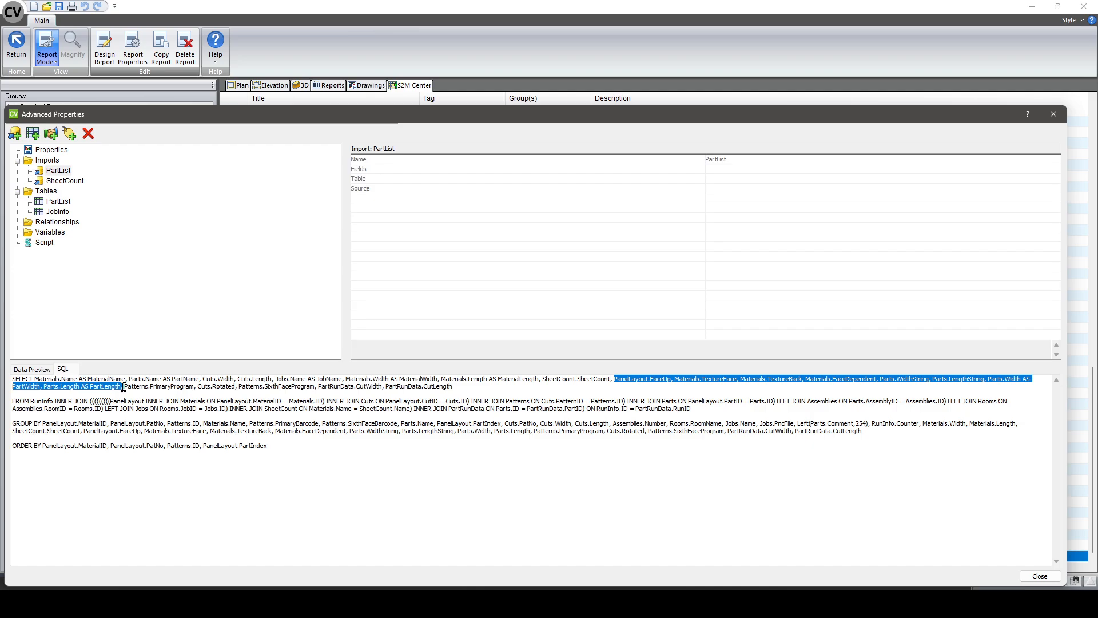
drag(123, 388, 318, 387)
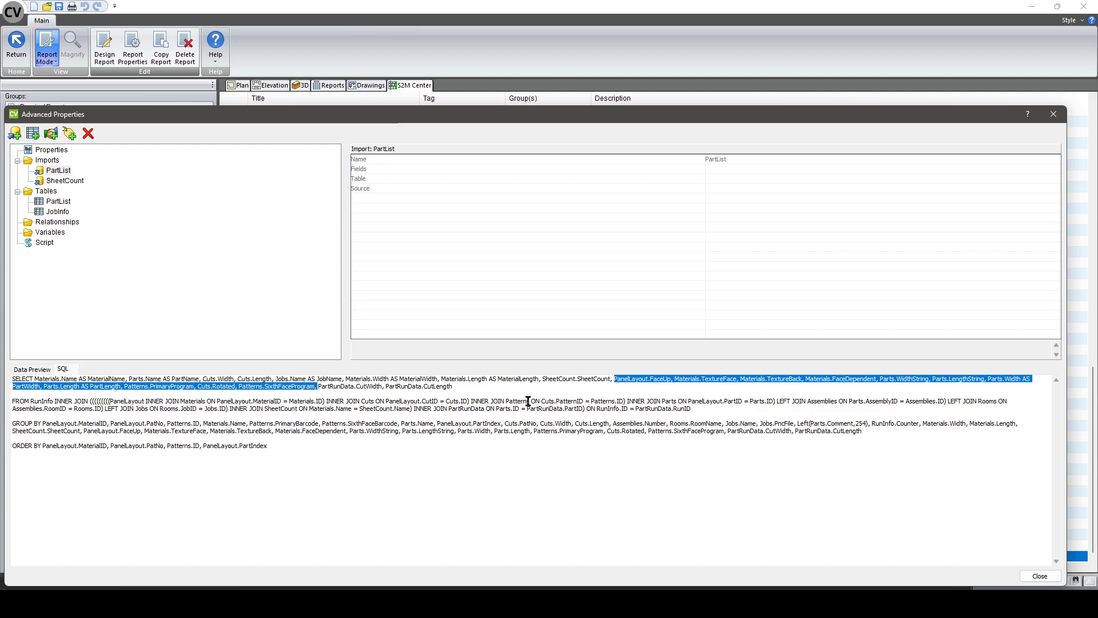
key(Delete)
key(Delete)
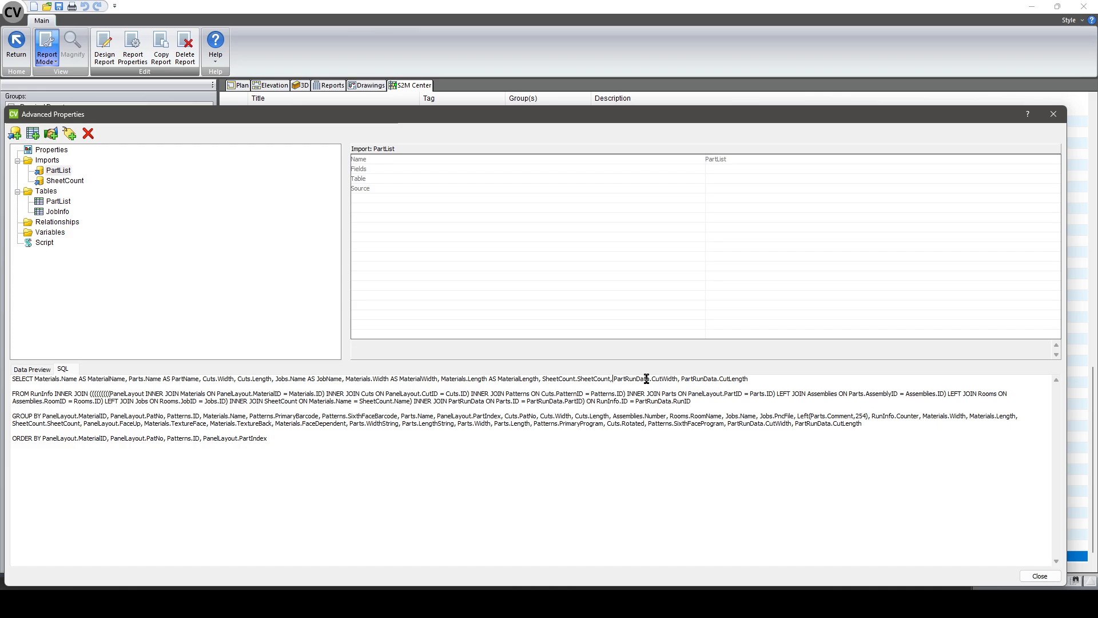
click(701, 377)
click(44, 370)
double_click(333, 383)
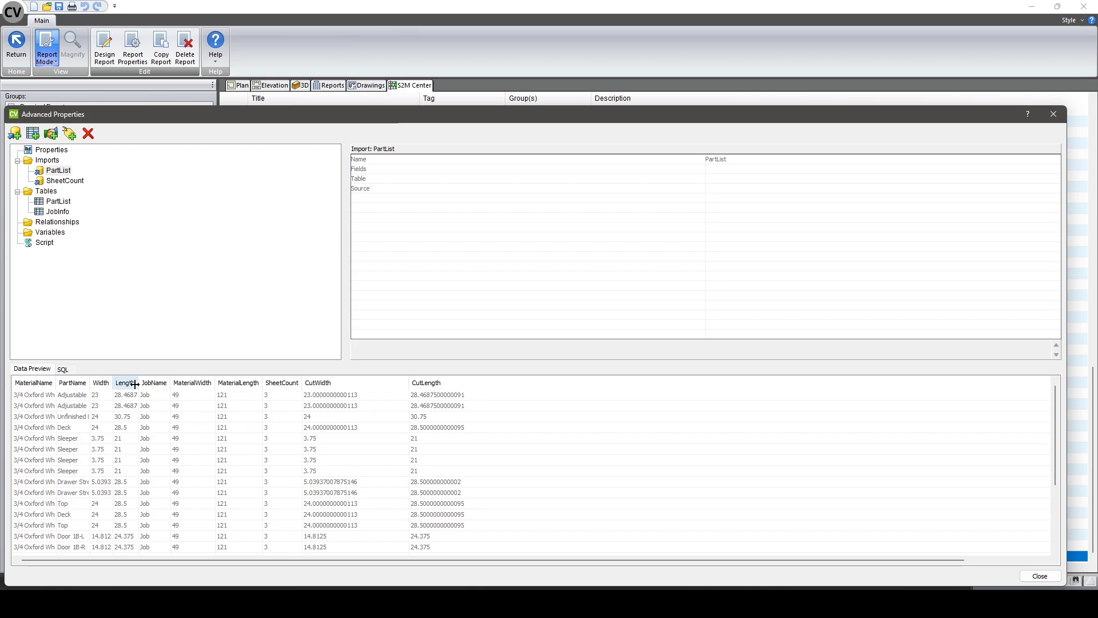
click(334, 399)
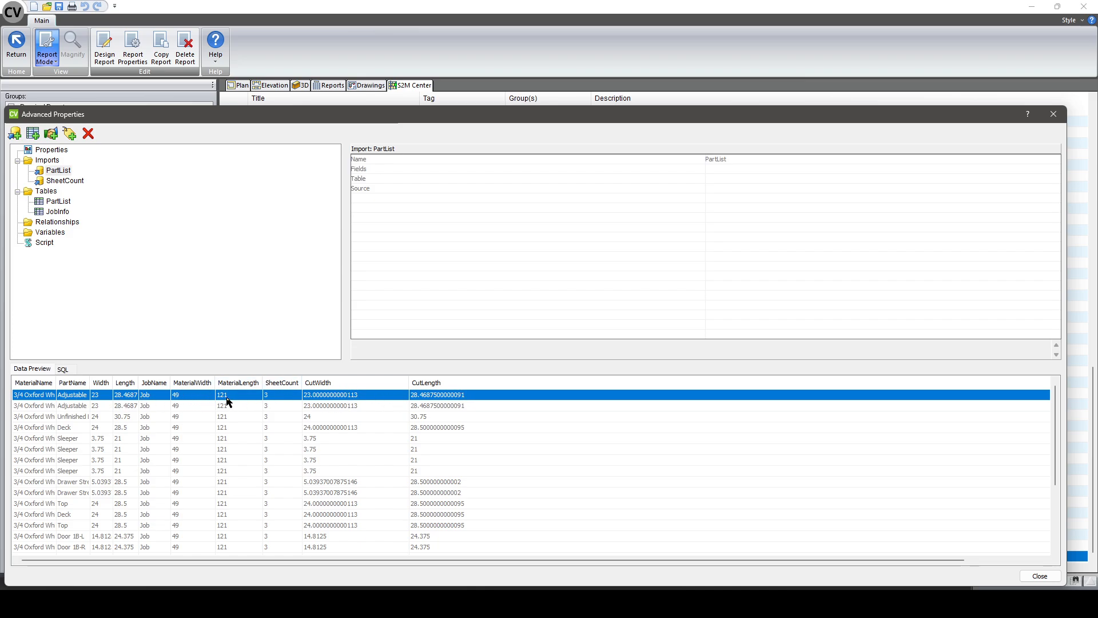
Remove PartRunData.CutWidth and PartRunData.CutLength so SELECT ends with SheetCount.SheetCount, and preview the data with widened columns.
click(63, 369)
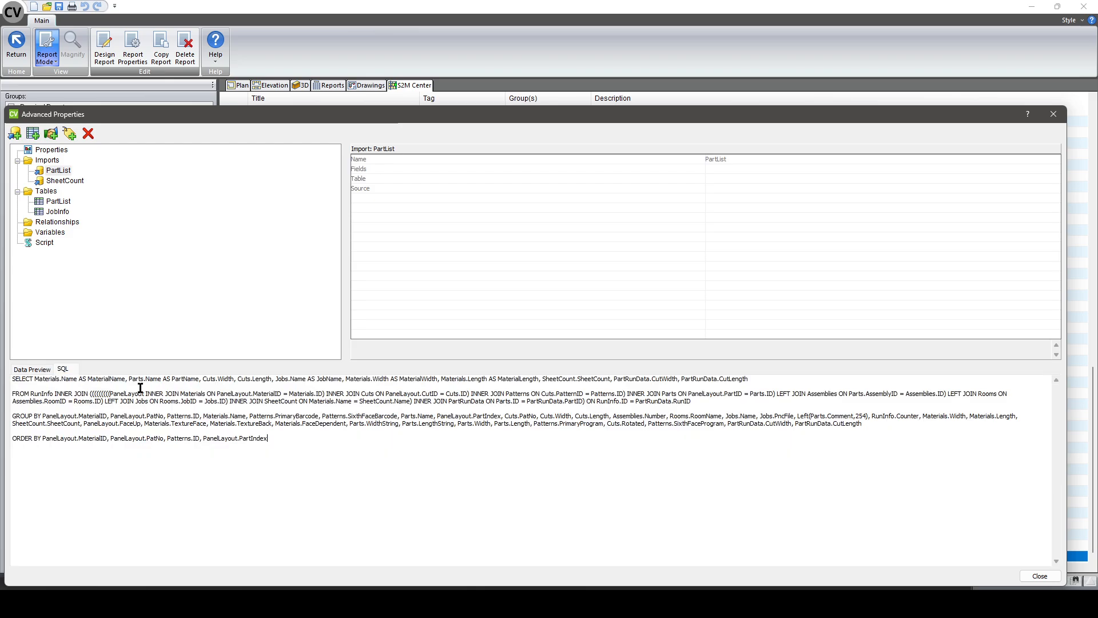
drag(754, 379, 617, 382)
key(BackSpace)
key(BackSpace)
key(BackSpace)
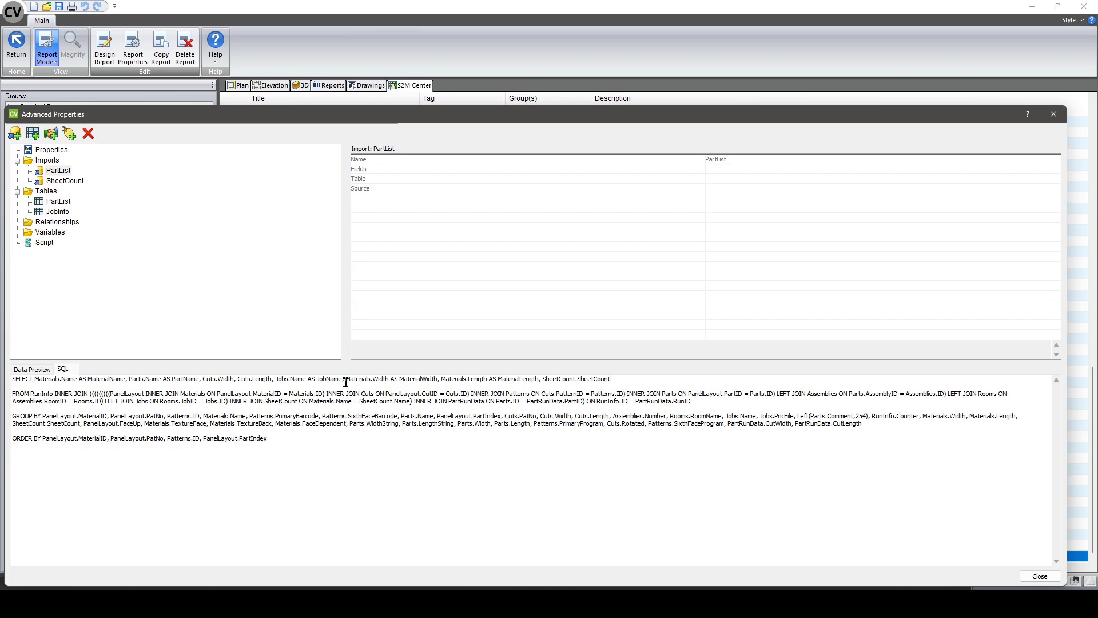
click(45, 369)
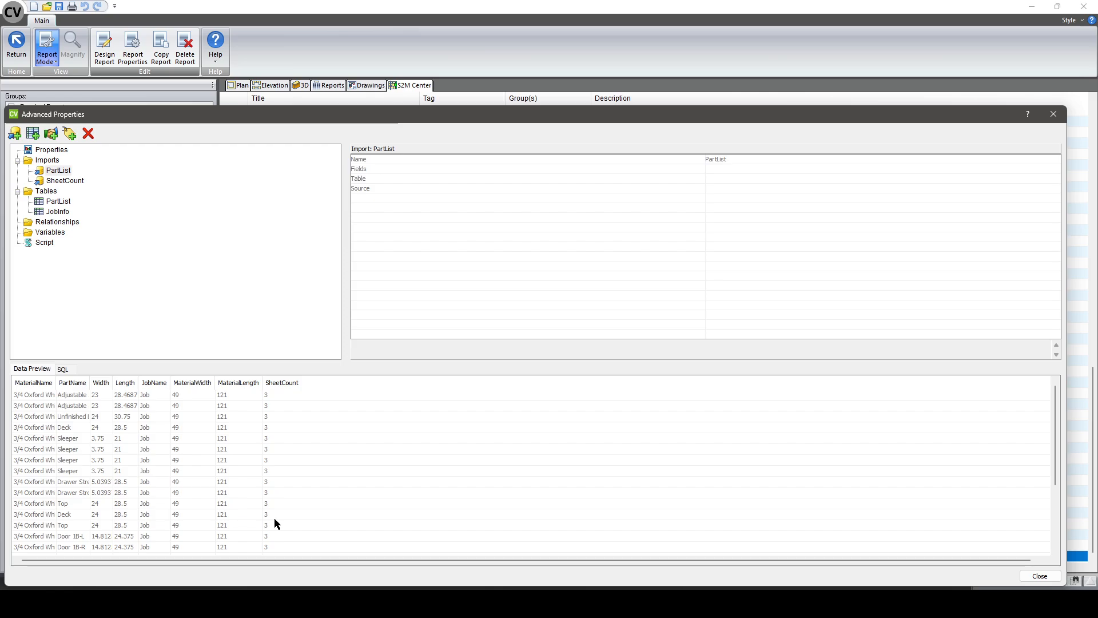
mouse_move(137, 382)
mouse_down()
mouse_move(172, 383)
mouse_move(158, 382)
mouse_up()
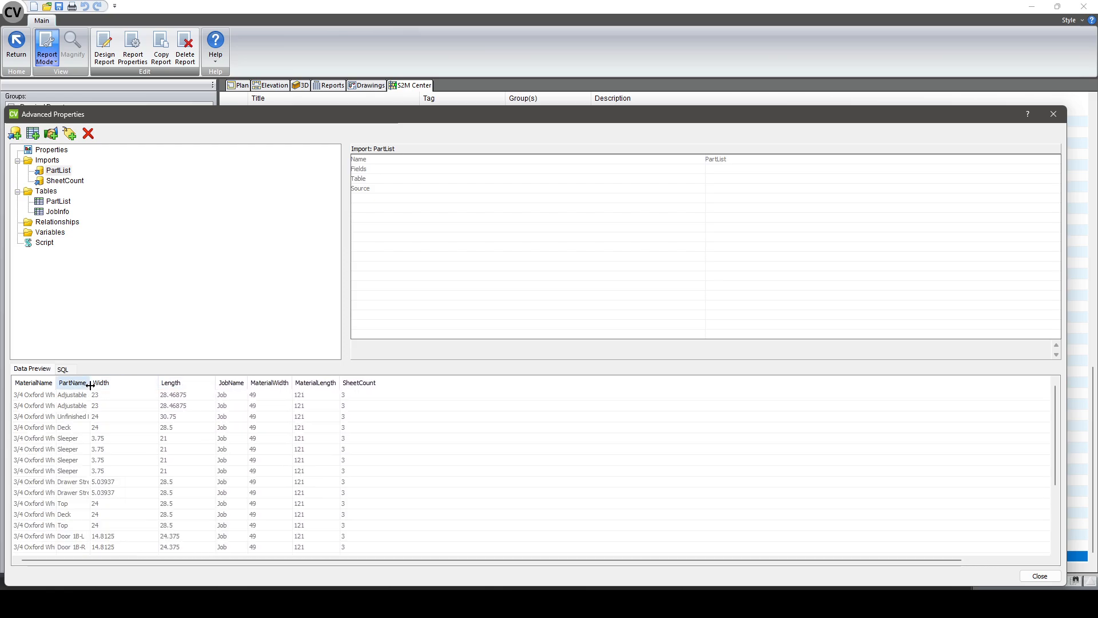
drag(90, 383, 123, 382)
drag(55, 383, 102, 383)
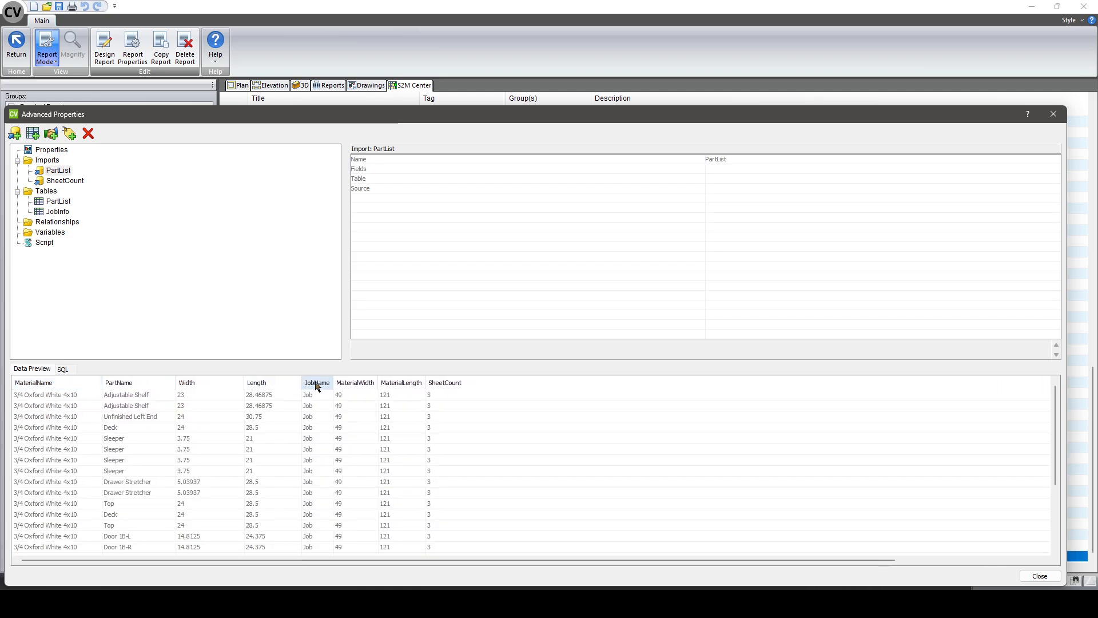
Move Materials.Width AS MaterialWidth and Materials.Length AS MaterialLength directly after MaterialName in the SELECT clause and preview the reordered columns.
click(62, 369)
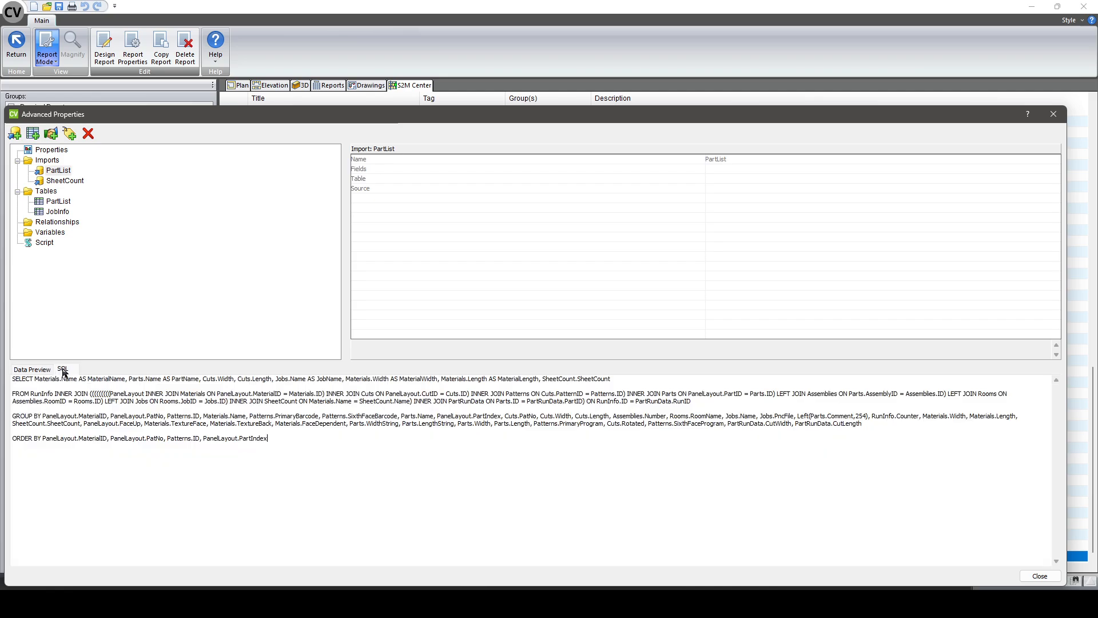
drag(541, 379, 347, 376)
key(ctrl+c)
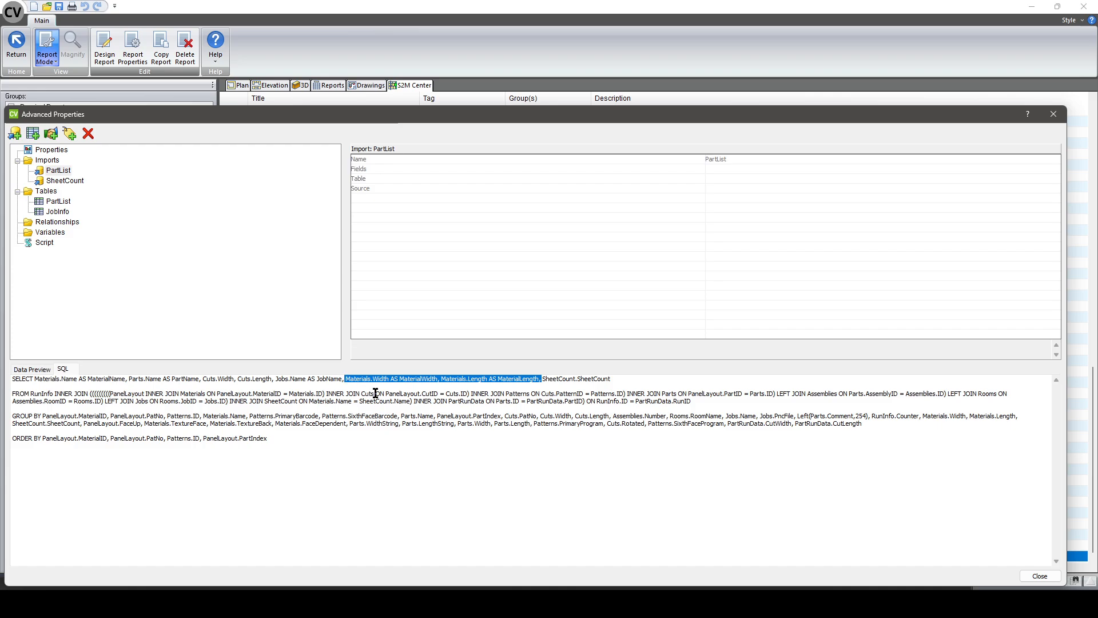
key(Delete)
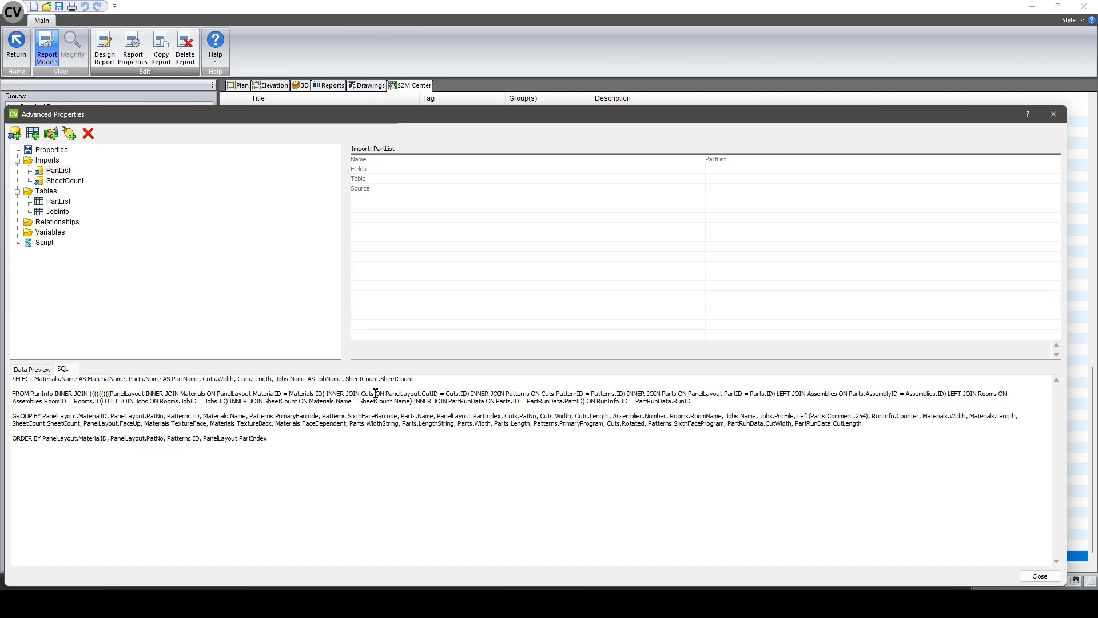
key(ctrl+v)
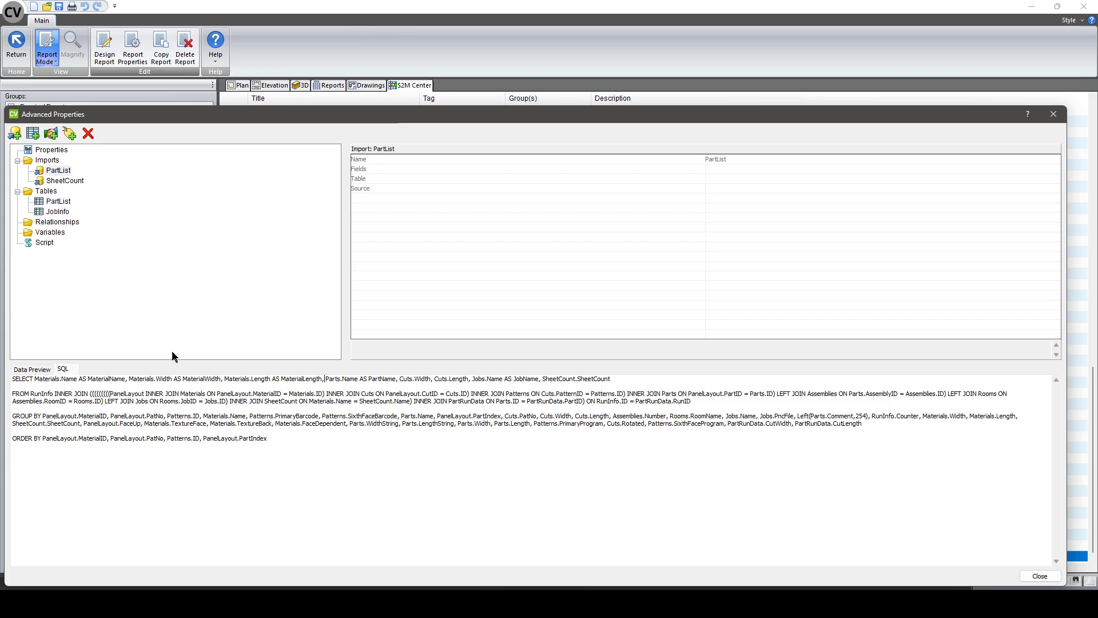
click(42, 369)
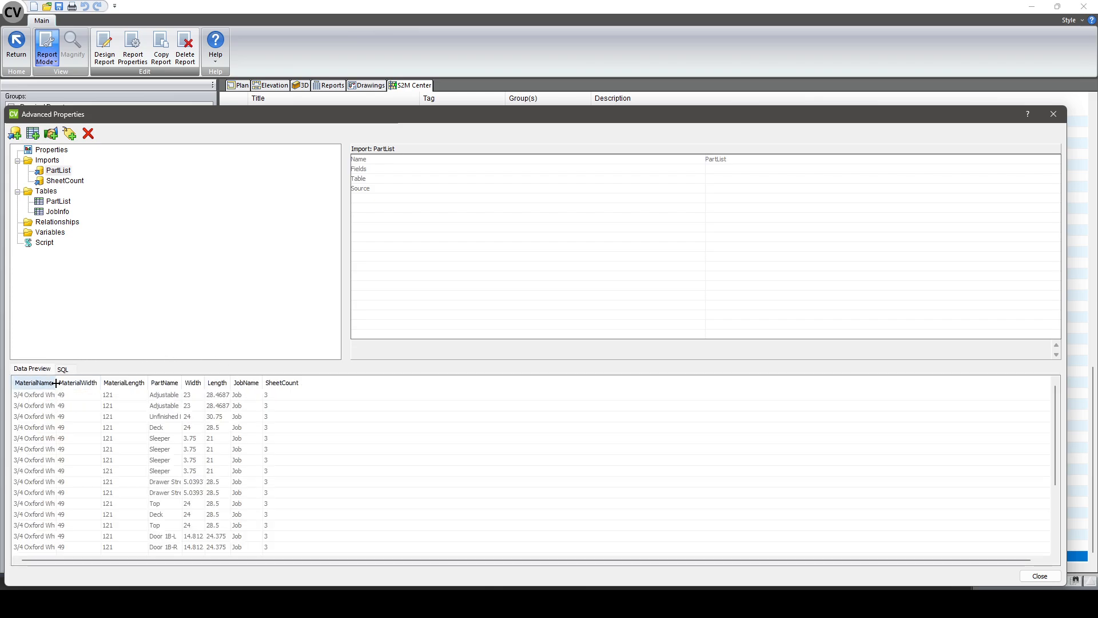
double_click(57, 382)
drag(175, 379, 399, 380)
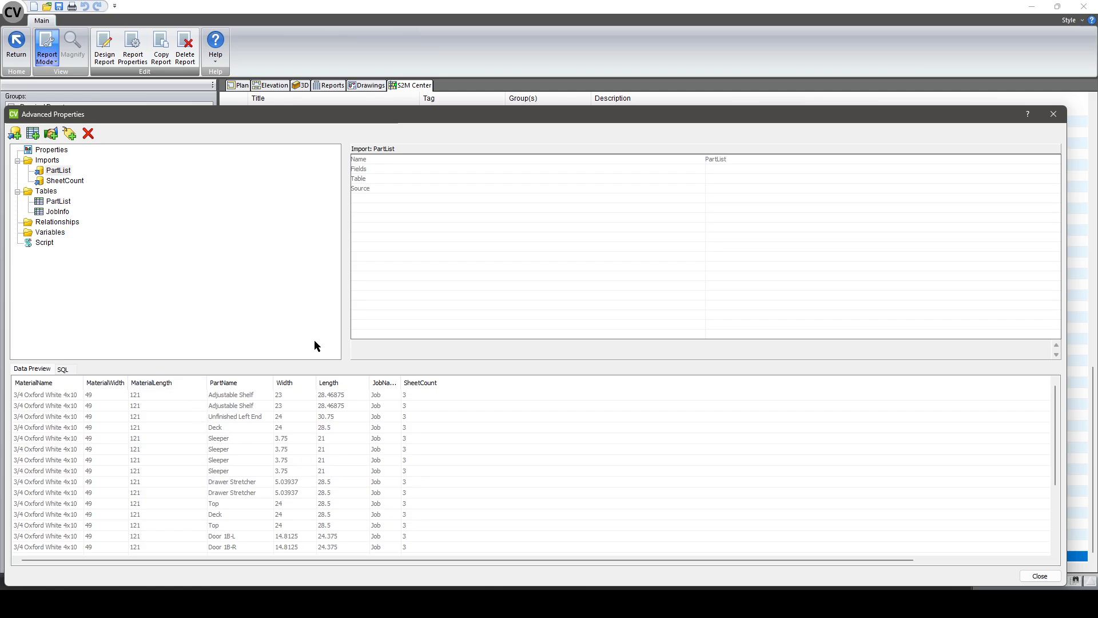
mouse_move(401, 382)
mouse_down()
mouse_move(426, 383)
mouse_move(414, 383)
mouse_up()
Compare the data preview of the PartList import with that of the PartList table.
click(57, 172)
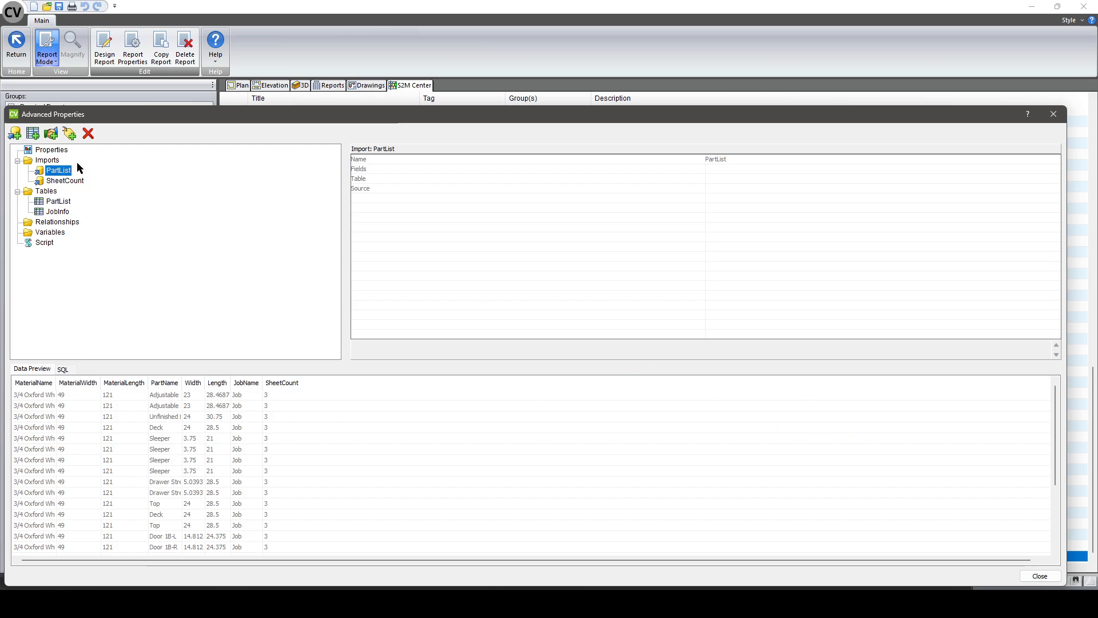
click(53, 204)
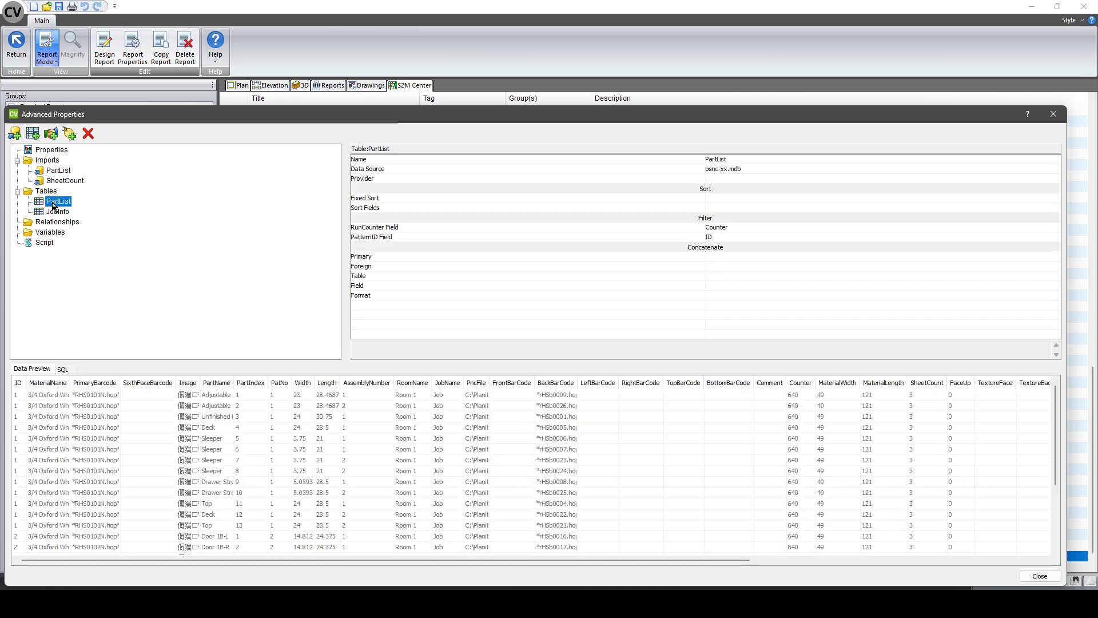
drag(193, 561, 135, 551)
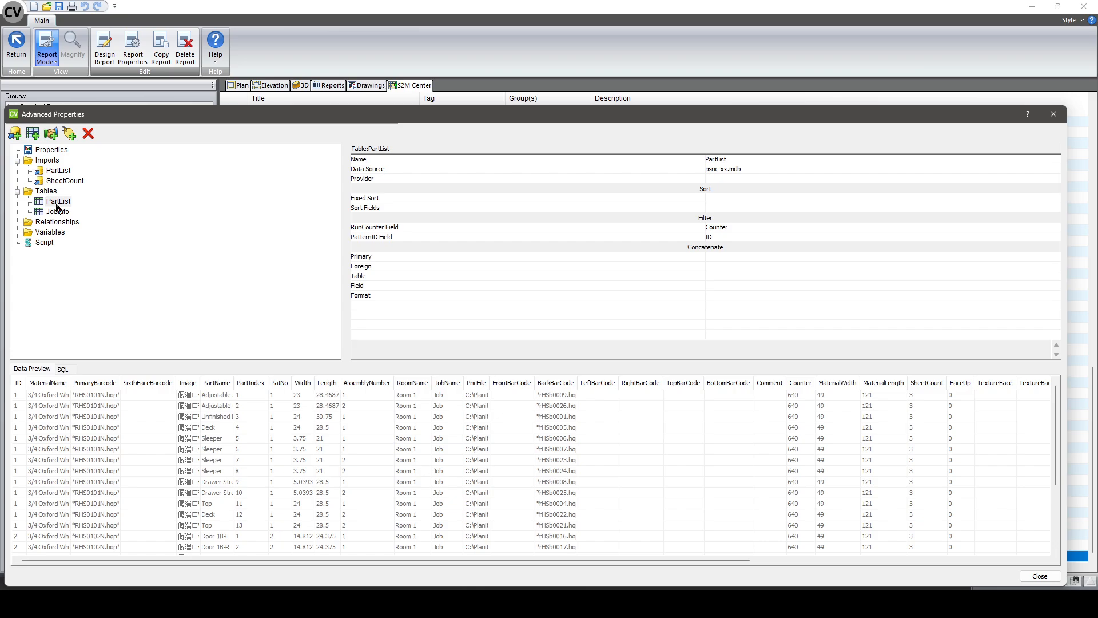
Close and reopen the Material Summary with Waste Percentage report's properties, view the PartList table's refreshed data, and expand the imports.
click(1034, 576)
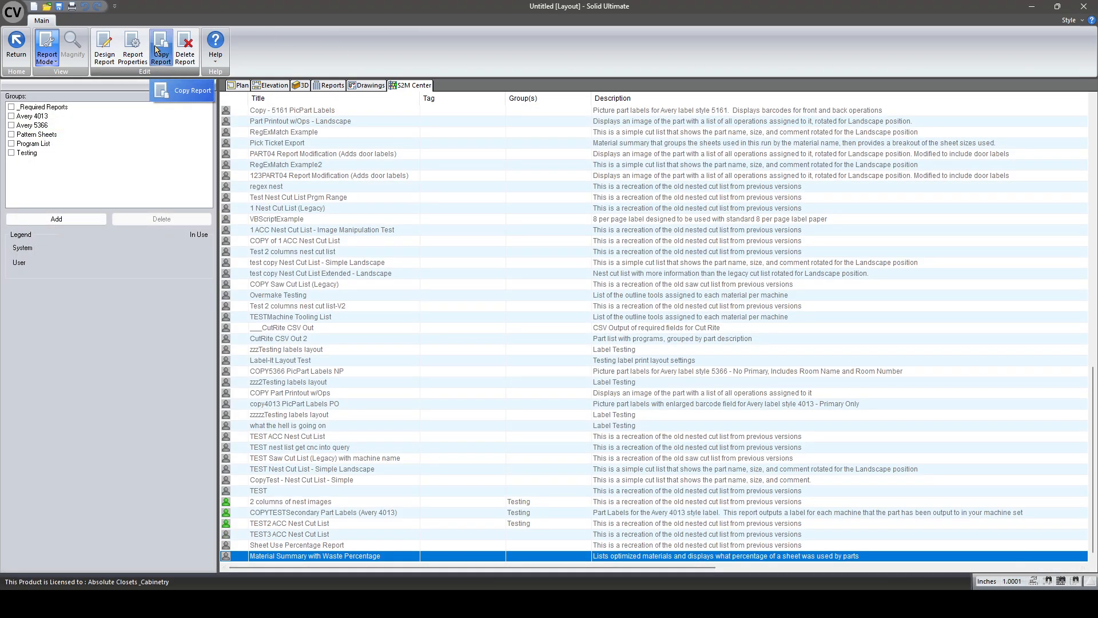
click(140, 53)
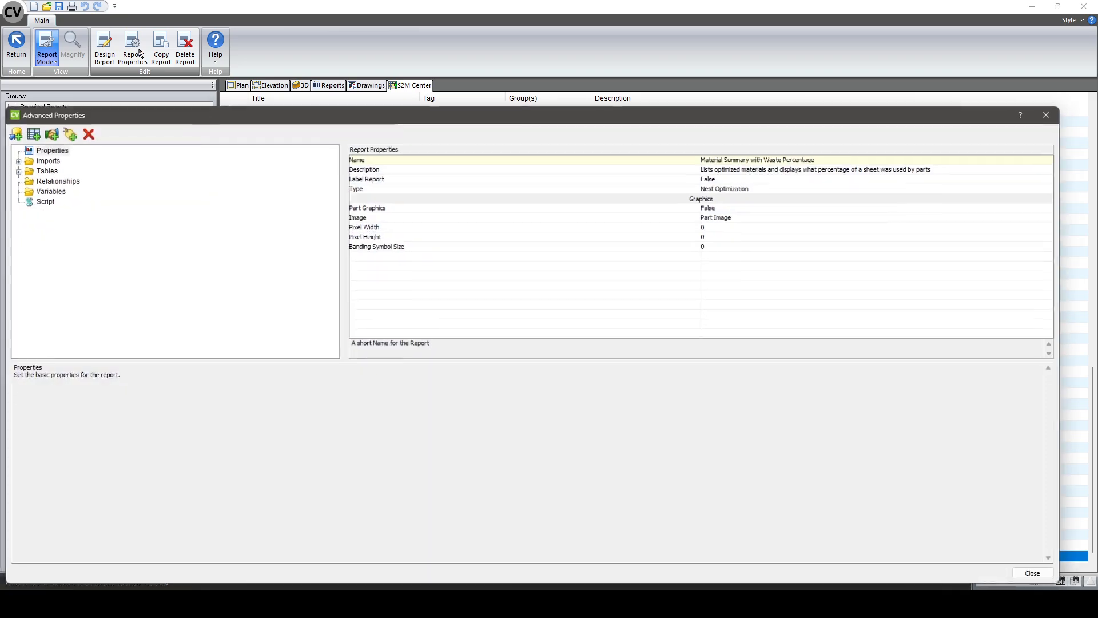
click(18, 171)
click(57, 181)
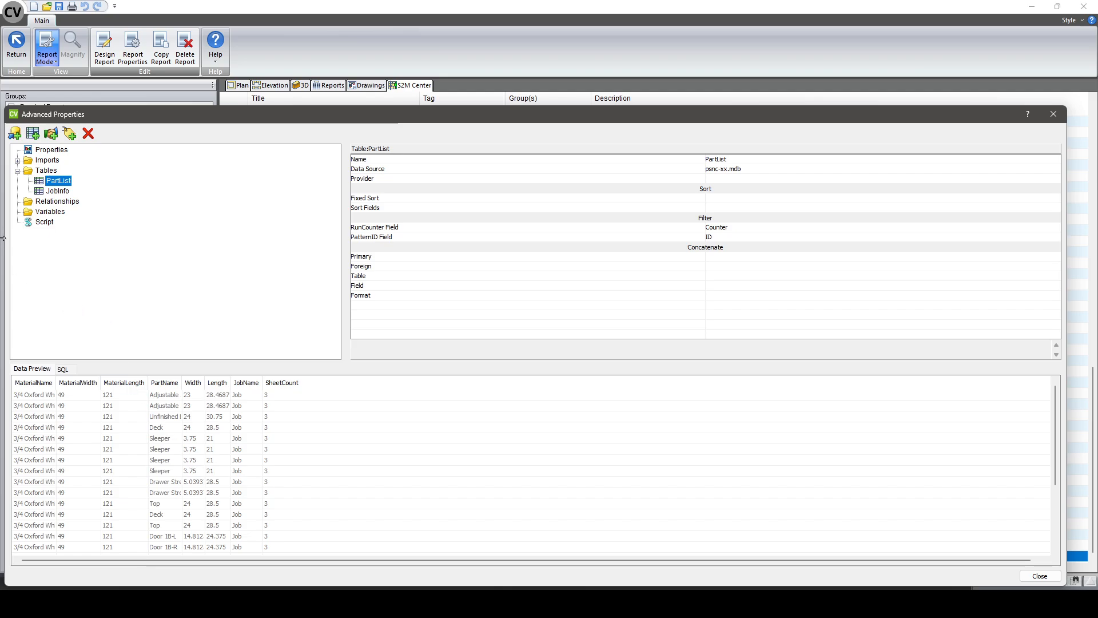
click(18, 161)
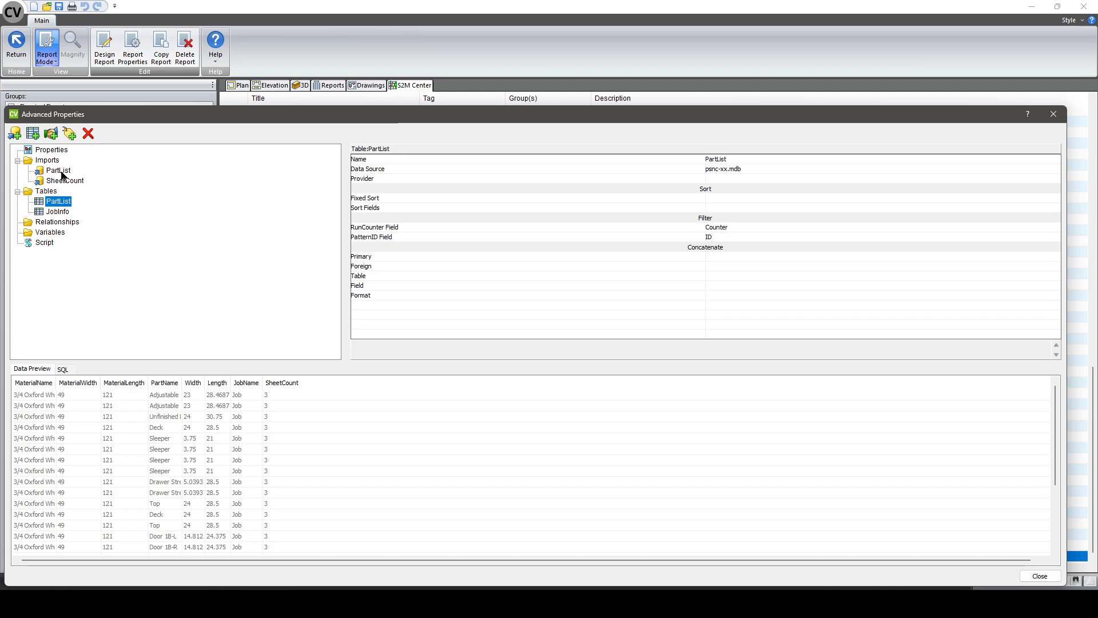
Compare the data previews of the PartList import, SheetCount import and PartList table, and close the report's advanced properties.
click(60, 170)
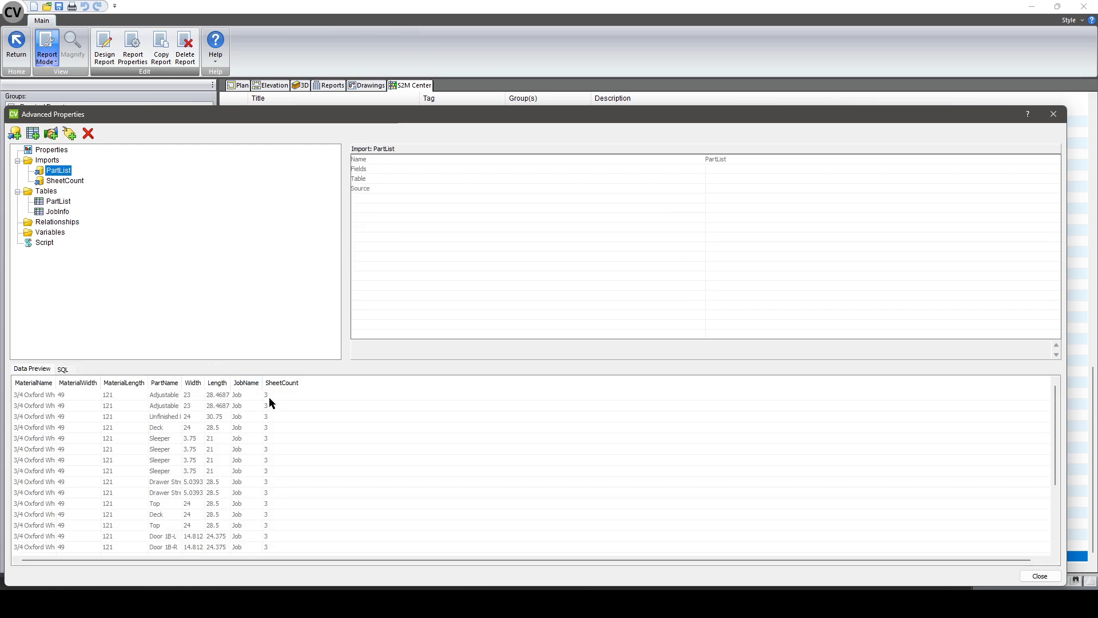
click(68, 182)
click(60, 202)
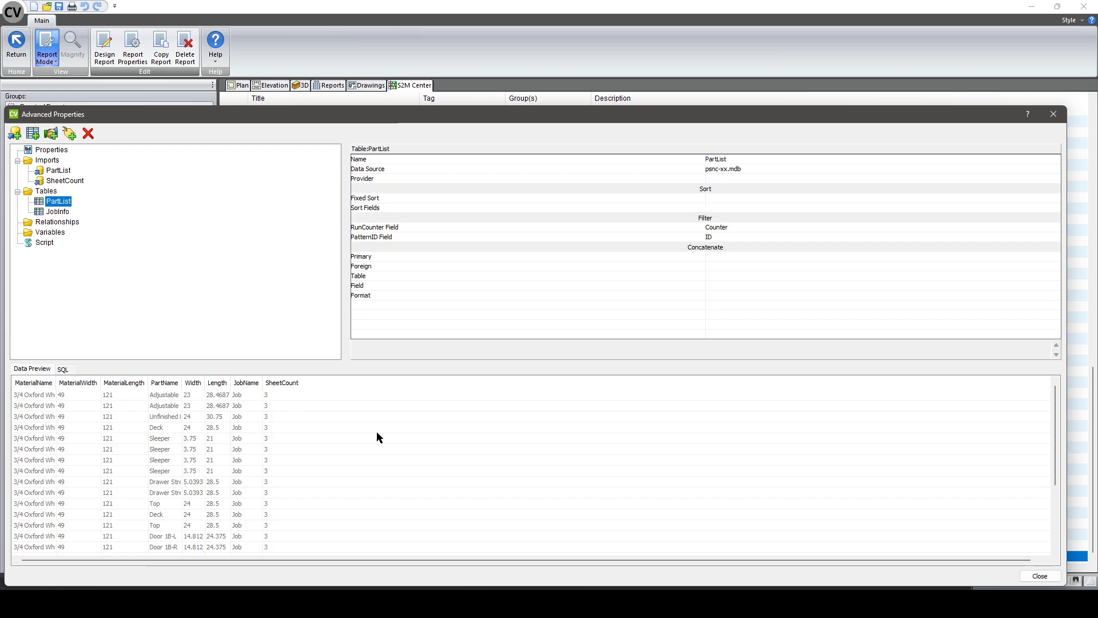
click(1040, 576)
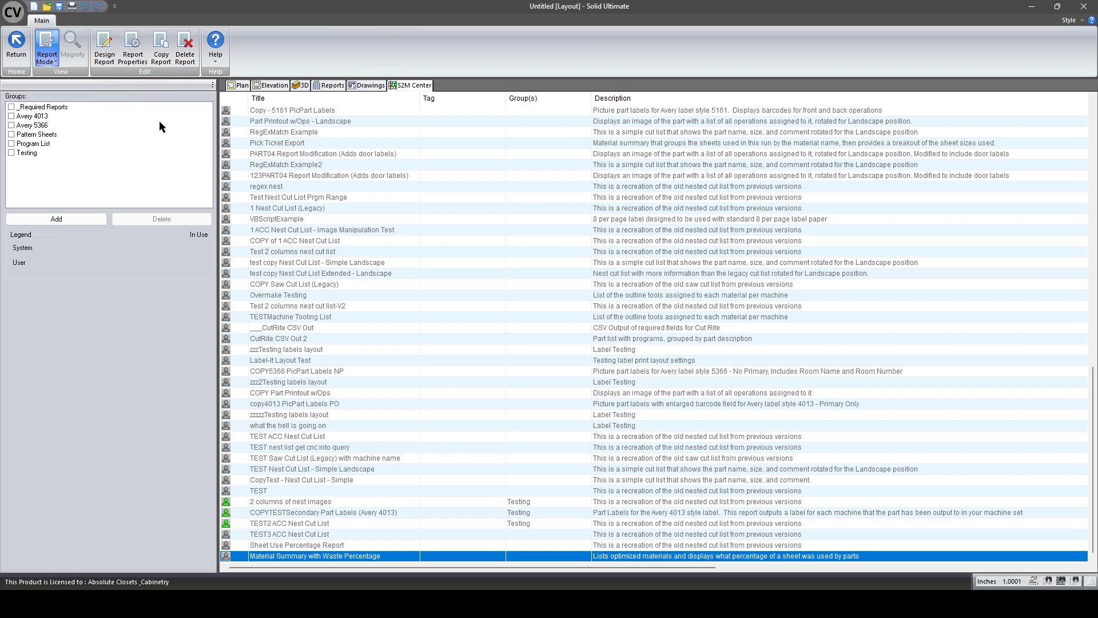
Open the Material Summary with Waste Percentage report for design and review the list of formula errors.
click(110, 56)
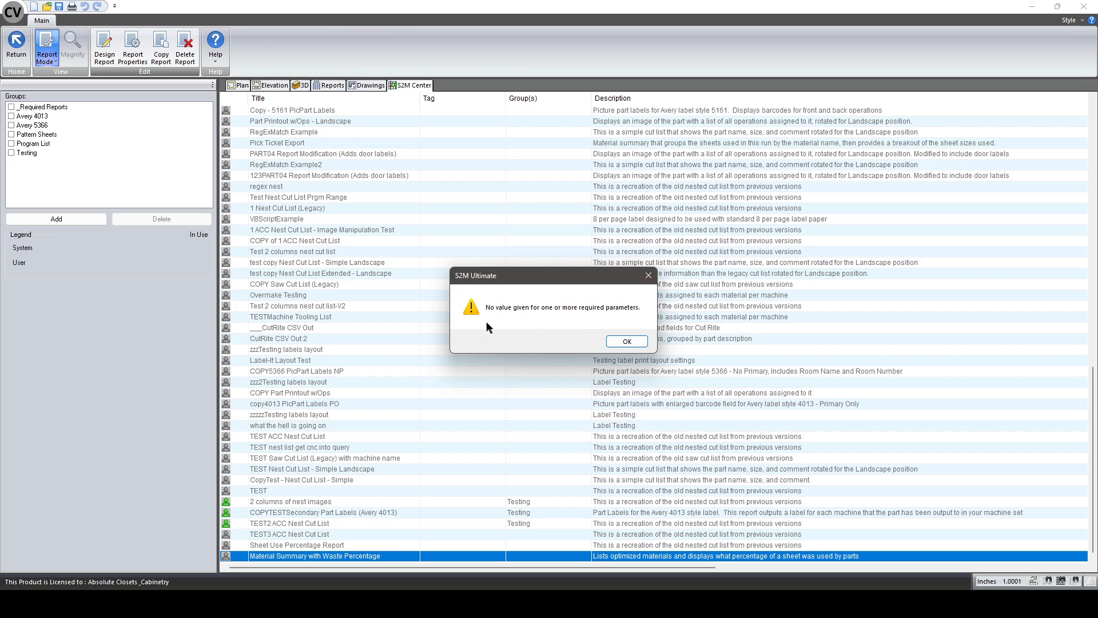
click(640, 344)
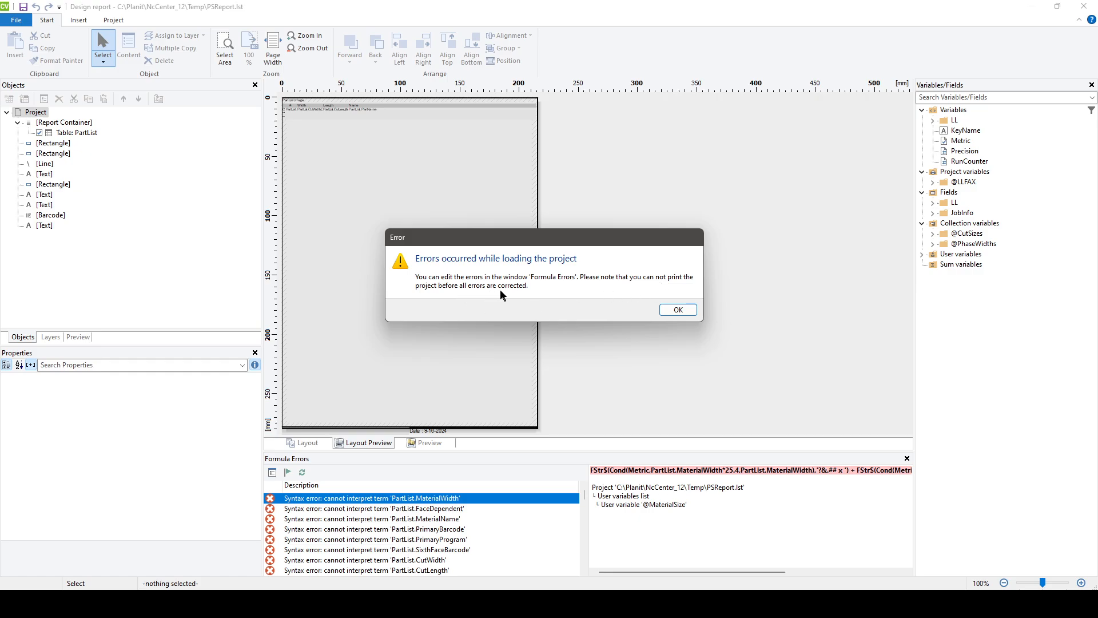
click(668, 311)
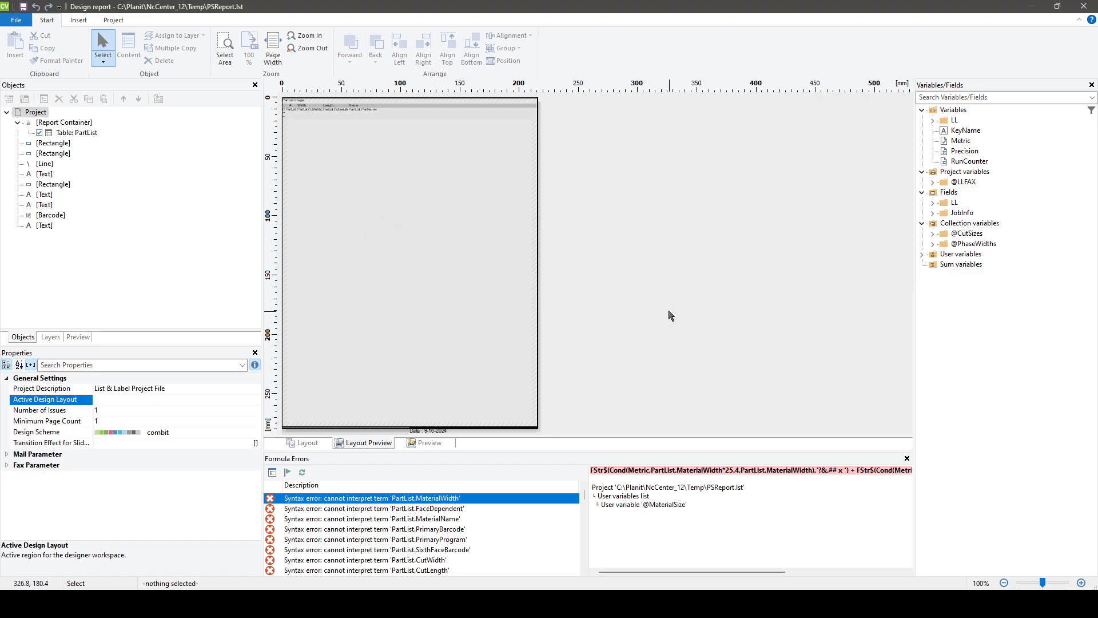
scroll(474, 507, down, 5)
scroll(458, 552, down, 15)
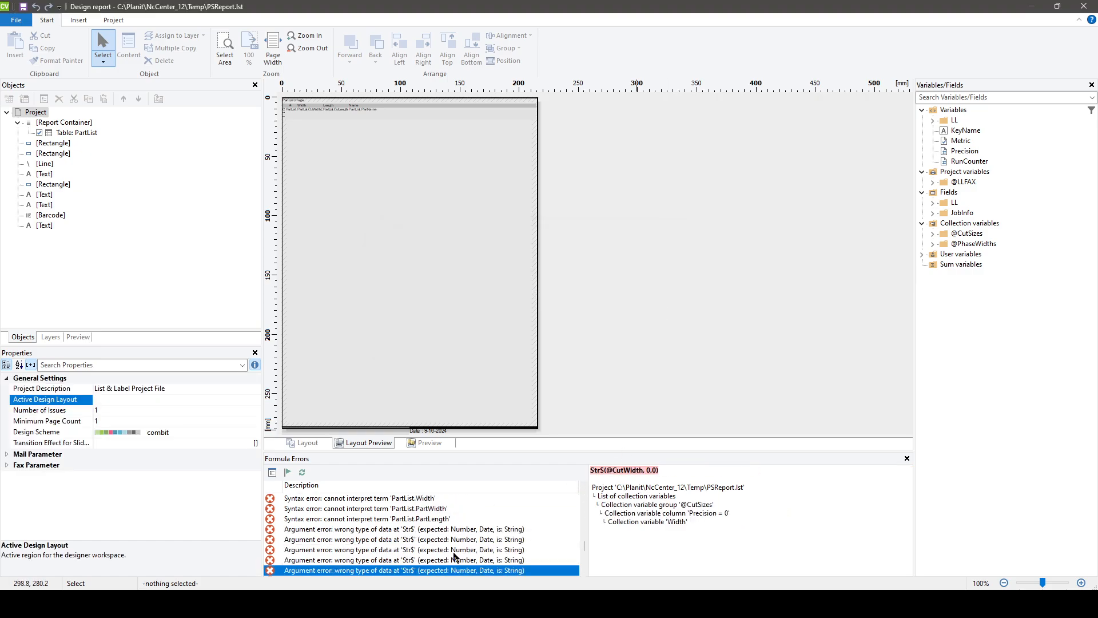
scroll(448, 561, up, 10)
scroll(447, 551, down, 10)
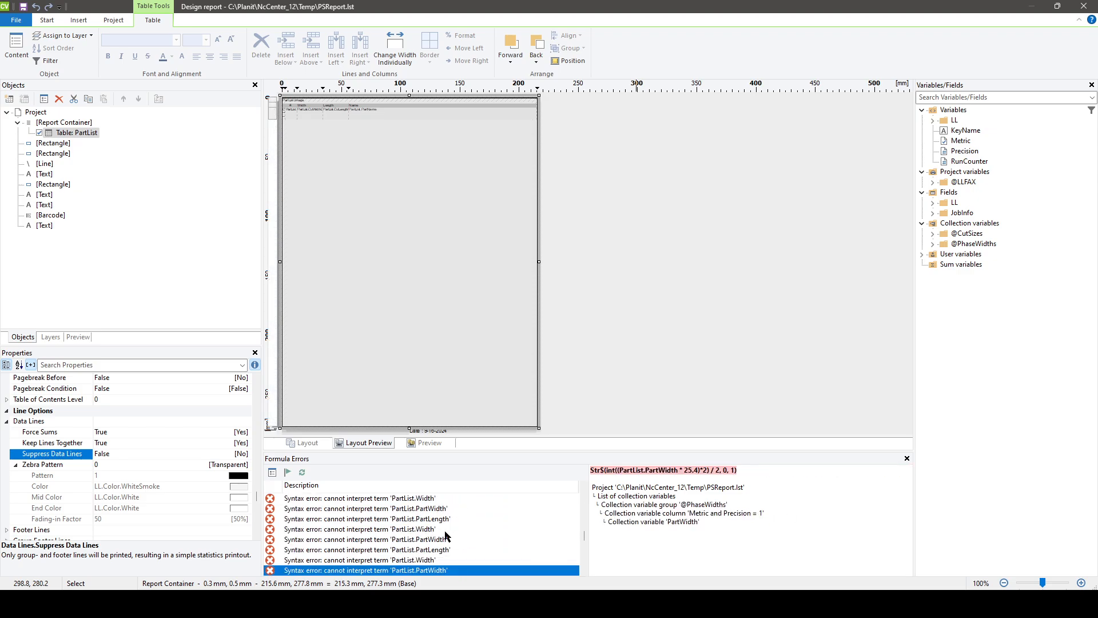
scroll(443, 533, up, 15)
scroll(462, 517, up, 5)
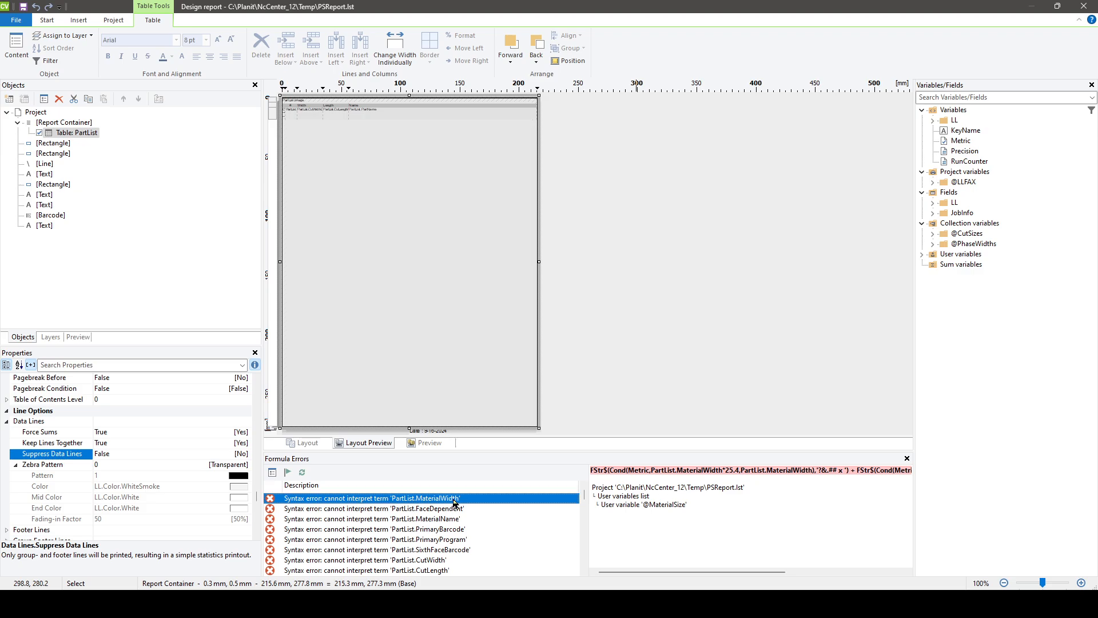
double_click(454, 502)
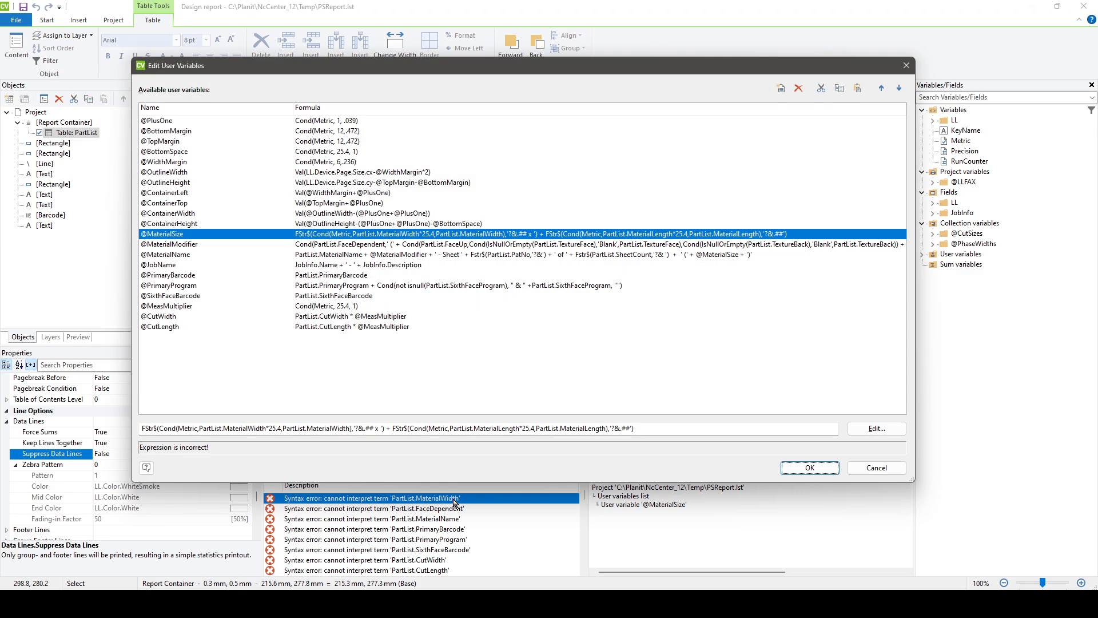
double_click(236, 235)
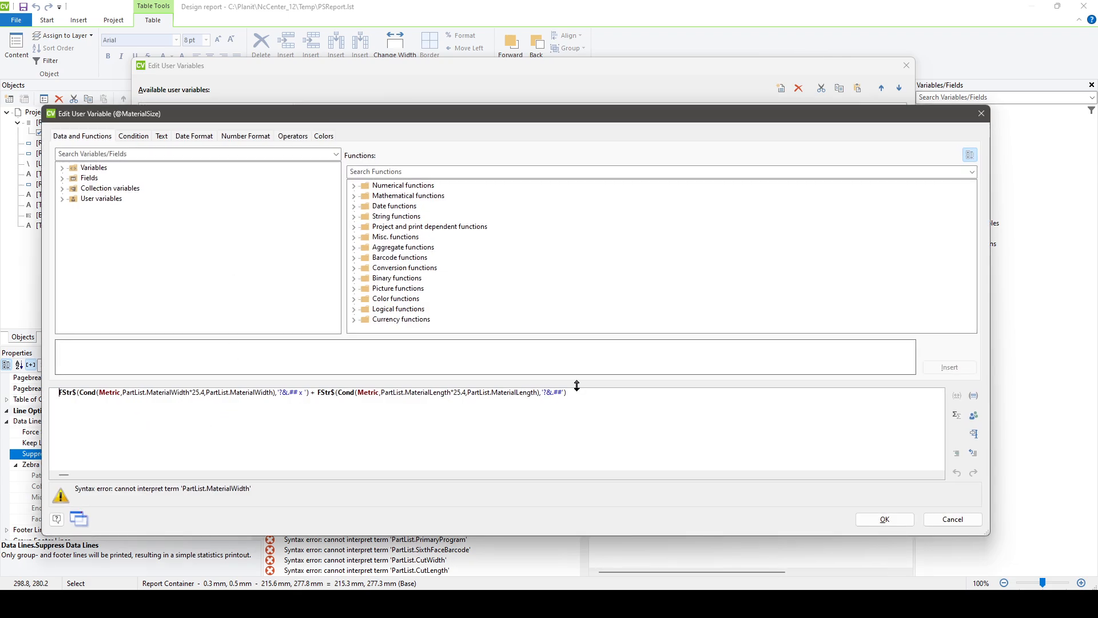
click(969, 521)
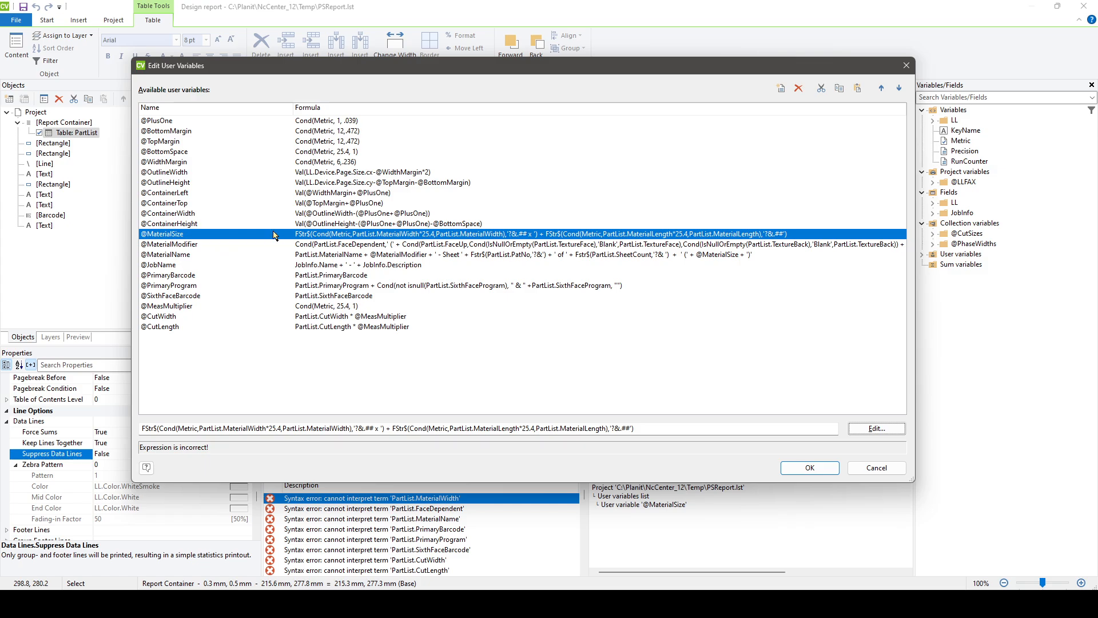
click(800, 89)
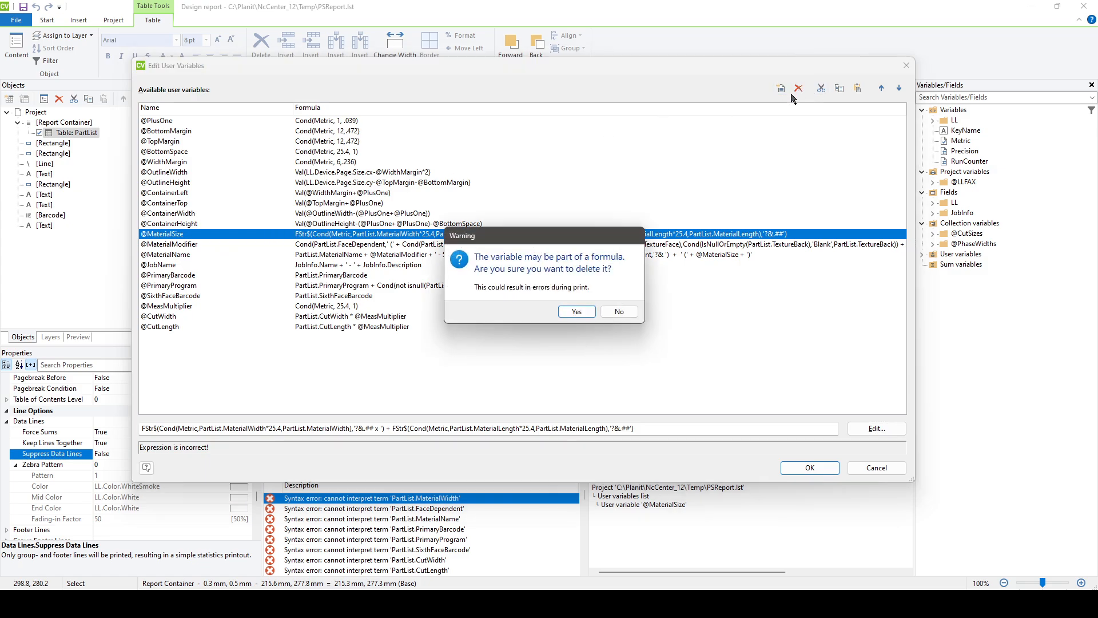
click(574, 314)
click(802, 467)
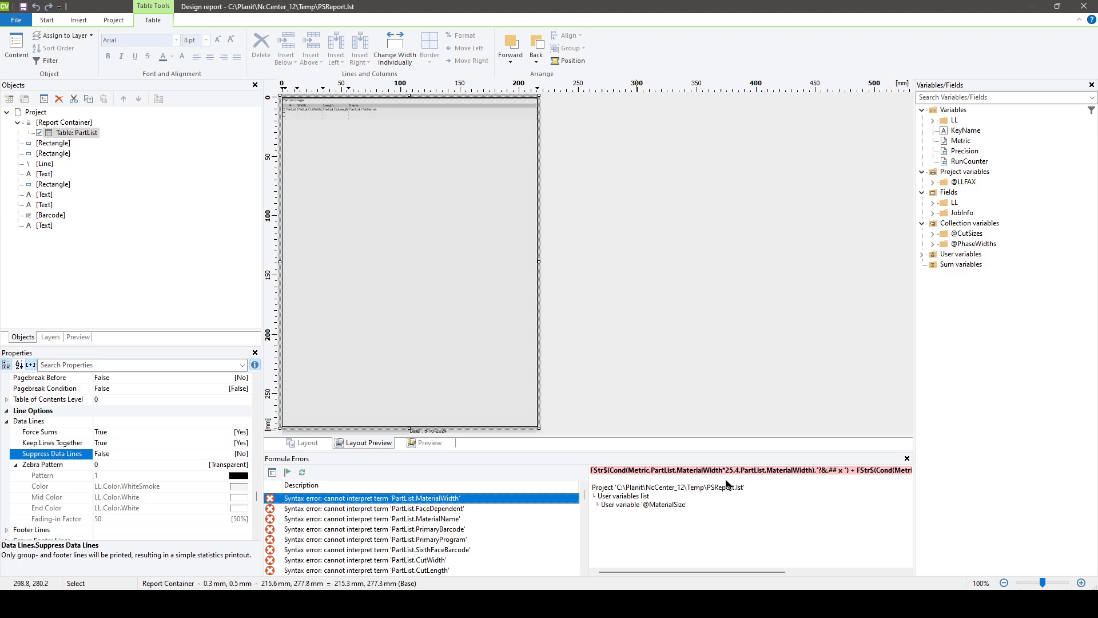
double_click(418, 510)
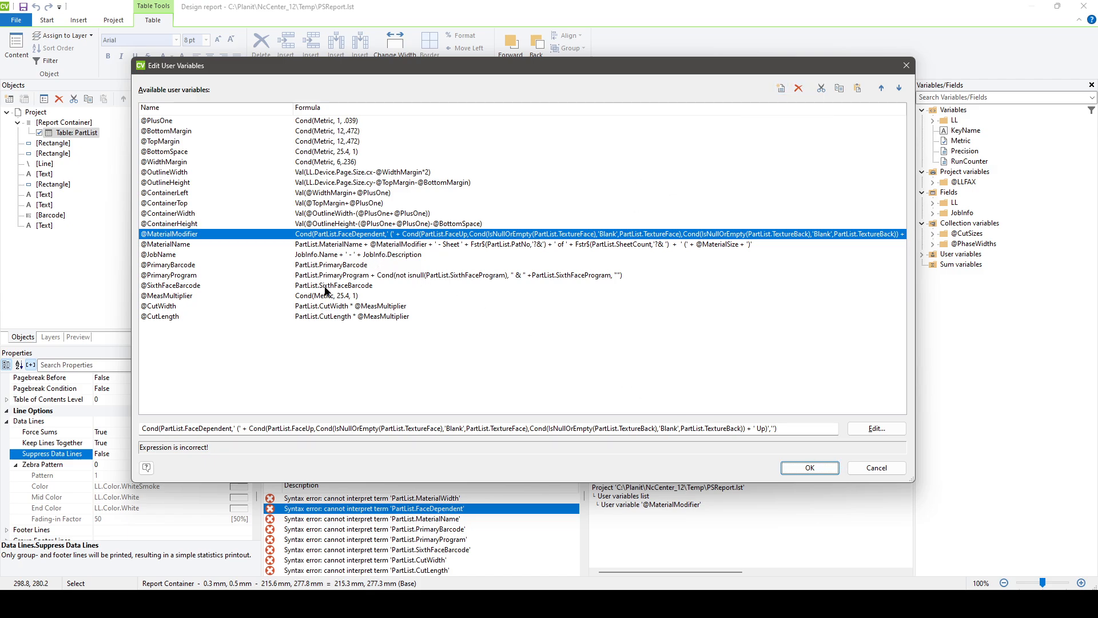
click(798, 88)
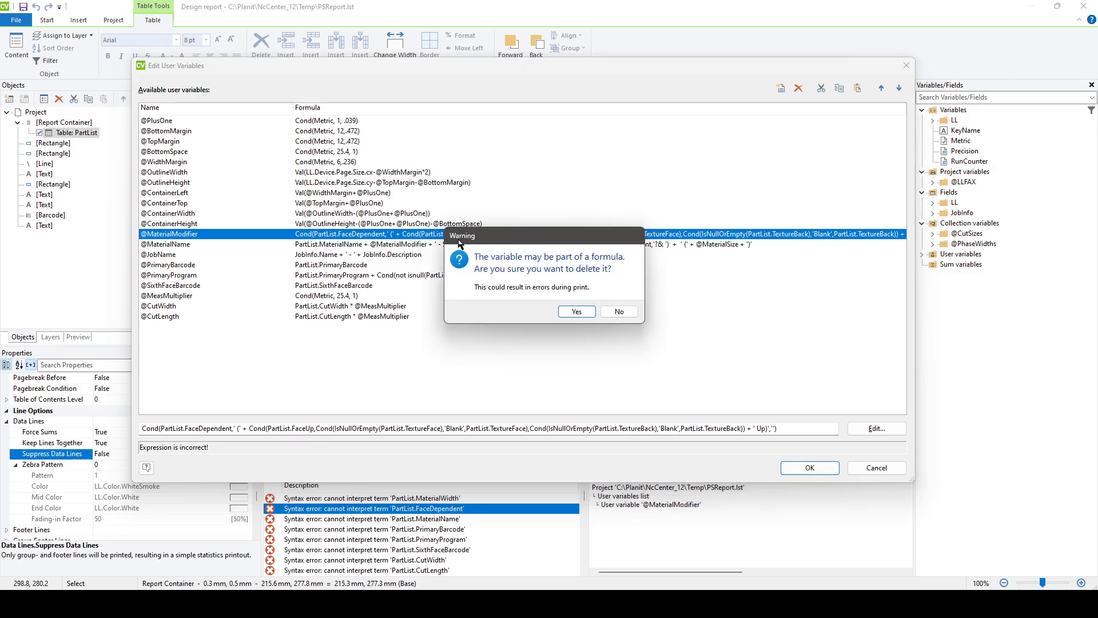
click(575, 310)
click(877, 429)
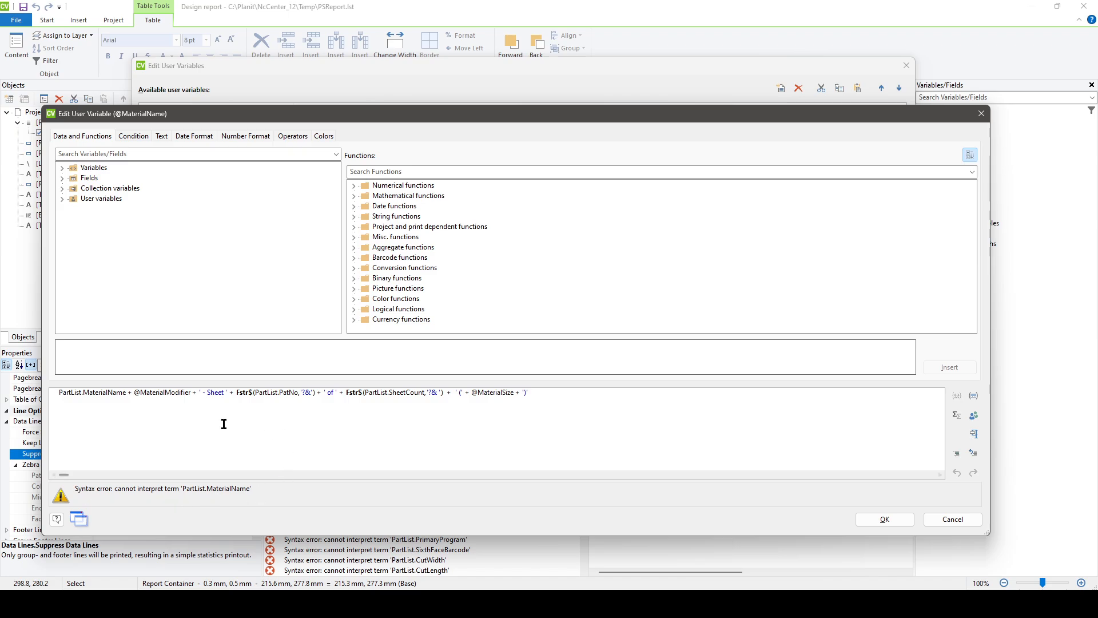
click(953, 519)
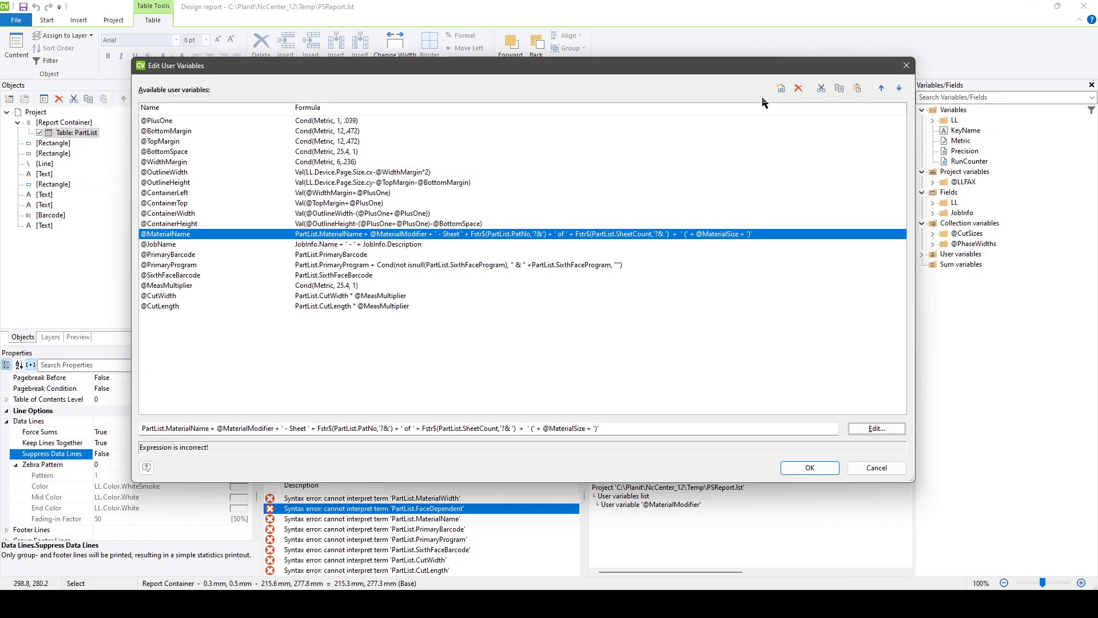
click(799, 88)
click(581, 312)
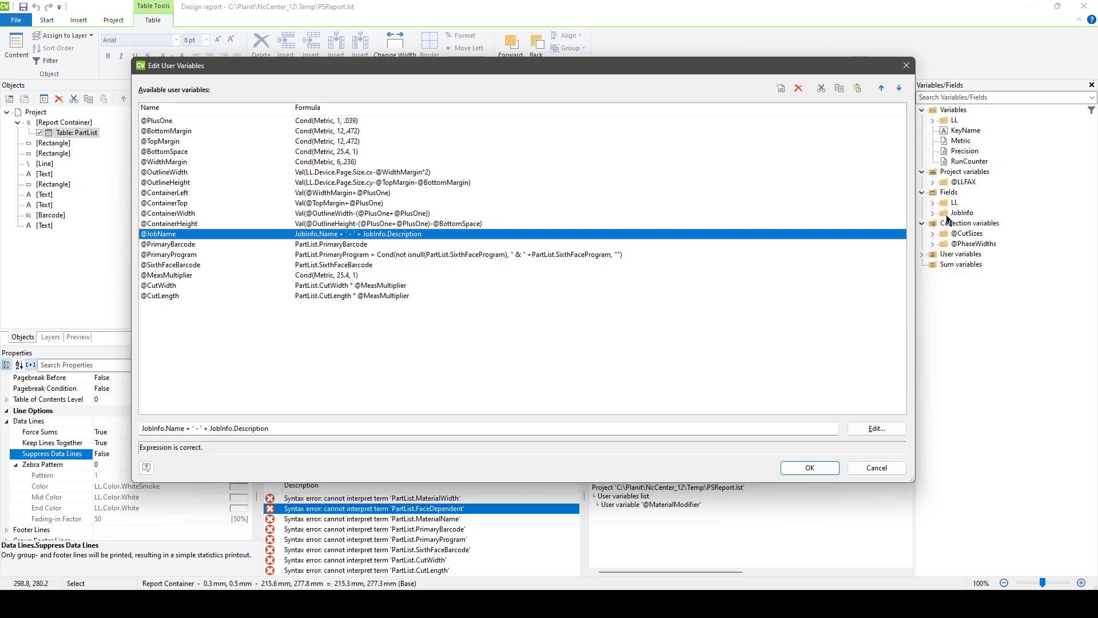
double_click(197, 243)
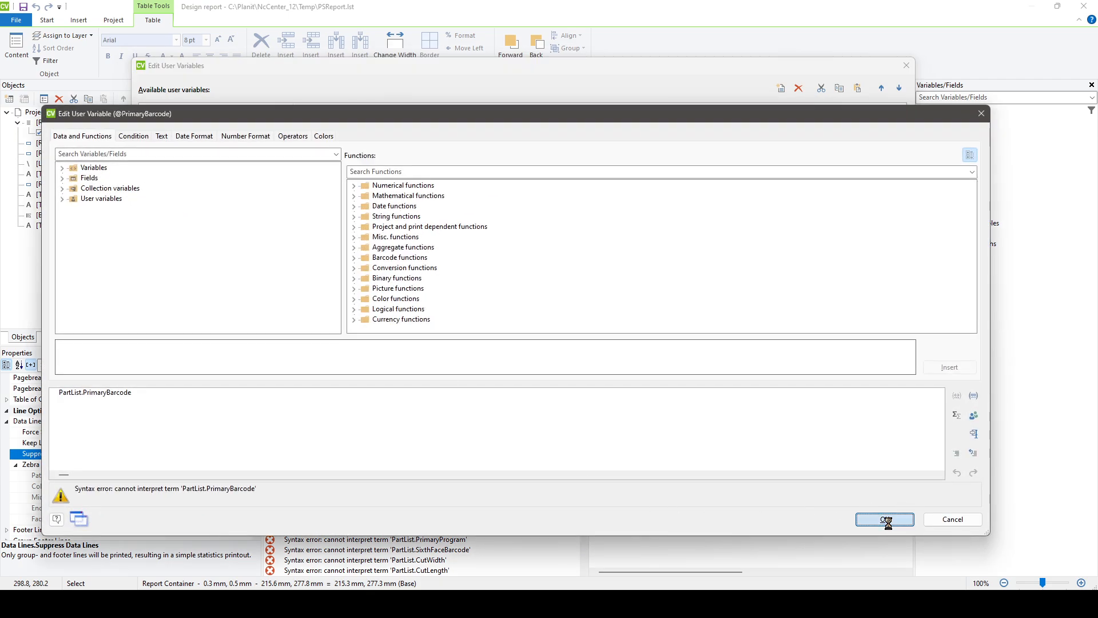
click(885, 519)
click(626, 312)
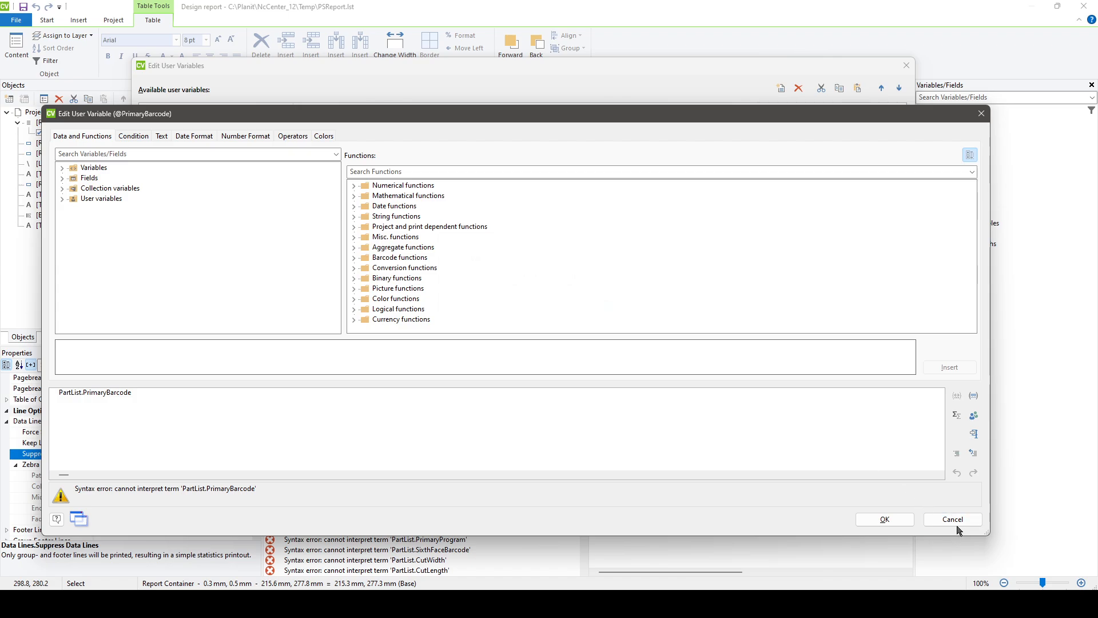
click(953, 520)
click(798, 88)
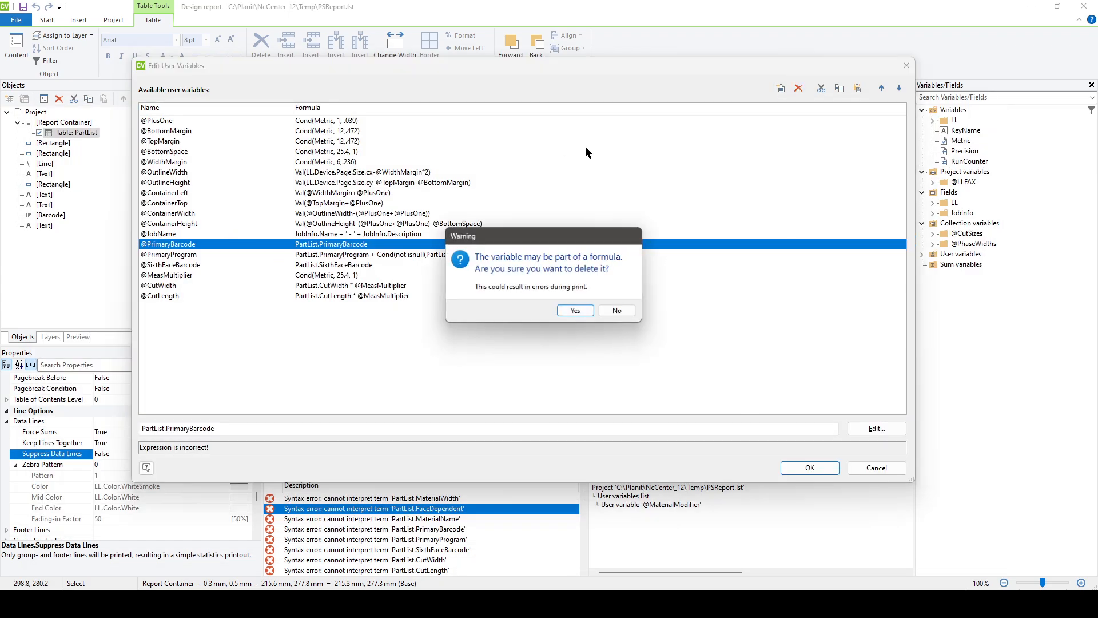
click(587, 313)
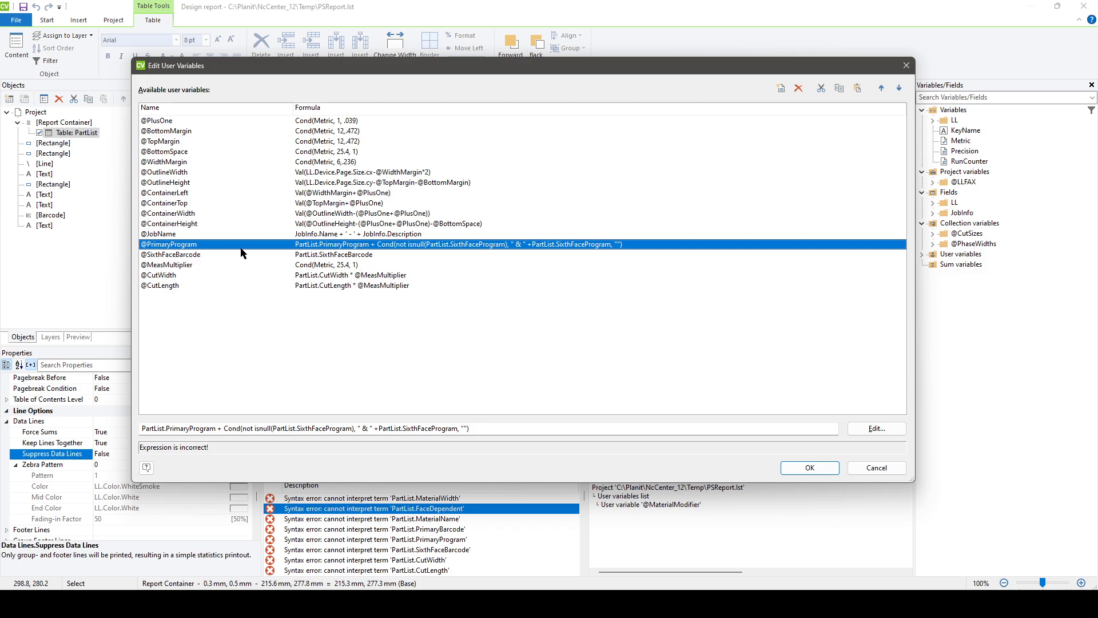
click(799, 89)
click(578, 314)
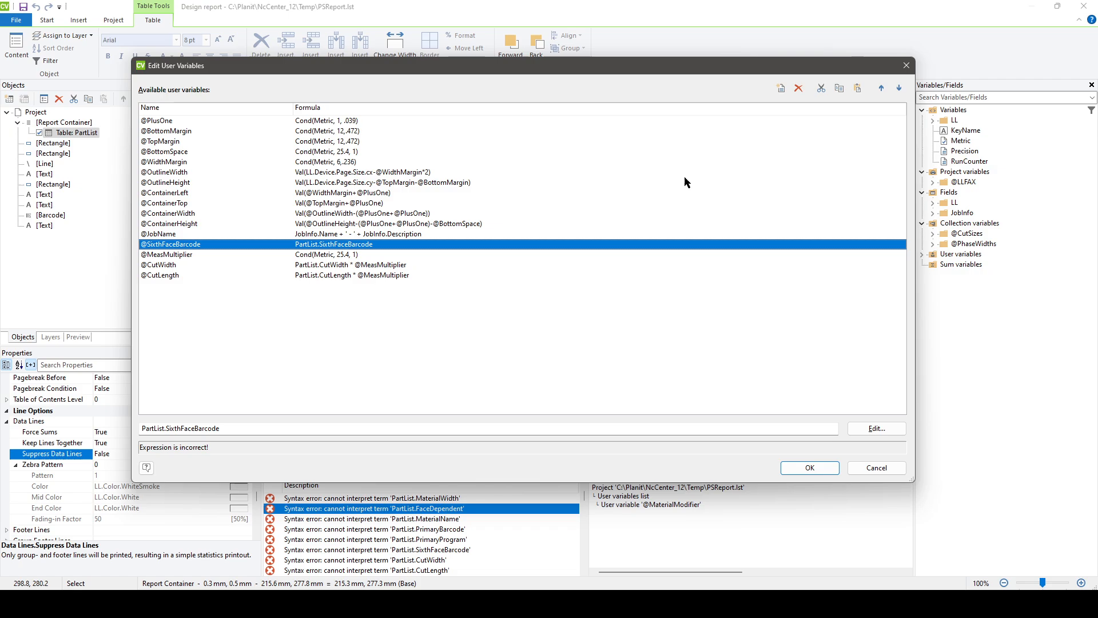
click(799, 88)
click(579, 313)
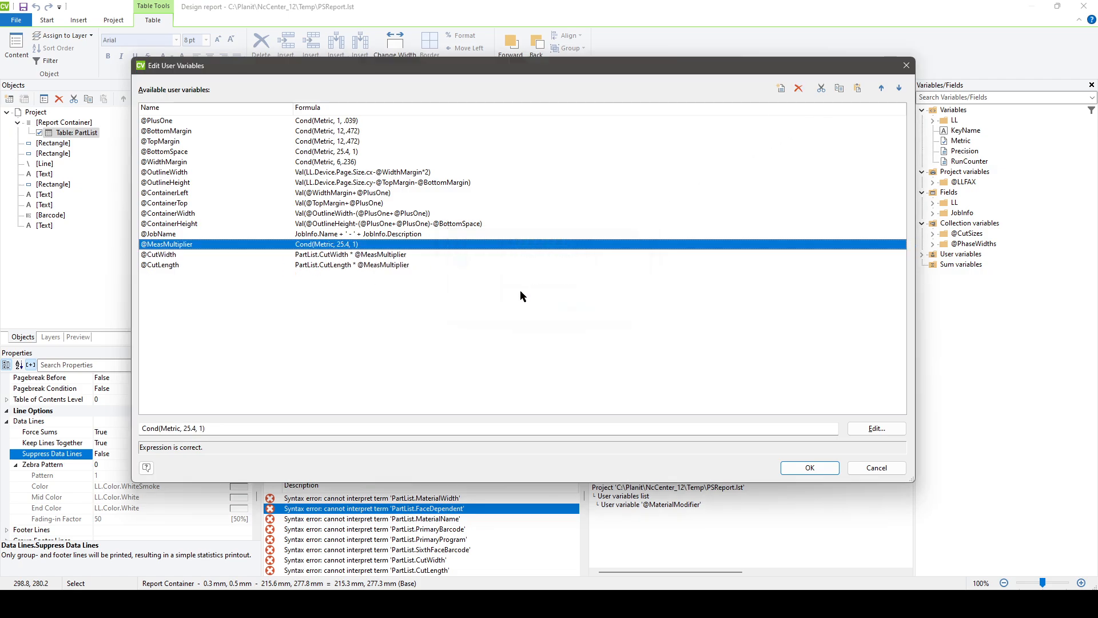
click(402, 257)
double_click(382, 255)
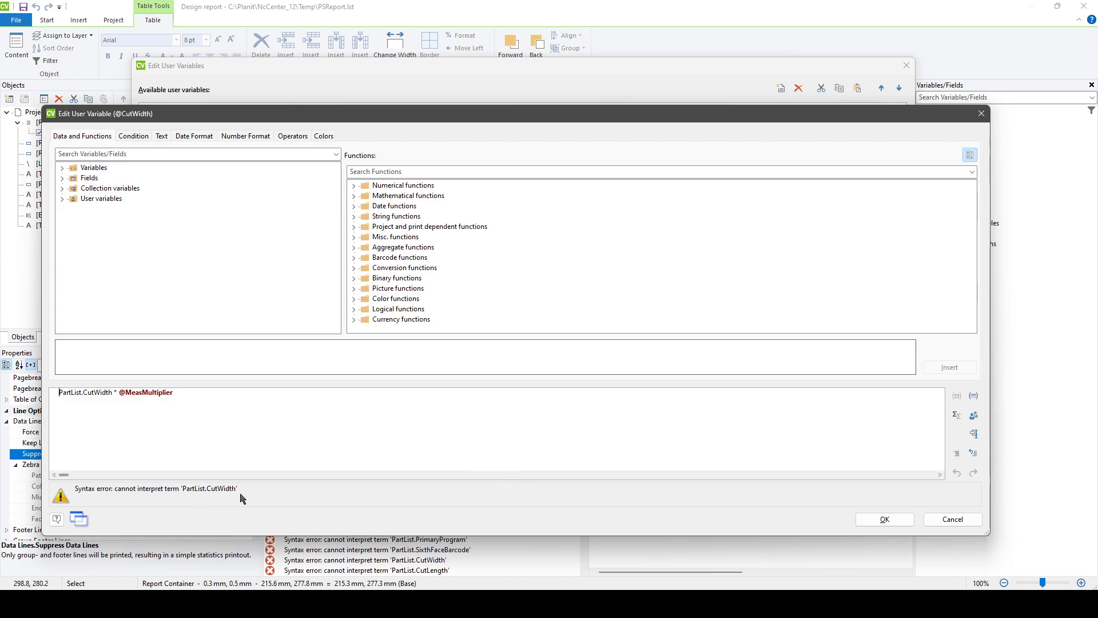
click(892, 517)
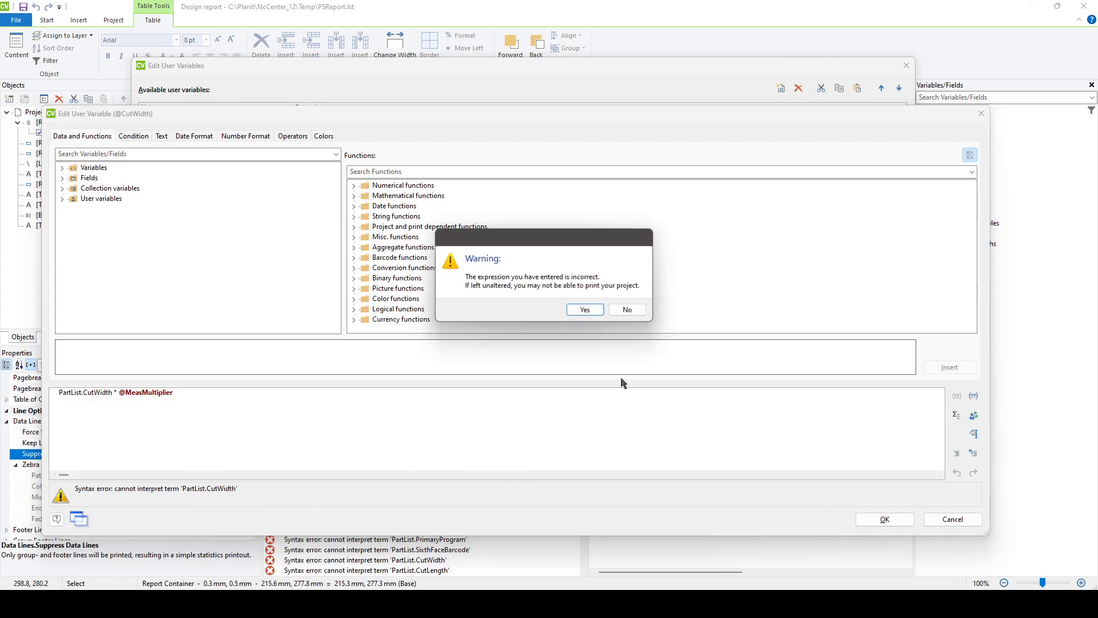
click(592, 312)
click(809, 468)
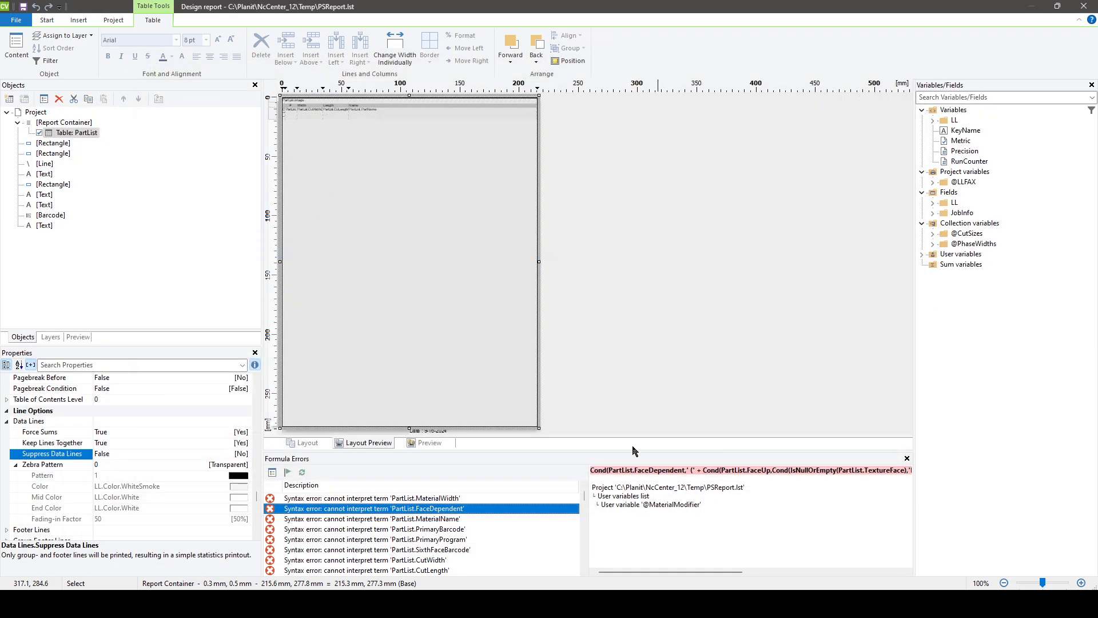
Refresh the report project's formula error list and dismiss the loading error.
click(302, 473)
click(568, 302)
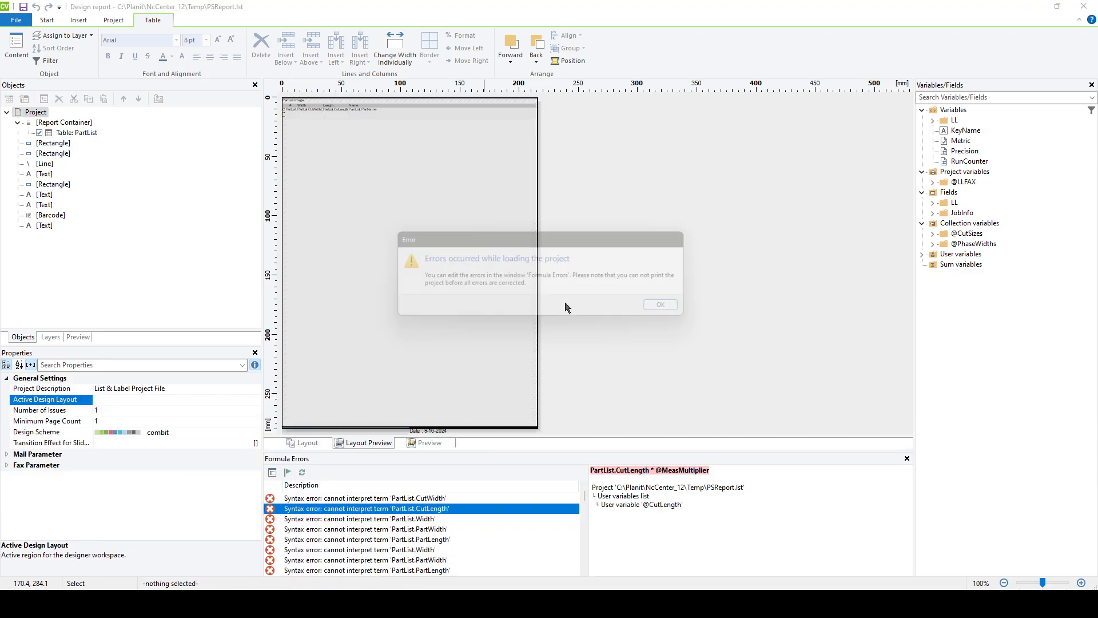
click(683, 312)
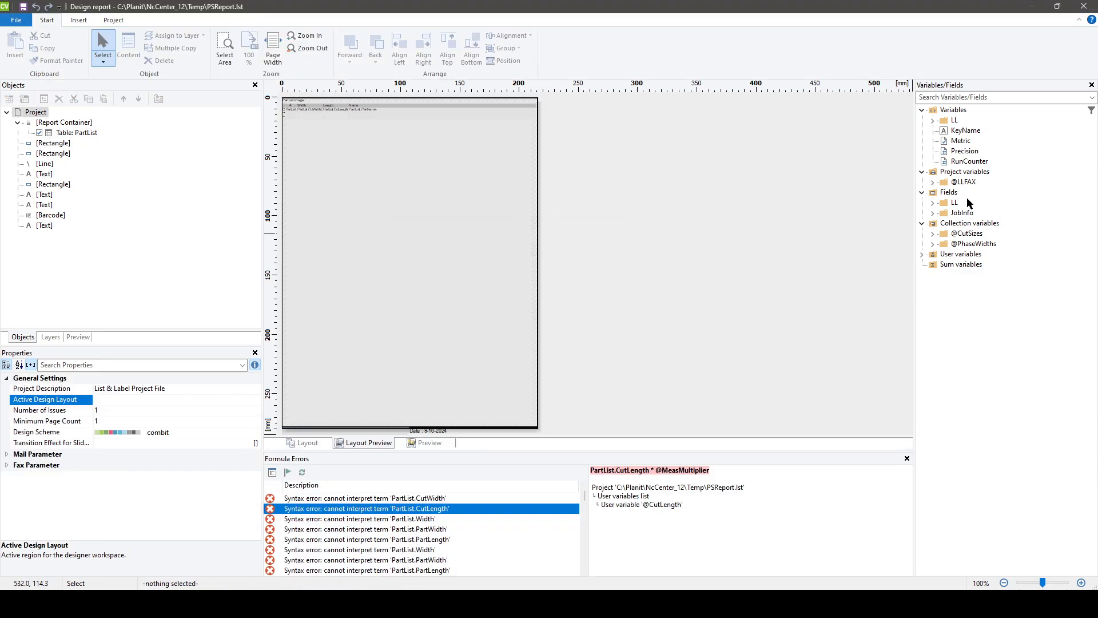
Examine the LL tables and JobInfo fields to see which PartList data is available, and close the report designer.
click(933, 203)
click(943, 213)
click(982, 225)
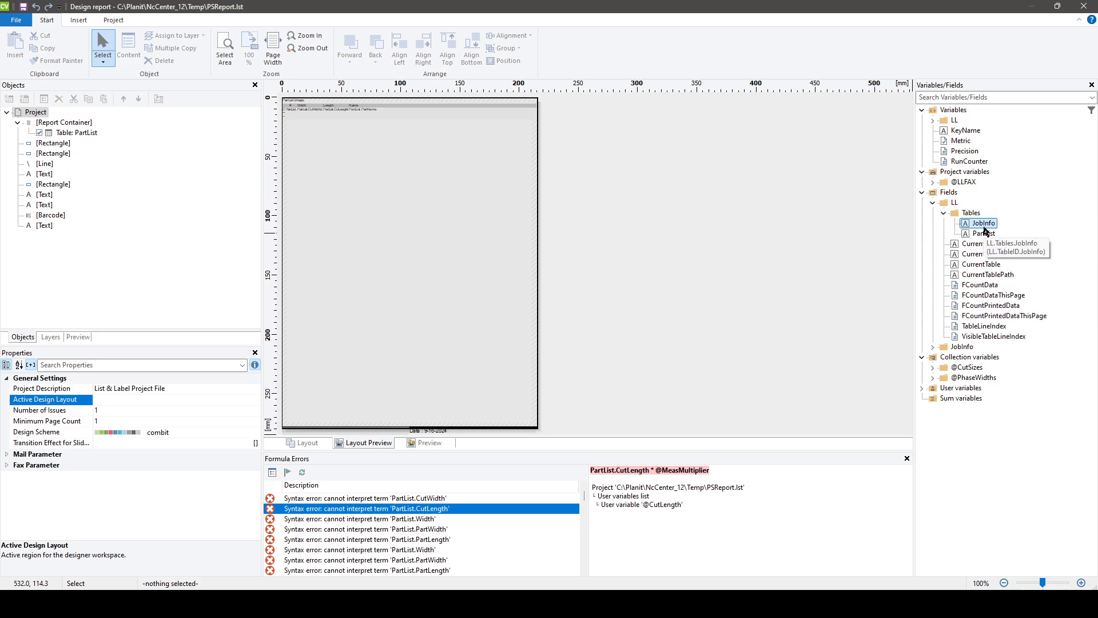
click(983, 234)
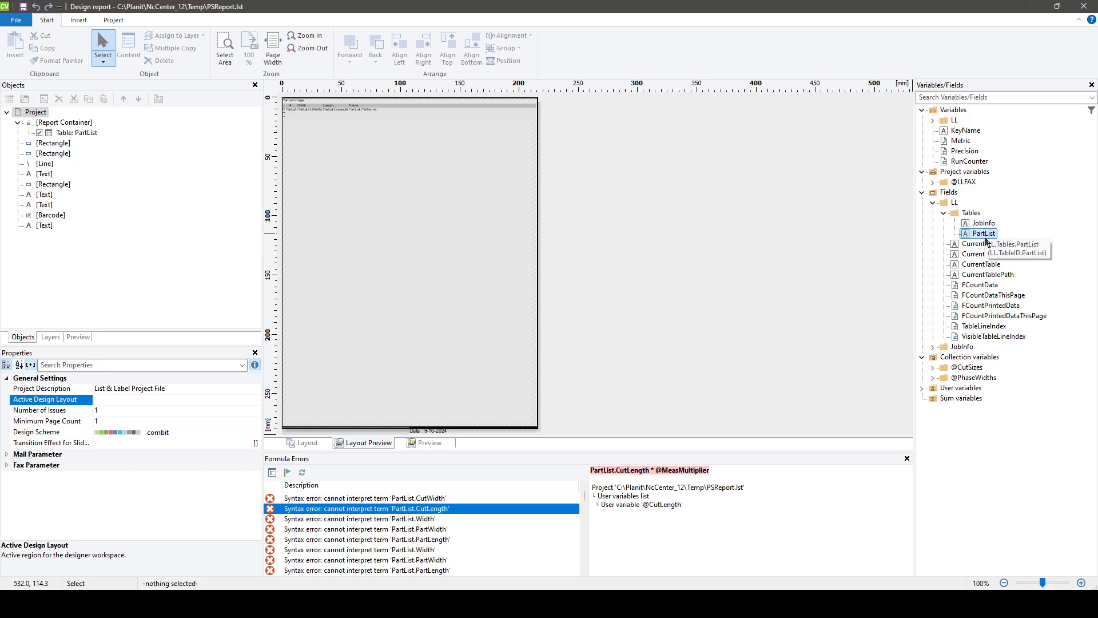
click(933, 347)
scroll(961, 401, down, 2)
scroll(975, 415, up, 4)
scroll(975, 416, down, 3)
scroll(975, 416, up, 4)
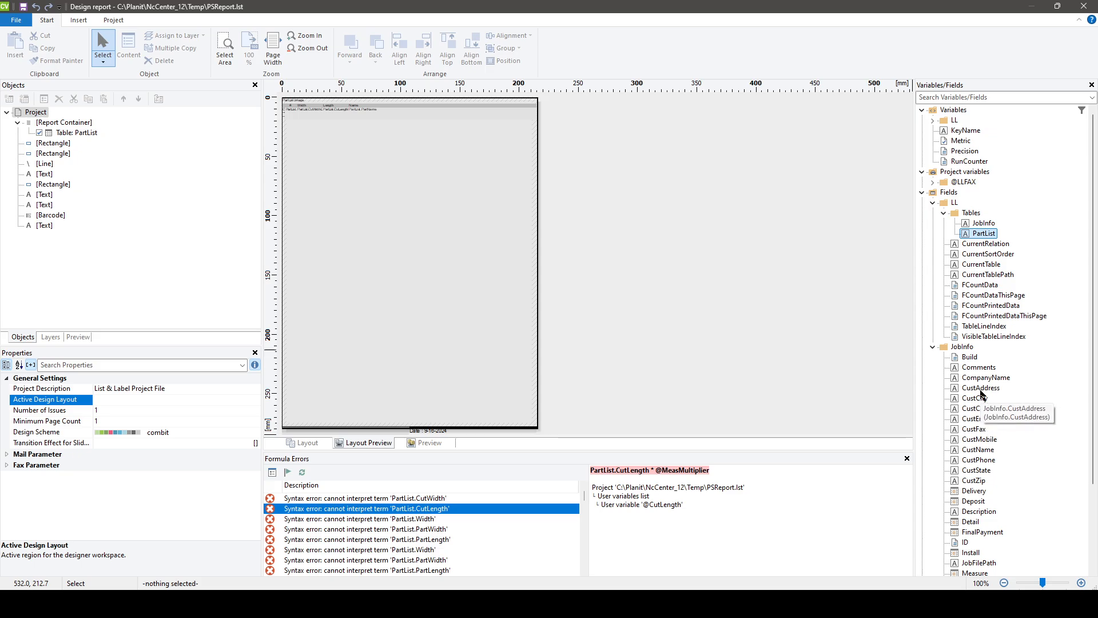
scroll(984, 398, down, 3)
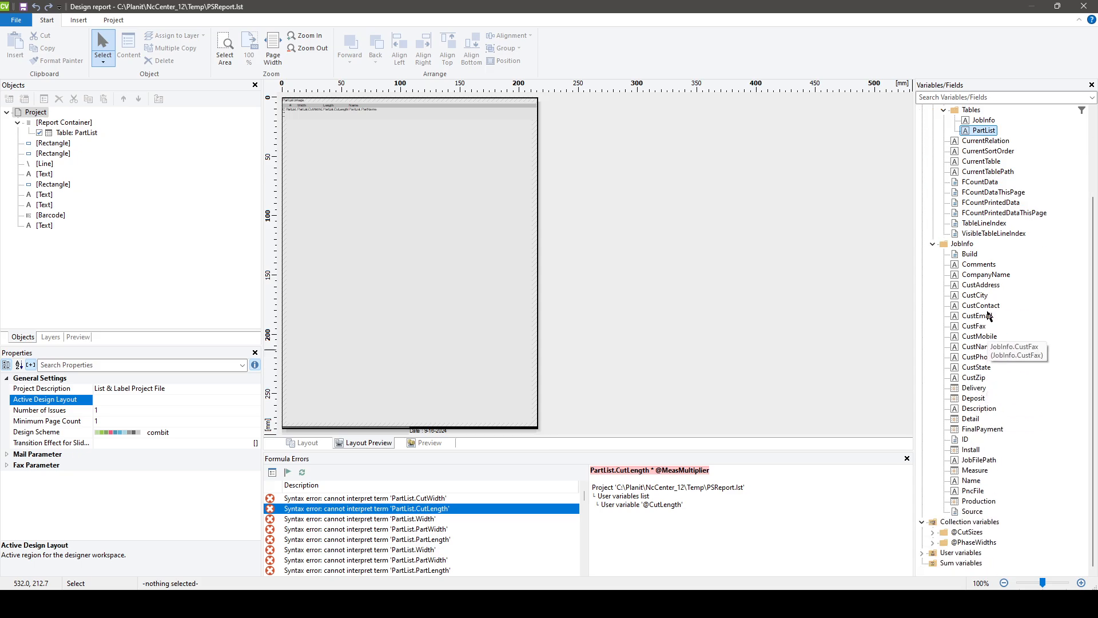
click(1084, 7)
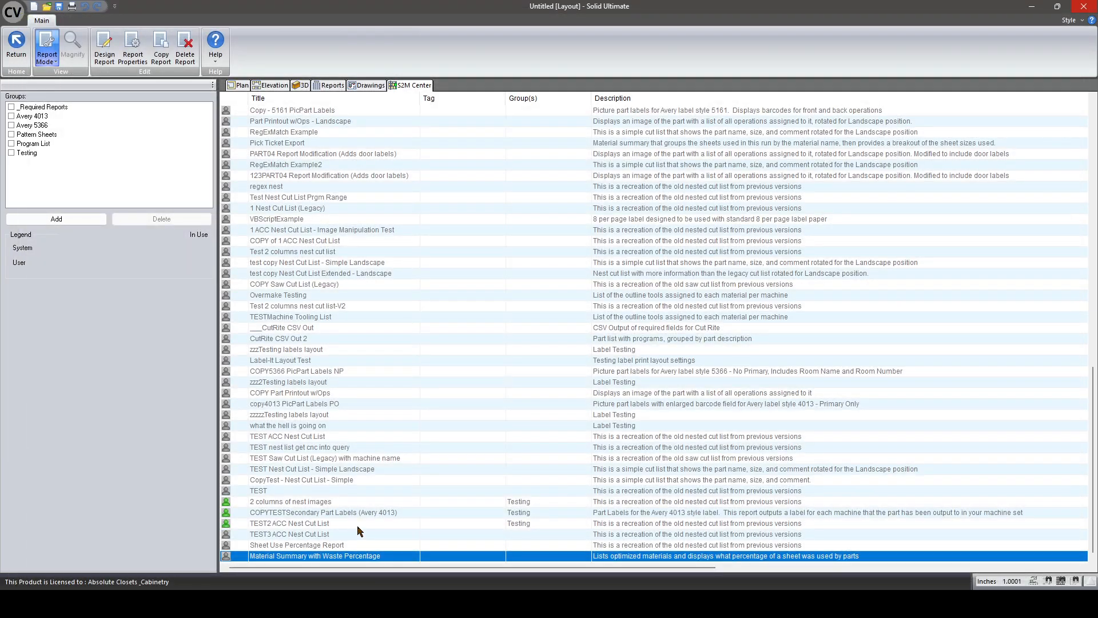
Review the PartList and SheetCount imports and the PartList table in the Material Summary with Waste Percentage report's properties.
click(135, 60)
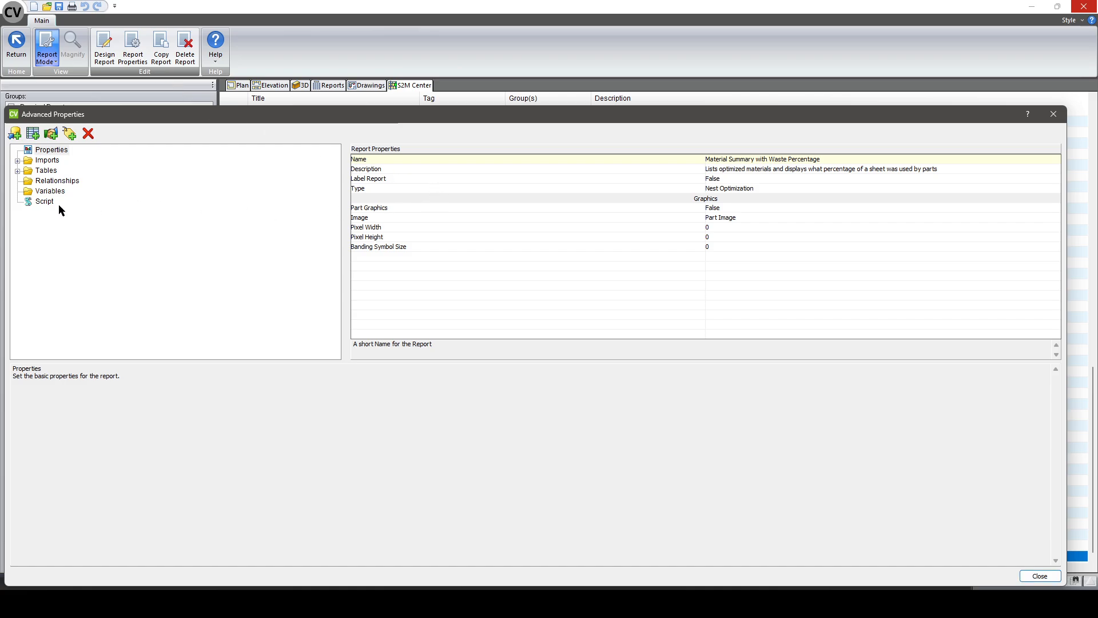
click(18, 171)
click(18, 161)
click(60, 171)
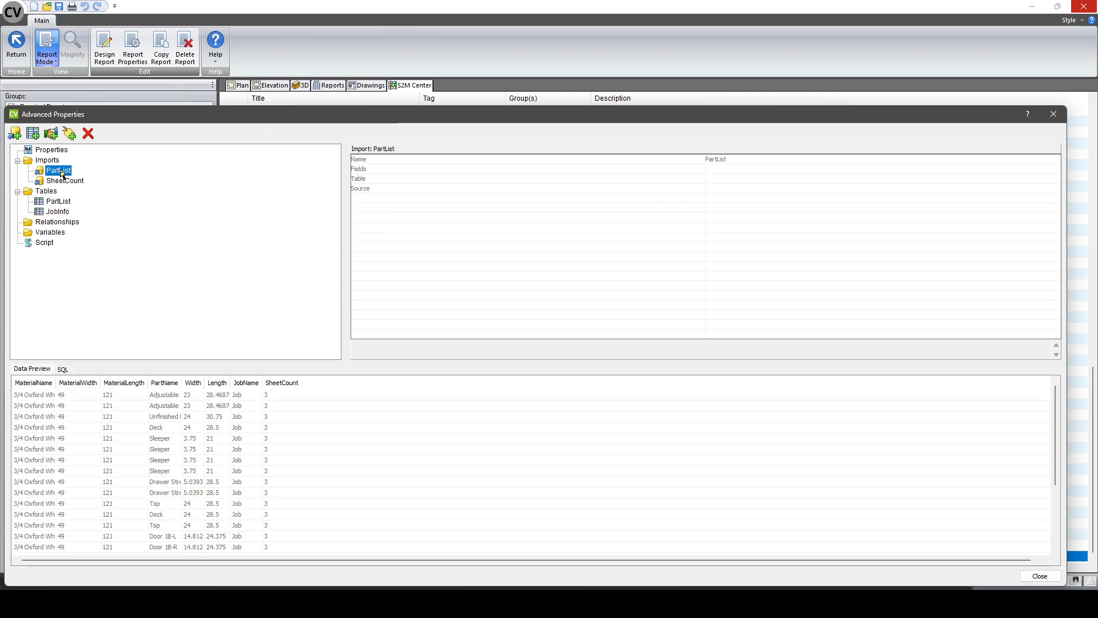
click(68, 182)
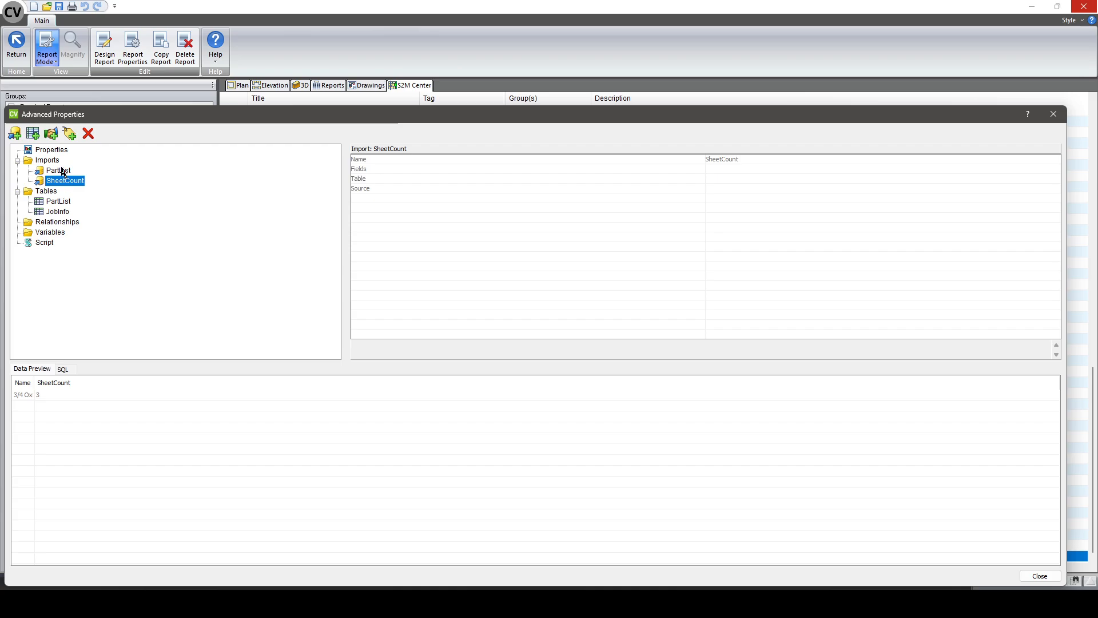
click(63, 172)
click(63, 202)
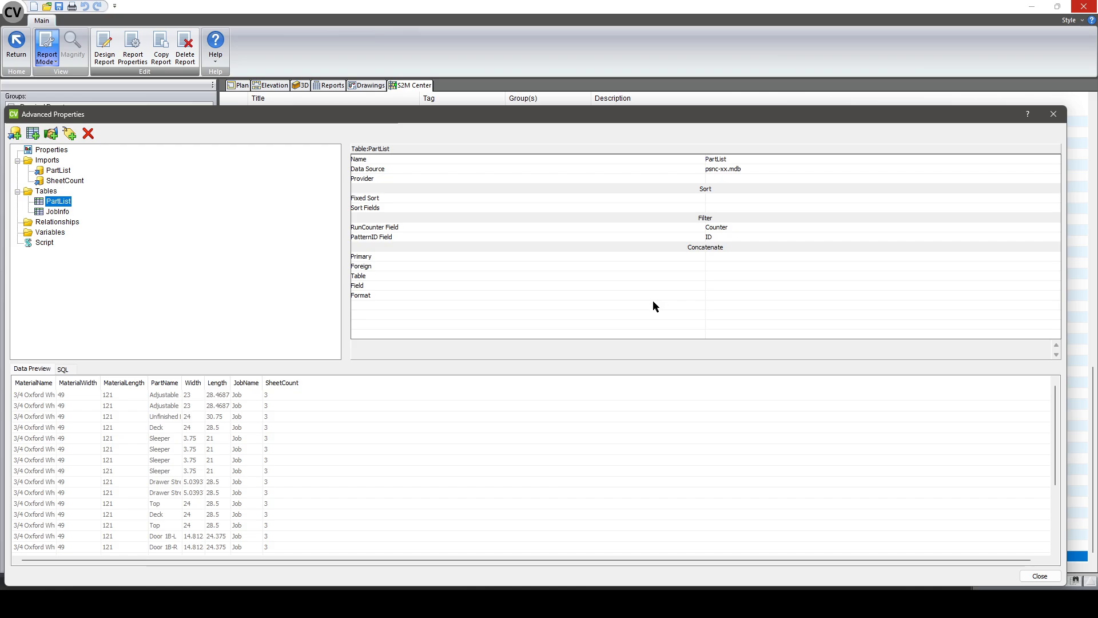
Inspect the PartList table's RunCounter and PatternID filter fields, and close the report properties.
click(750, 227)
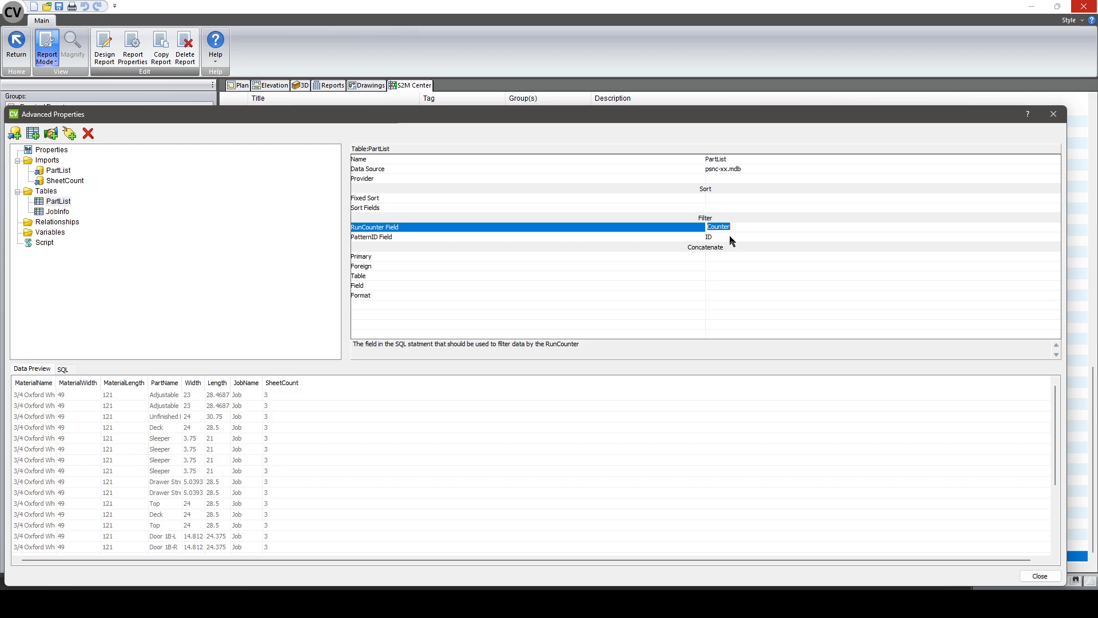
click(730, 237)
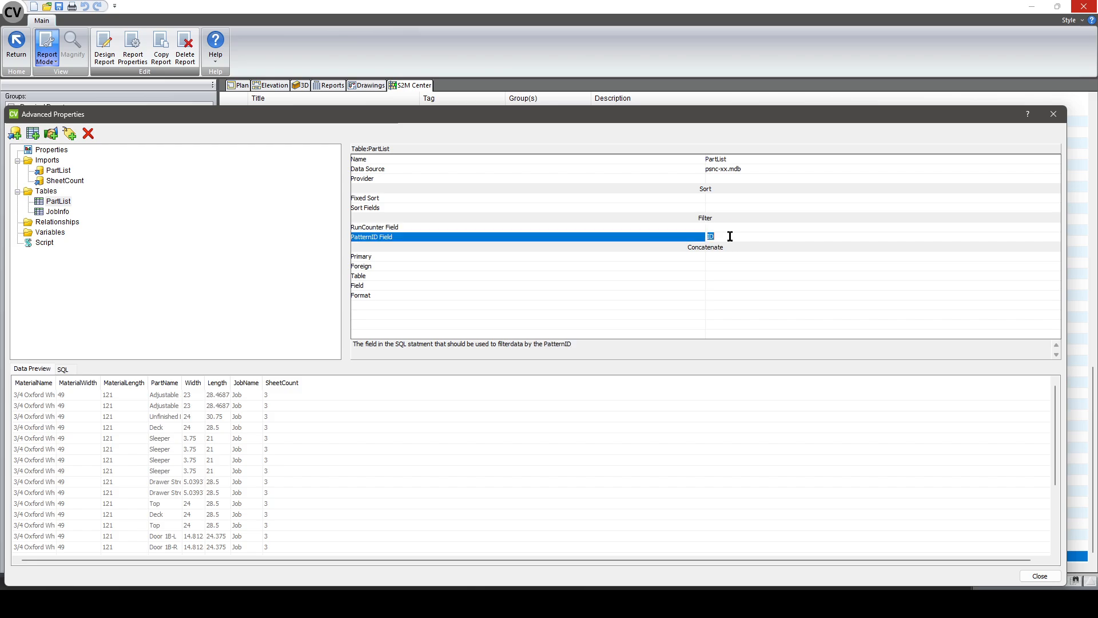
click(61, 215)
click(60, 204)
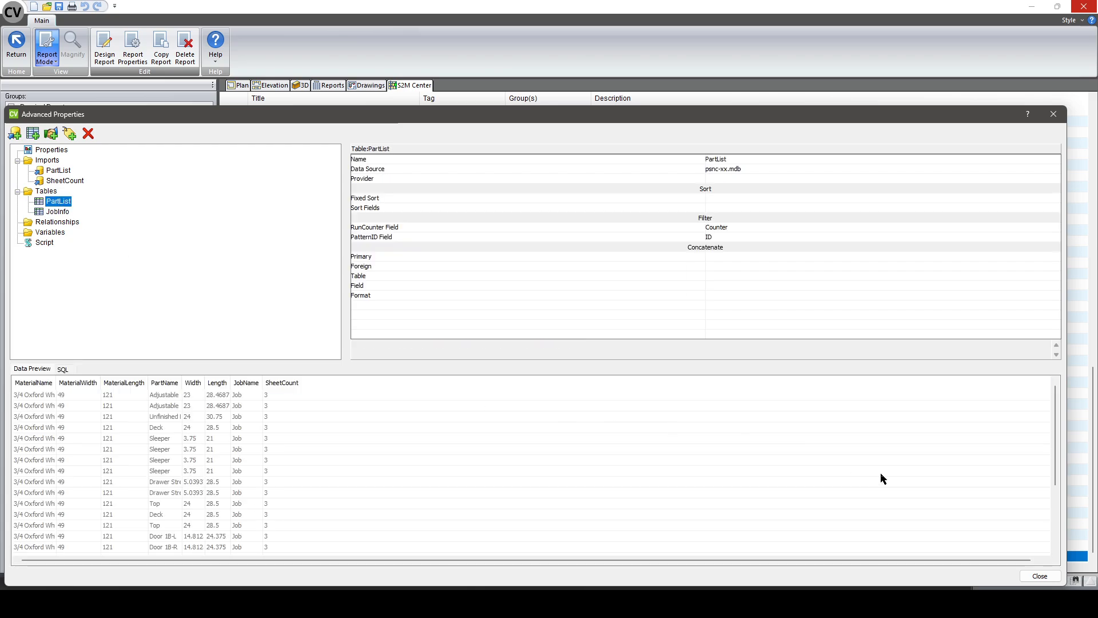
click(1037, 575)
Open the report's design, dismiss the loading error, check the LL fields for PartList data, and close the designer.
click(165, 64)
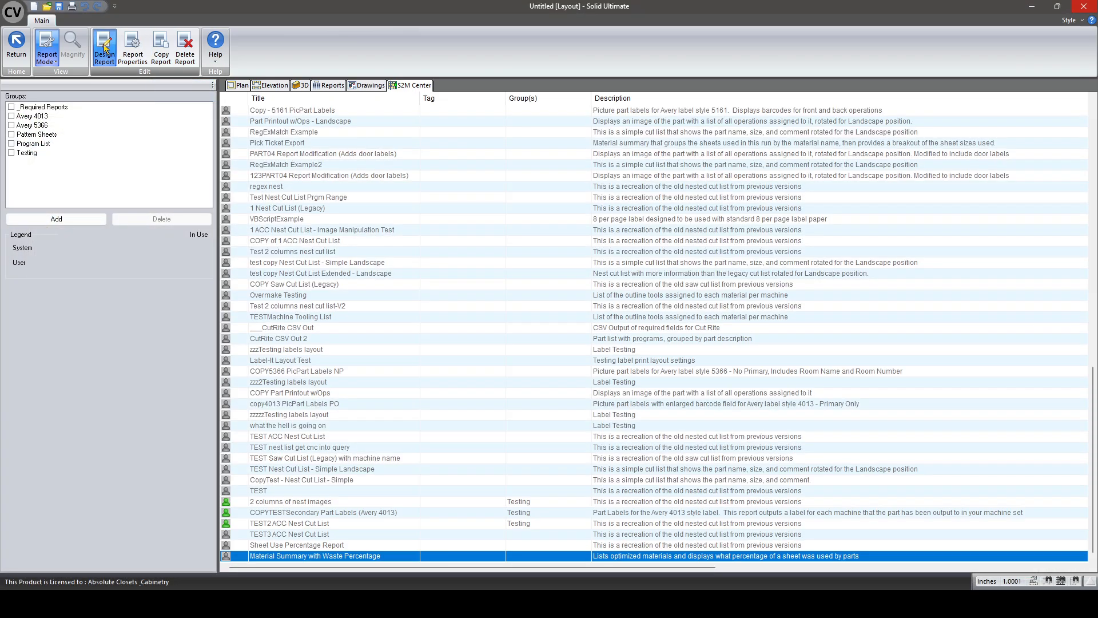
click(625, 341)
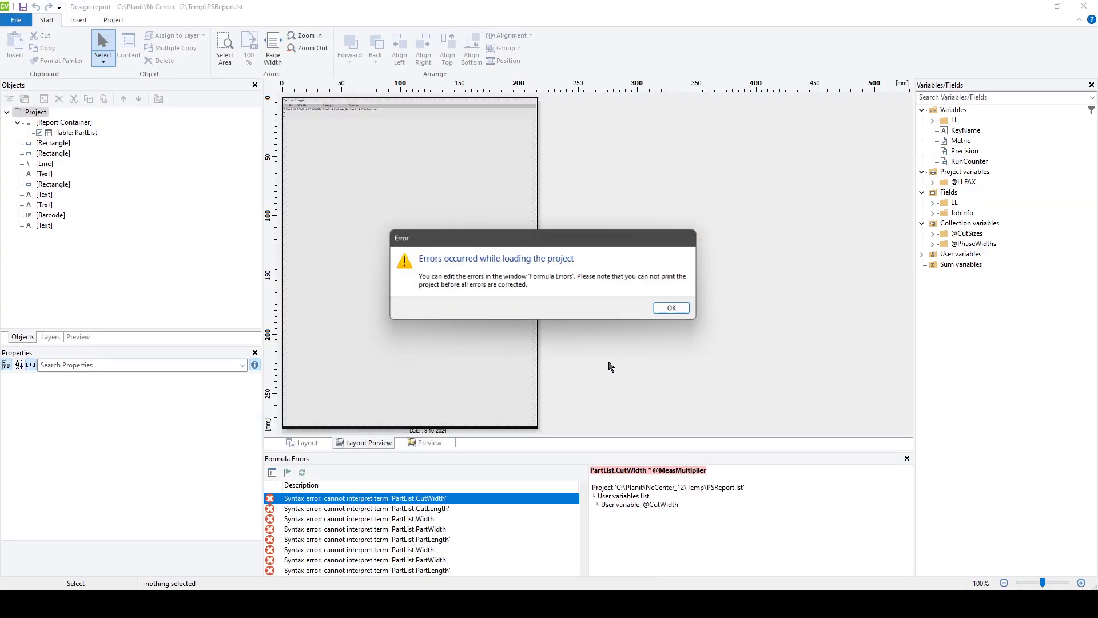
click(685, 312)
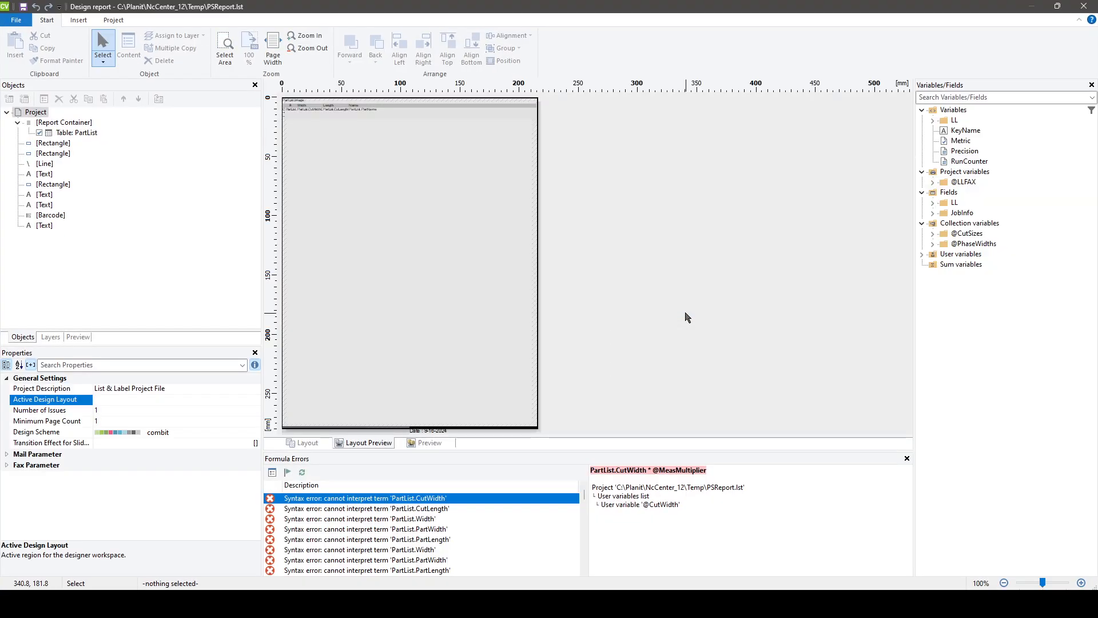
click(932, 202)
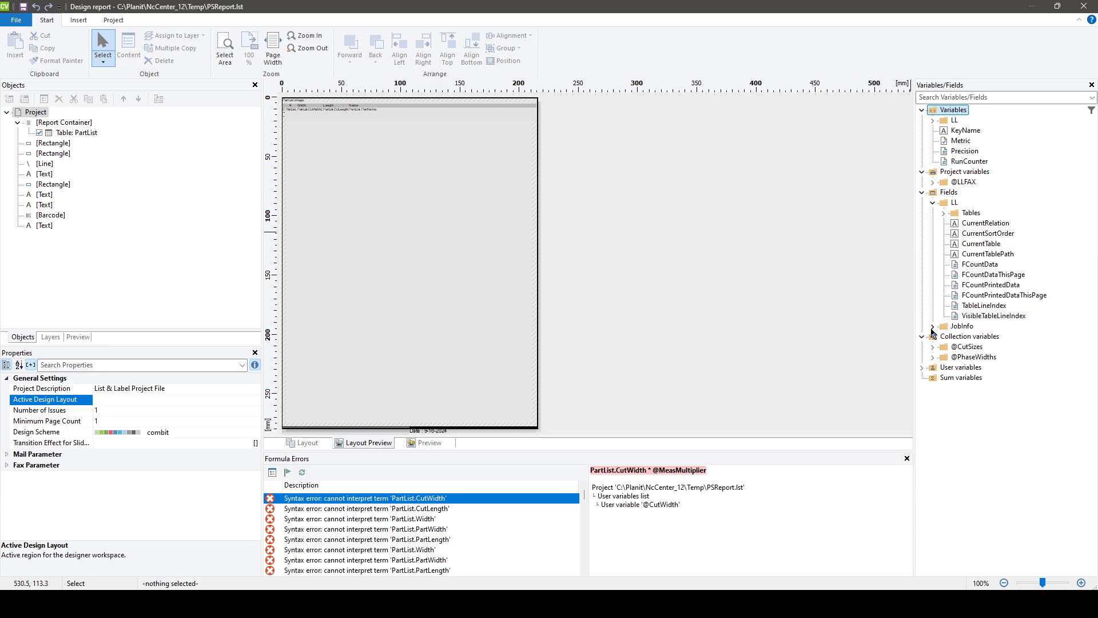
click(1083, 6)
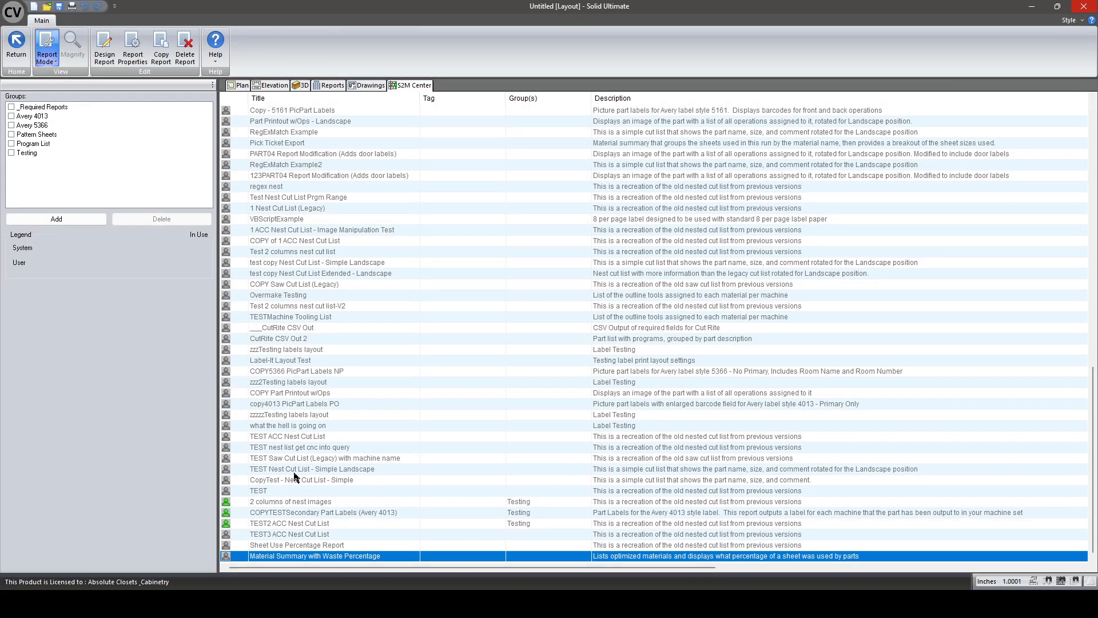
Examine the data preview and SQL of the PartList import in the system Nest Cut List (Legacy) report's properties.
scroll(289, 369, up, 10)
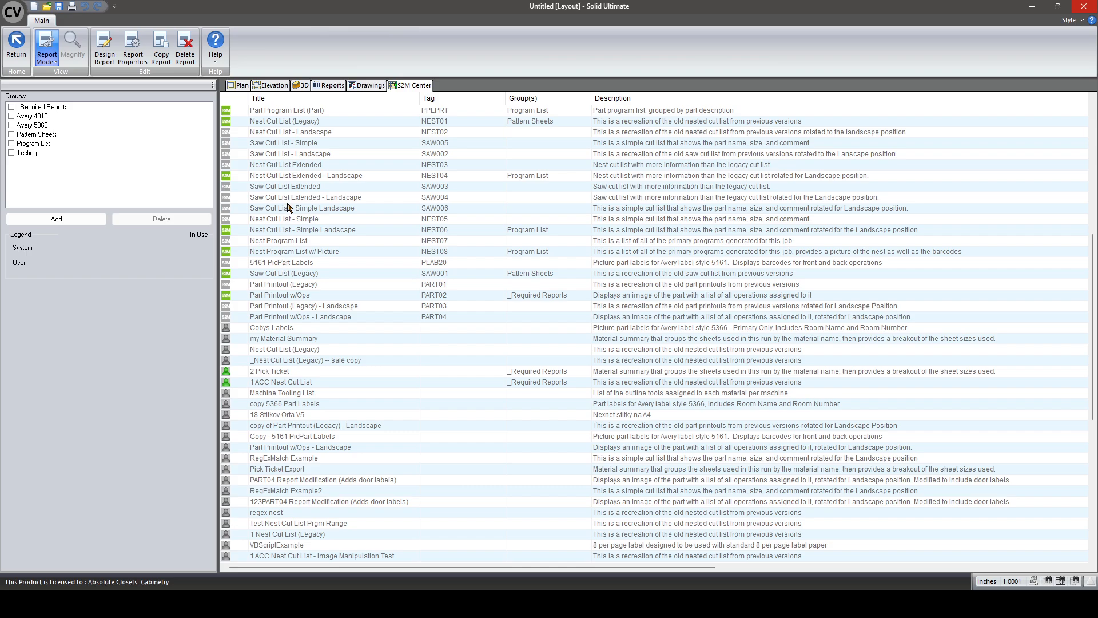
scroll(302, 182, up, 1)
click(289, 154)
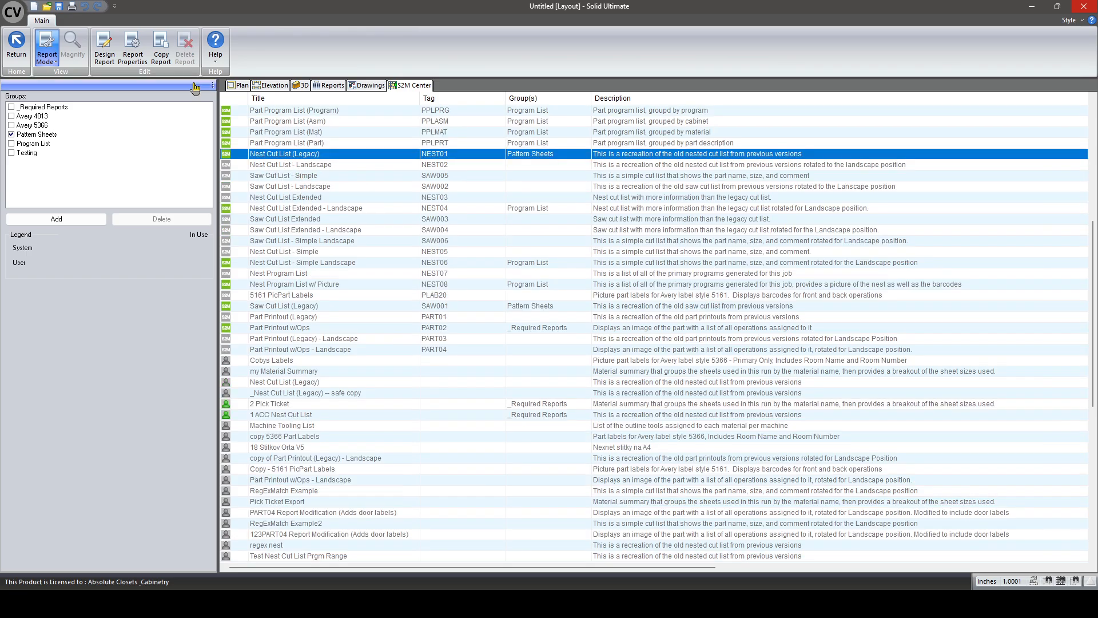
click(133, 47)
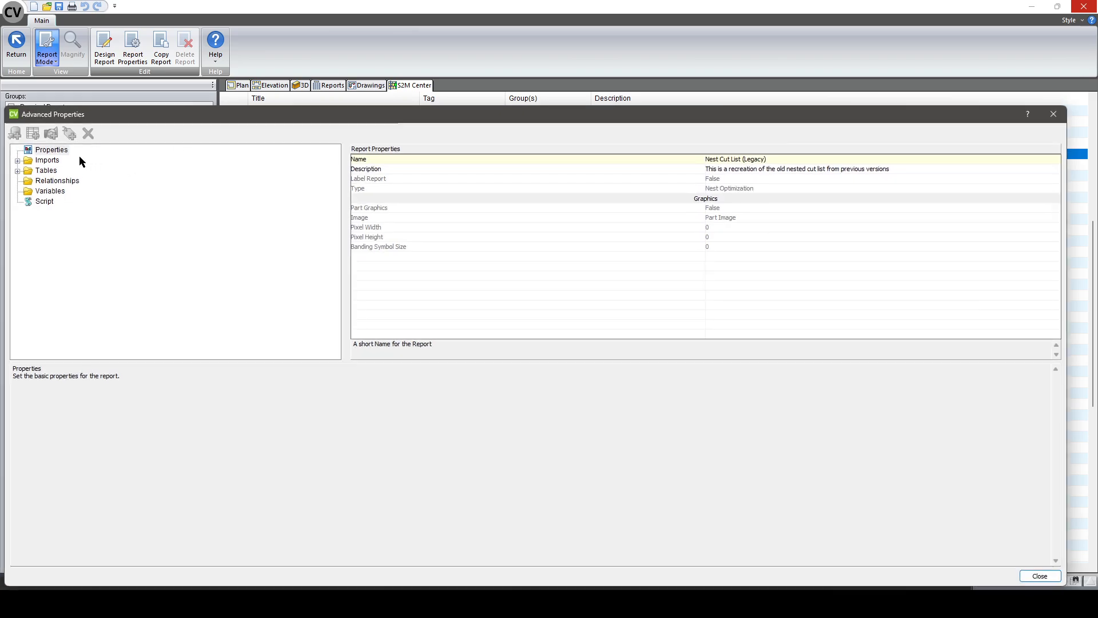
click(18, 160)
click(59, 170)
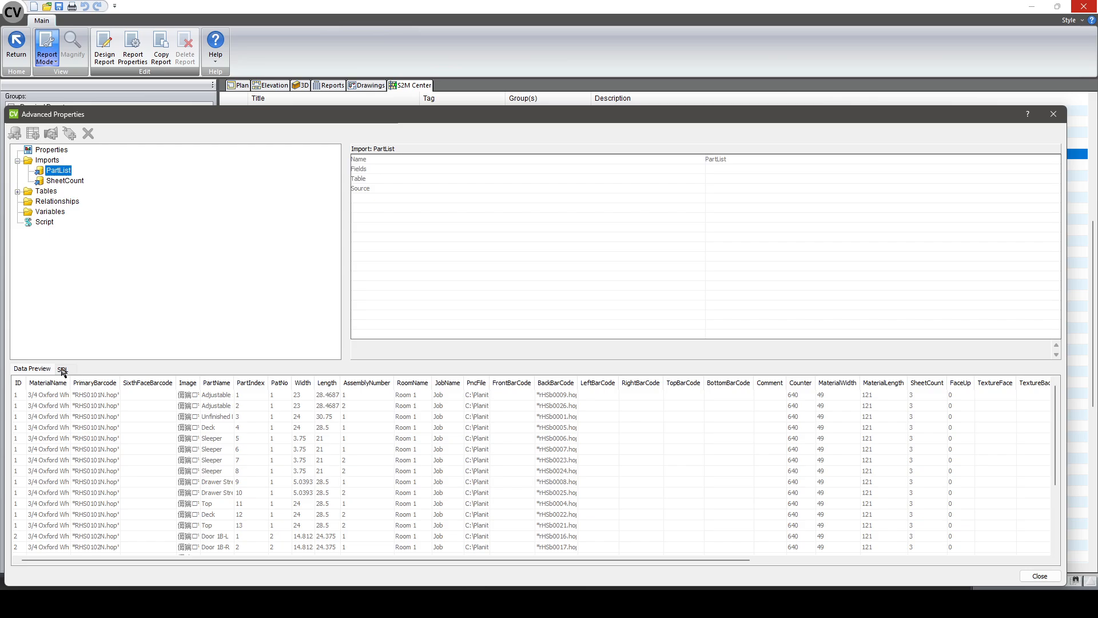
click(804, 383)
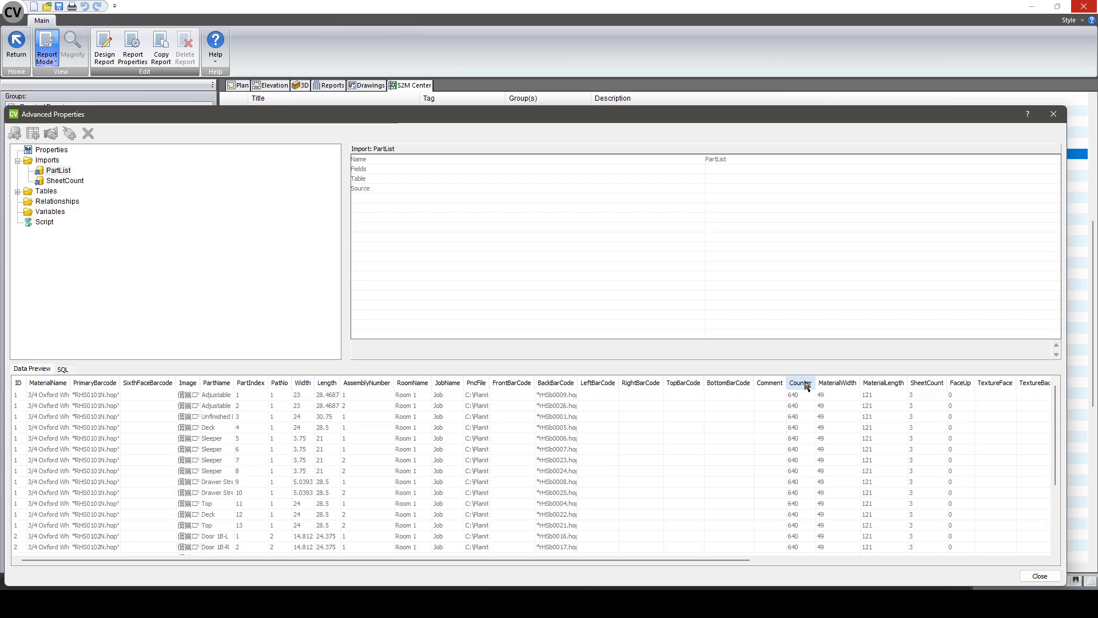
click(63, 370)
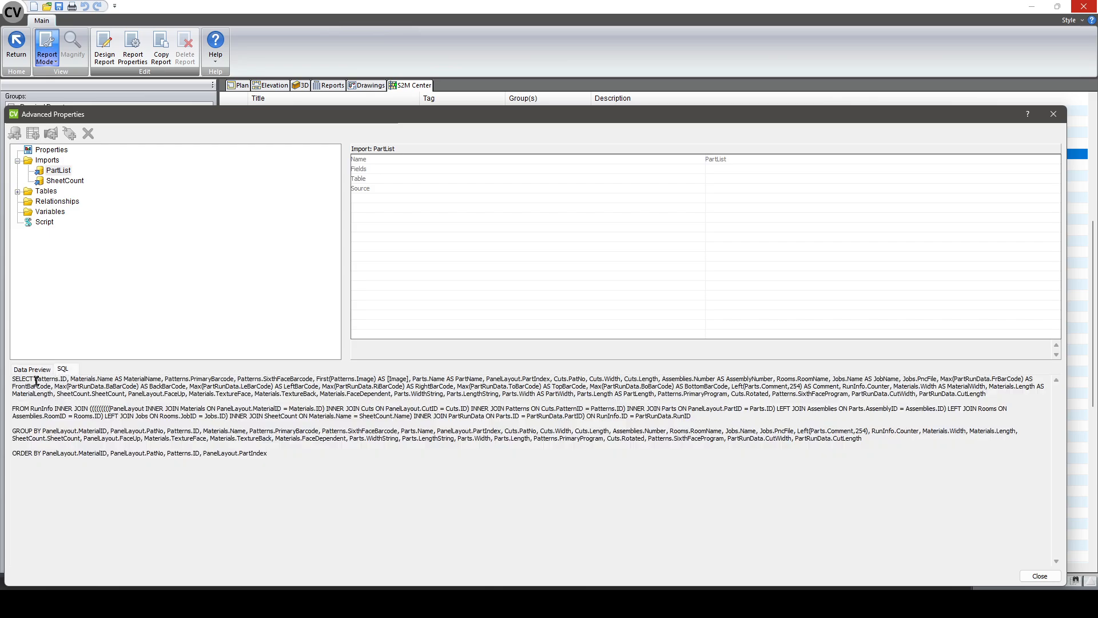
Copy the PartList import's SQL field list from Patterns.ID through RunInfo.Counter.
drag(35, 379, 679, 372)
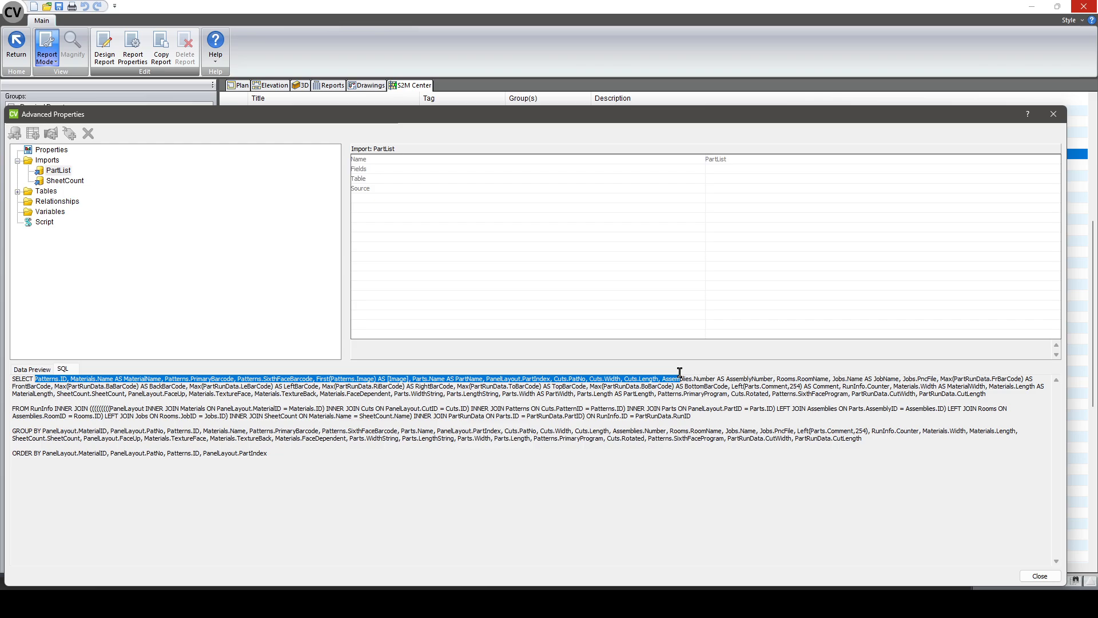
drag(680, 373, 891, 386)
right_click(893, 386)
click(907, 410)
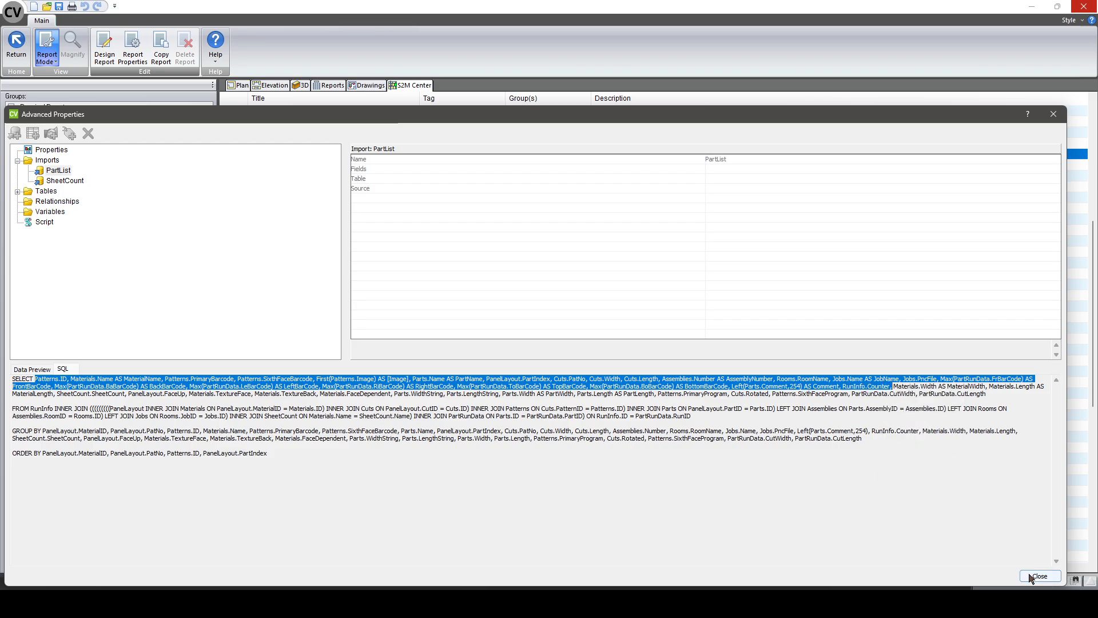
Check the PartList table's filter fields in the Nest Cut List (Legacy) report and close its properties.
click(53, 195)
click(18, 192)
click(58, 200)
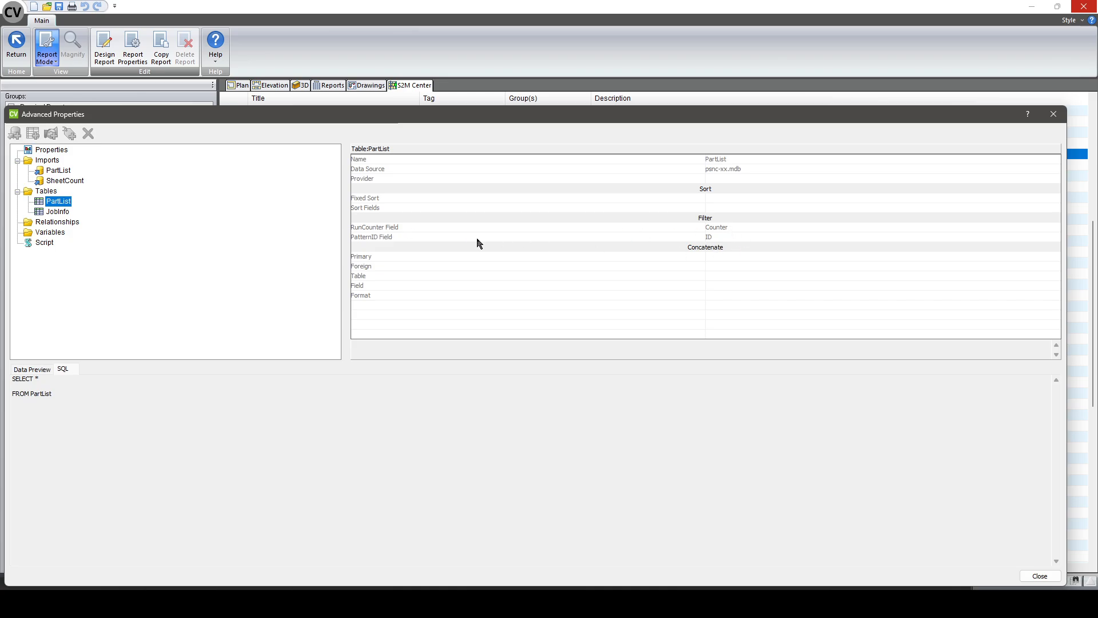
click(1059, 576)
Try to clear the PartList table's RunCounter and PatternID filter fields in the Material Summary with Waste Percentage report's properties.
click(296, 558)
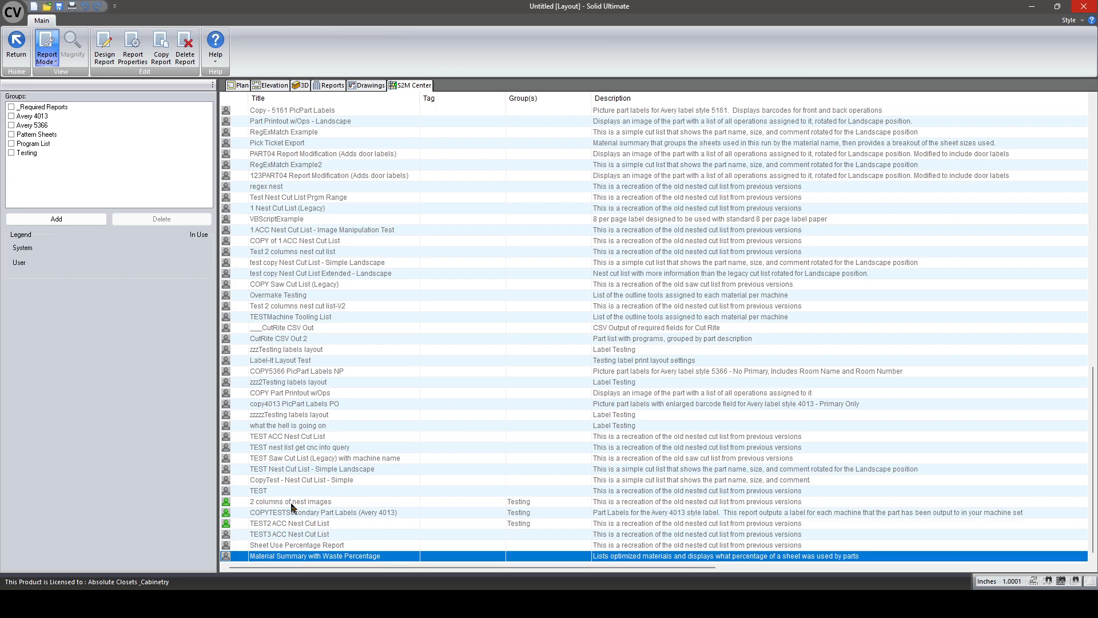
click(132, 49)
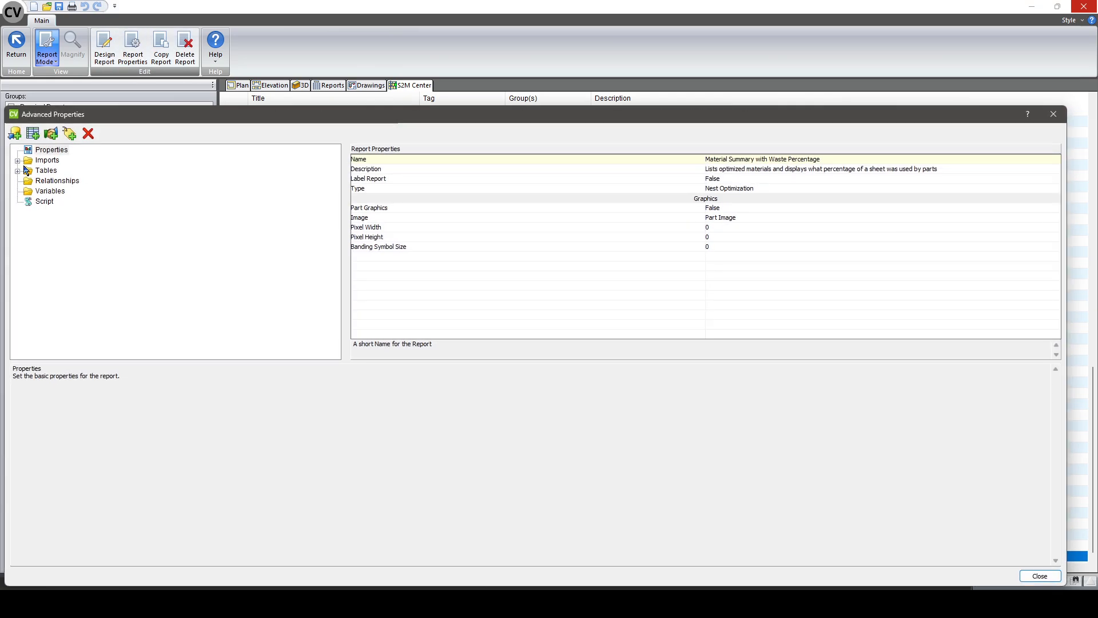
click(18, 170)
click(52, 182)
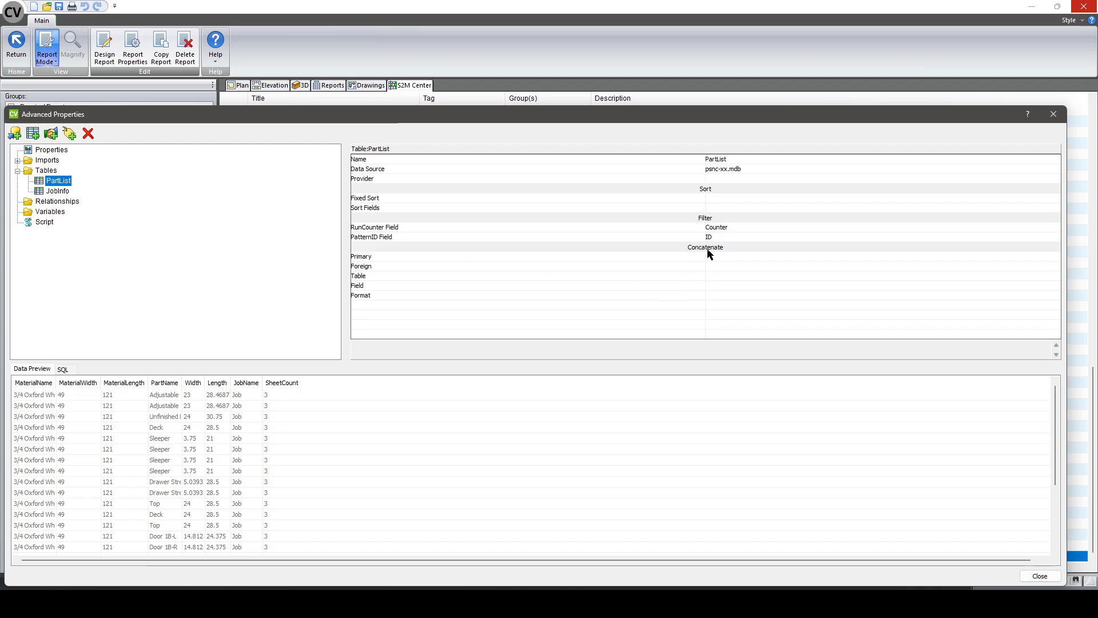
click(734, 227)
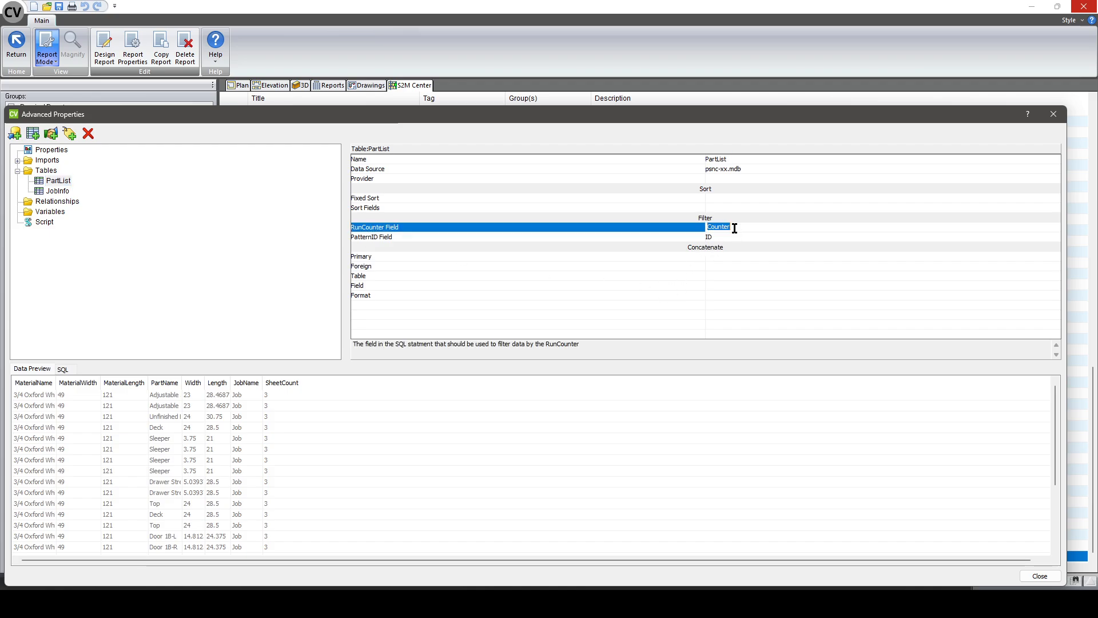
click(732, 236)
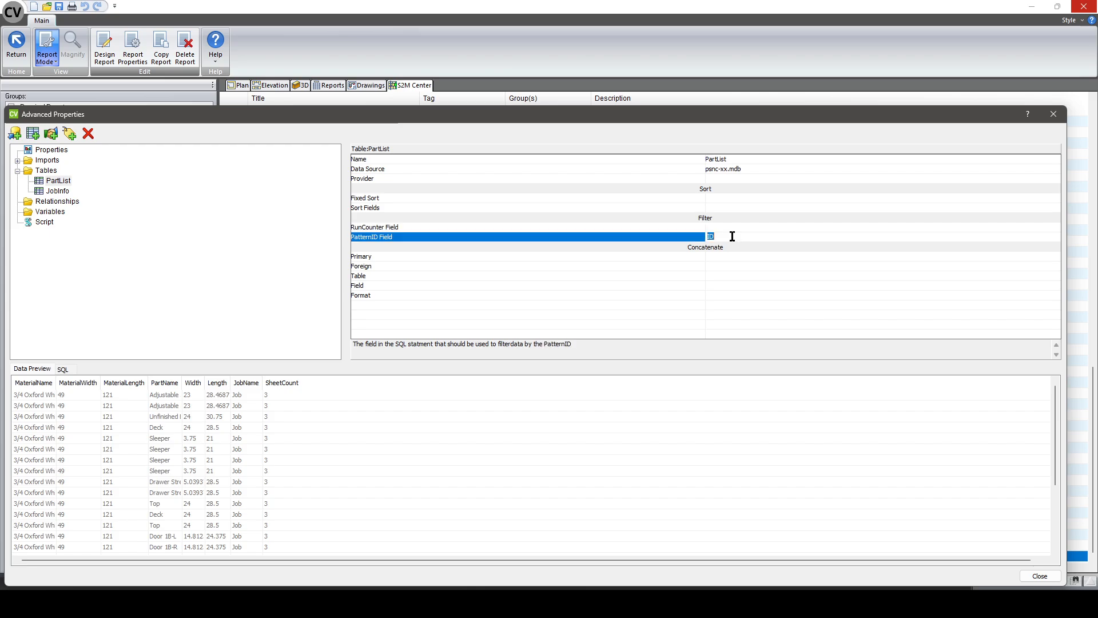
click(729, 229)
click(728, 233)
click(727, 225)
click(725, 207)
click(724, 199)
click(736, 228)
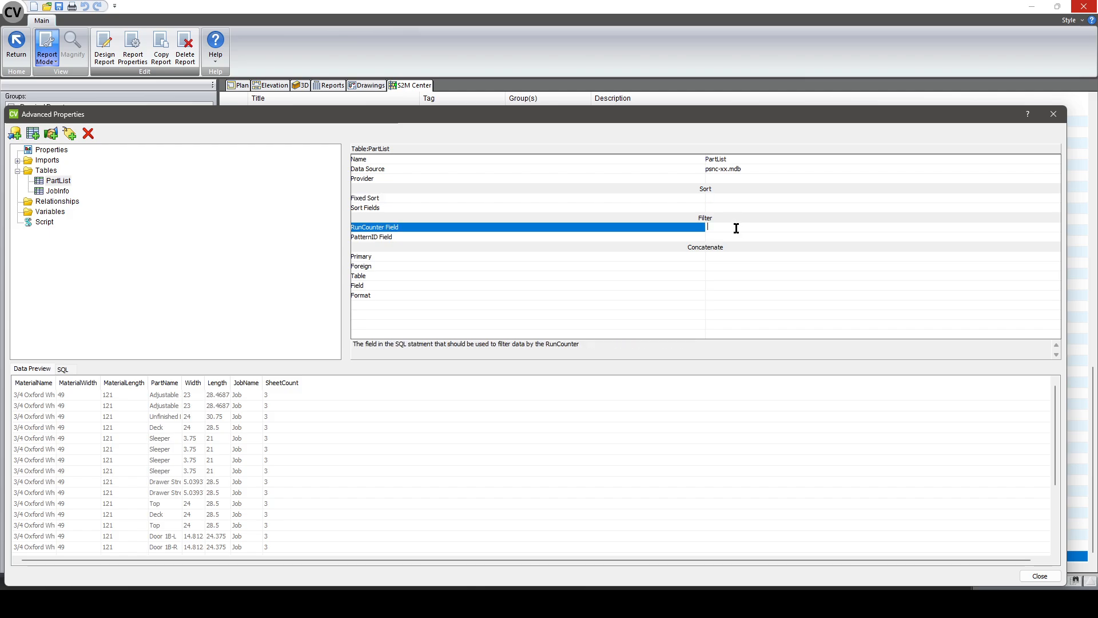
click(1040, 576)
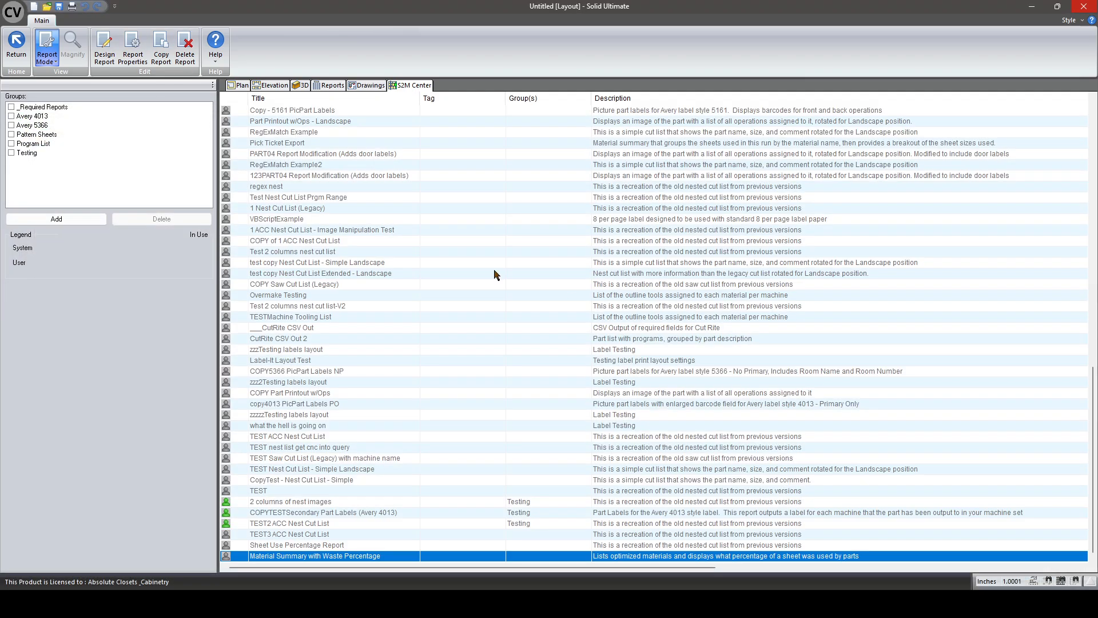
Reopen the report's design past the loading error, check the available fields for PartList, and close the designer.
click(93, 64)
click(627, 340)
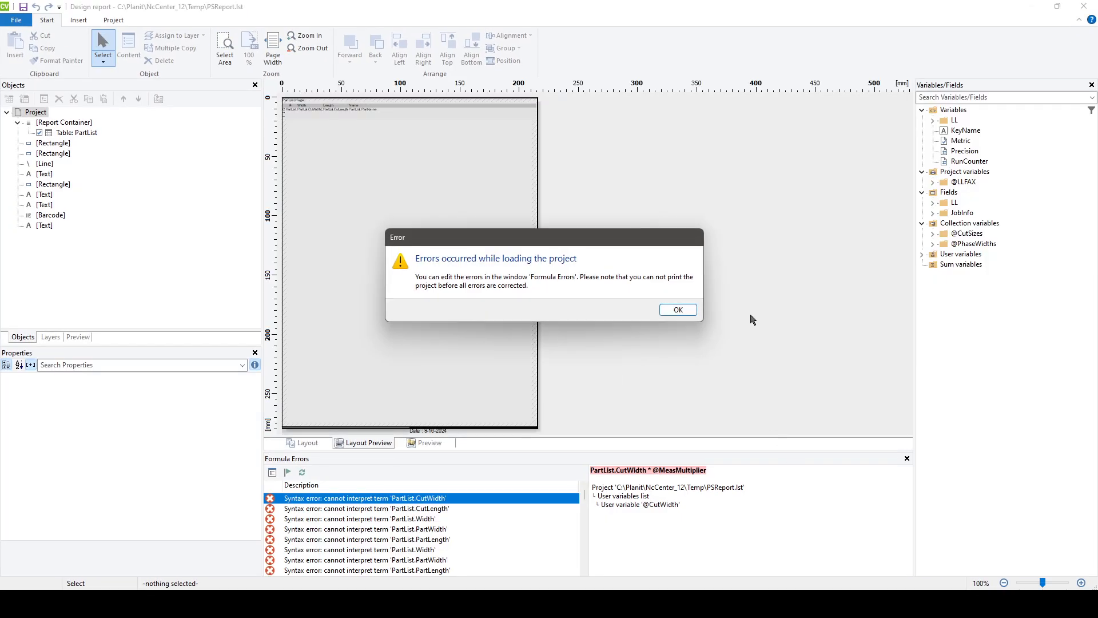
click(676, 309)
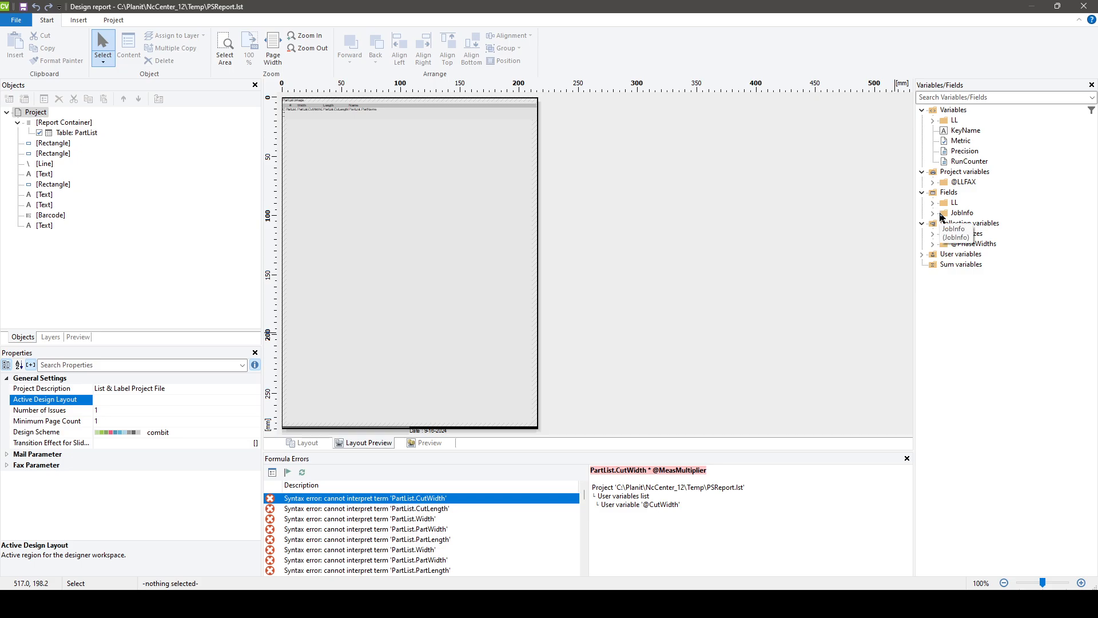
click(1084, 6)
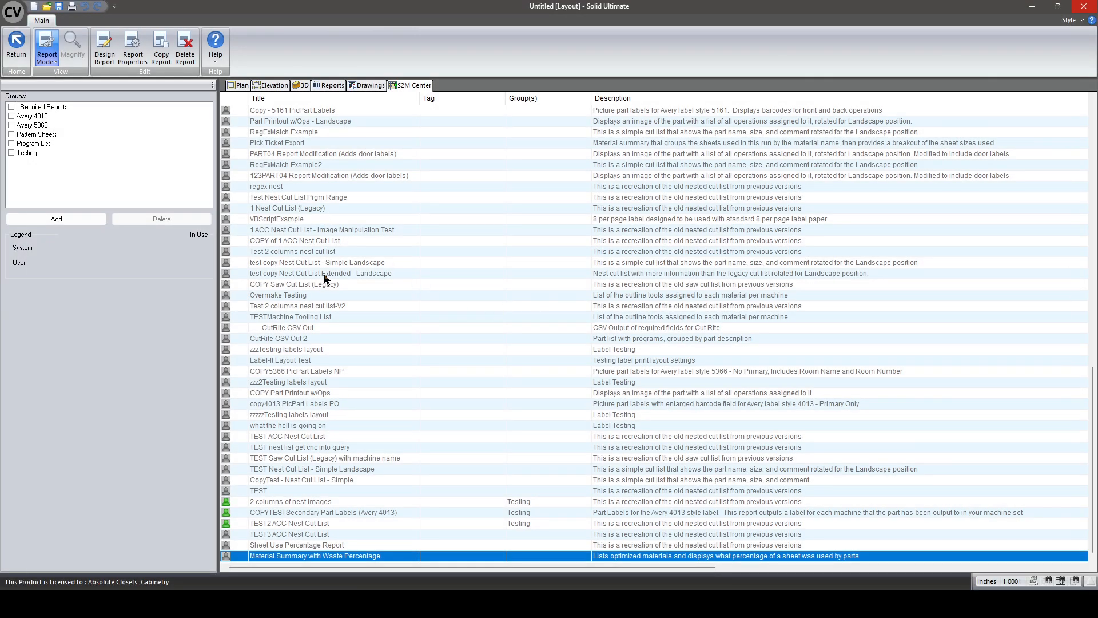
Check the PartList table's filter fields and SQL in the Material Summary with Waste Percentage report's properties.
click(133, 49)
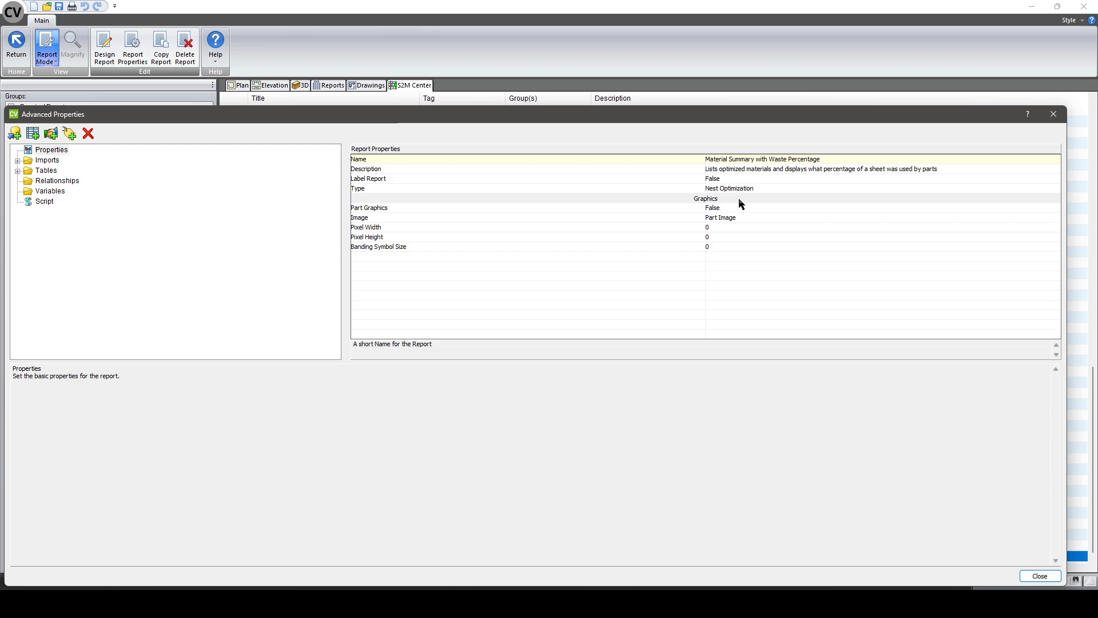
click(18, 170)
click(56, 181)
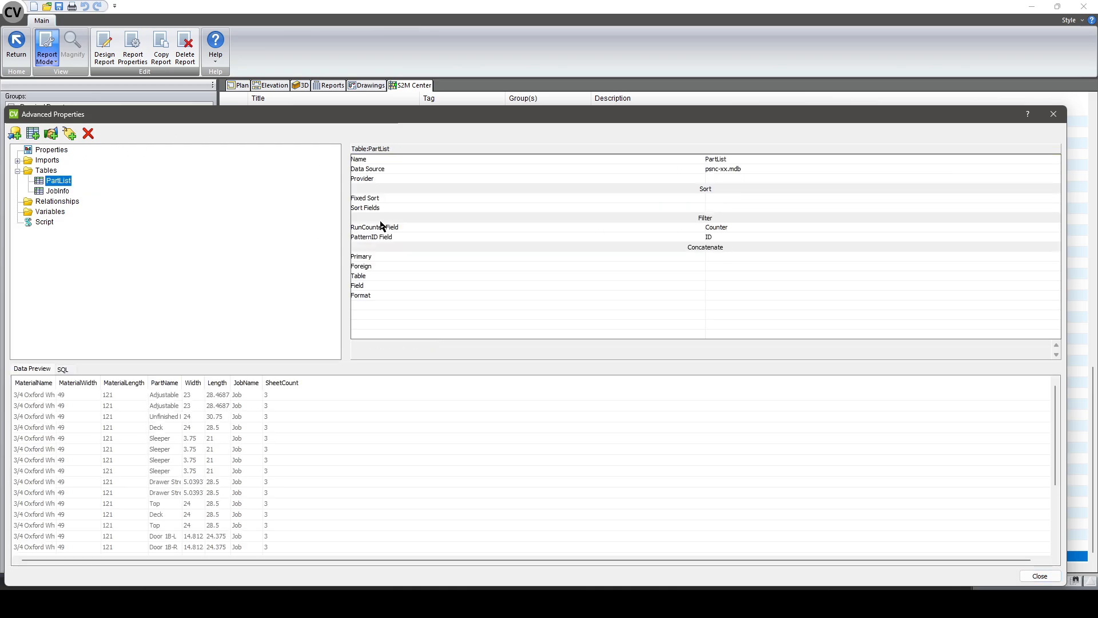
click(63, 369)
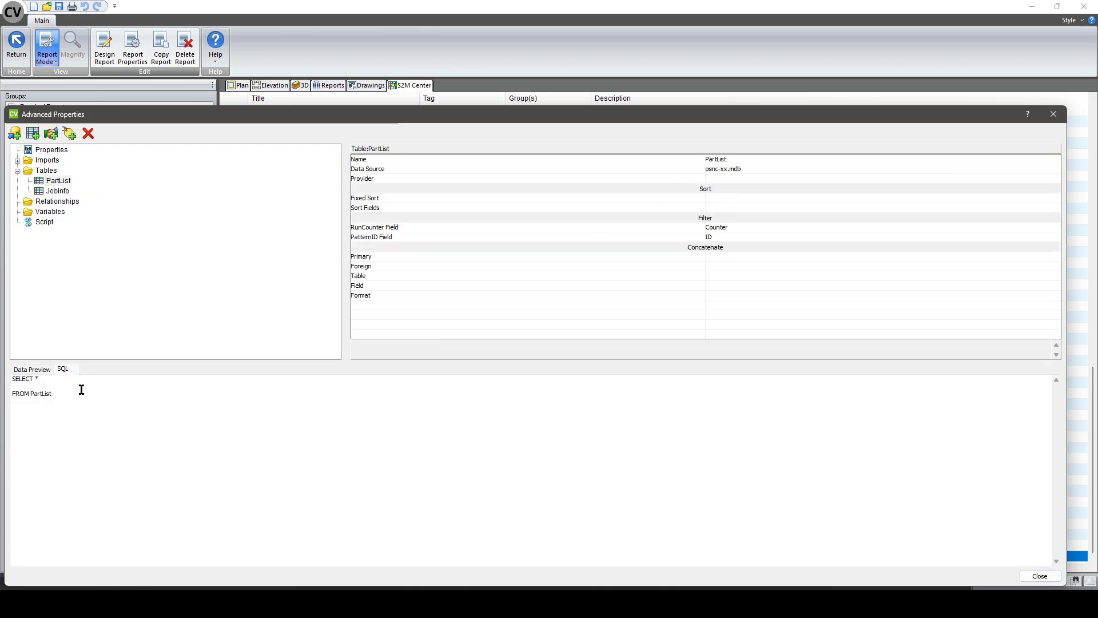
Paste the copied field list below the PartList import's SQL and move RunInfo.Counter from it to the end of the SELECT list.
click(47, 160)
click(18, 161)
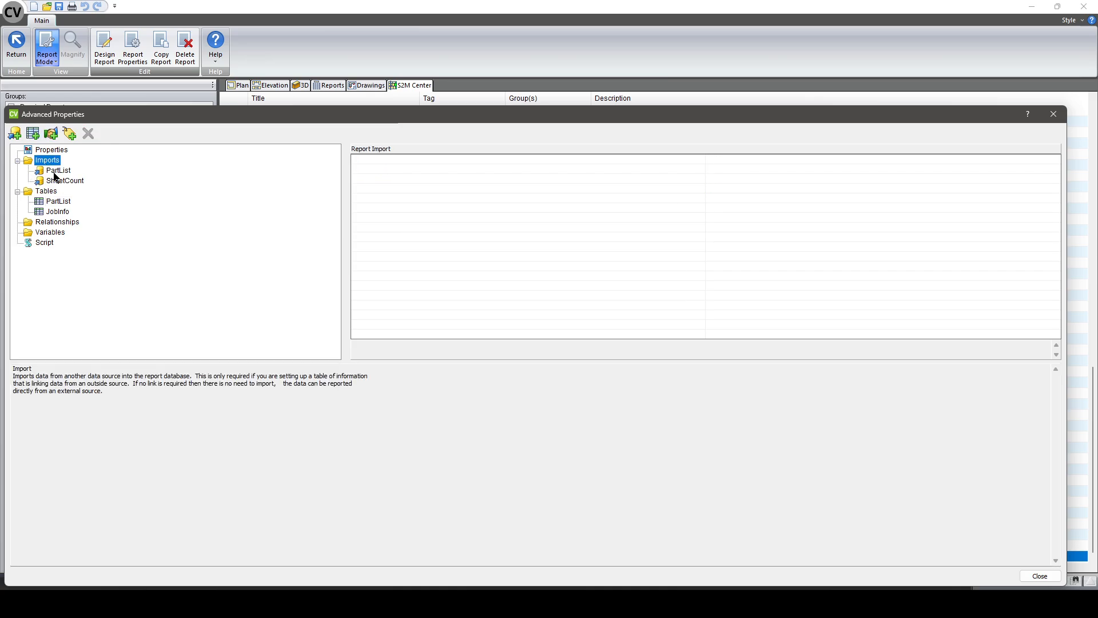
click(57, 171)
click(352, 449)
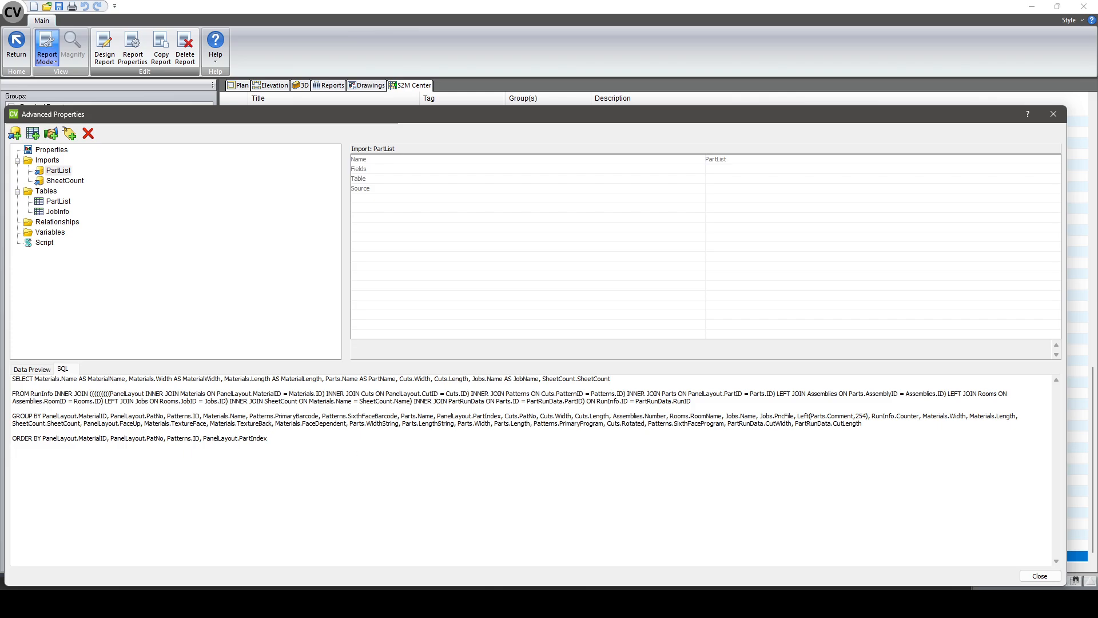
text(Patterns.ID, Materials.Name AS MaterialName, Patterns.PrimaryBarcode, Patterns.SixthFaceBarcode, First(Patterns.Image) AS [Image], Parts.Name AS PartName, PanelLayout.PartIndex, Cuts.PatNo, Cuts.Width, Cuts.Length, Assemblies.Number AS AssemblyNumber, Rooms.RoomName, Jobs.Name AS JobName, Jobs.PncFile, Max(PartRunData.FrBarCode) AS FrontBarCode, Max(PartRunData.BaBarCode) AS BackBarCode, Max(PartRunData.LeBarCode) AS LeftBarCode, Max(PartRunData.RiBarCode) AS RightBarCode, Max(PartRunData.ToBarCode) AS TopBarCode, Max(PartRunData.BoBarCode) AS BottomBarCode, Left(Parts.Comment,254) AS Comment, RunInfo.Counter,)
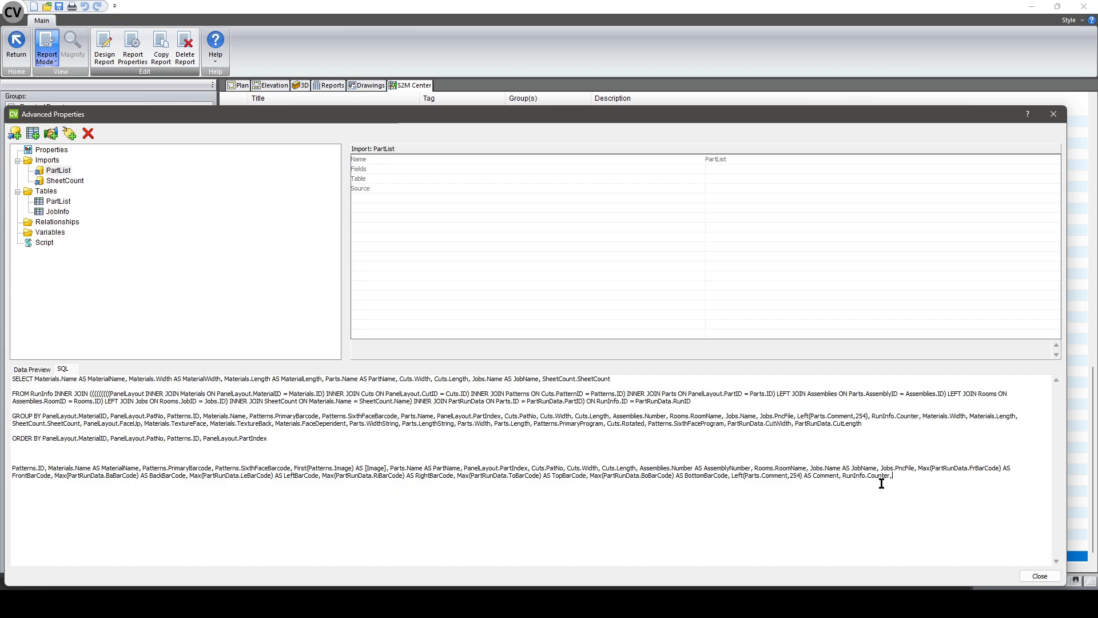
drag(891, 477, 842, 477)
key(ctrl+x)
click(655, 380)
key(ctrl+v)
Move Patterns.ID from the pasted fields to the start of the PartList import's SELECT list, followed by a comma.
drag(46, 468, 7, 470)
key(ctrl+x)
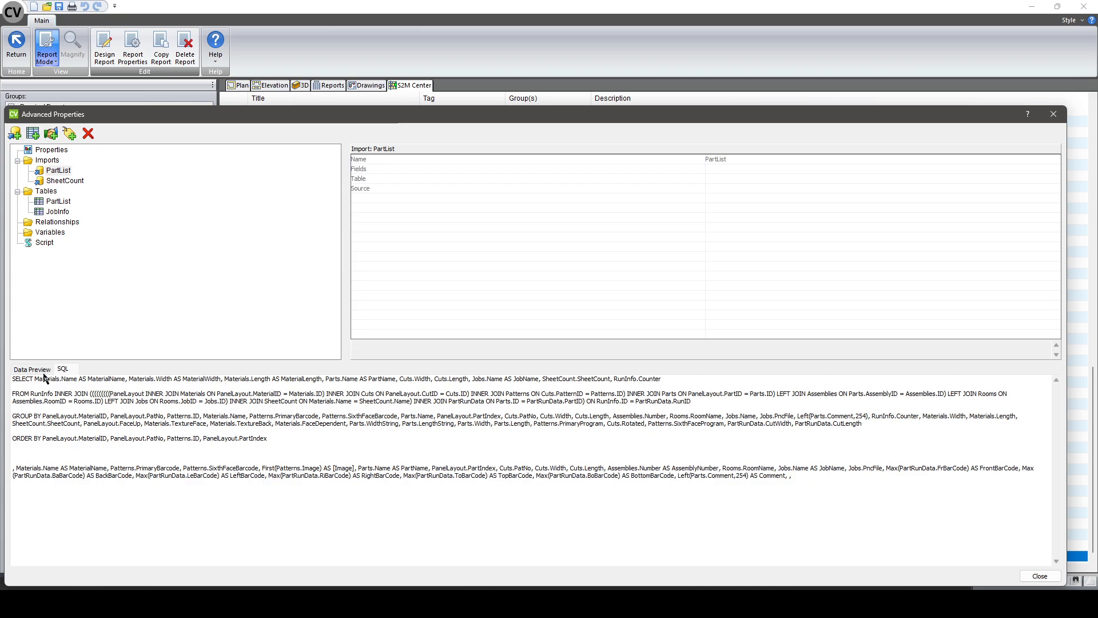
click(35, 379)
key(ctrl+v)
text(,)
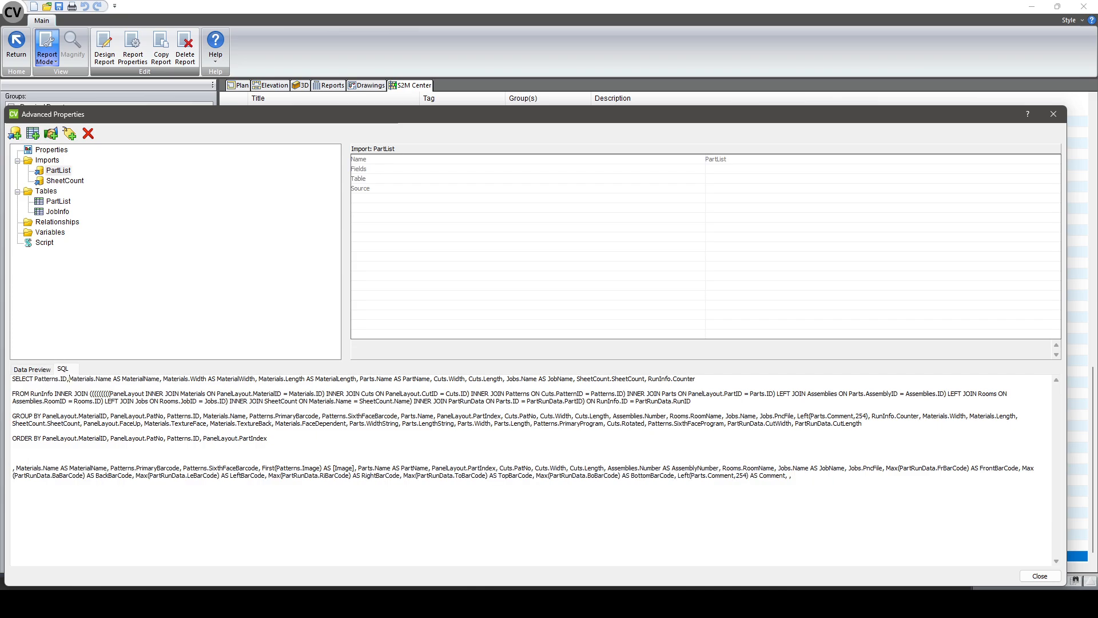
Delete the leftover pasted fields below the PartList SQL, preview the import's data, and close the report properties.
drag(814, 479, 5, 464)
key(Delete)
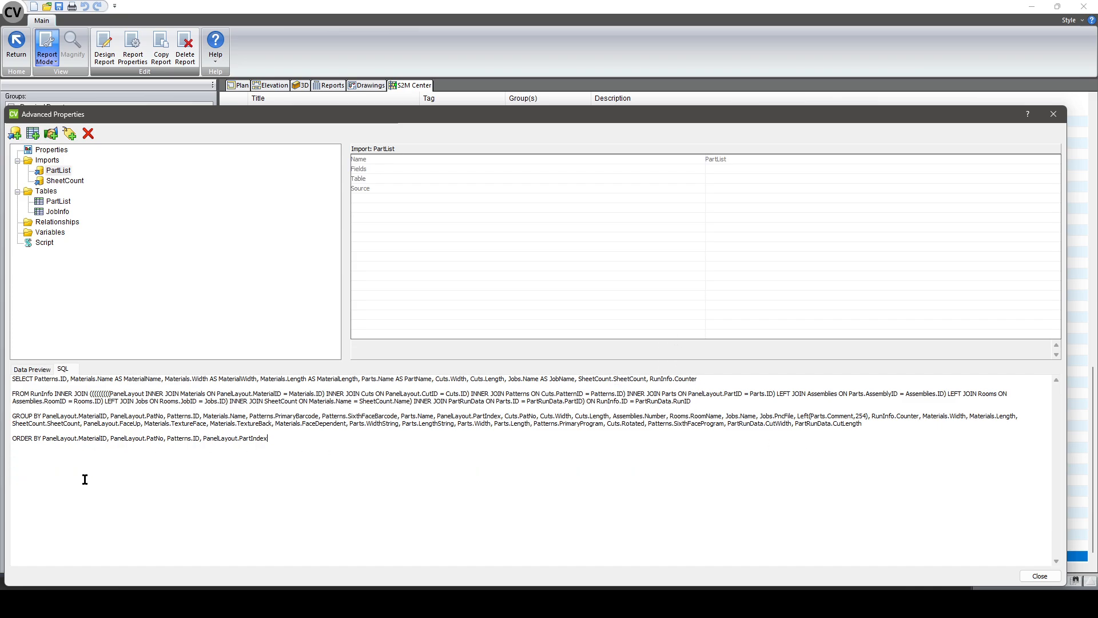
click(40, 370)
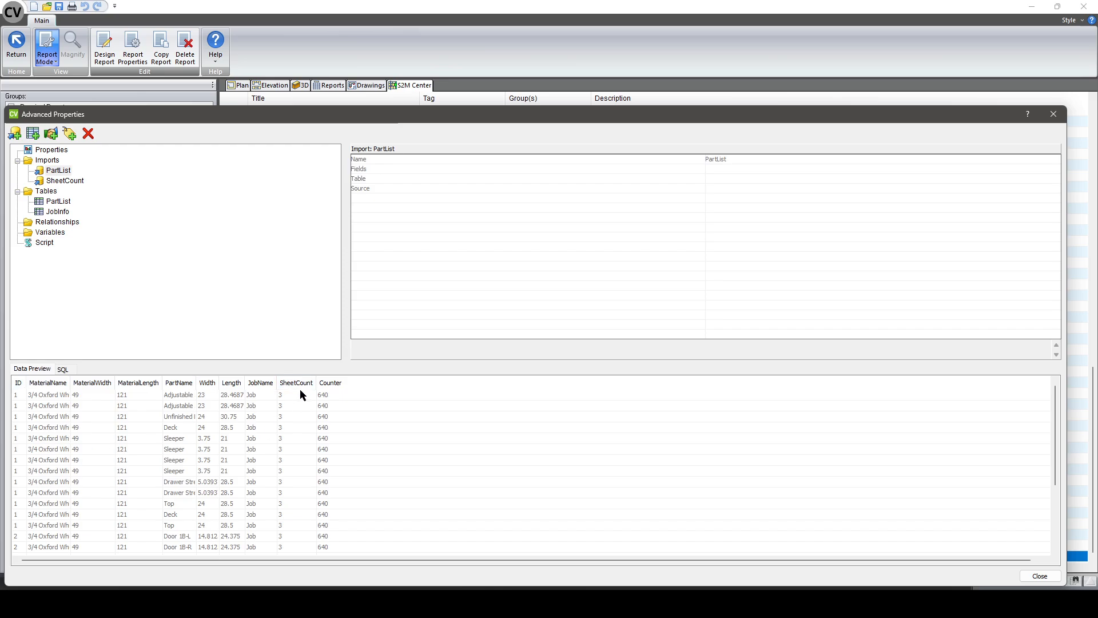
click(1040, 576)
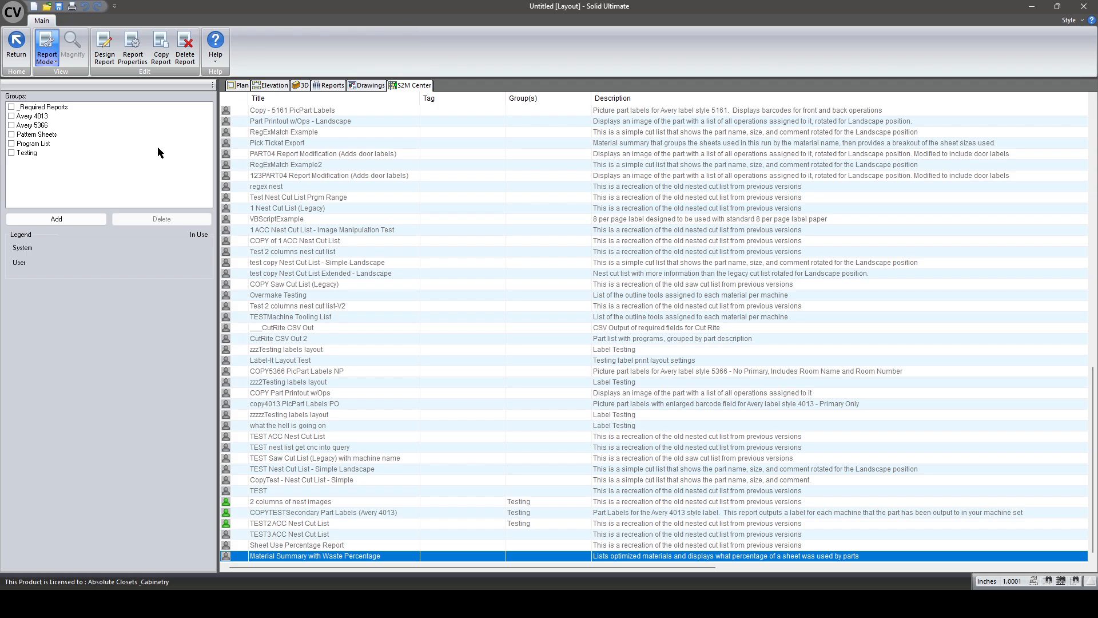
Reopen the report's design past the loading errors and inspect the PartList table object's properties.
click(104, 49)
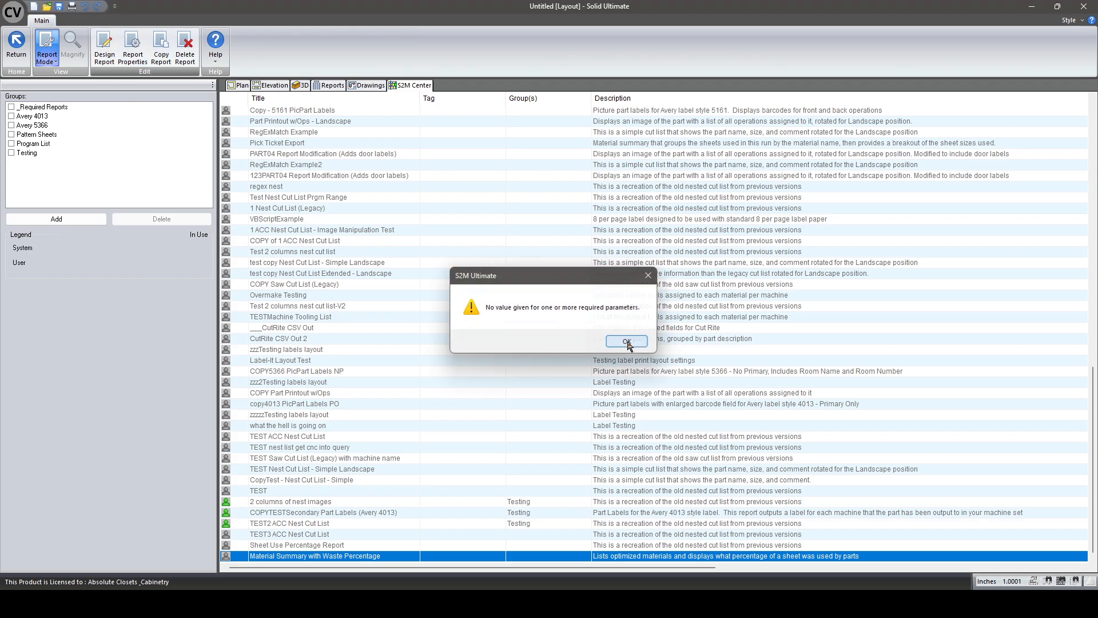
click(629, 343)
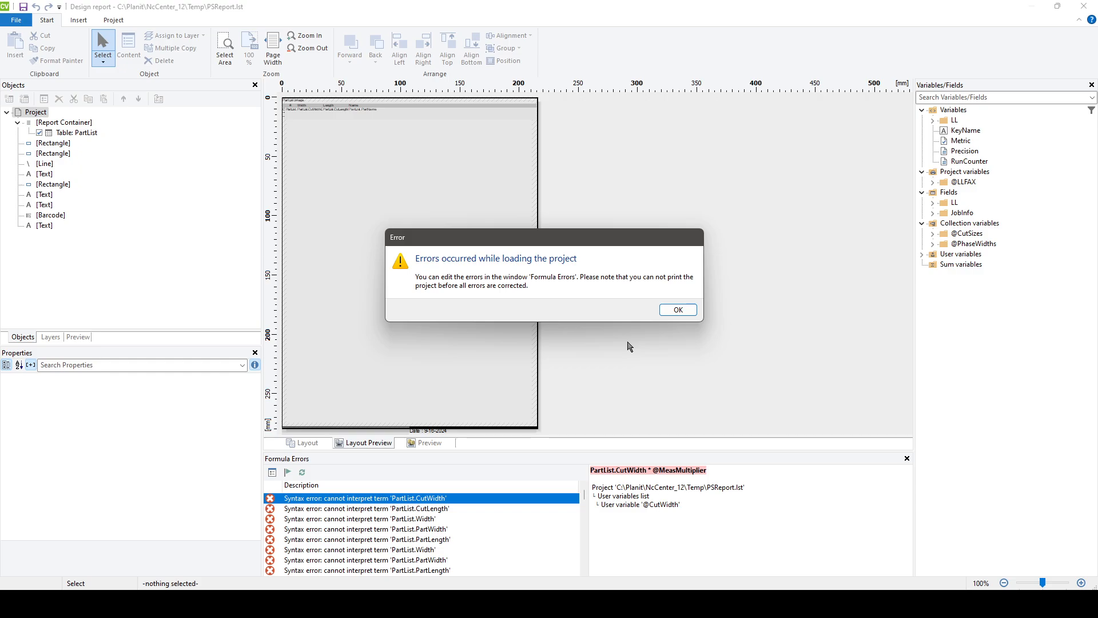
click(678, 311)
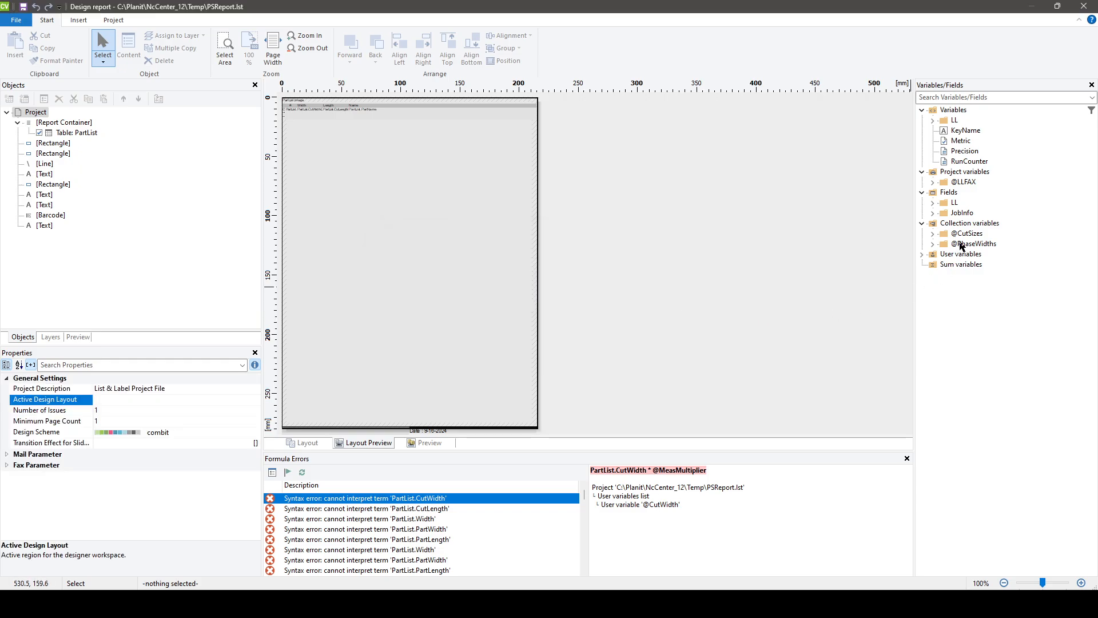
click(962, 213)
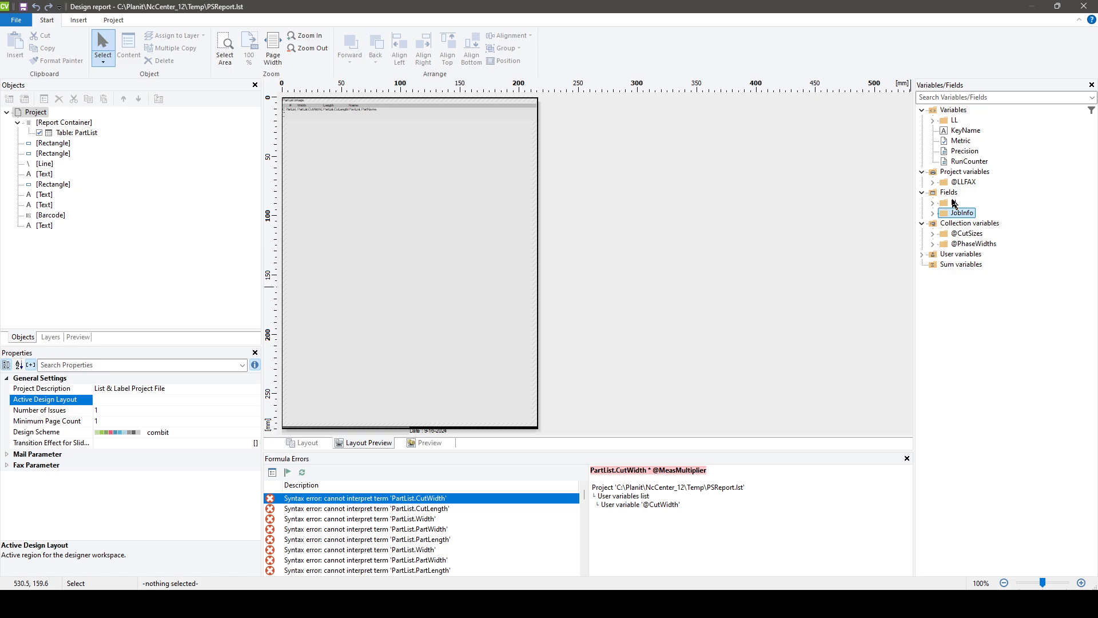
click(73, 133)
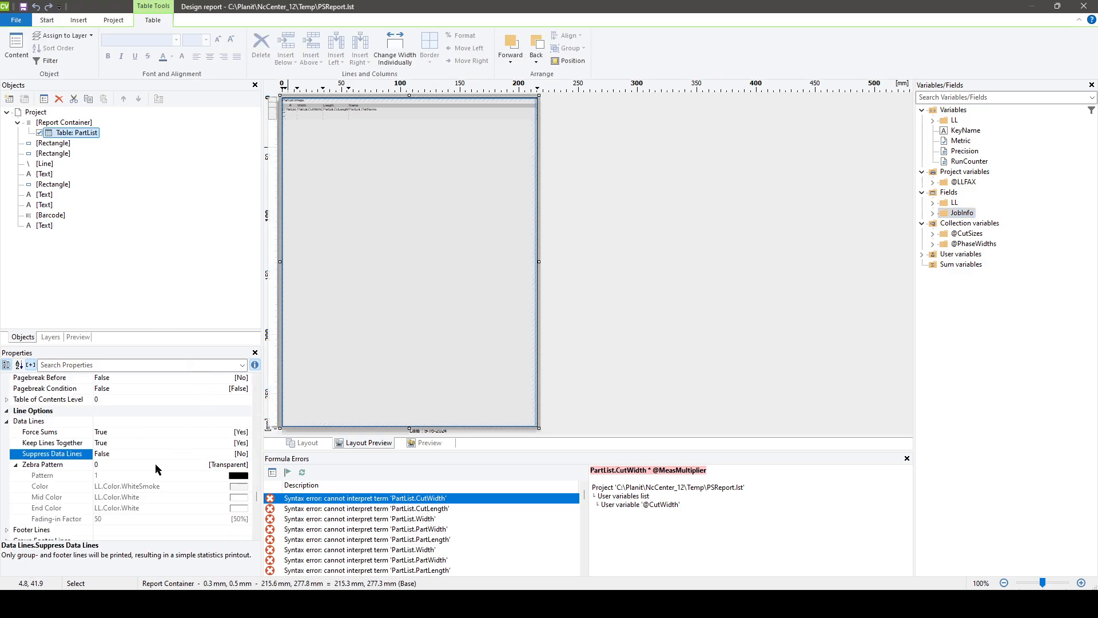
scroll(132, 462, up, 10)
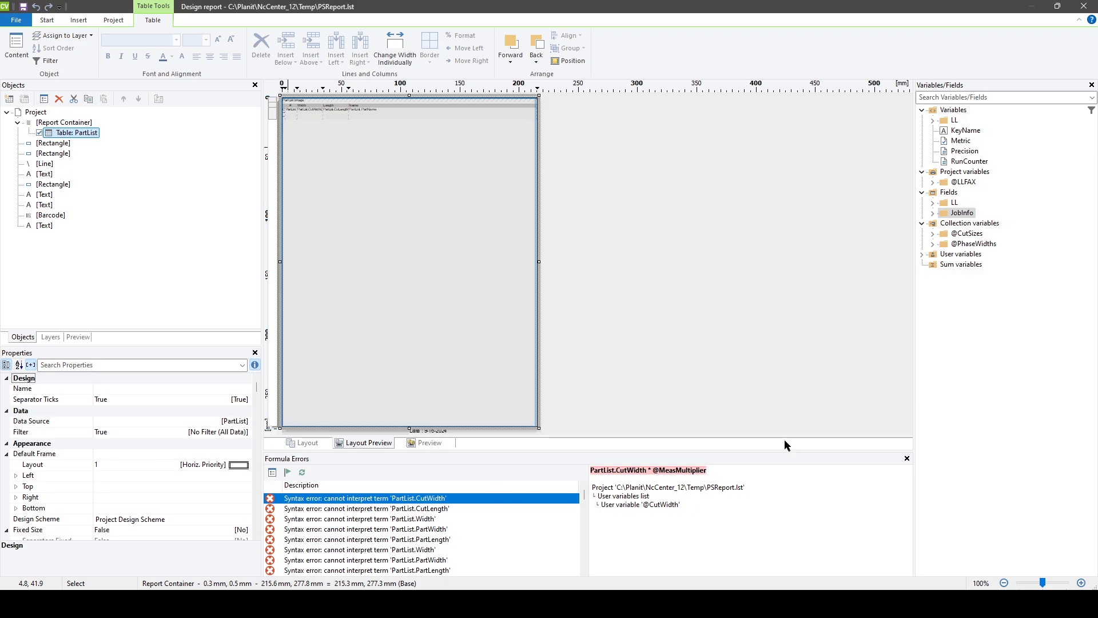
Look through the JobInfo and LL Tables fields for the PartList data and close the designer.
click(933, 213)
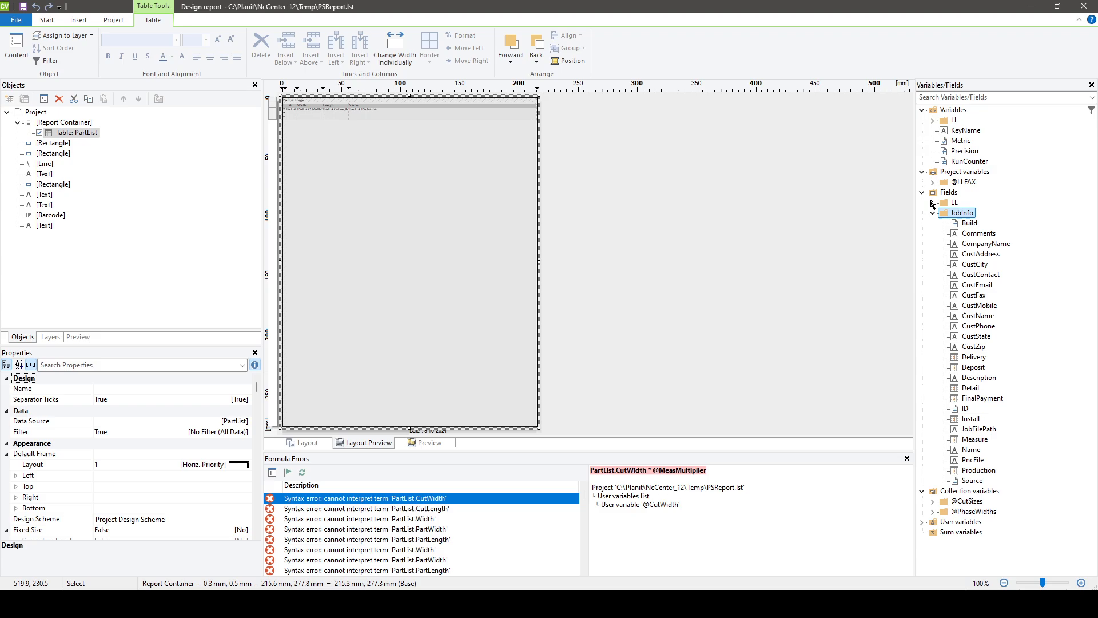
click(932, 203)
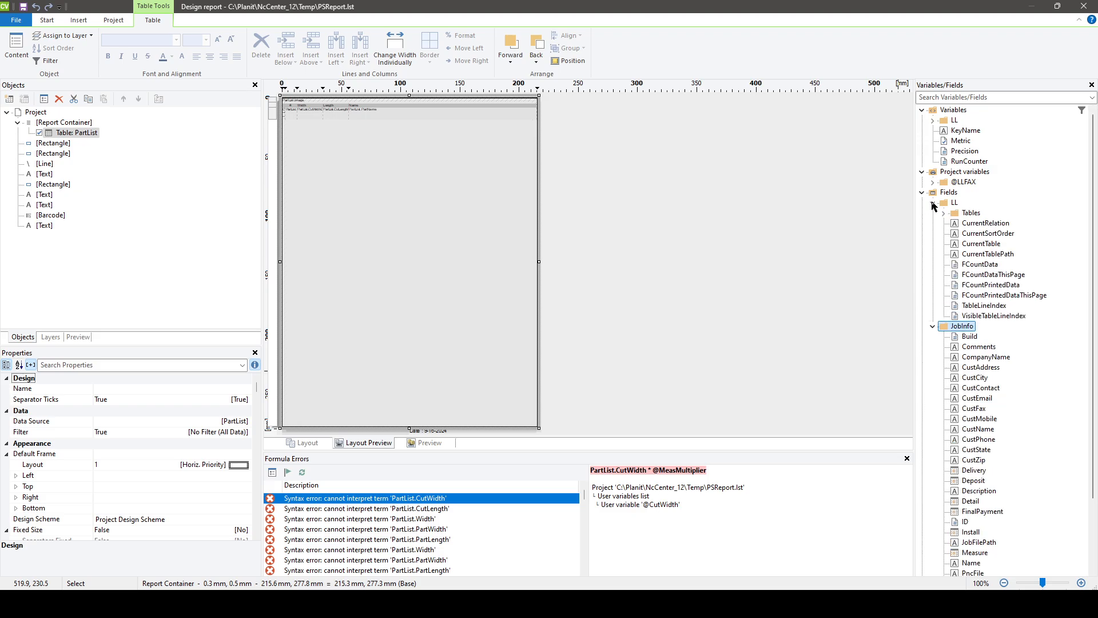
click(944, 213)
click(985, 234)
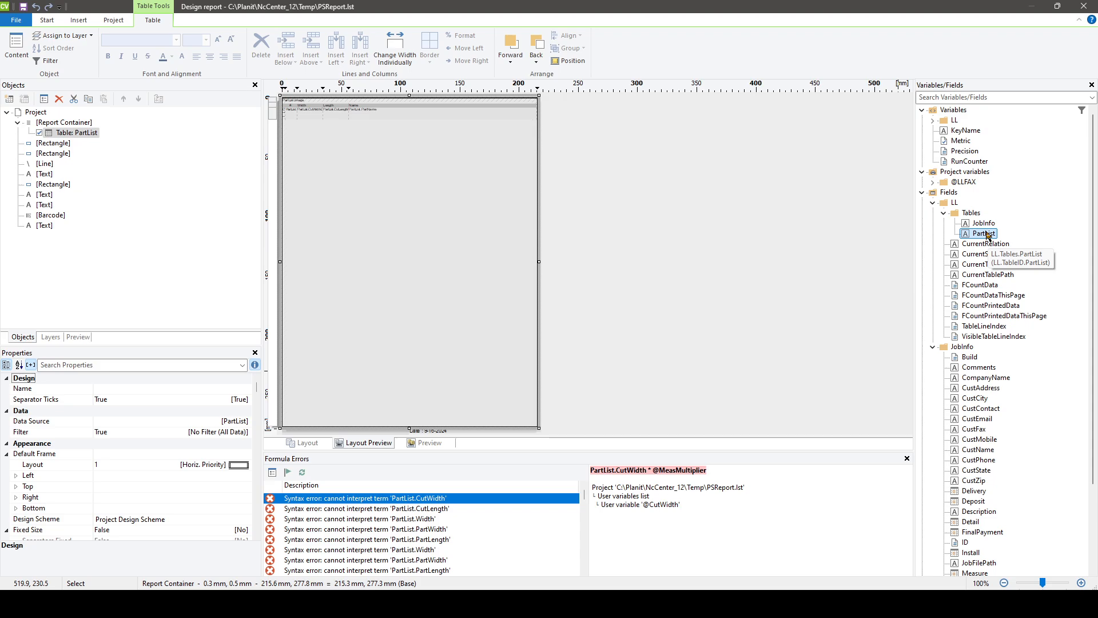
scroll(1001, 435, down, 4)
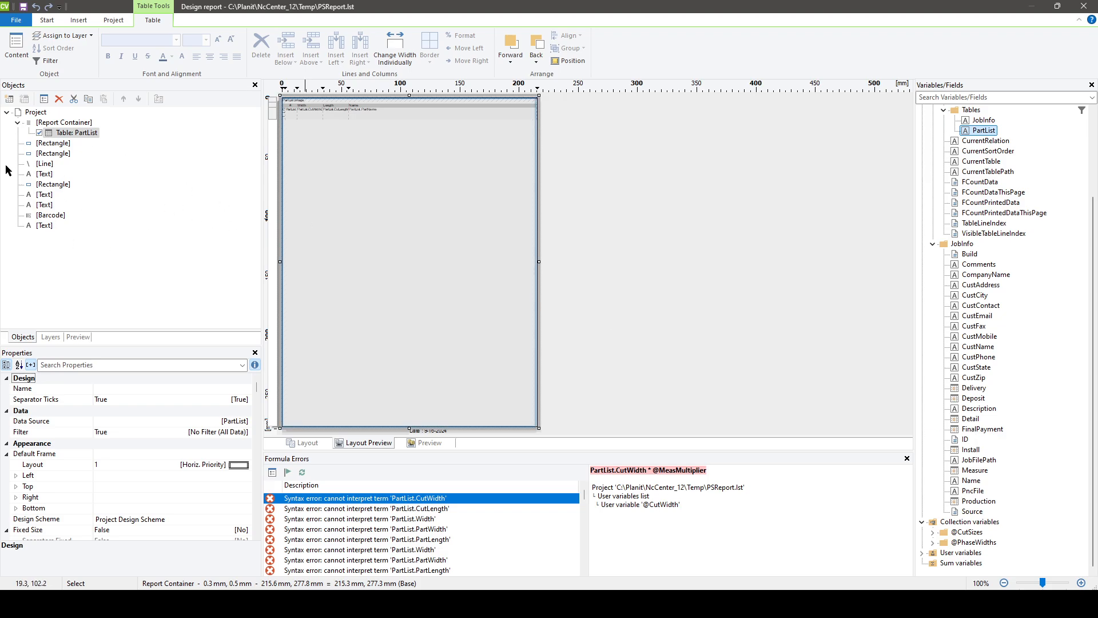
click(1079, 12)
Copy the Nest Cut List (Legacy) report under the title Material Summary Test.
scroll(259, 295, down, 3)
scroll(256, 246, up, 5)
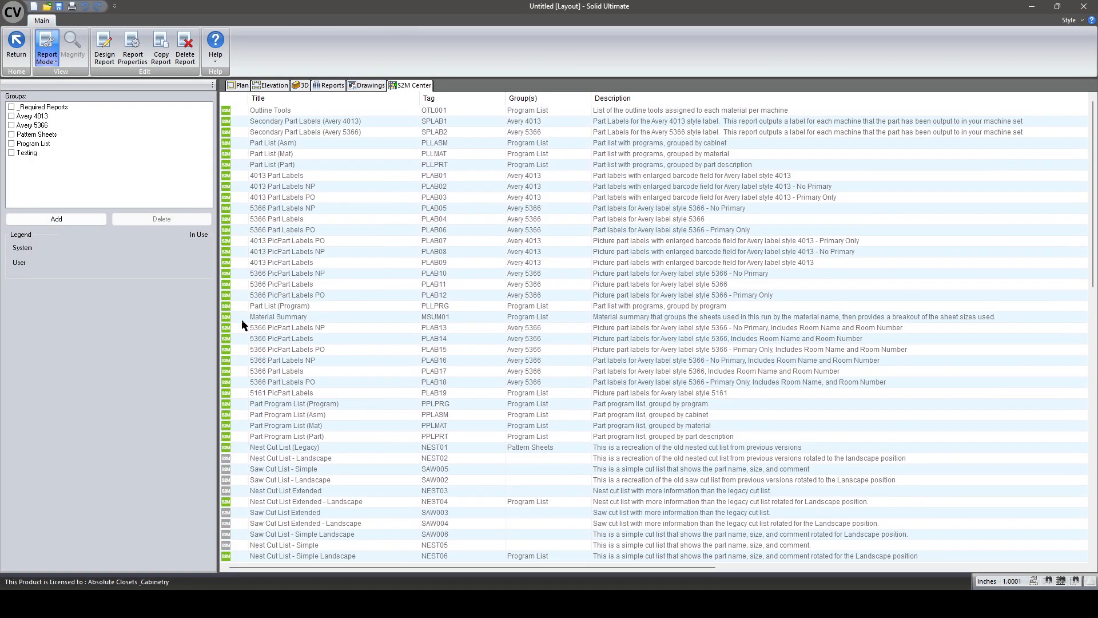
click(243, 448)
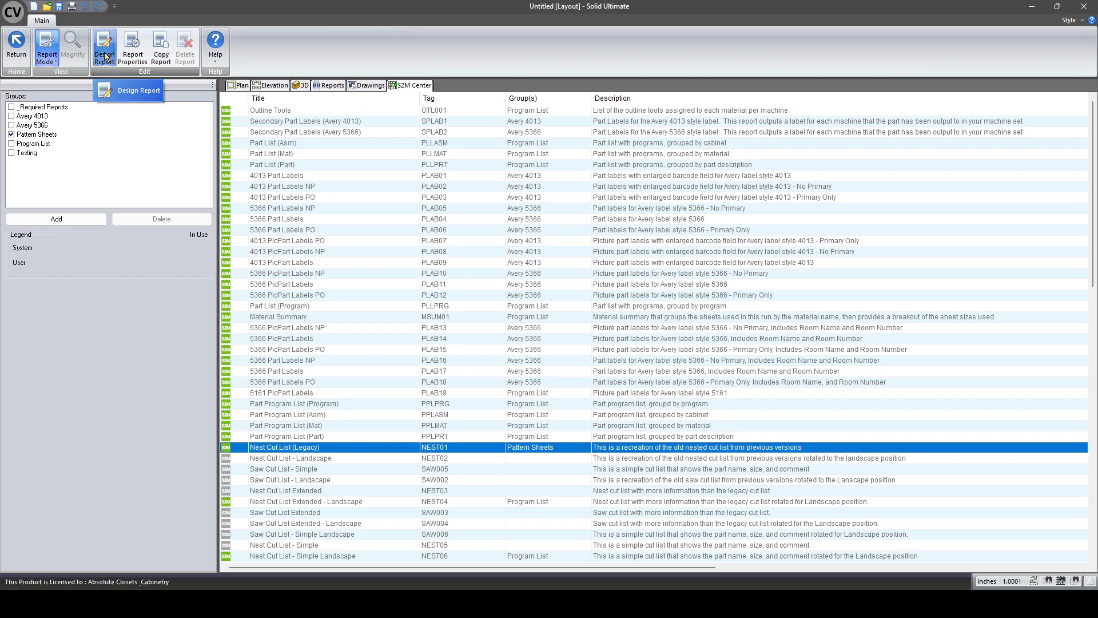
click(164, 53)
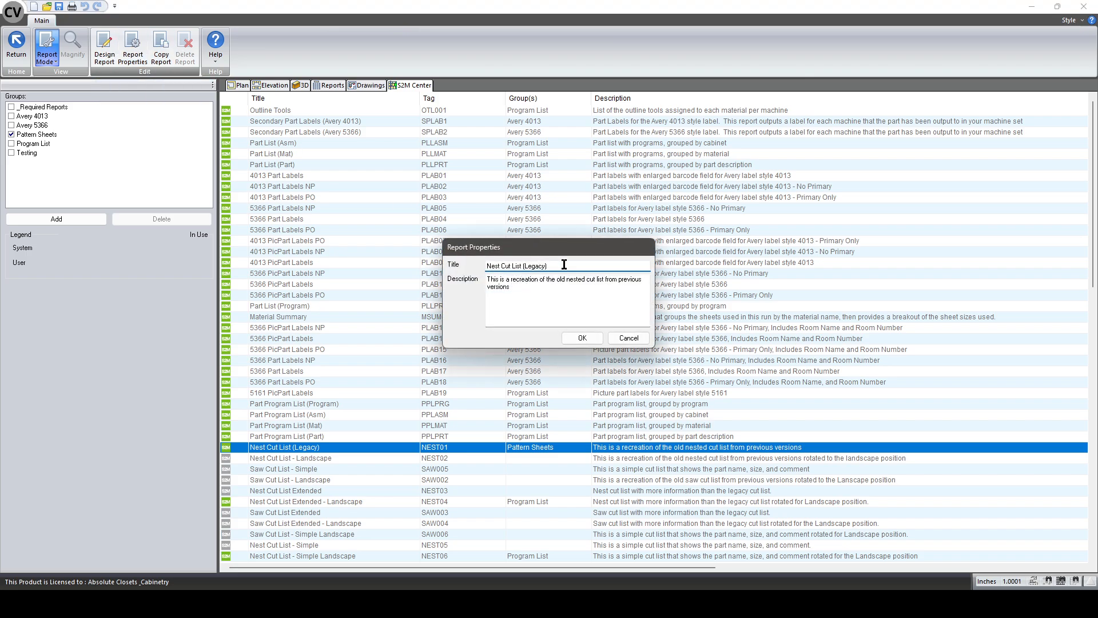
drag(564, 266, 412, 268)
text(MA)
key(Delete)
text(al Summary Test)
key(End)
click(579, 338)
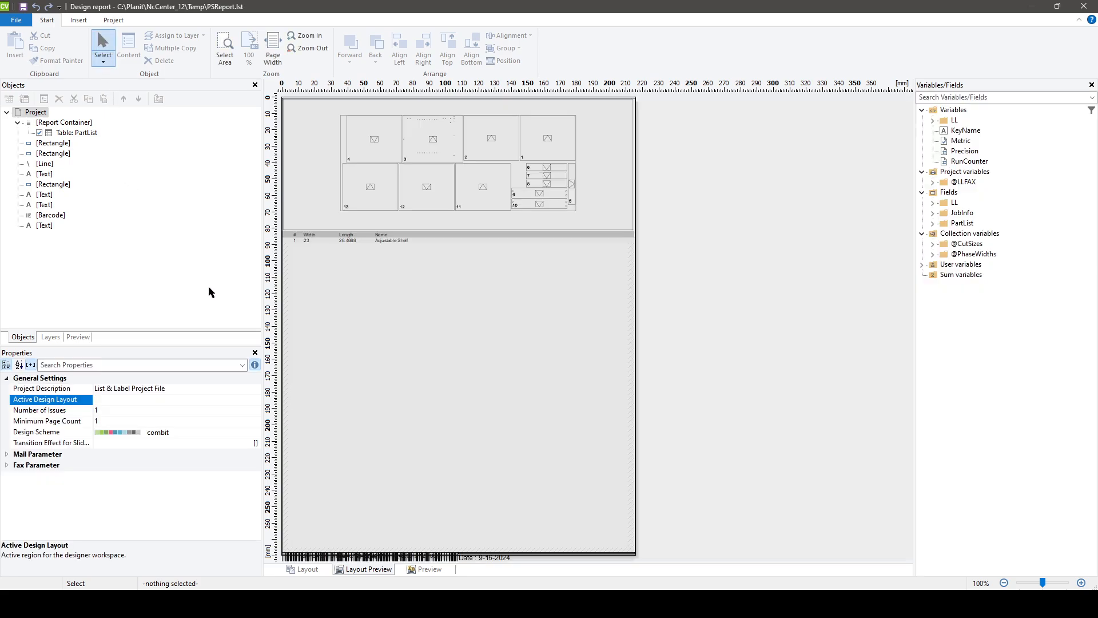
Examine the PartList table object's properties and the available PartList fields in the Material Summary Test design, and close the designer.
click(87, 134)
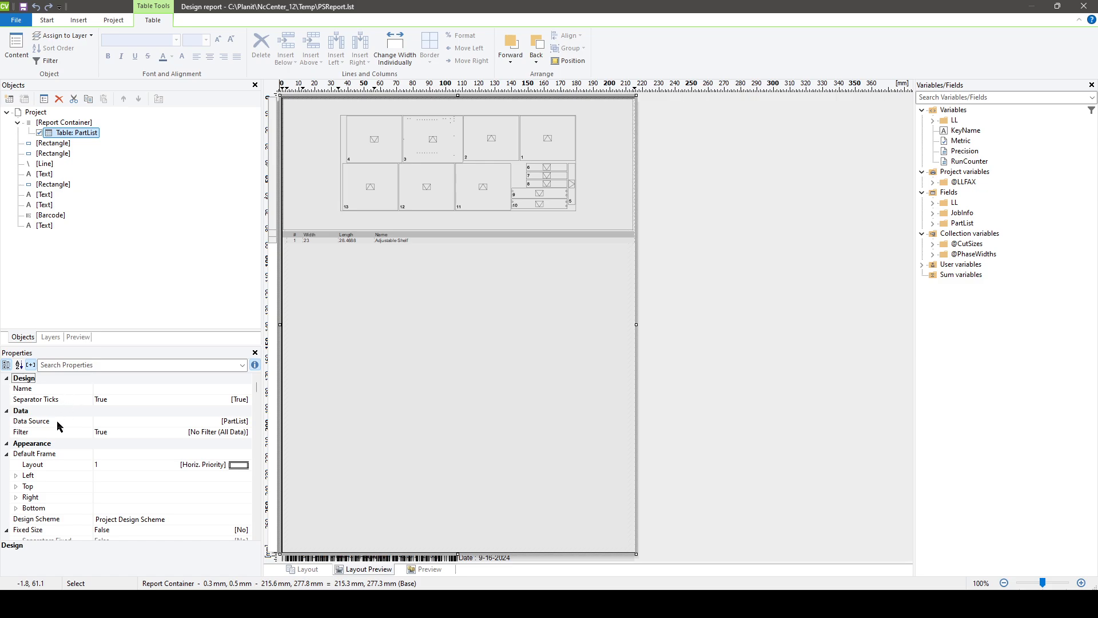
click(159, 509)
key(Down)
key(Down)
key(Down)
key(Down)
key(Down)
key(Down)
key(Down)
key(Down)
key(Down)
key(Down)
key(Down)
key(Down)
key(Down)
key(Down)
key(Down)
key(Down)
key(Down)
key(Down)
key(Down)
key(Down)
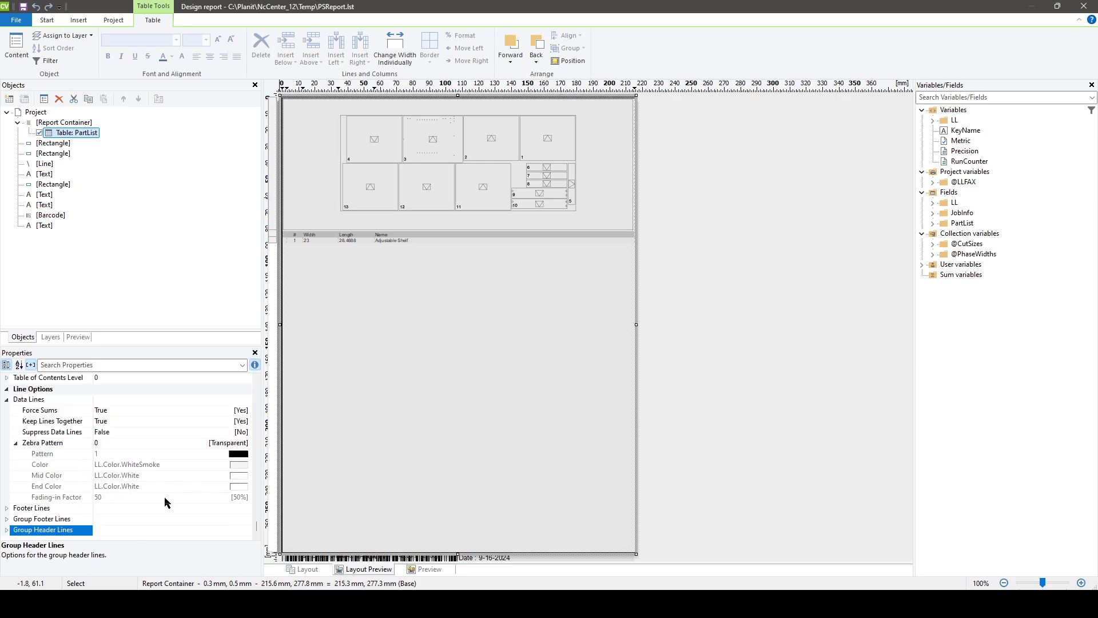
key(Home)
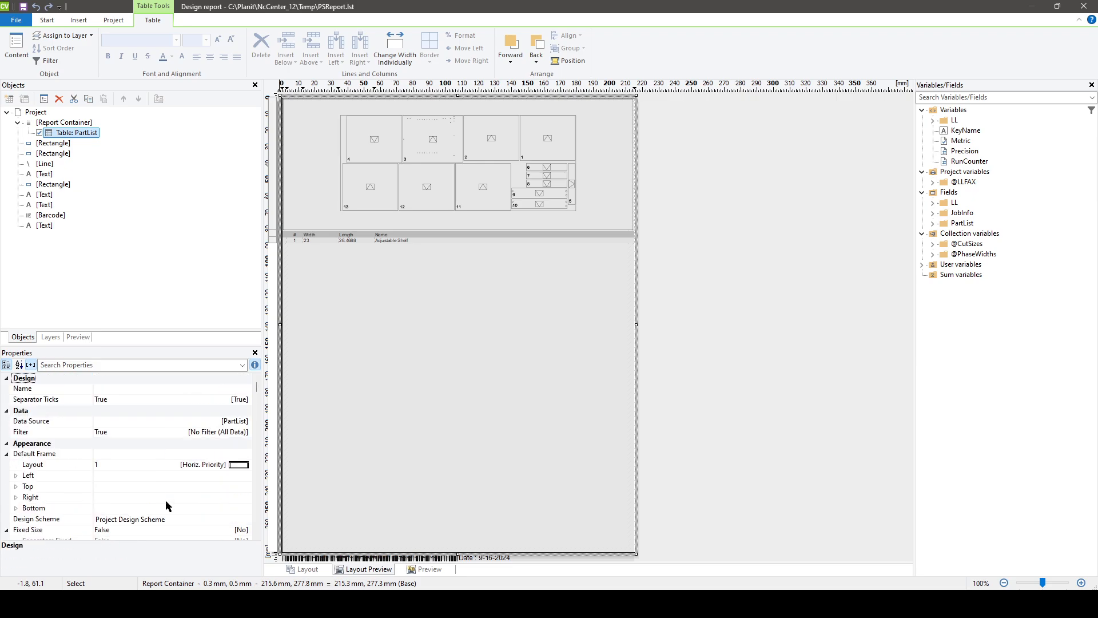
click(971, 223)
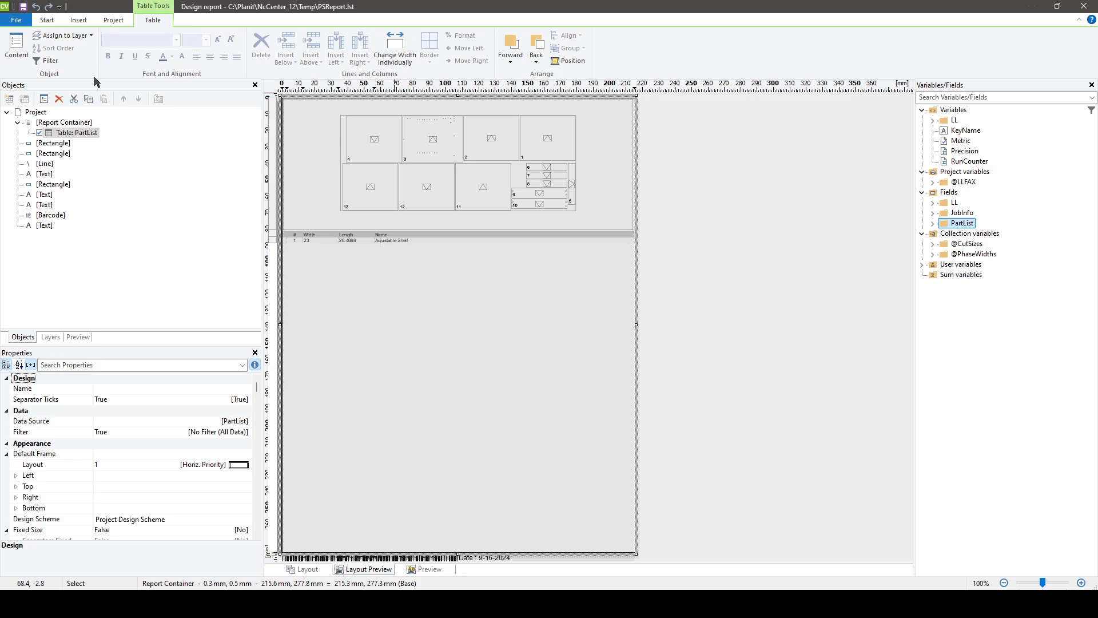
click(1090, 7)
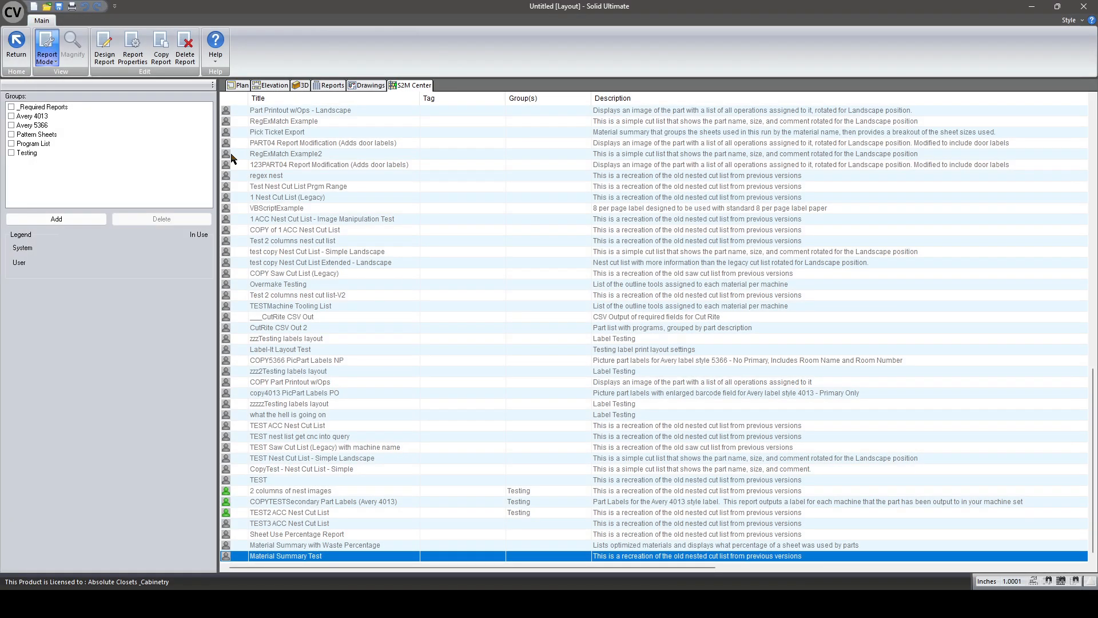
Inspect the PartList and JobInfo tables and the SheetCount import in the Material Summary Test report's properties.
click(106, 50)
click(17, 171)
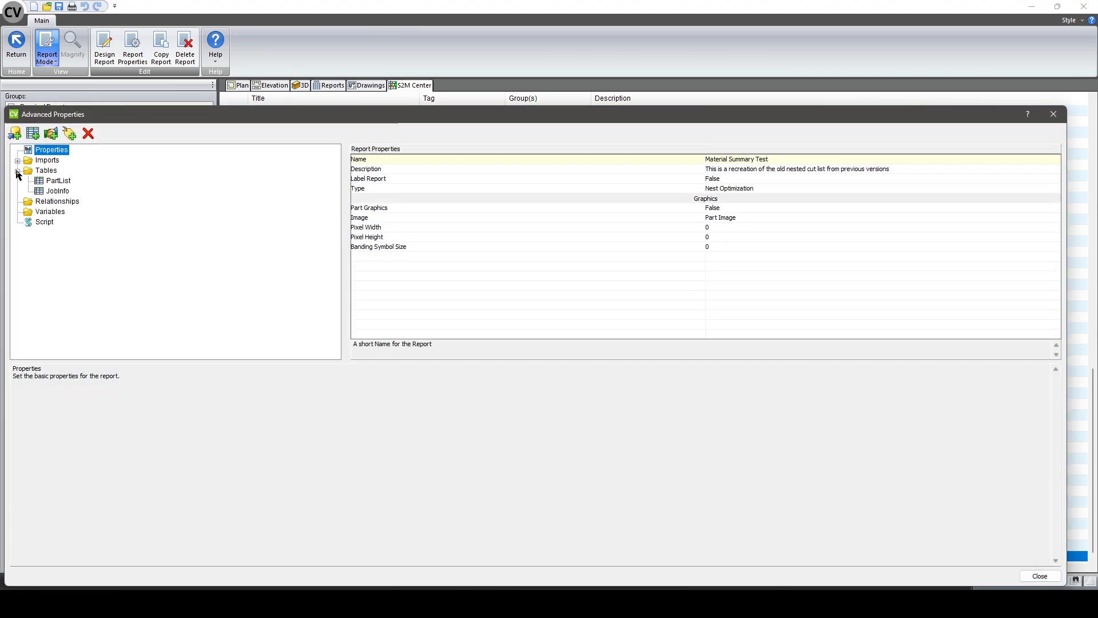
click(58, 181)
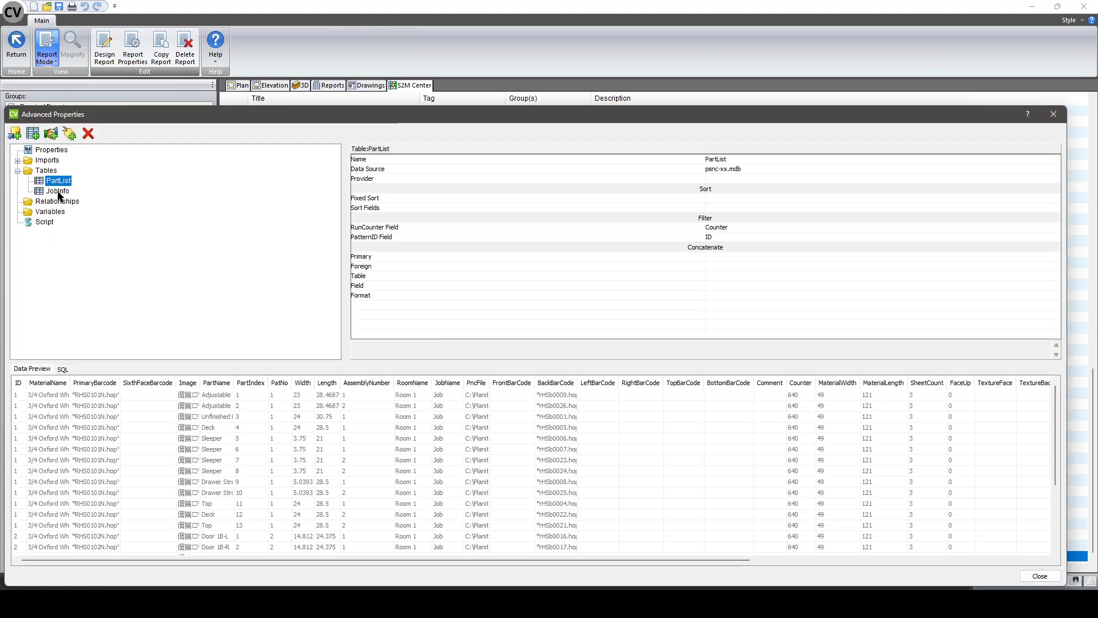
click(59, 194)
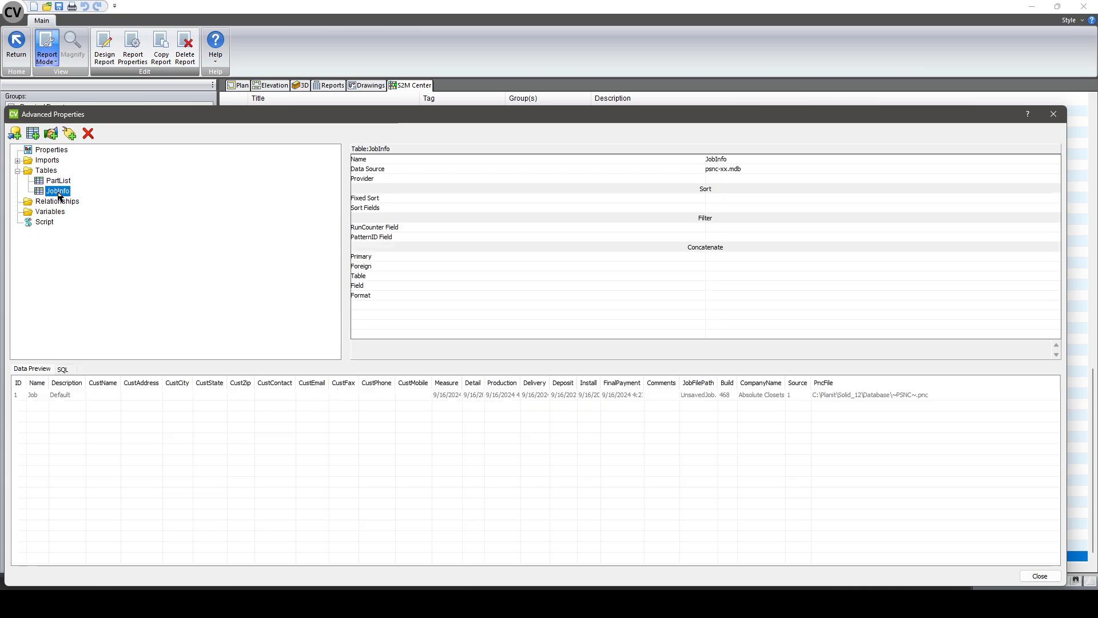
click(48, 161)
click(18, 161)
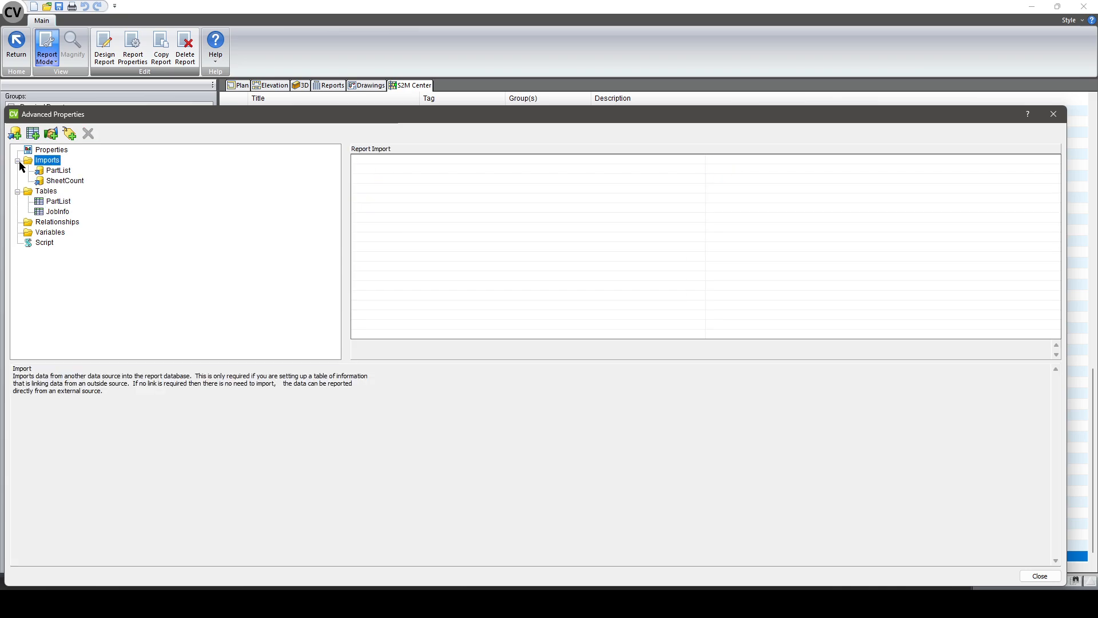
click(62, 181)
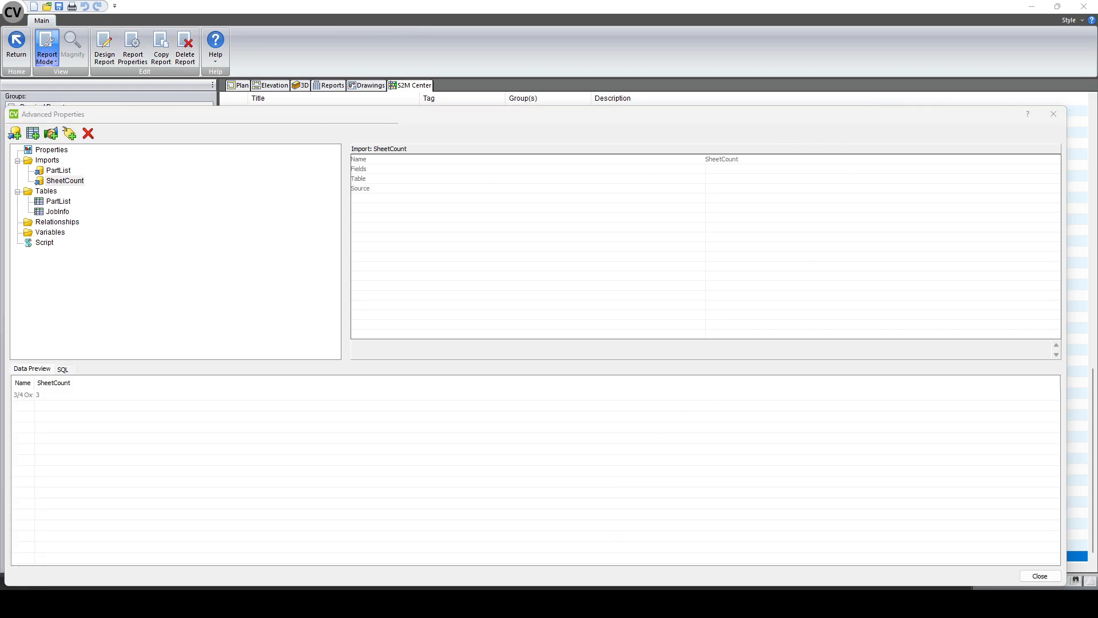
Open the Material Summary with Waste Percentage design and review the PartList table's data line contents.
click(1037, 575)
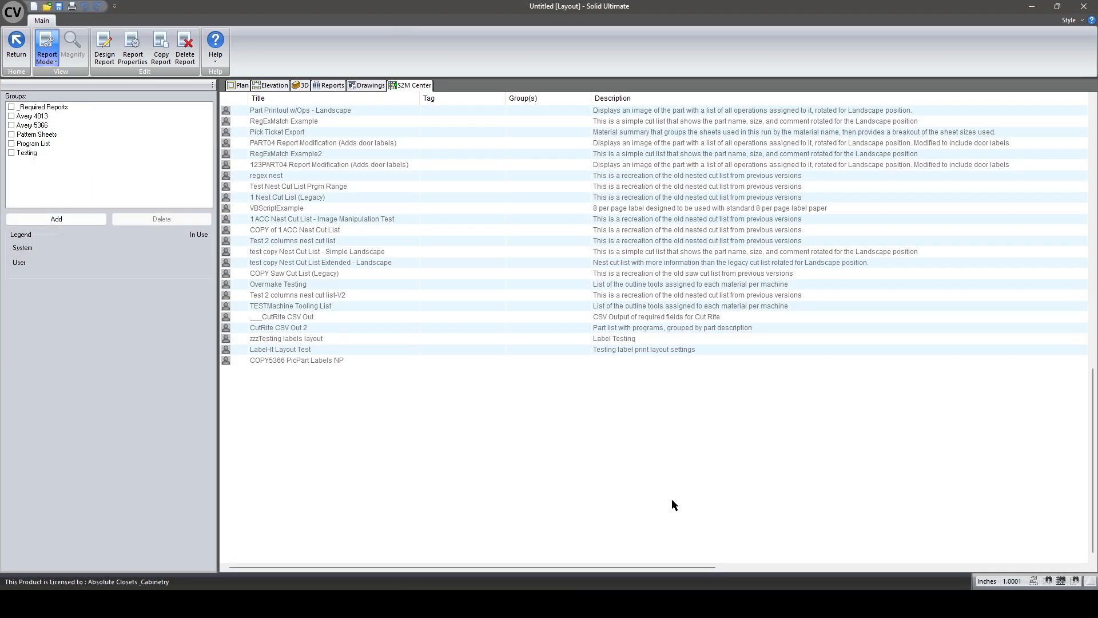
click(282, 546)
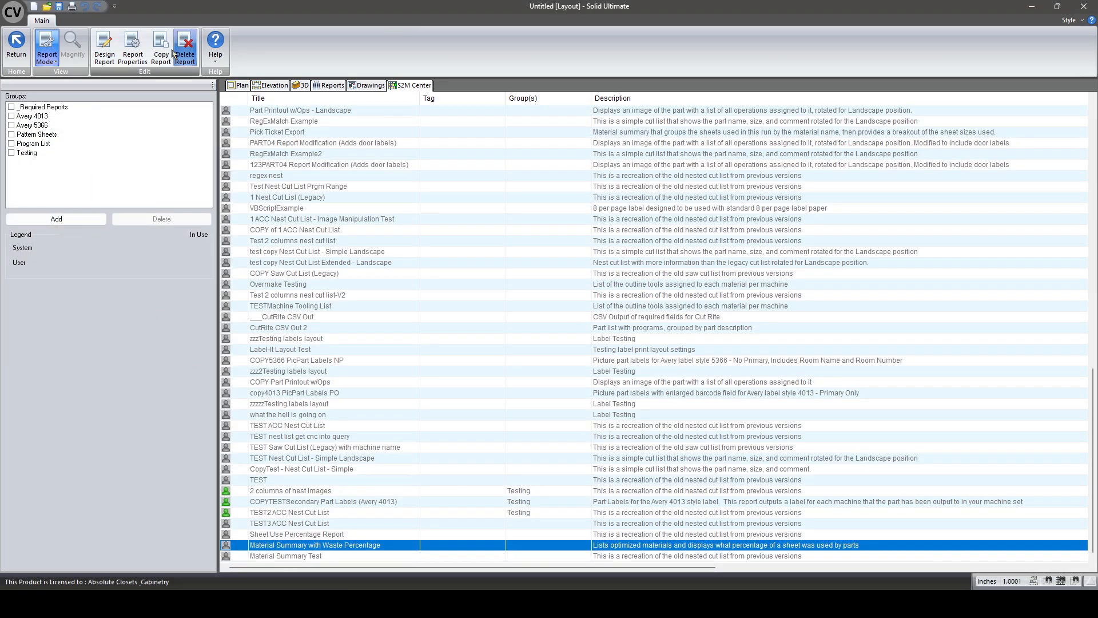
click(104, 51)
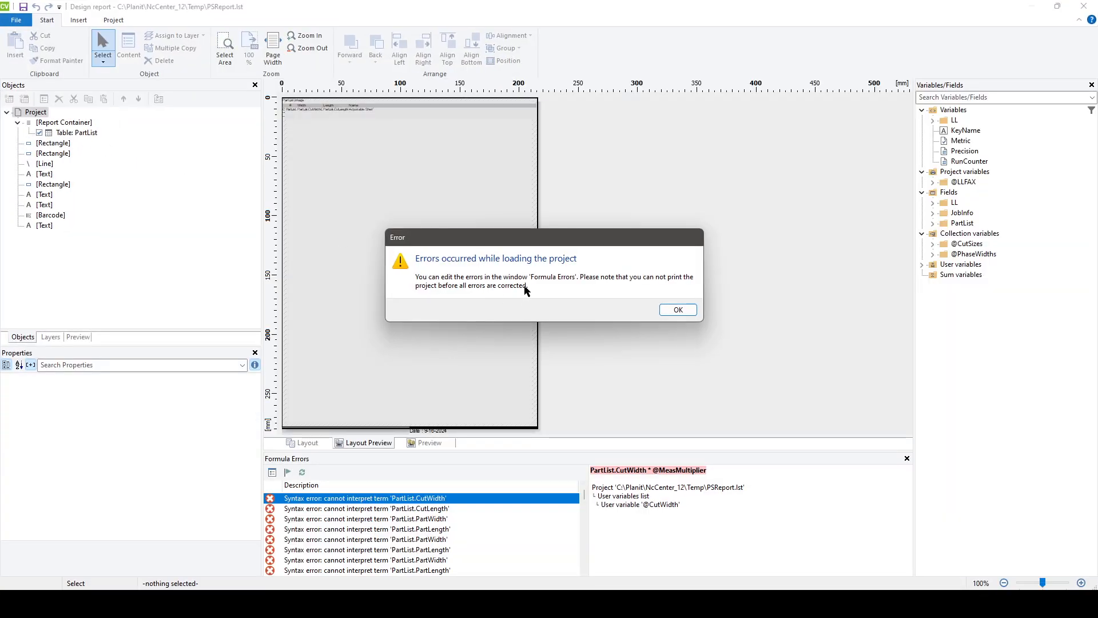
click(678, 309)
click(75, 133)
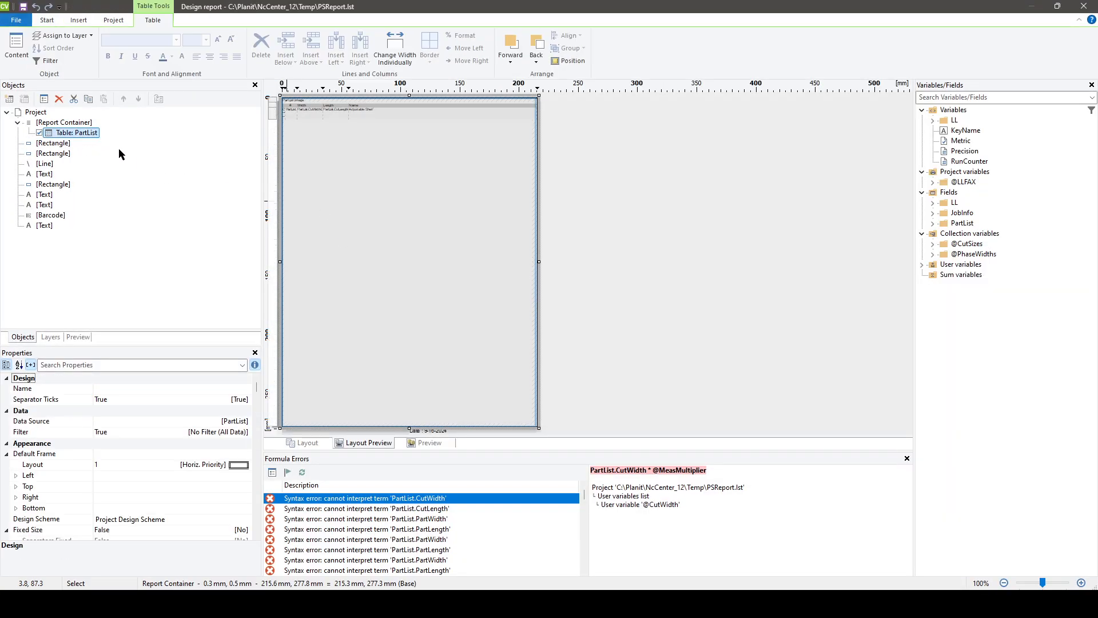
double_click(87, 135)
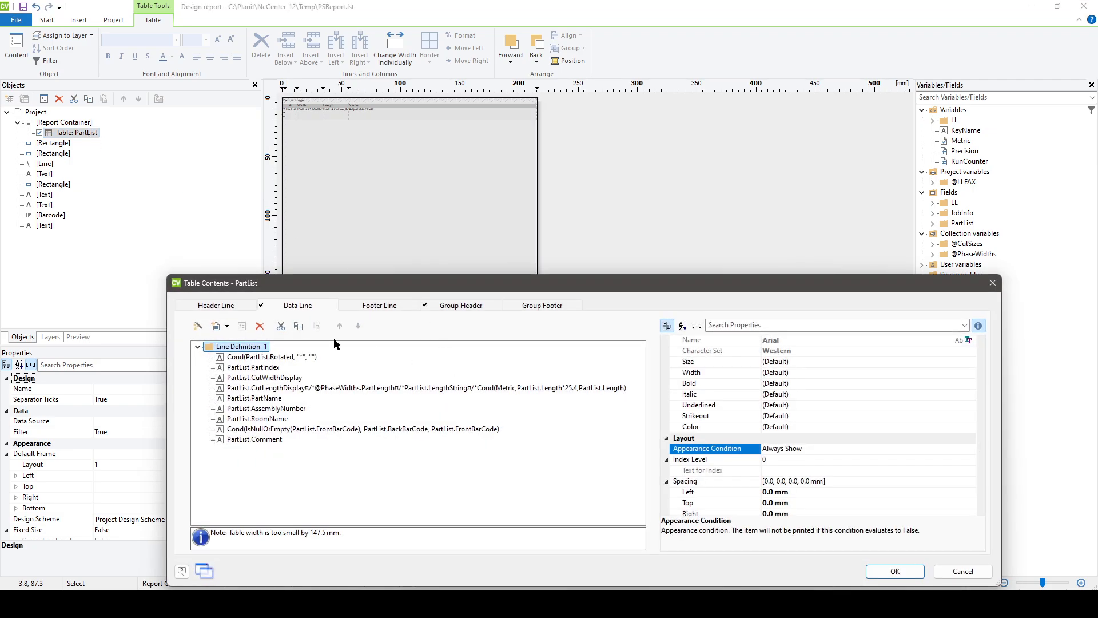
click(993, 285)
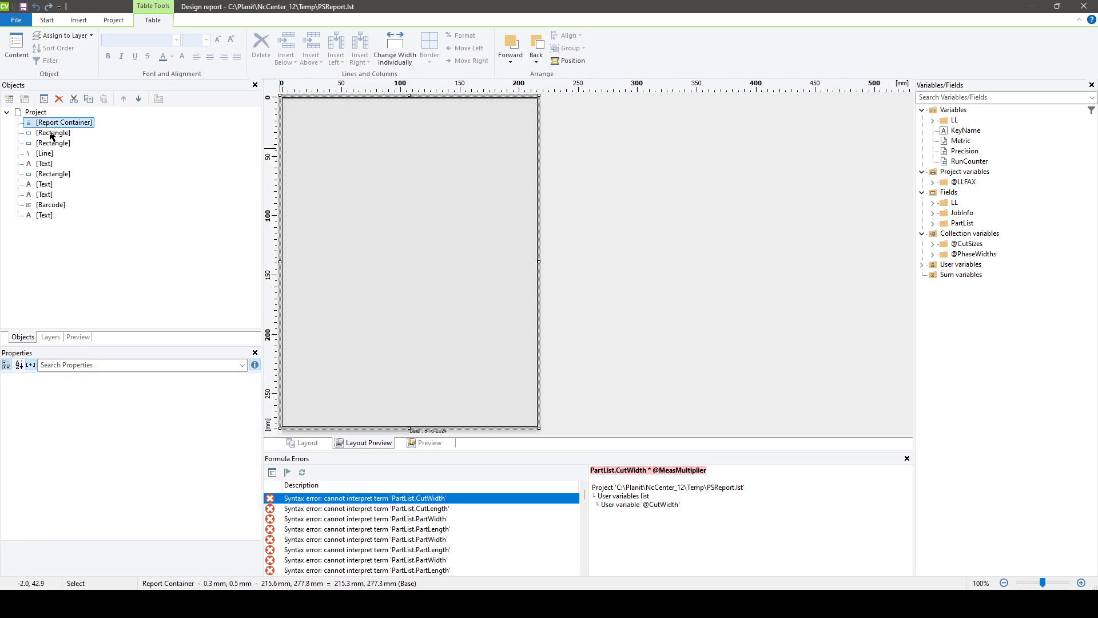
Delete the rectangles, line, text objects and barcode from the report design, keeping only the report container.
click(50, 133)
key(Delete)
click(50, 140)
key(Delete)
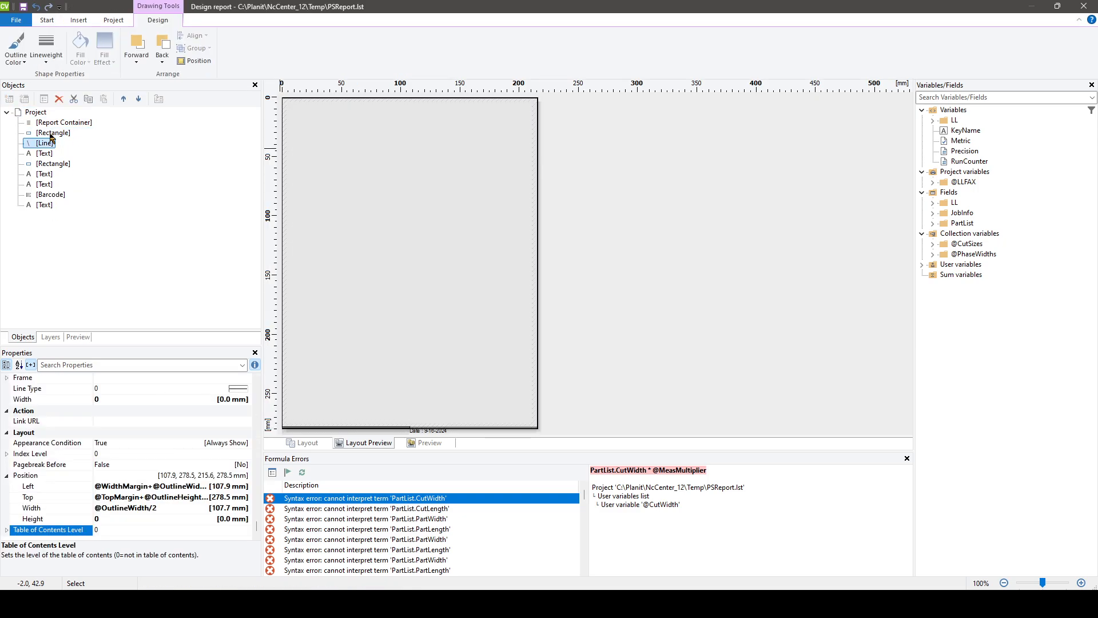
key(Delete)
click(50, 134)
key(Delete)
click(46, 141)
key(Delete)
click(46, 133)
key(Delete)
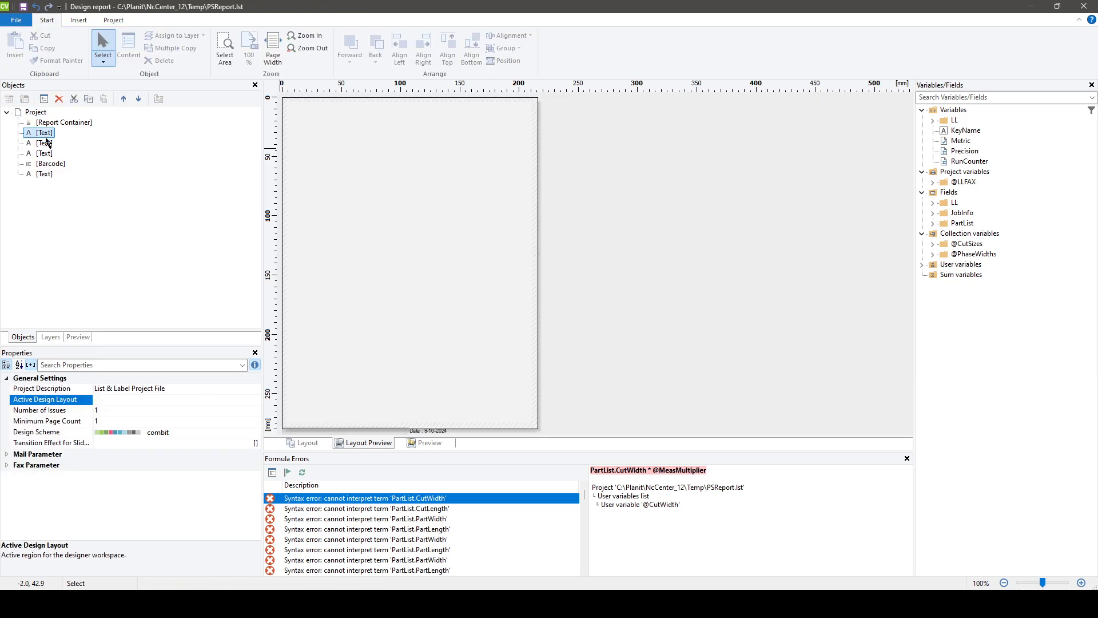
click(48, 138)
key(Delete)
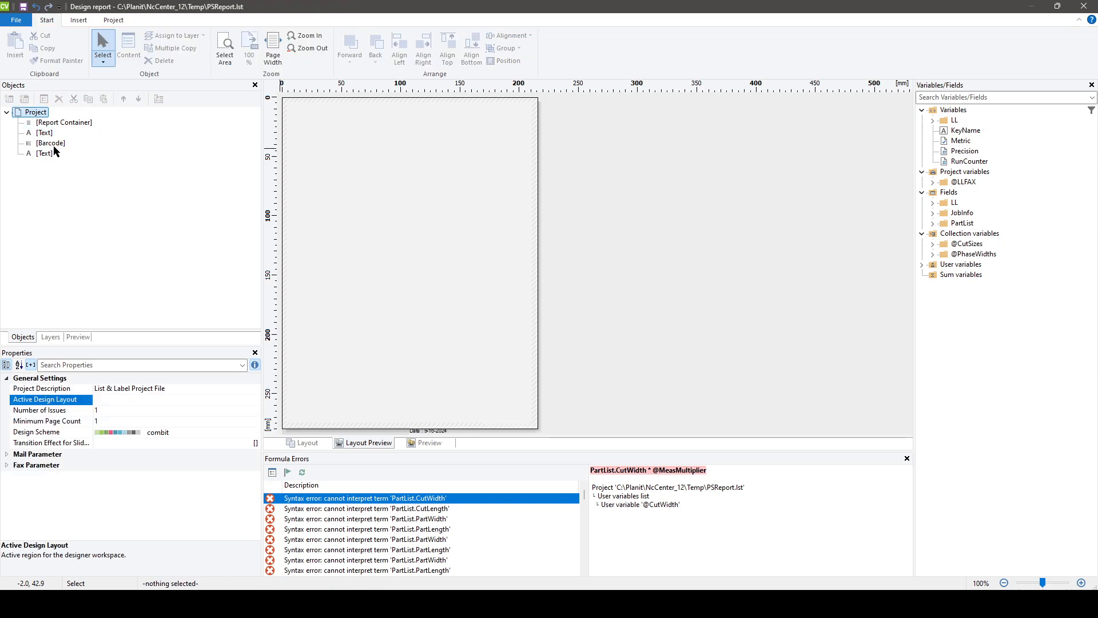
click(44, 133)
key(Delete)
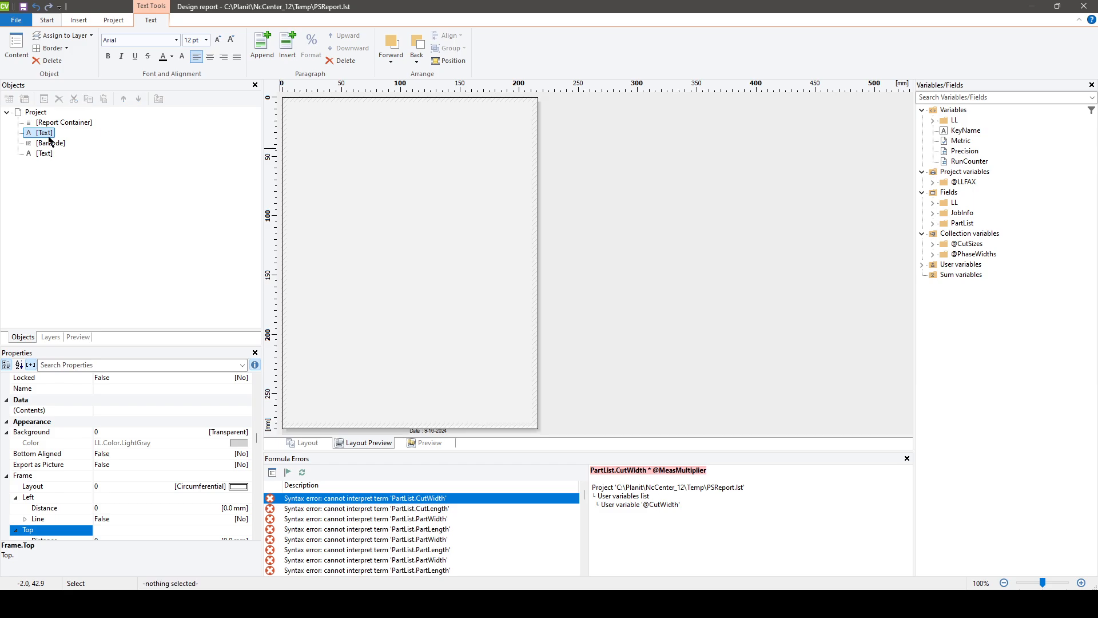
click(50, 134)
key(Delete)
click(45, 134)
key(Delete)
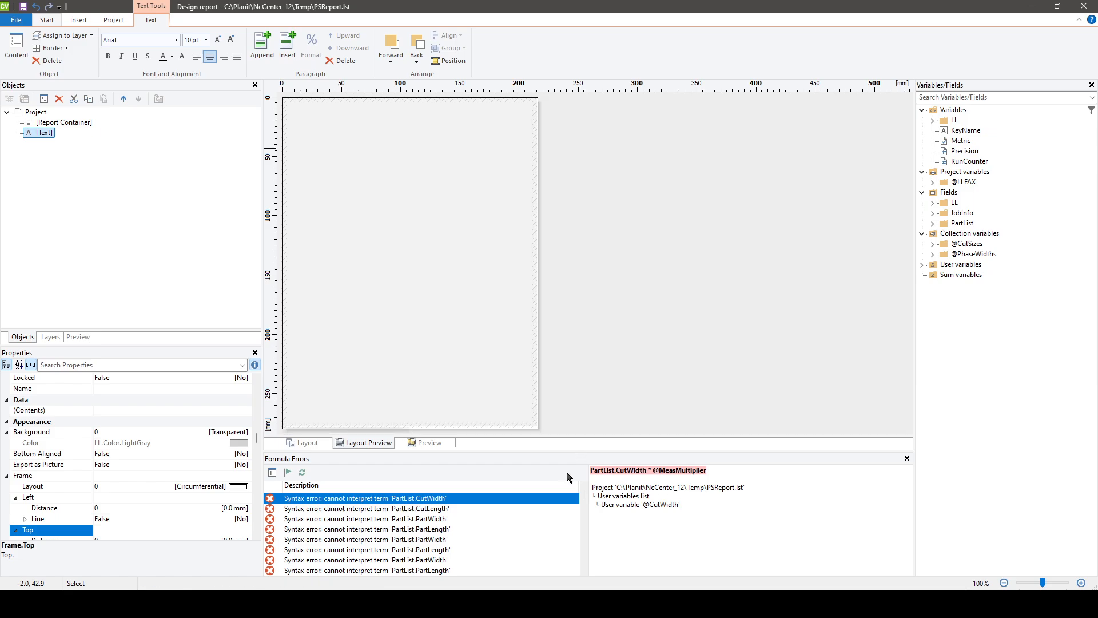
List the PartList fields, refresh the formula errors while saving the layout changes, and close the designer.
click(962, 223)
click(933, 223)
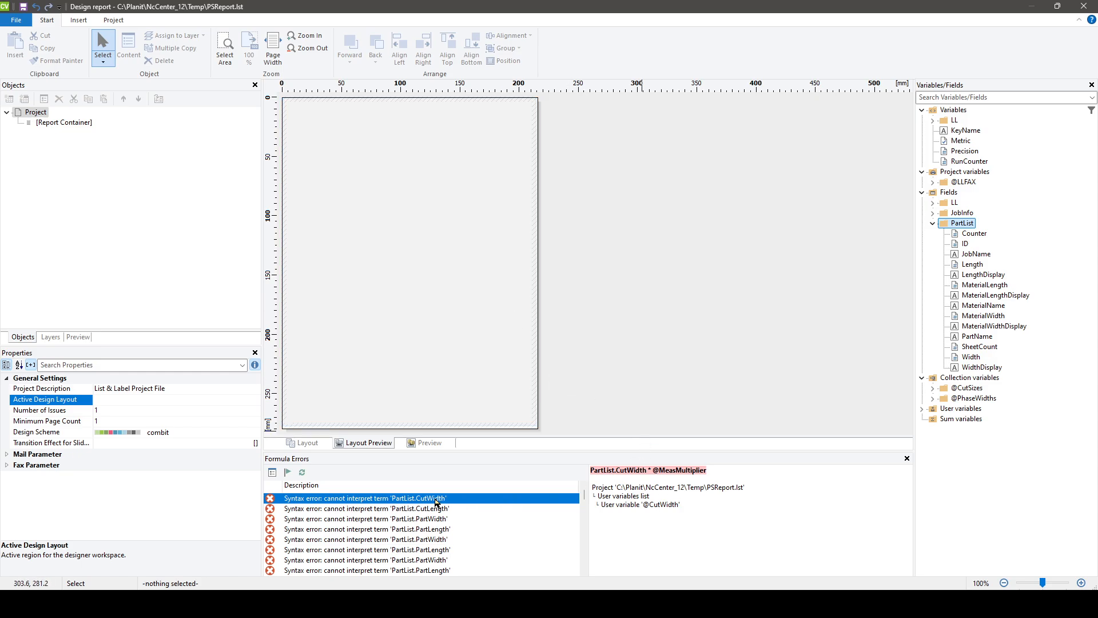
click(301, 473)
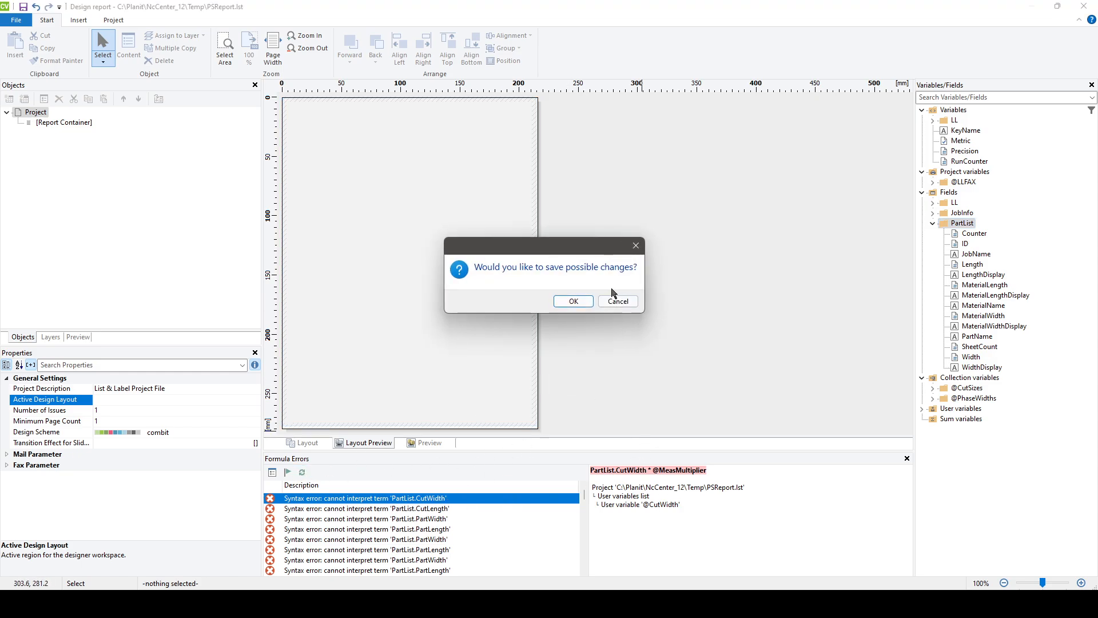
click(578, 301)
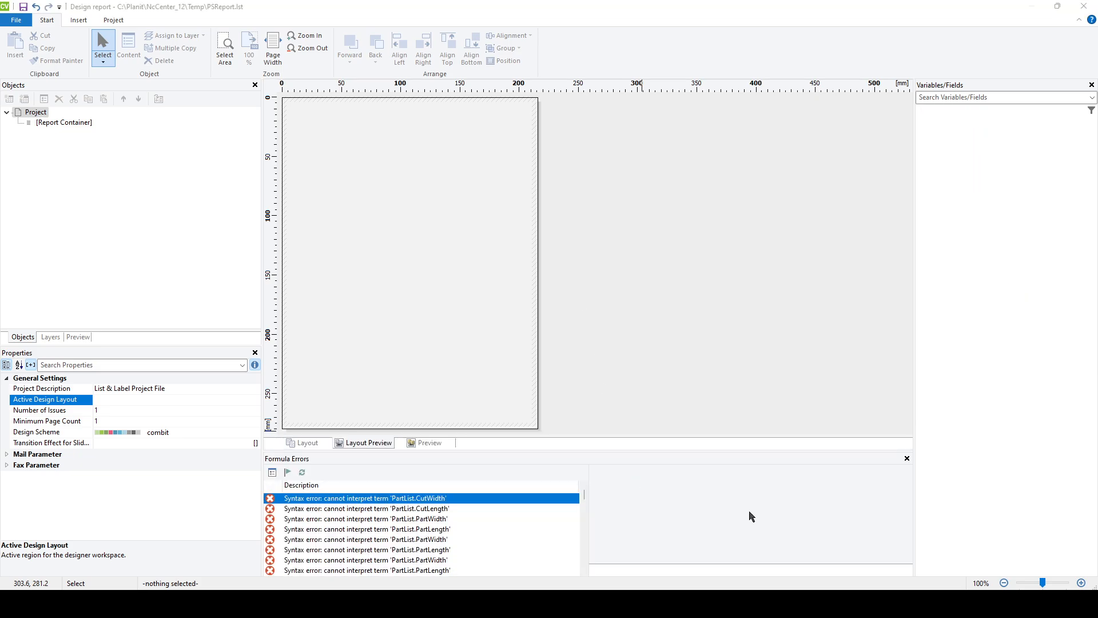
click(682, 310)
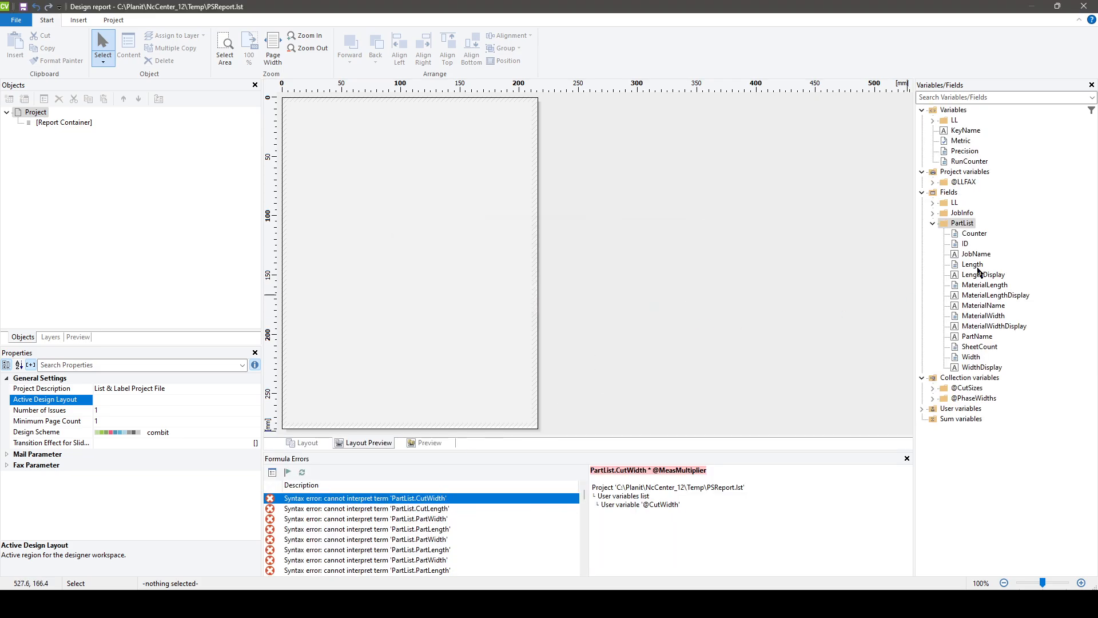
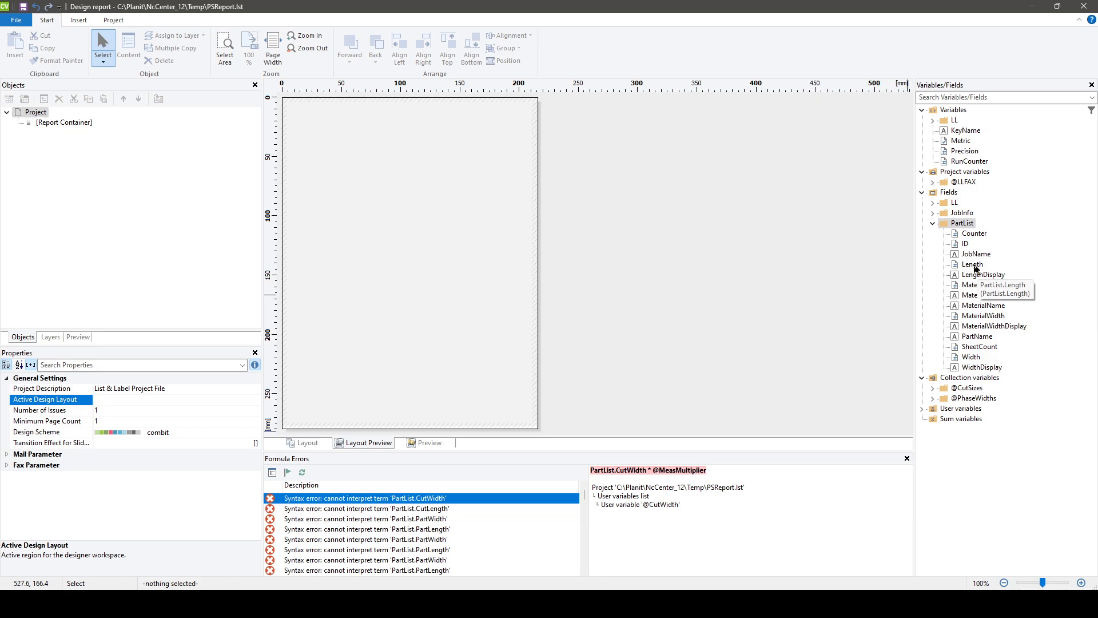
click(1084, 7)
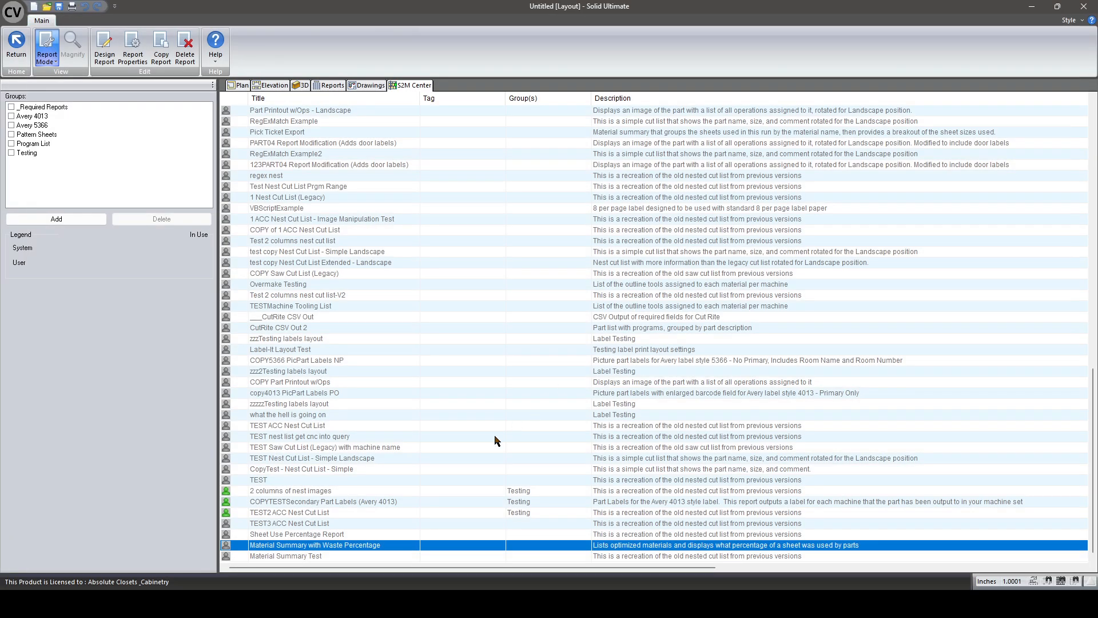
Reopen the Material Summary with Waste Percentage design, check the length-related PartList fields, and close the designer.
click(275, 557)
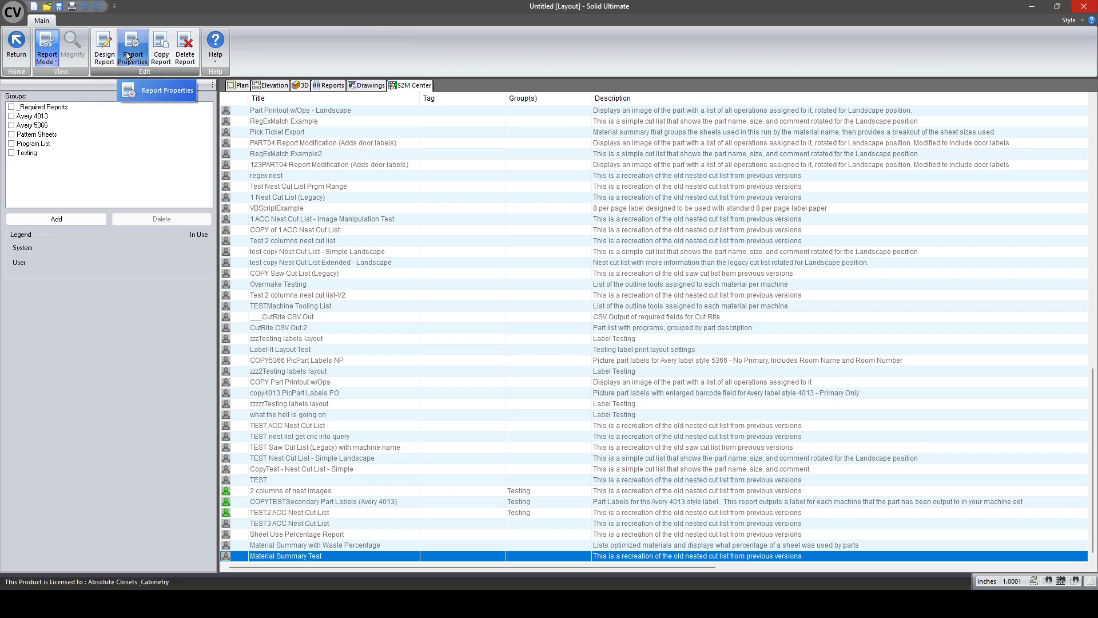
click(243, 546)
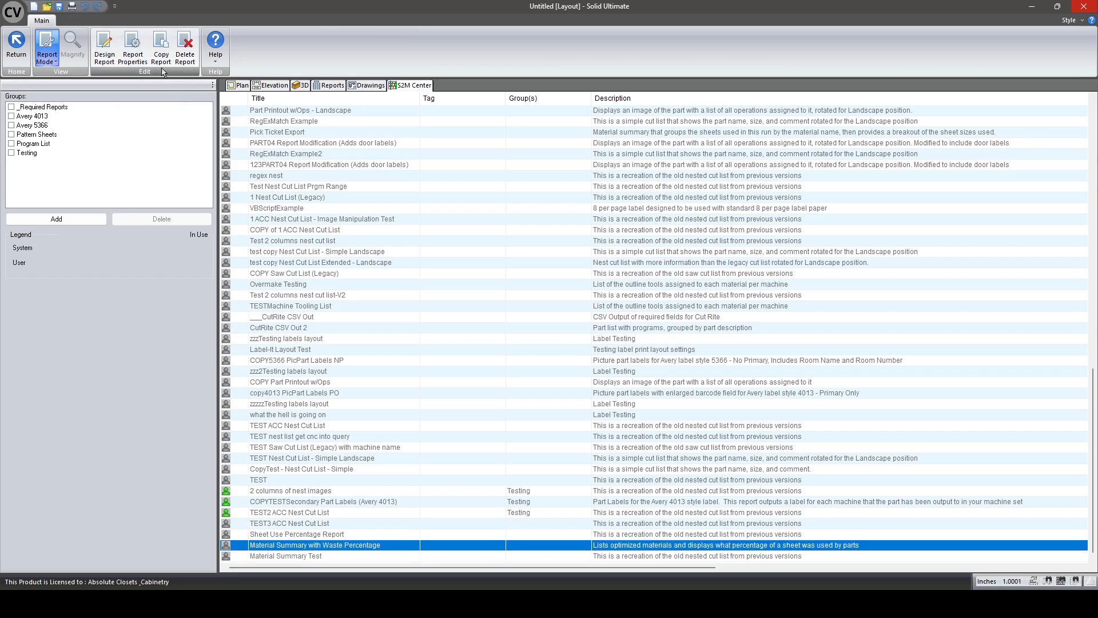
click(104, 48)
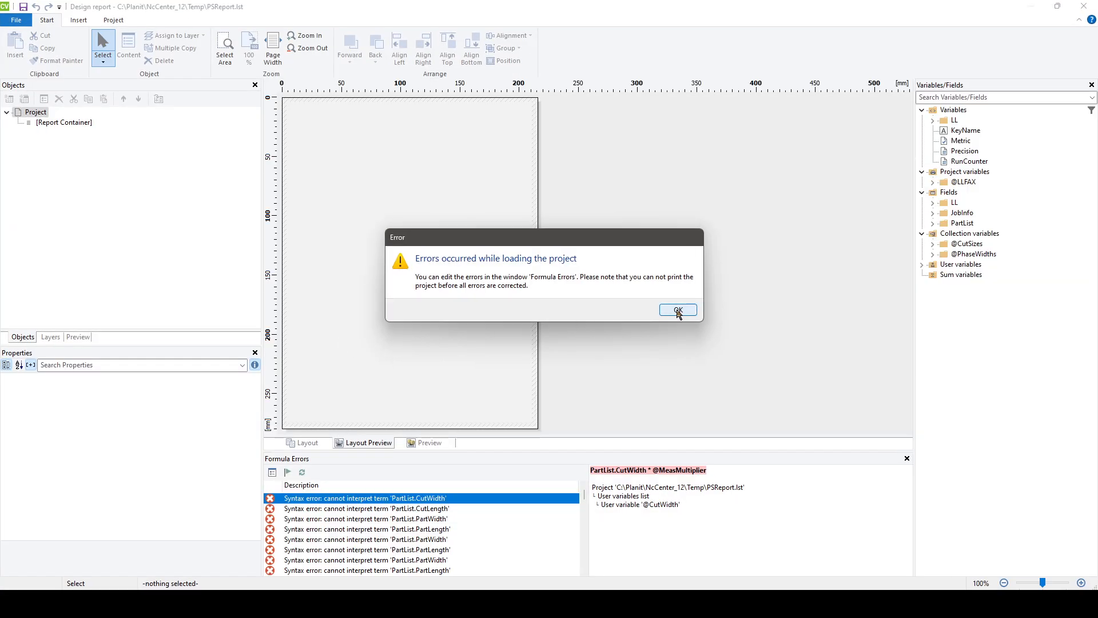
click(677, 311)
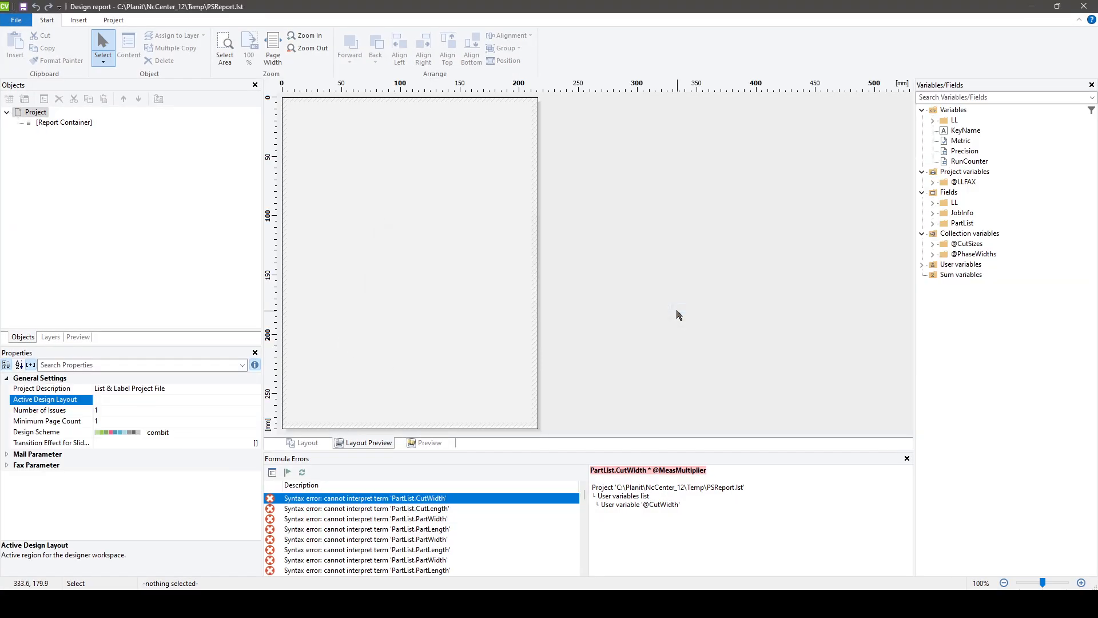
click(933, 223)
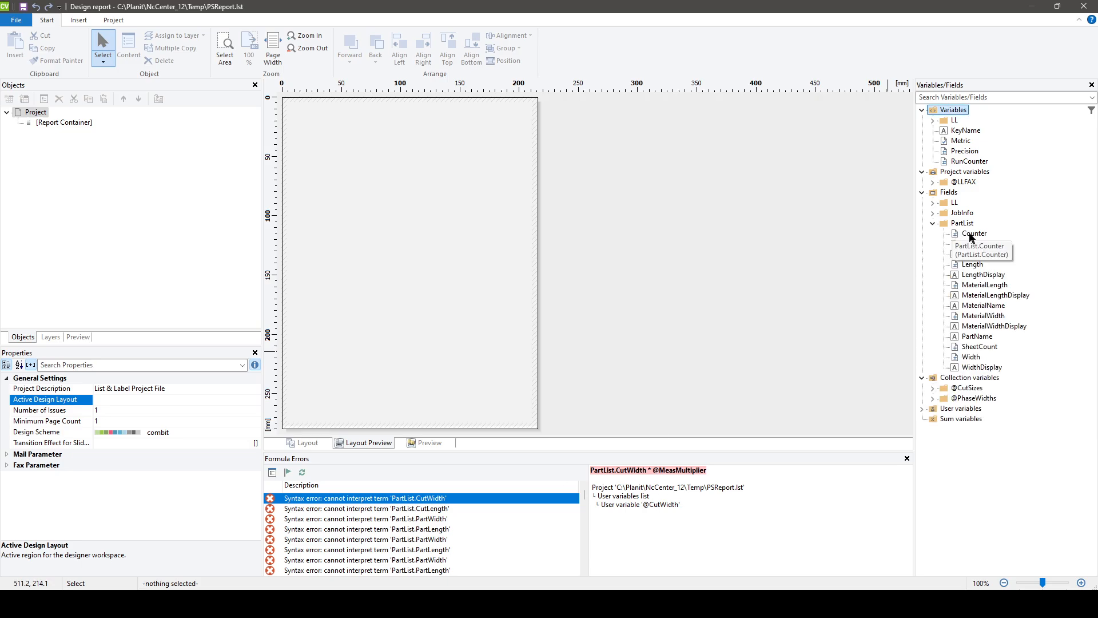
click(974, 284)
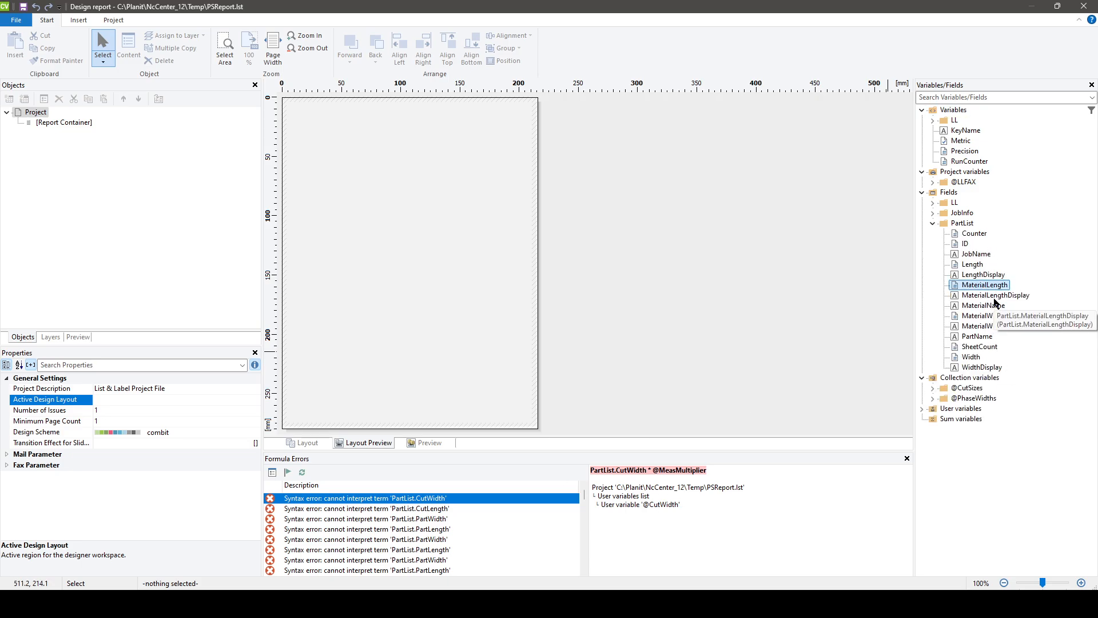
click(989, 278)
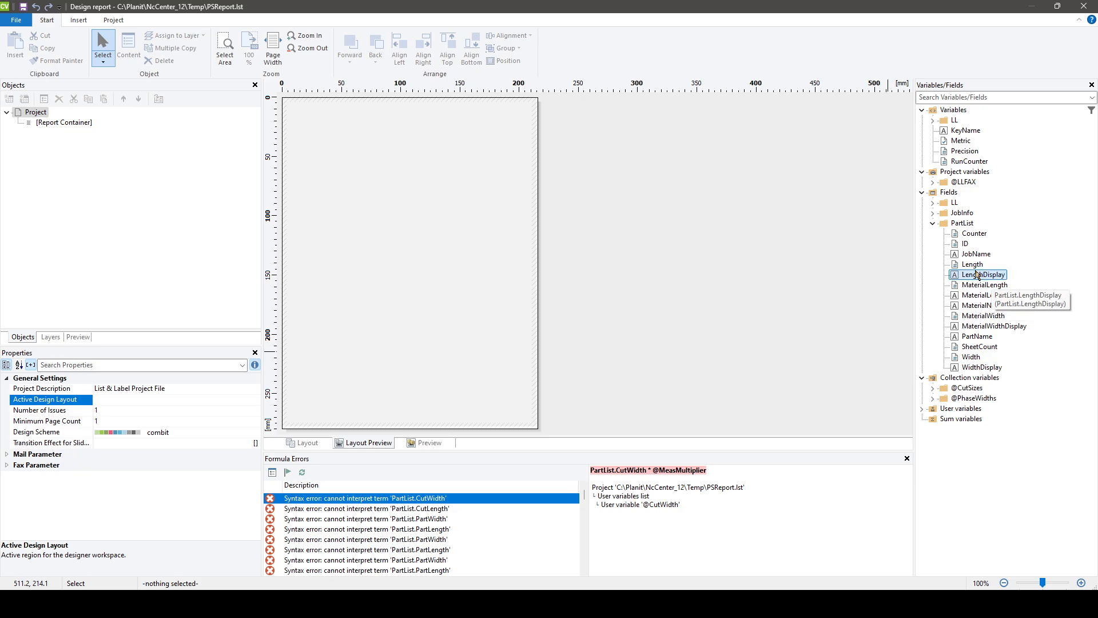
click(975, 266)
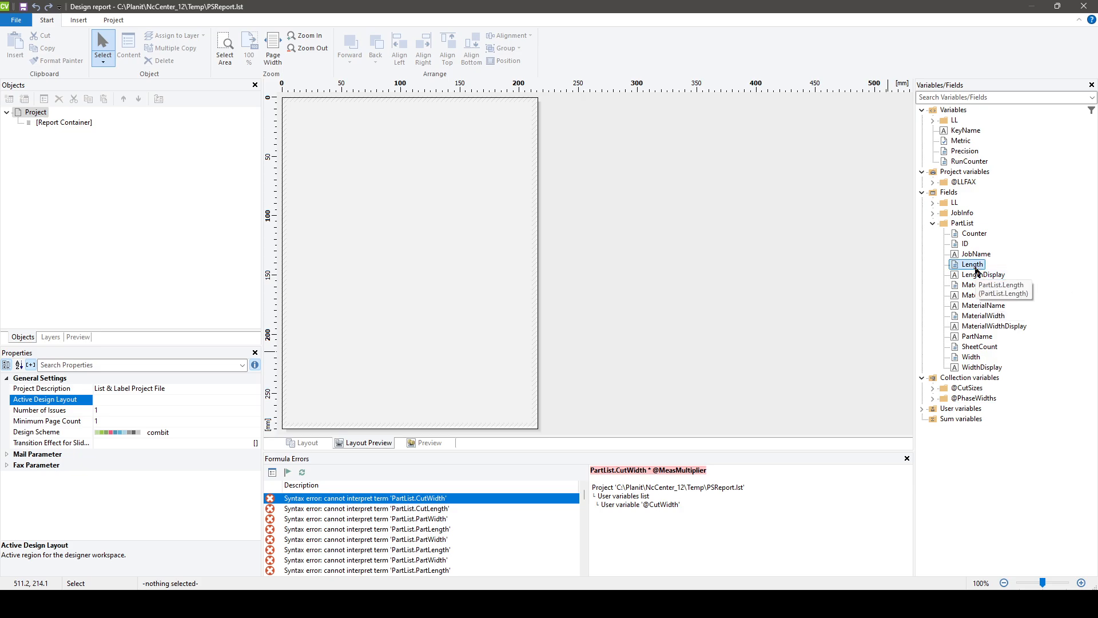
click(1082, 8)
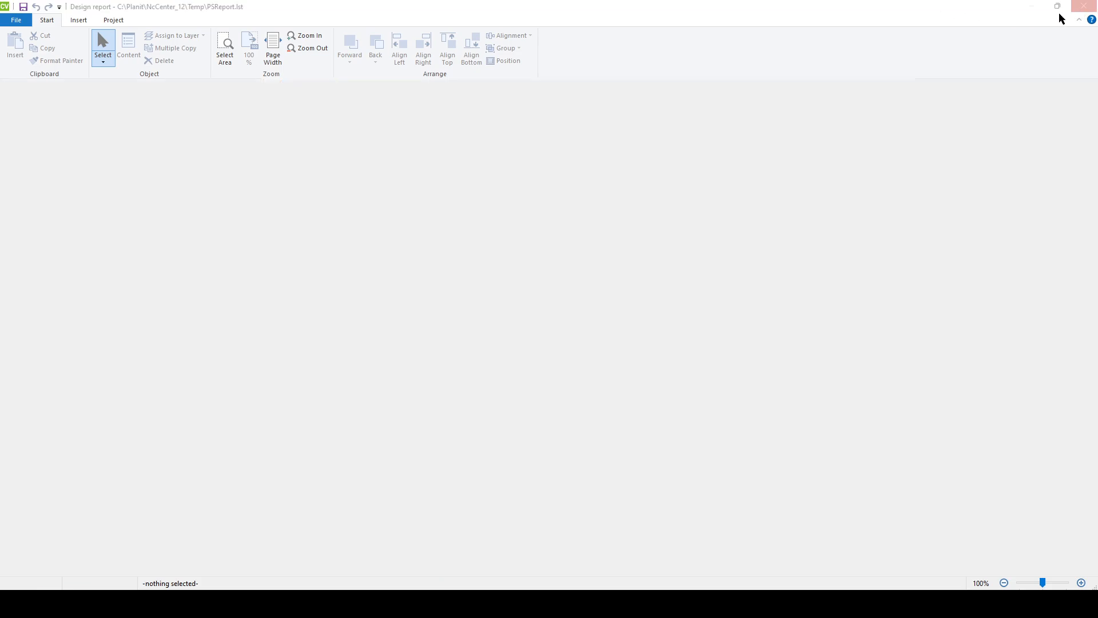
Examine the PartList table's data and the PartList import's data preview and SQL in the report's properties, and close them.
click(133, 51)
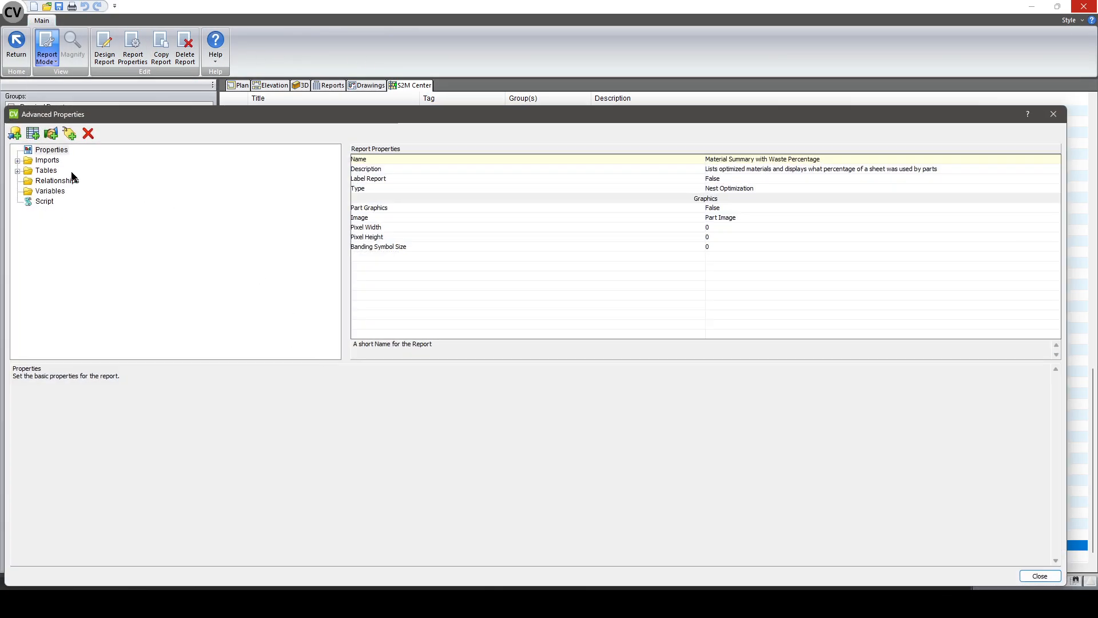
click(18, 171)
click(59, 181)
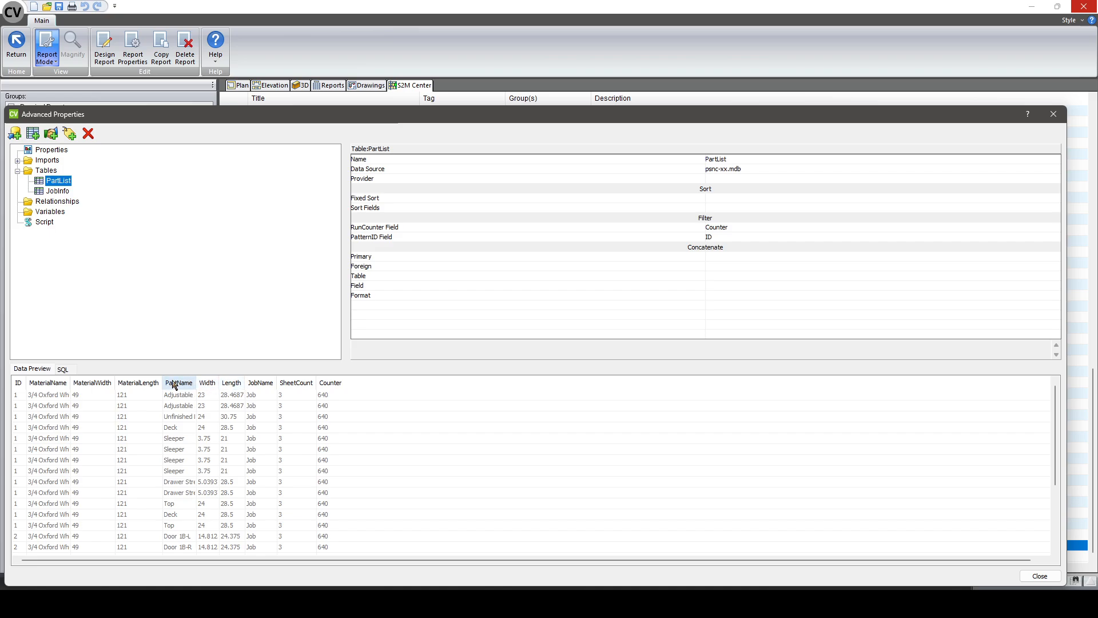
click(63, 370)
click(41, 370)
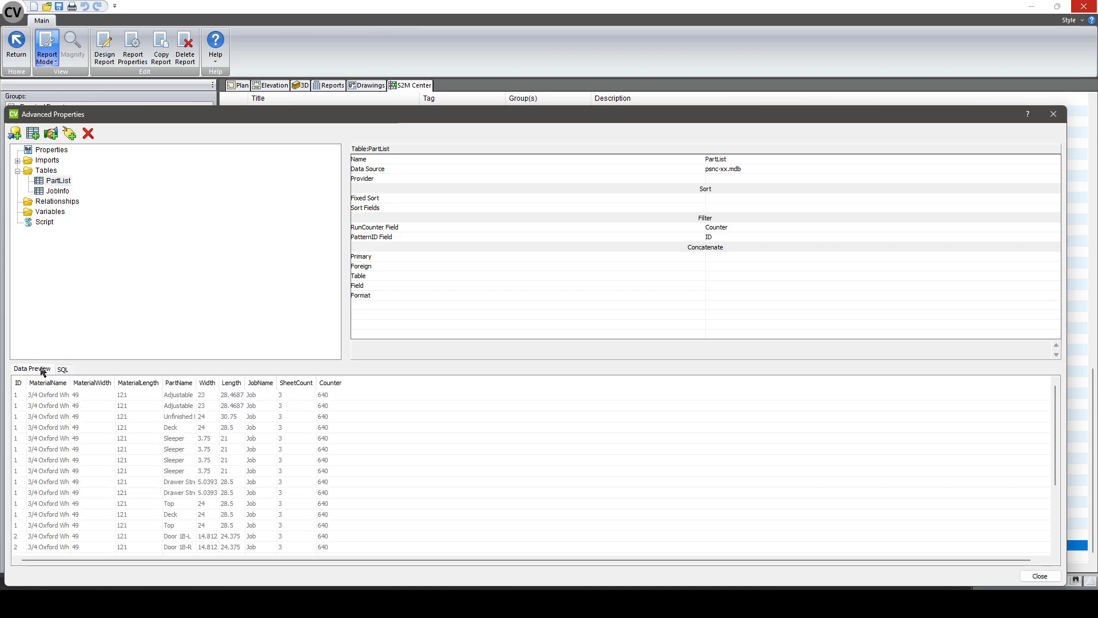
click(51, 161)
click(17, 161)
click(57, 171)
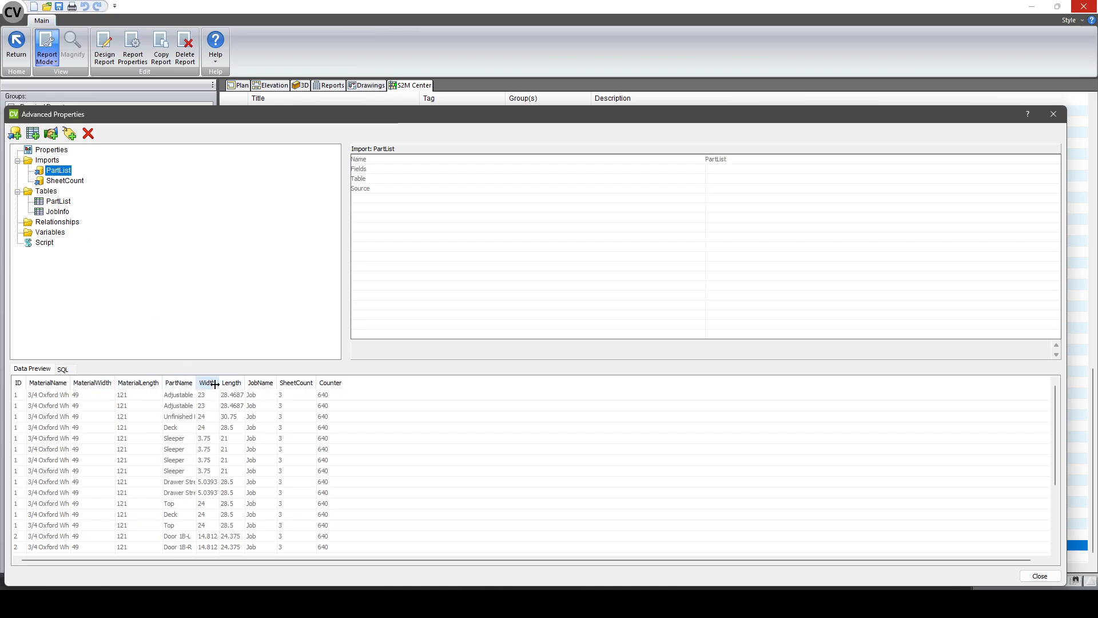
click(63, 369)
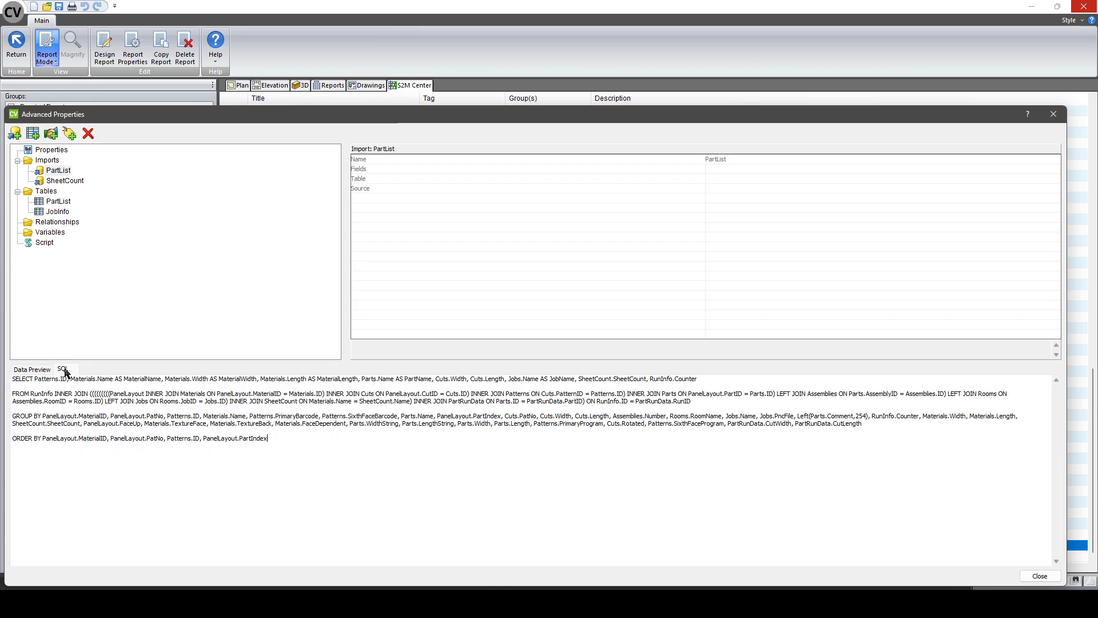
click(30, 370)
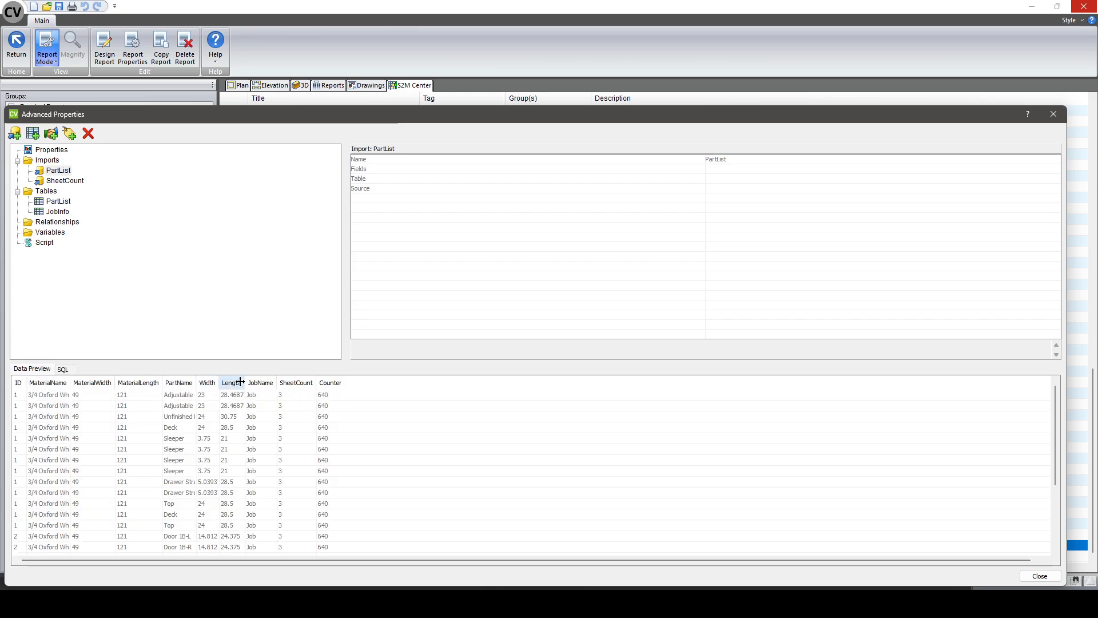
click(1054, 114)
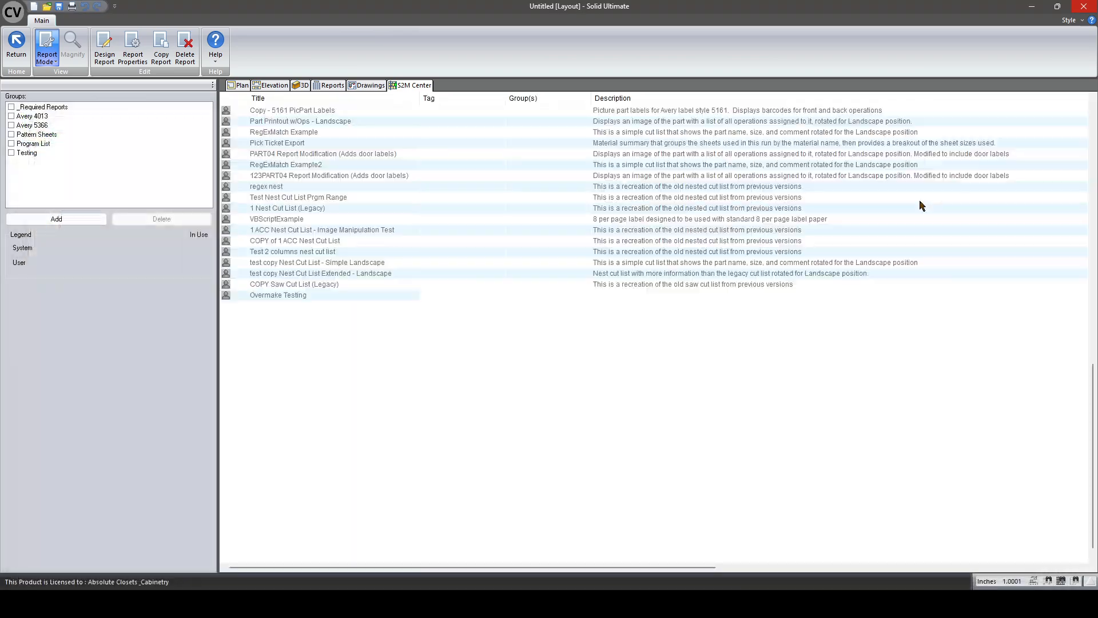
Reopen the Material Summary with Waste Percentage design, dismiss the loading error, and list the PartList fields.
scroll(275, 521, down, 1)
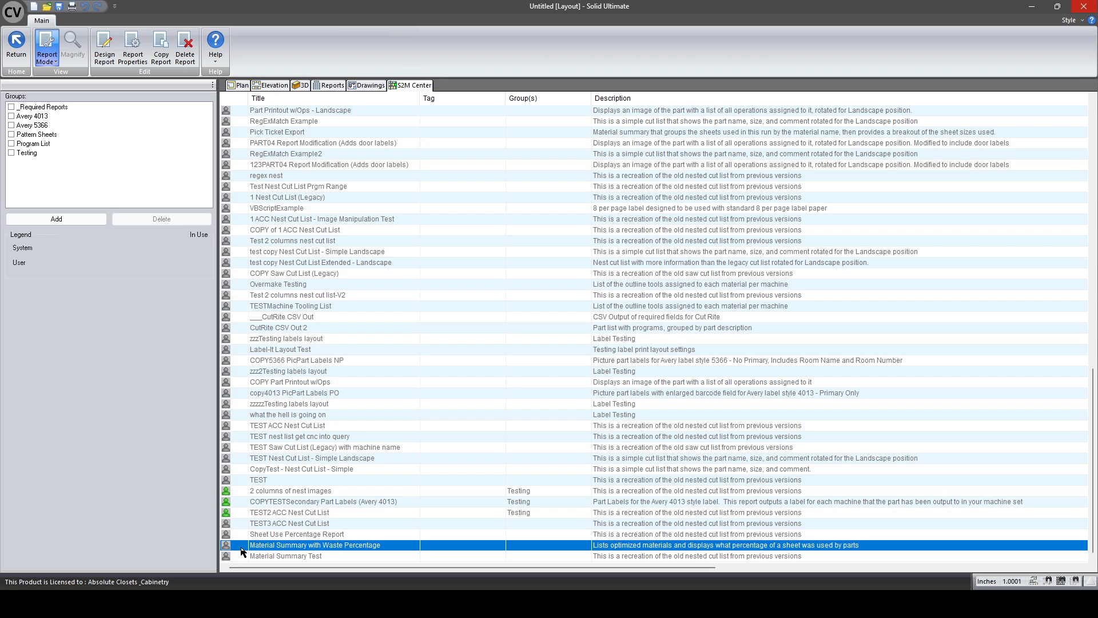
click(105, 49)
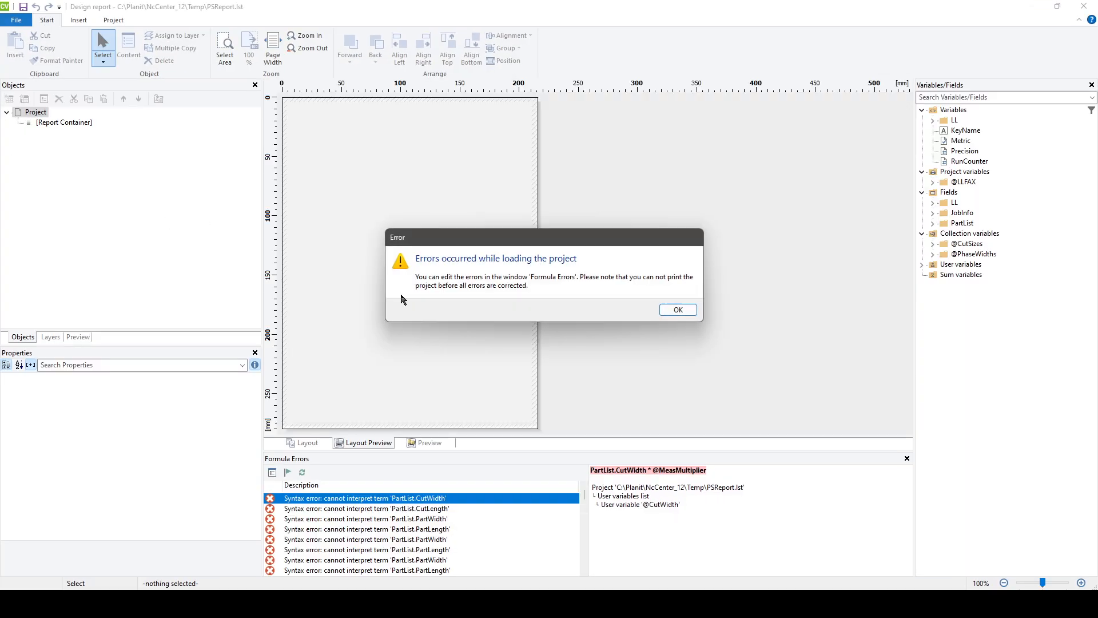
click(677, 309)
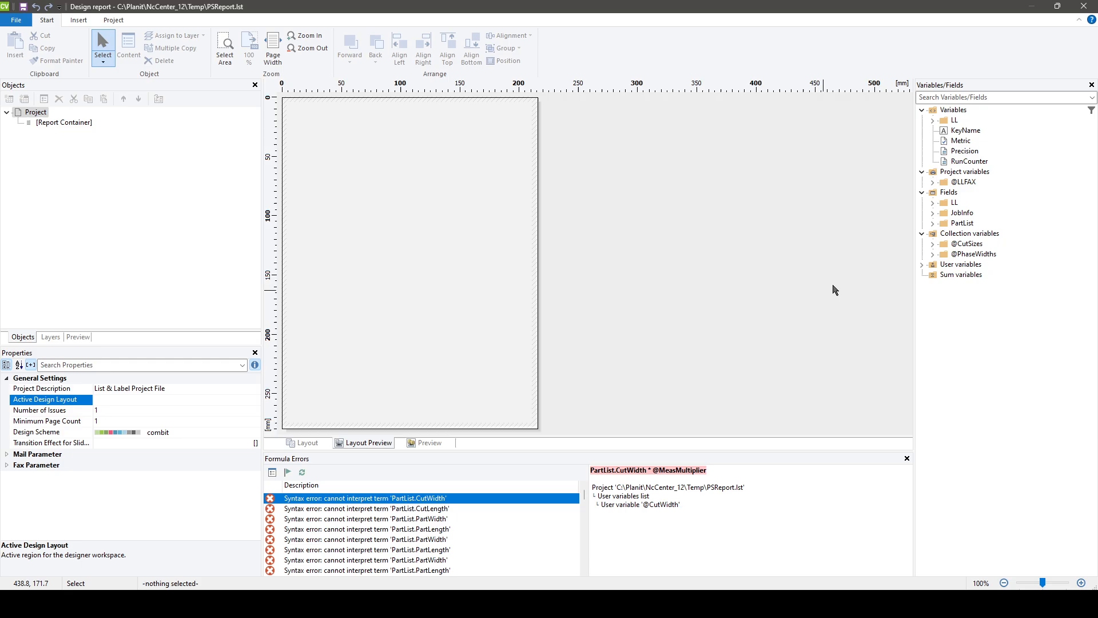
click(933, 224)
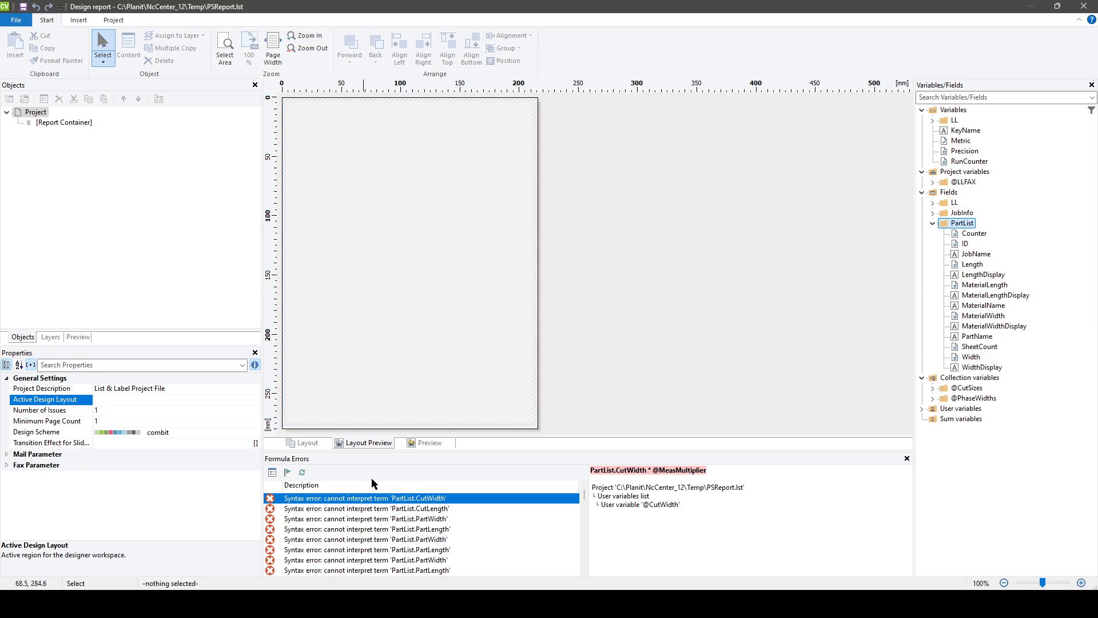
double_click(413, 500)
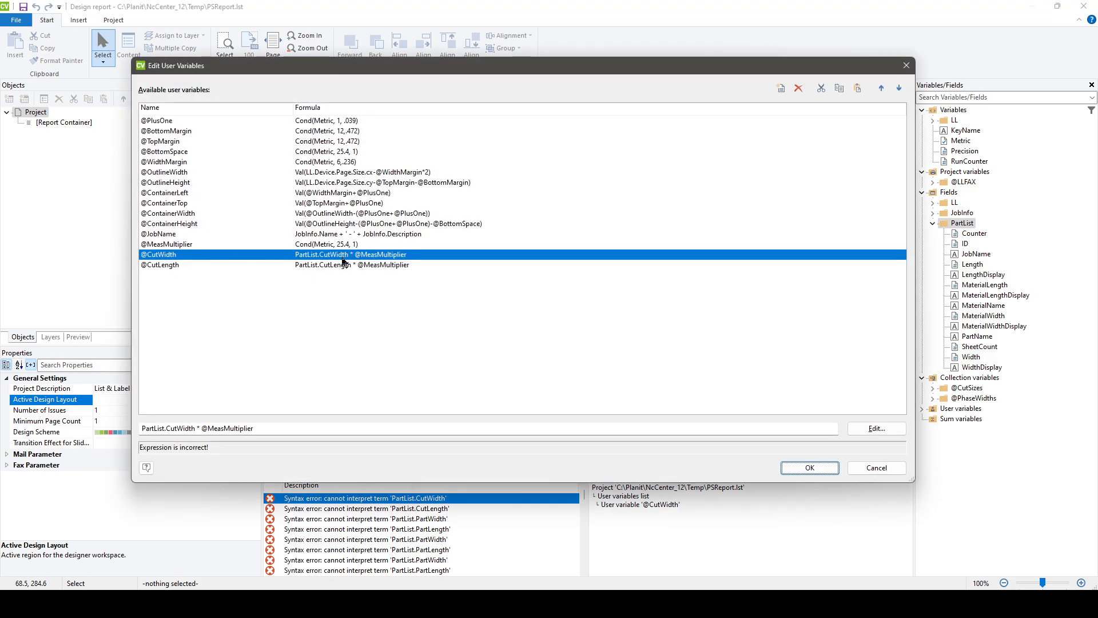
double_click(343, 255)
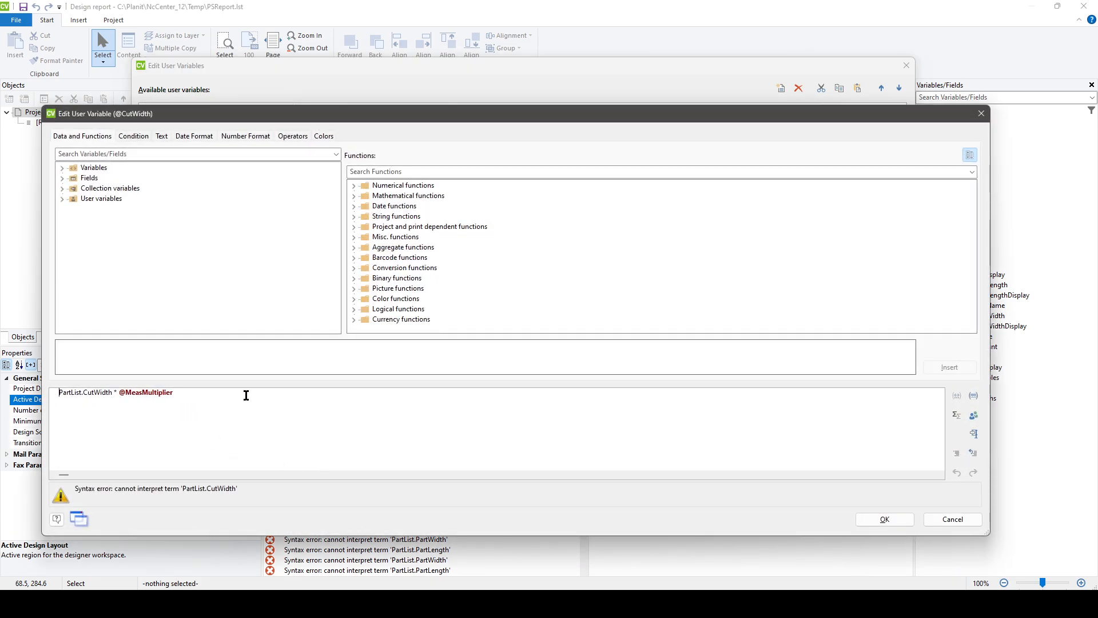
click(952, 518)
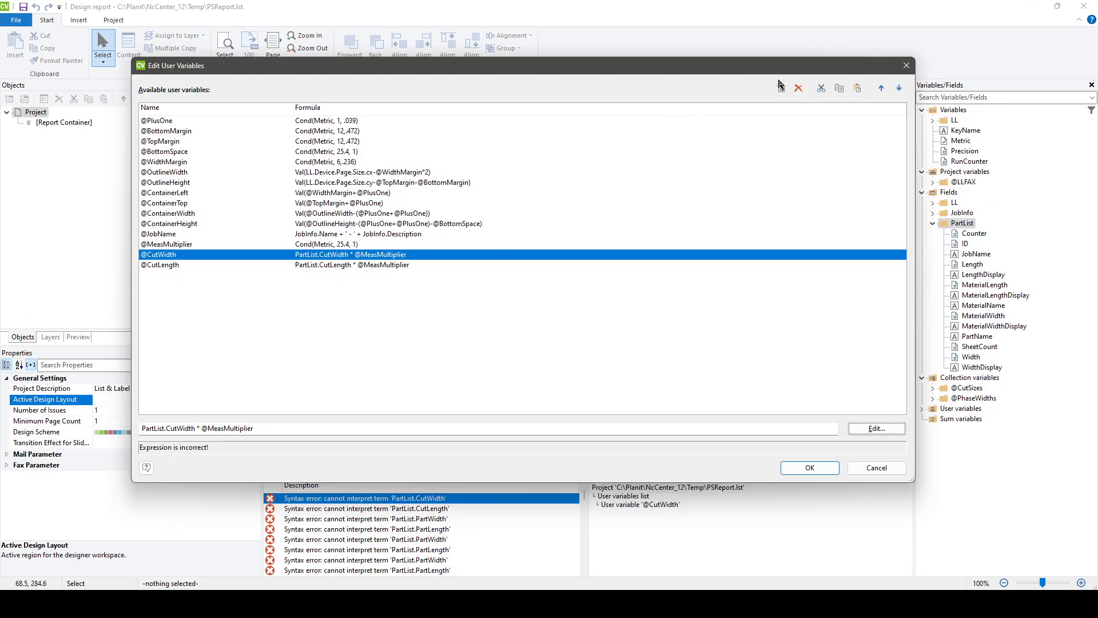
click(798, 88)
click(575, 311)
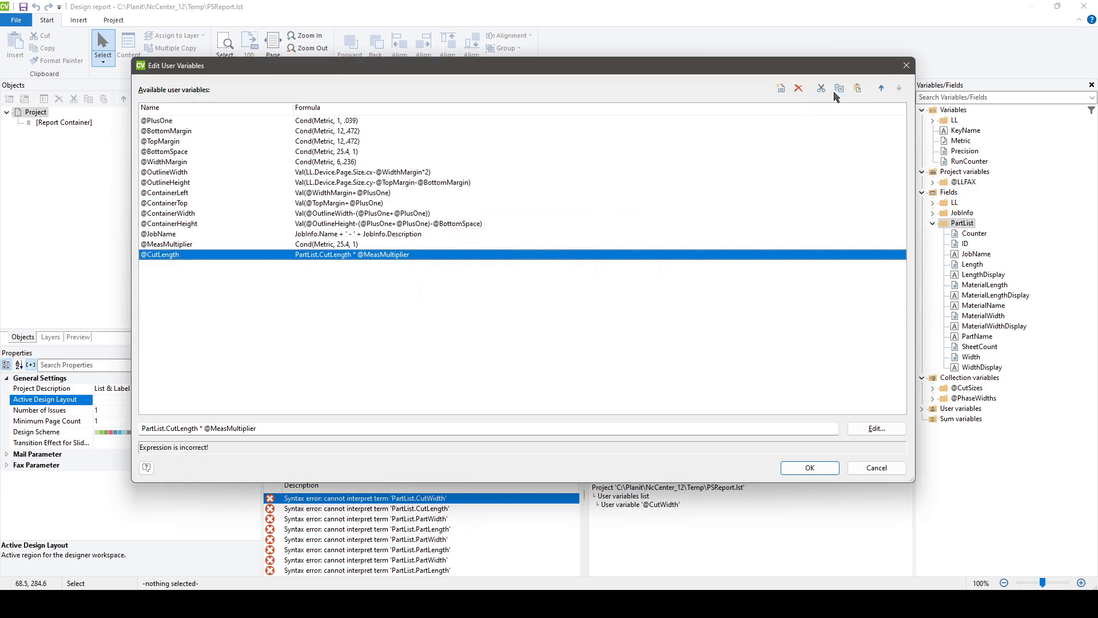
click(798, 88)
click(575, 311)
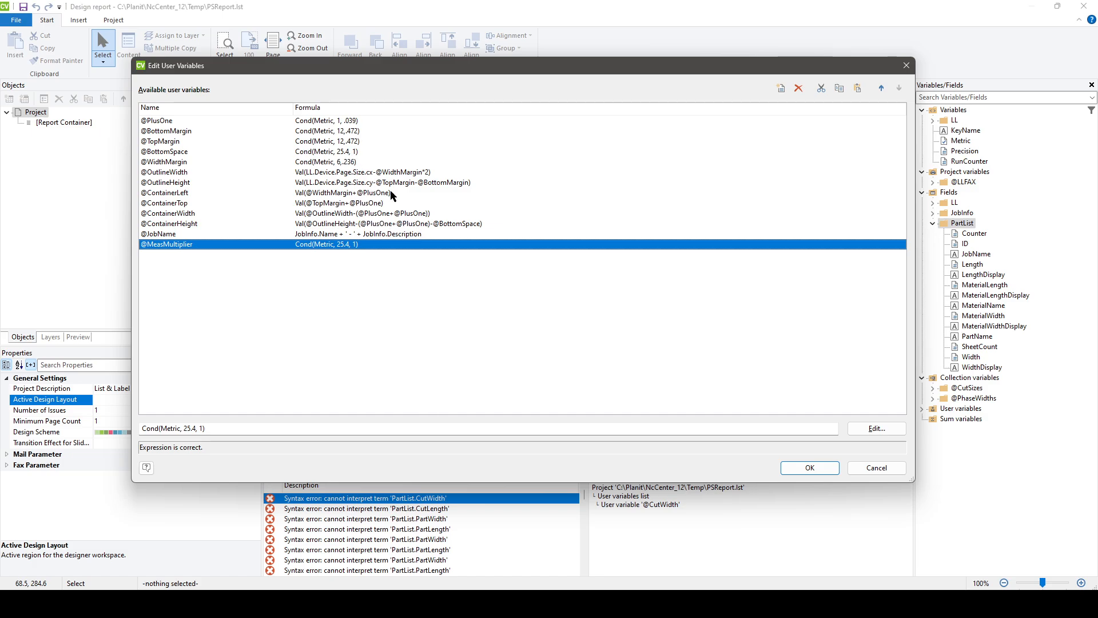
click(800, 472)
click(302, 472)
click(573, 299)
click(657, 310)
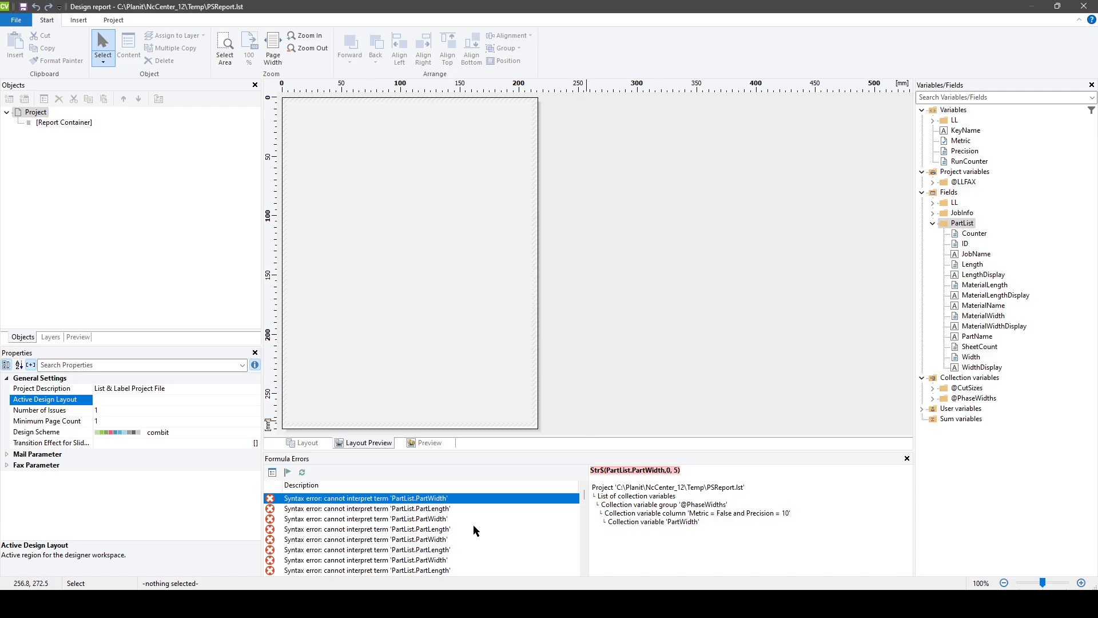
double_click(432, 498)
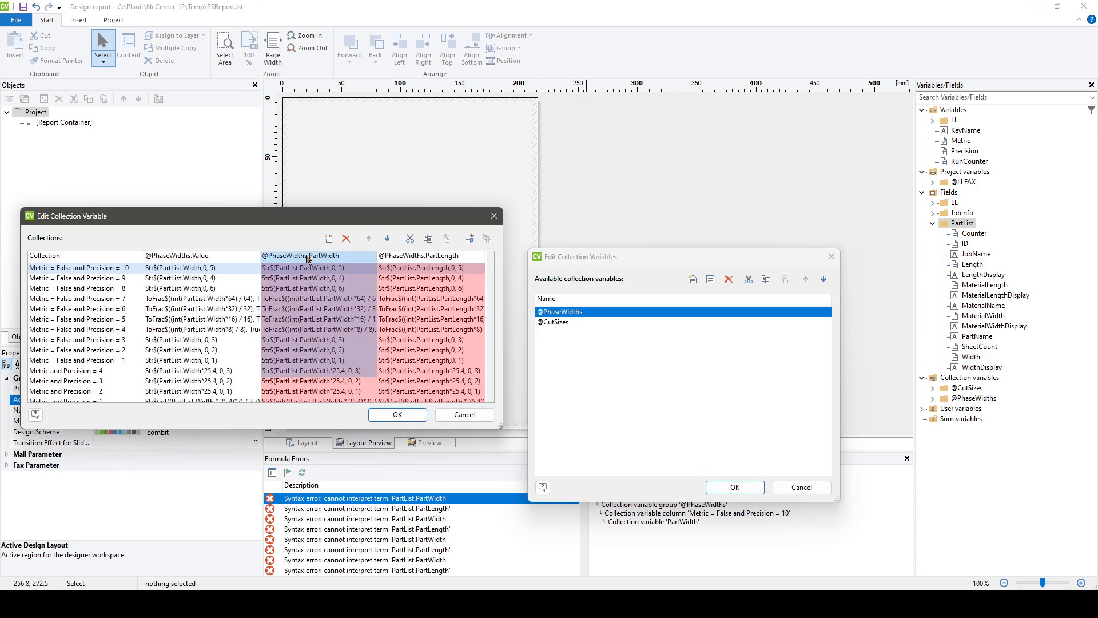
click(487, 238)
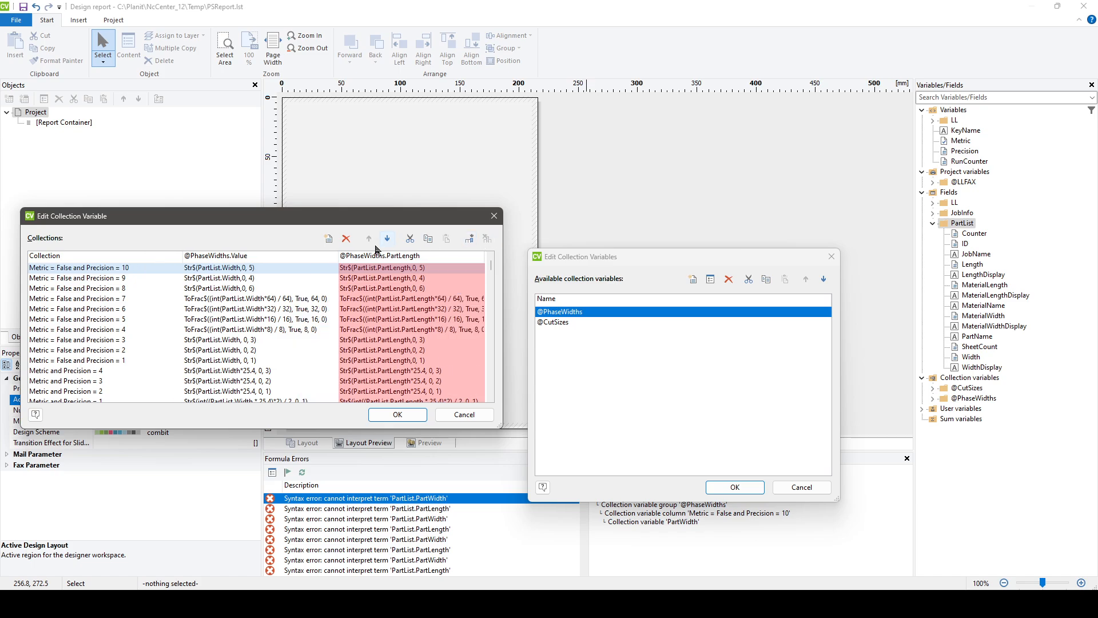
click(357, 257)
click(487, 239)
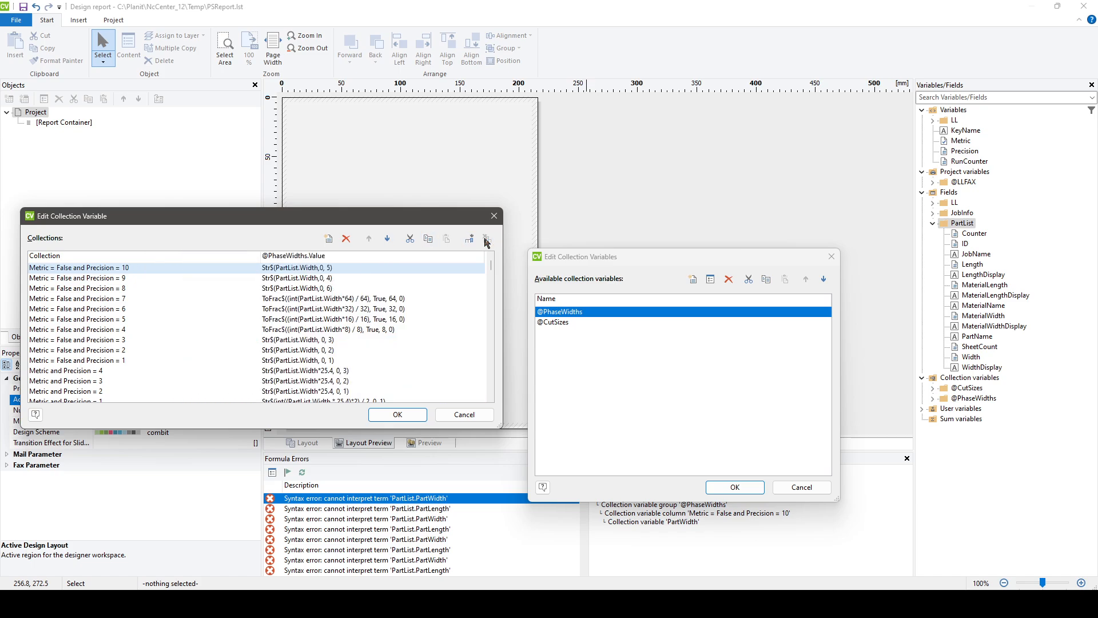
click(317, 256)
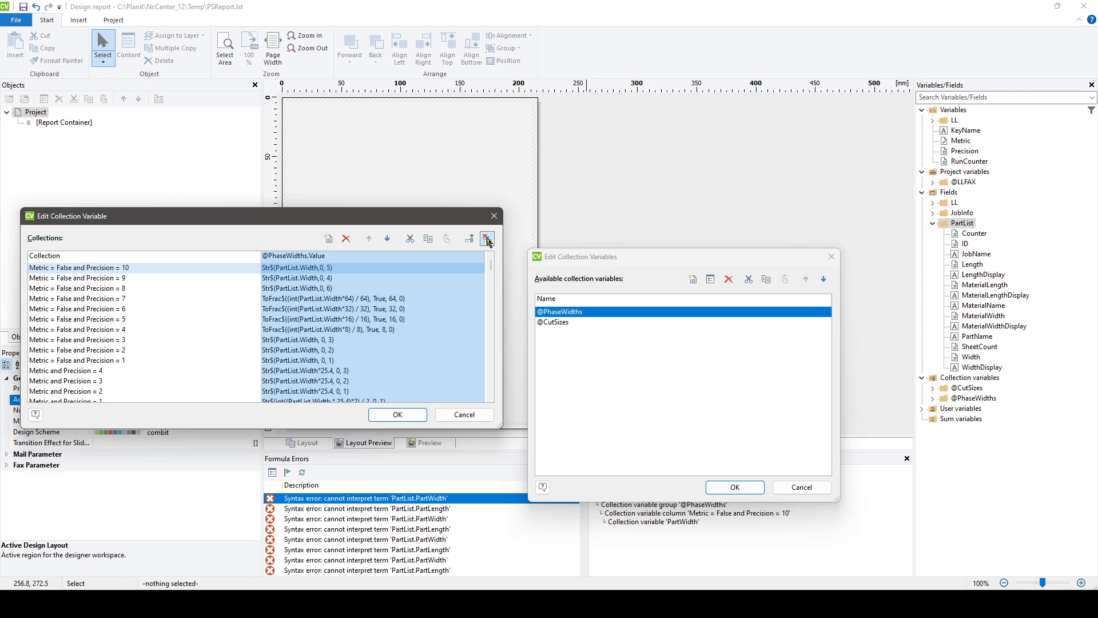
click(494, 216)
click(729, 279)
click(573, 311)
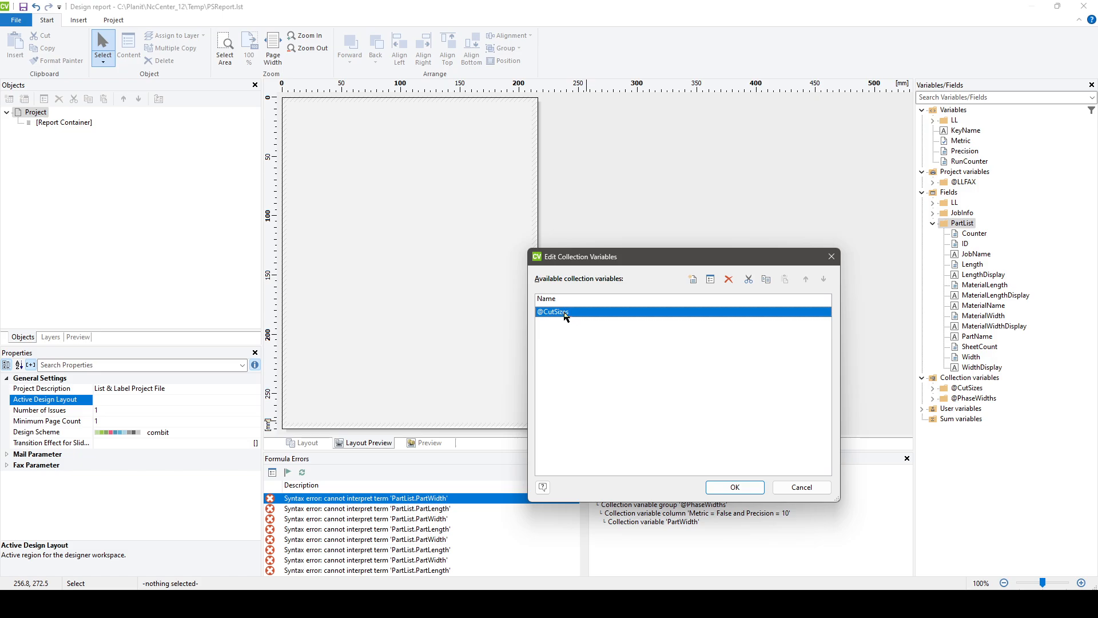
double_click(566, 312)
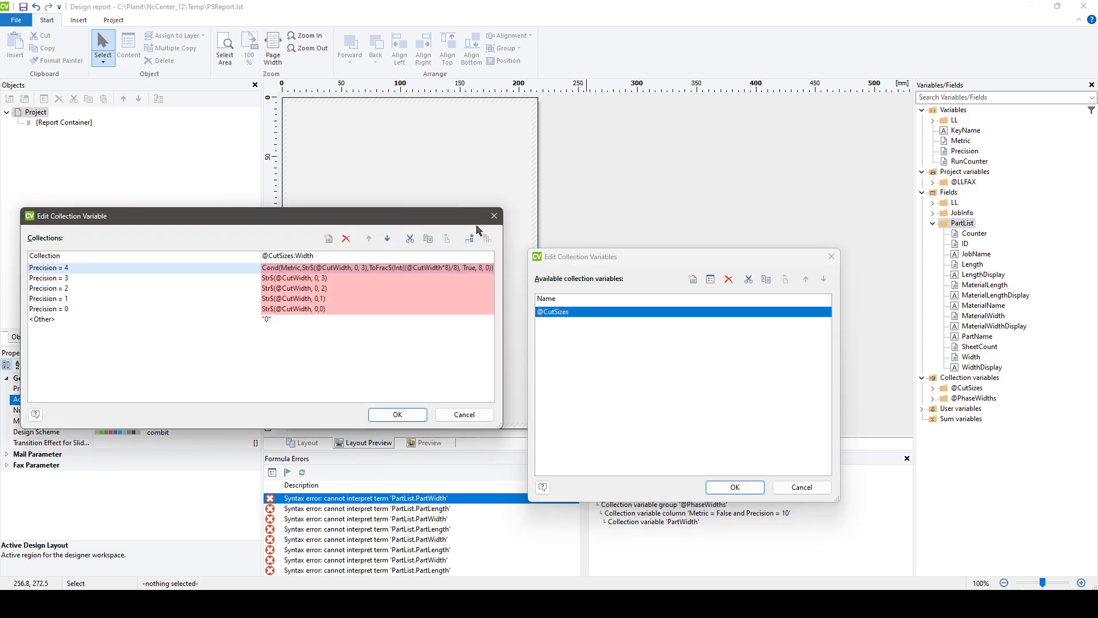
click(402, 270)
drag(392, 268, 192, 276)
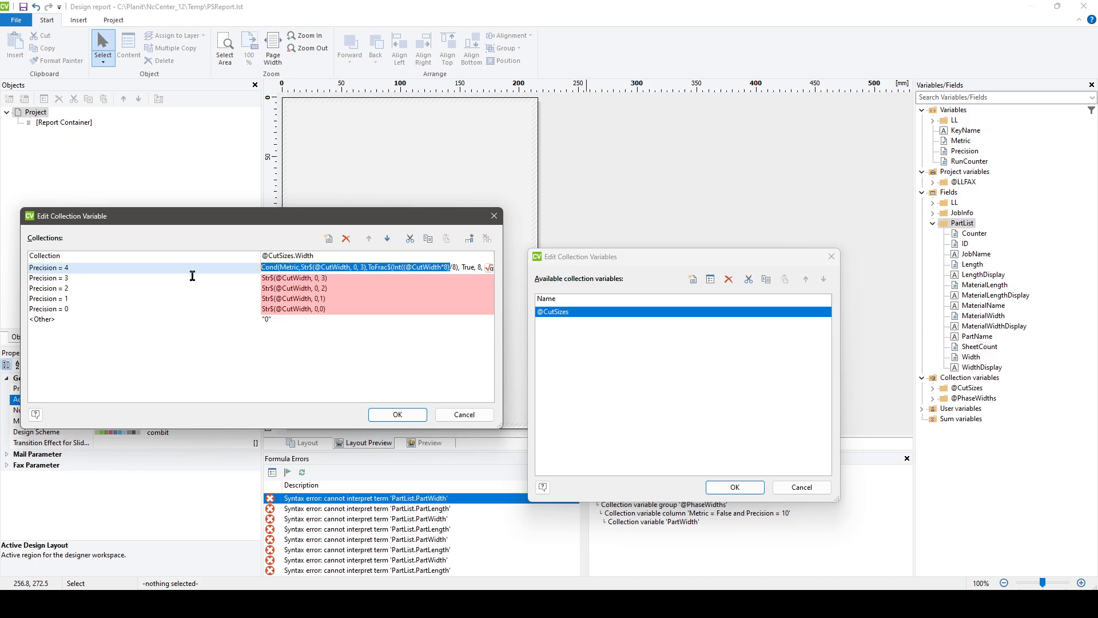
click(406, 268)
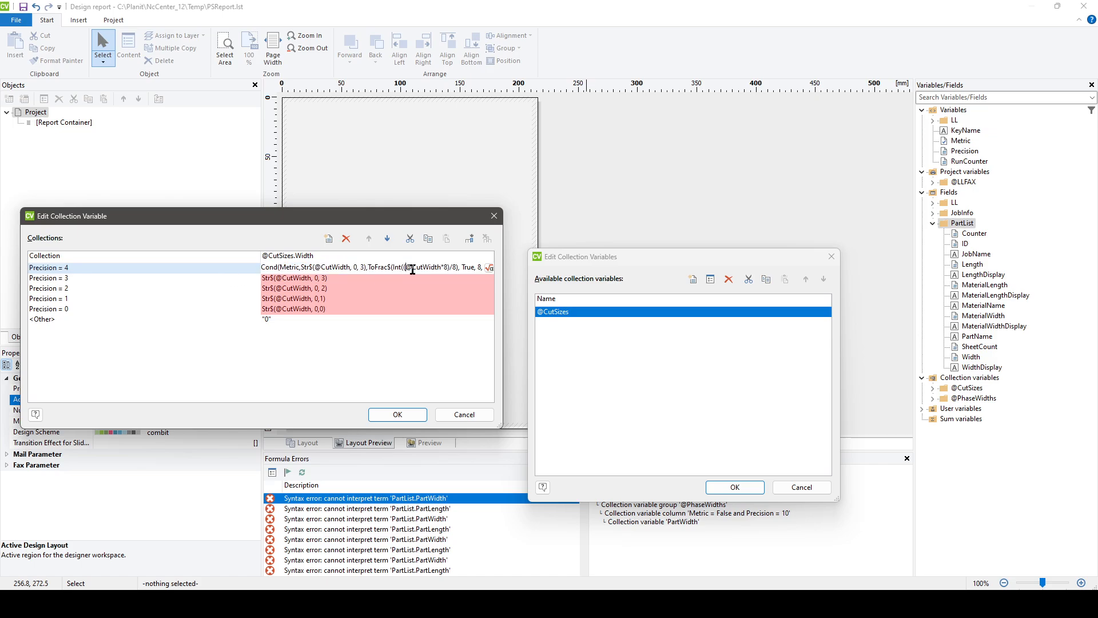
click(295, 277)
click(298, 287)
click(301, 297)
click(306, 309)
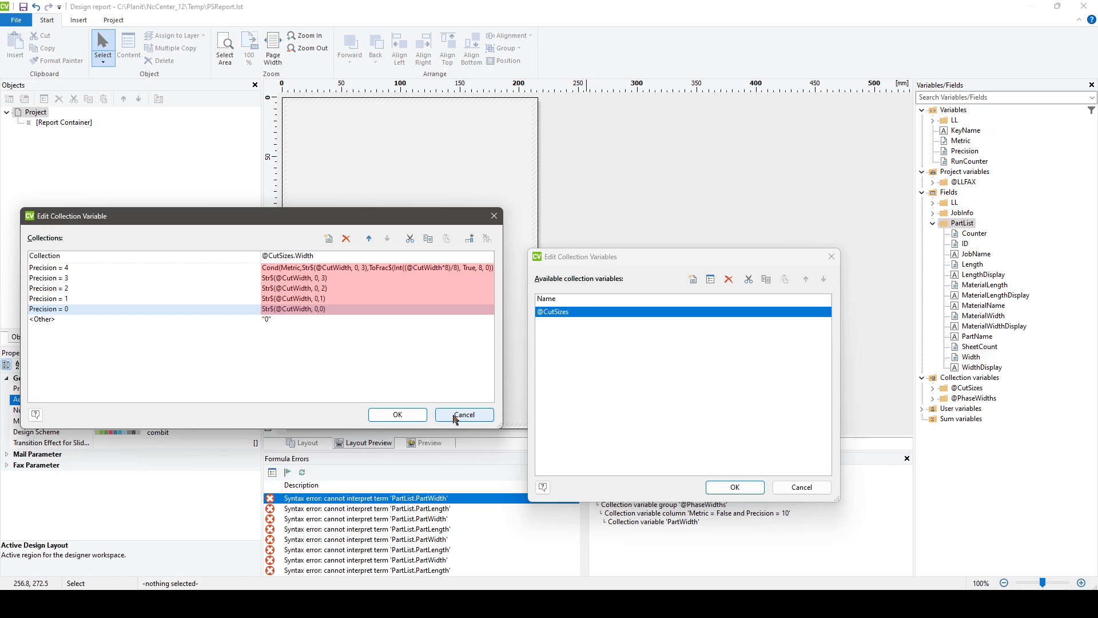
click(323, 258)
click(485, 240)
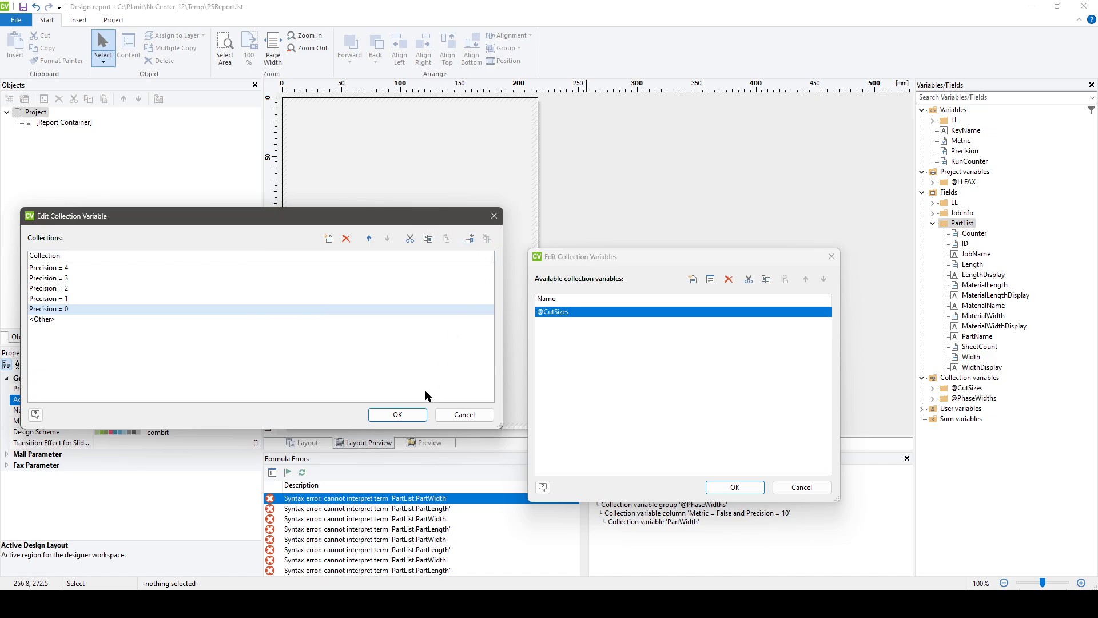
click(415, 419)
click(729, 279)
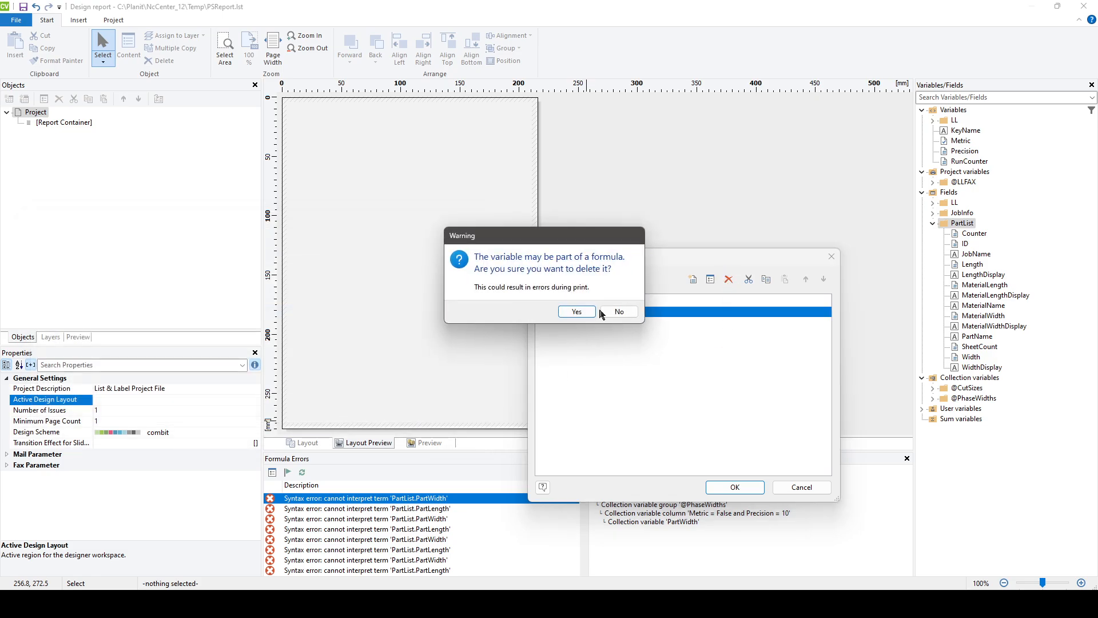
click(566, 311)
click(735, 487)
click(303, 473)
click(574, 301)
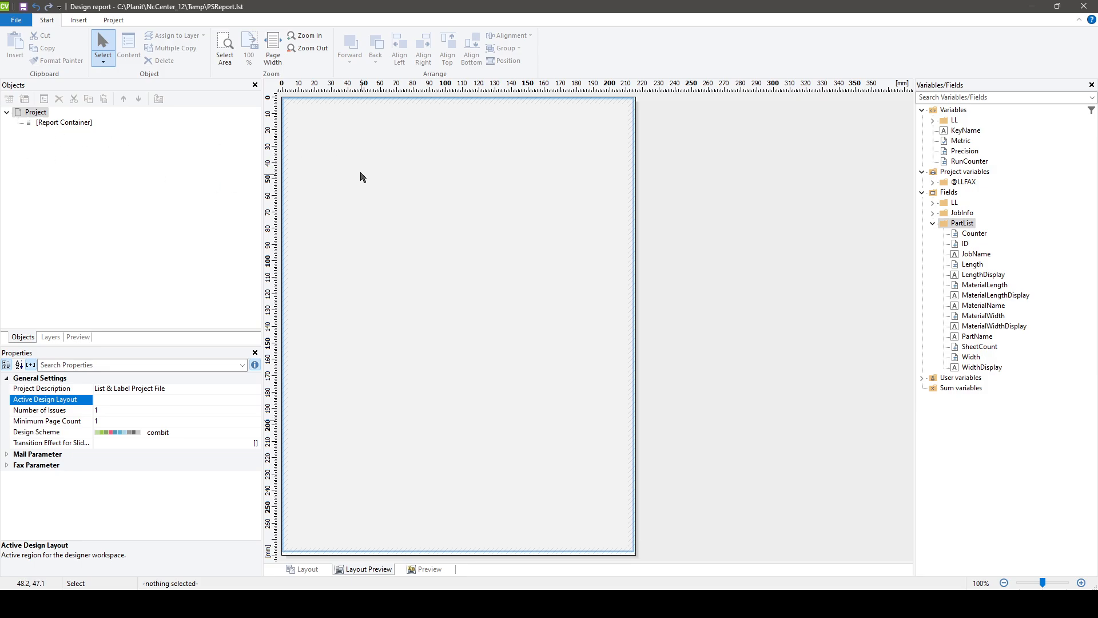
Insert a table into the report container with PartList as its source table.
double_click(340, 174)
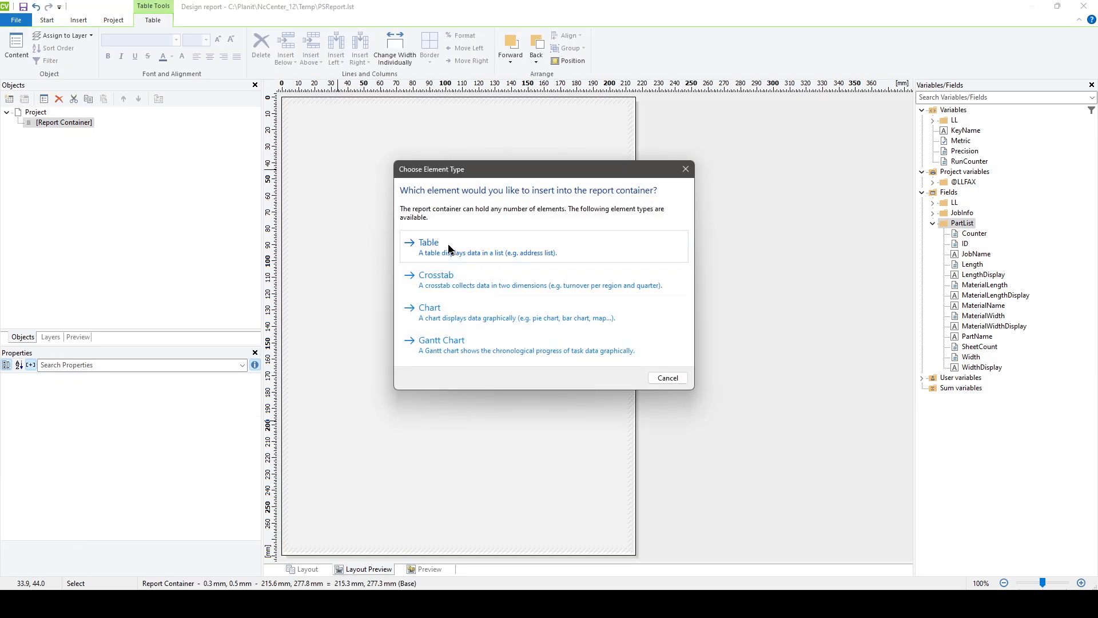
click(436, 249)
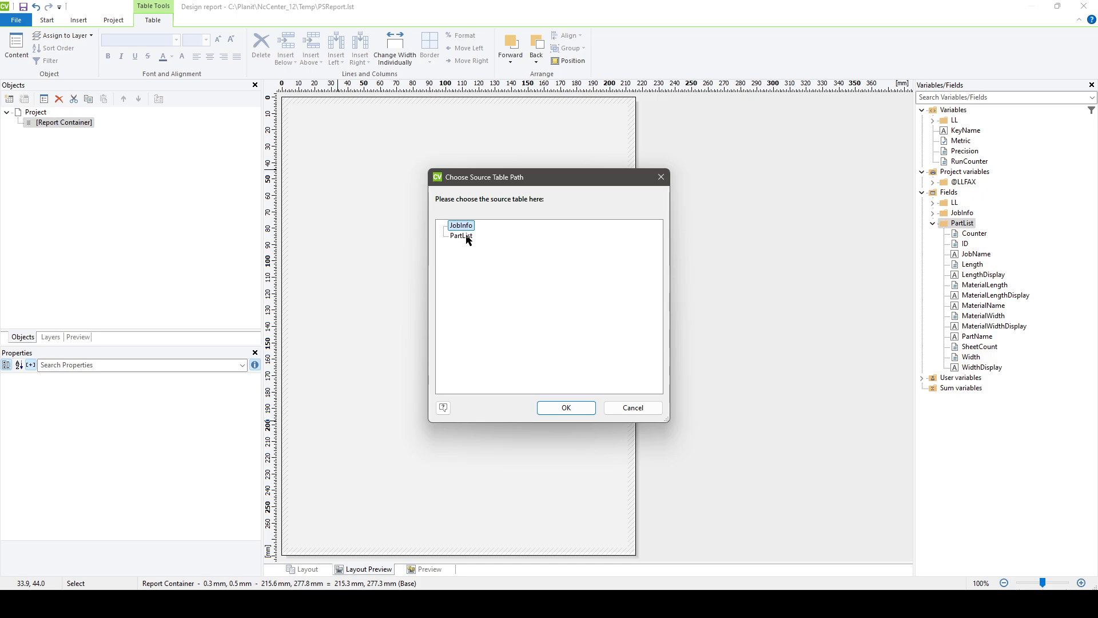
double_click(467, 237)
Add PartList.MaterialName as the first column of the table's data line.
scroll(604, 324, down, 1)
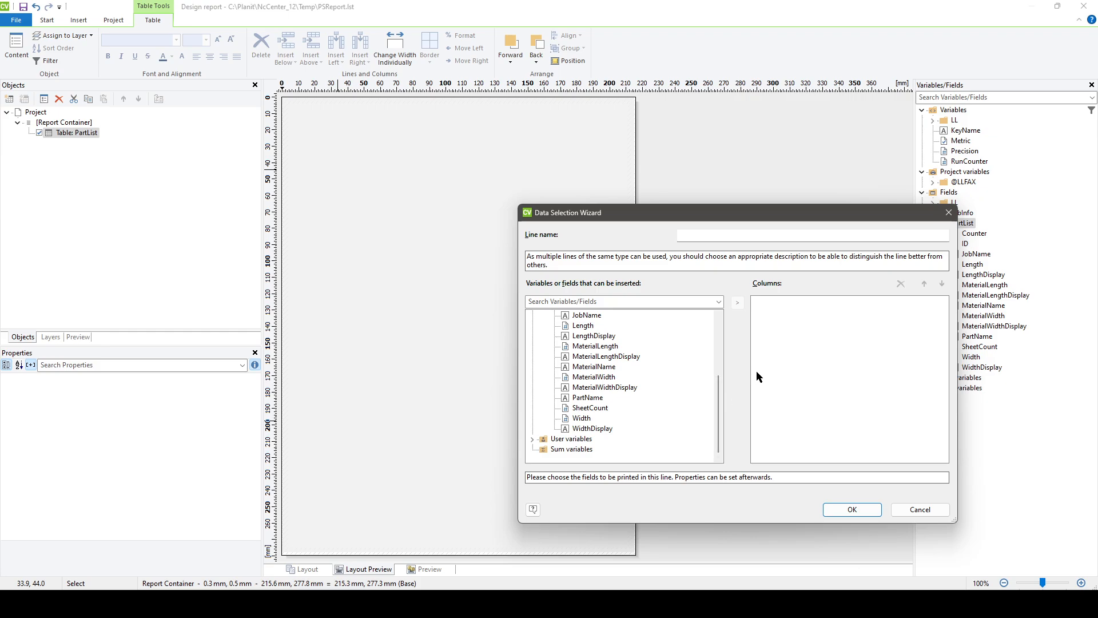
scroll(610, 359, up, 2)
scroll(609, 360, up, 1)
scroll(609, 361, down, 1)
scroll(609, 363, down, 1)
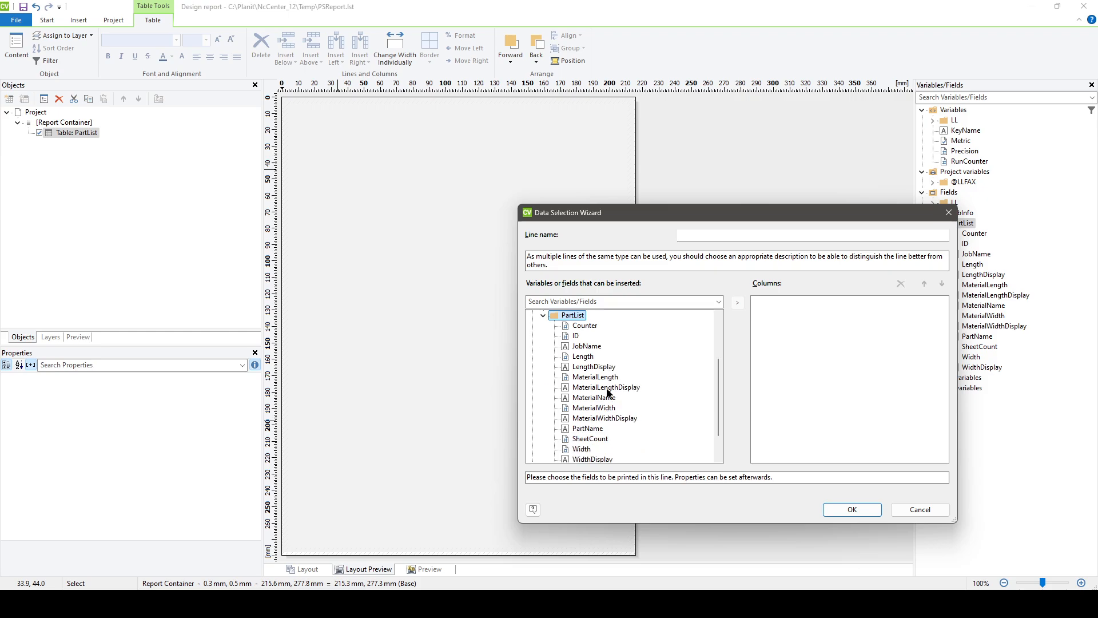
scroll(603, 402, down, 1)
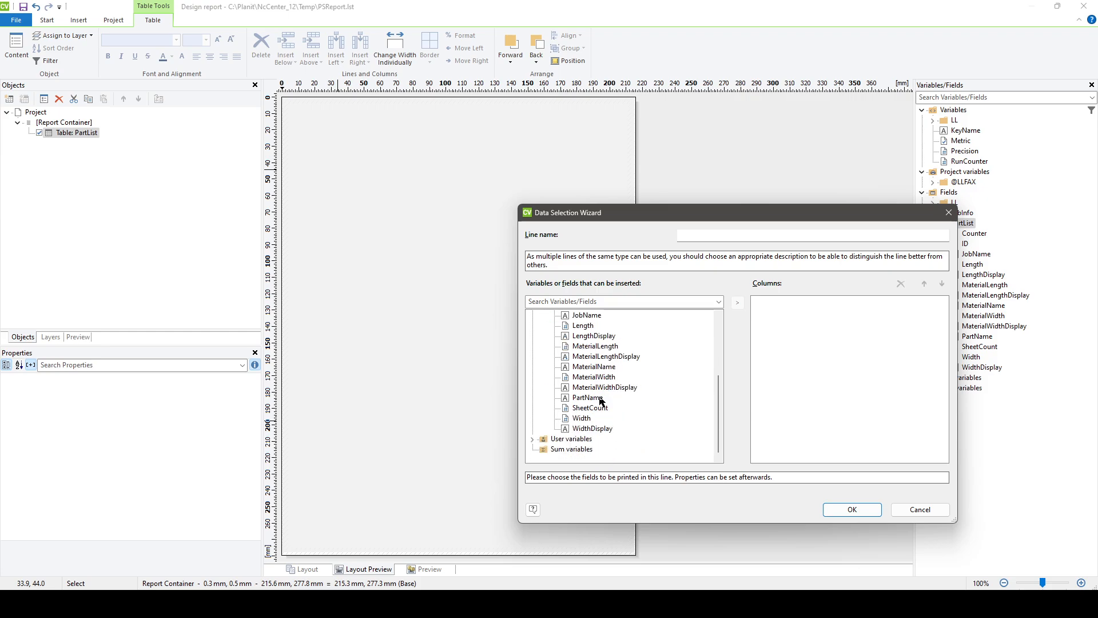
double_click(601, 368)
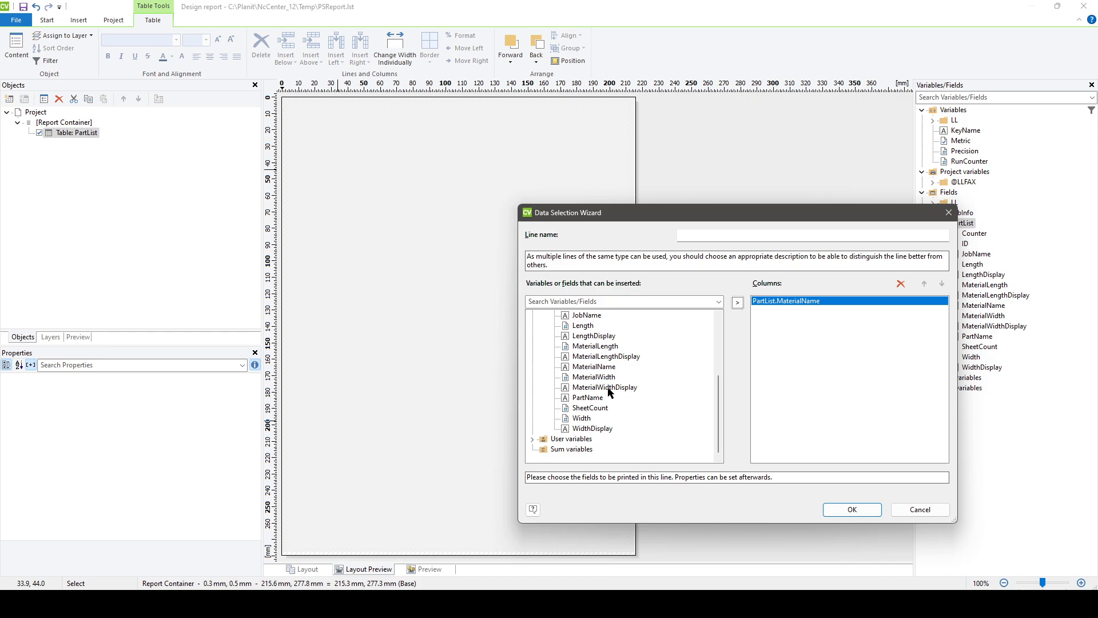
Add the MaterialWidthDisplay and MaterialLengthDisplay columns to the data line, and remove both again.
double_click(609, 388)
double_click(606, 357)
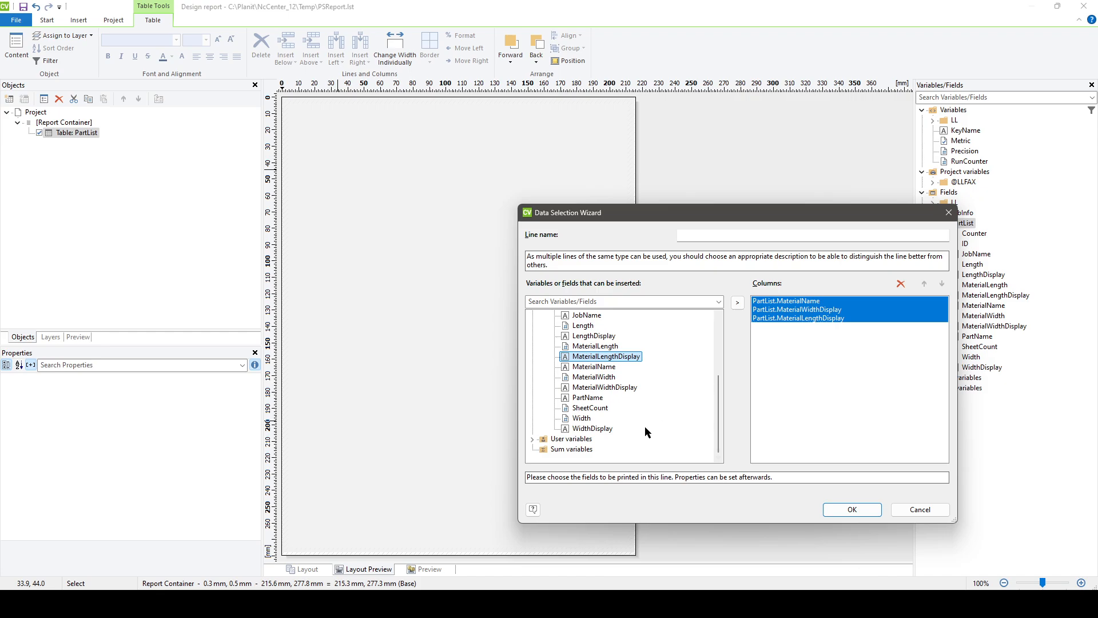
scroll(635, 426, up, 1)
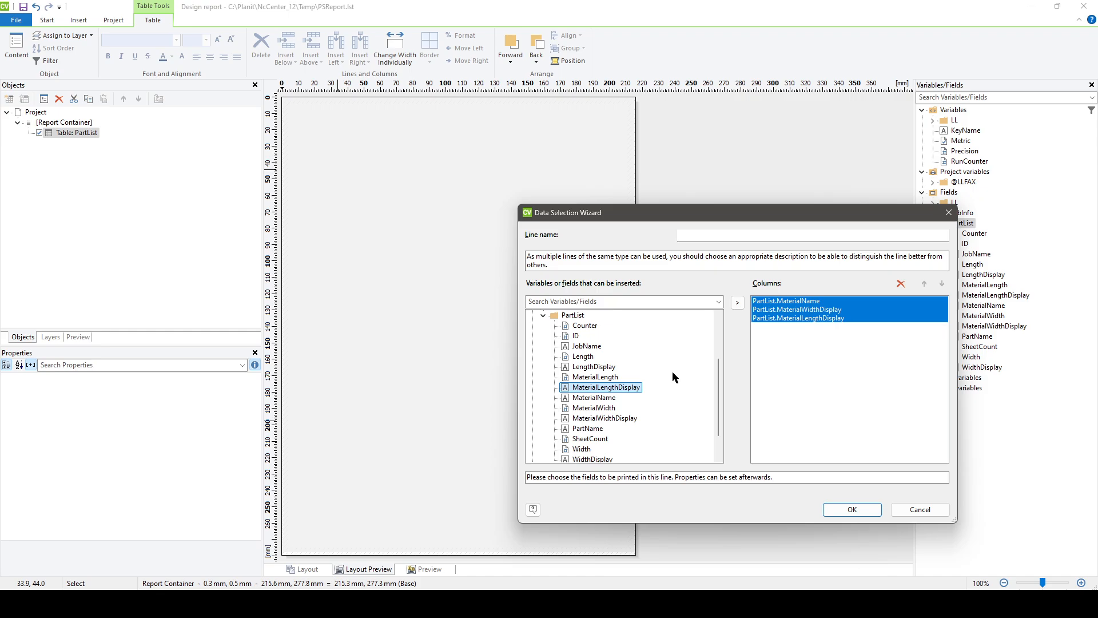
click(607, 369)
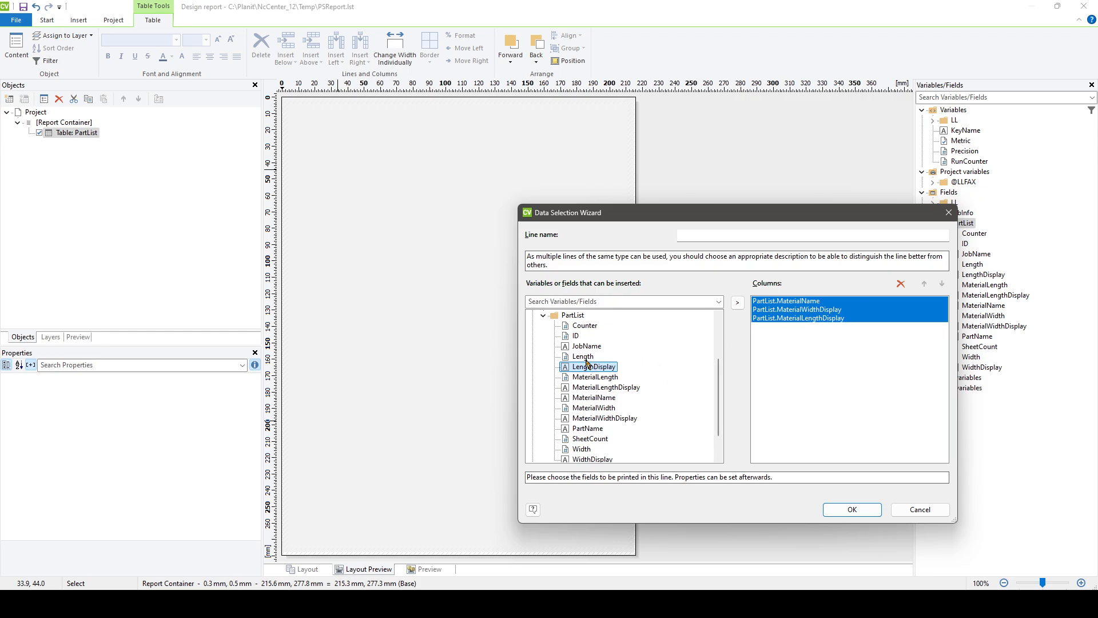
scroll(661, 342, down, 1)
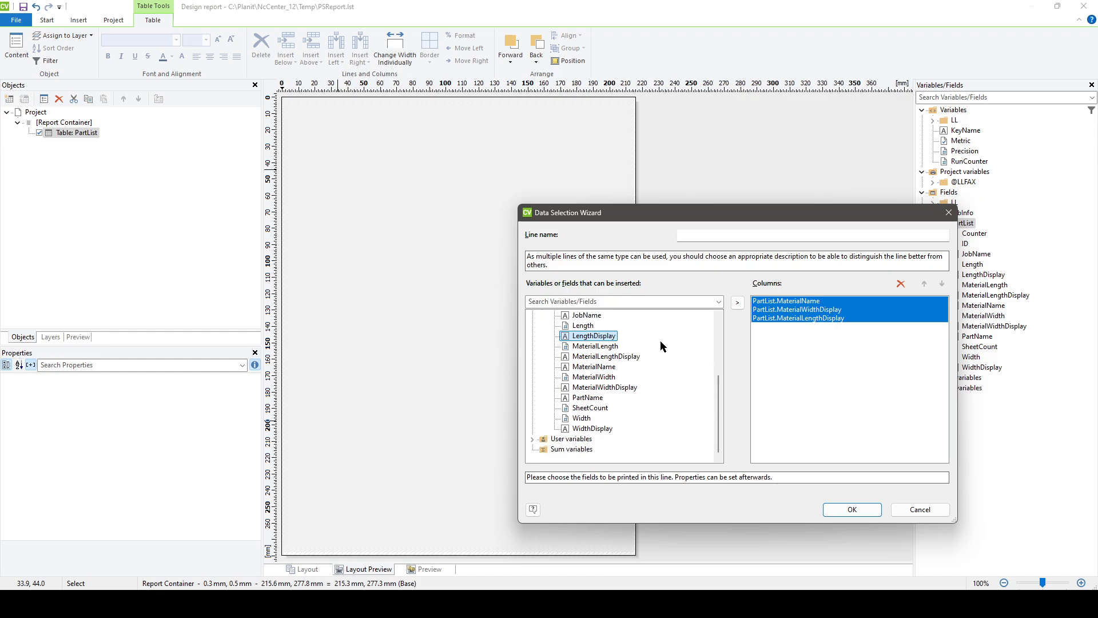
click(815, 318)
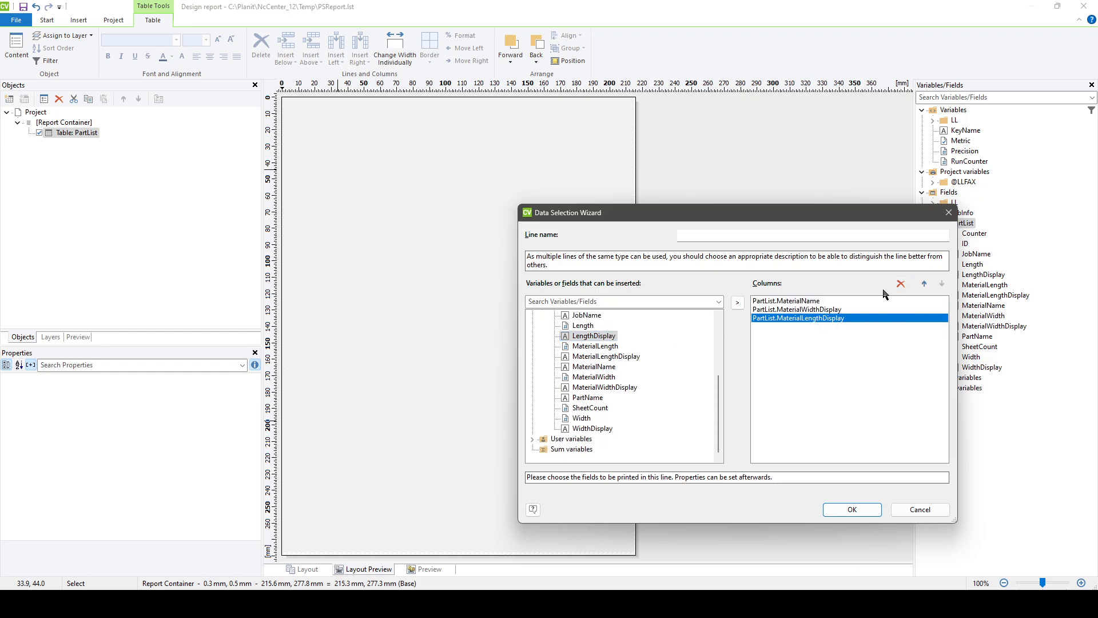
click(896, 285)
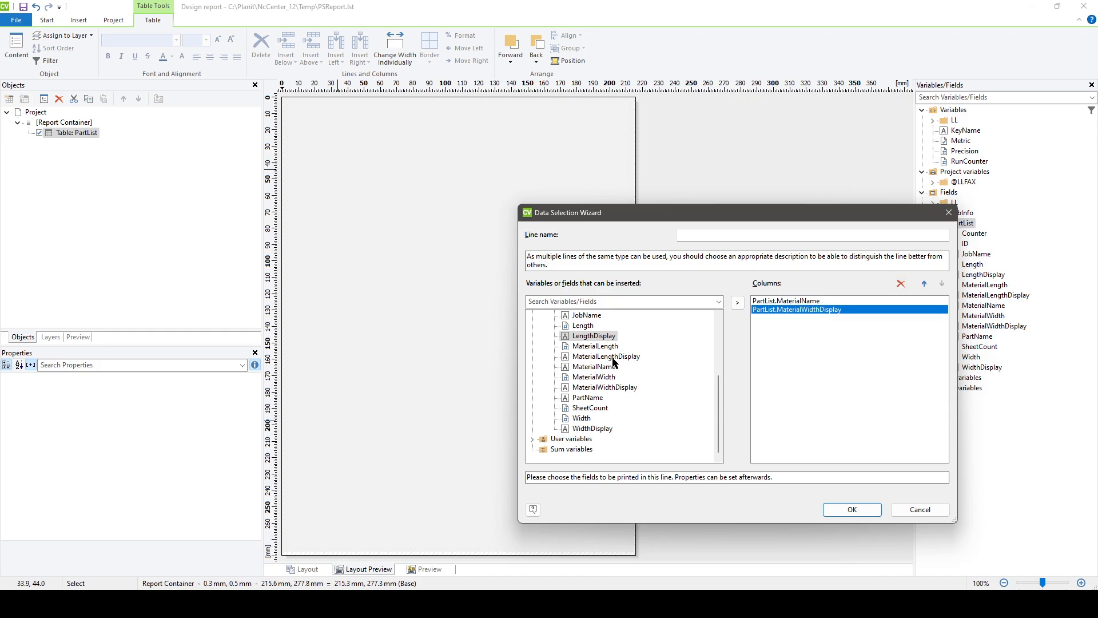
click(902, 285)
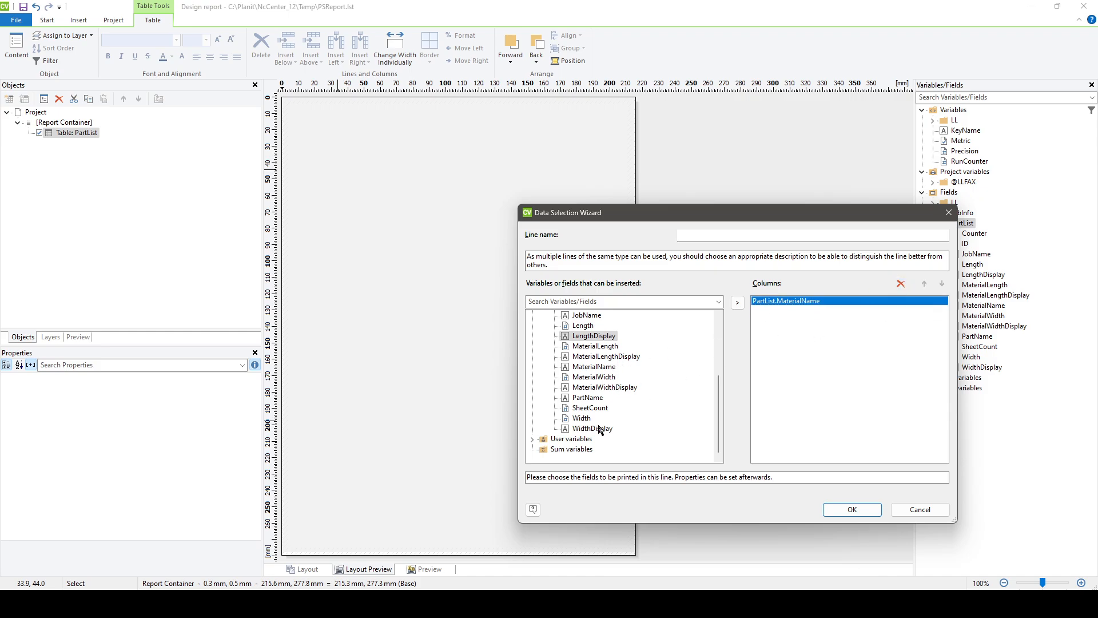
Add the MaterialWidth, MaterialWidthDisplay, MaterialLength and MaterialLengthDisplay fields as columns of the data line.
double_click(609, 379)
double_click(609, 388)
double_click(612, 347)
double_click(610, 357)
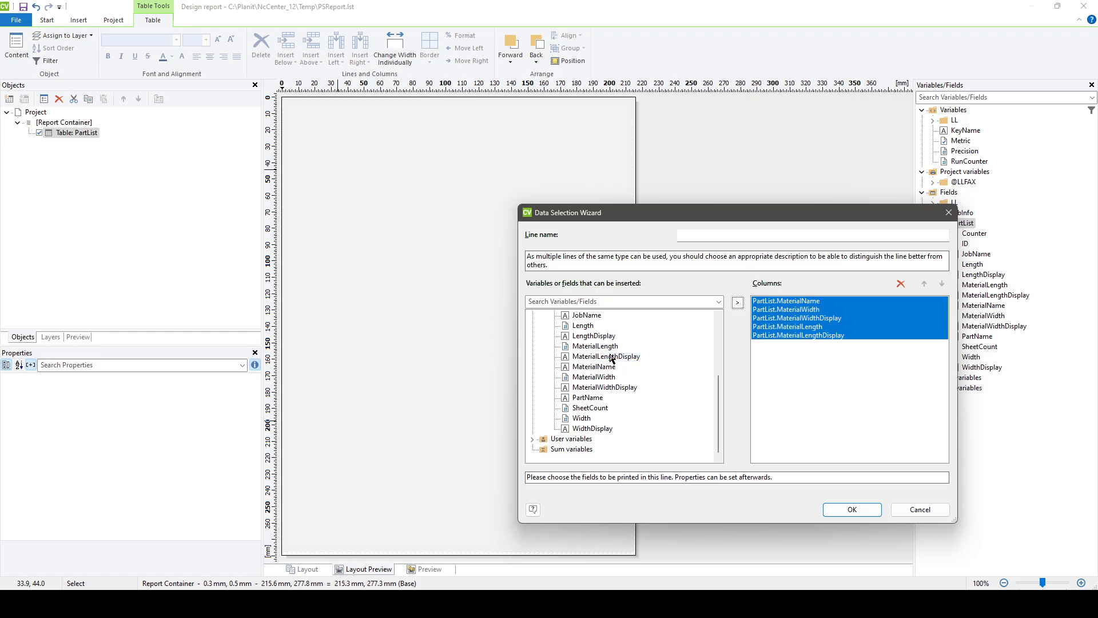
Add the PartName, Width, WidthDisplay, Length and LengthDisplay columns and create the table line.
double_click(589, 397)
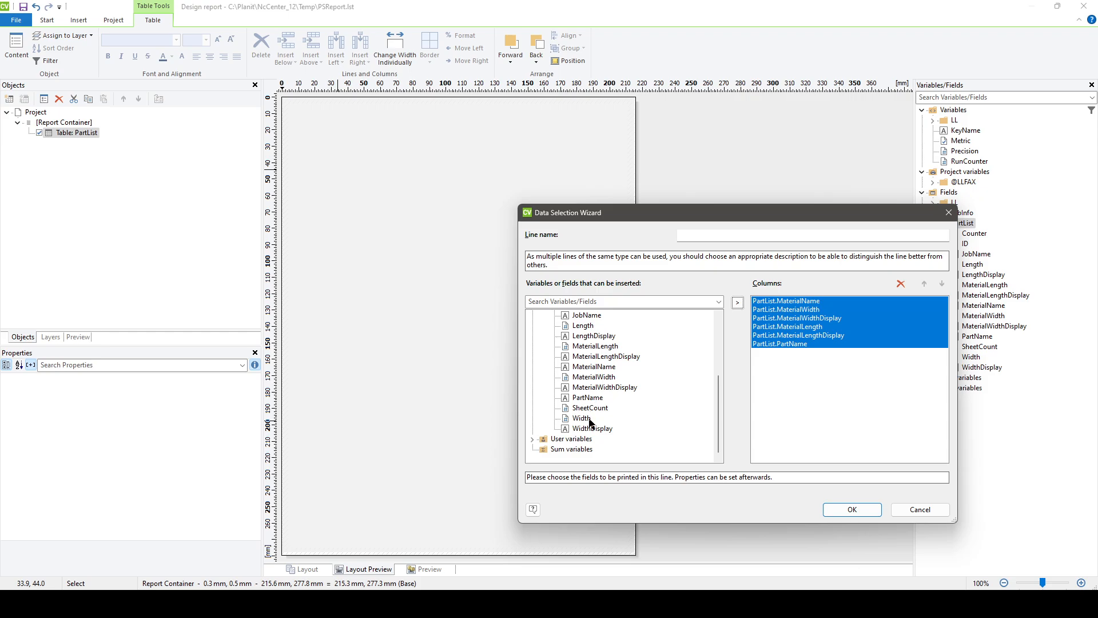
click(588, 422)
double_click(588, 422)
double_click(590, 428)
scroll(592, 411, up, 2)
double_click(584, 388)
double_click(592, 397)
scroll(610, 397, down, 2)
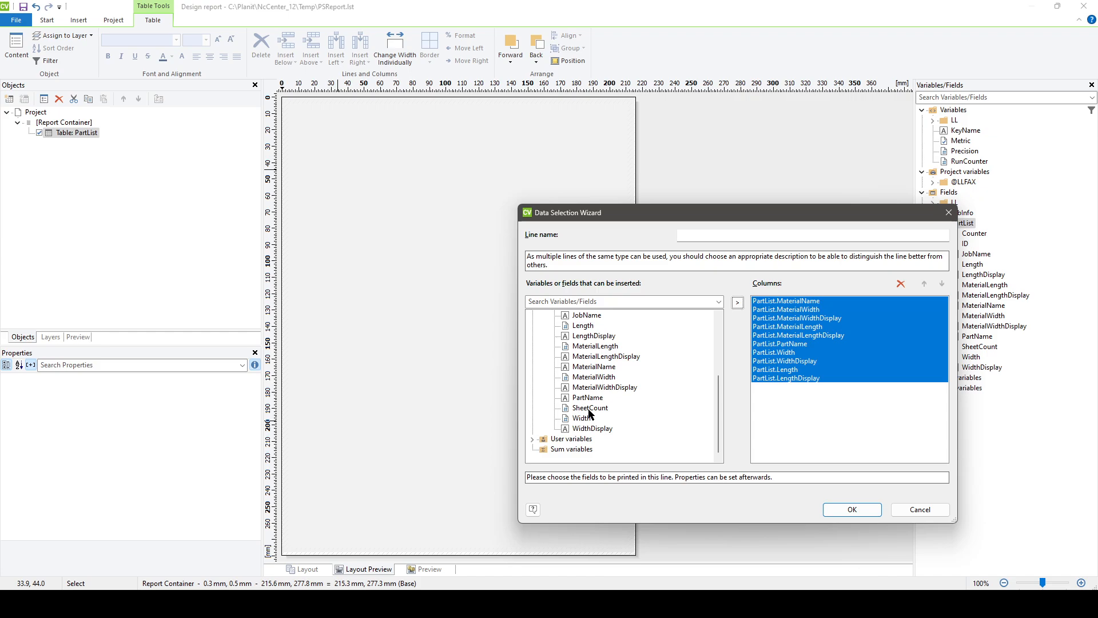
click(853, 510)
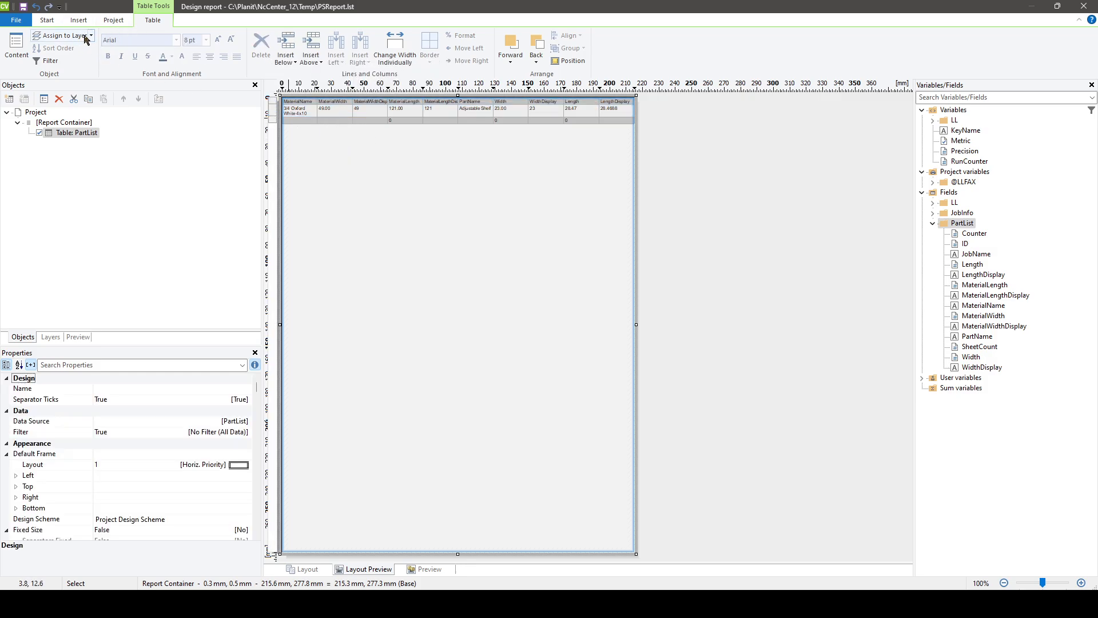
Switch the page to landscape, letting objects adjust automatically and accepting the loss of their formulas.
click(114, 21)
click(107, 46)
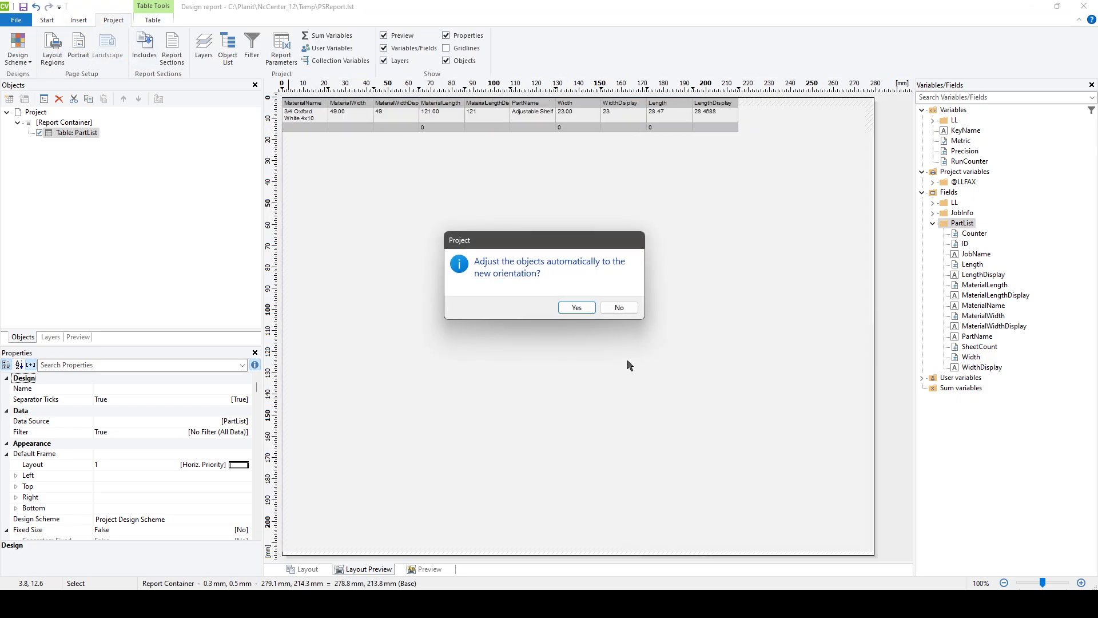
click(576, 308)
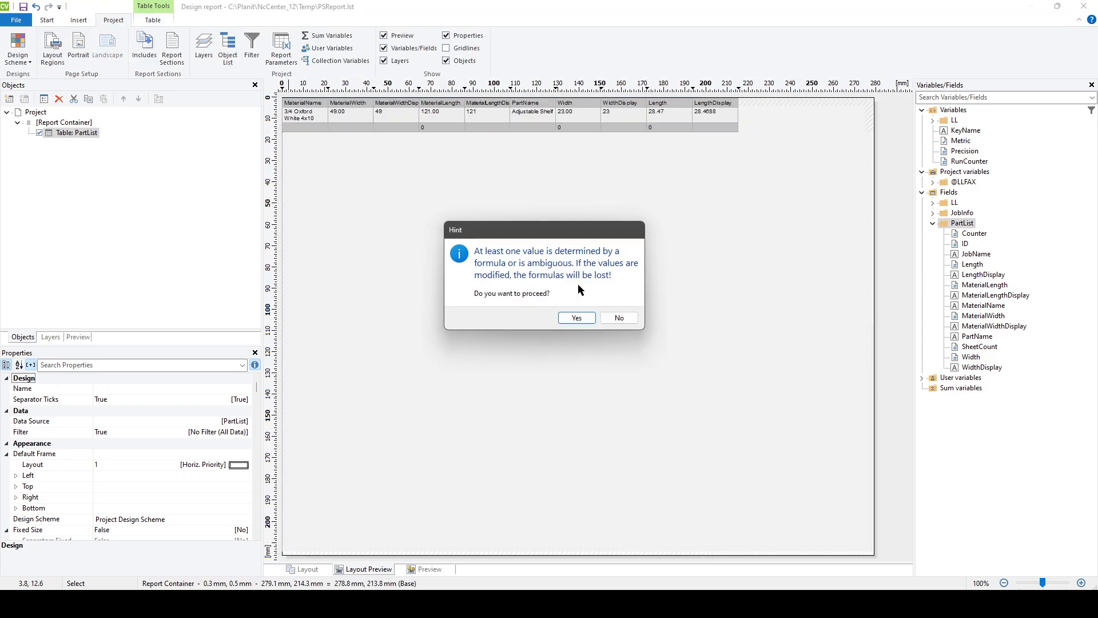
click(573, 316)
Move and resize the report container to fit inside the landscape page, about 266 by 203 mm, starting about 7 mm in and 6 mm down.
drag(701, 272, 863, 263)
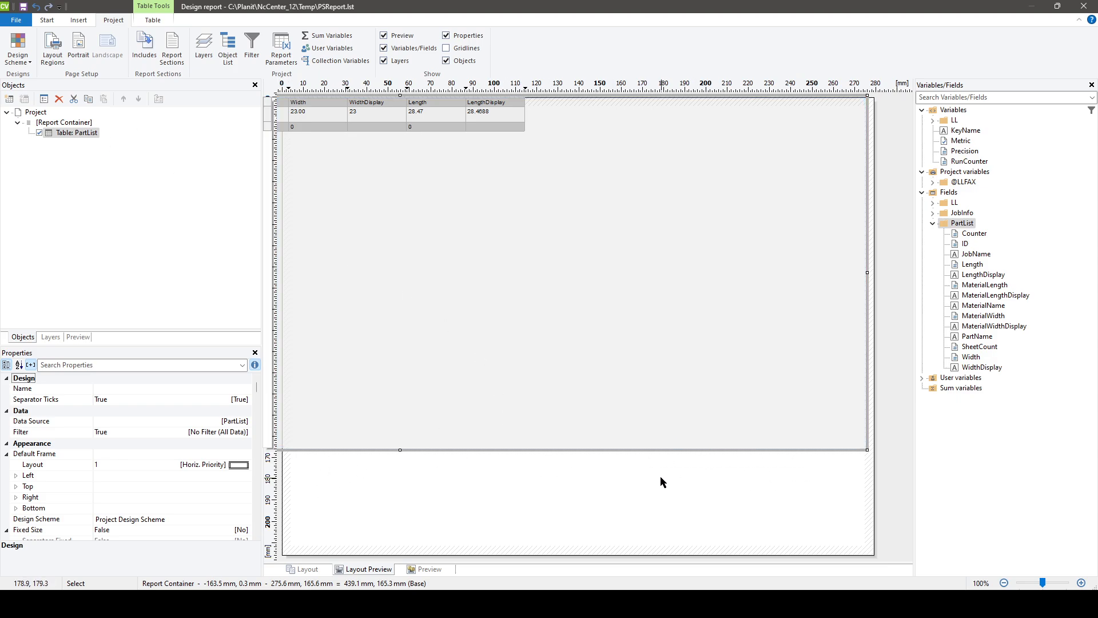
ctrl+scroll(658, 453, down, 3)
ctrl+scroll(403, 304, up, 2)
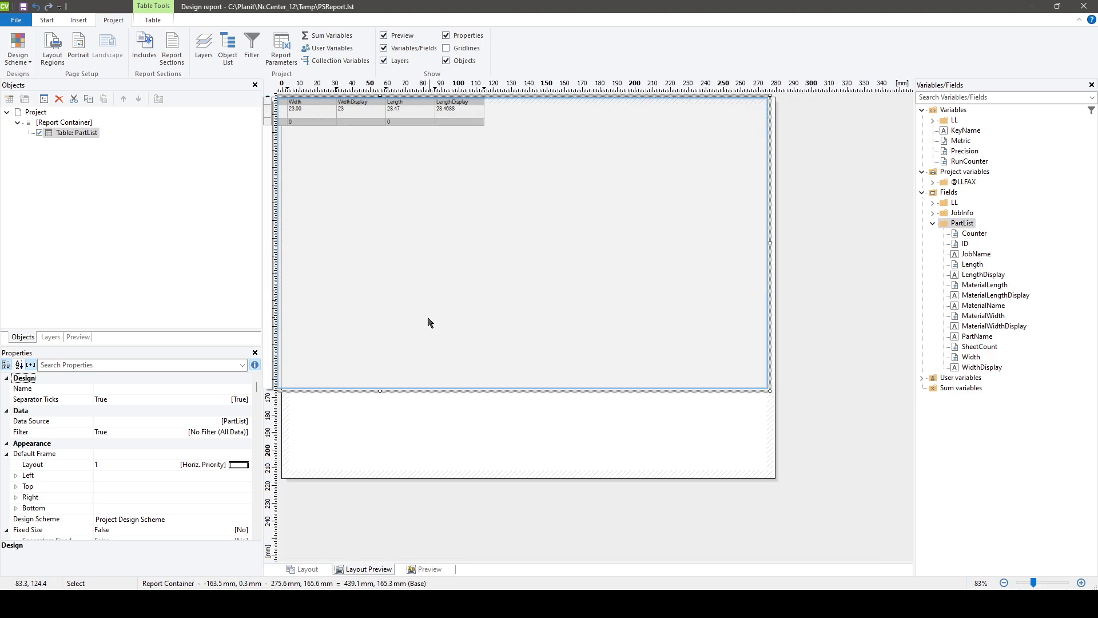
drag(418, 394, 718, 400)
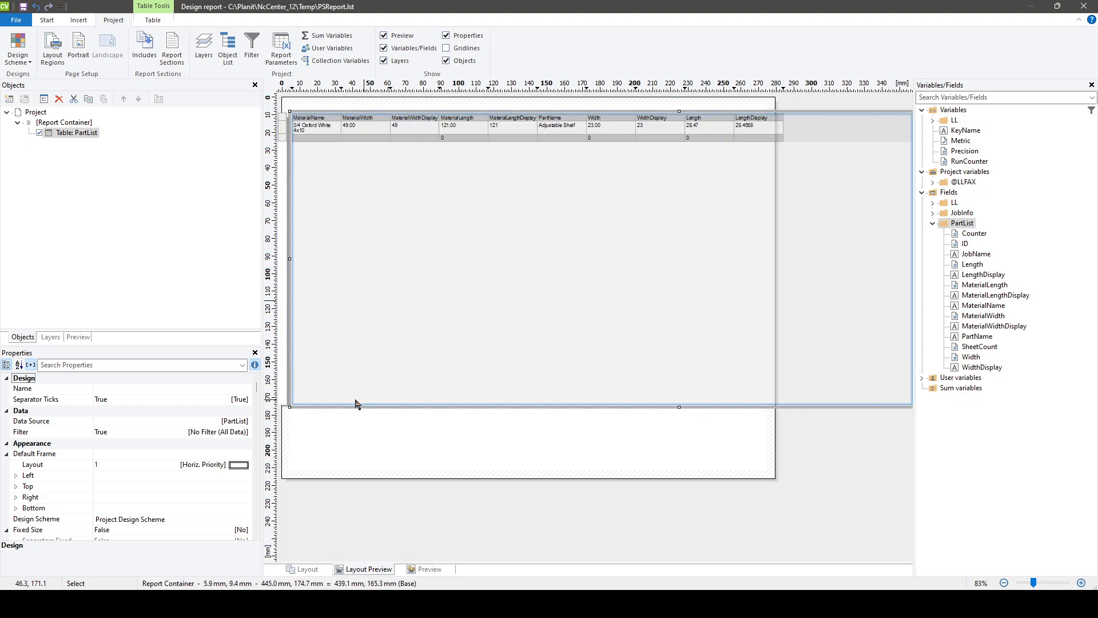
drag(288, 406, 775, 426)
click(811, 341)
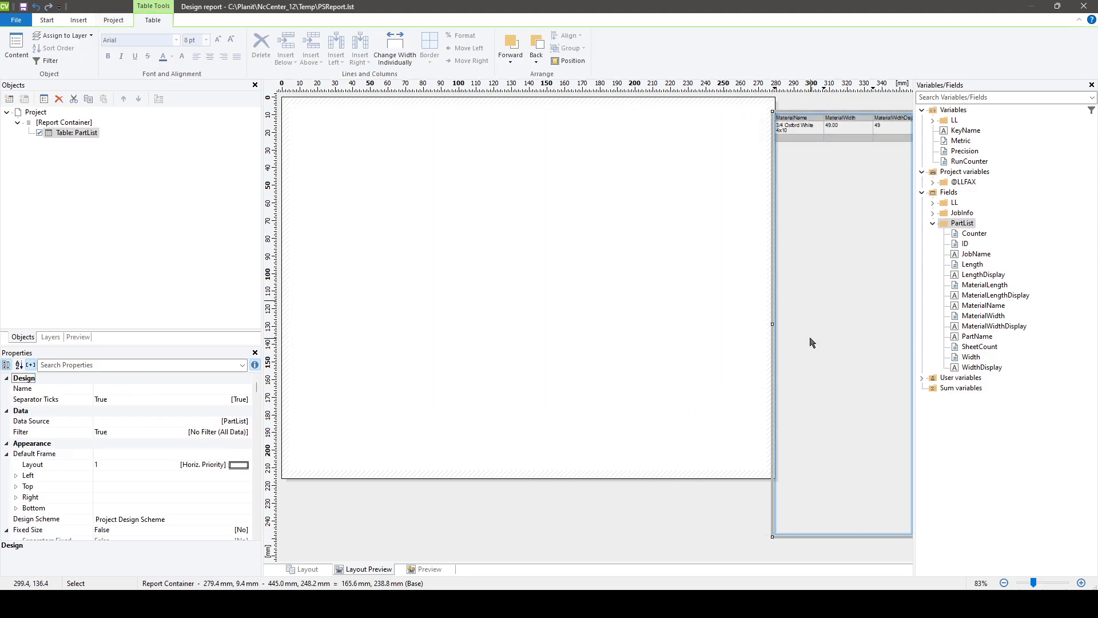
drag(853, 308, 373, 303)
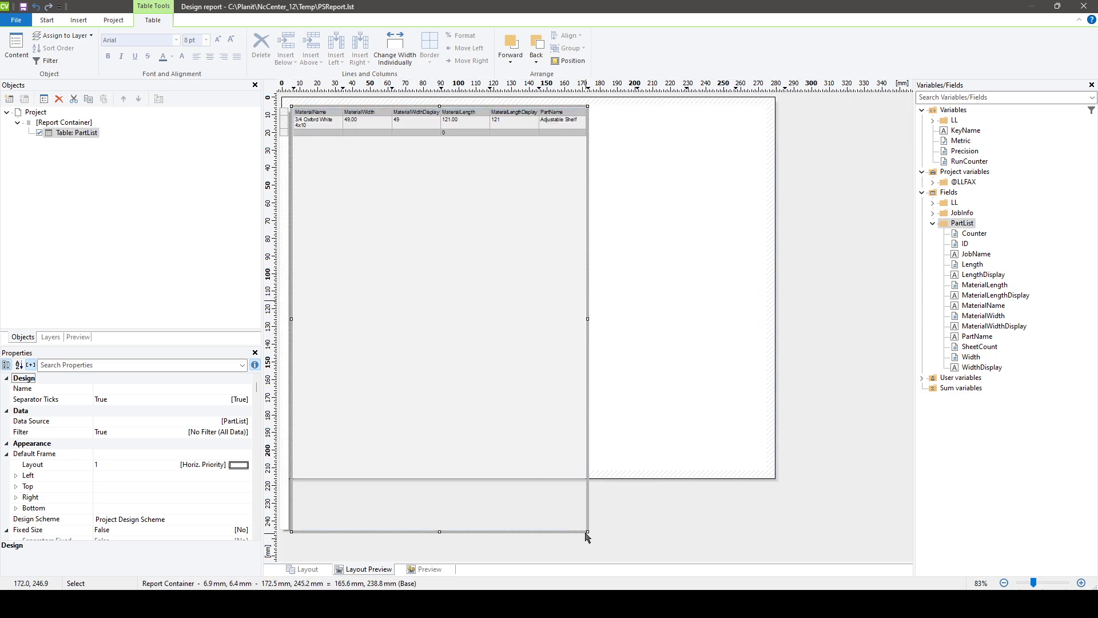
drag(588, 530, 765, 468)
Examine the report container's Left, Top, Width and Height position properties.
scroll(152, 435, down, 13)
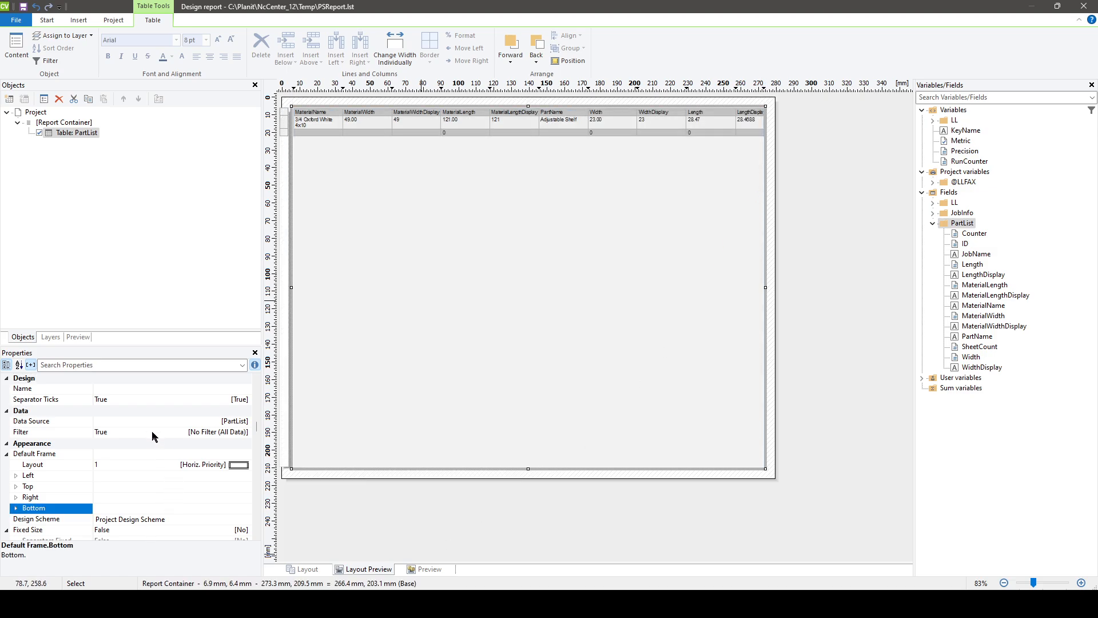
scroll(152, 471, up, 1)
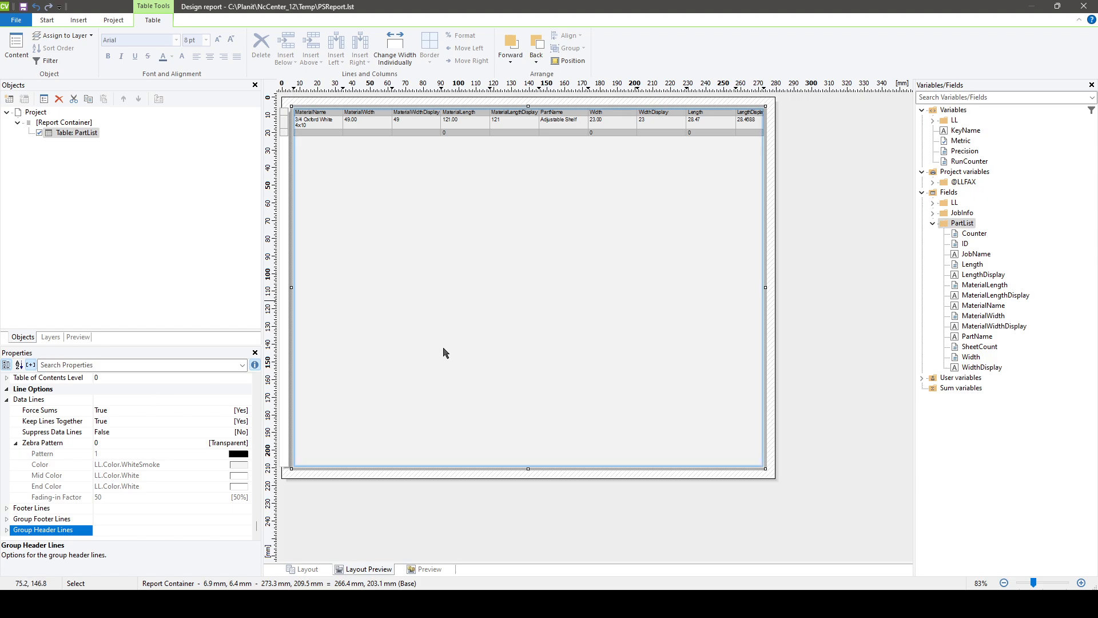
click(74, 123)
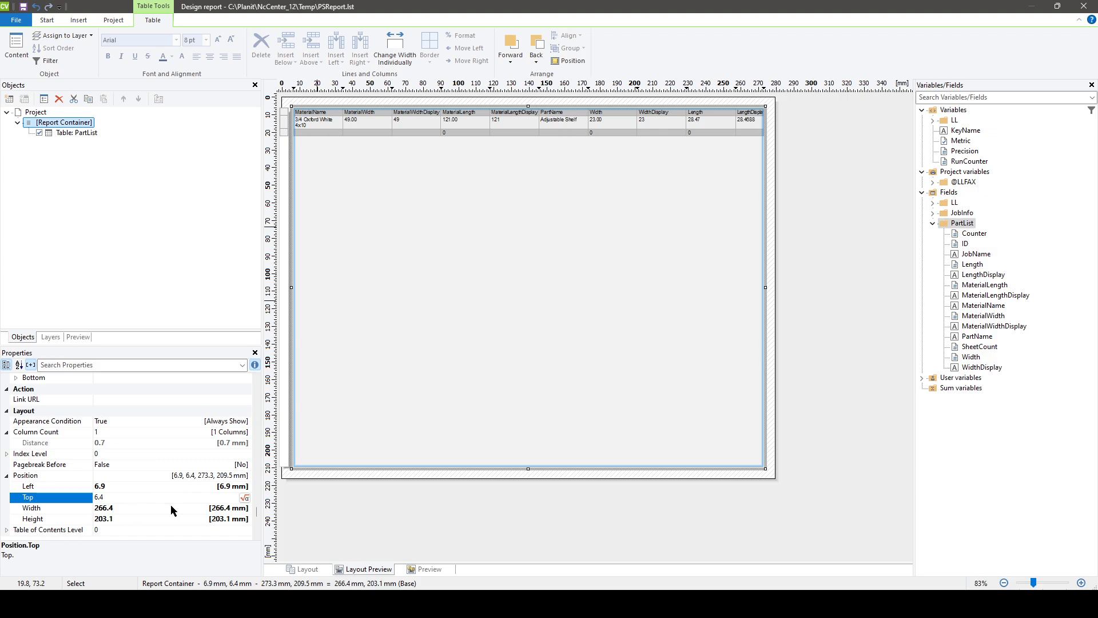
click(118, 486)
click(115, 498)
click(123, 508)
click(126, 518)
click(125, 519)
click(119, 486)
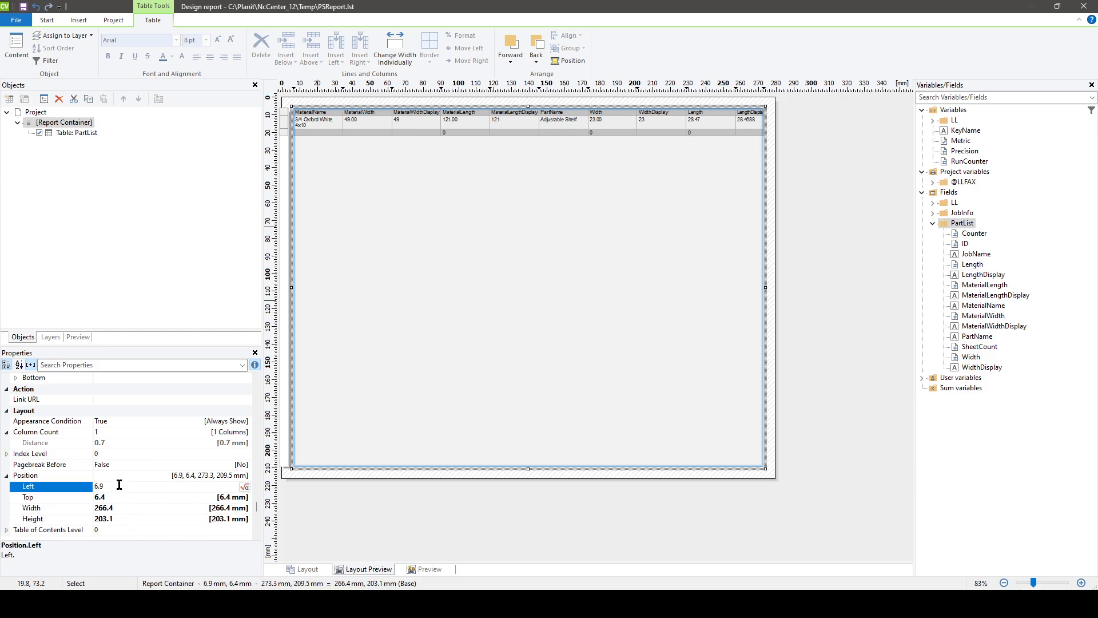
click(127, 497)
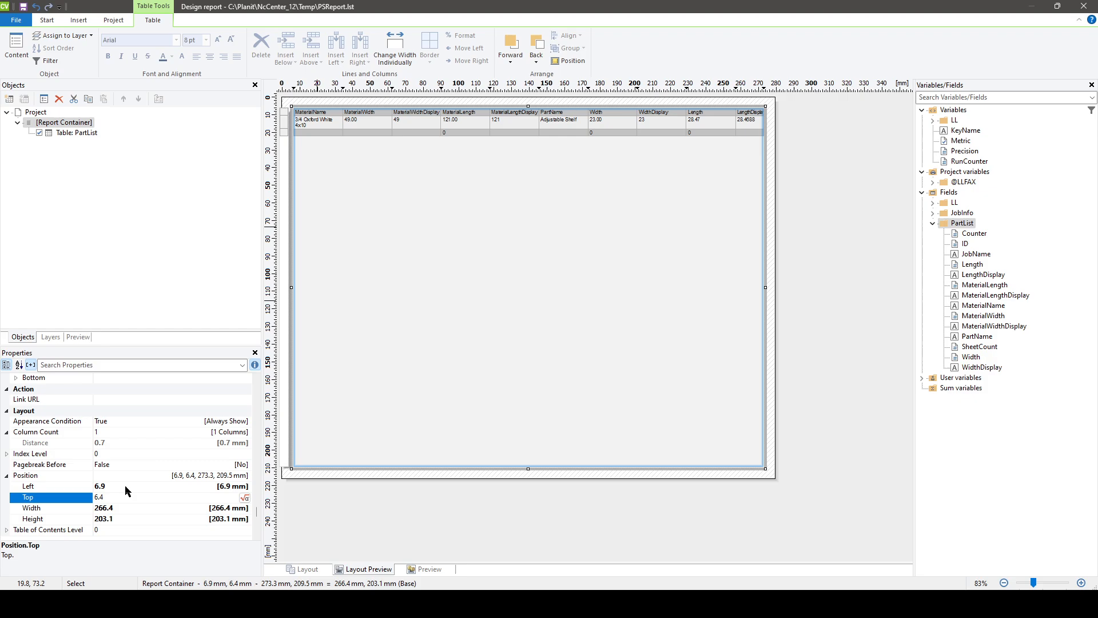
click(128, 508)
click(130, 518)
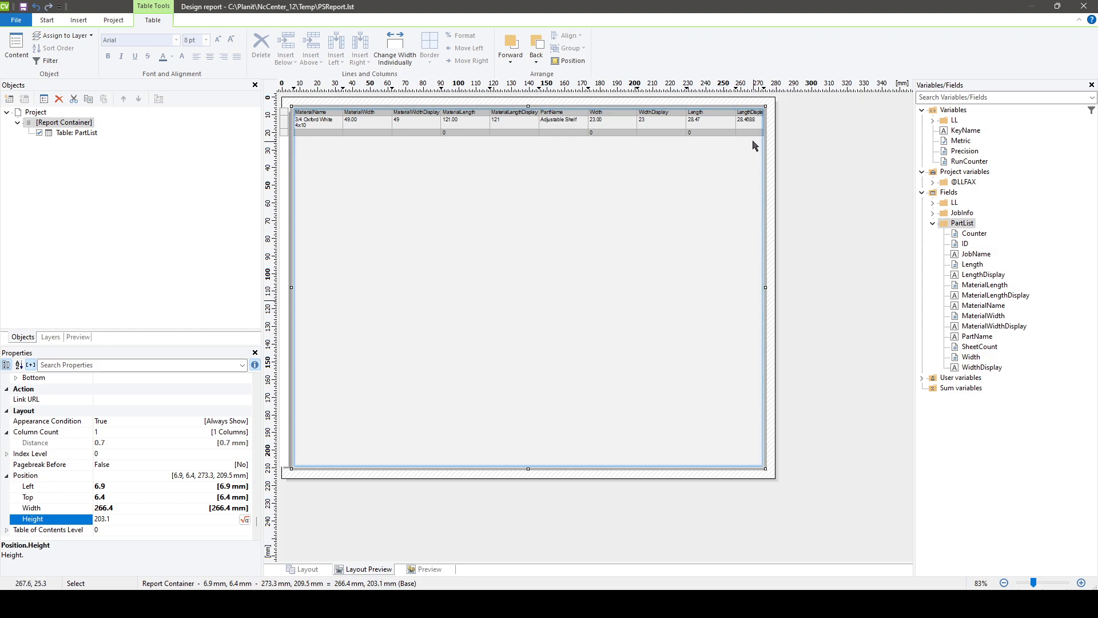
click(658, 522)
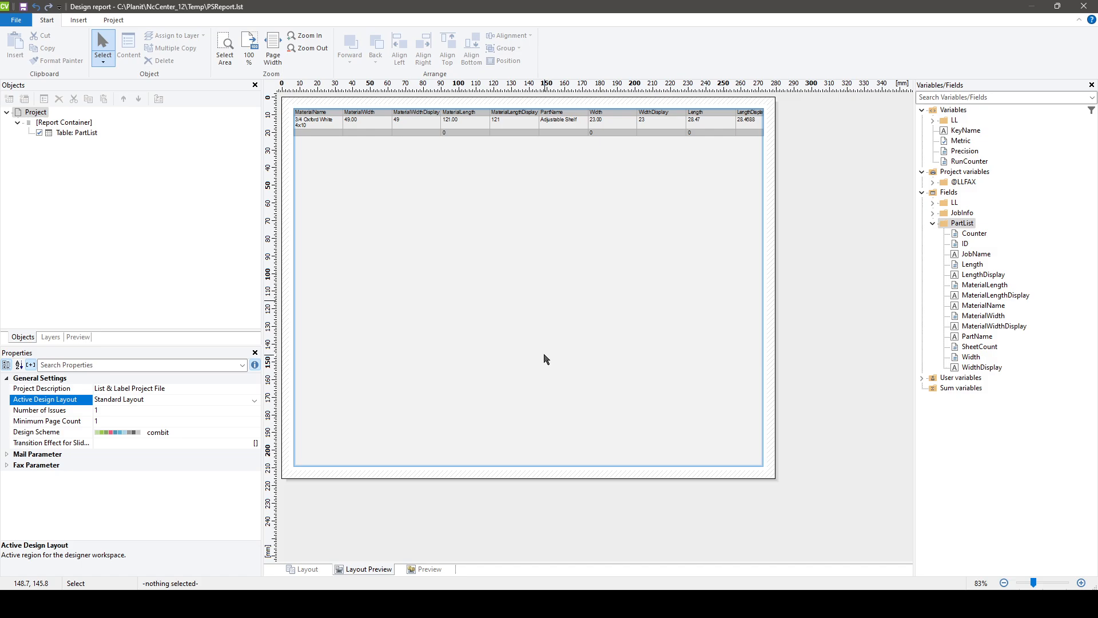
Look through the LL folders of the fields and variables for the device's page and printable area entries.
click(932, 202)
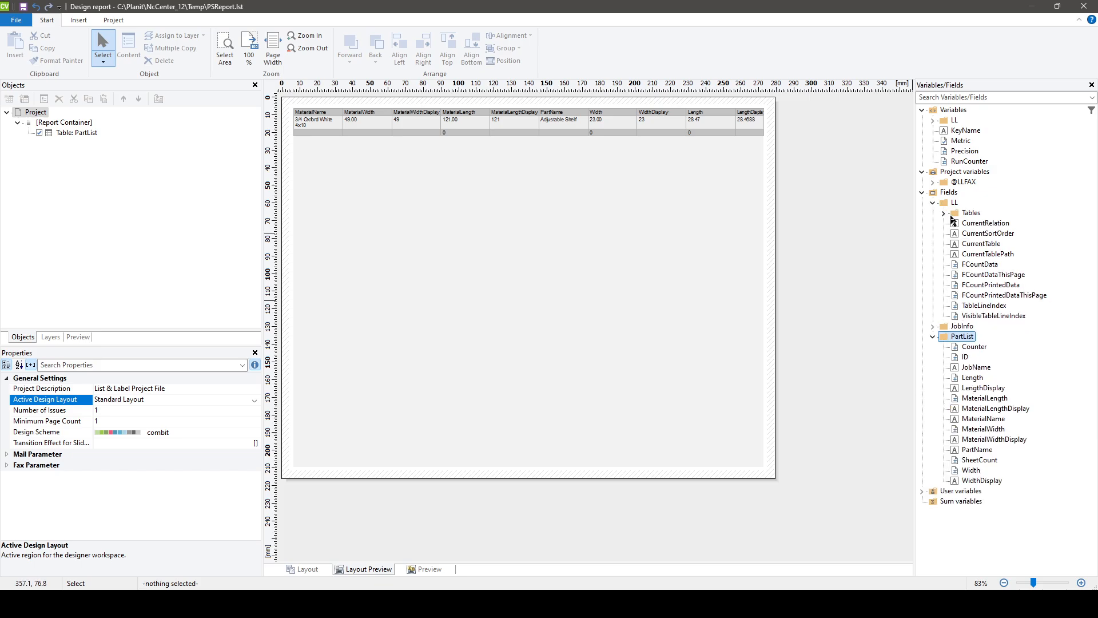
click(943, 213)
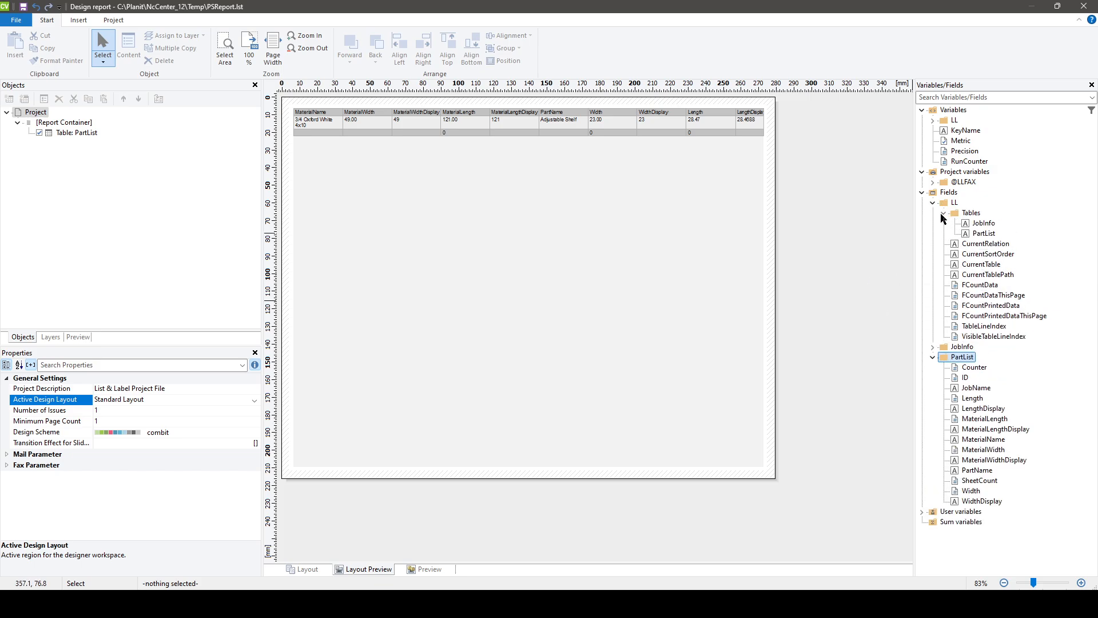
click(942, 213)
click(933, 202)
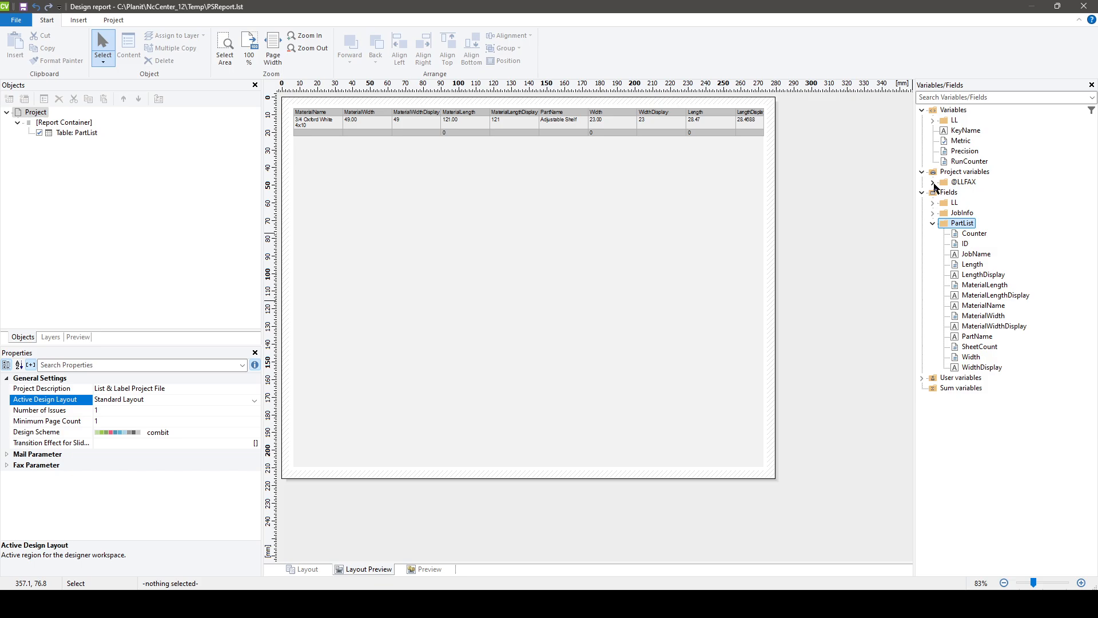
click(933, 120)
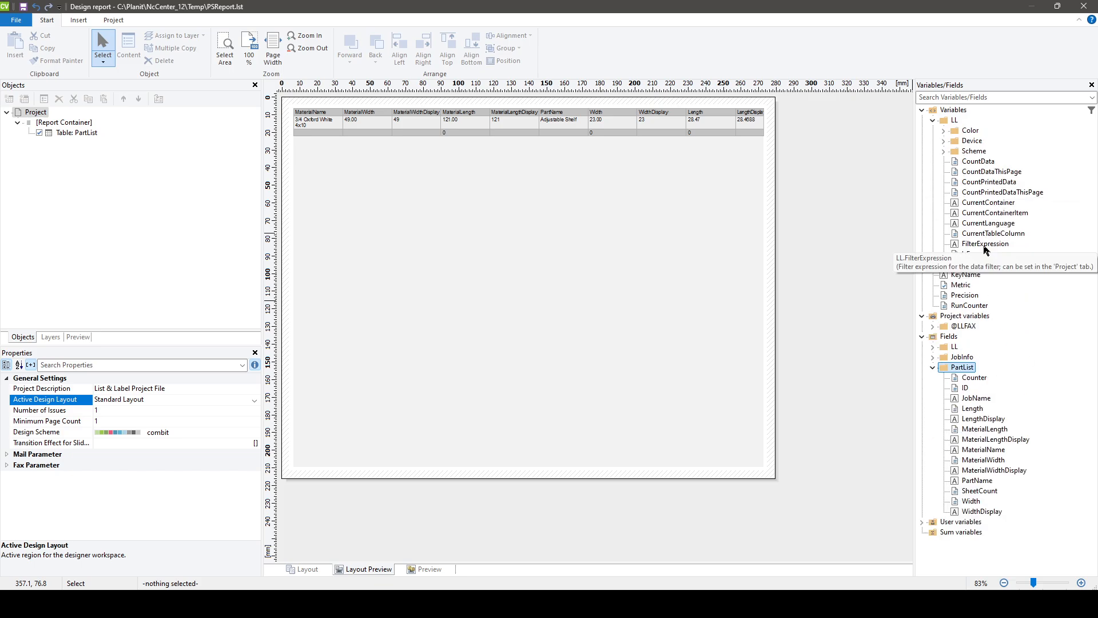
click(943, 141)
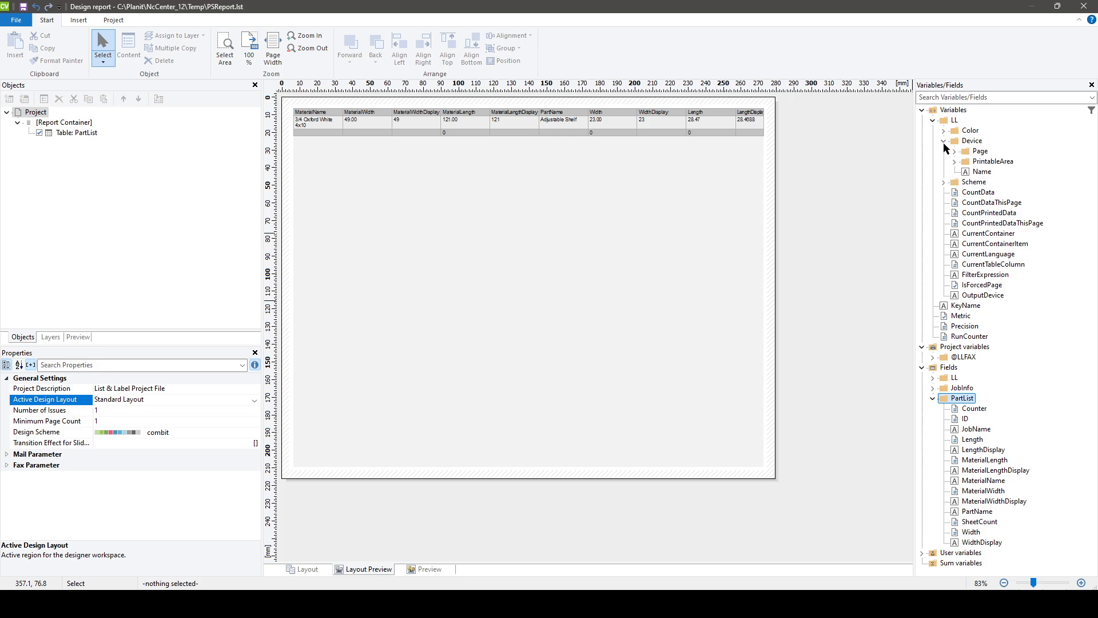
click(954, 161)
click(954, 151)
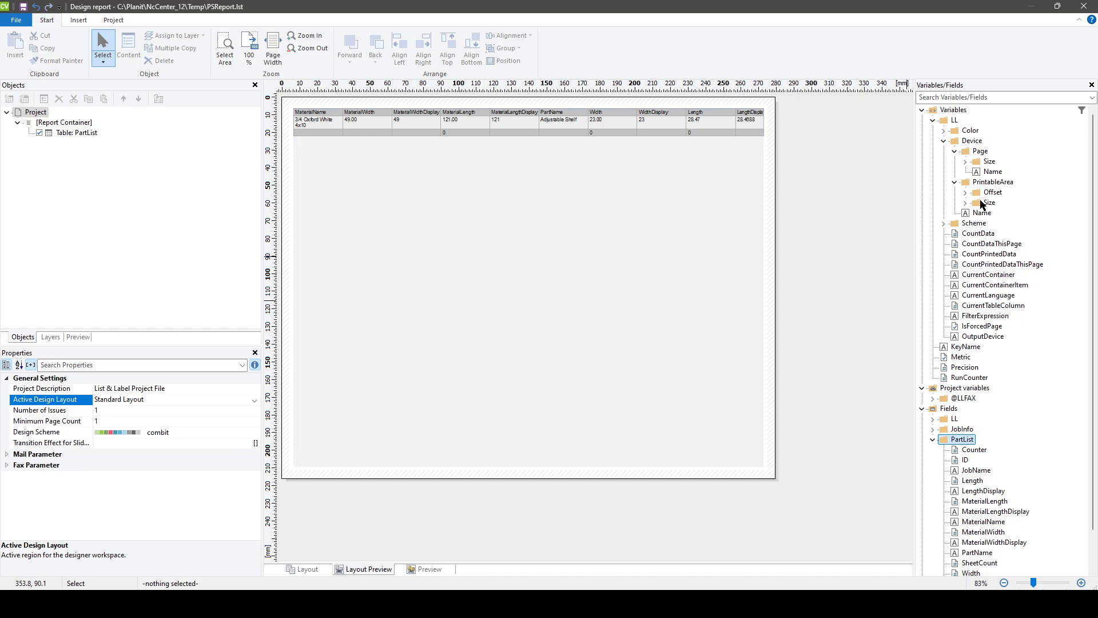
With the report container selected, examine the page size, printable area offset and printable area size variables.
click(77, 122)
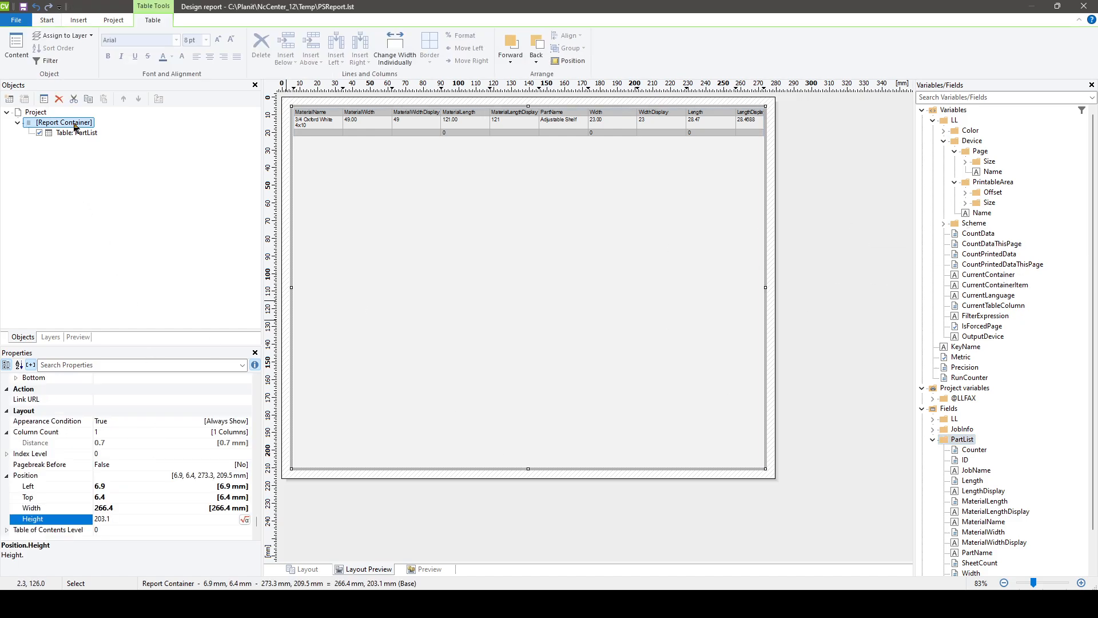
click(966, 193)
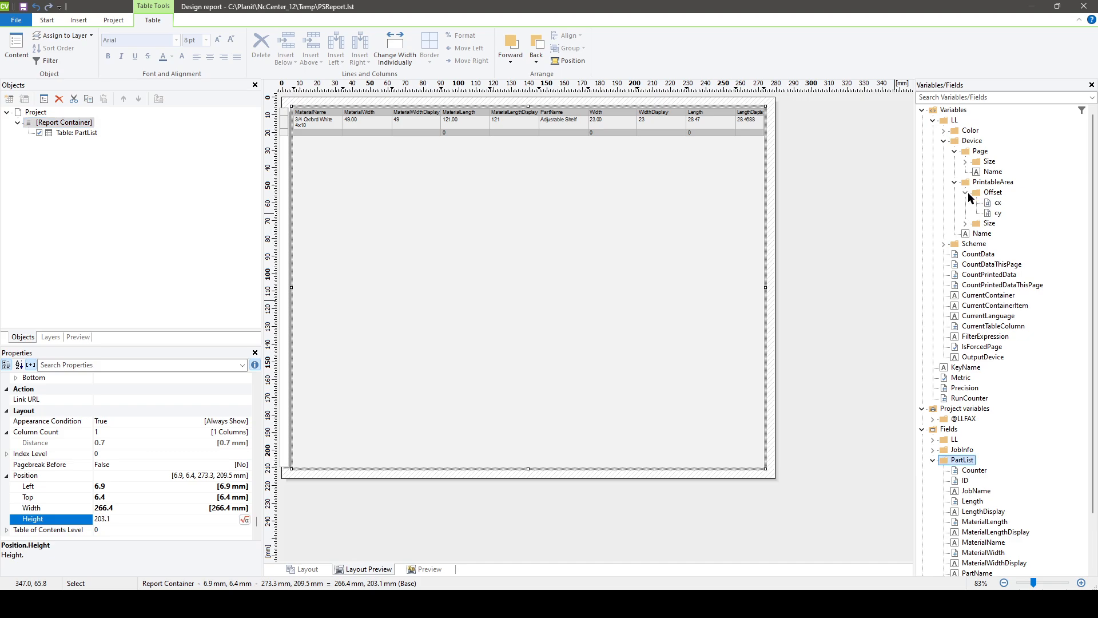
click(989, 182)
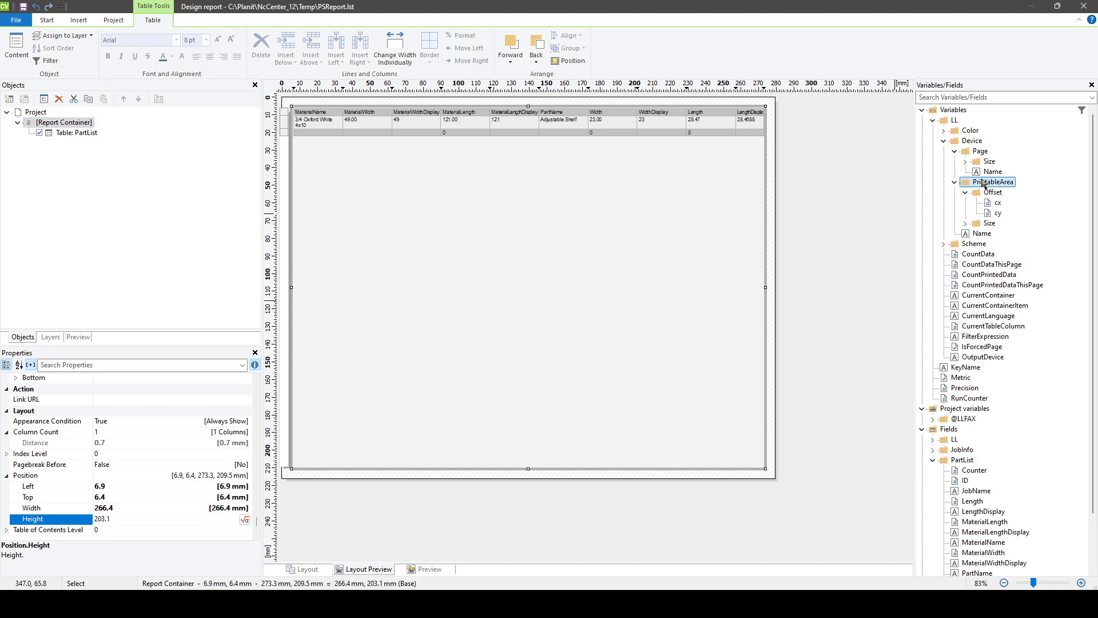
click(989, 163)
click(966, 161)
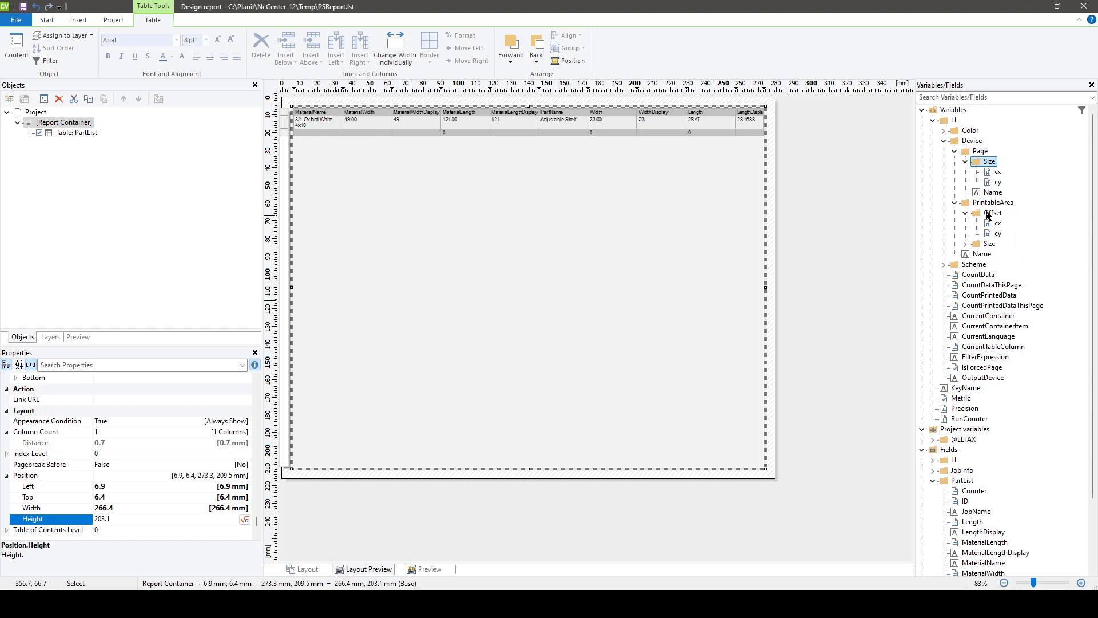
click(966, 244)
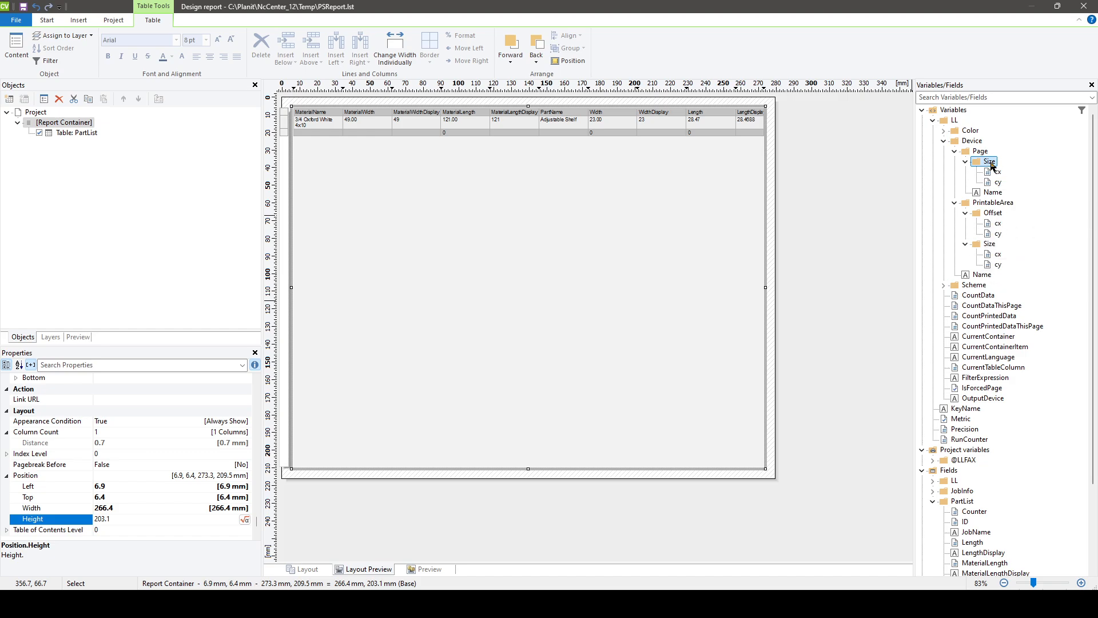
Set the report container's Left position to LL.Device.PrintableArea.Offset.cx.
click(999, 224)
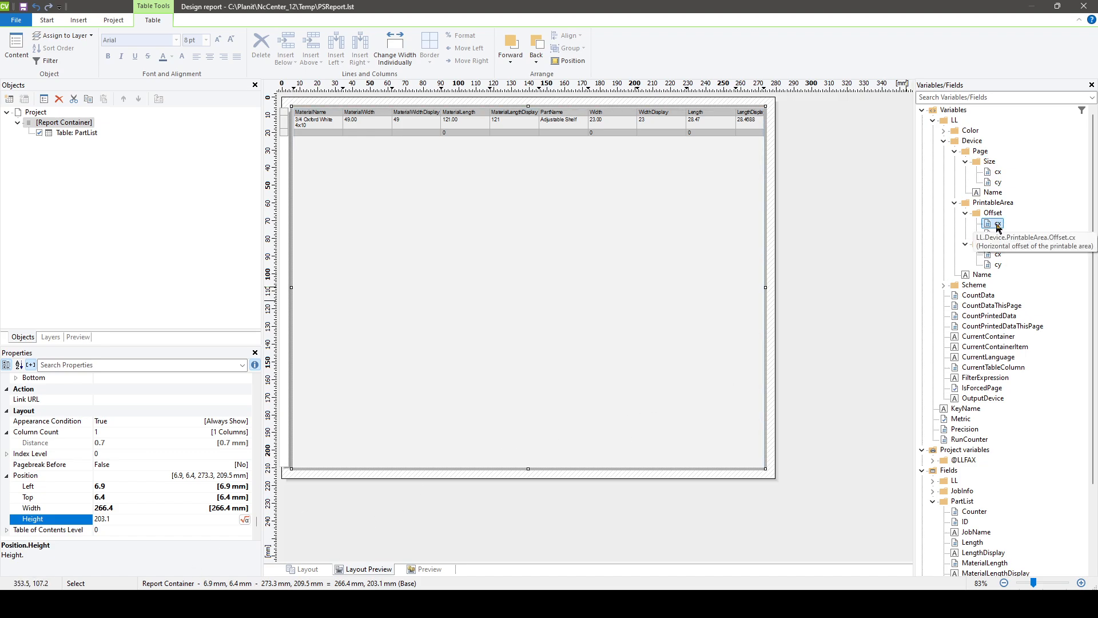
click(140, 486)
drag(175, 487, 46, 490)
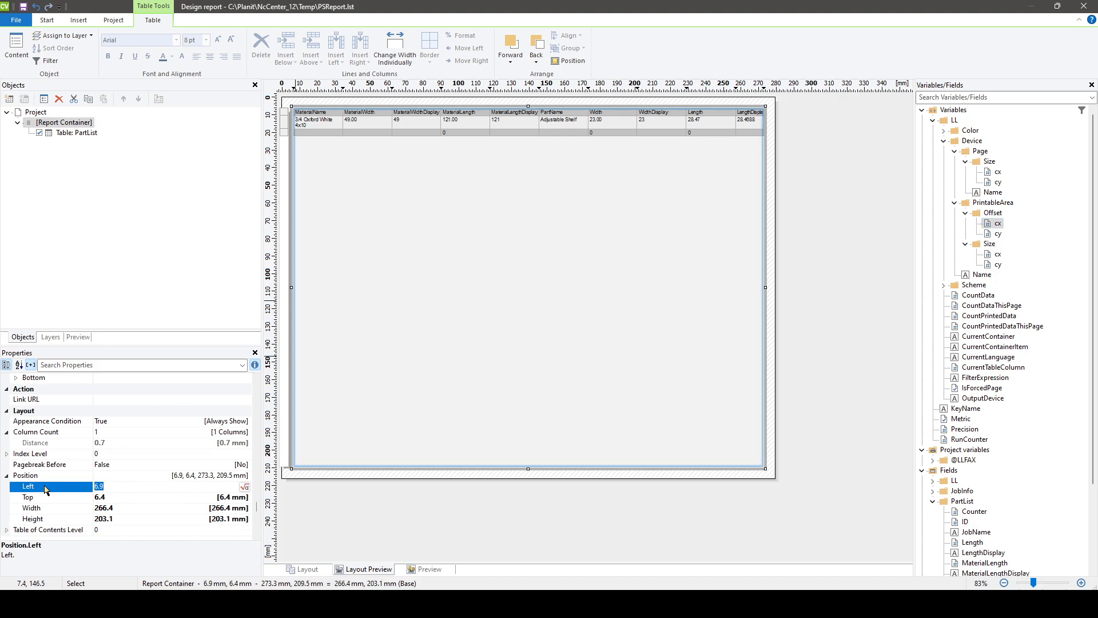
text(ll.devioce)
key(BackSpace)
key(BackSpace)
key(BackSpace)
key(BackSpace)
key(BackSpace)
key(BackSpace)
text(Devic)
key(BackSpace)
key(BackSpace)
key(BackSpace)
key(BackSpace)
key(BackSpace)
key(BackSpace)
key(BackSpace)
text(.Device.PrintableArea.Offset.cx)
key(Return)
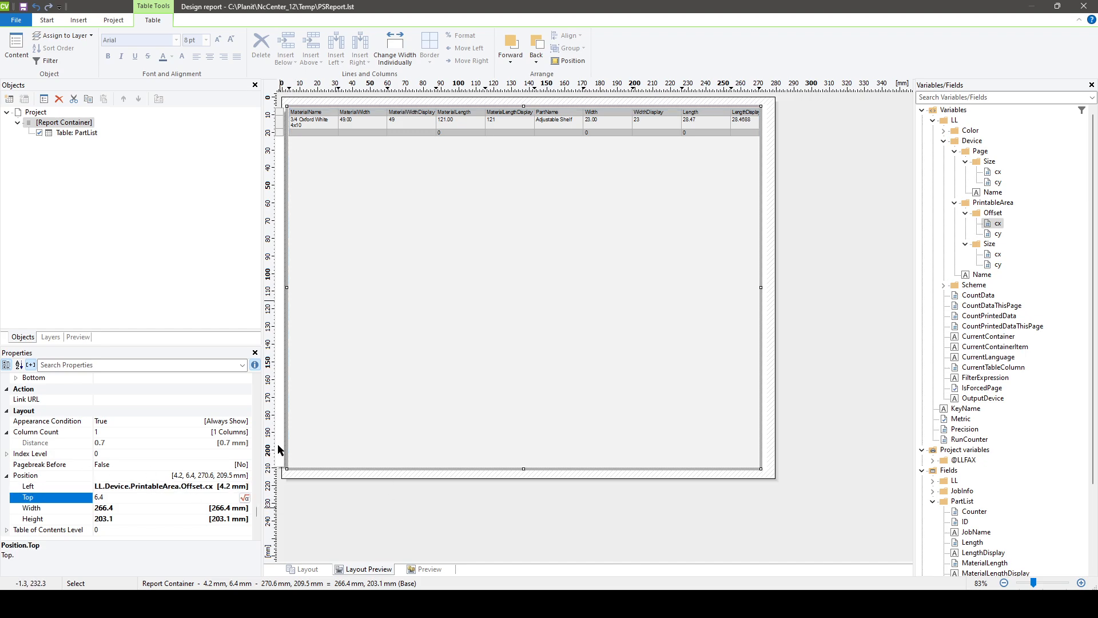
click(363, 504)
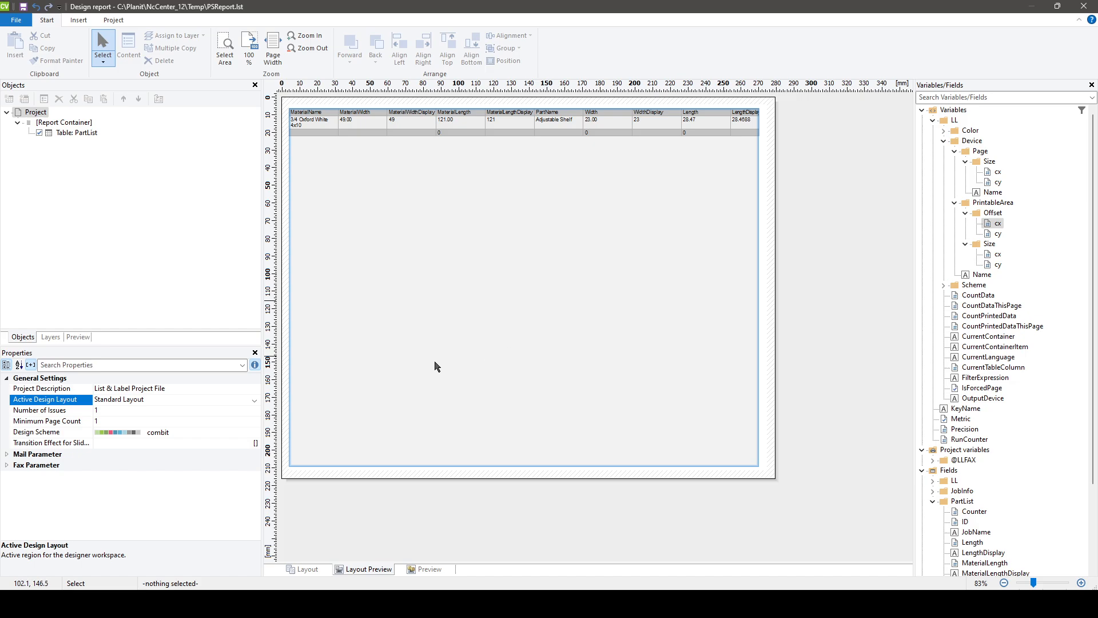
Set the report container's Top position to LL.Device.PrintableArea.Offset.cy, reusing the formula from its Left position.
click(81, 124)
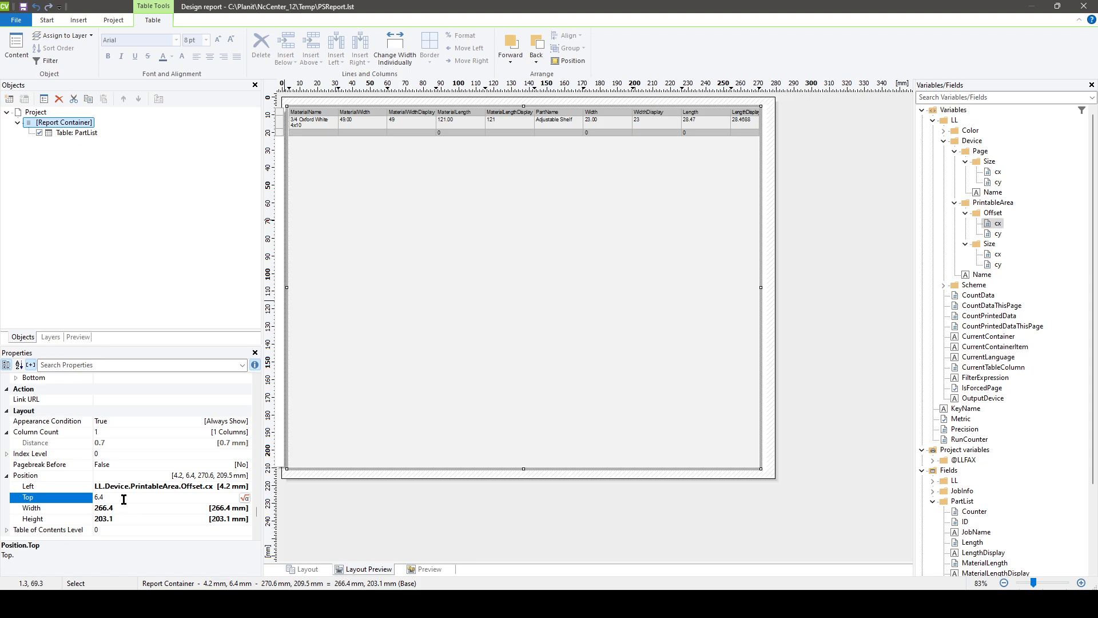
key(Up)
key(ctrl+c)
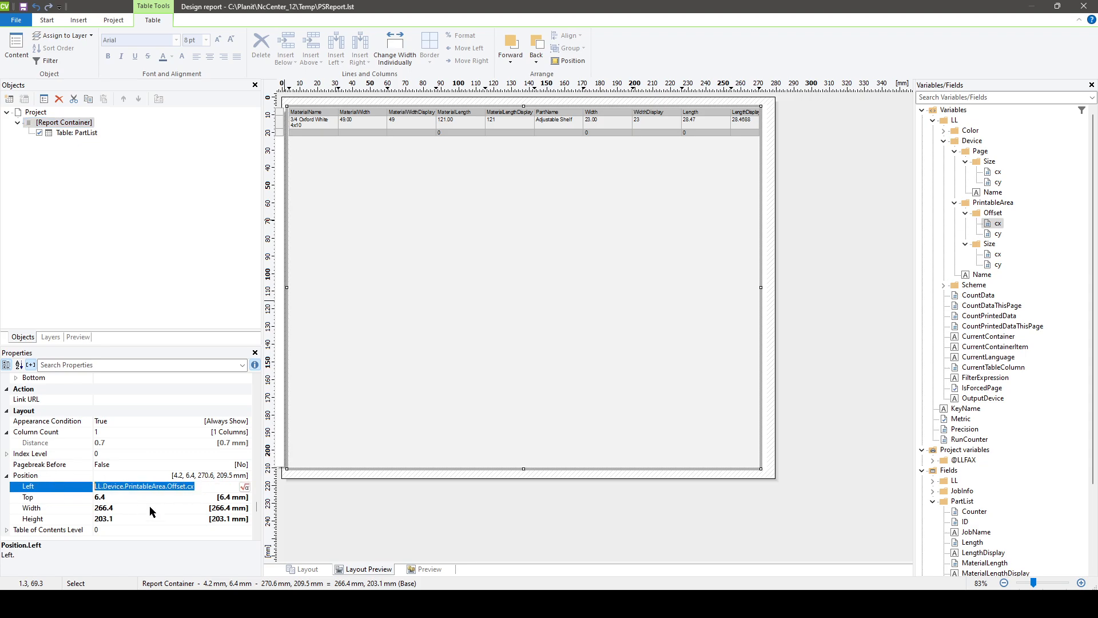
click(131, 501)
drag(138, 498, 37, 486)
key(ctrl+v)
text(y)
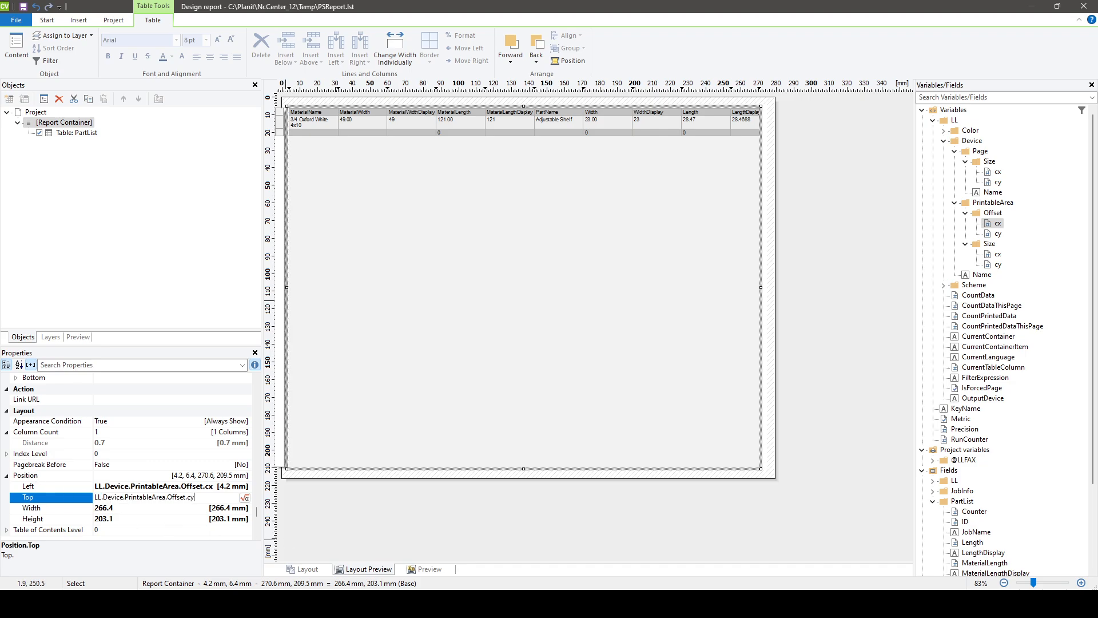
key(Return)
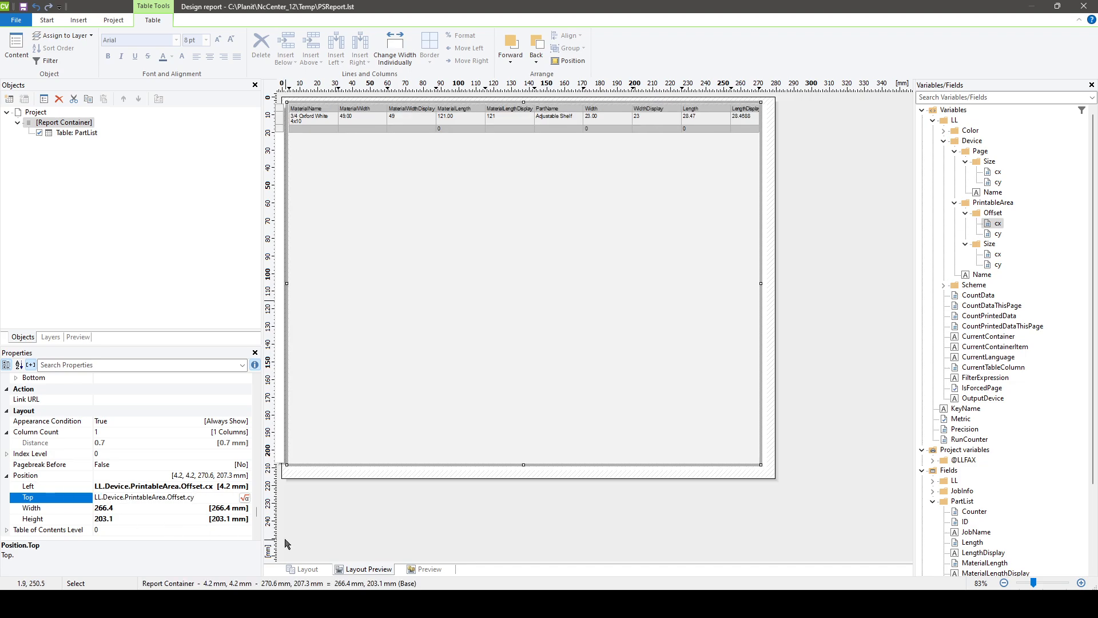
Set the report container's Width to LL.Device.PrintableArea.Size.cx, adapting the copied offset formula.
click(145, 506)
click(126, 508)
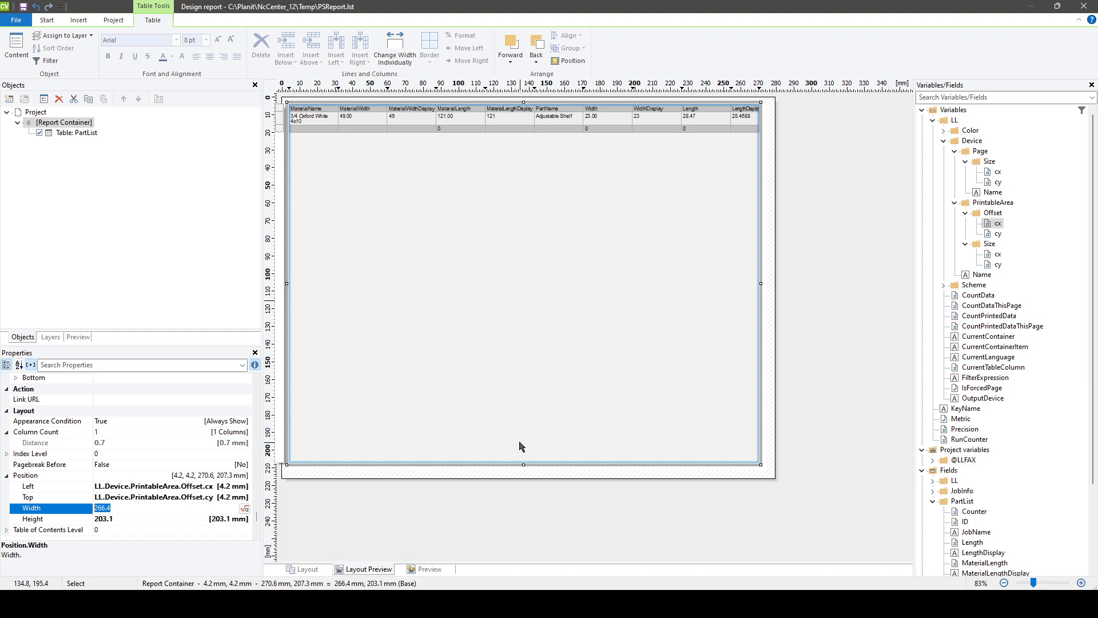
key(ctrl+v)
key(BackSpace)
key(BackSpace)
key(BackSpace)
key(BackSpace)
key(BackSpace)
key(BackSpace)
text(Size)
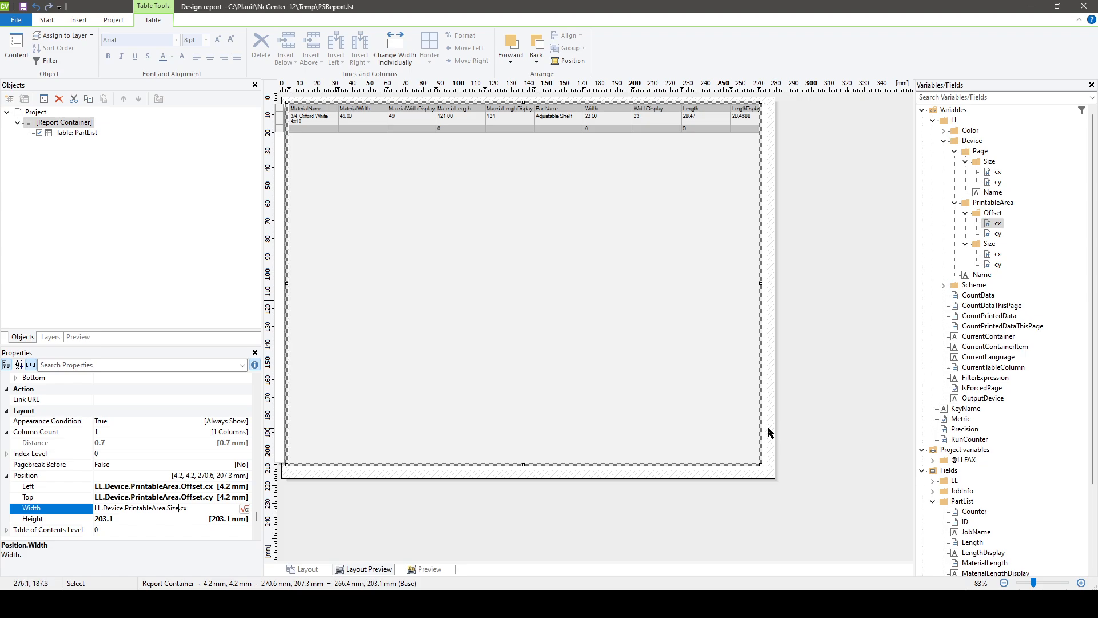
key(Return)
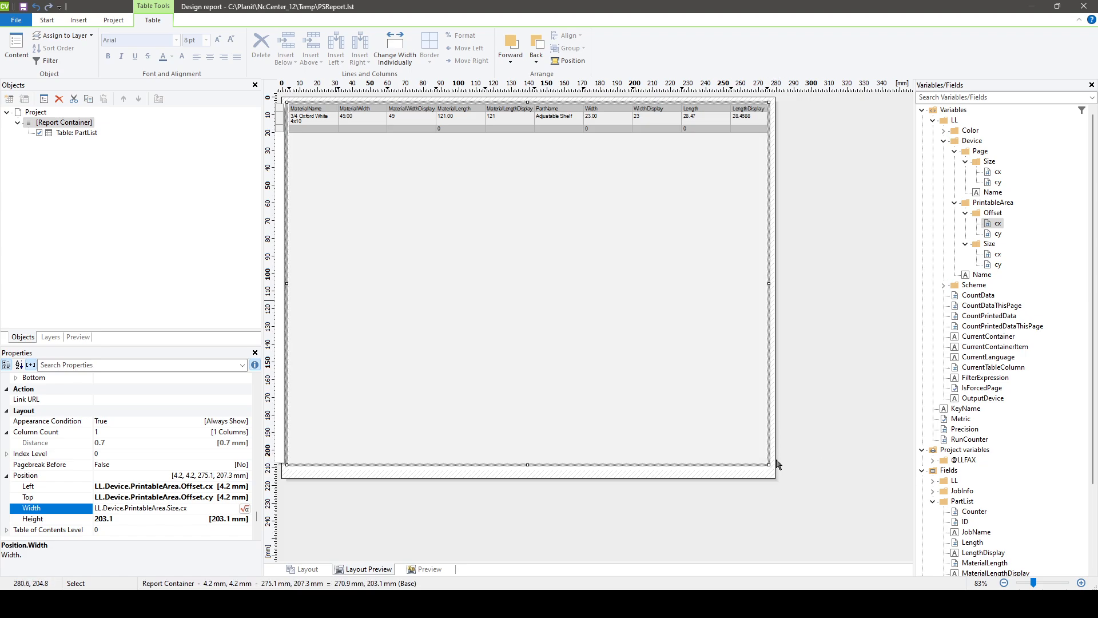
Deselect the report container and check its new width against the printable area of the page.
click(747, 510)
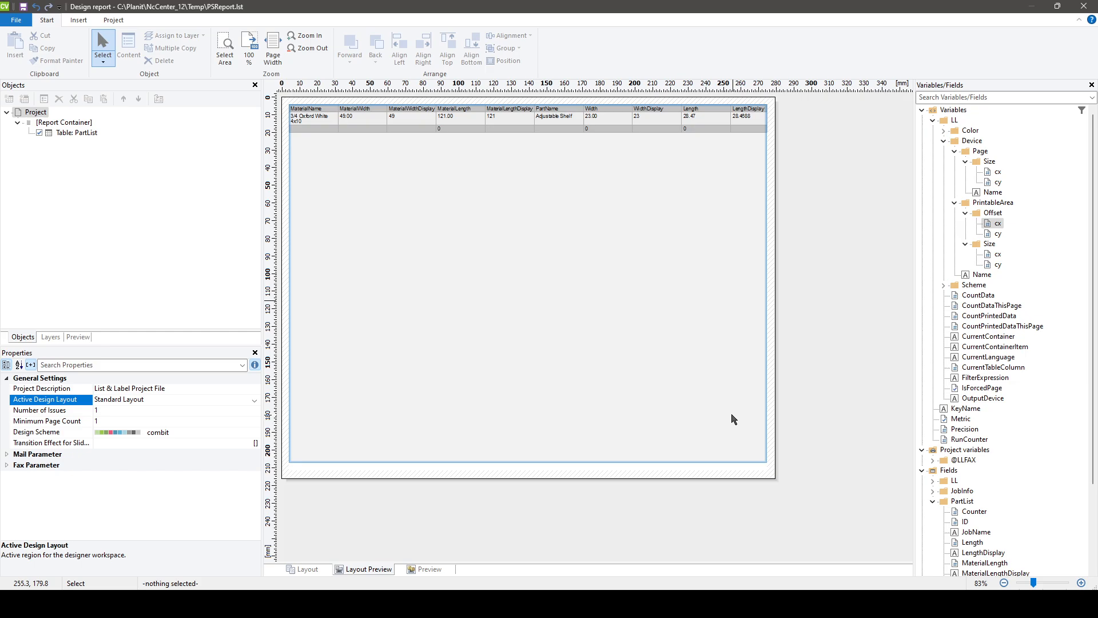
click(694, 409)
click(791, 491)
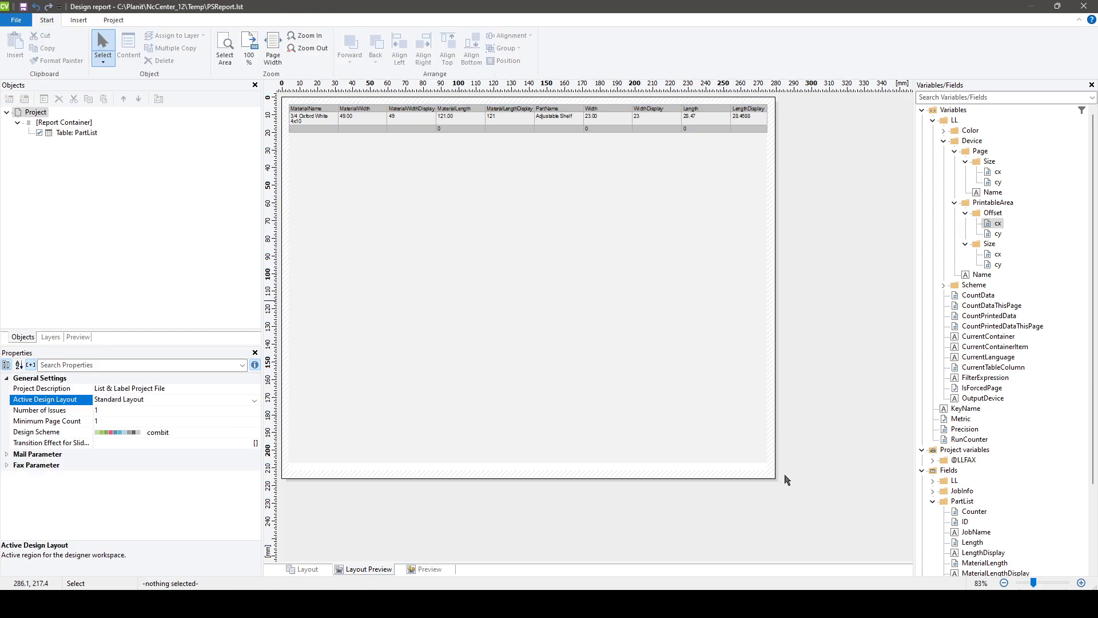
click(575, 389)
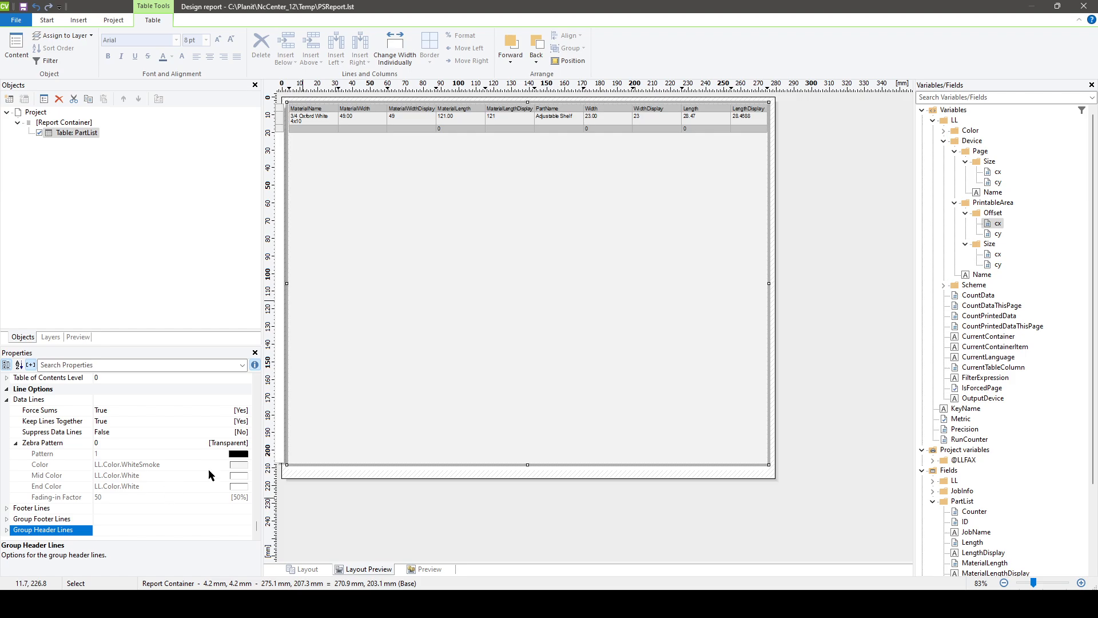
Set the report container's Height to LL.Device.PrintableArea.Size.cy, reusing the formula from its Width.
click(61, 122)
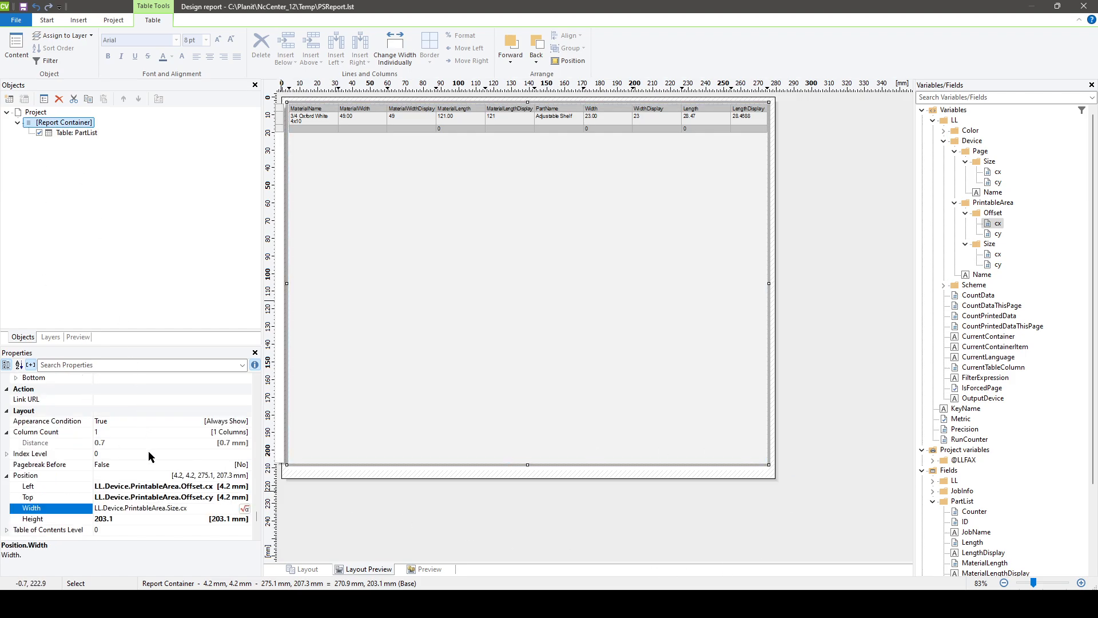
click(156, 518)
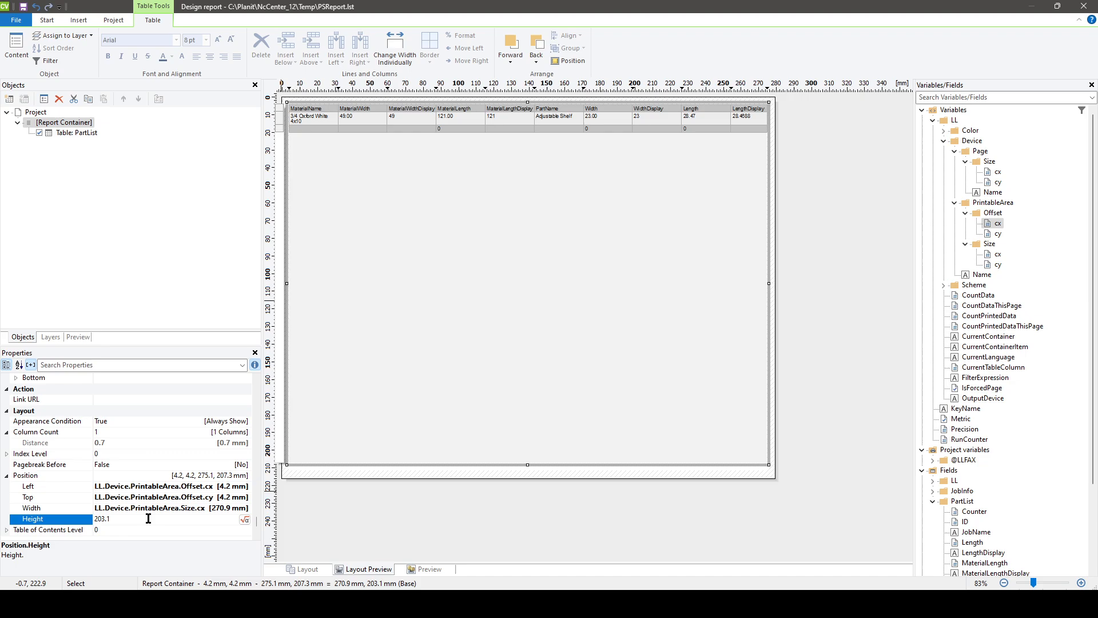
click(203, 509)
drag(191, 509, 57, 492)
key(ctrl+c)
click(129, 518)
key(ctrl+v)
key(Return)
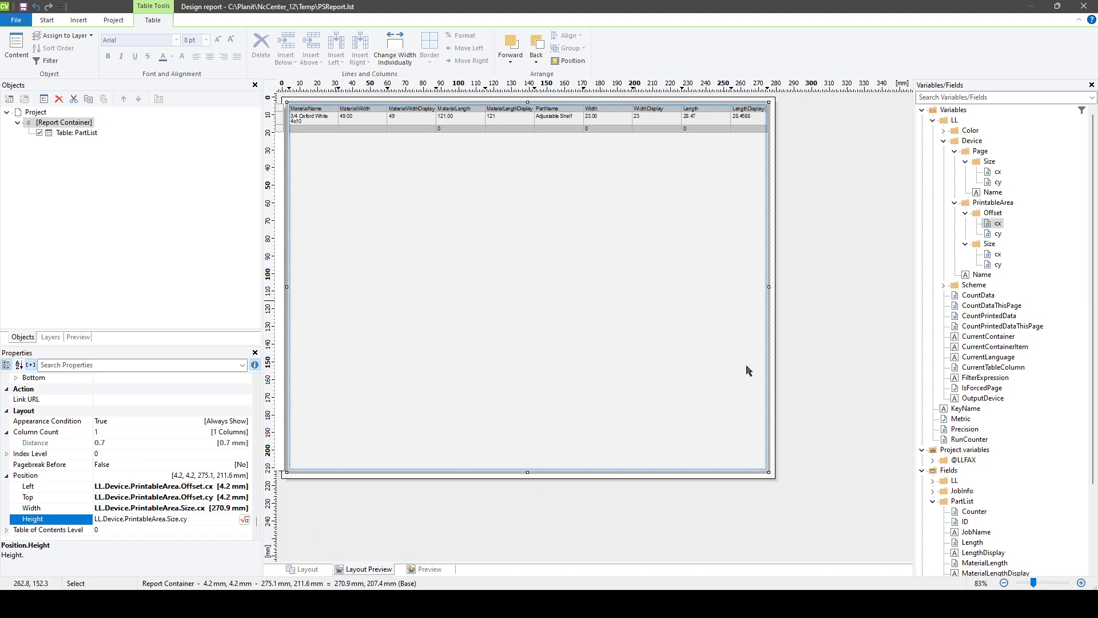
Examine the layout and line properties of the report container and the PartList table.
click(831, 297)
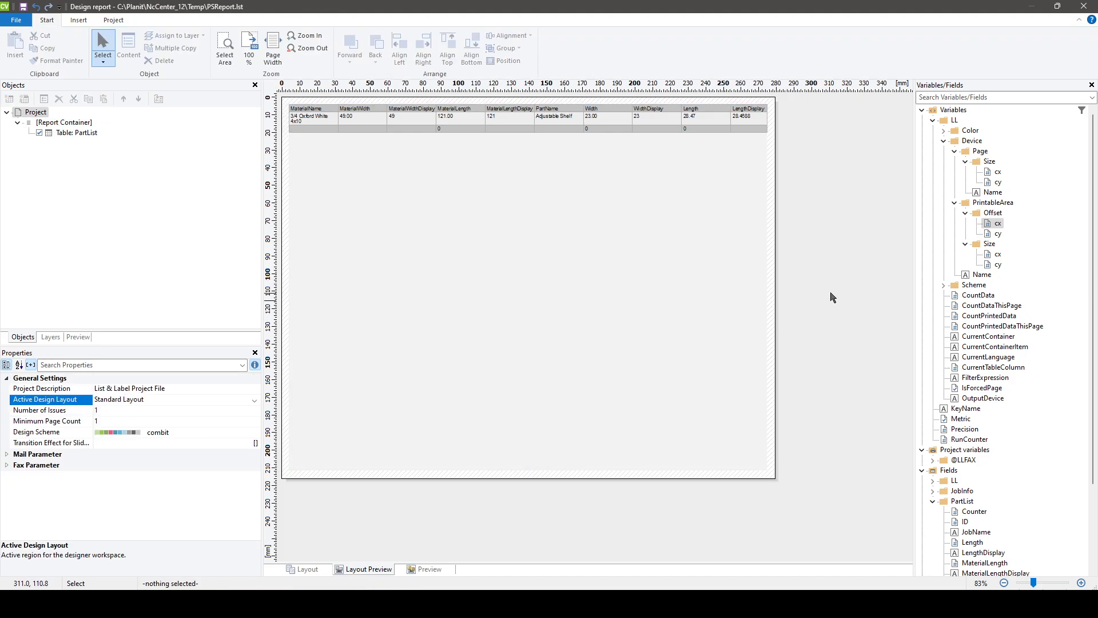
click(60, 123)
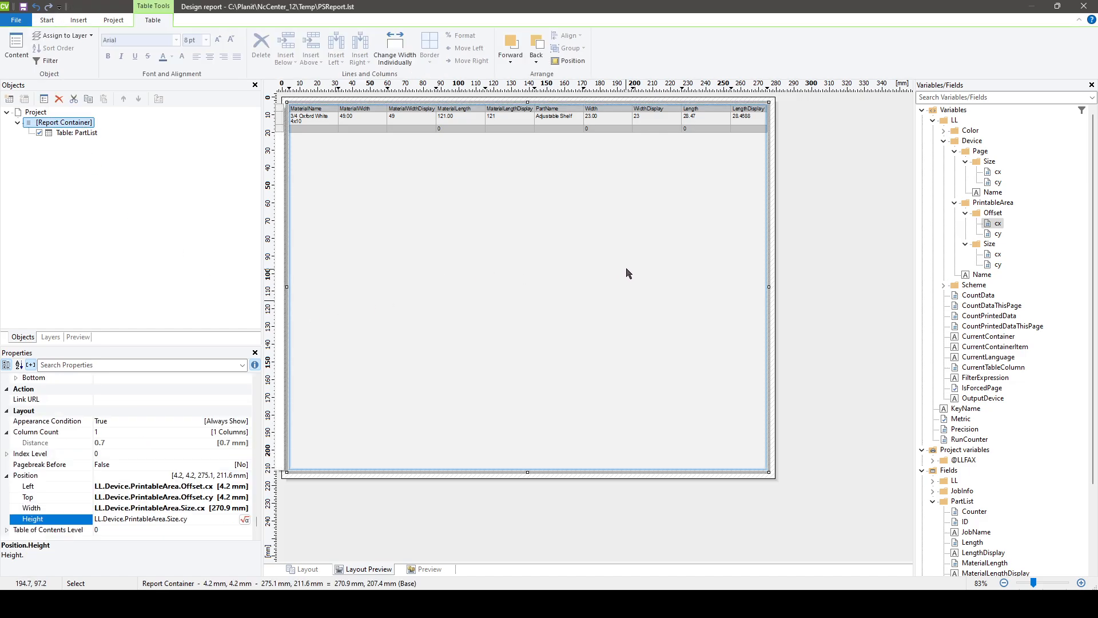
click(79, 133)
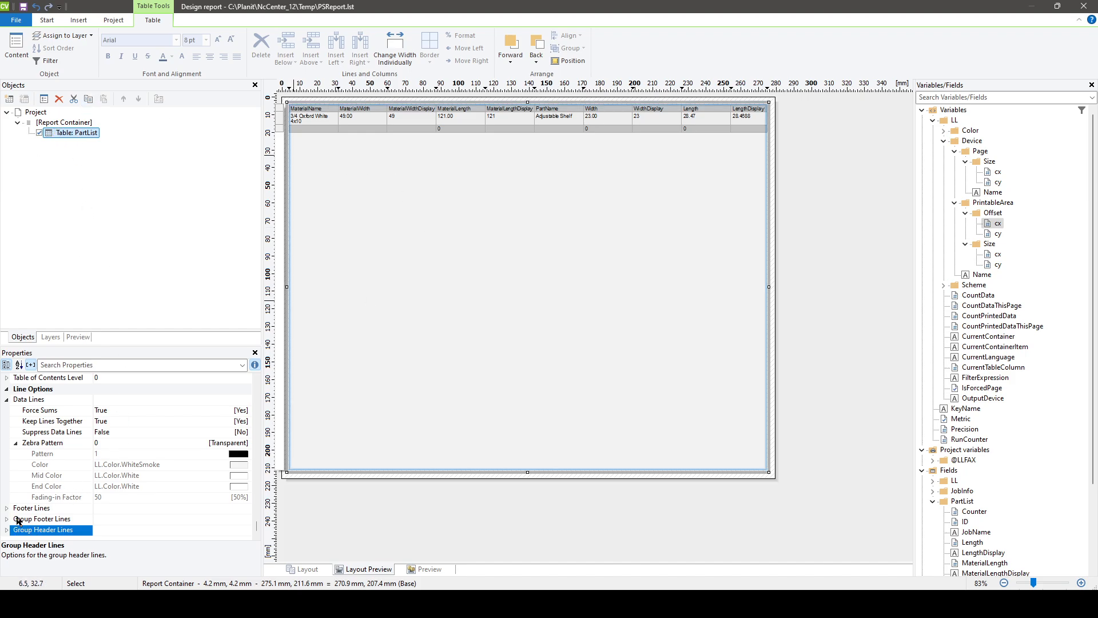
scroll(58, 441, up, 9)
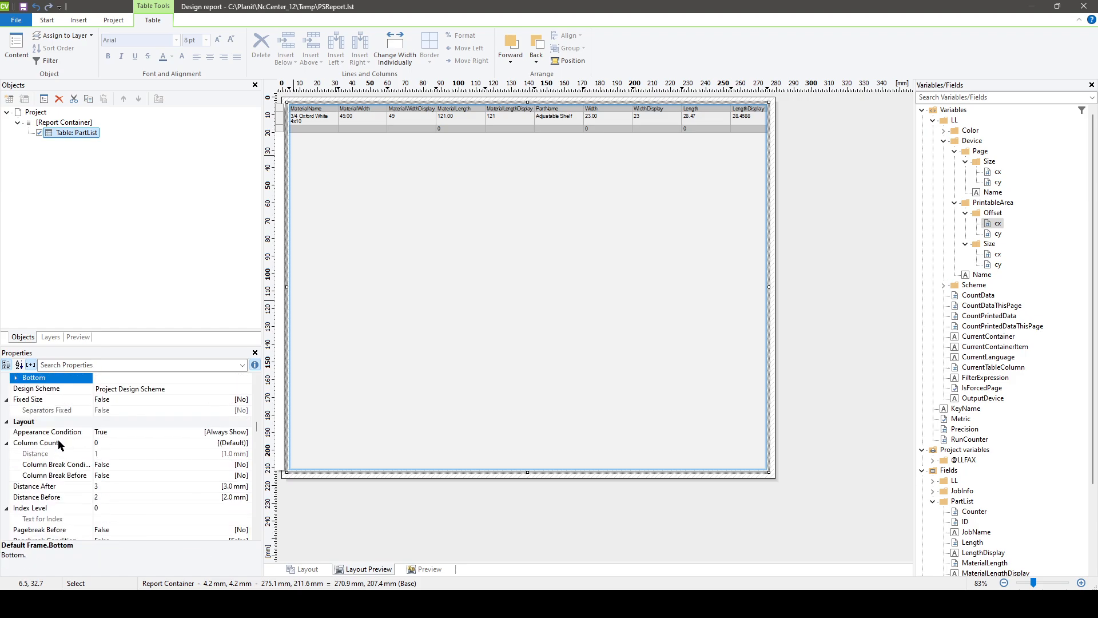
scroll(68, 453, up, 5)
scroll(137, 455, down, 12)
scroll(138, 455, up, 3)
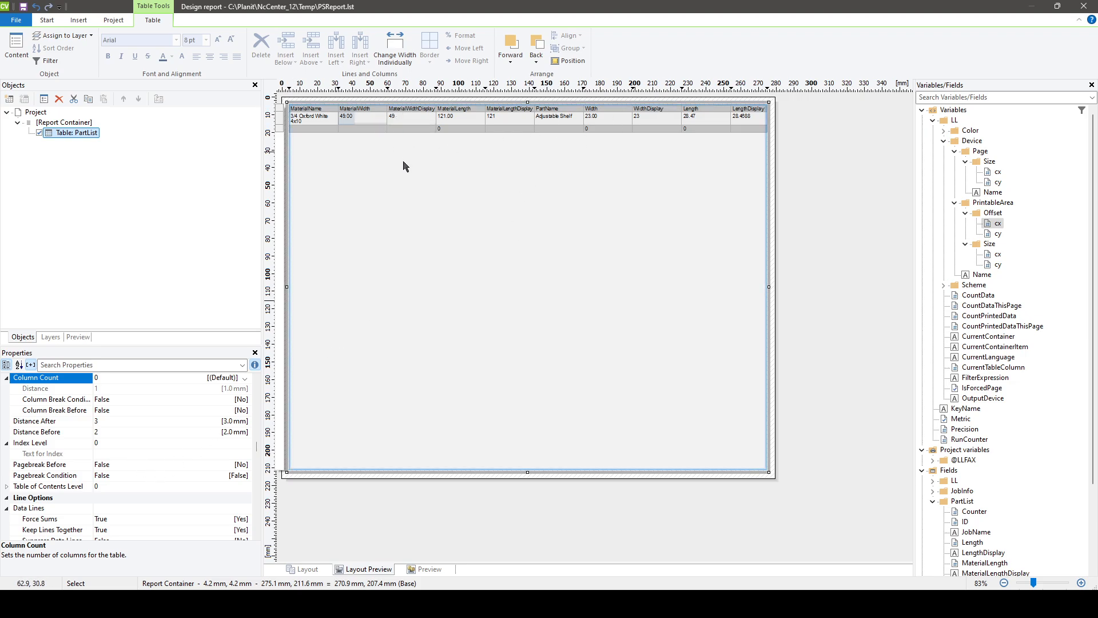
click(874, 179)
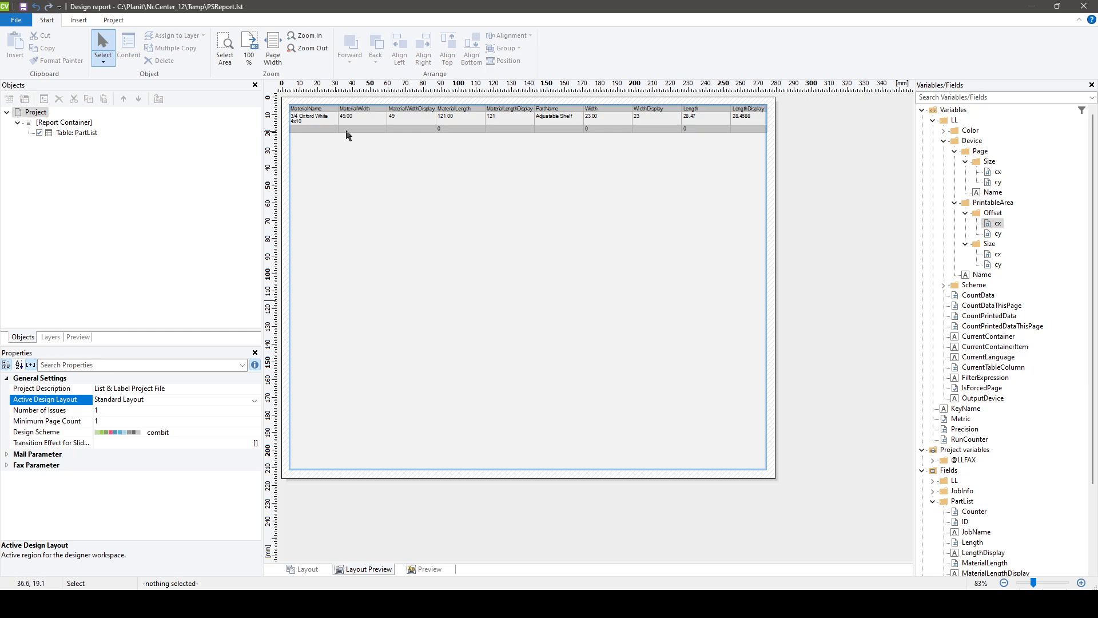
Narrow both side panes to enlarge the design area, and widen the MaterialName column until the material name fits on one line.
ctrl+scroll(394, 117, up, 2)
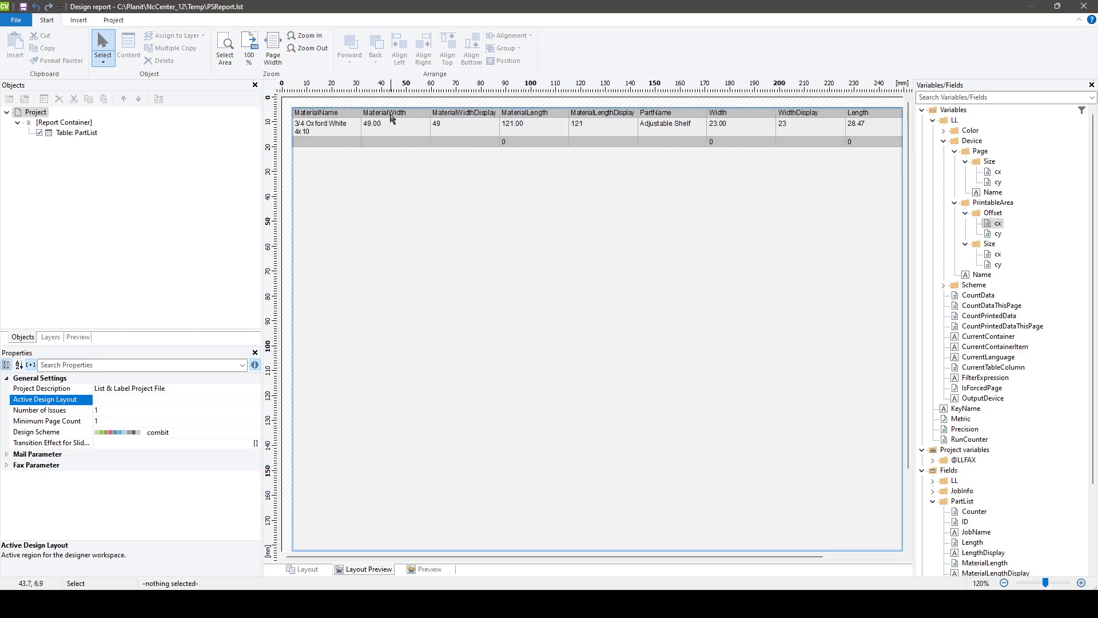
ctrl+scroll(392, 118, up, 1)
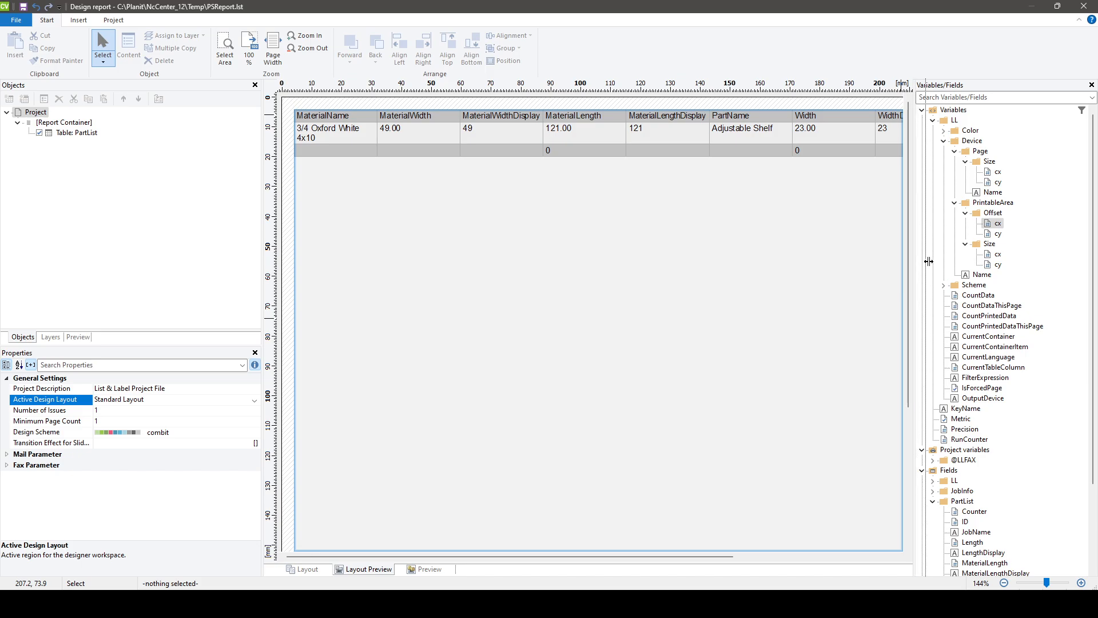
drag(925, 262, 985, 263)
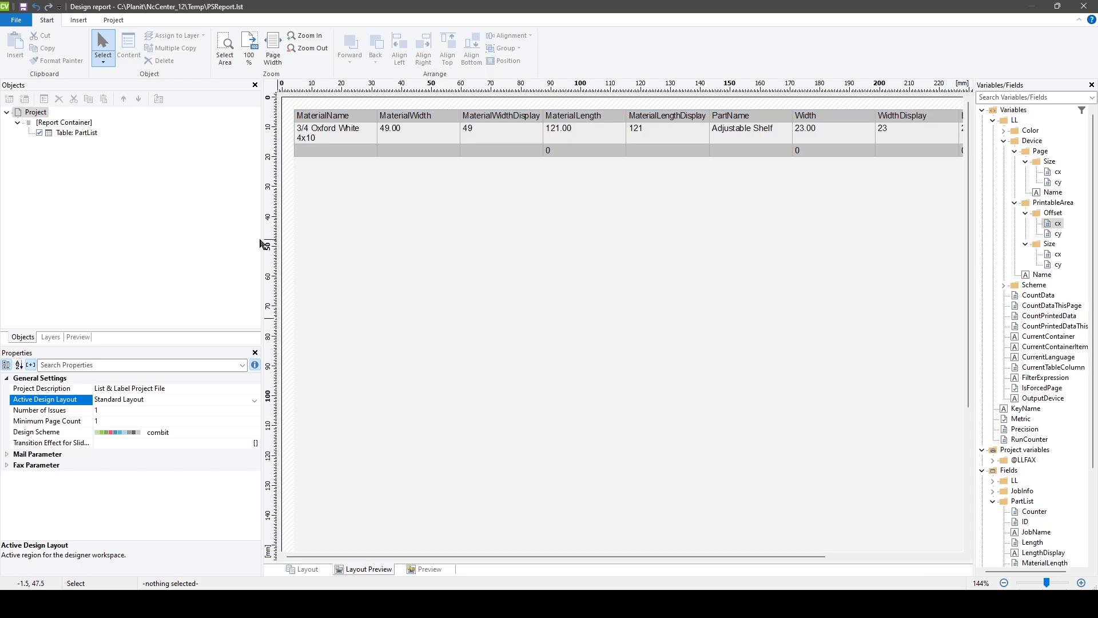
drag(262, 240, 156, 240)
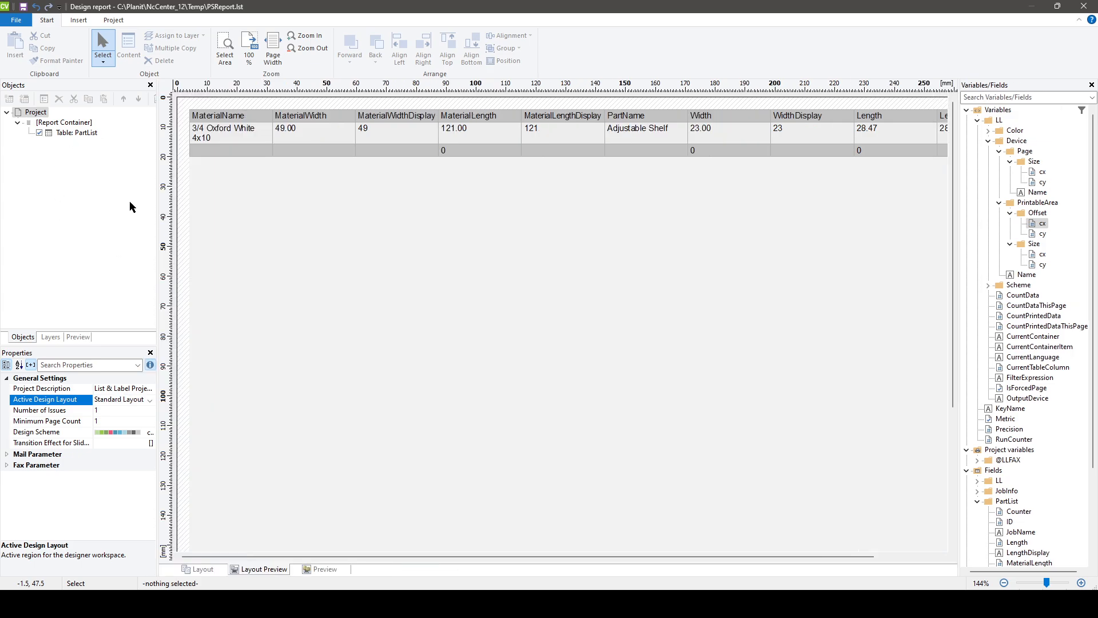
click(241, 141)
mouse_move(272, 116)
mouse_down()
mouse_move(302, 120)
mouse_move(290, 121)
mouse_up()
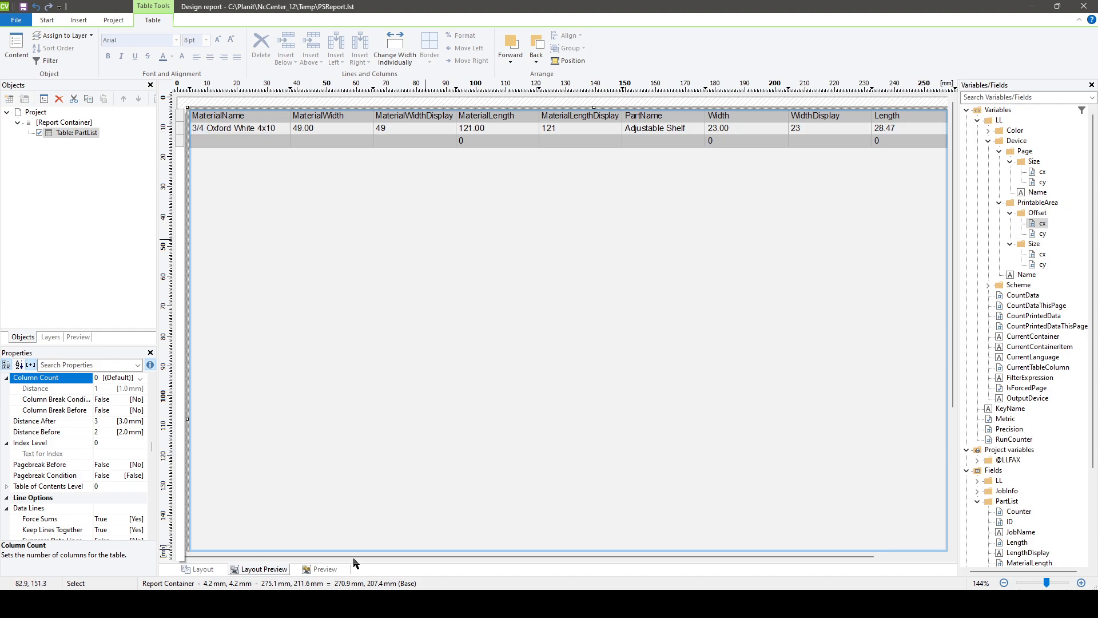
In the data line of the PartList table's contents, move PartList.MaterialLength to the end of the column order.
drag(433, 558, 623, 557)
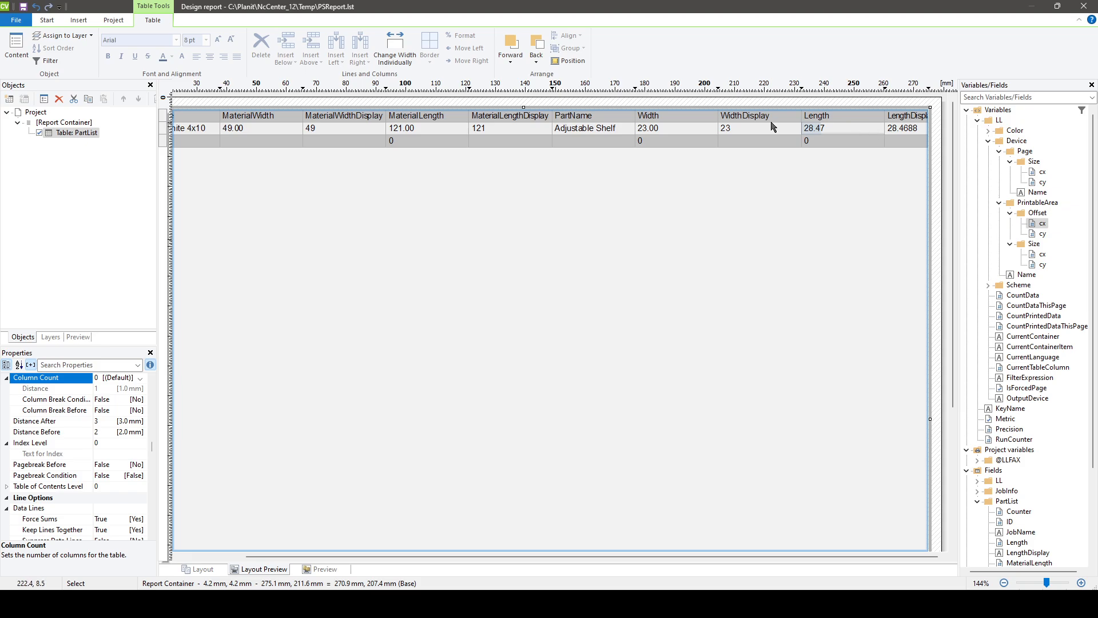
double_click(75, 133)
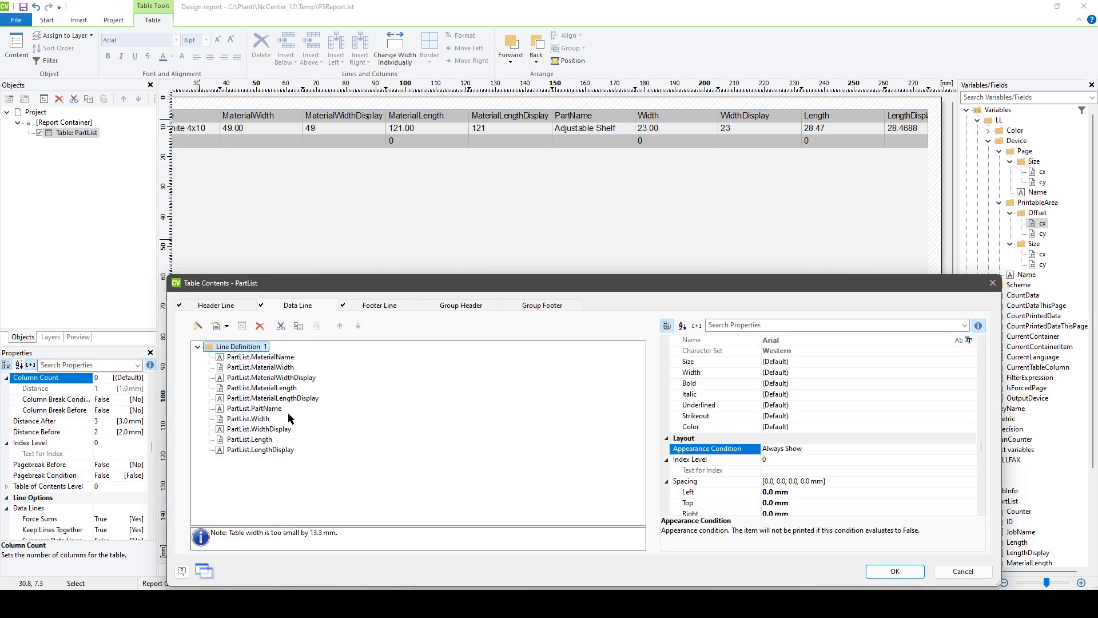
click(276, 389)
click(361, 327)
click(362, 326)
click(361, 327)
click(363, 327)
click(362, 327)
click(362, 327)
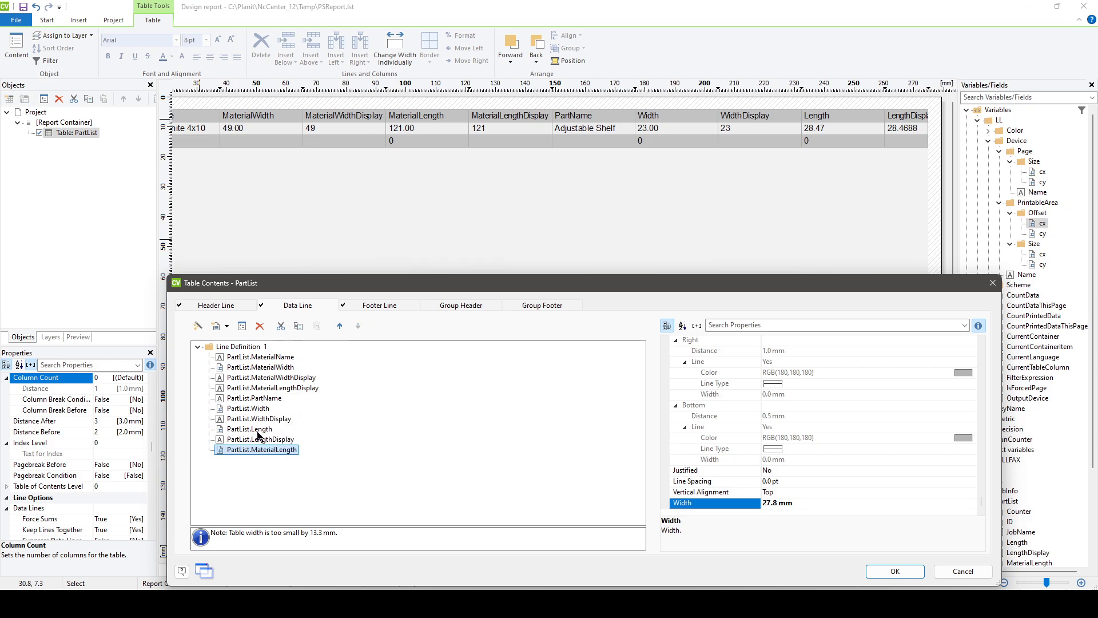
click(340, 328)
click(340, 327)
click(340, 327)
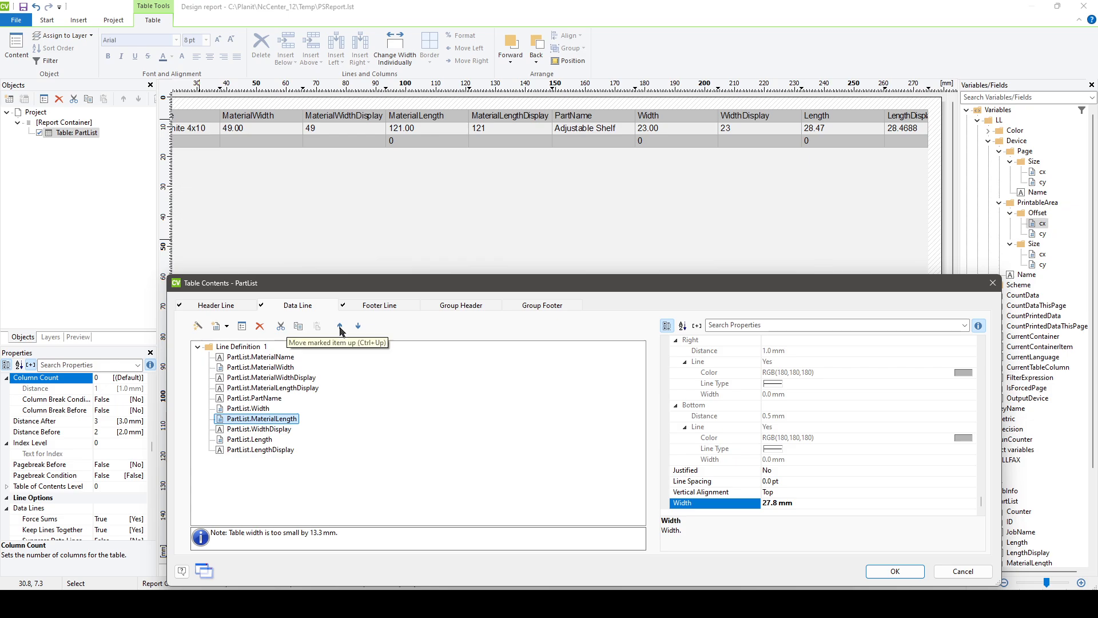
click(358, 326)
click(358, 326)
click(358, 326)
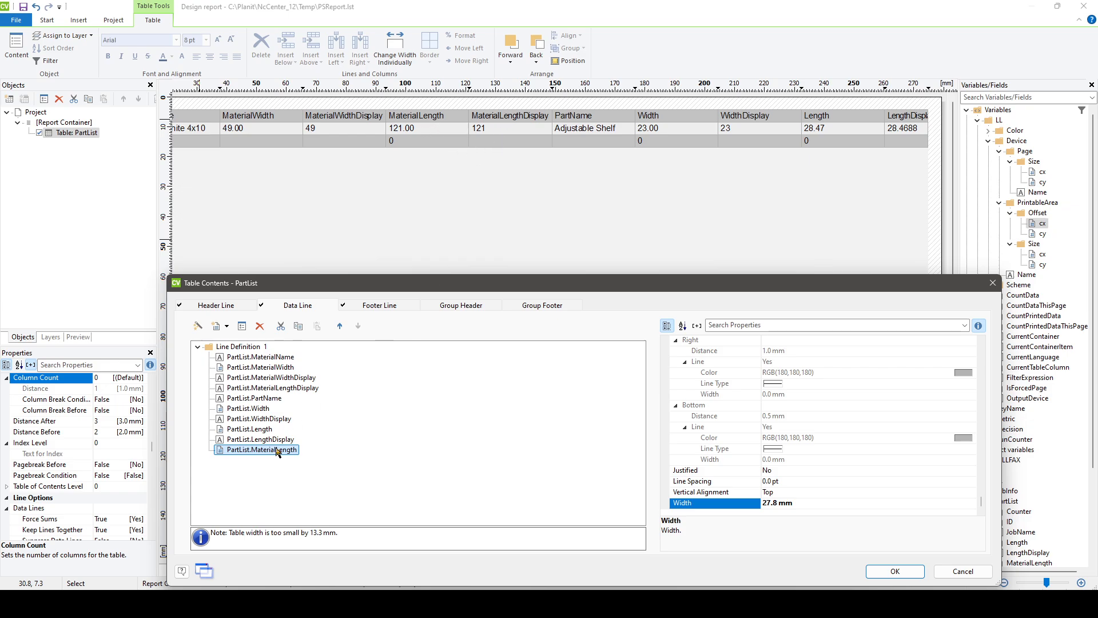
Move PartList.Length and PartList.Width below PartList.LengthDisplay in the data line, keeping Width directly before Length.
click(262, 430)
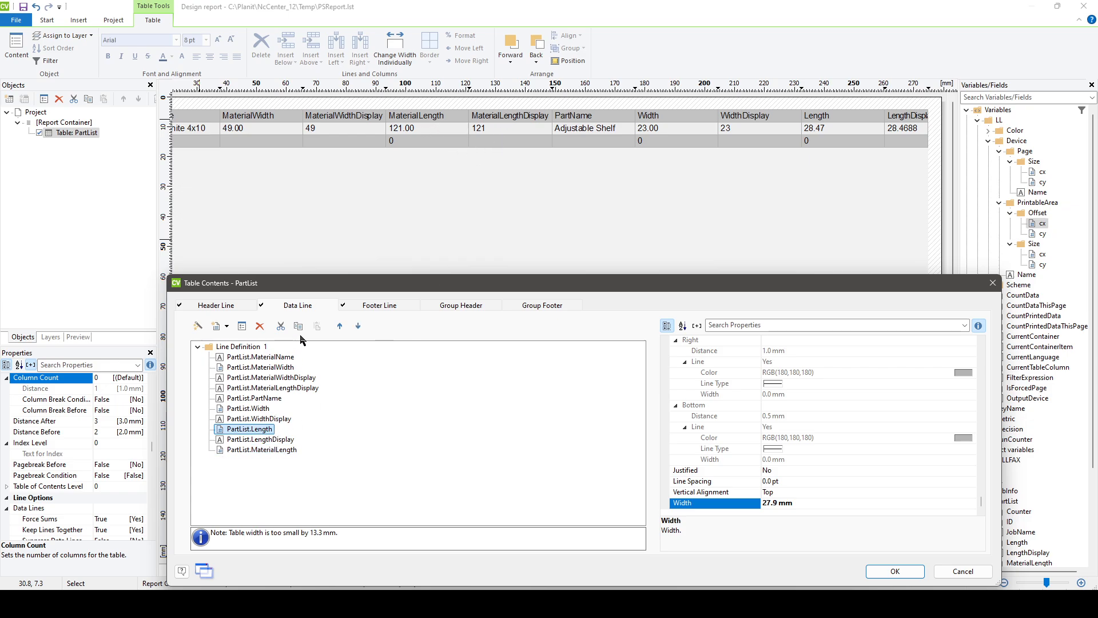
click(361, 326)
click(267, 409)
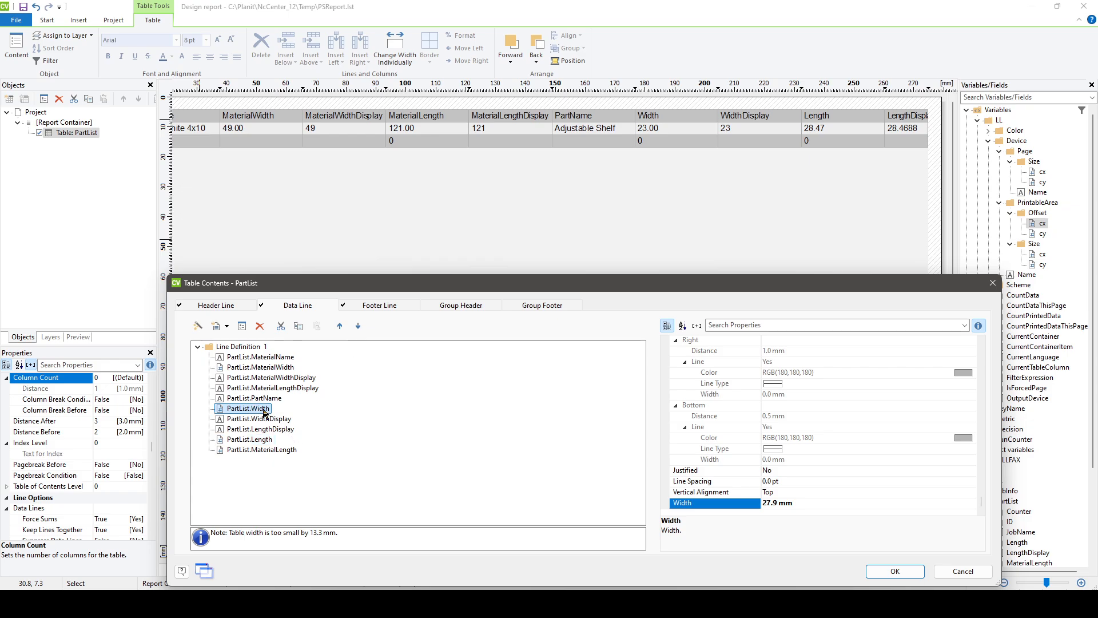
click(359, 326)
click(358, 326)
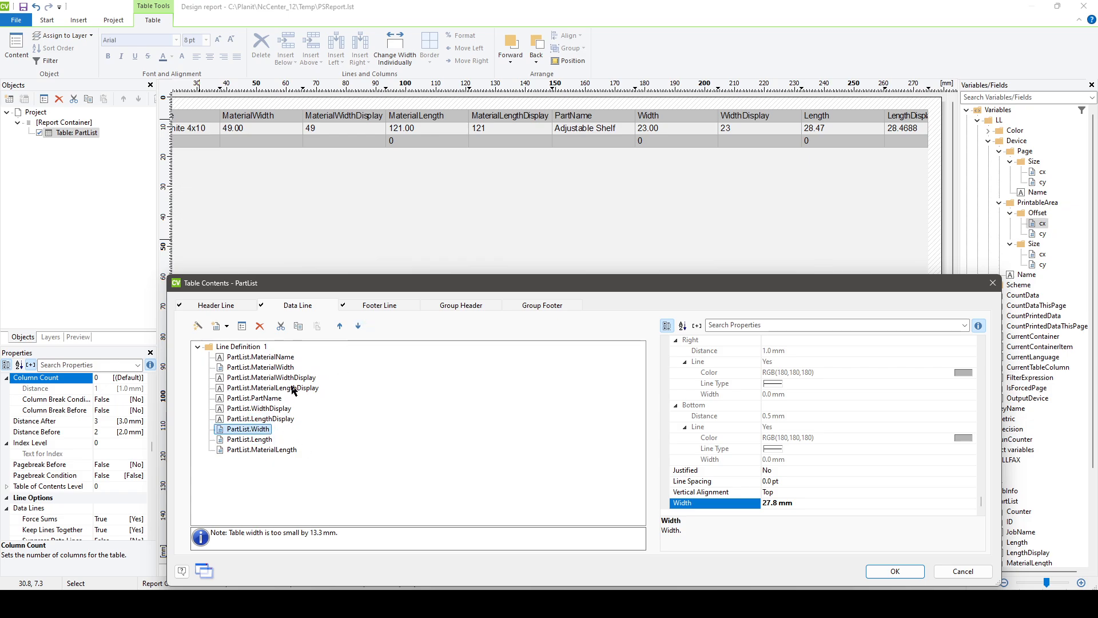
Move PartList.MaterialWidth directly above PartList.MaterialLength in the data line and apply the new column order.
click(269, 367)
click(359, 326)
click(358, 326)
click(358, 326)
click(359, 326)
click(358, 326)
click(359, 326)
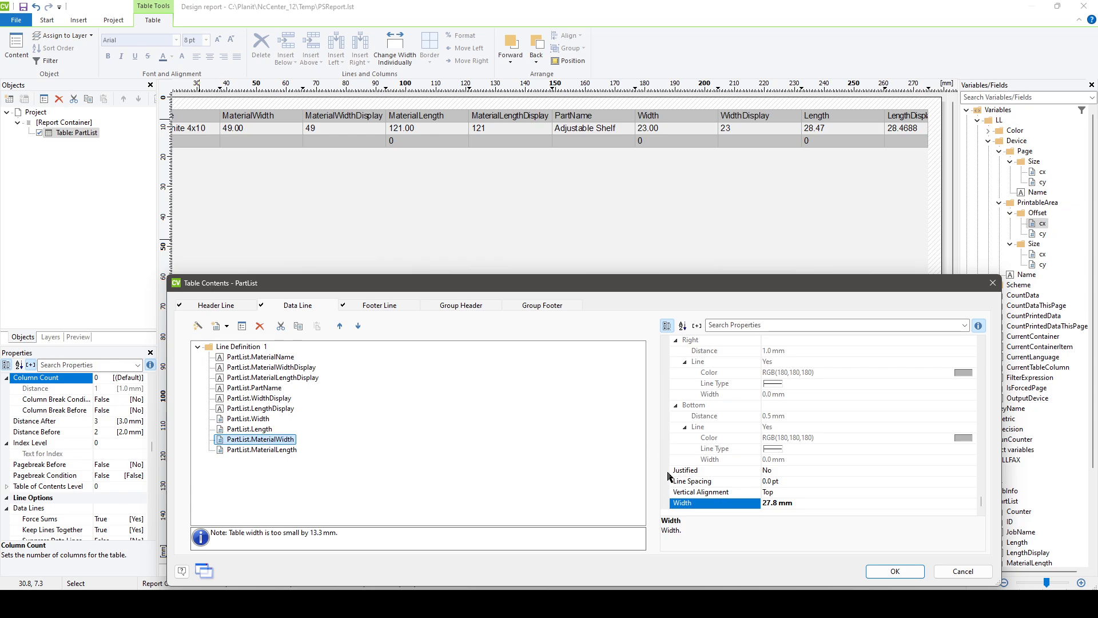
click(894, 571)
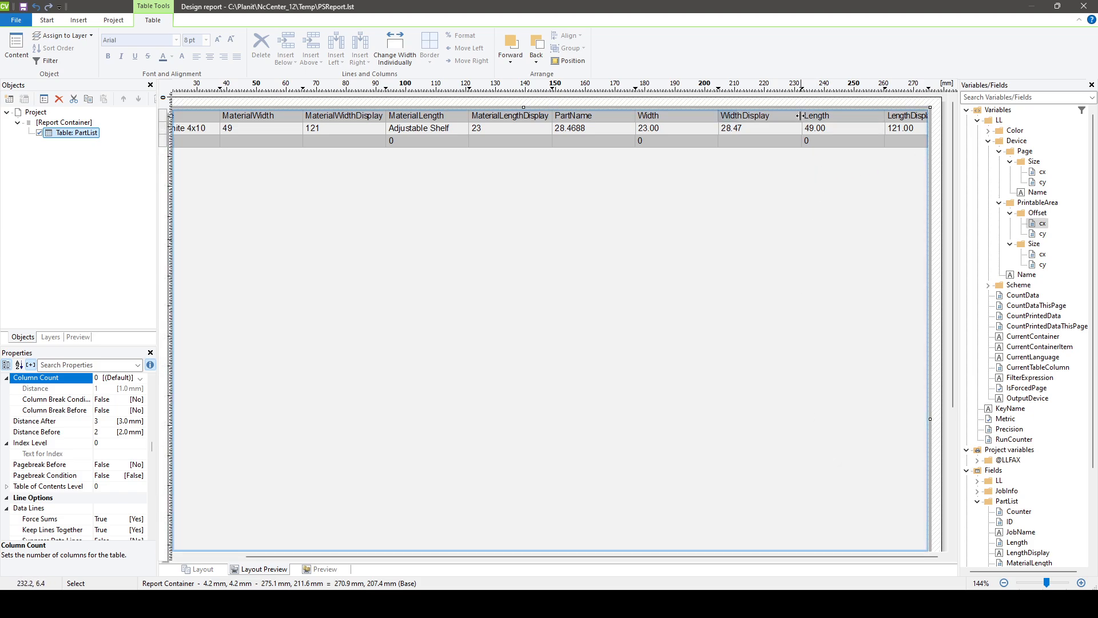
In the header line of the PartList table's contents, move "MaterialLengthDisplay" to the end of the column order.
drag(801, 116, 801, 116)
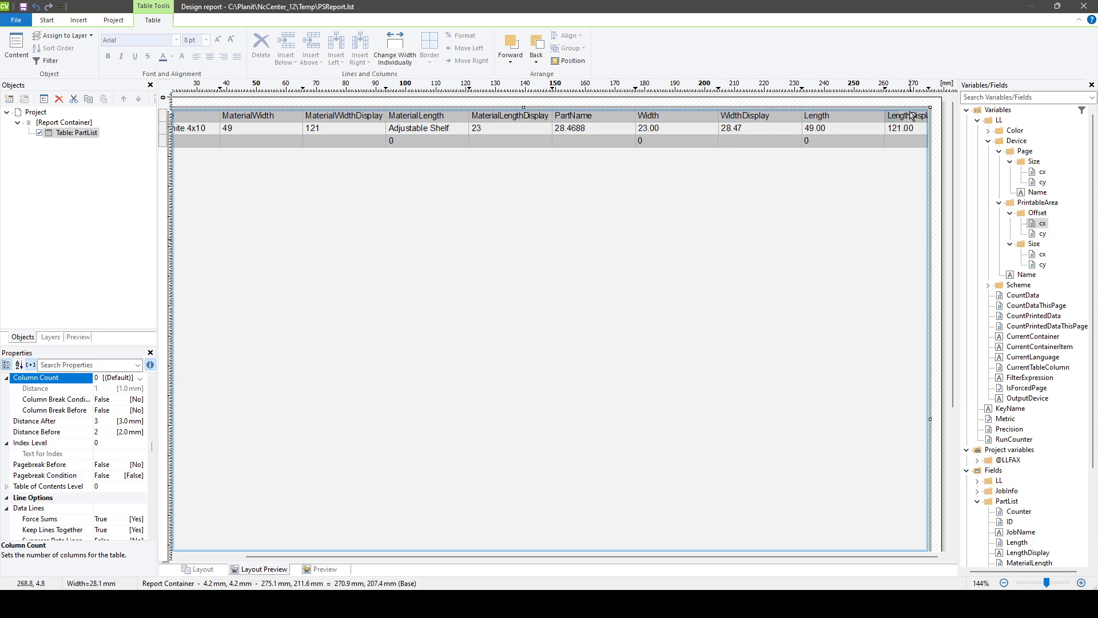
click(86, 124)
double_click(88, 133)
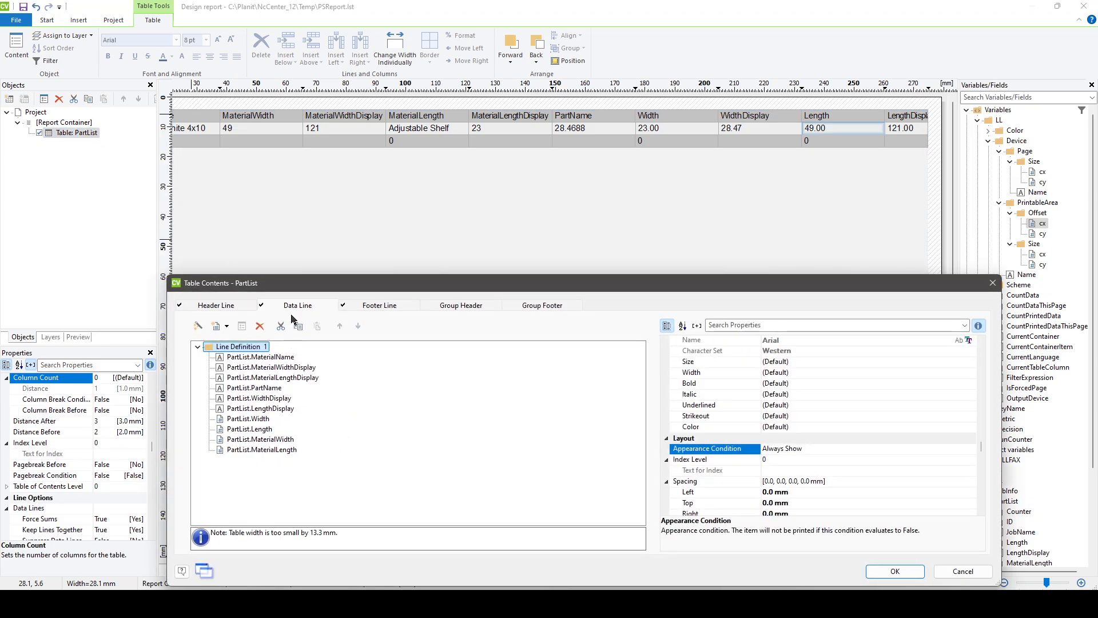
click(230, 305)
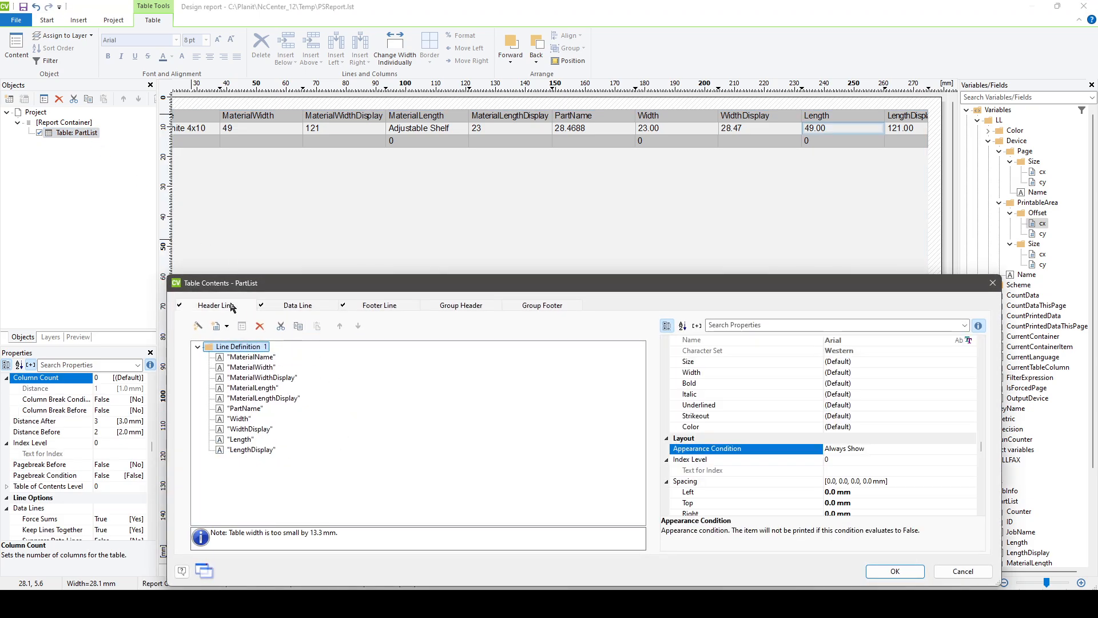
click(297, 307)
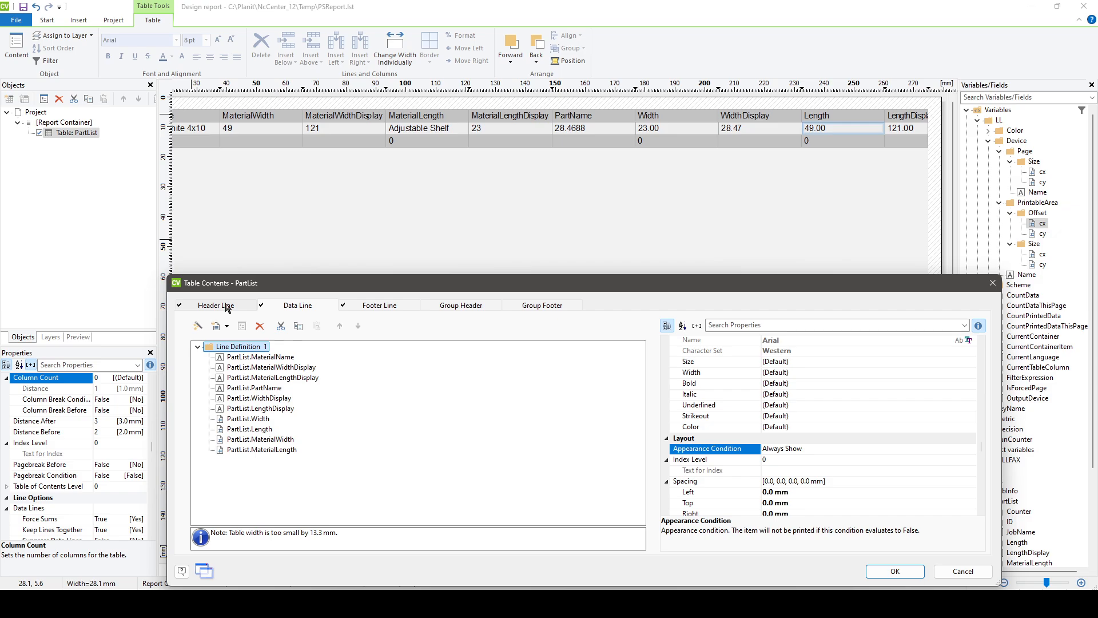
click(226, 305)
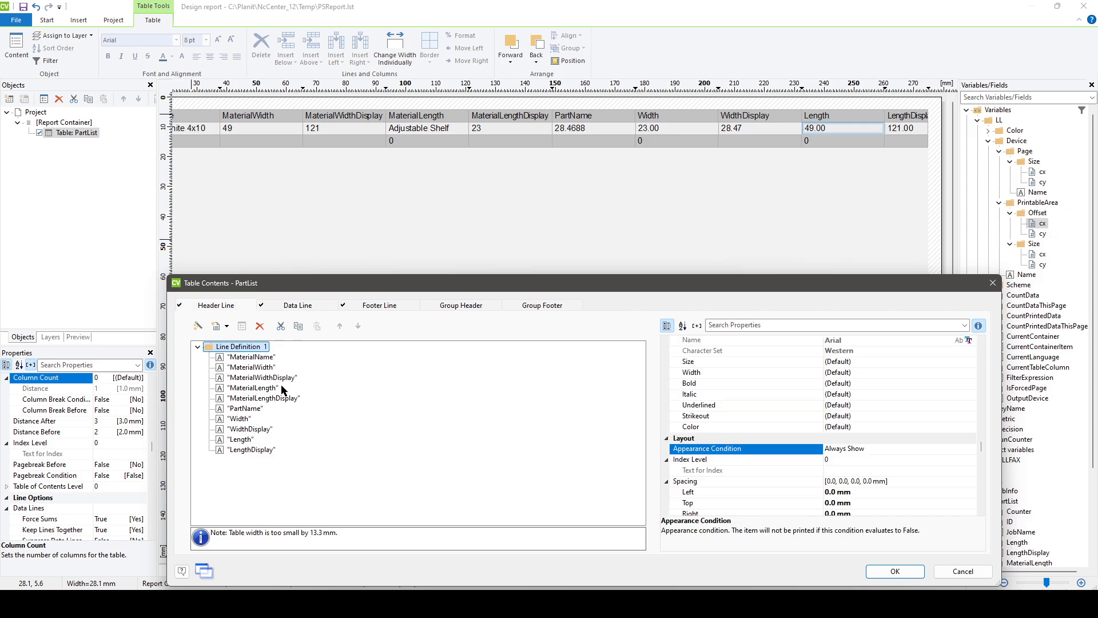
click(277, 398)
click(358, 326)
click(358, 326)
click(358, 326)
click(358, 326)
click(358, 326)
Move the "MaterialWidthDisplay" header directly above "MaterialLengthDisplay" in the header line.
click(287, 380)
click(358, 326)
click(358, 326)
click(358, 326)
click(358, 326)
click(358, 326)
click(358, 326)
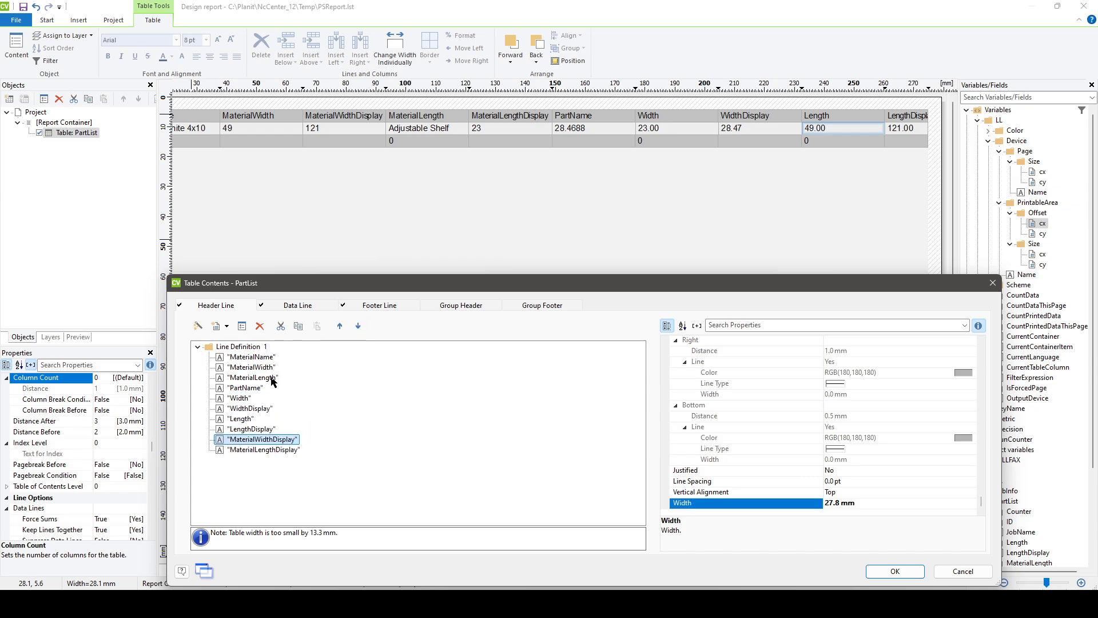
Move the "WidthDisplay" header below "Length", compare the header order with the data line, and apply the table contents.
click(268, 410)
click(359, 326)
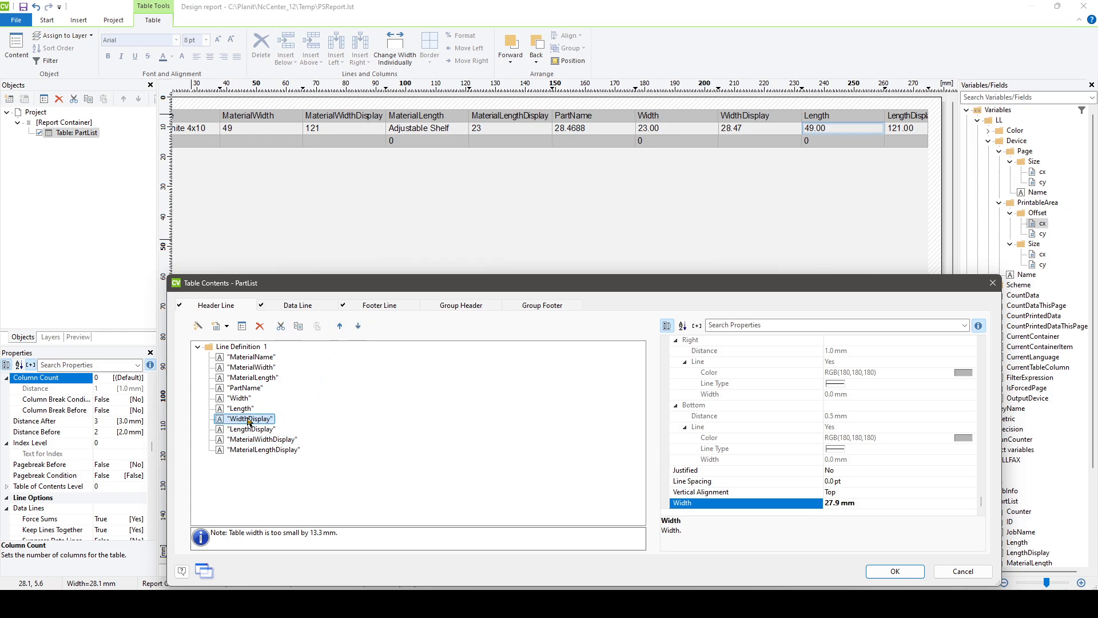
click(298, 305)
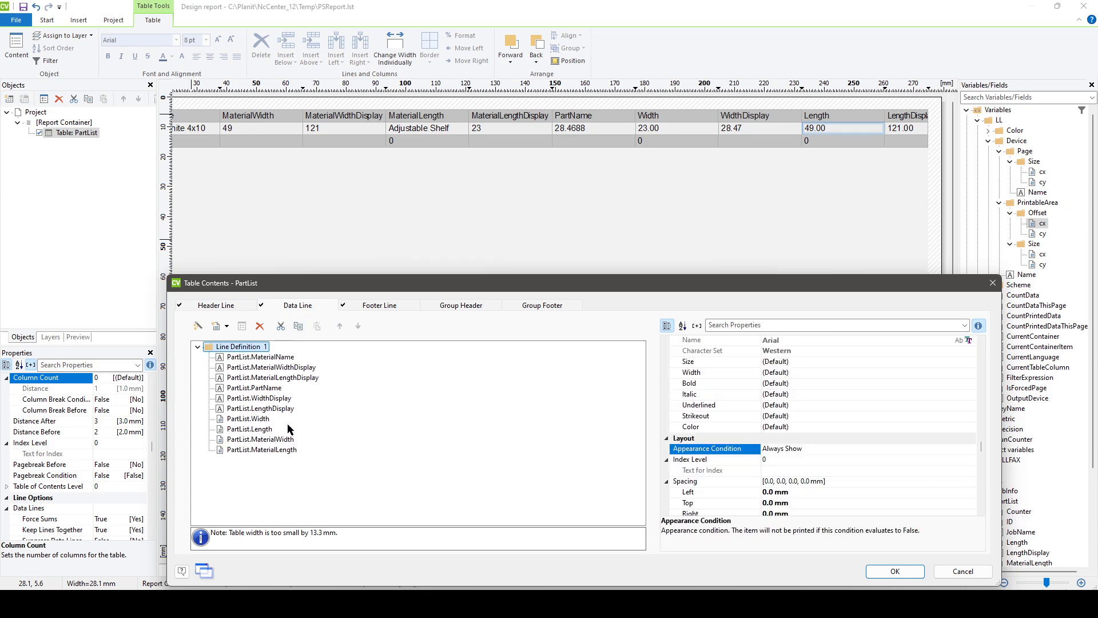
click(234, 307)
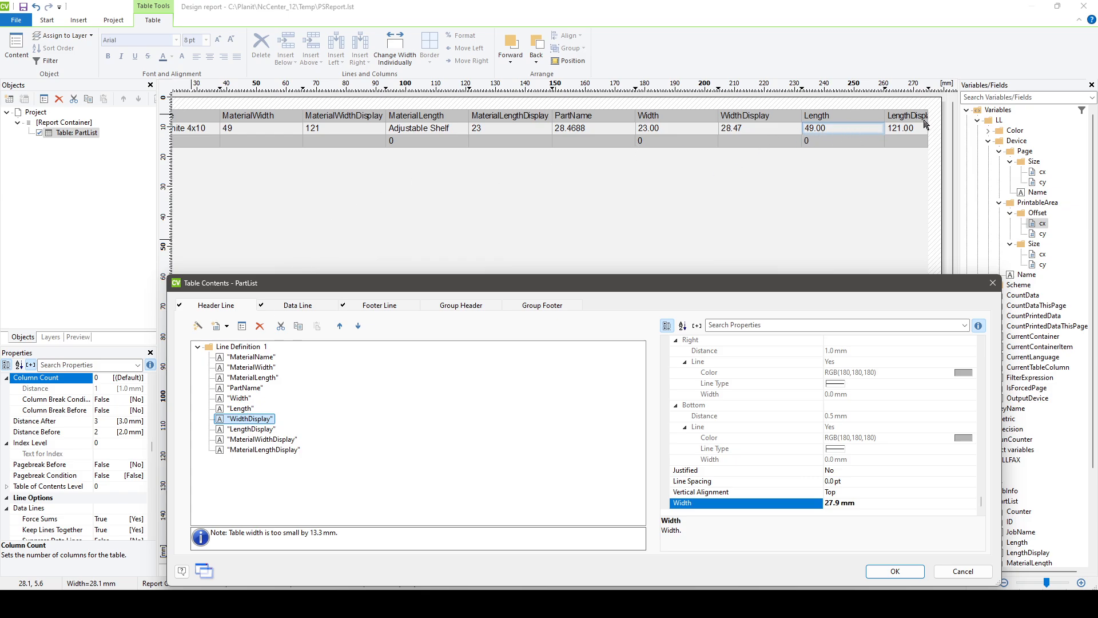
click(881, 570)
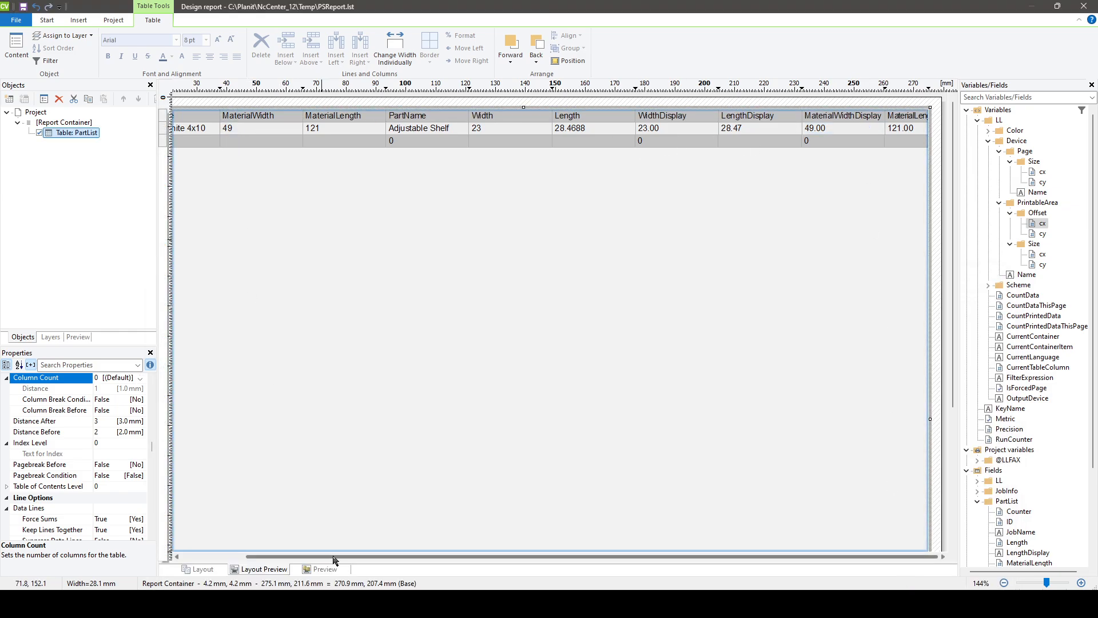
Widen the Length column to the table's outer edge, pushing WidthDisplay and all columns after it beyond the printable area.
drag(335, 557, 223, 560)
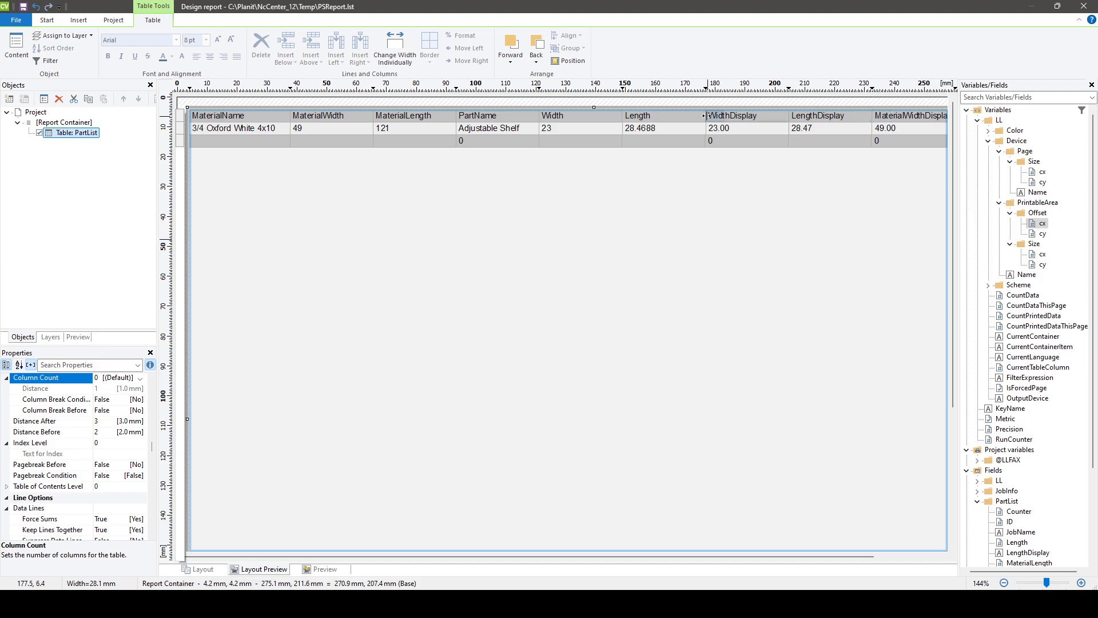
drag(623, 132, 937, 111)
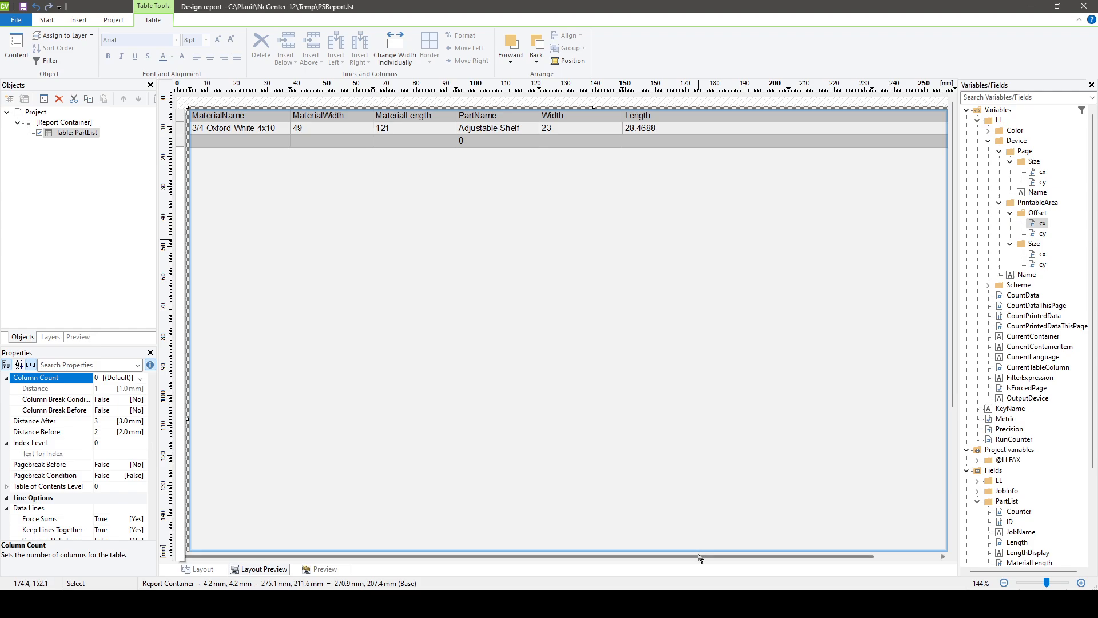
drag(701, 558, 860, 541)
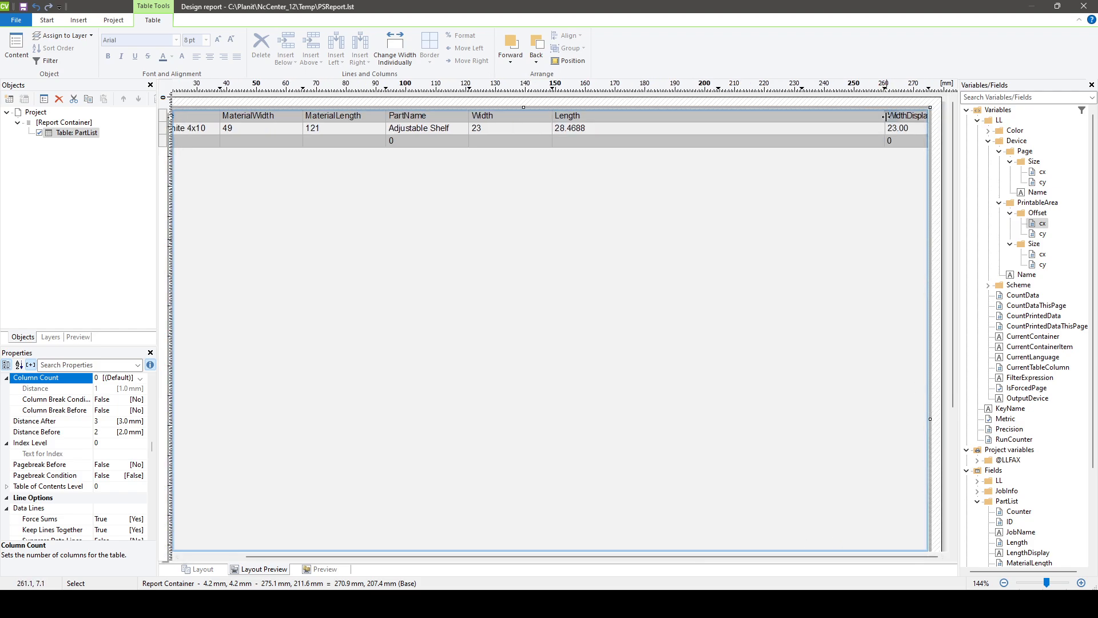
drag(885, 117, 984, 119)
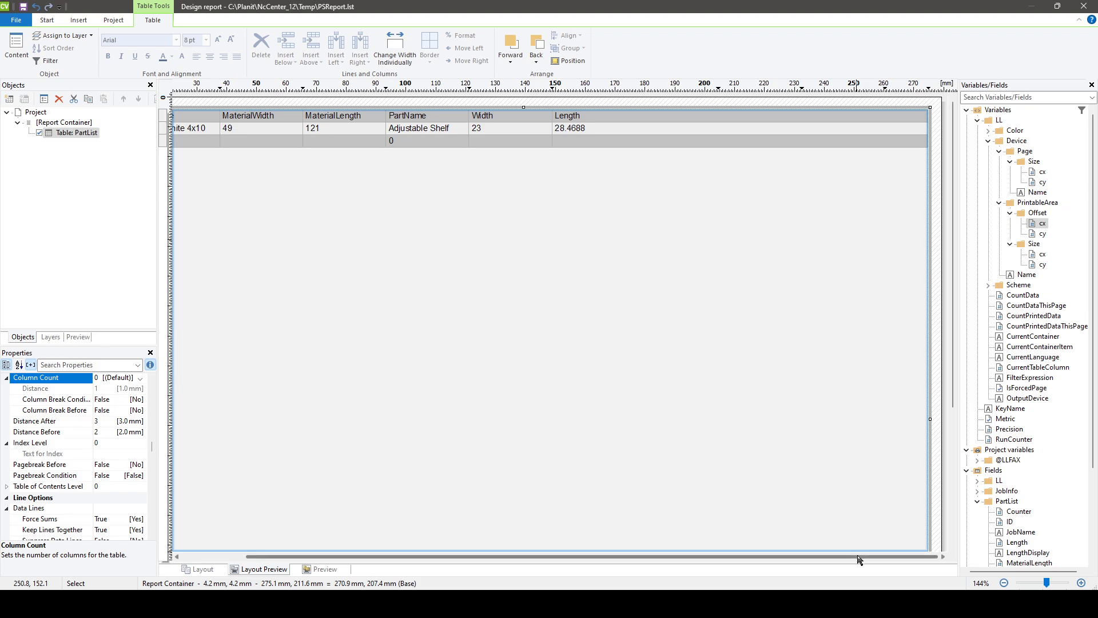
Close the report design and assign the Material Summary with Waste Percentage report to the Testing group.
drag(782, 560, 645, 559)
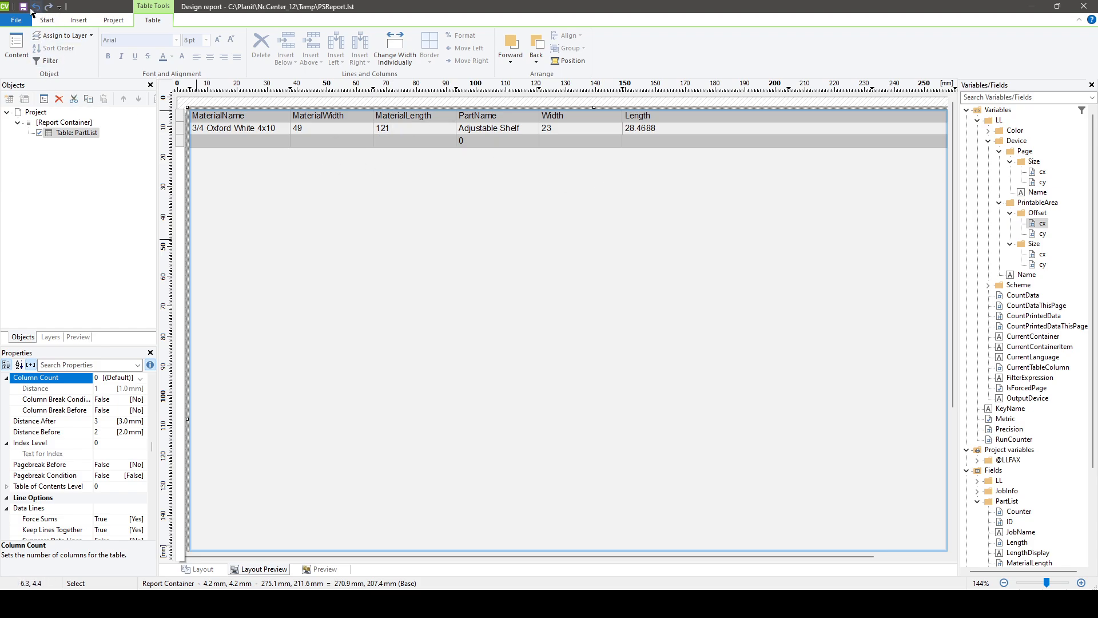
click(1084, 7)
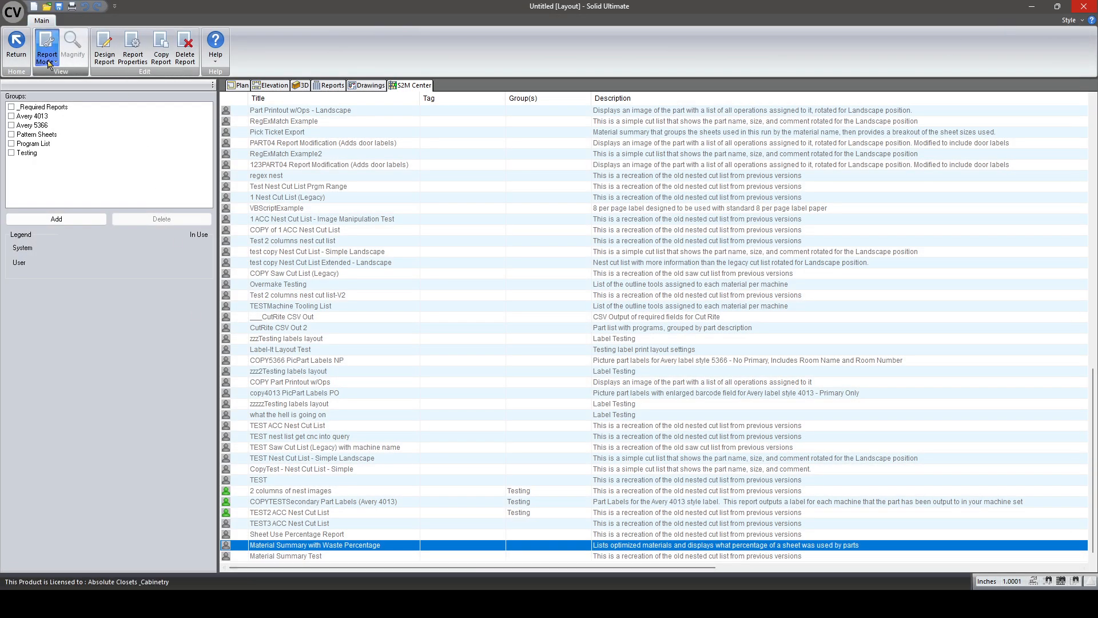
click(12, 152)
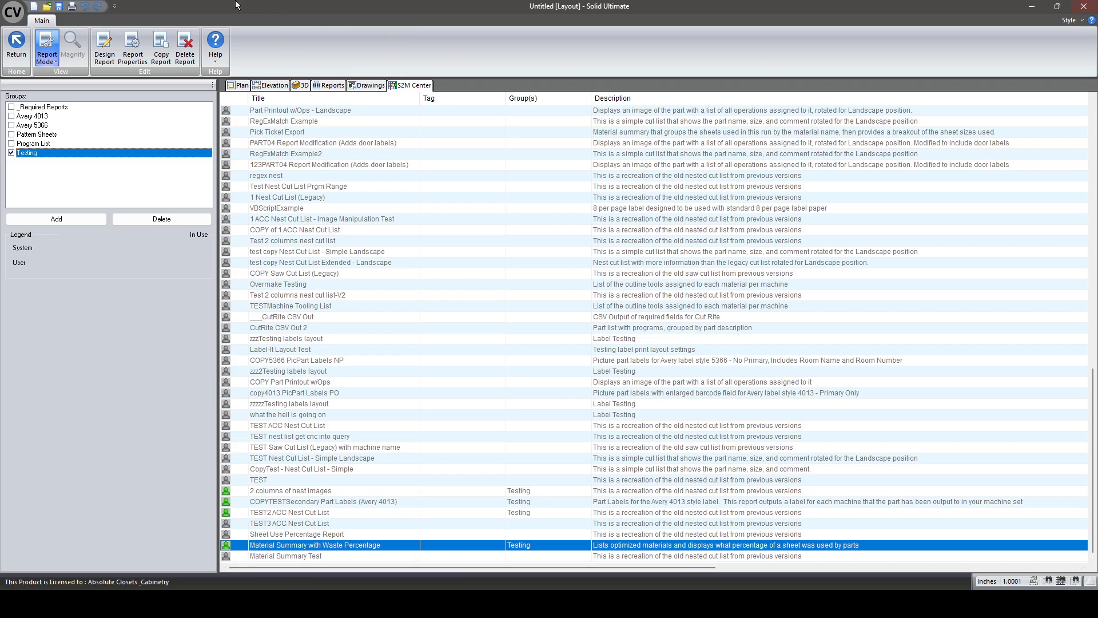
Rename the report as "__Material Summary with Waste Percentage" in its report properties.
click(133, 48)
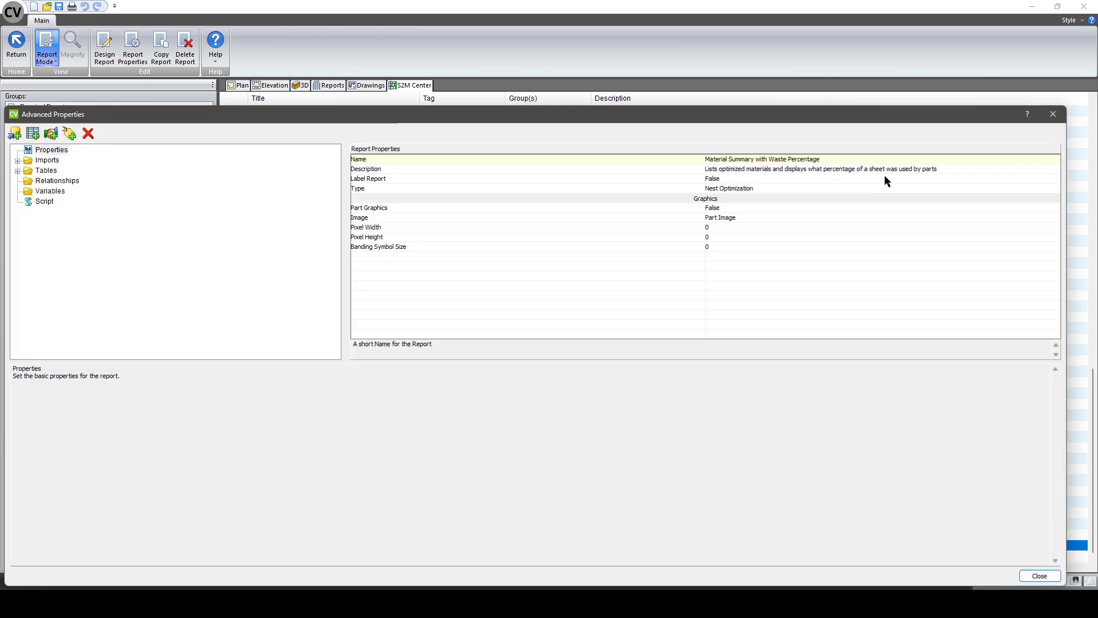
click(710, 158)
text(__)
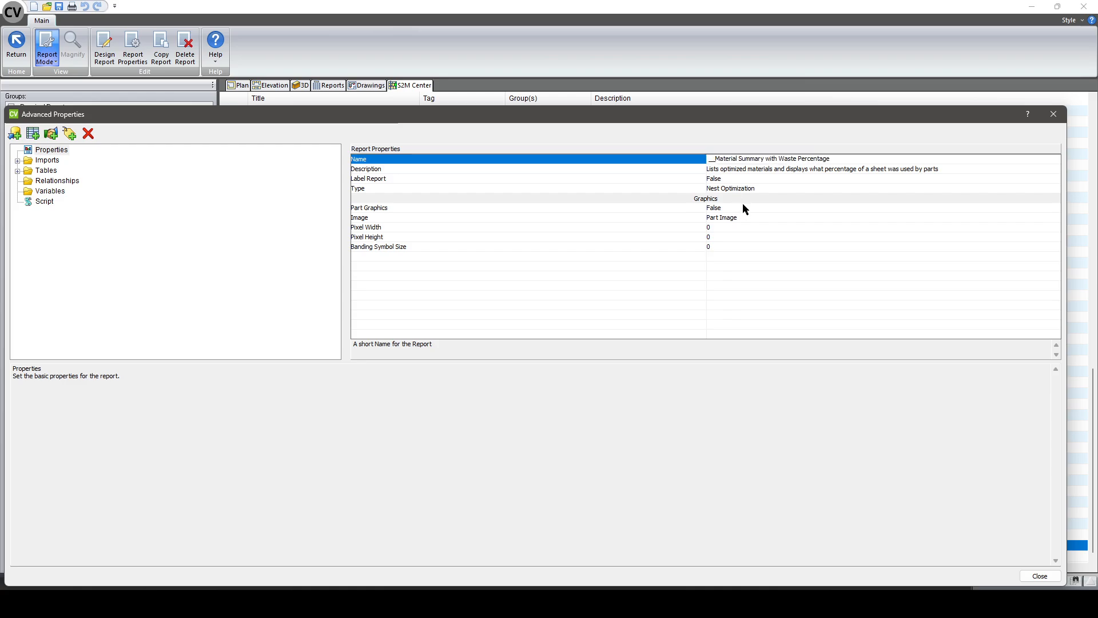
click(1040, 576)
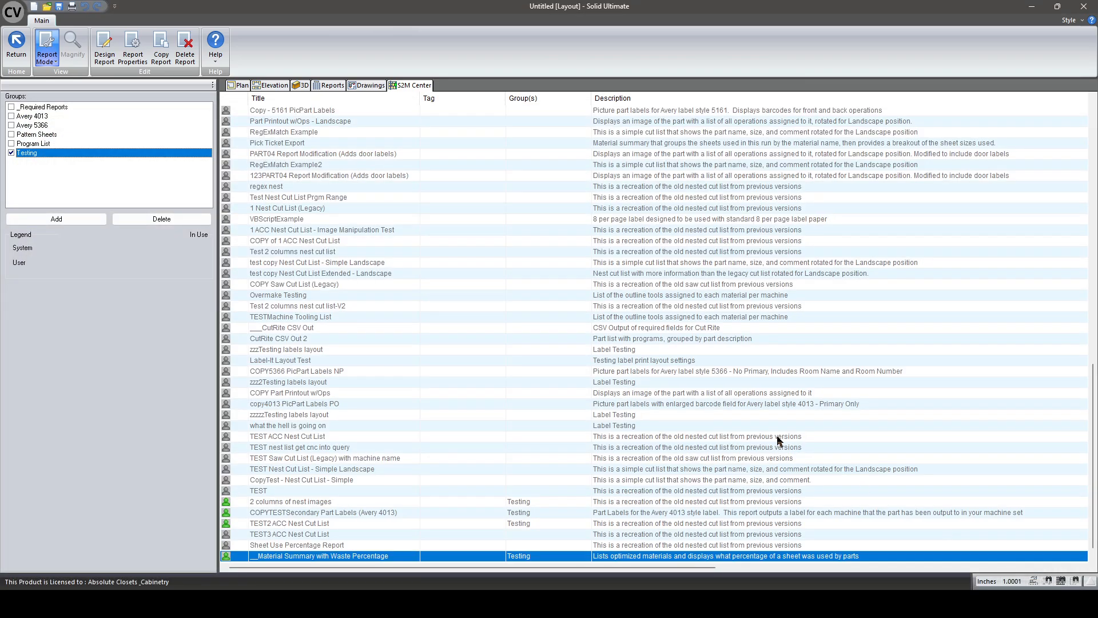
Return to the generated reports, accept batch number 1, and examine the material summary report in the Testing group.
click(16, 46)
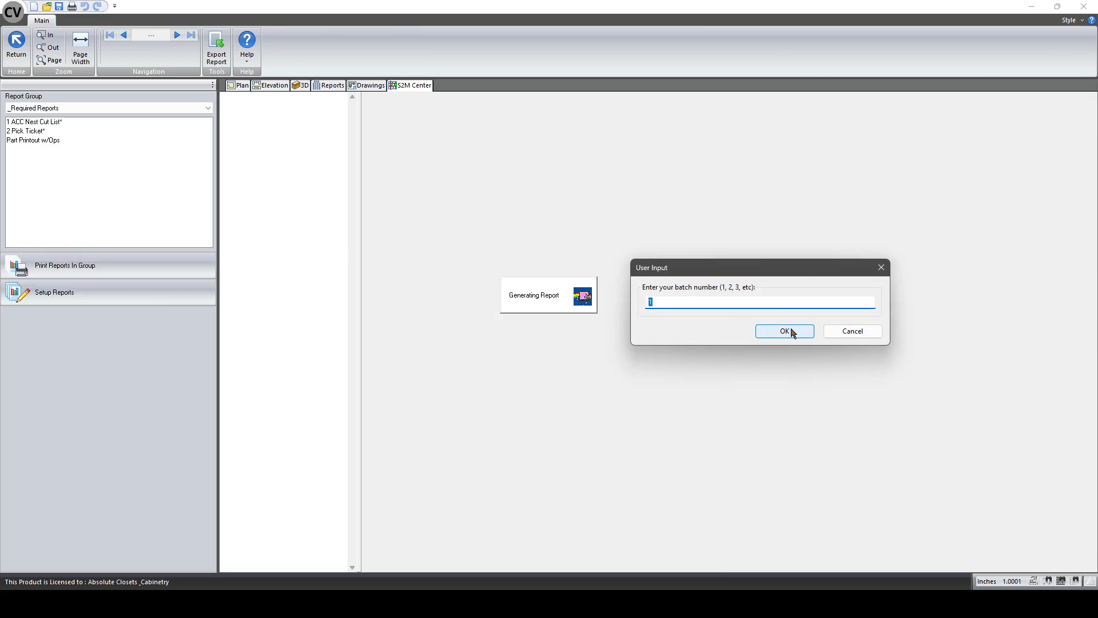
click(779, 328)
click(35, 107)
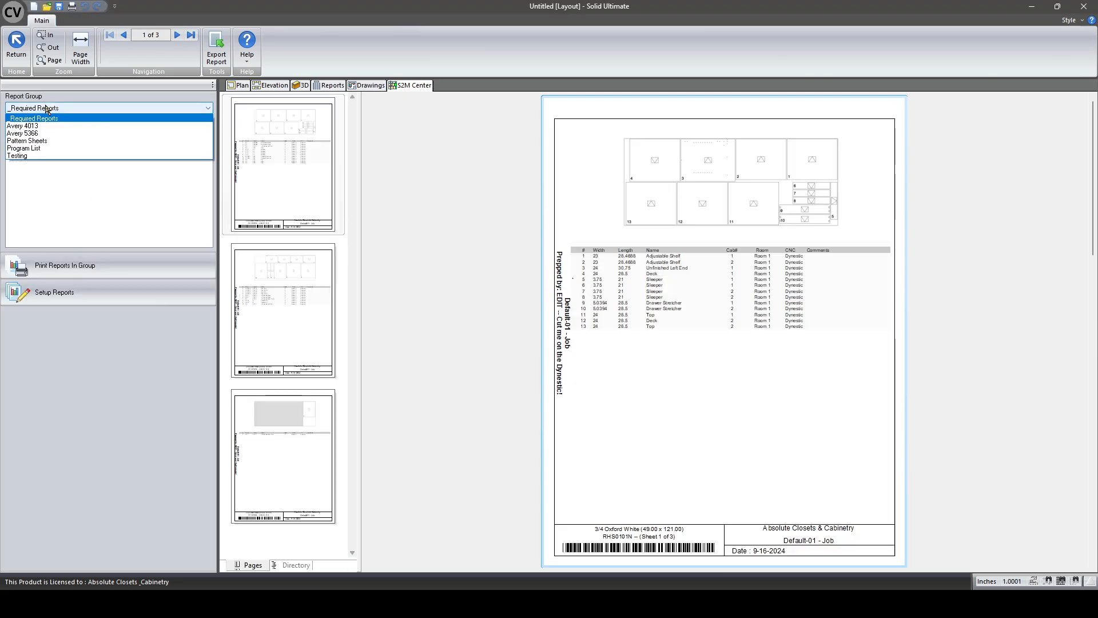
click(39, 153)
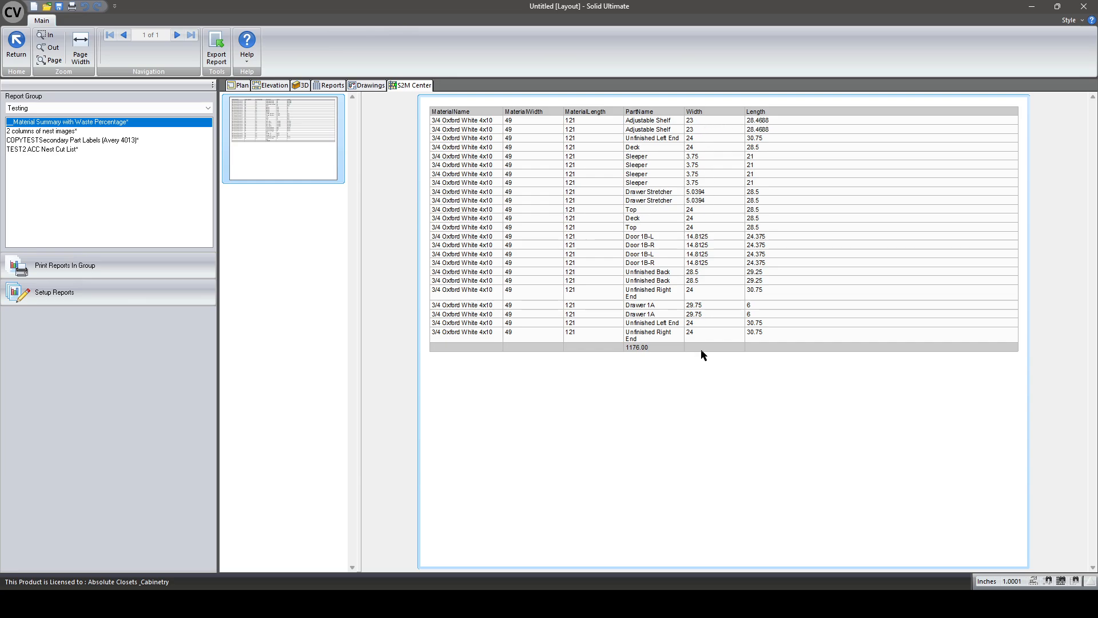
click(665, 196)
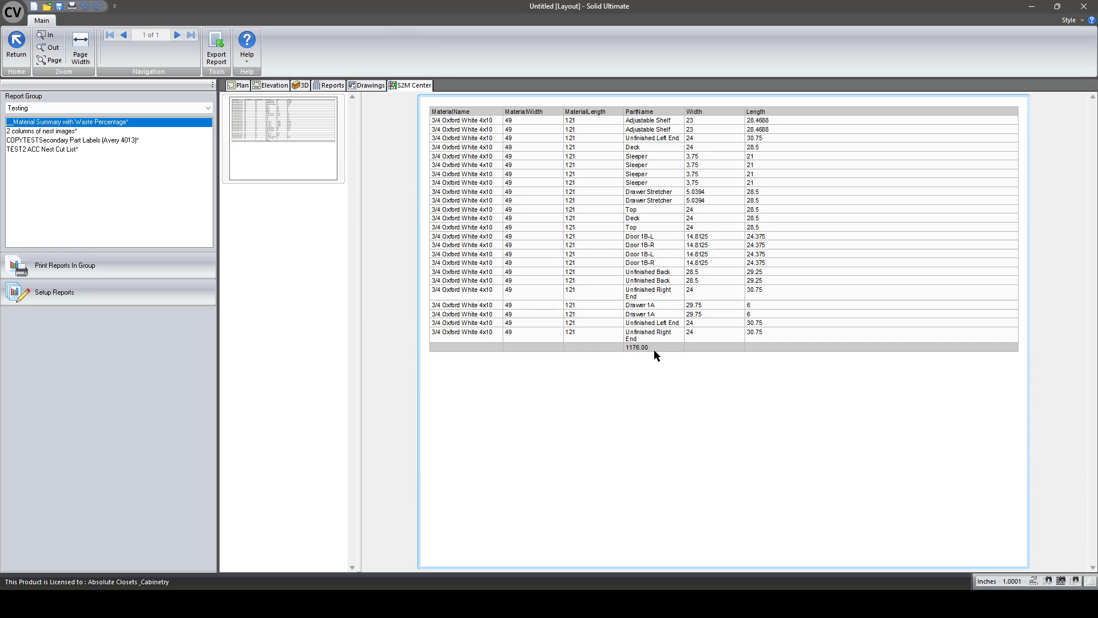
Reopen the material summary's design, delete the footer line definition from the PartList table contents, and apply.
click(79, 293)
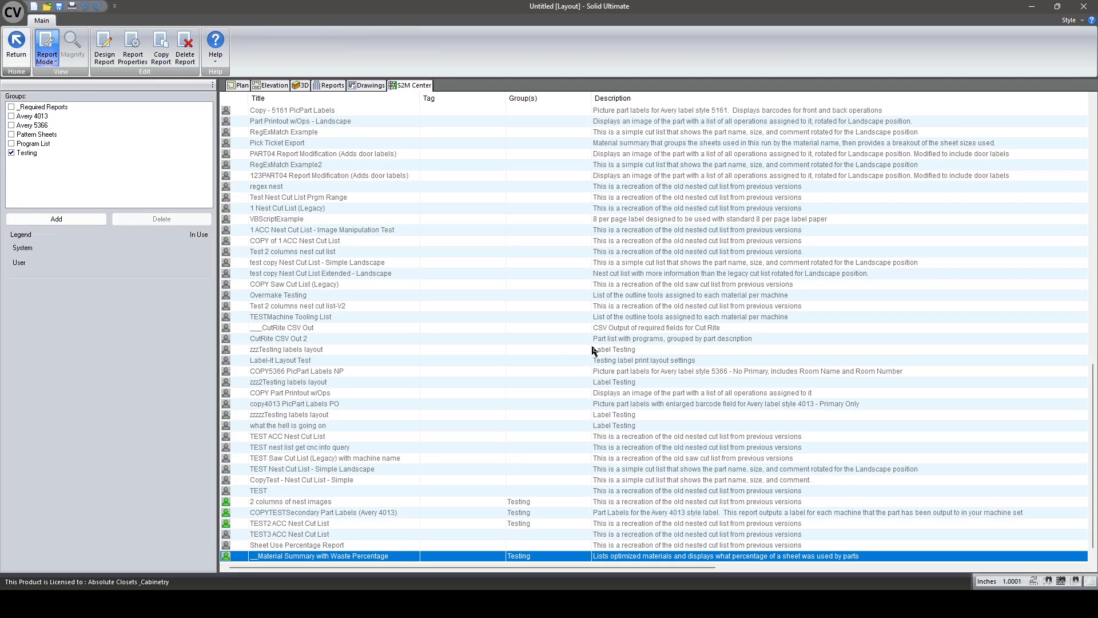
click(105, 43)
click(405, 130)
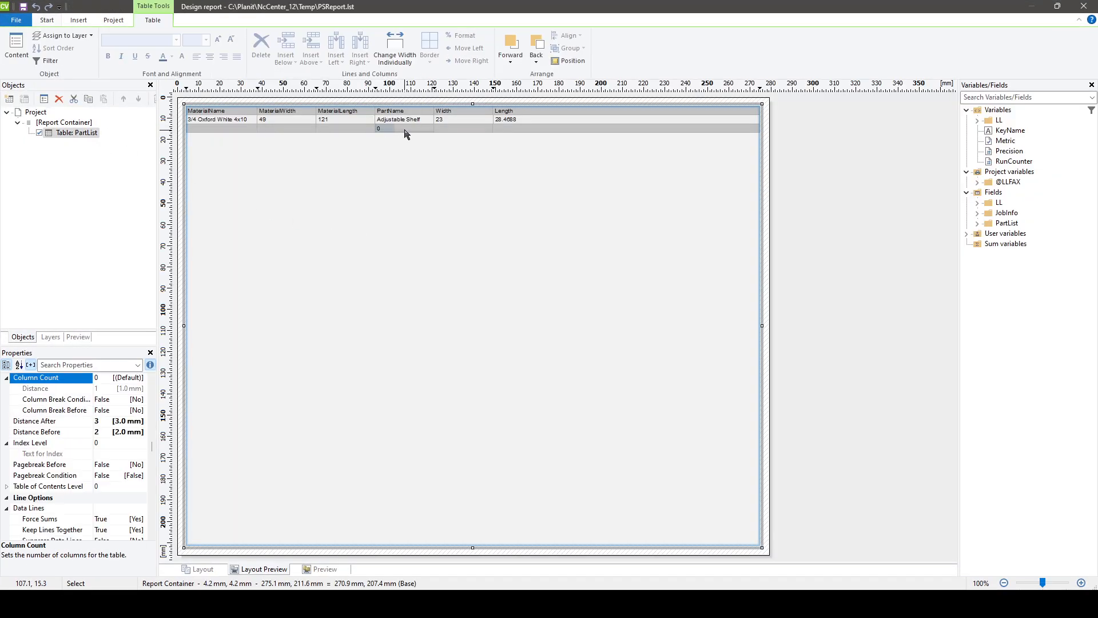
double_click(405, 131)
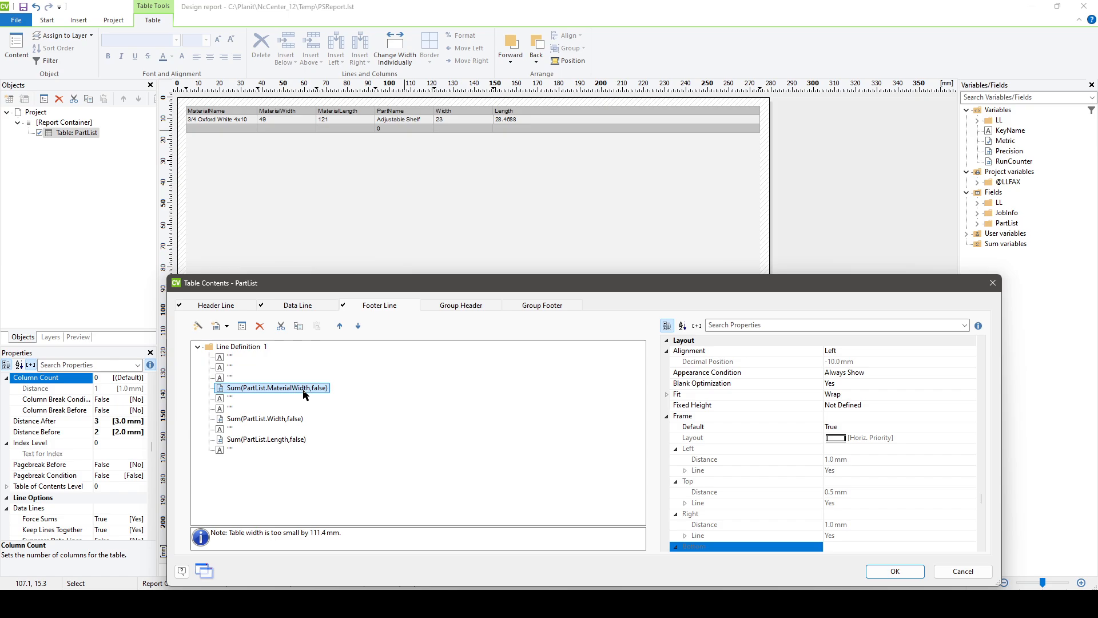
click(965, 572)
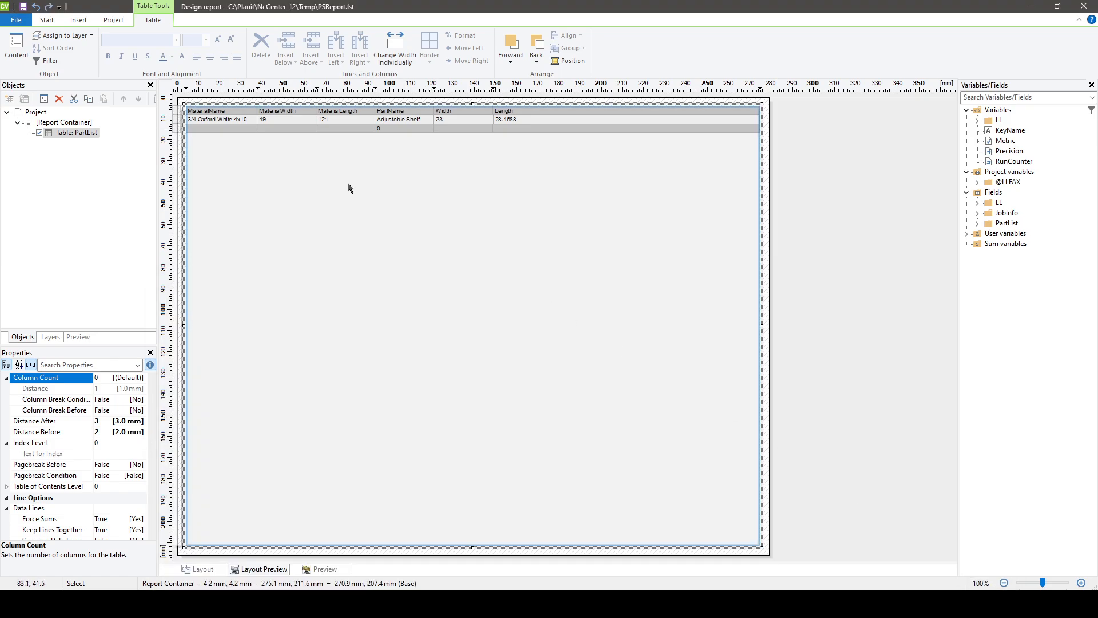
double_click(242, 211)
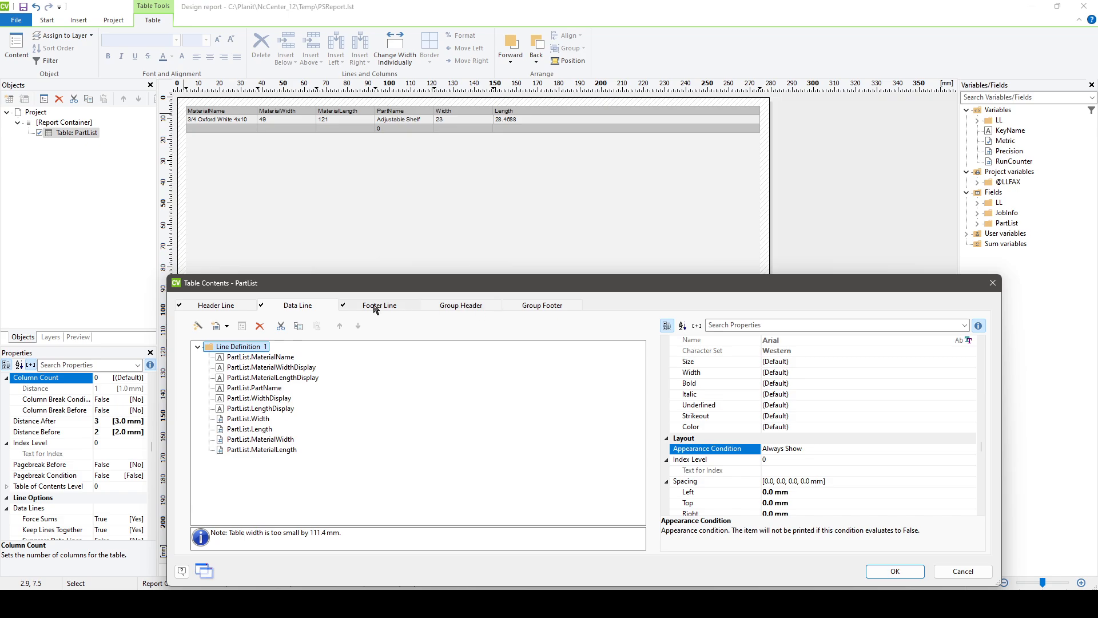
click(377, 305)
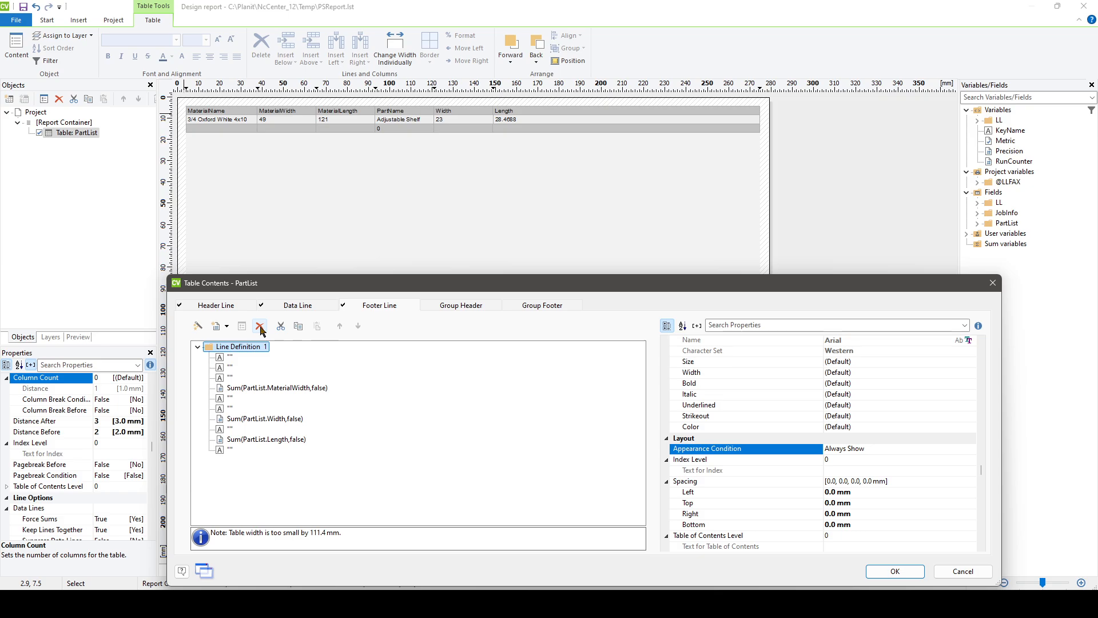
click(260, 327)
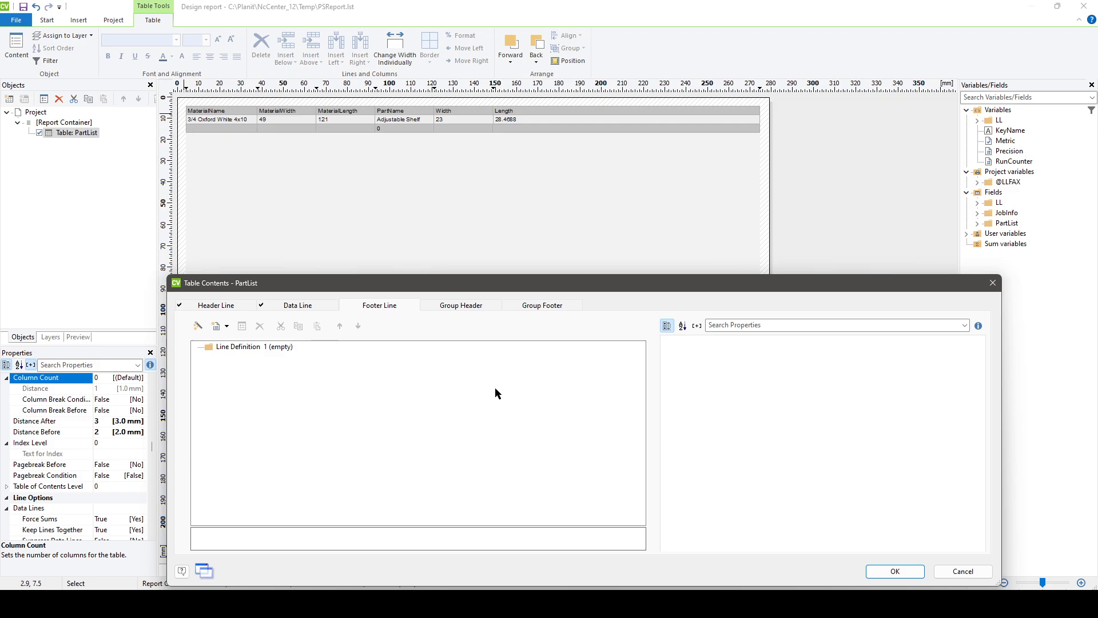
click(895, 572)
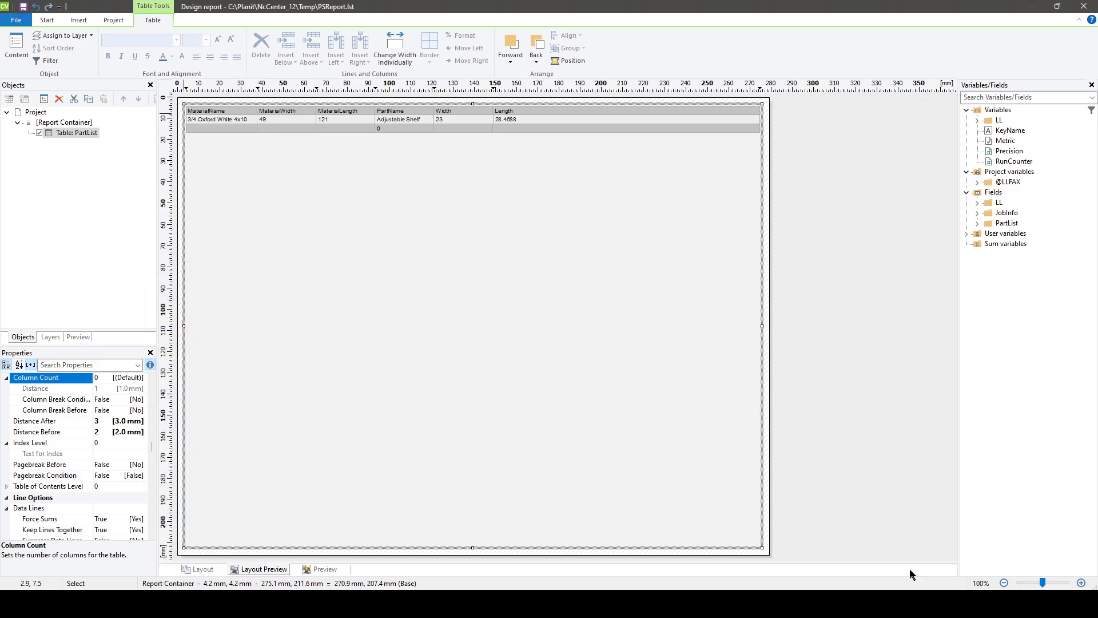
Create a new user variable named SheetArea in the report project.
click(117, 22)
click(346, 50)
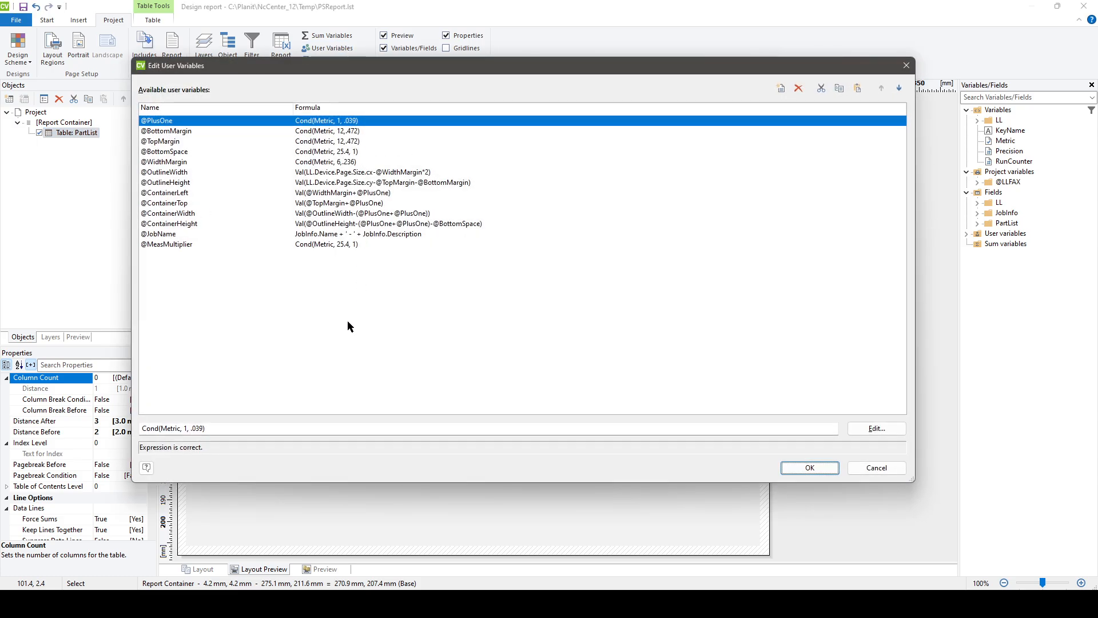
click(784, 89)
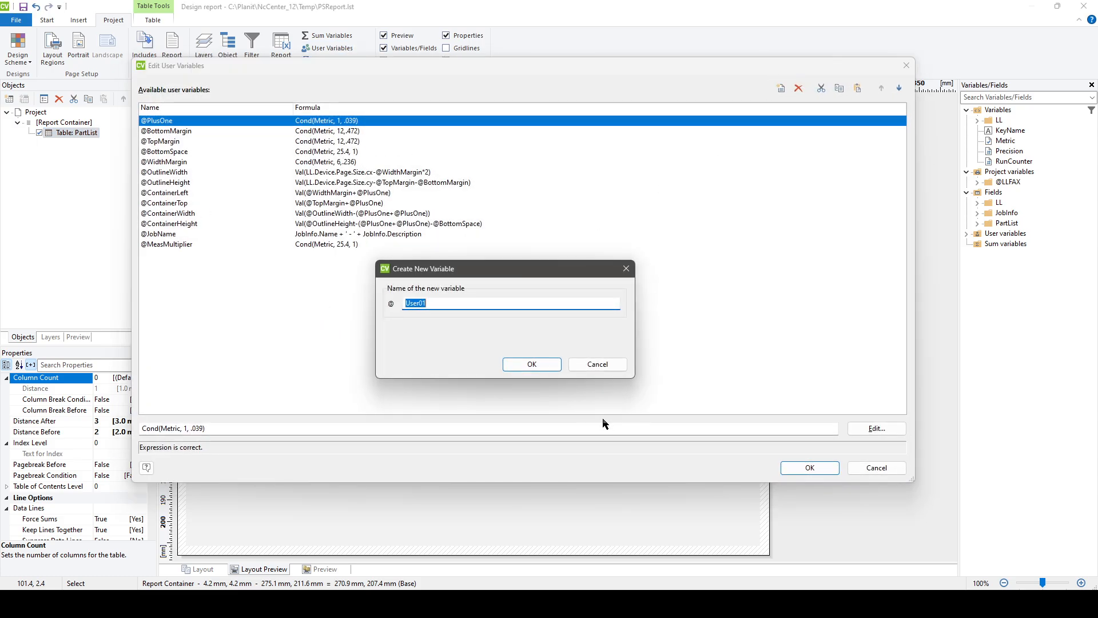
text(SheetArea)
click(530, 364)
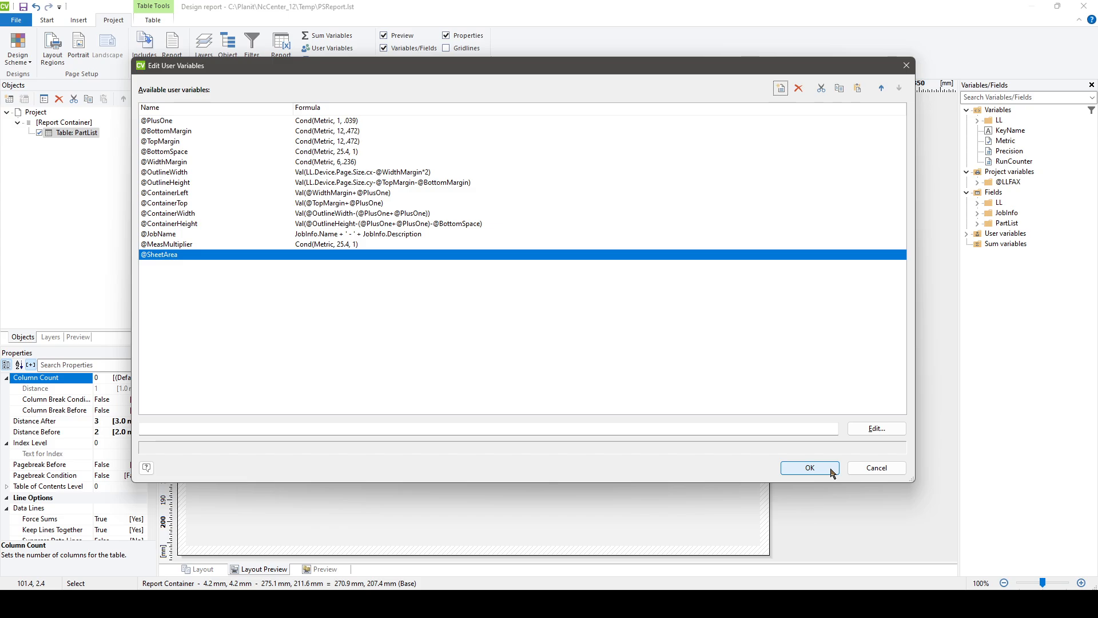
click(759, 431)
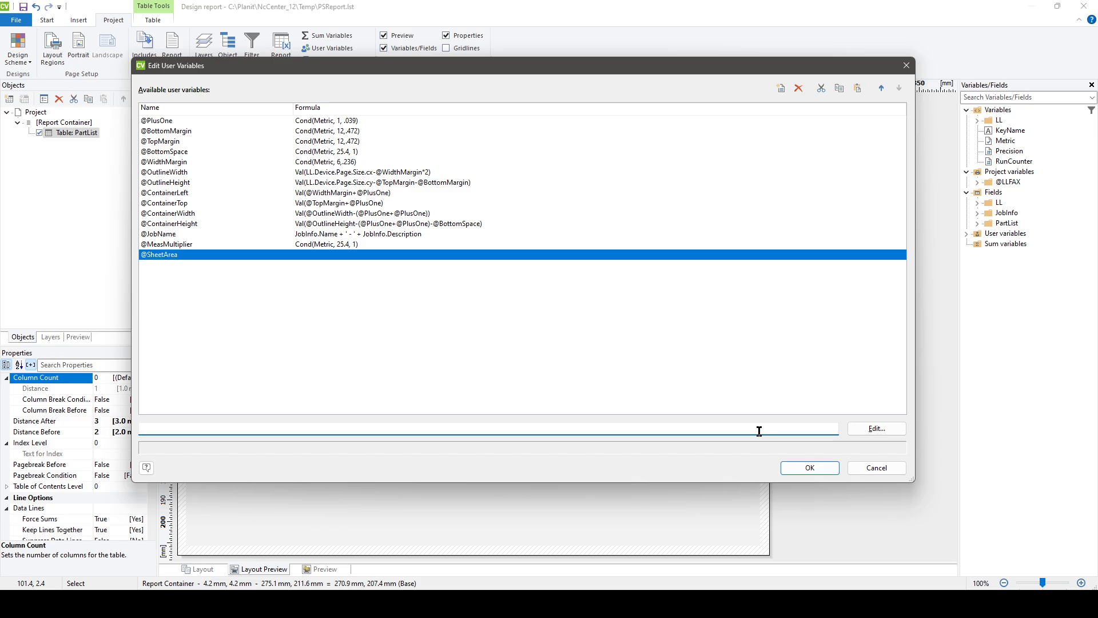
text(Partlist.SheetCount)
click(874, 428)
key(BackSpace)
key(BackSpace)
key(BackSpace)
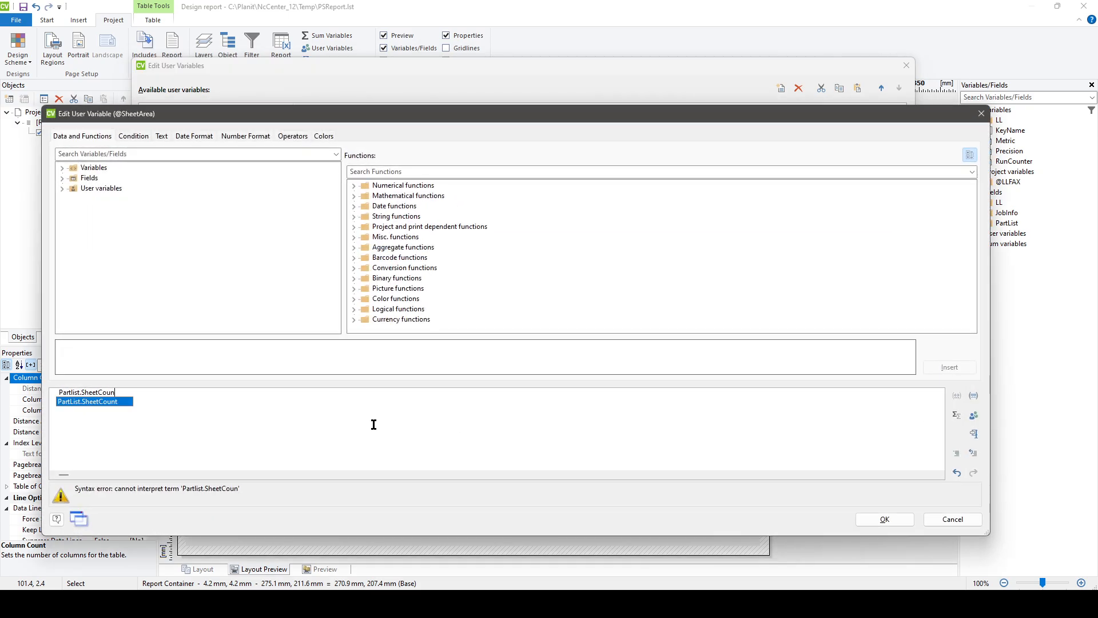
text(nt)
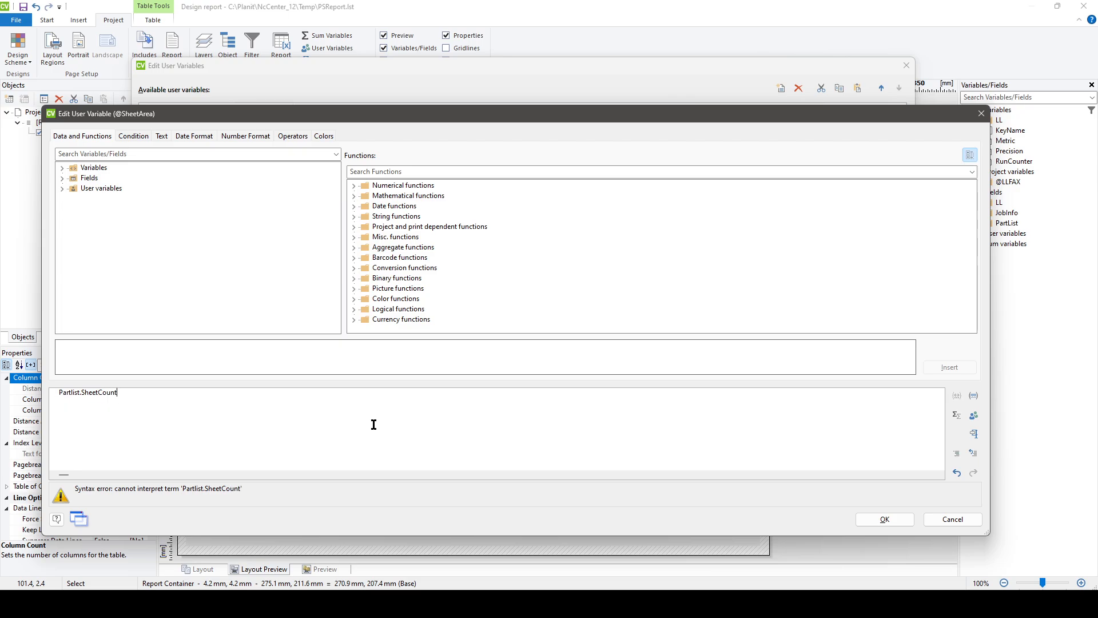
key(BackSpace)
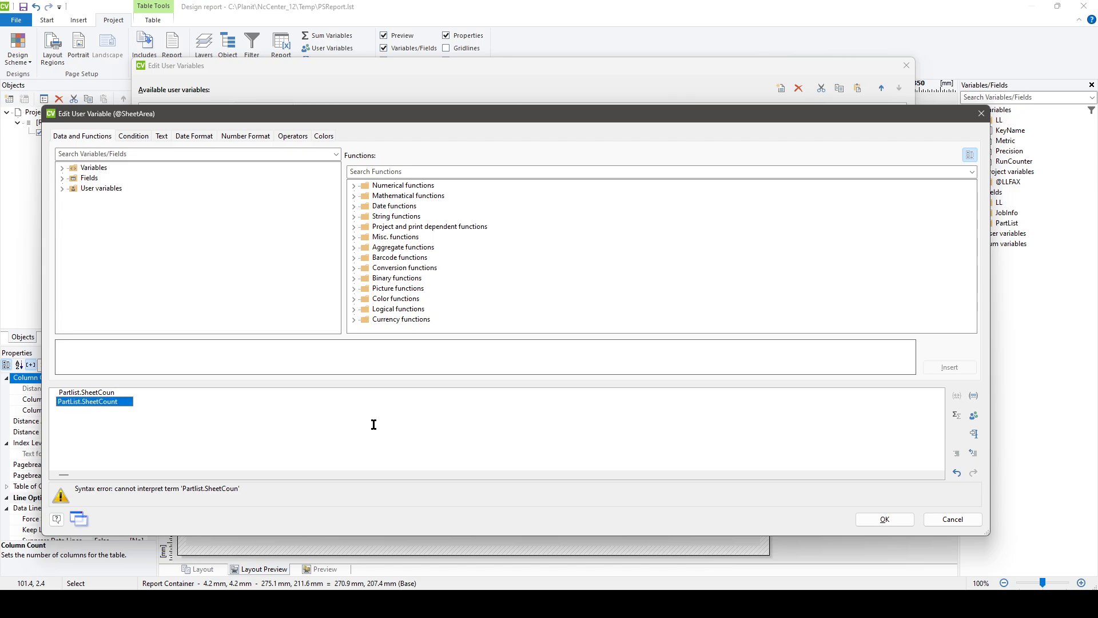
key(Return)
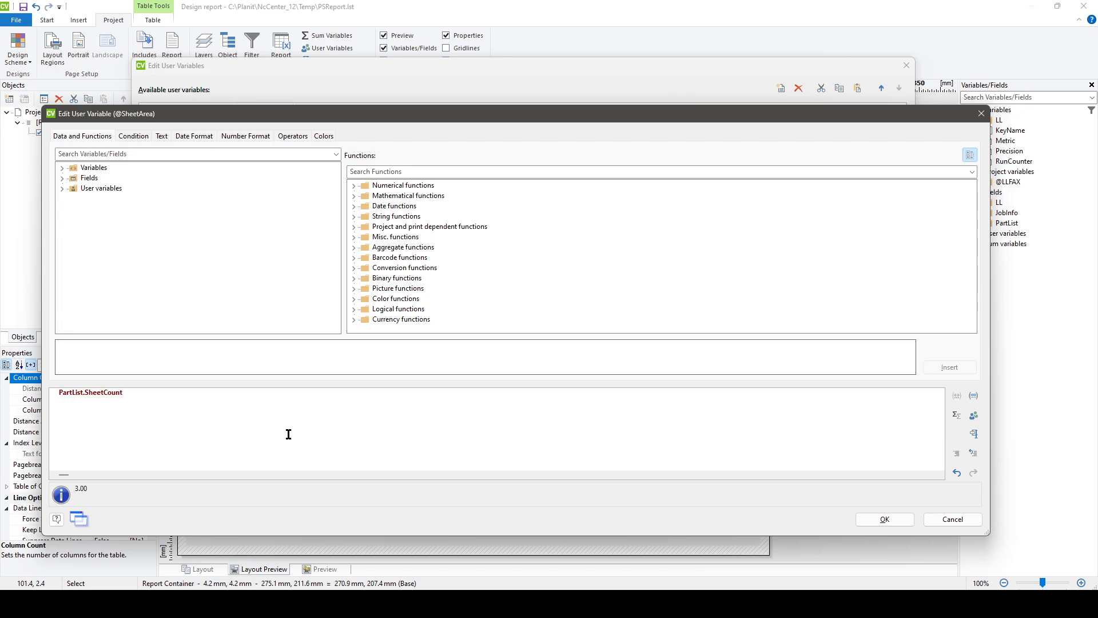
double_click(57, 393)
click(170, 397)
click(885, 519)
click(782, 466)
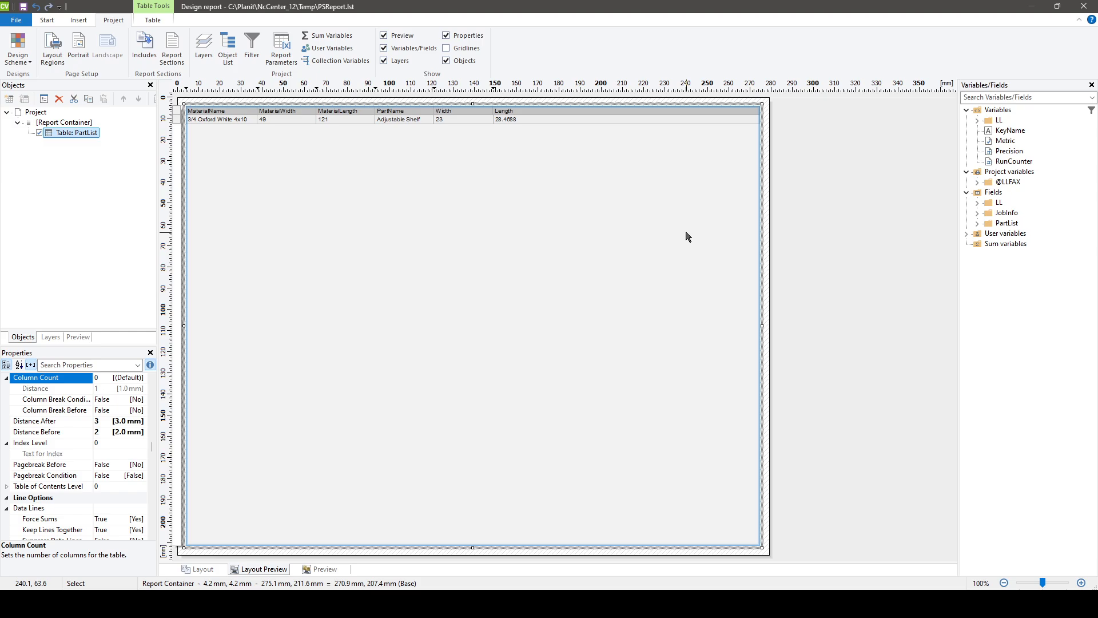
click(330, 50)
double_click(191, 256)
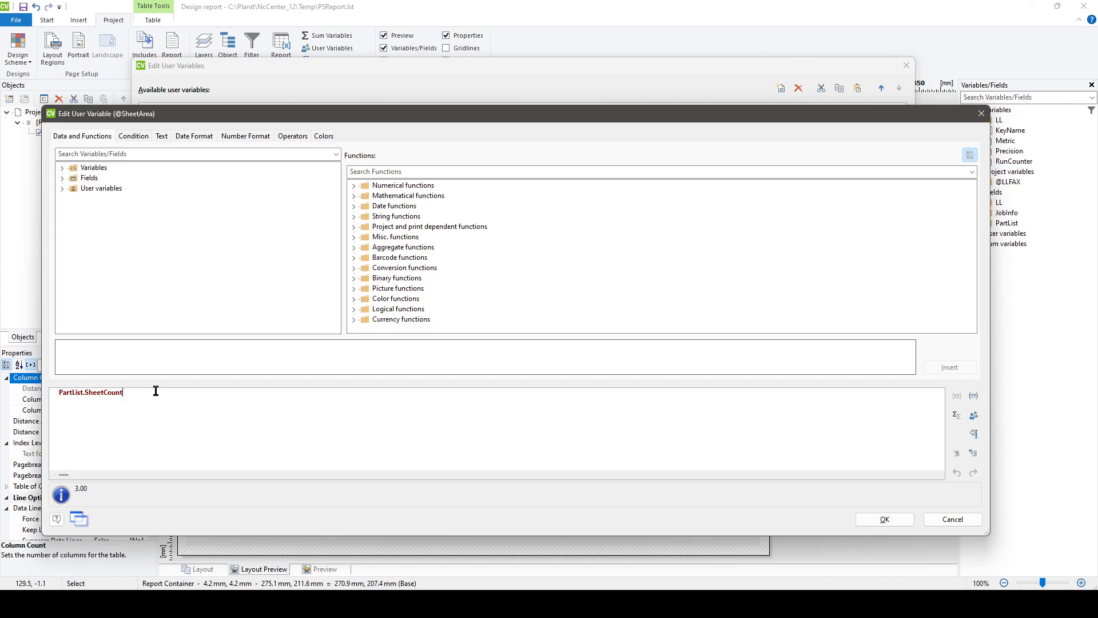
text(8(PartList)
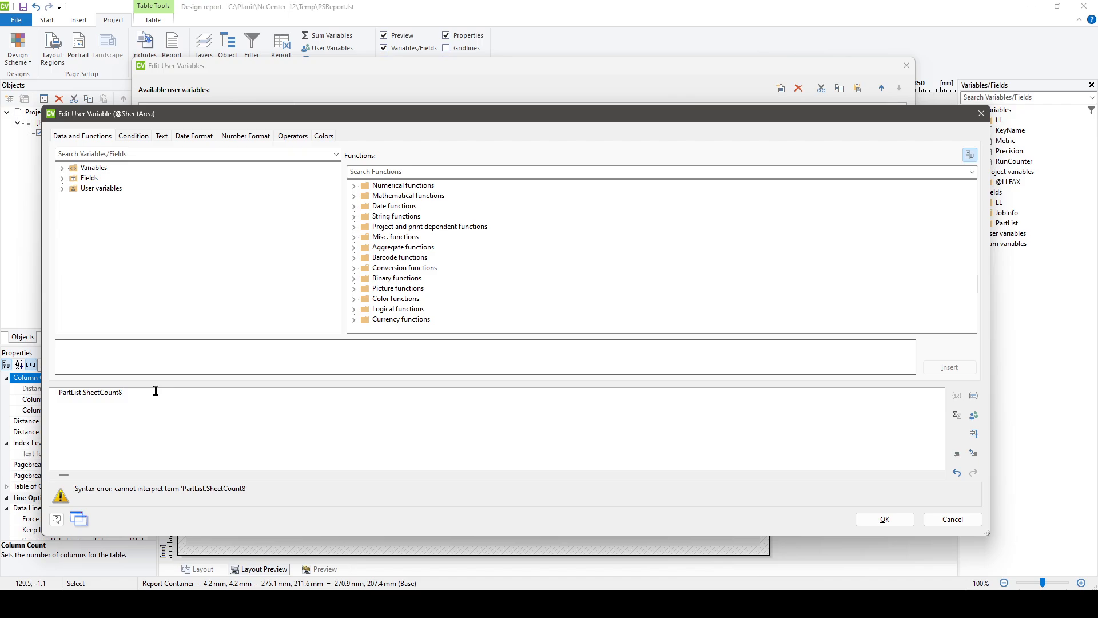
key(BackSpace)
key(BackSpace)
key(BackSpace)
key(BackSpace)
key(BackSpace)
key(BackSpace)
key(BackSpace)
key(BackSpace)
key(BackSpace)
text(*(PartLis)
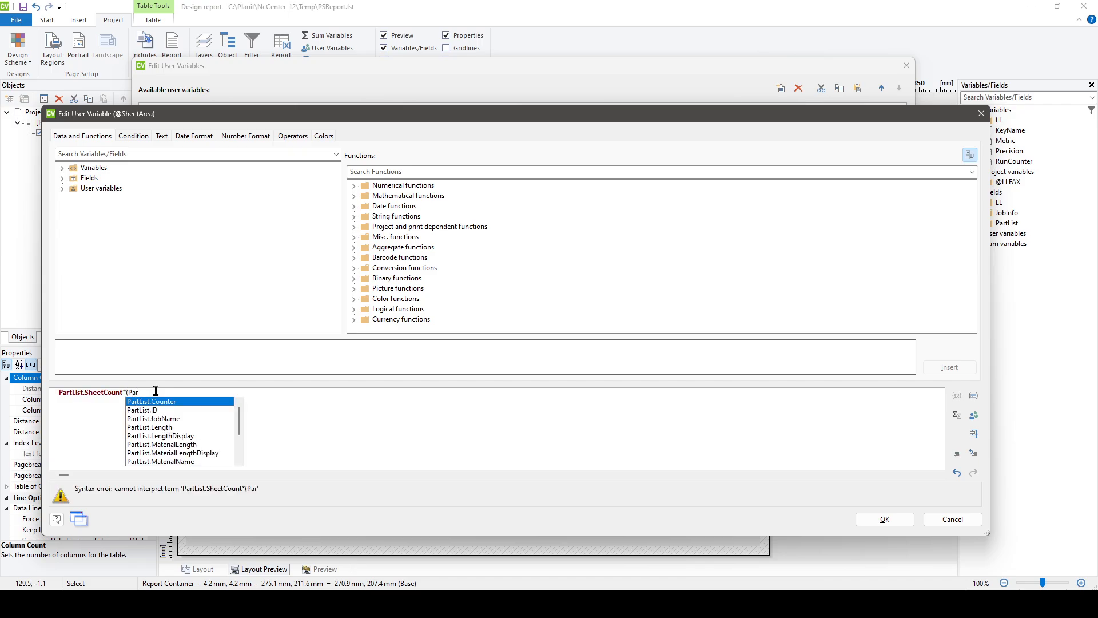
key(Down)
key(Down)
key(Down)
key(Down)
key(Down)
key(Down)
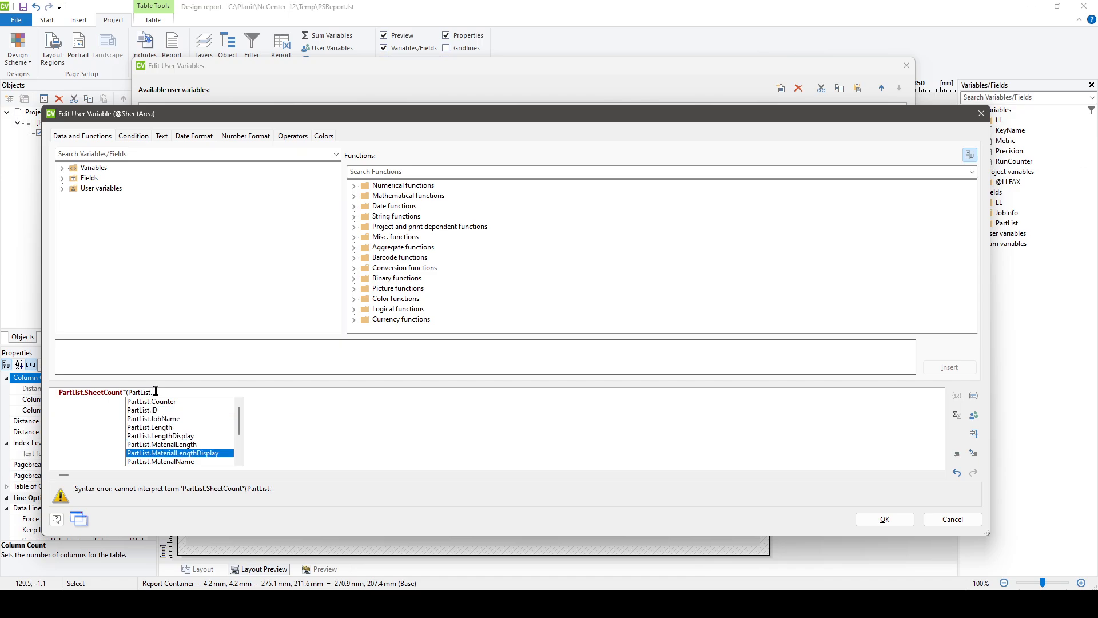
key(Up)
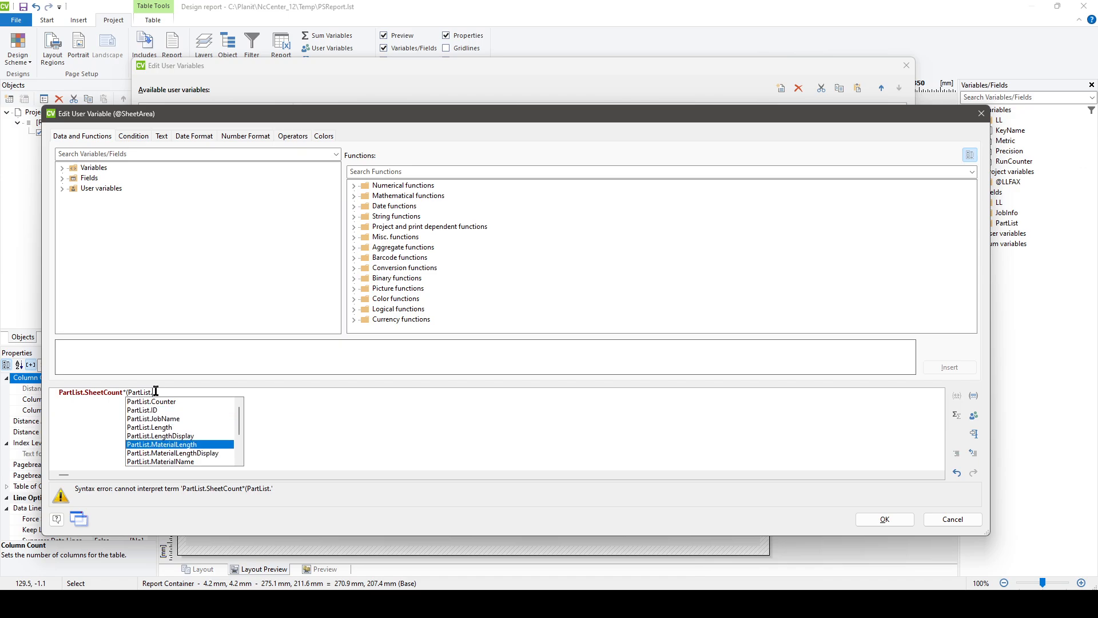
key(Down)
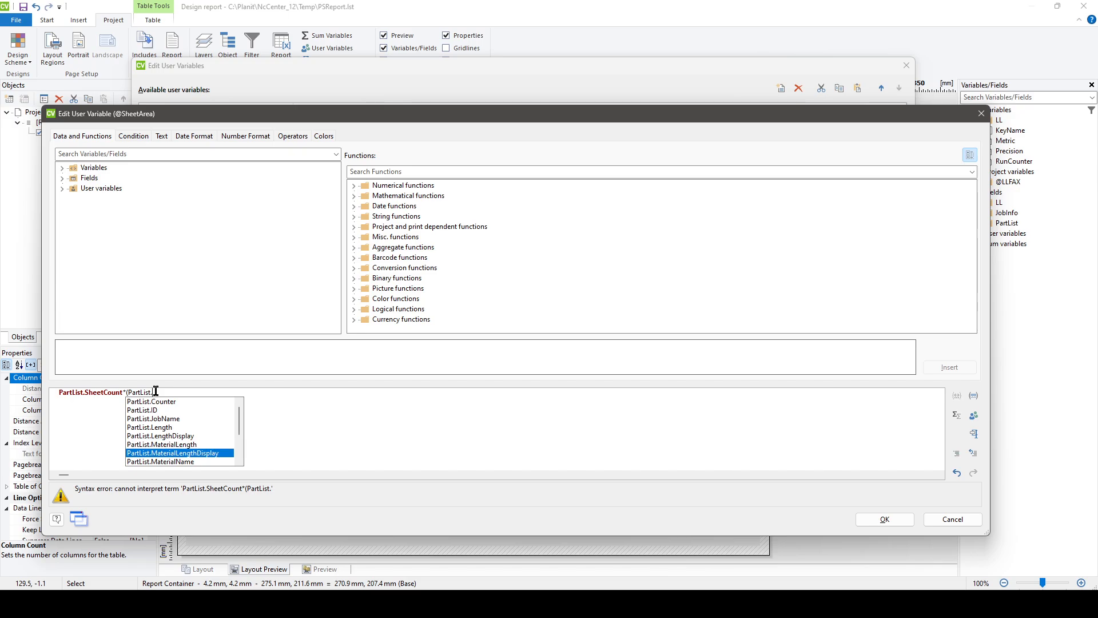
key(Return)
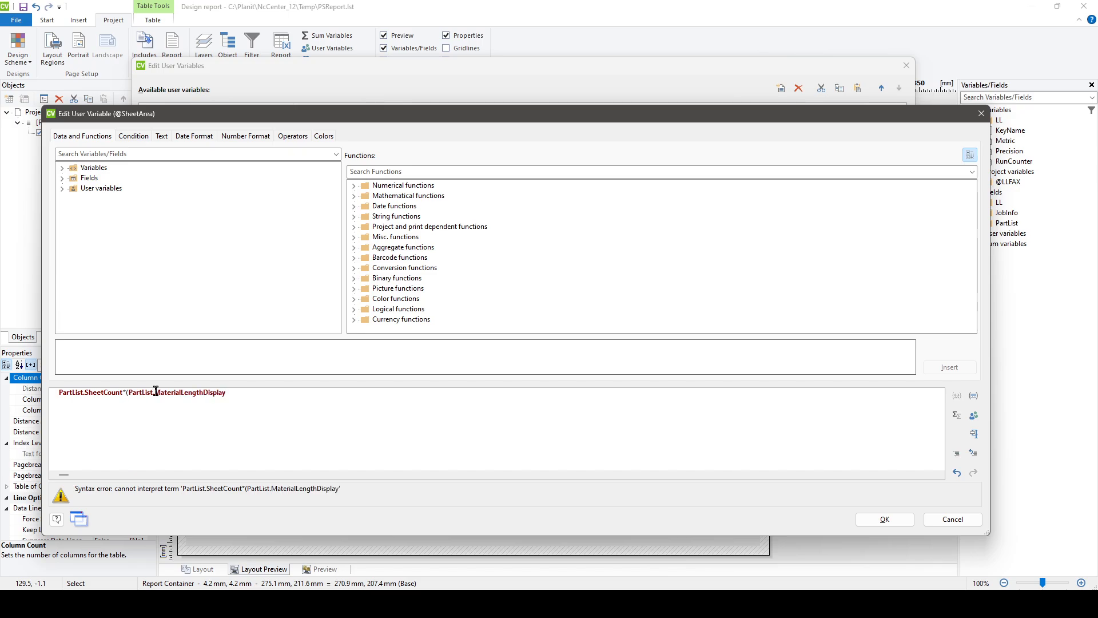
text(*PartList.MaterialWidth)
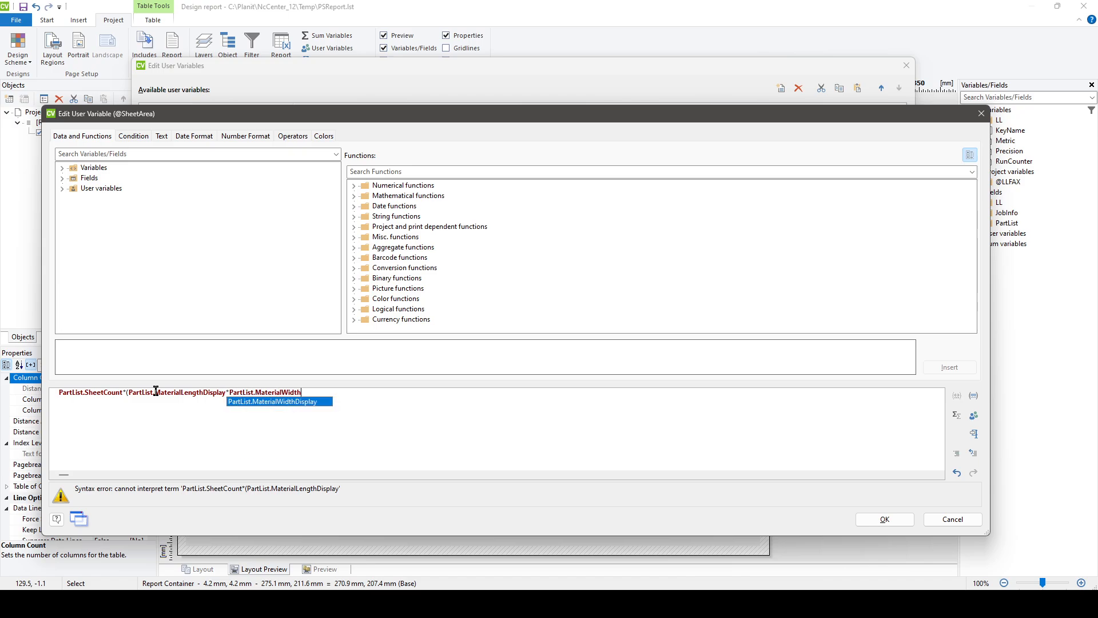
key(Return)
text())
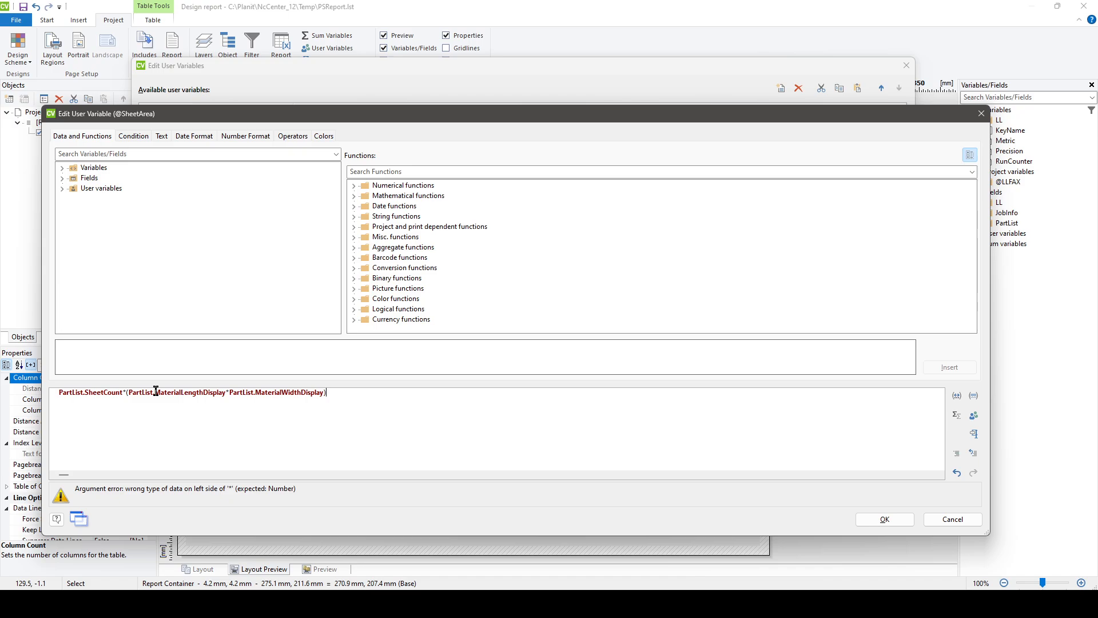
click(129, 393)
text(Val)
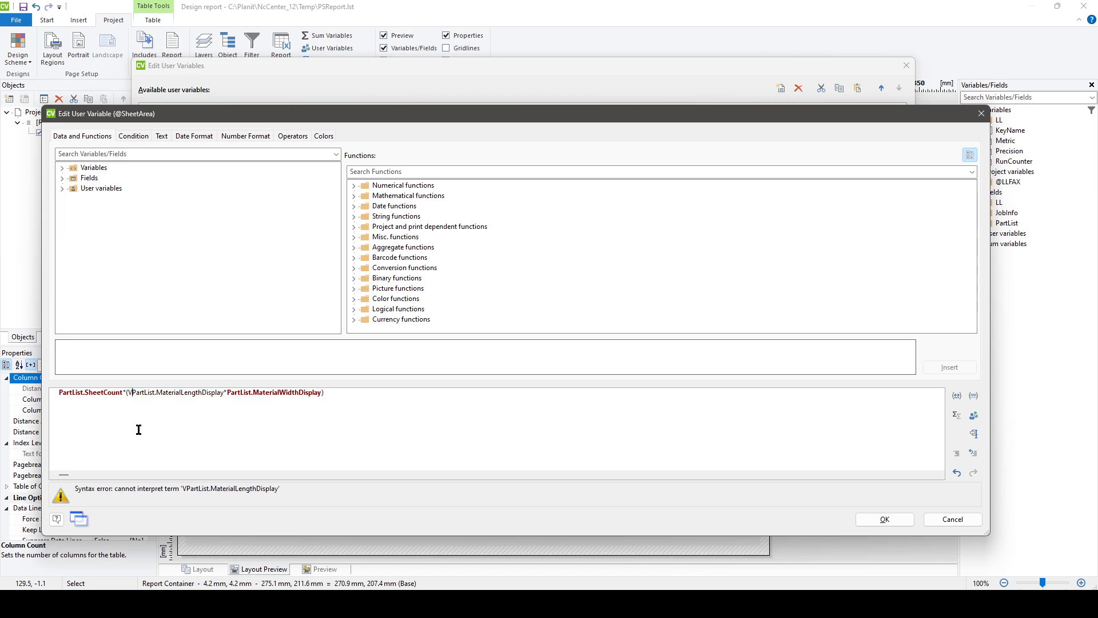
text(()
key(Right)
key(Right)
key(Right)
key(Right)
key(Right)
key(Right)
key(Right)
key(Right)
key(Right)
key(Right)
key(Right)
key(Right)
key(Right)
key(Right)
key(Right)
key(Right)
key(Right)
key(Right)
key(Right)
key(Right)
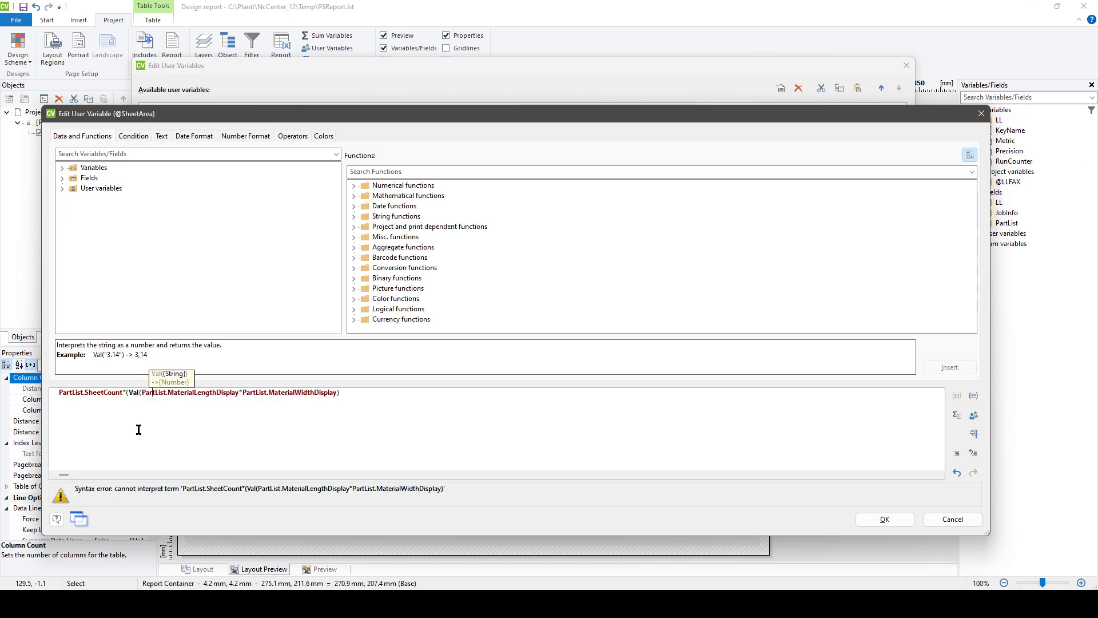
key(Right)
key(Right)
key(Right)
text())
key(Right)
text(Val()
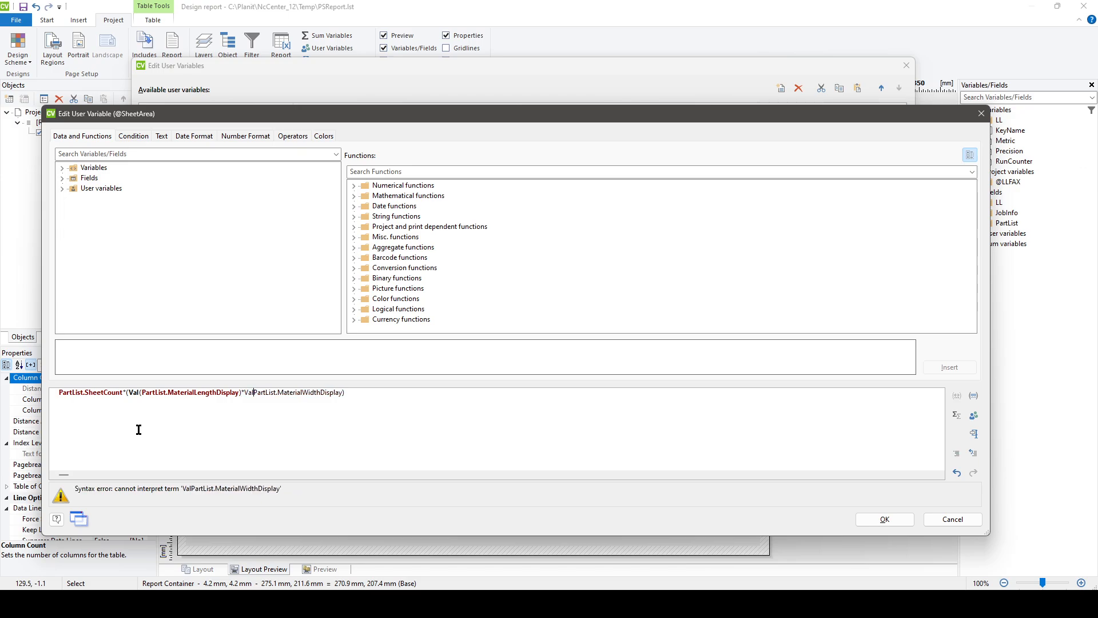
key(Right)
key(Right)
key(Right)
key(Right)
key(Right)
key(Right)
key(Right)
key(Right)
key(Right)
key(Right)
key(Right)
key(Right)
key(Right)
key(Right)
key(Right)
key(Right)
key(Right)
key(Right)
key(Right)
key(Right)
text())
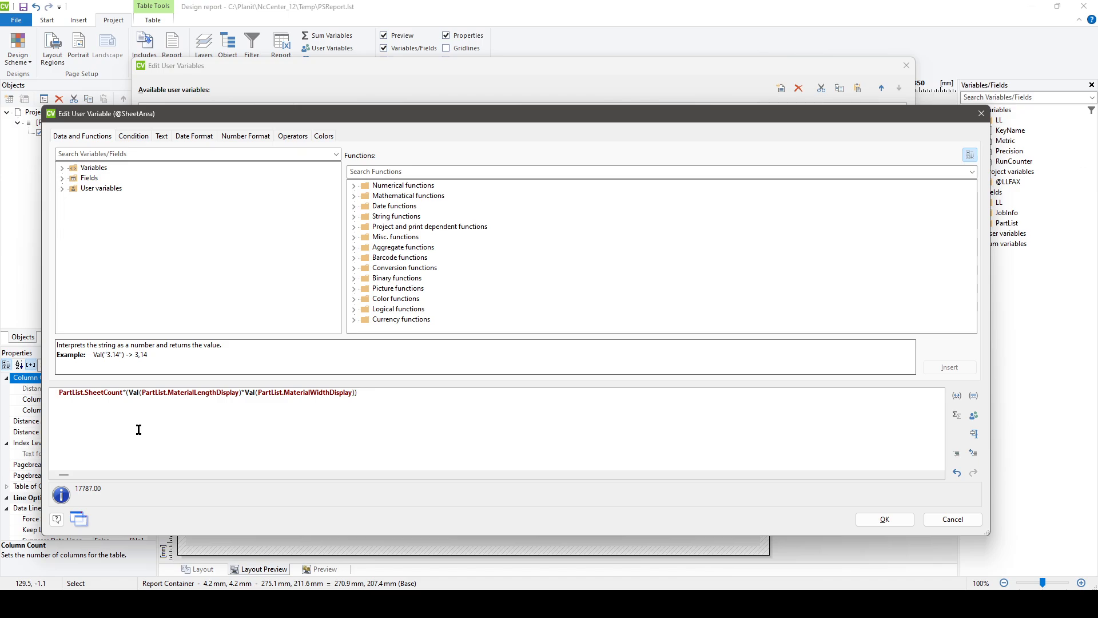
click(107, 393)
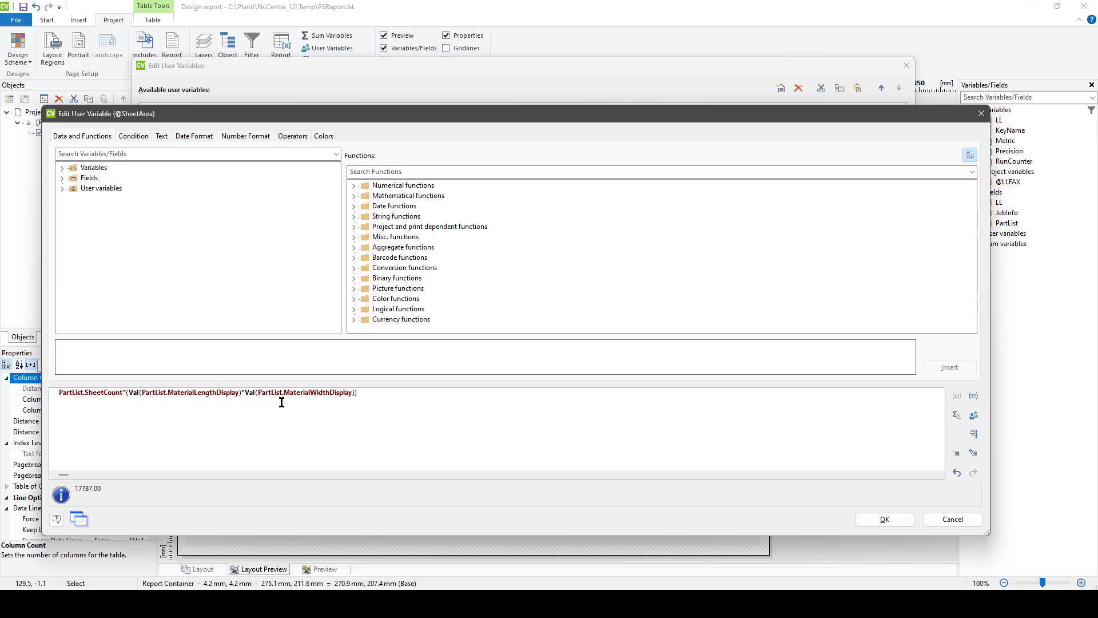
click(368, 394)
text(/144)
key(BackSpace)
key(BackSpace)
key(BackSpace)
key(BackSpace)
click(875, 519)
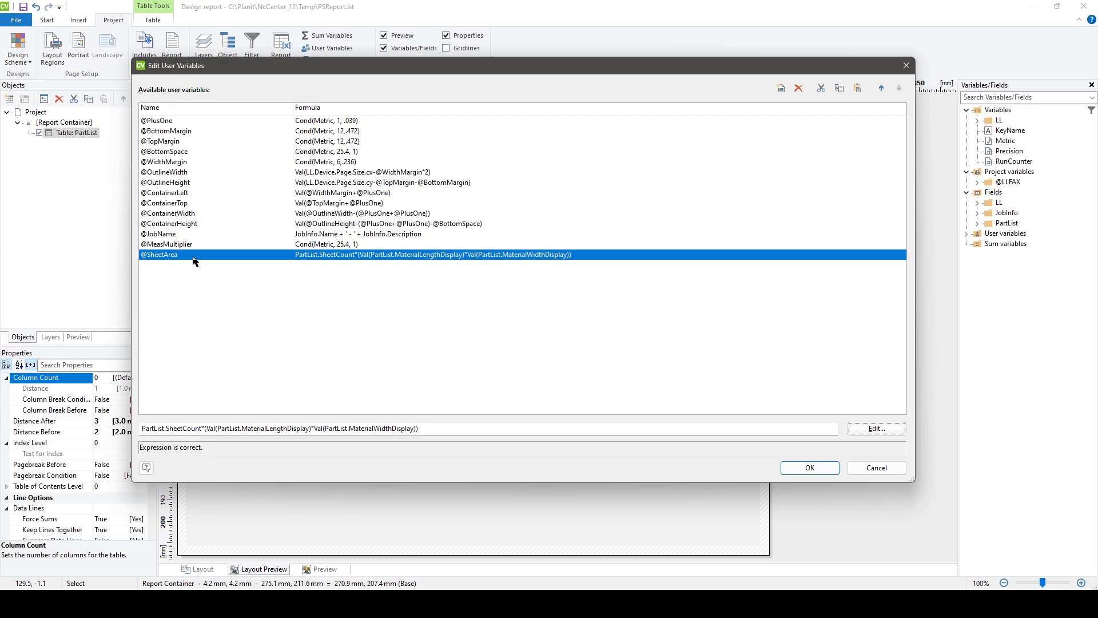
click(869, 430)
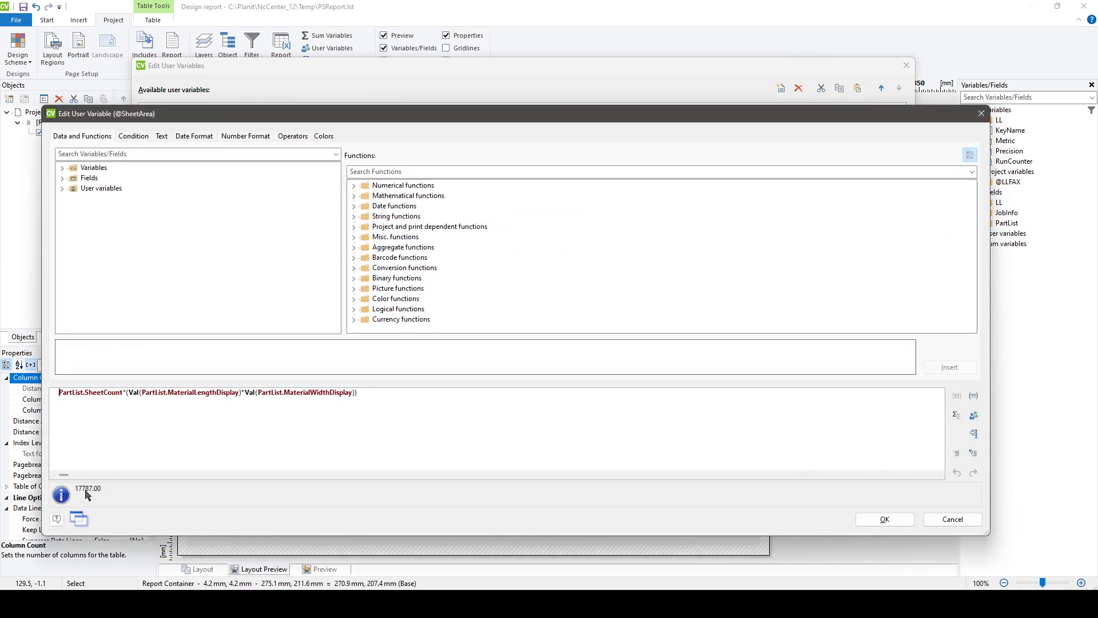
click(901, 520)
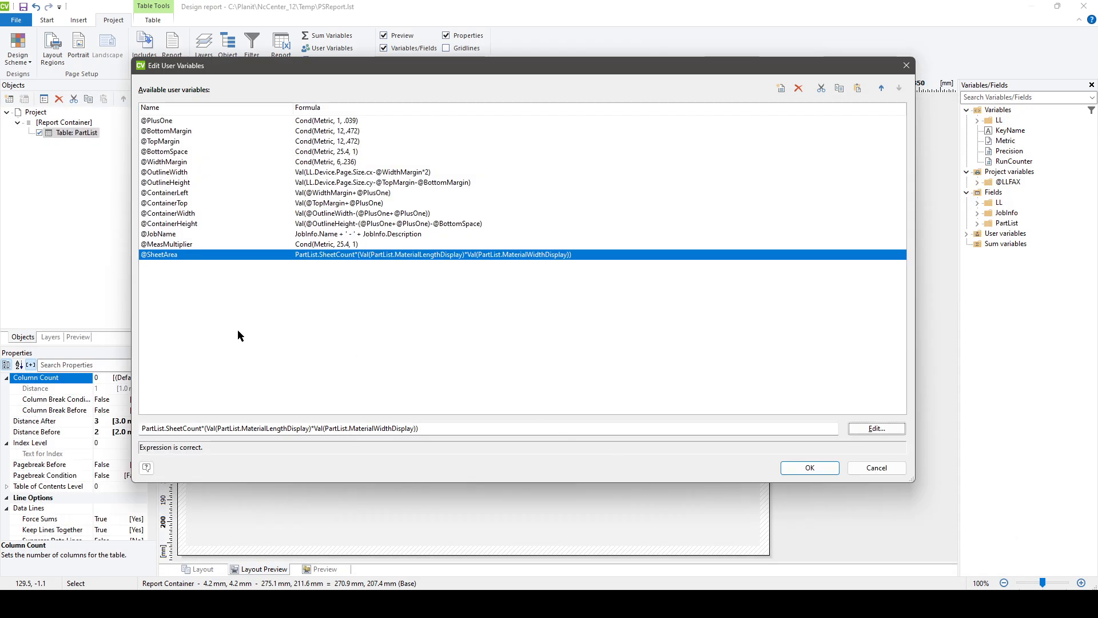
click(826, 466)
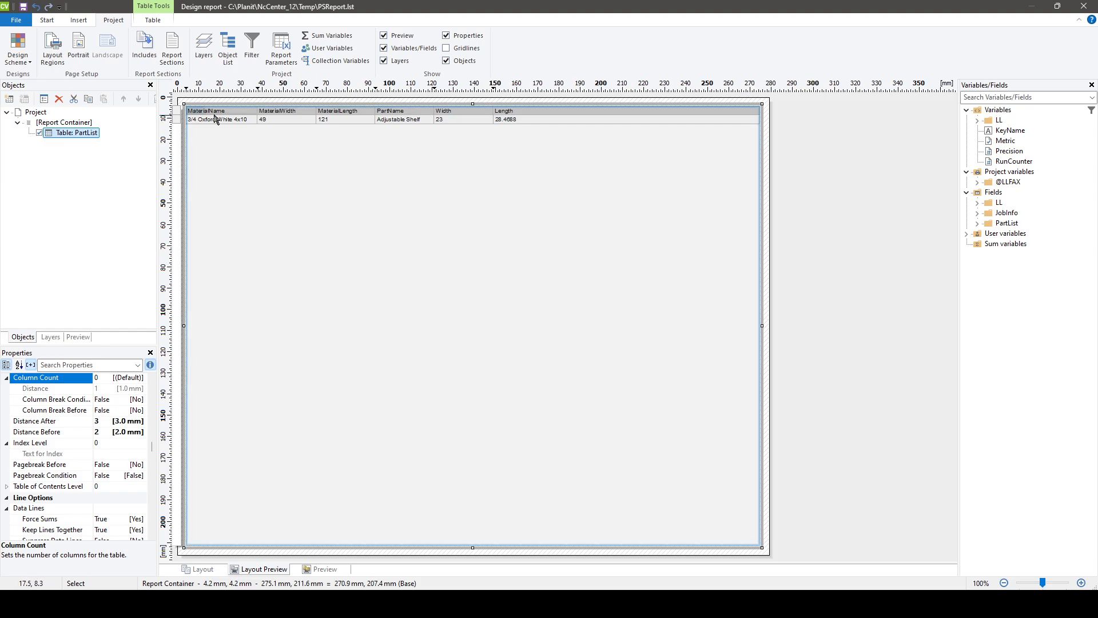
Open the PartList table contents and duplicate PartList.LengthDisplay in the data line without reducing the other columns.
double_click(88, 134)
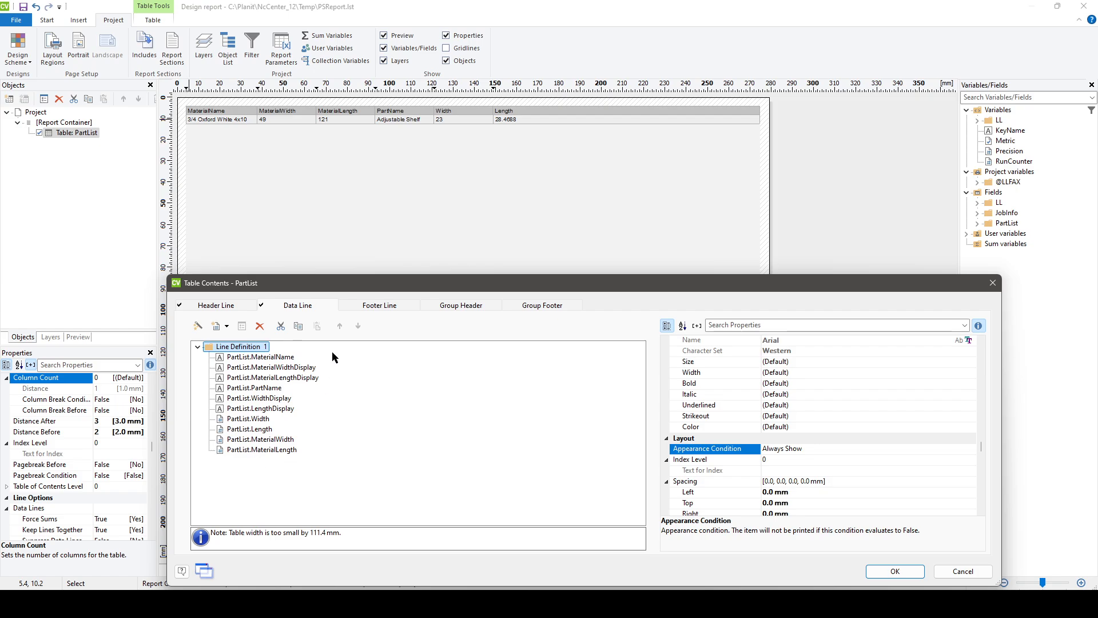
click(269, 410)
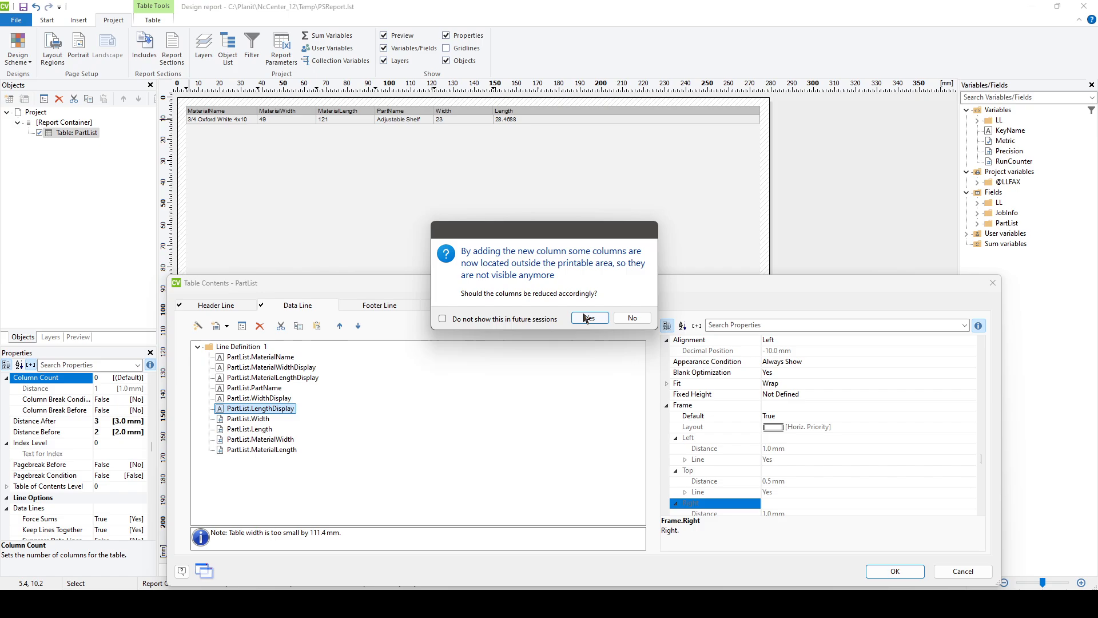
click(633, 318)
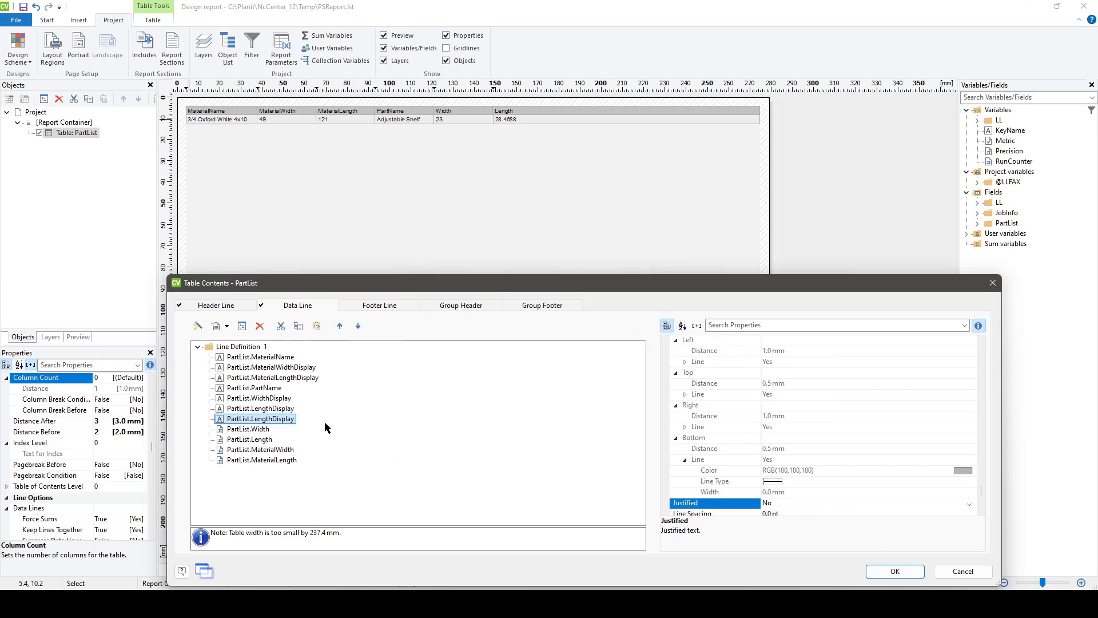
Set the width of both PartList.LengthDisplay columns in the data line to 63 mm.
click(273, 409)
scroll(828, 493, down, 1)
drag(780, 504, 763, 504)
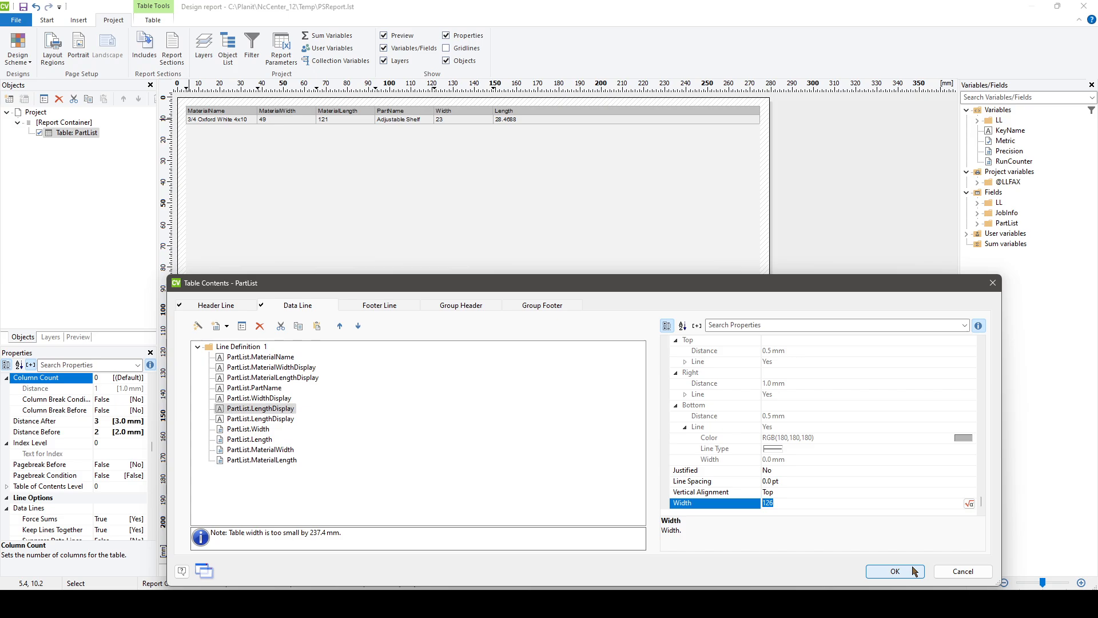
key(Return)
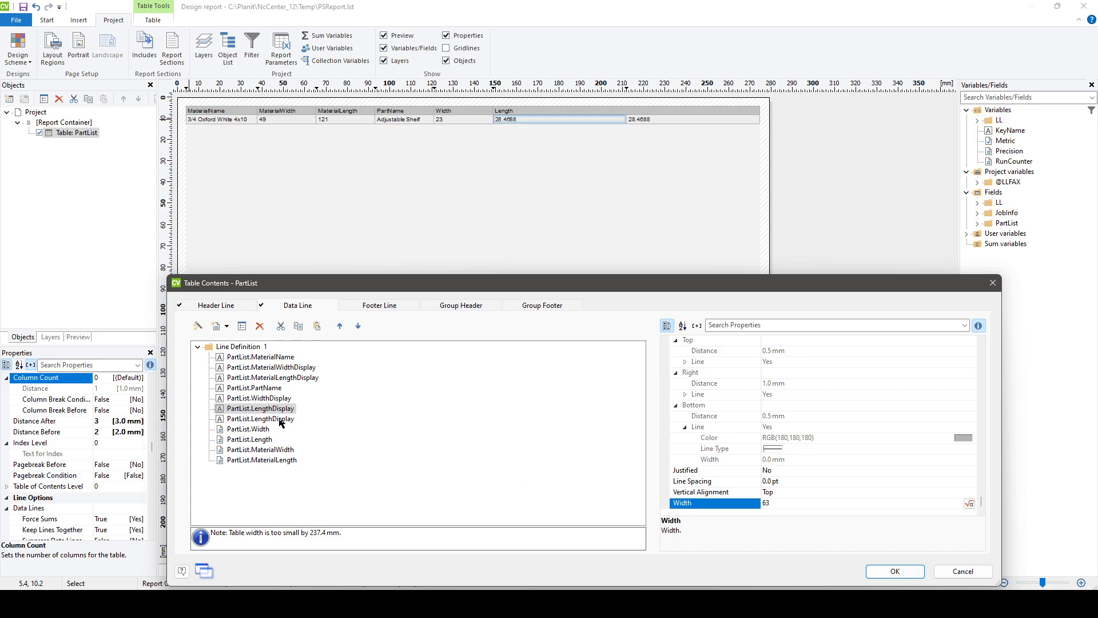
click(274, 419)
double_click(782, 503)
text(63)
click(706, 508)
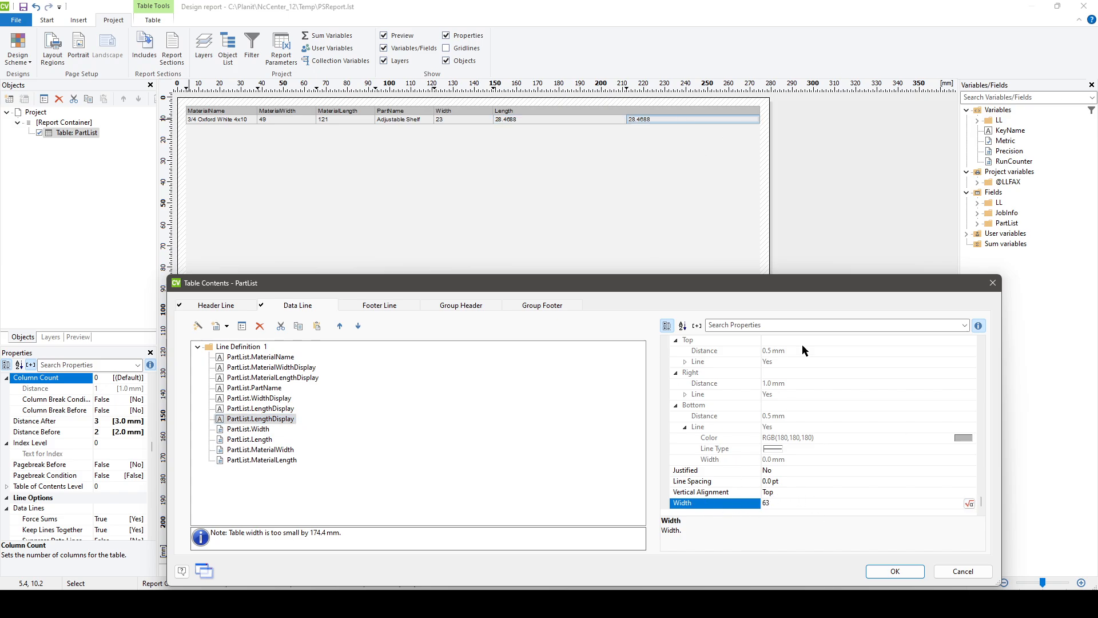
Duplicate the "LengthDisplay" item in the header line definition without reducing the columns.
click(232, 309)
click(257, 430)
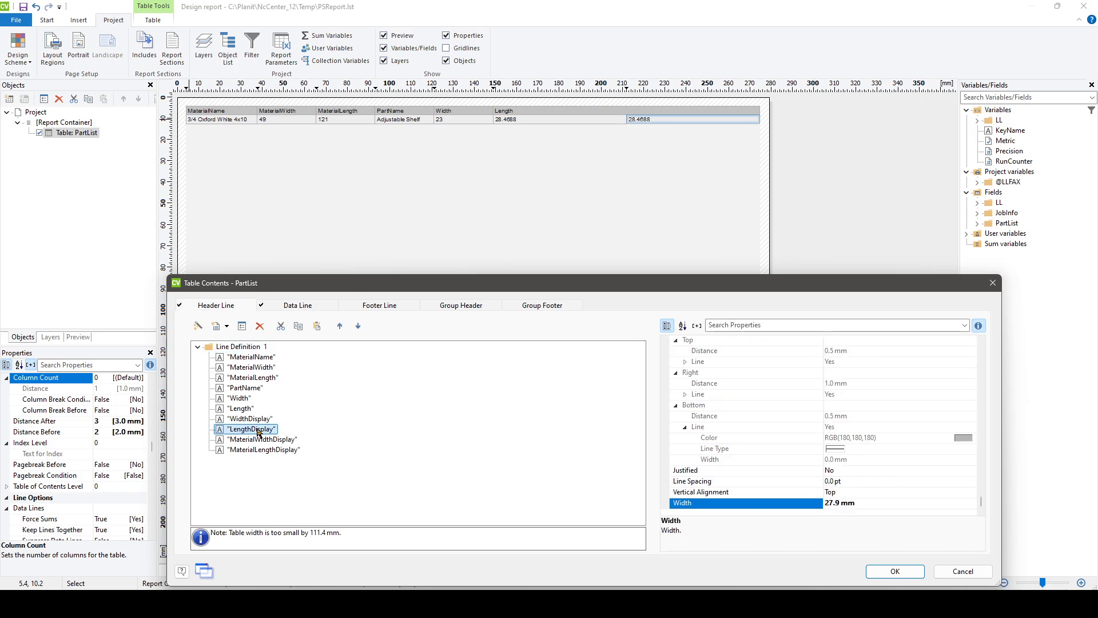
click(895, 571)
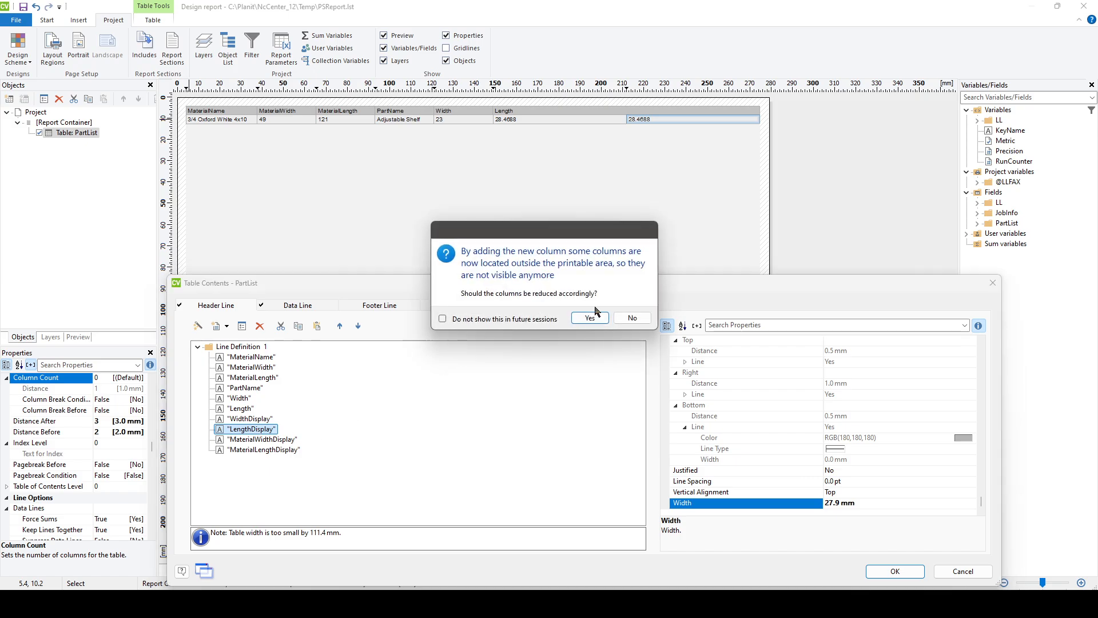
click(633, 316)
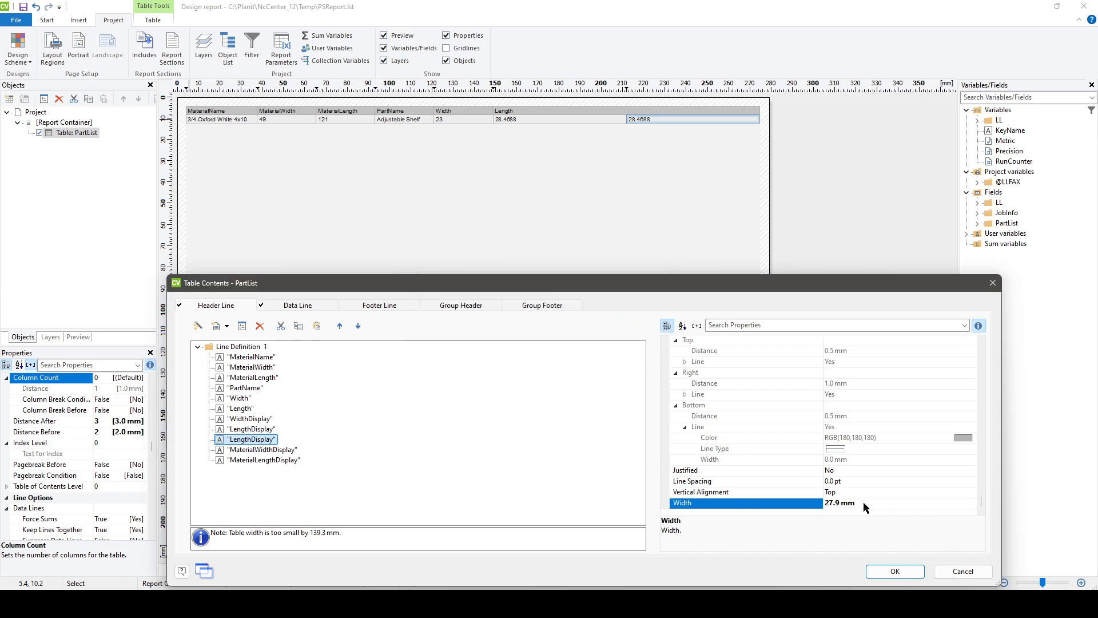
Compare the header line items and delete the duplicated "LengthDisplay" item.
click(254, 430)
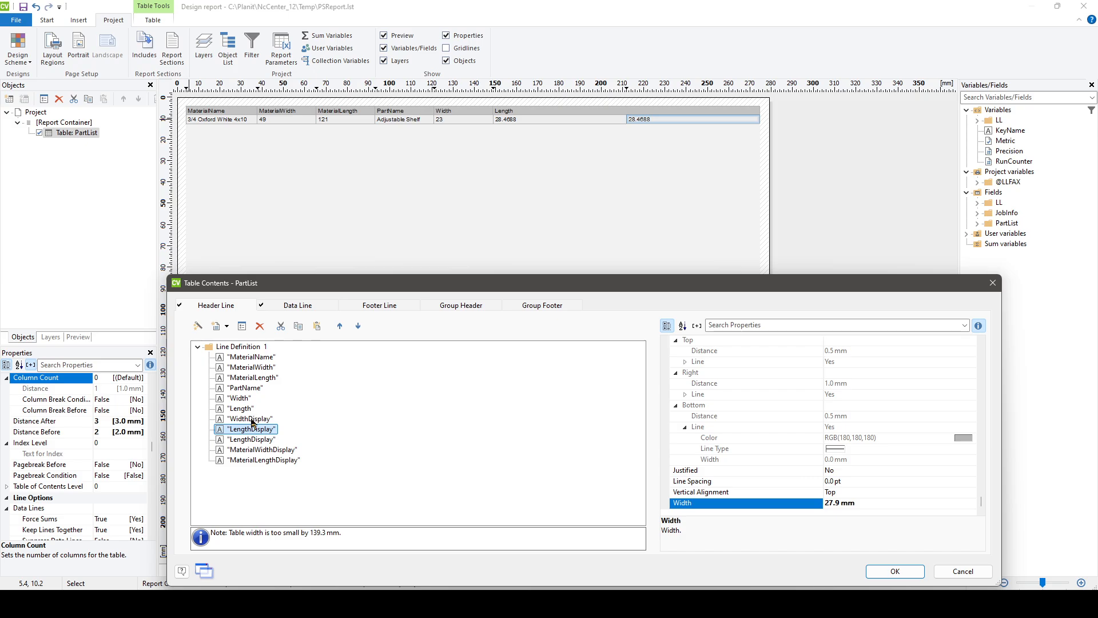
click(251, 438)
click(246, 410)
click(240, 389)
click(239, 376)
click(237, 390)
click(239, 399)
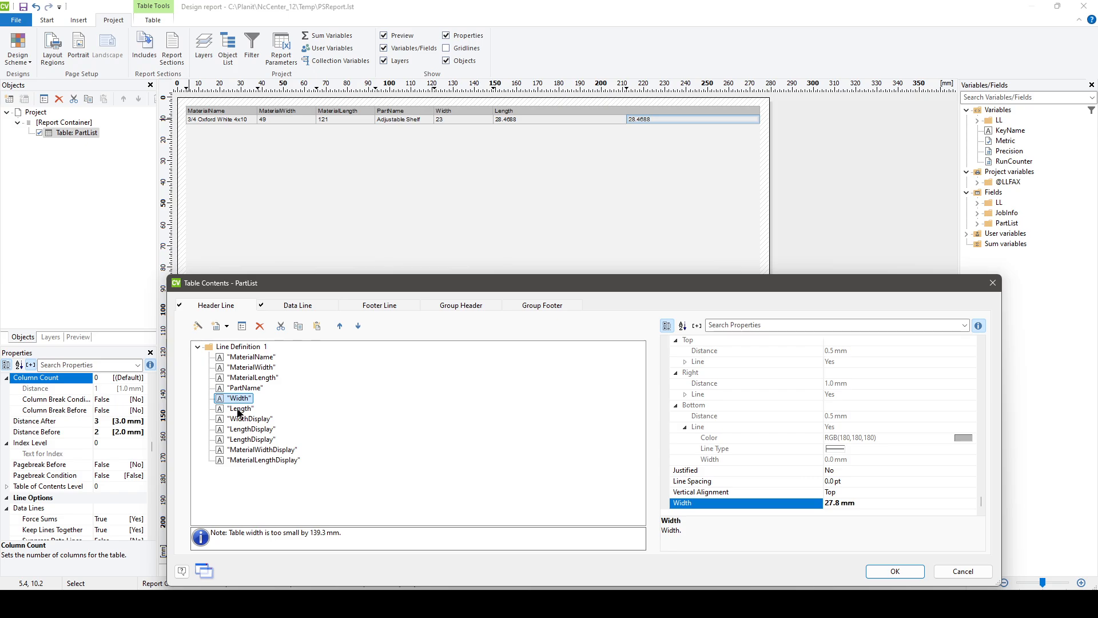
click(263, 440)
key(Delete)
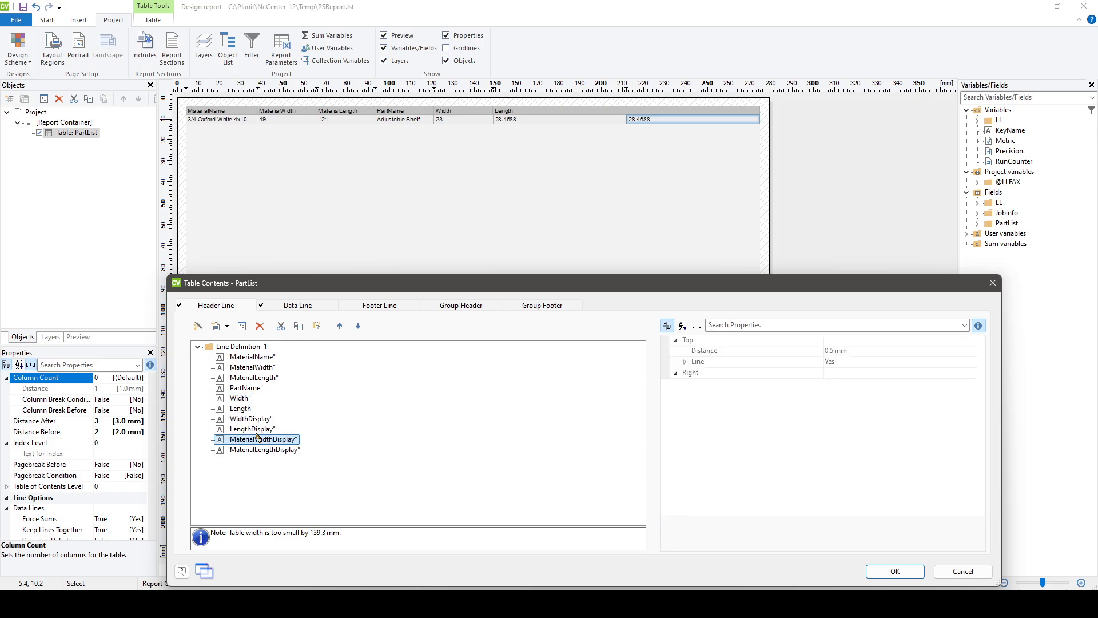
Duplicate the "Length" item in the header line definition without reducing the columns.
click(243, 409)
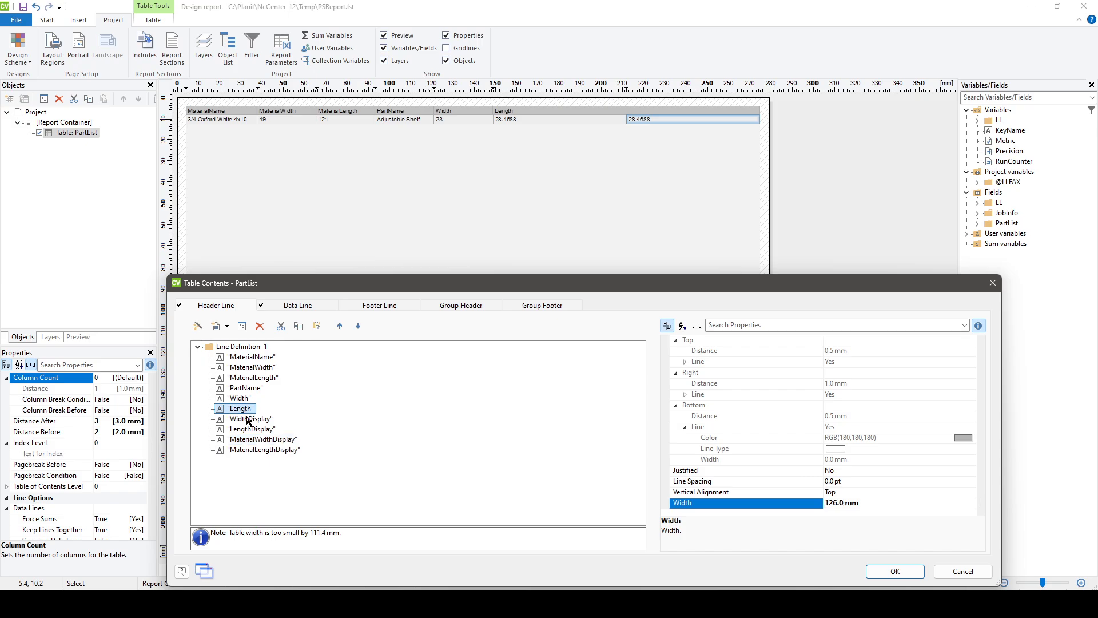
key(ctrl+v)
click(628, 318)
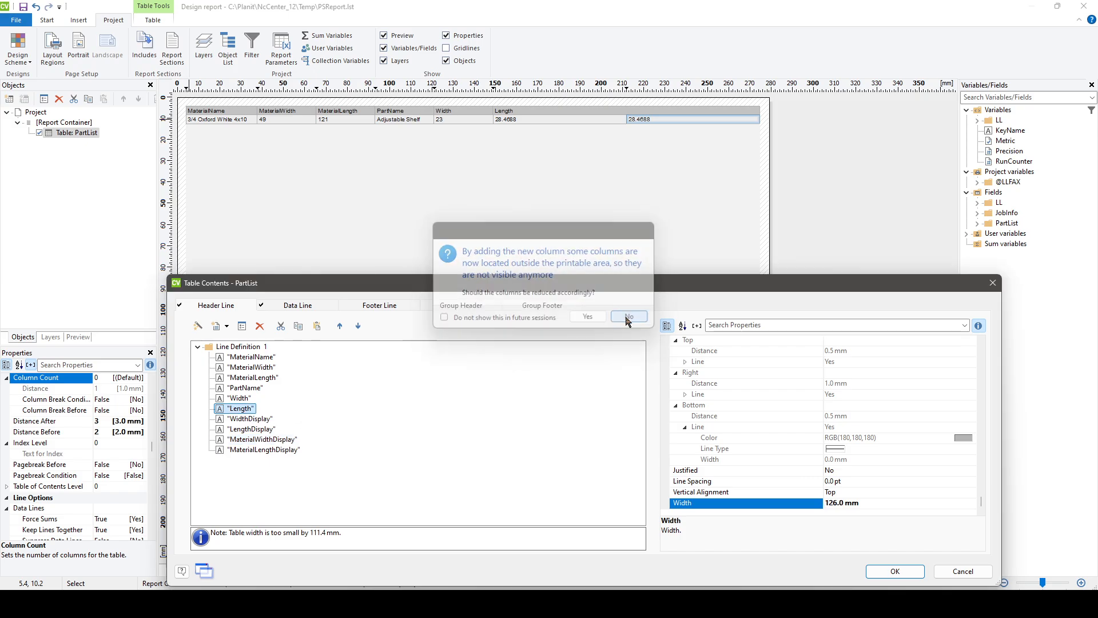
Set the width of both "Length" columns in the header line to 63 mm.
click(863, 503)
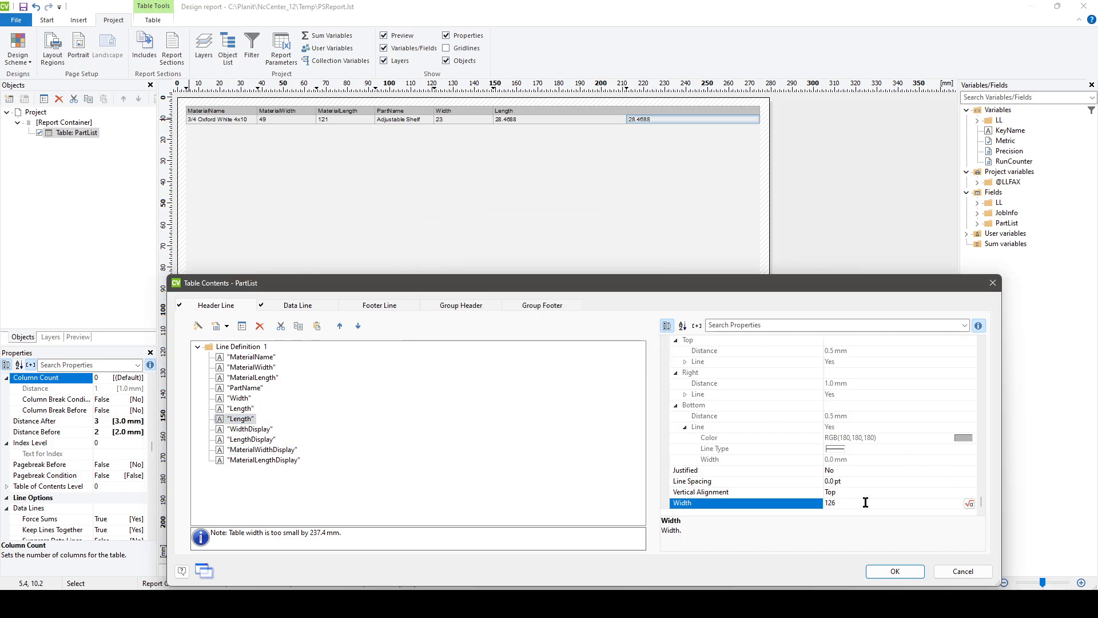
click(758, 505)
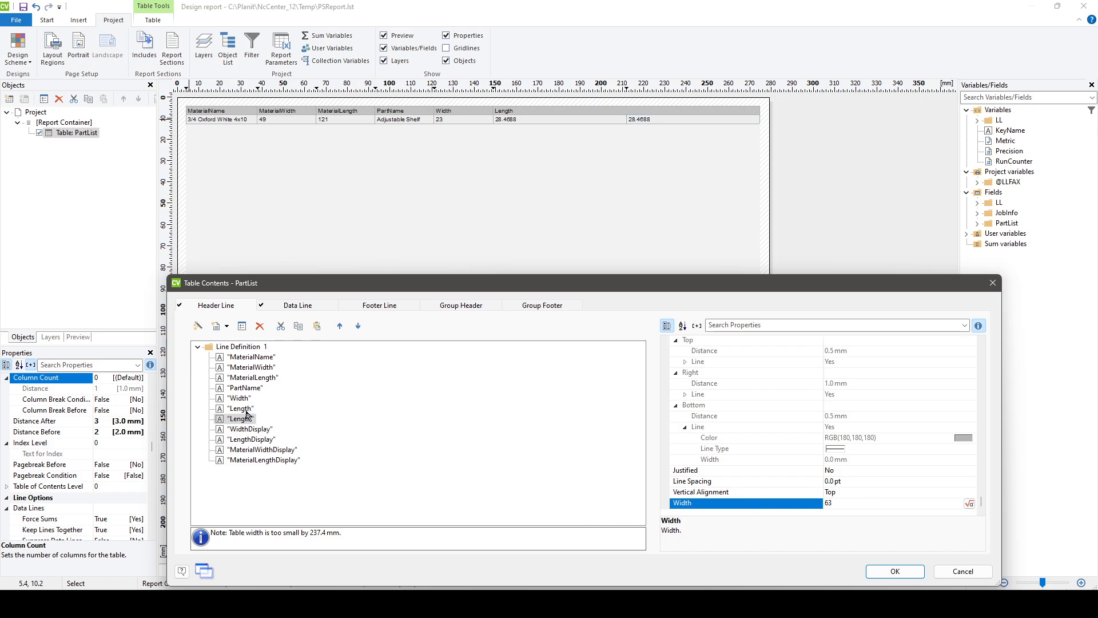
click(243, 409)
click(850, 499)
text(63)
click(772, 507)
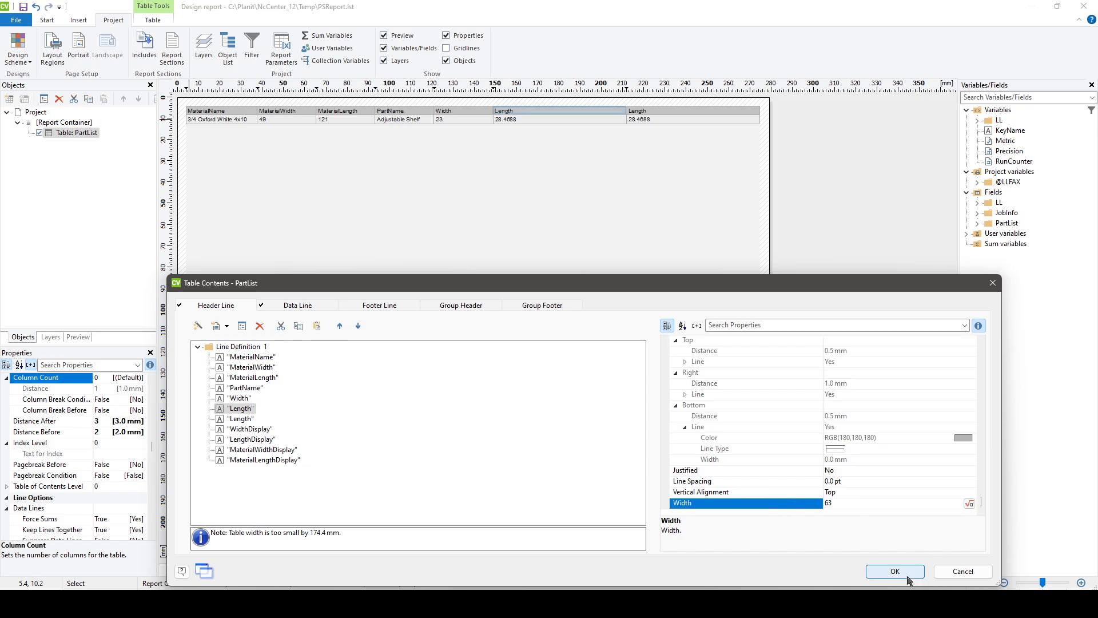
Change the duplicated "Length" header's text to "Part Area" and confirm it.
double_click(245, 419)
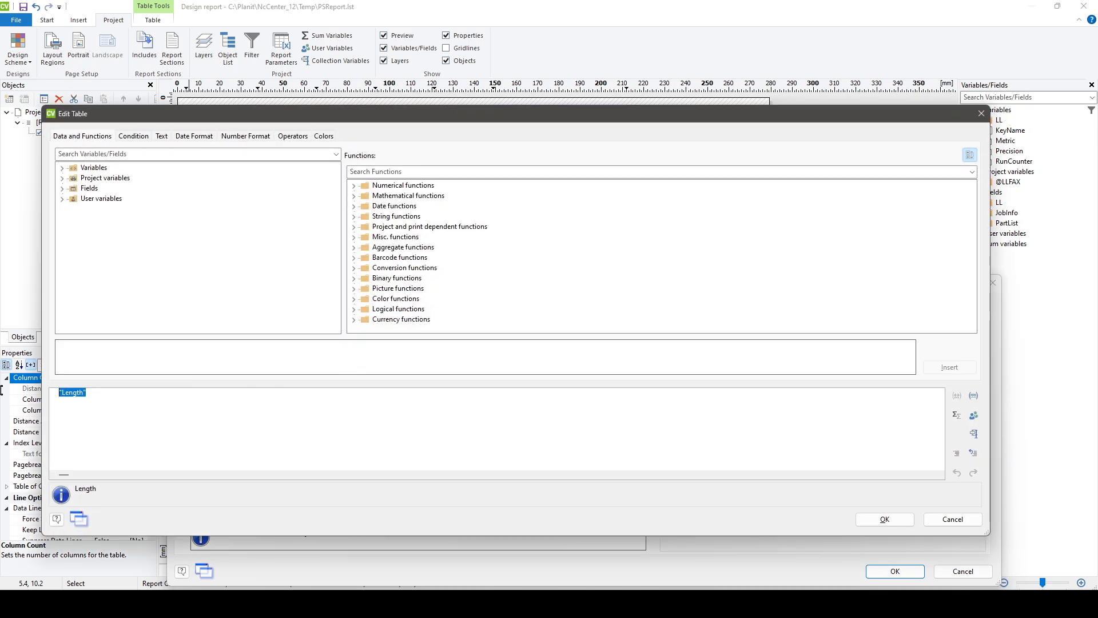
text("Part Area")
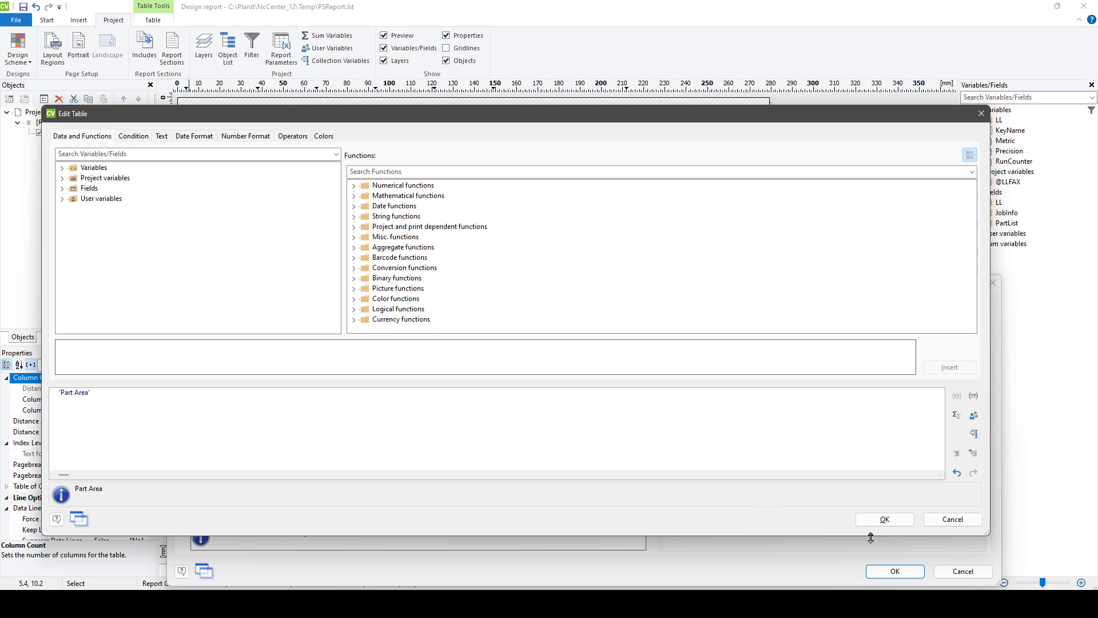
click(878, 520)
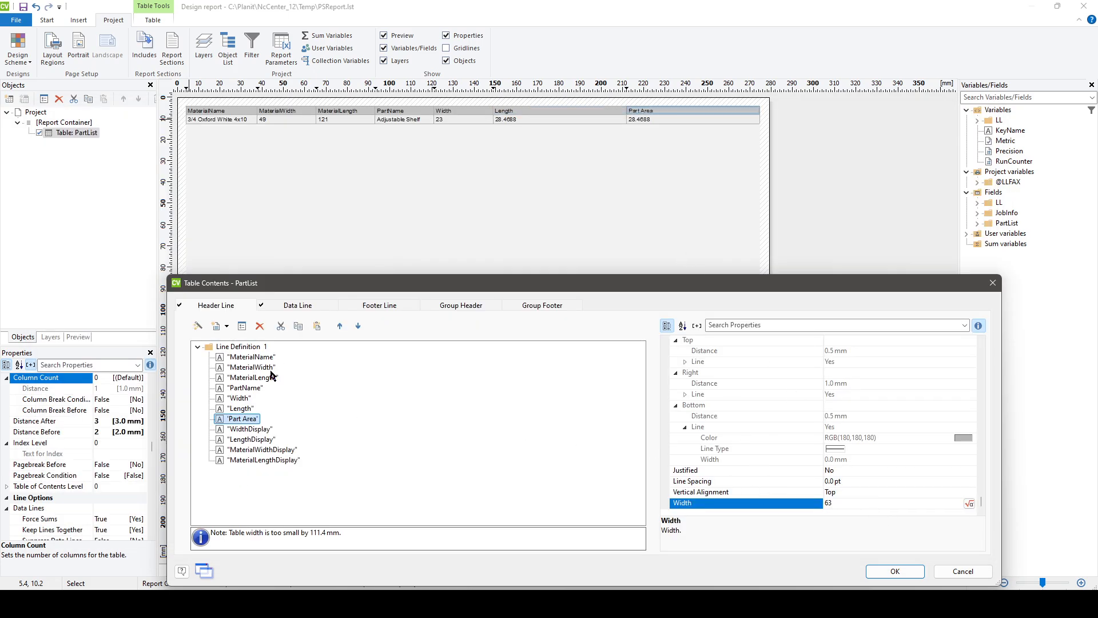
Change the duplicated LengthDisplay item in the data line to Val(PartList.LengthDisplay)*Val(PartList.WidthDisplay) and confirm the table contents.
click(896, 571)
double_click(657, 119)
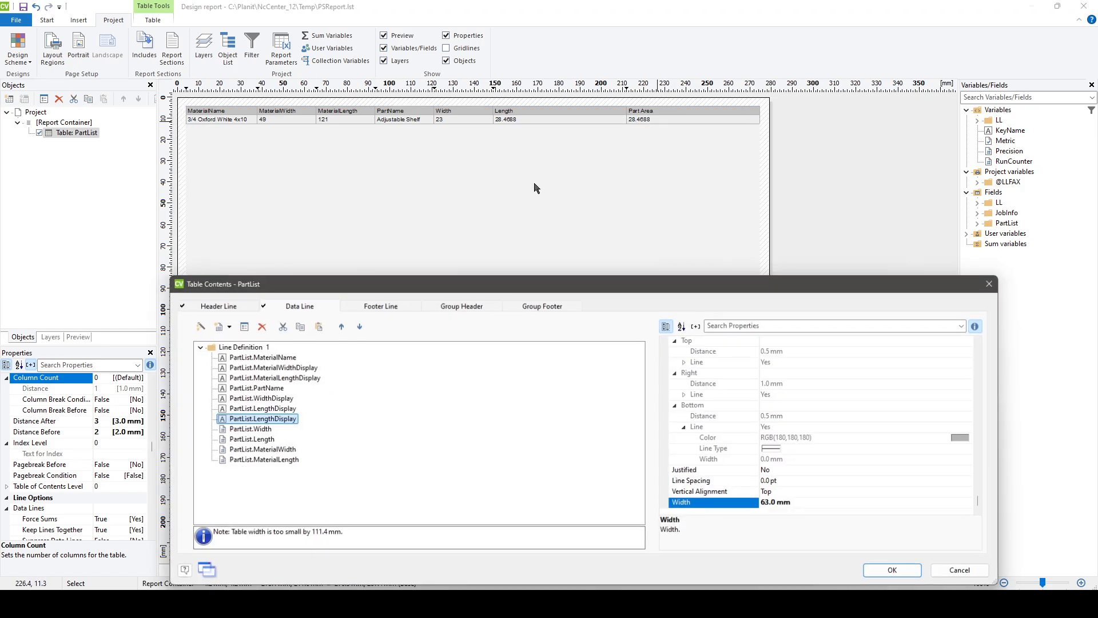
double_click(268, 419)
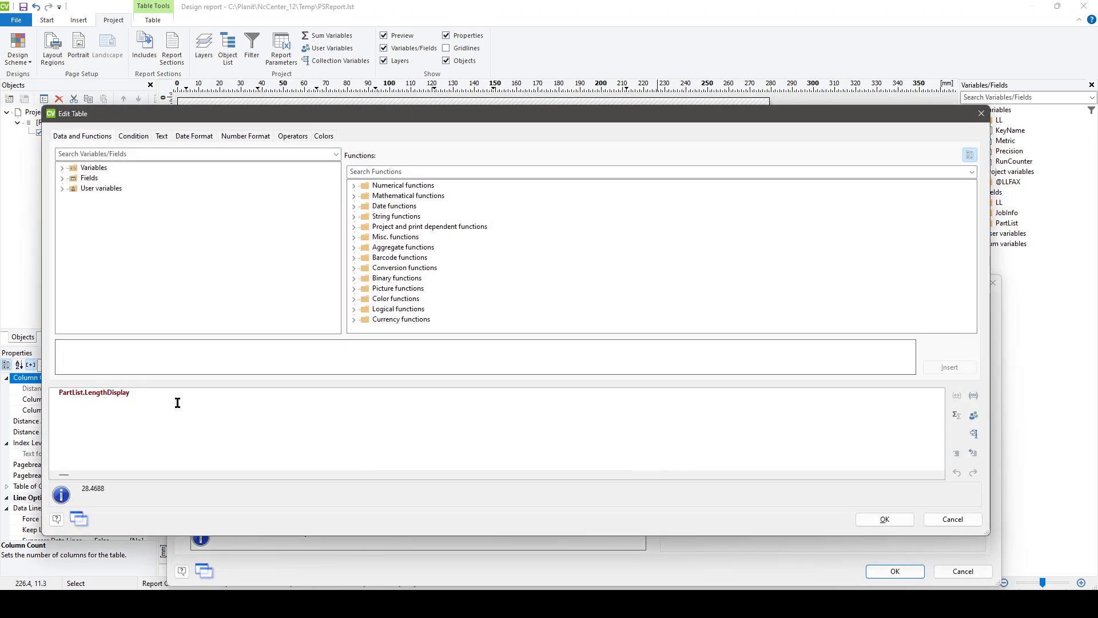
text(Val()
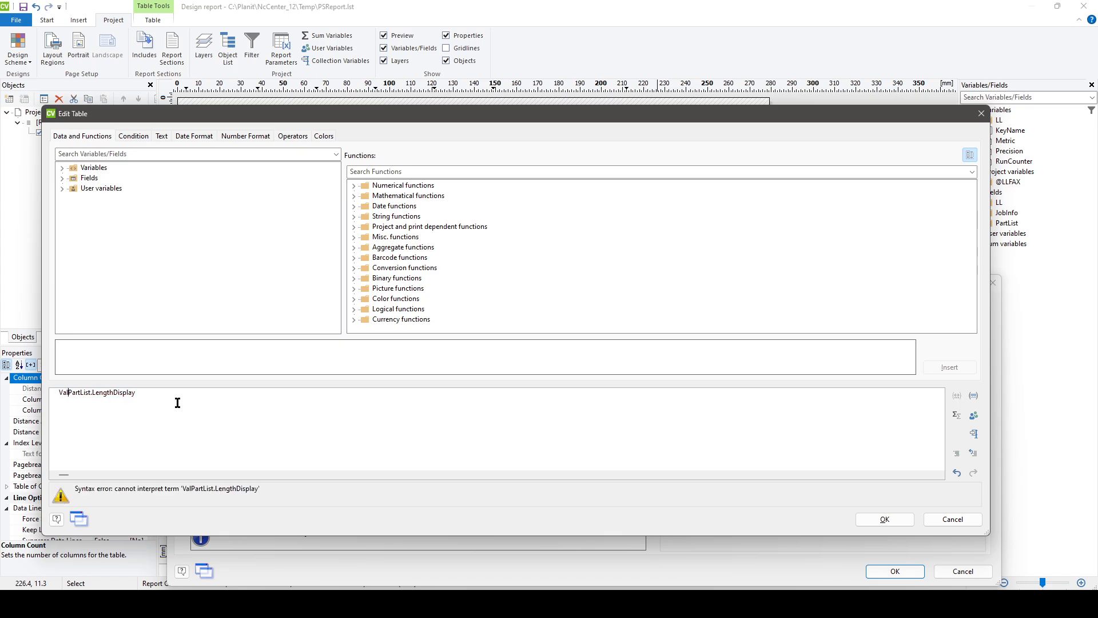
key(End)
text()*)
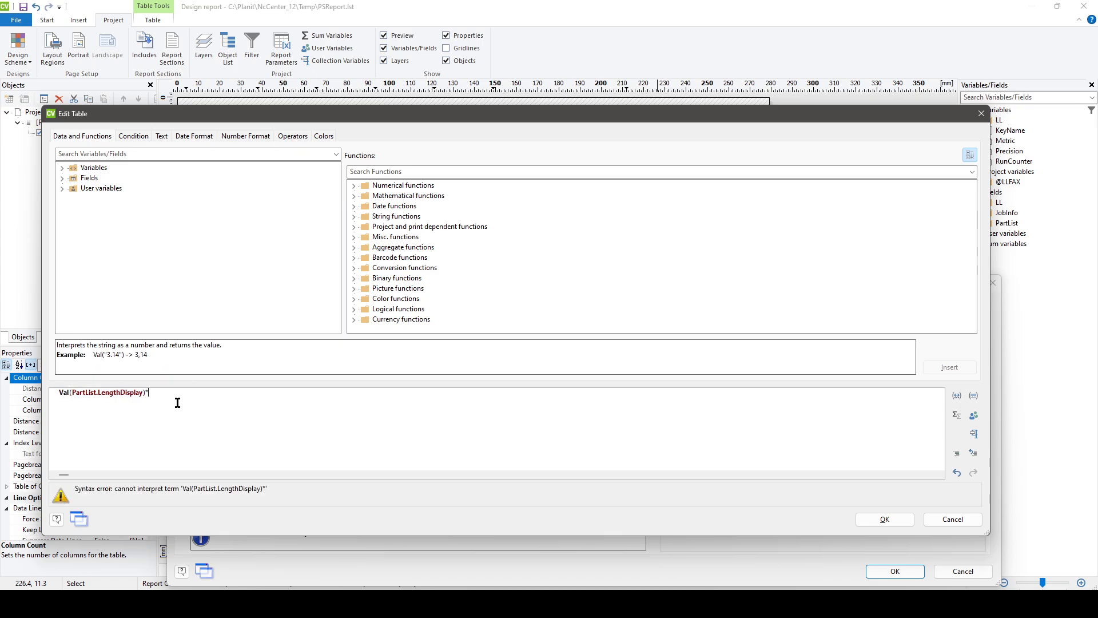
text(Val({art)
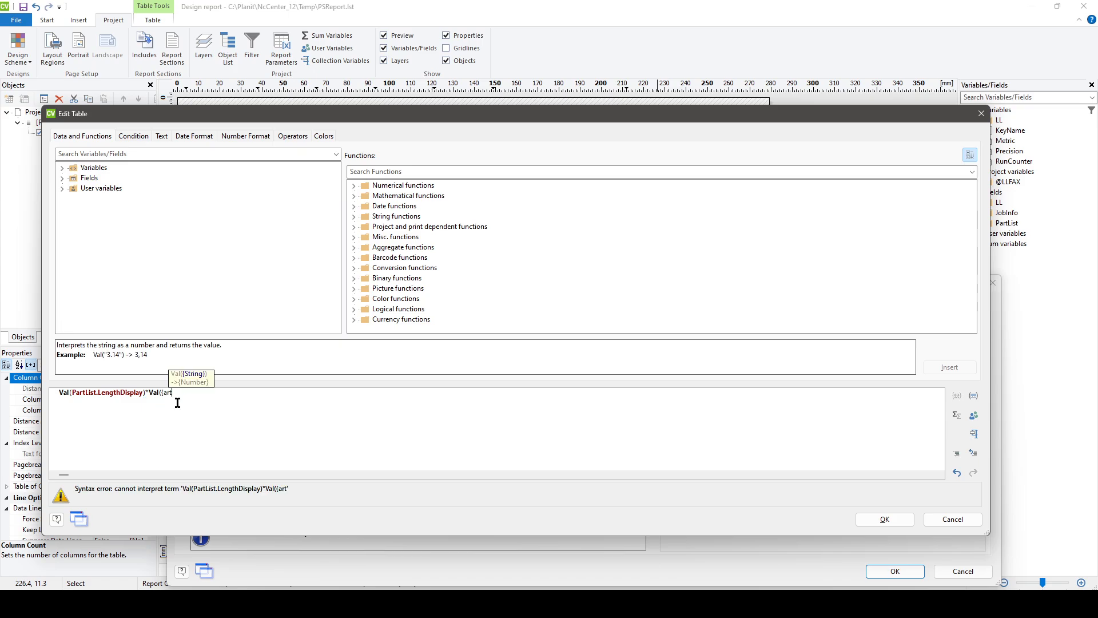
key(BackSpace)
key(BackSpace)
key(BackSpace)
key(BackSpace)
text(PartList.)
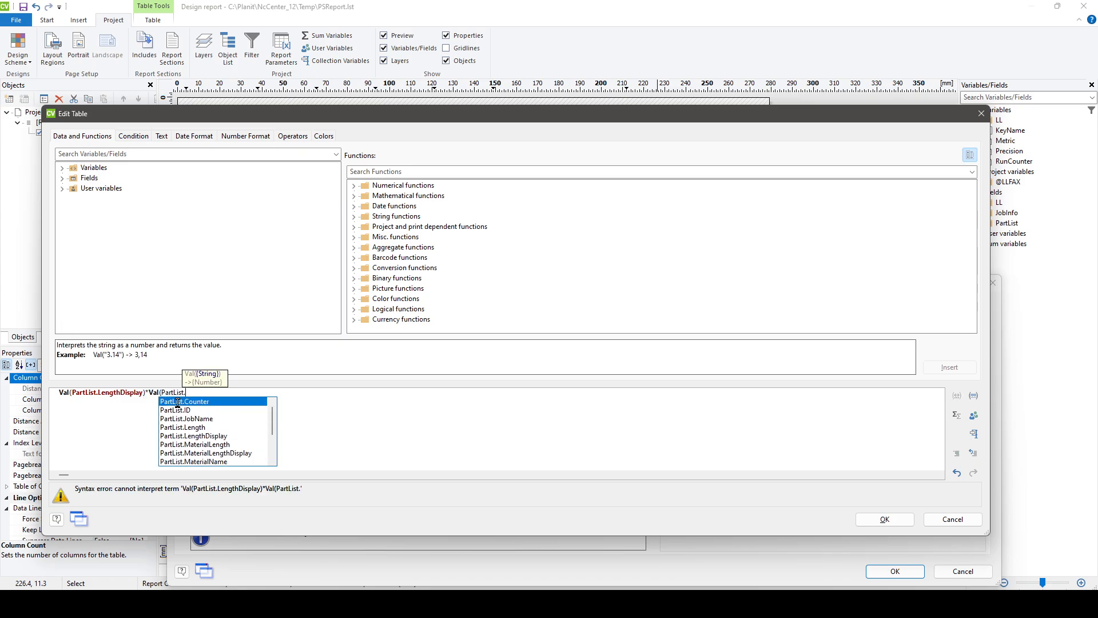
text(WidthDisplay))
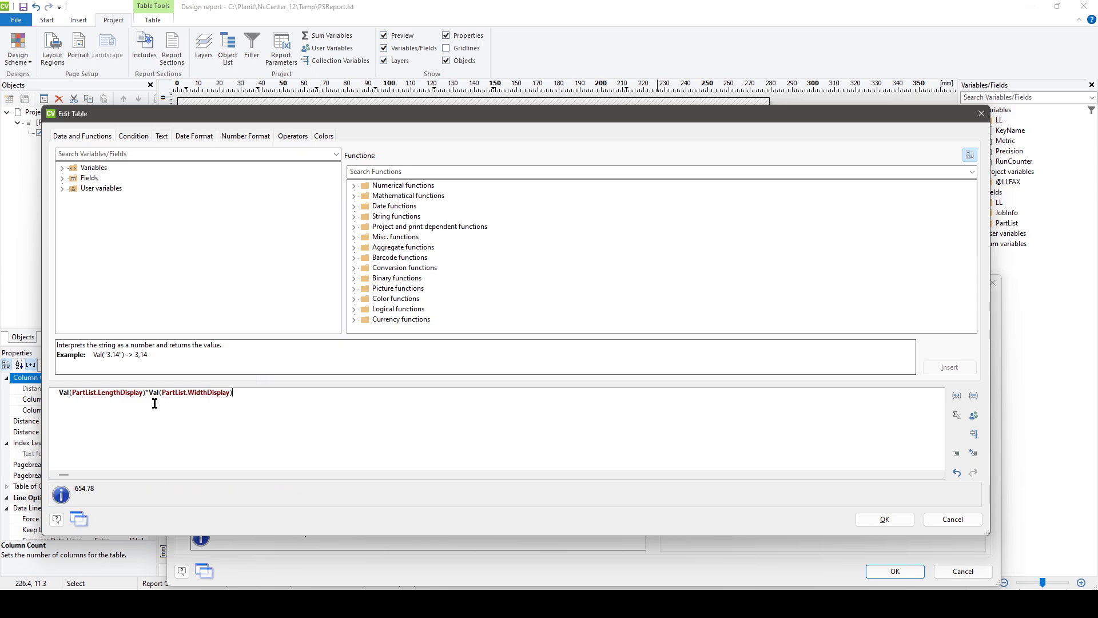
click(885, 520)
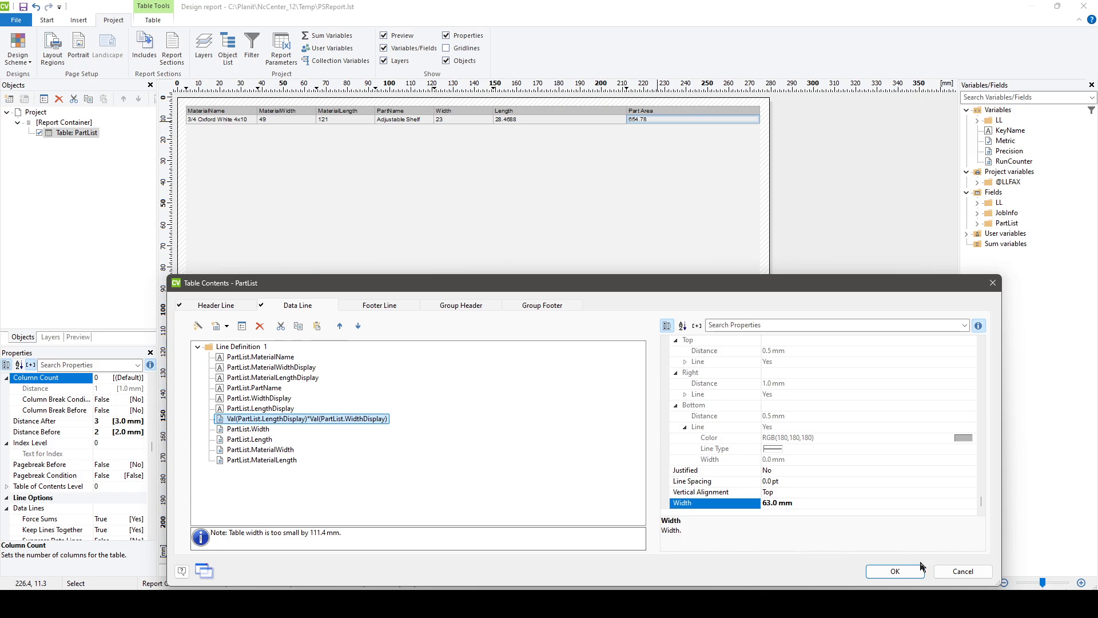
click(896, 571)
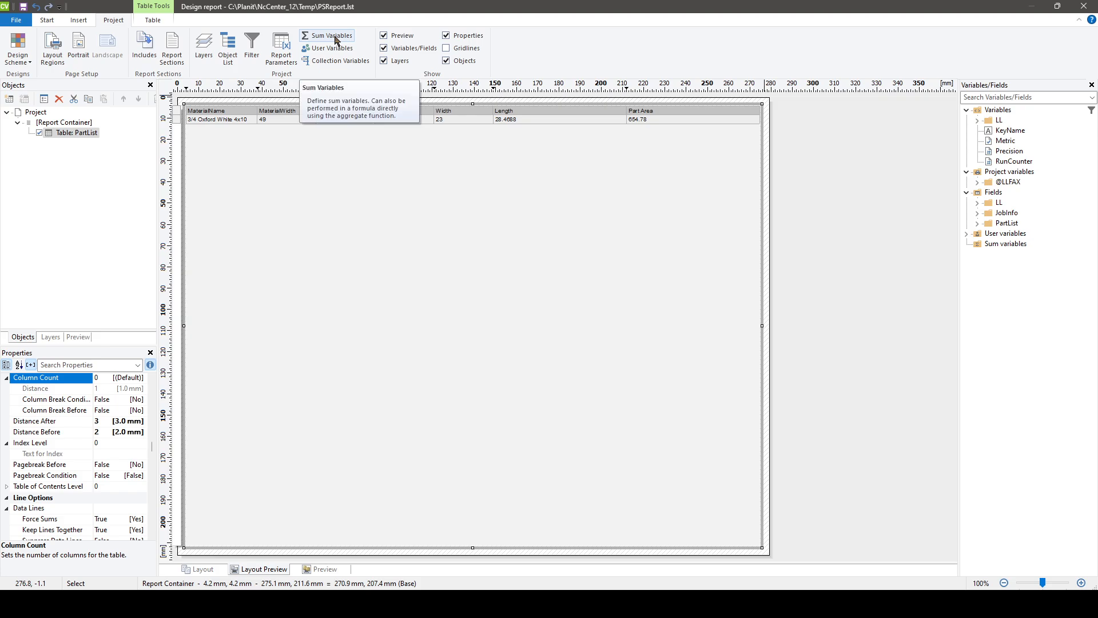
Copy the Part Area formula from the data line and leave the table contents without changes.
double_click(662, 120)
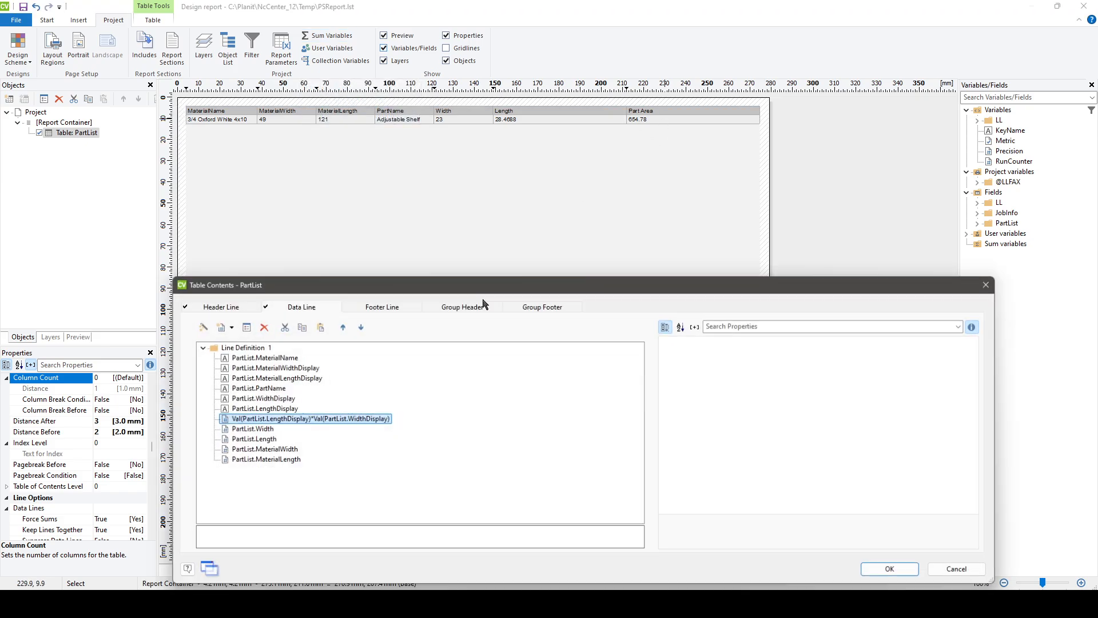
double_click(291, 419)
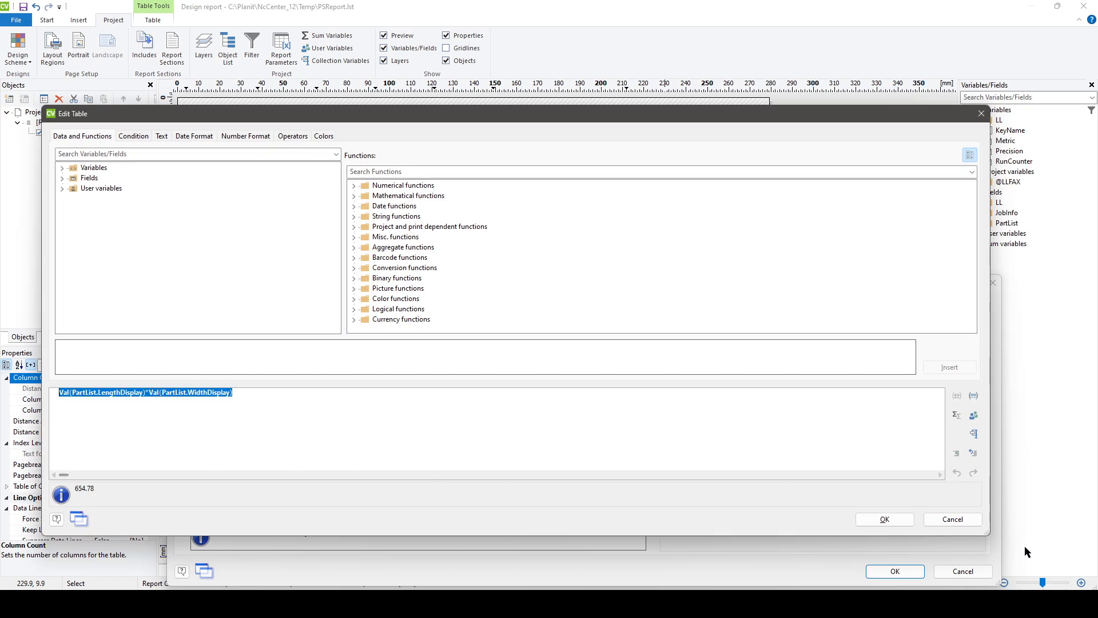
click(953, 519)
click(963, 571)
Create a new sum variable named SumPartArea.
click(327, 36)
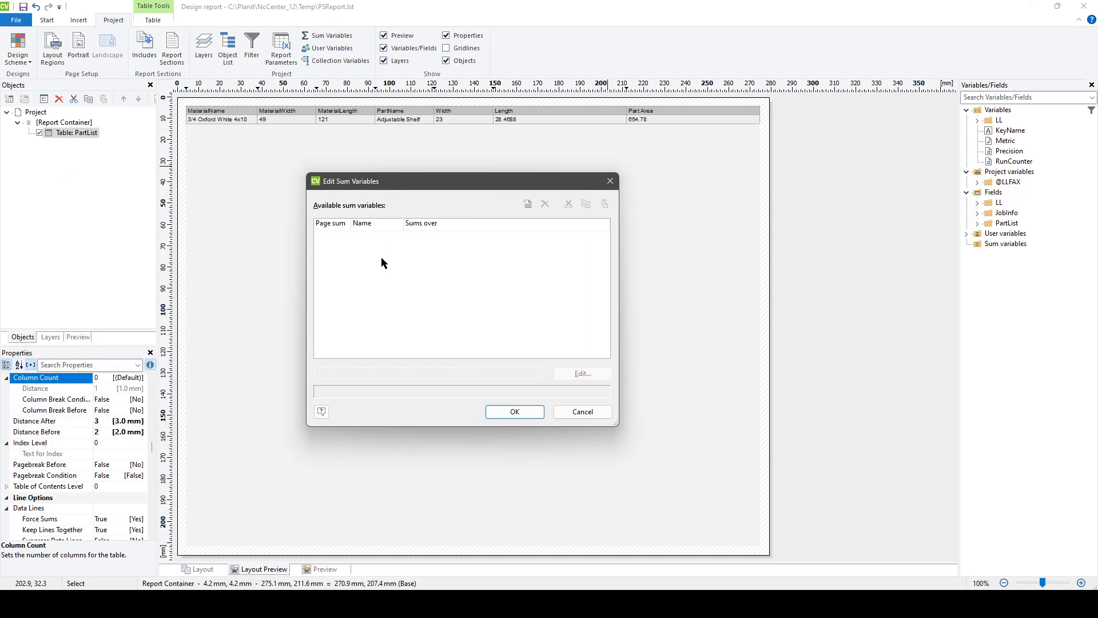
click(528, 203)
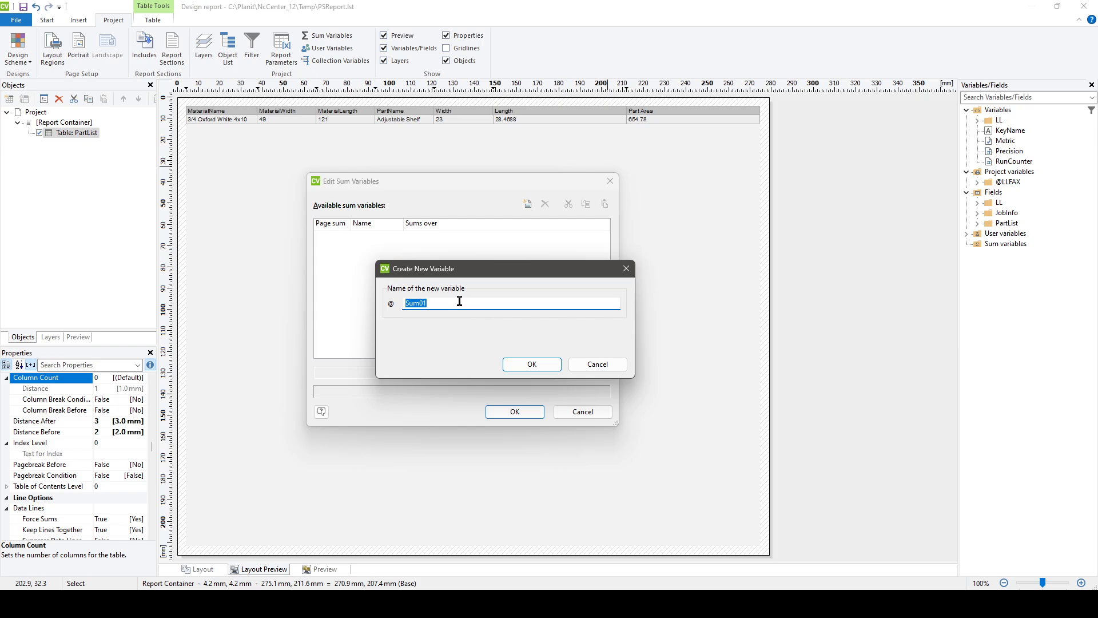
text(S)
click(524, 364)
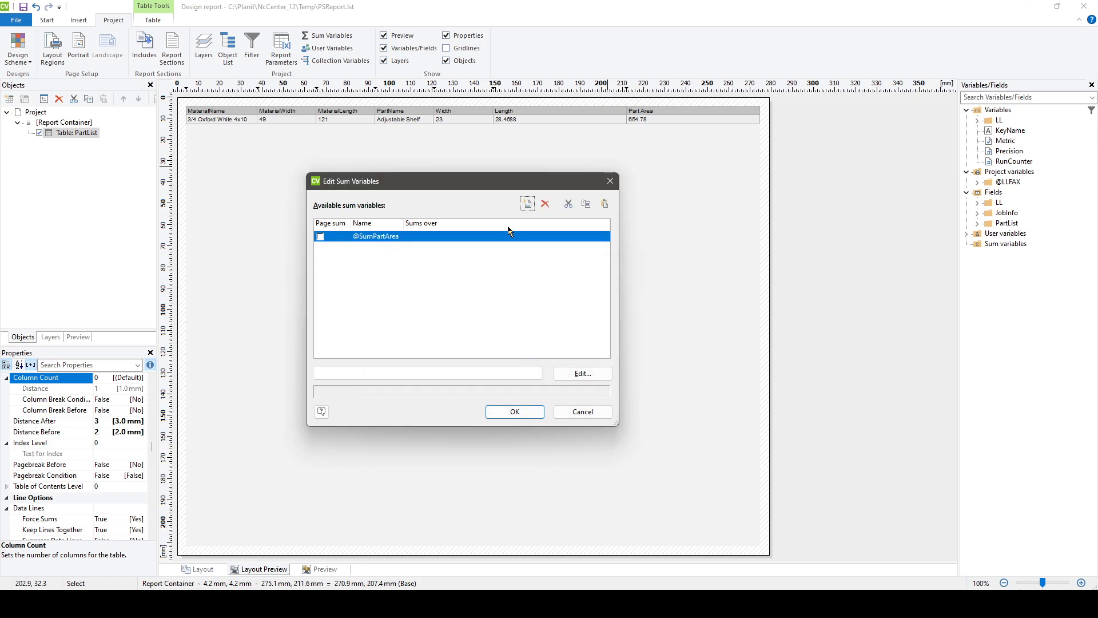
Set the SumPartArea variable to sum over Val(PartList.LengthDisplay)*Val(PartList.WidthDisplay) and confirm the sum variables.
click(600, 372)
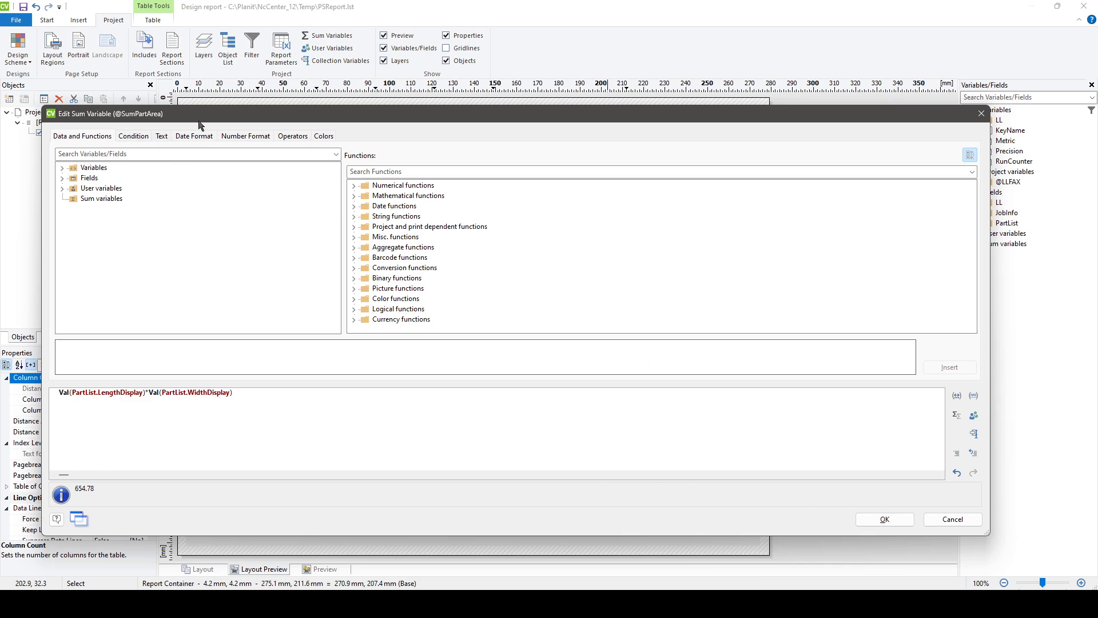
drag(162, 117, 240, 379)
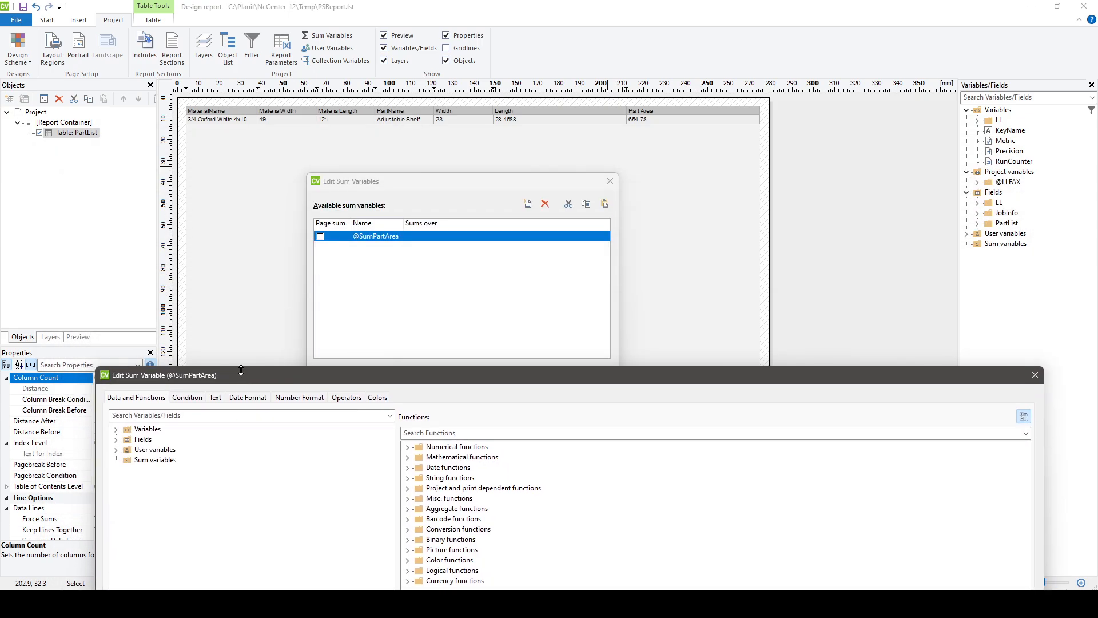
drag(409, 370, 407, 106)
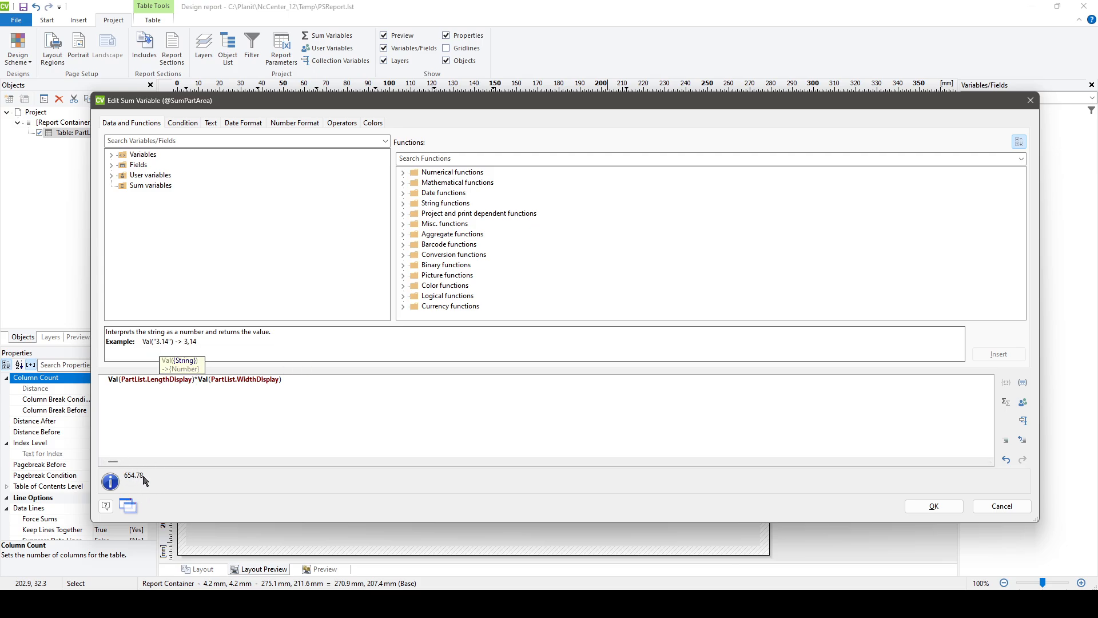
click(933, 507)
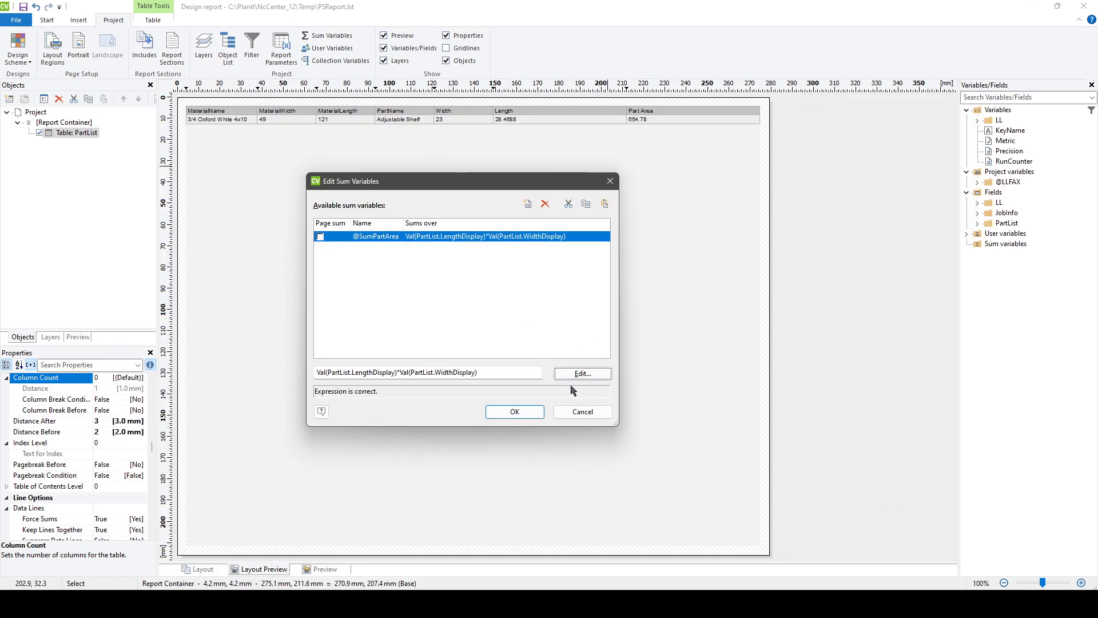
click(524, 412)
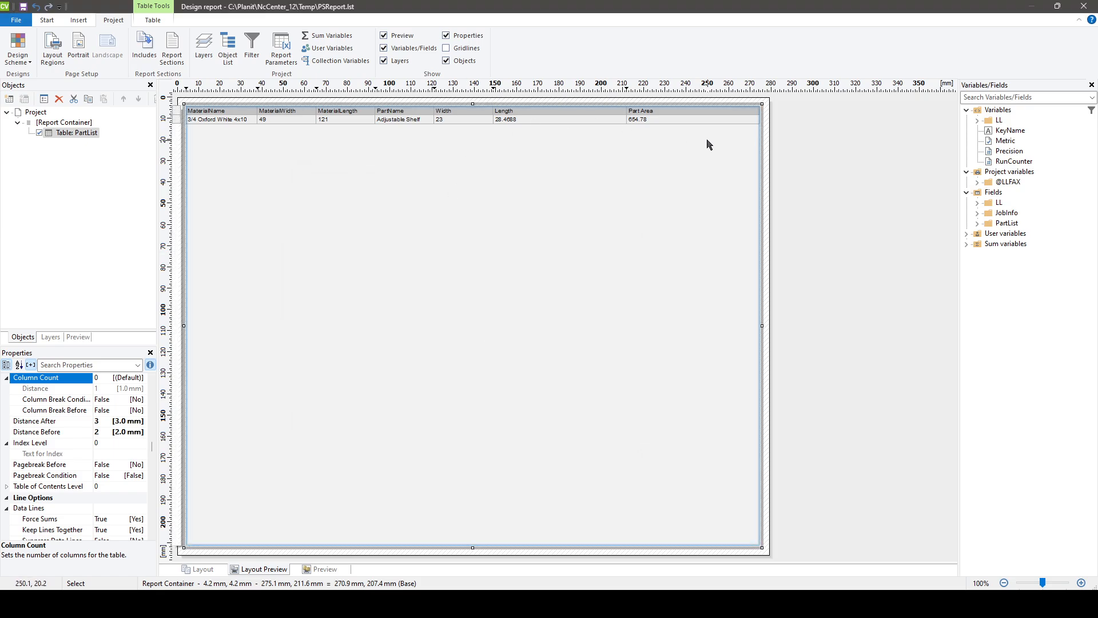
Create the PartList table's group header from the data line's existing Line Definition 1.
double_click(67, 132)
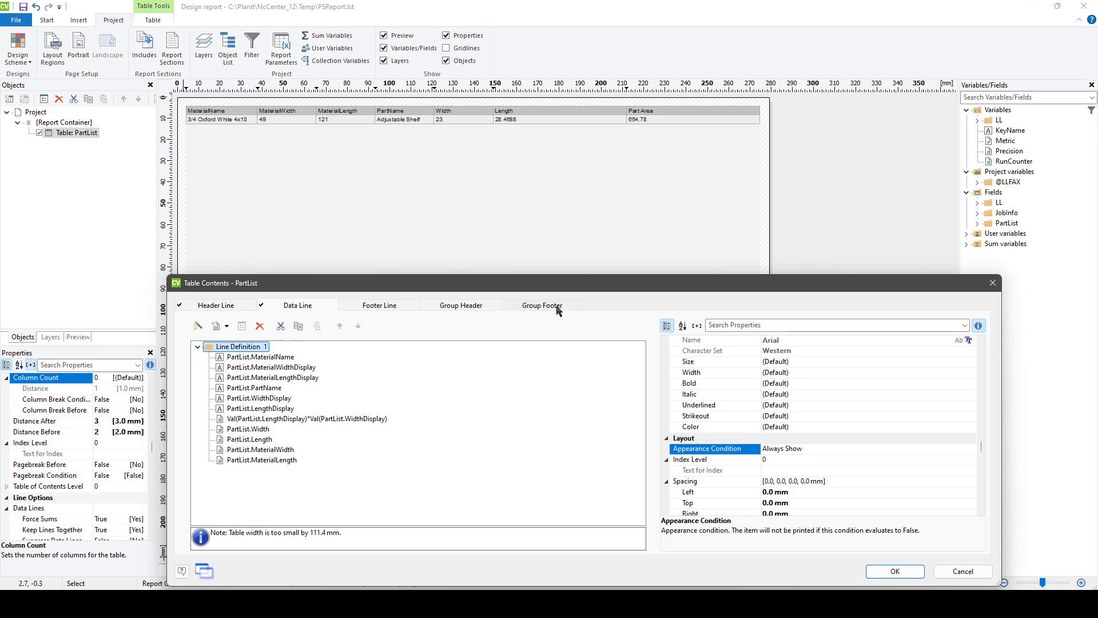
right_click(241, 347)
click(343, 491)
click(462, 306)
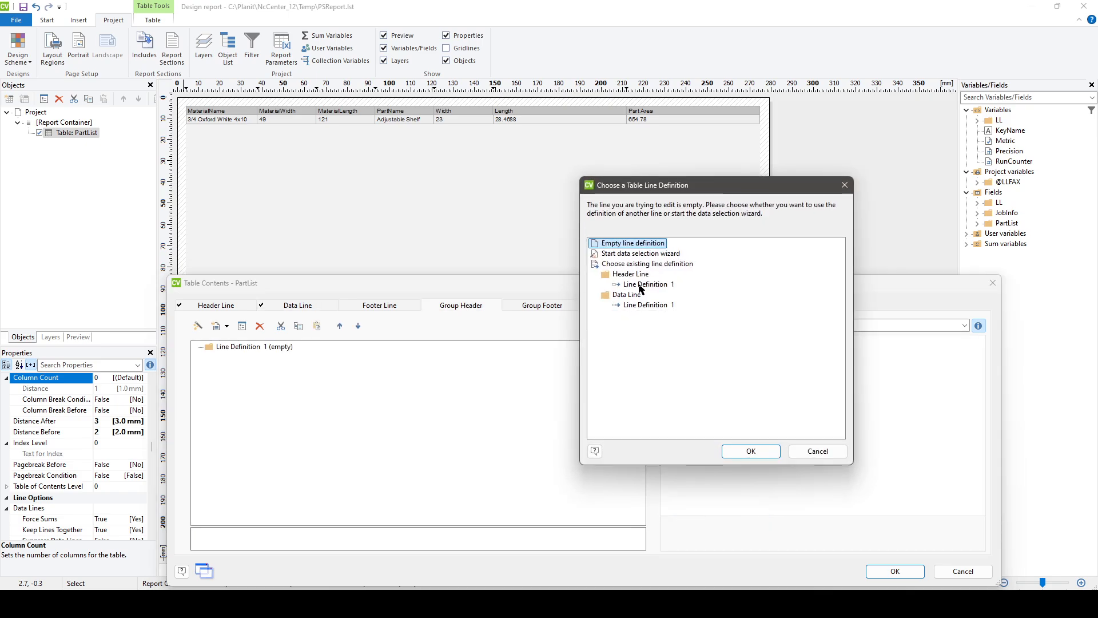
click(648, 305)
click(754, 452)
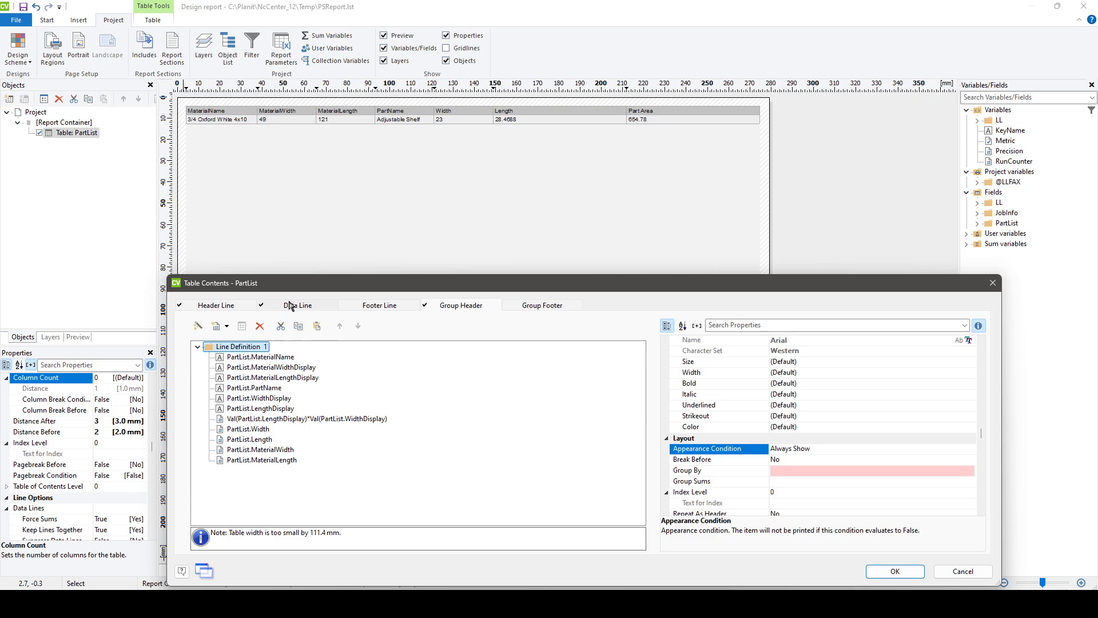
Set the data line's appearance condition to Never Show and its designer visibility to Don't Show.
click(233, 309)
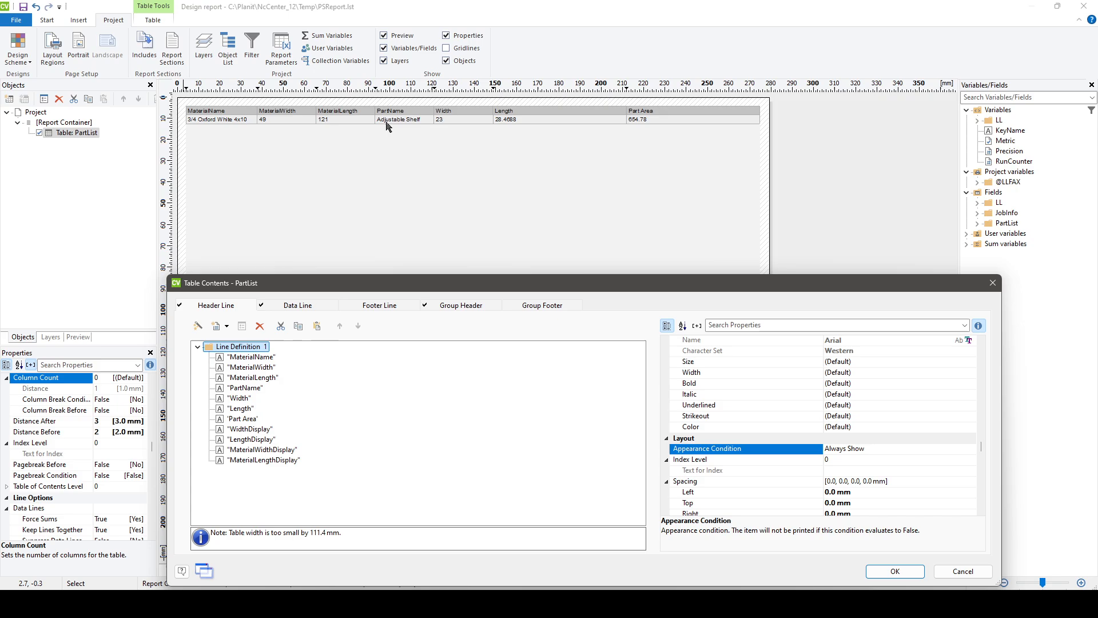
click(315, 308)
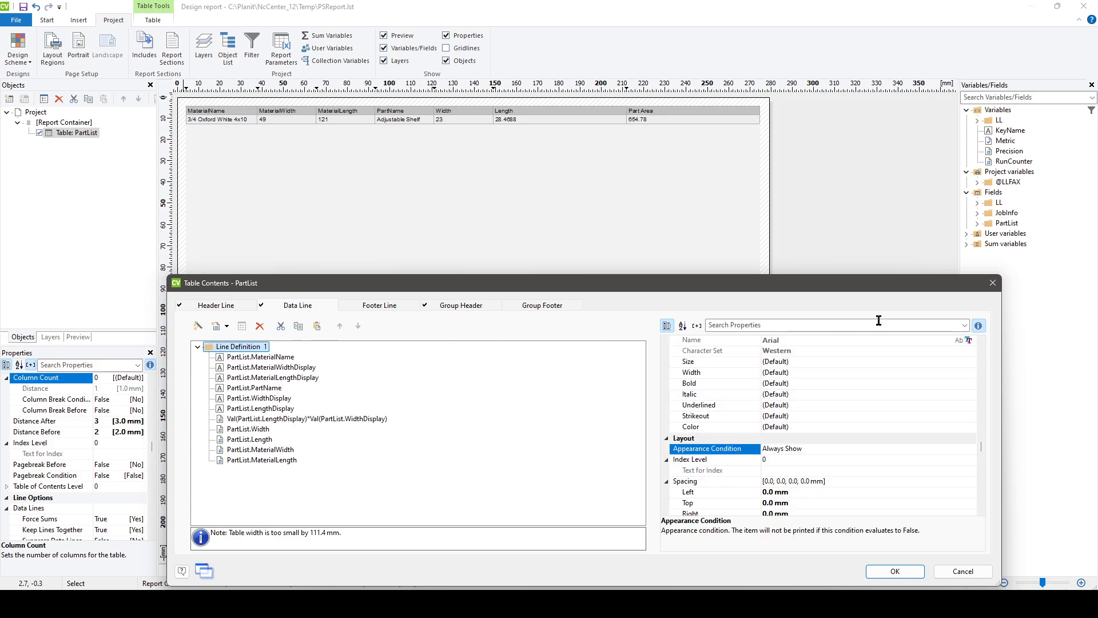
click(852, 450)
click(969, 449)
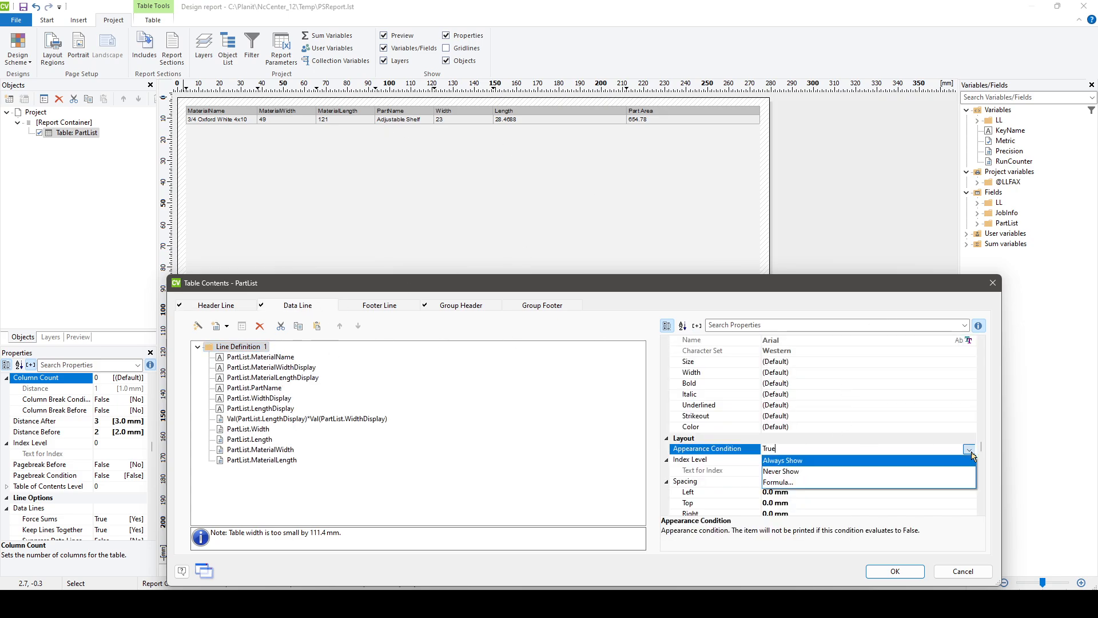
click(801, 471)
scroll(810, 435, up, 2)
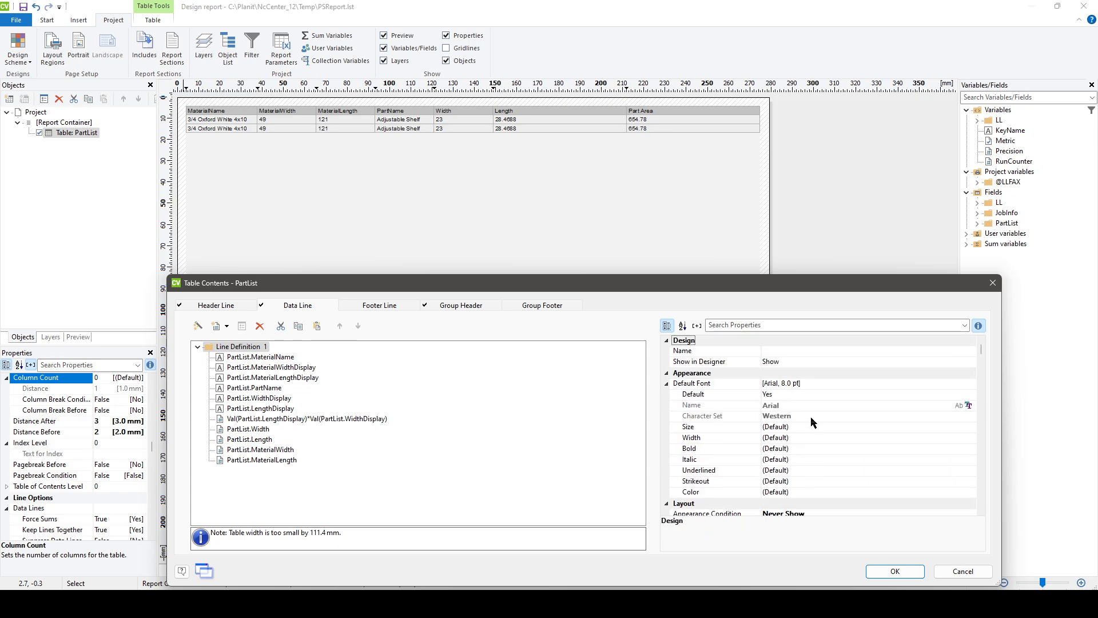
click(783, 360)
click(969, 362)
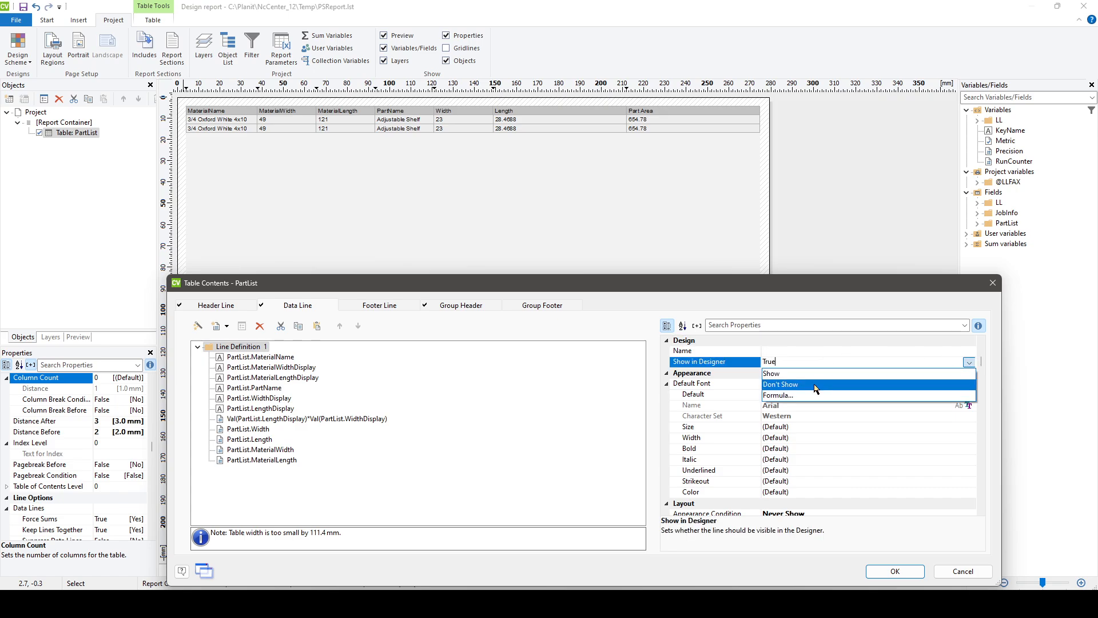
click(816, 385)
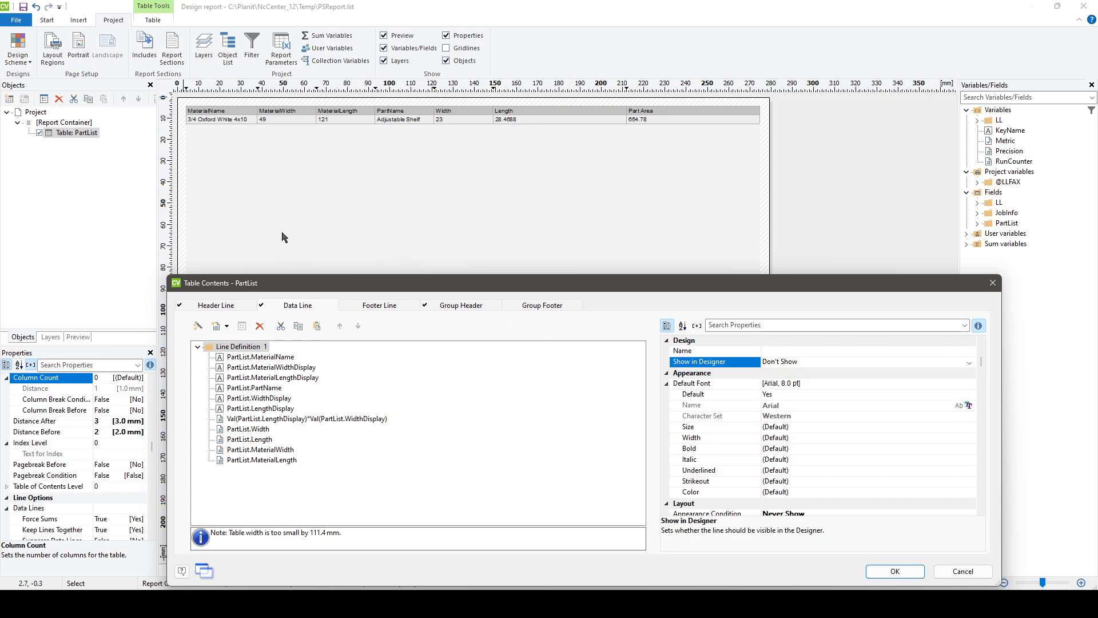
Copy the MaterialName item's contents and set the group header line to group by PartList.MaterialName.
click(460, 306)
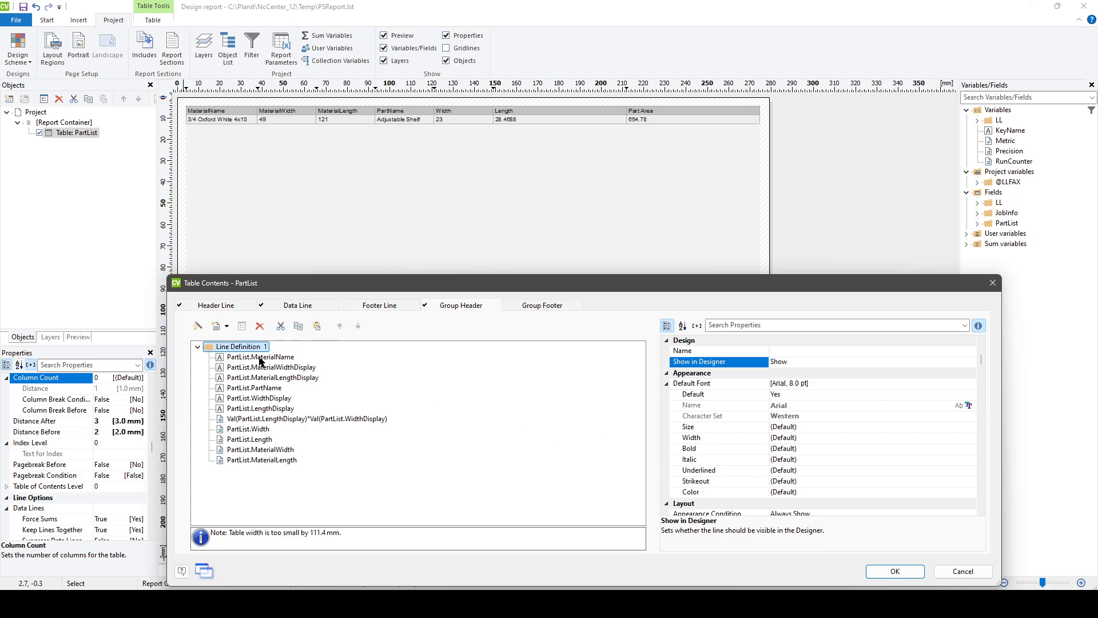
click(259, 359)
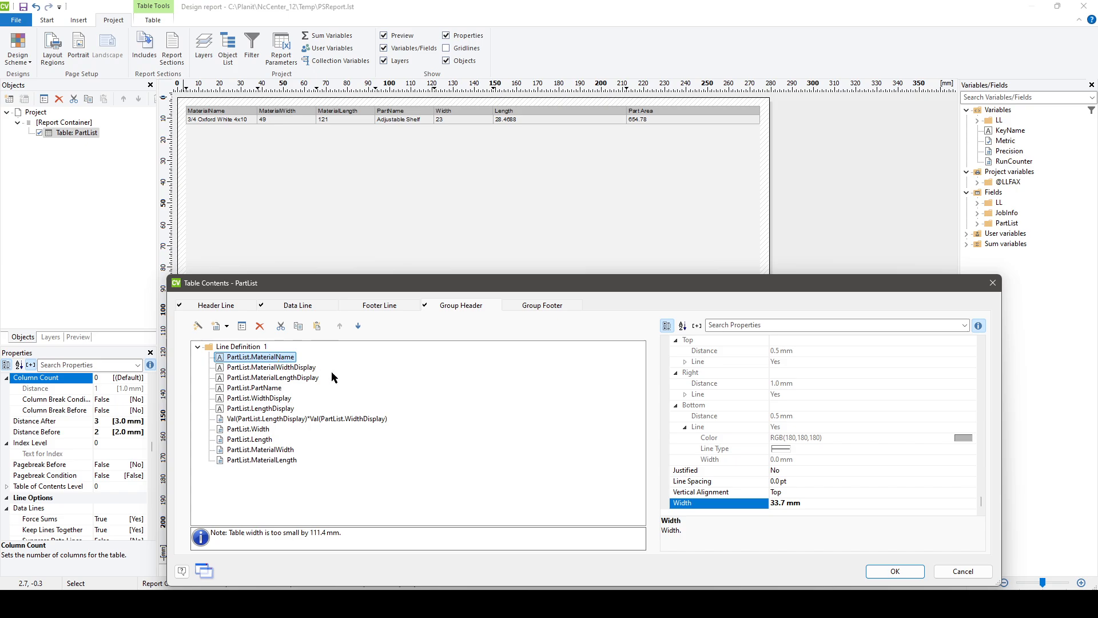
scroll(753, 488, up, 10)
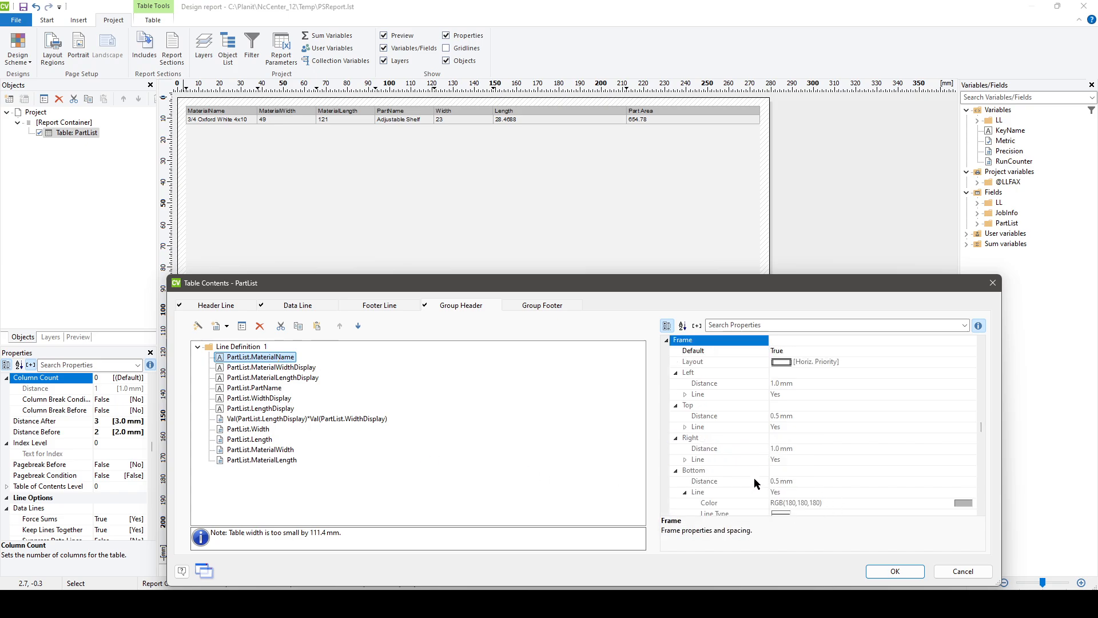
click(860, 372)
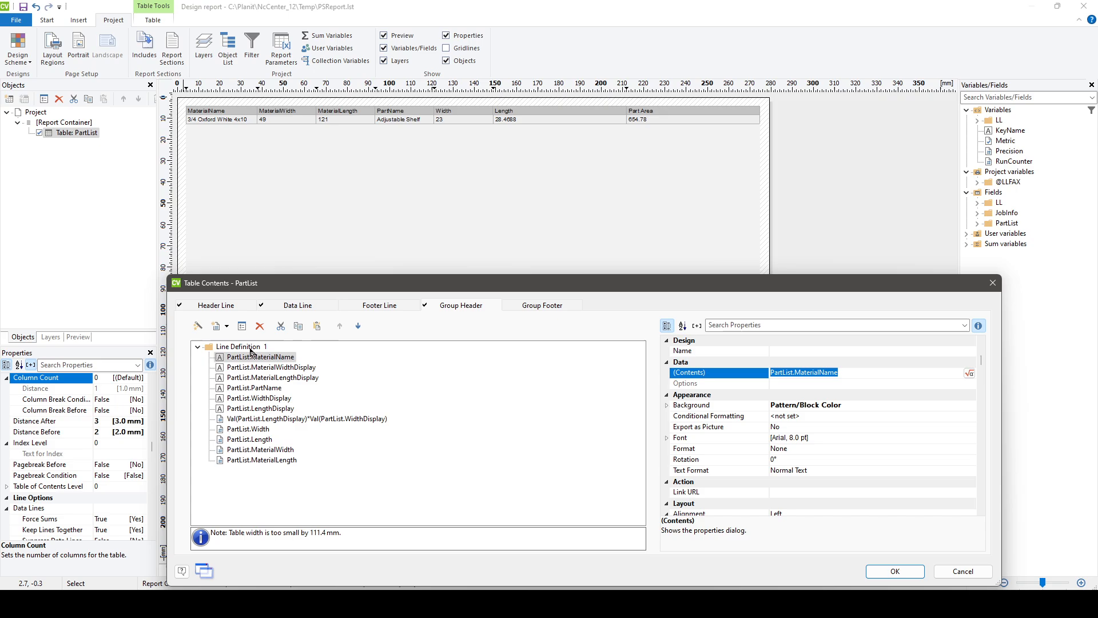
click(246, 347)
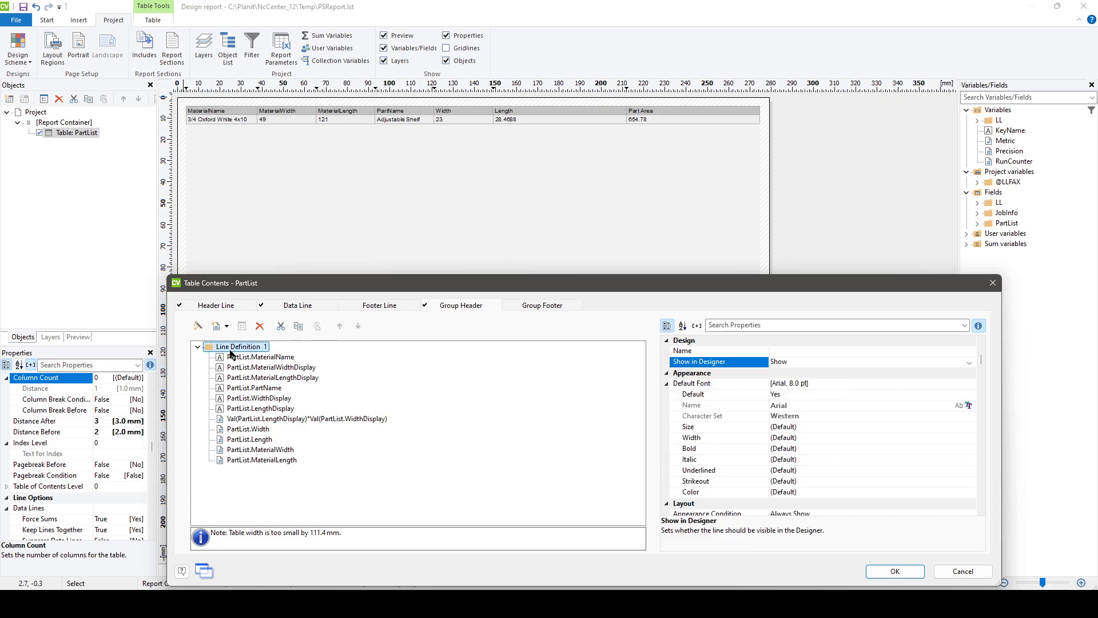
click(779, 395)
scroll(794, 444, down, 5)
click(795, 438)
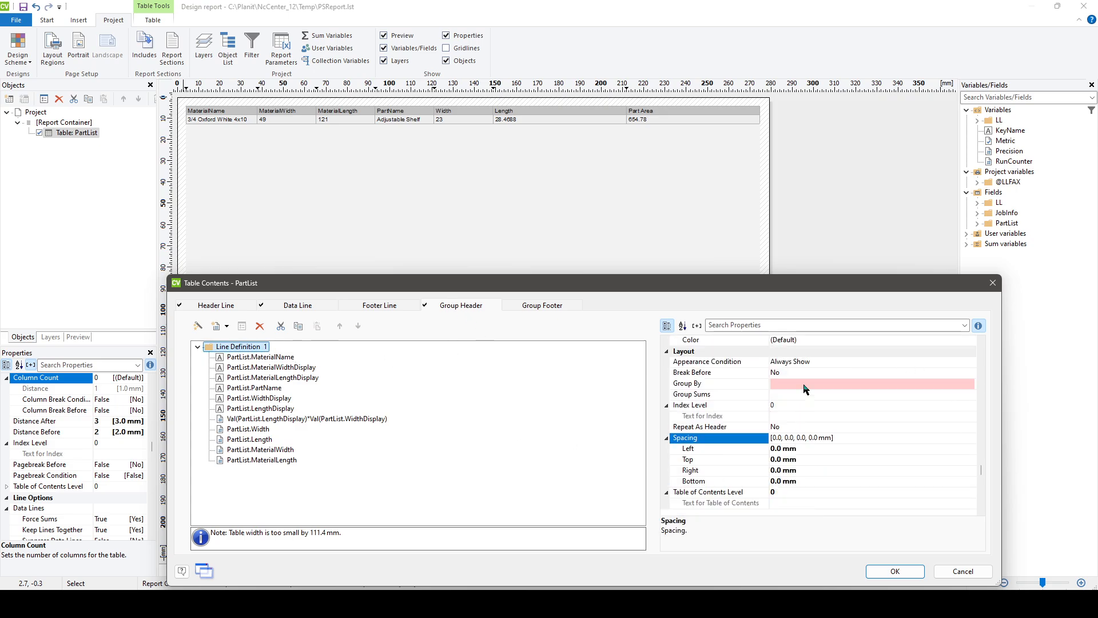
click(804, 384)
click(803, 383)
key(ctrl+v)
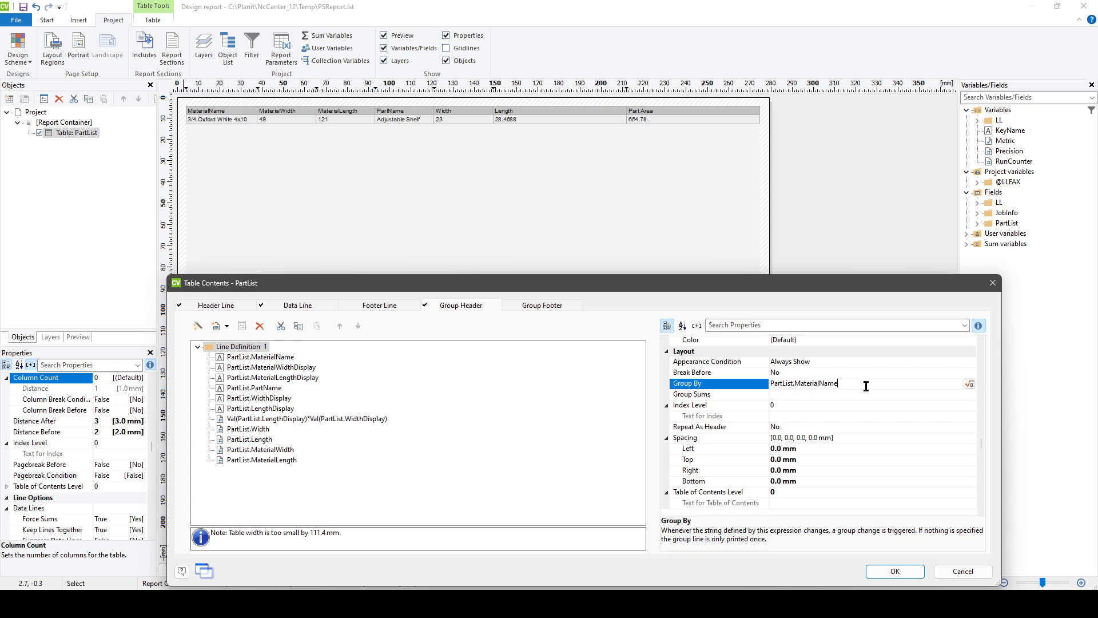
click(708, 396)
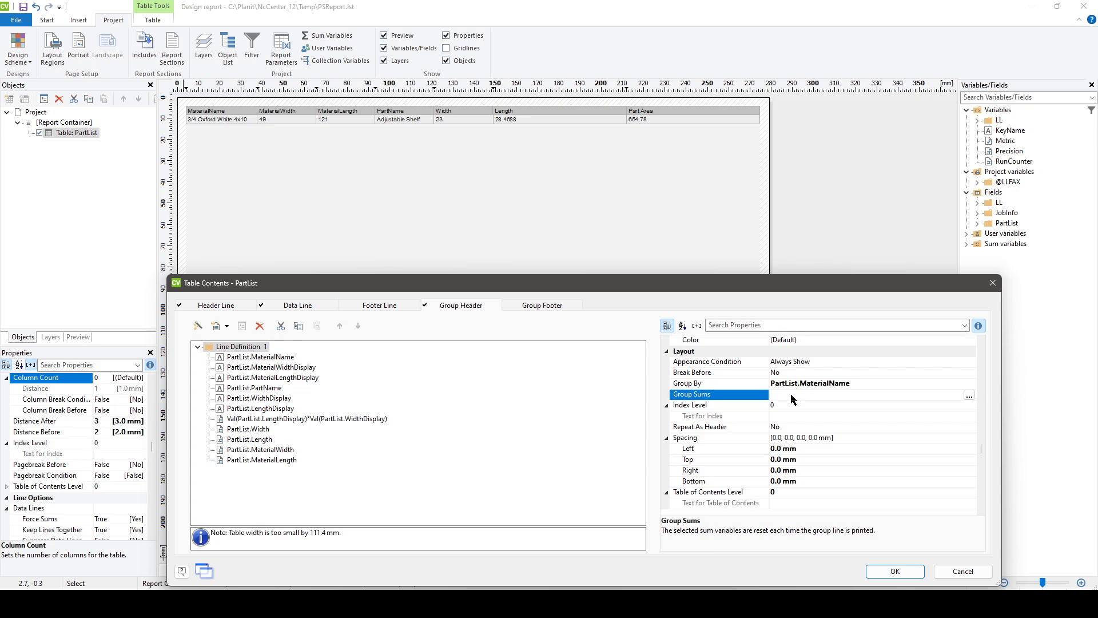
click(969, 395)
click(737, 265)
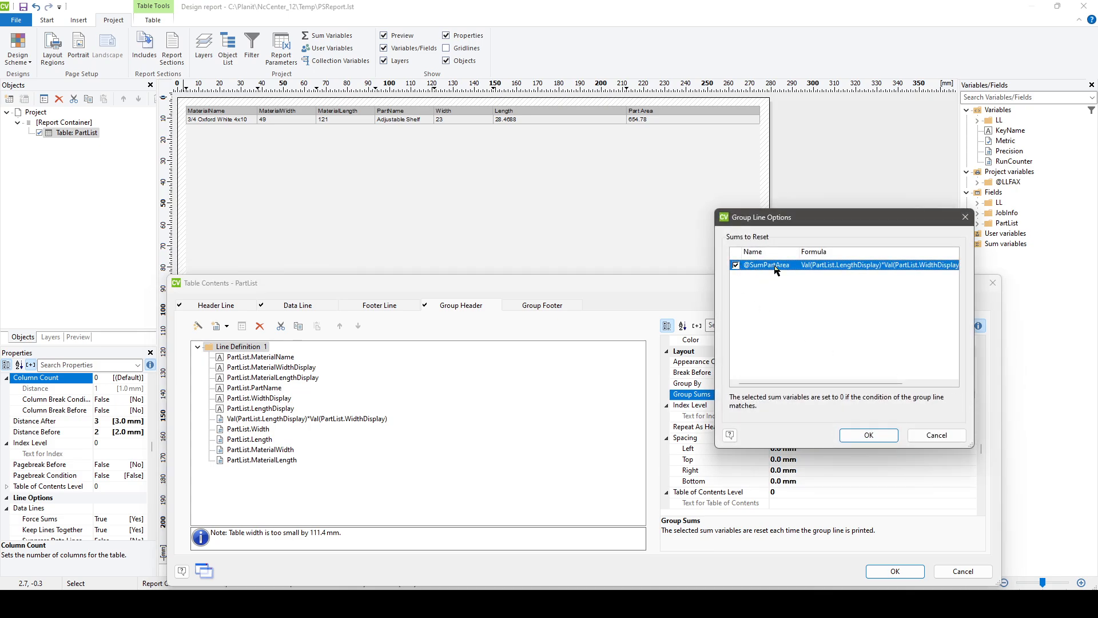
click(858, 434)
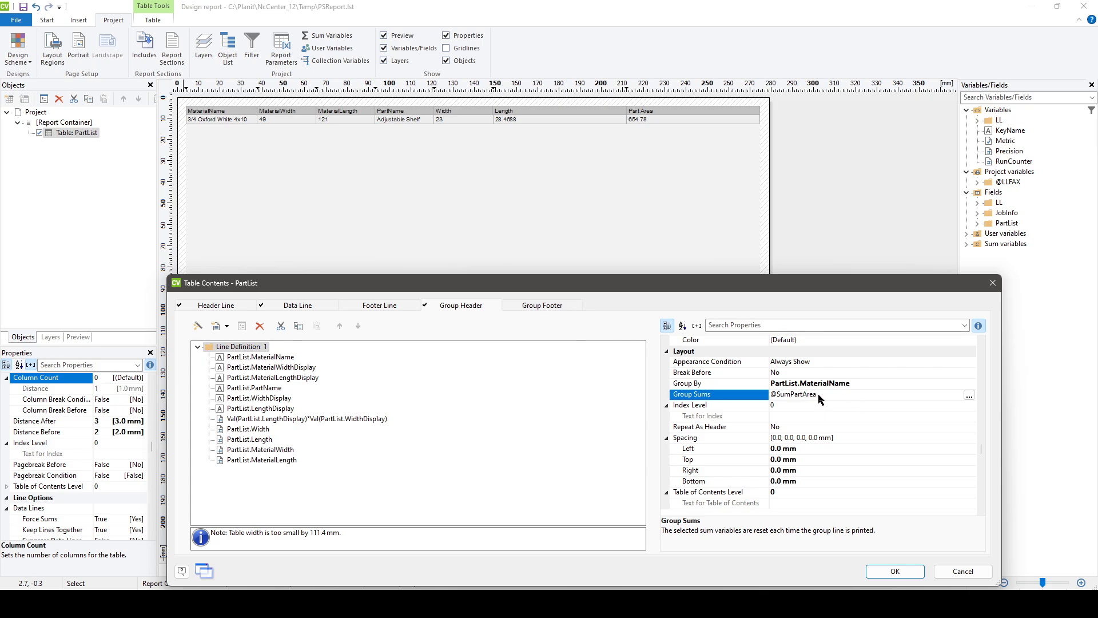
Create an empty group footer line definition and group it by PartList.MaterialName.
click(542, 307)
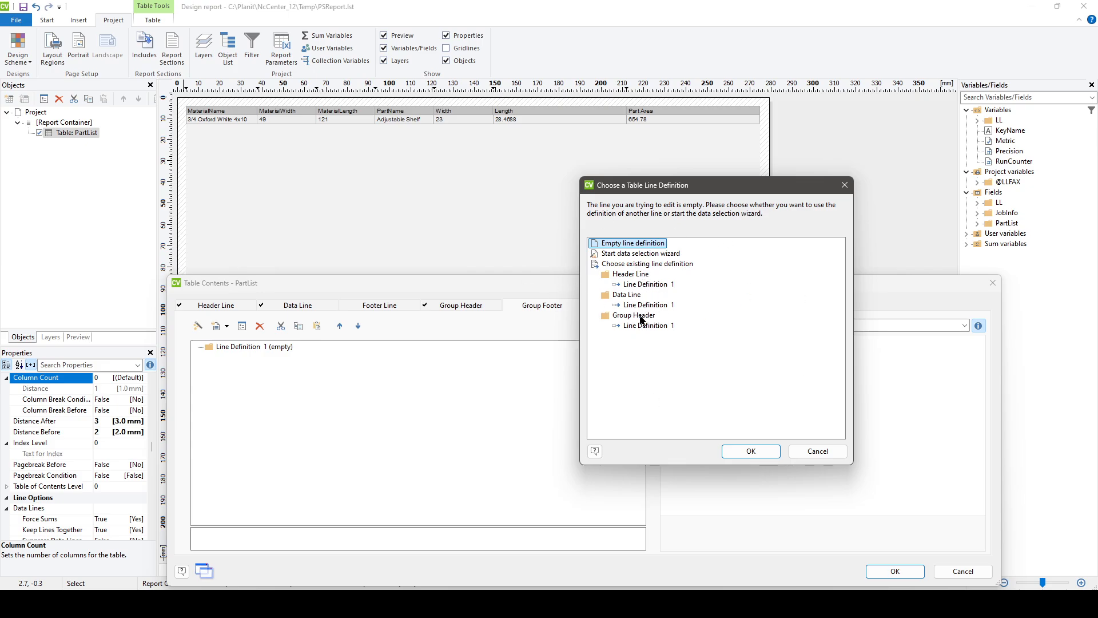
click(754, 451)
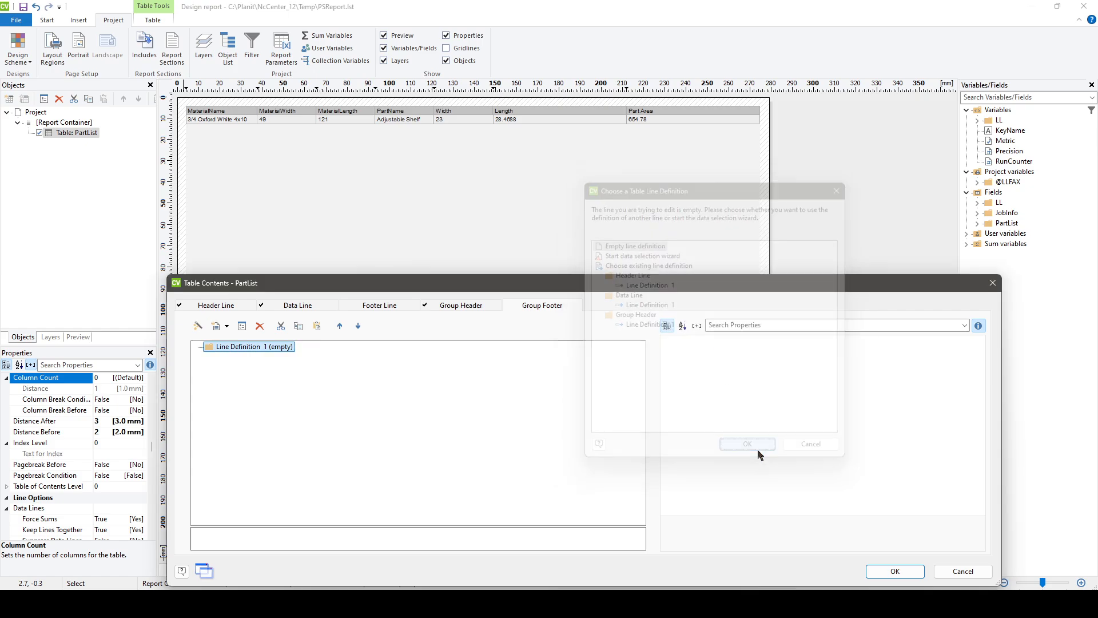
click(825, 384)
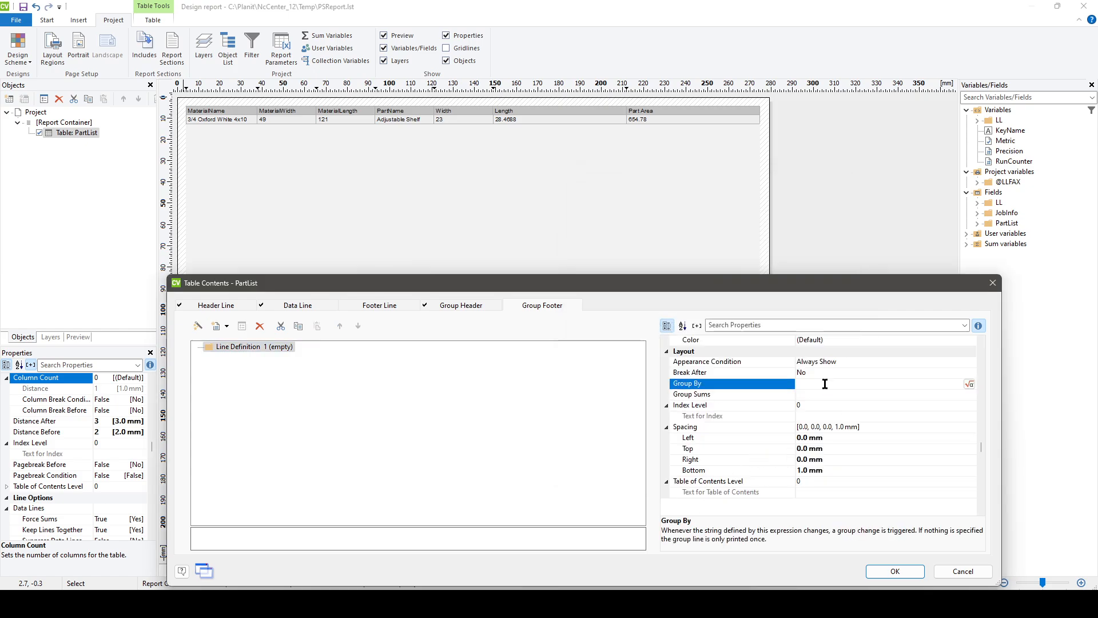
text(PartList.MaterialName)
click(472, 306)
click(540, 305)
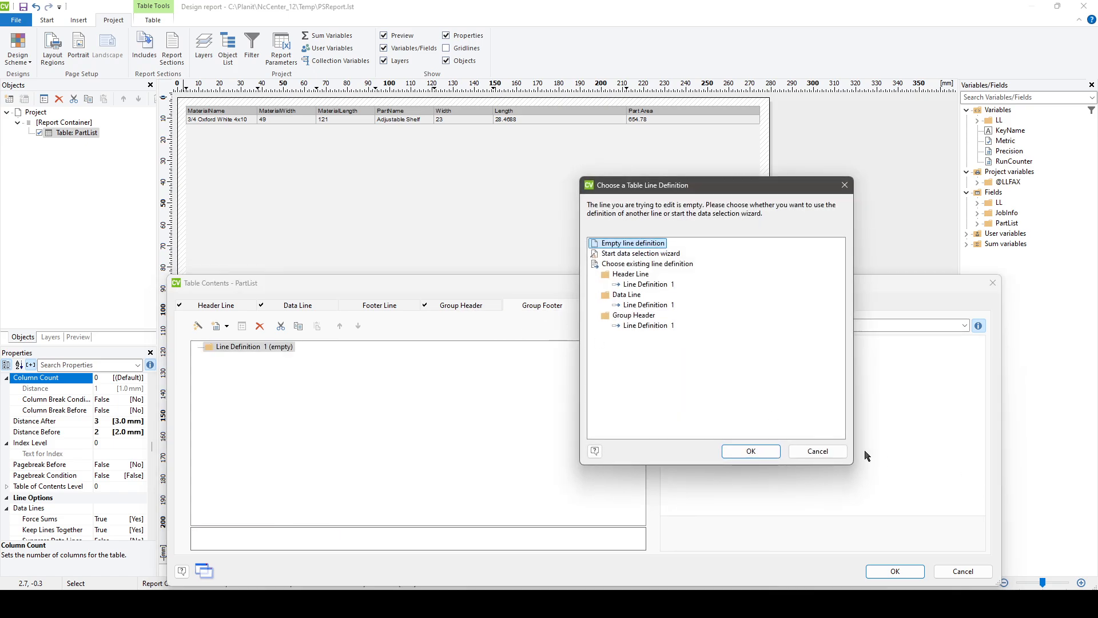
click(819, 452)
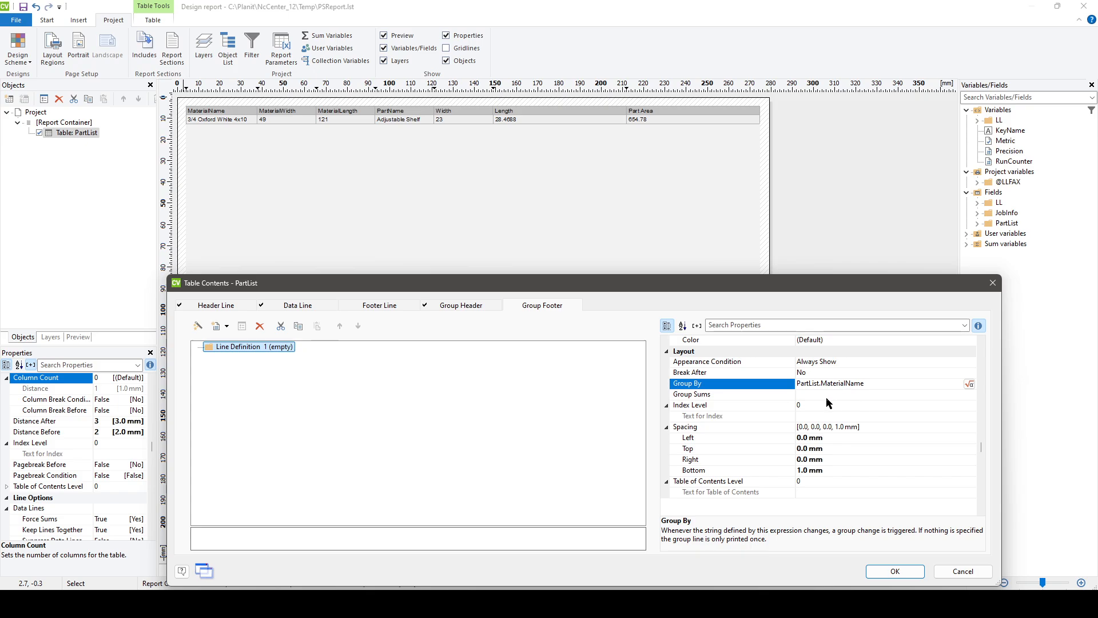
click(893, 395)
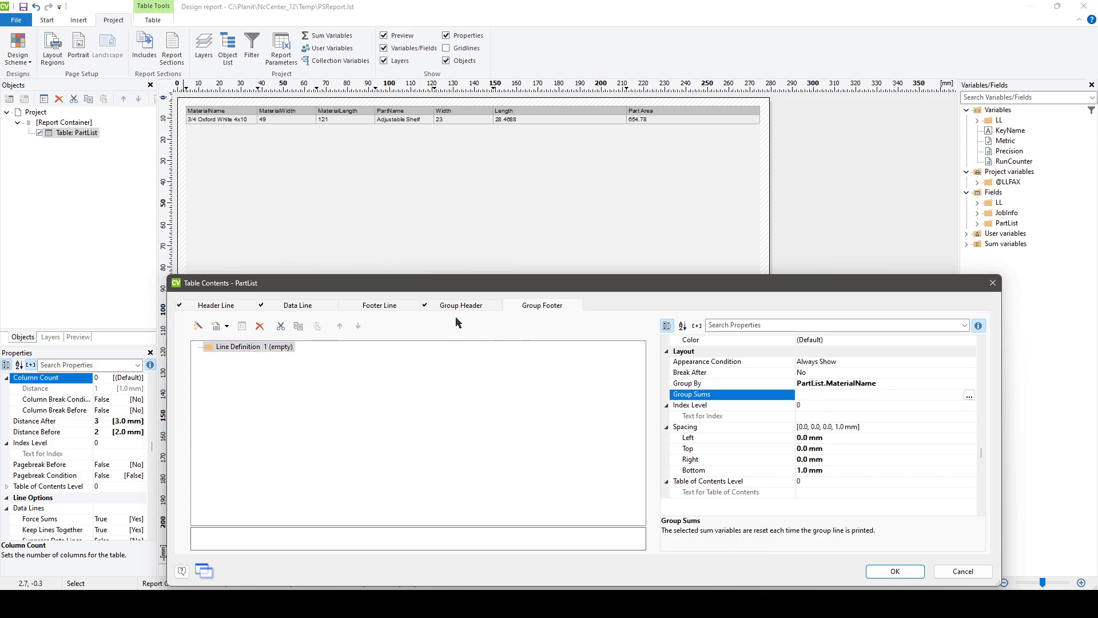
click(969, 395)
click(737, 265)
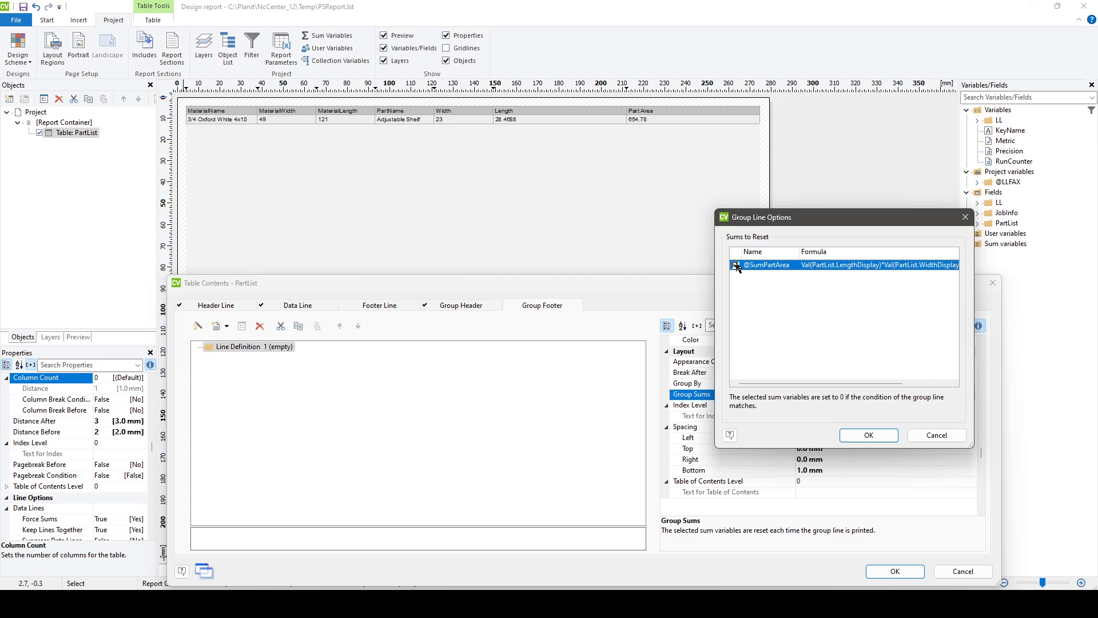
click(864, 436)
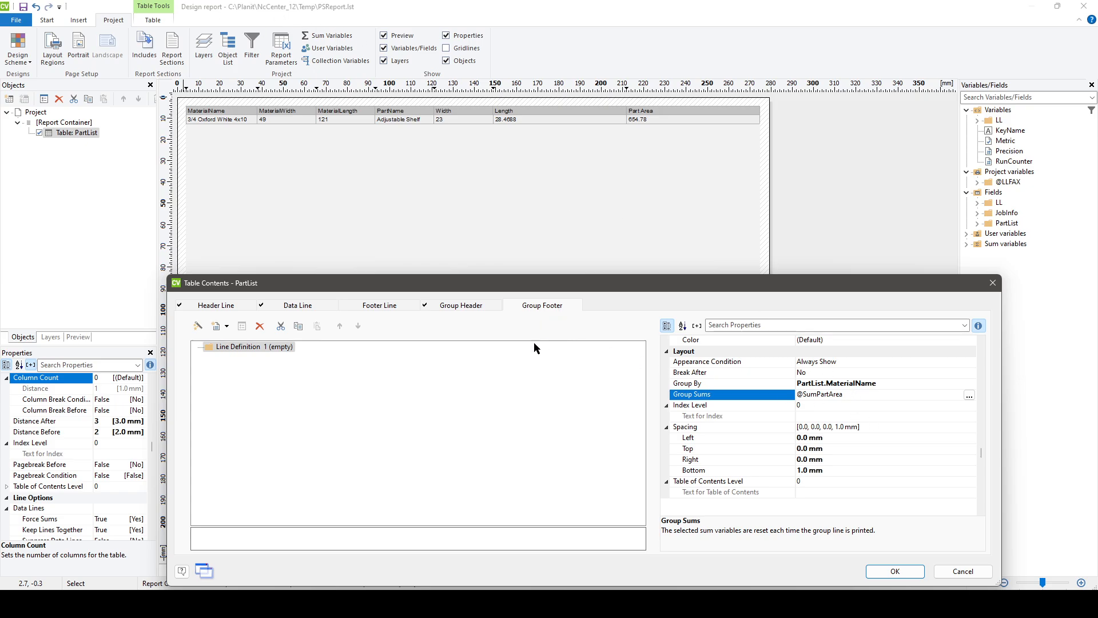
Add a text item with the contents "Total Part Area:" to the group footer line.
click(227, 327)
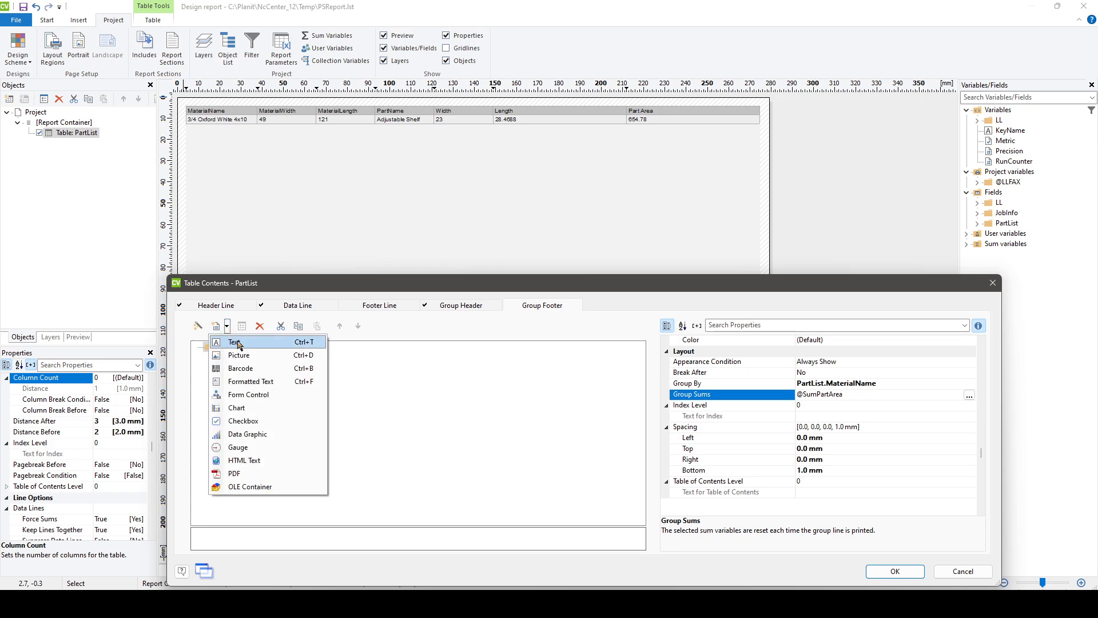
click(239, 344)
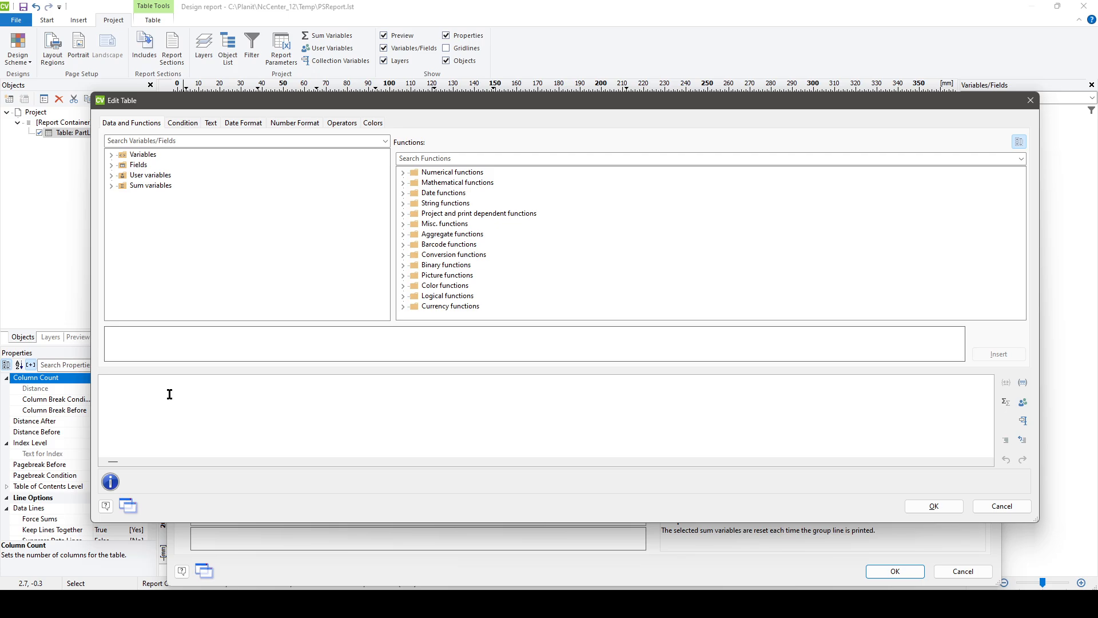
text(")
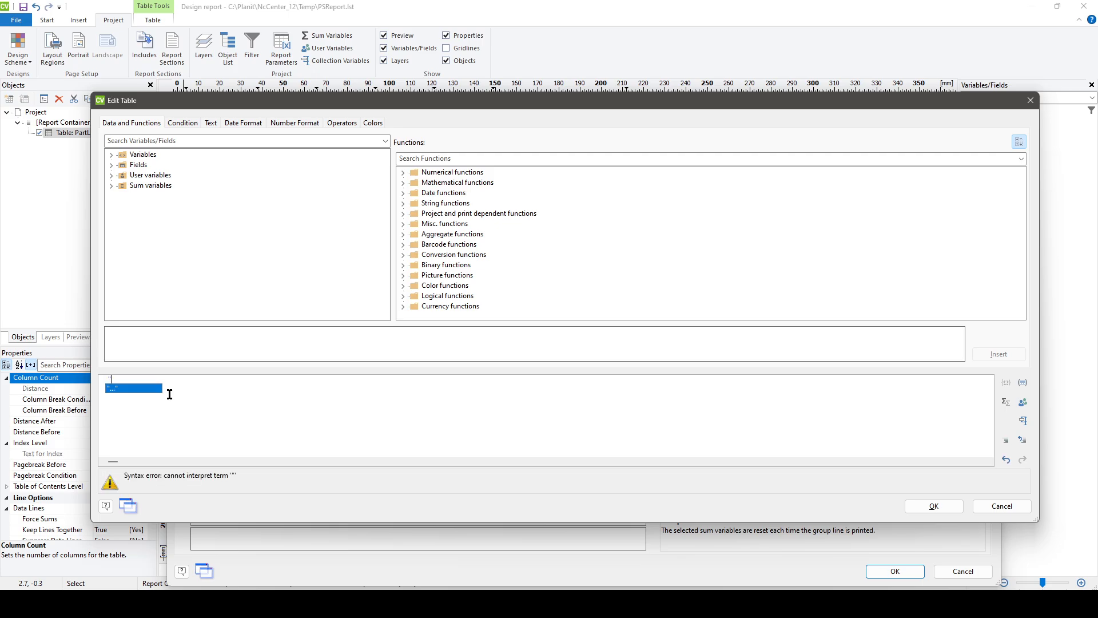
text(Total Part Area:")
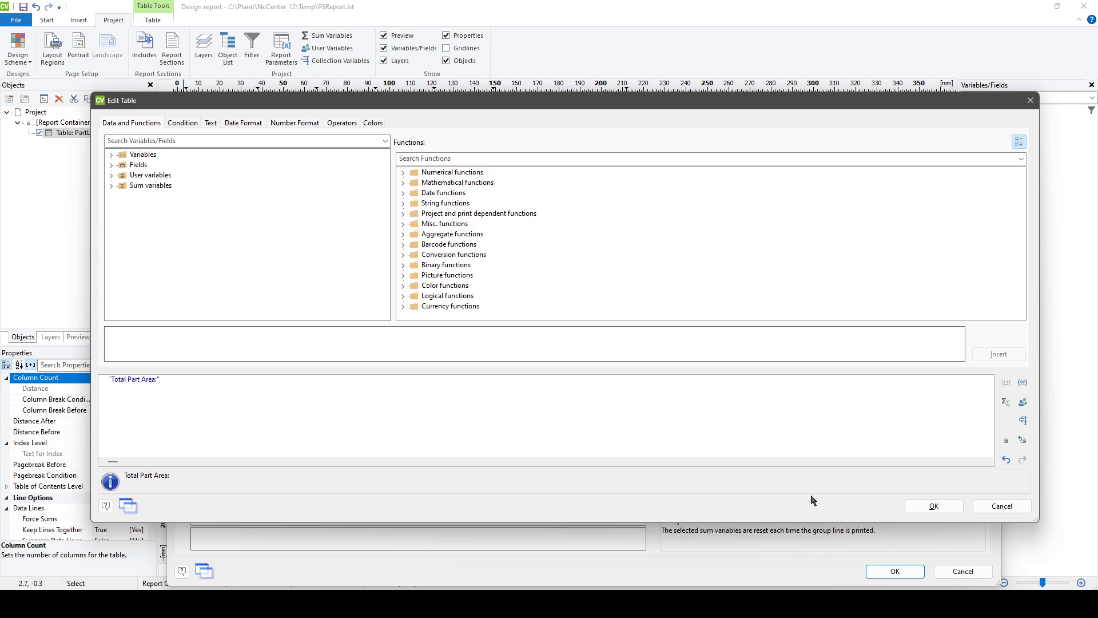
click(925, 507)
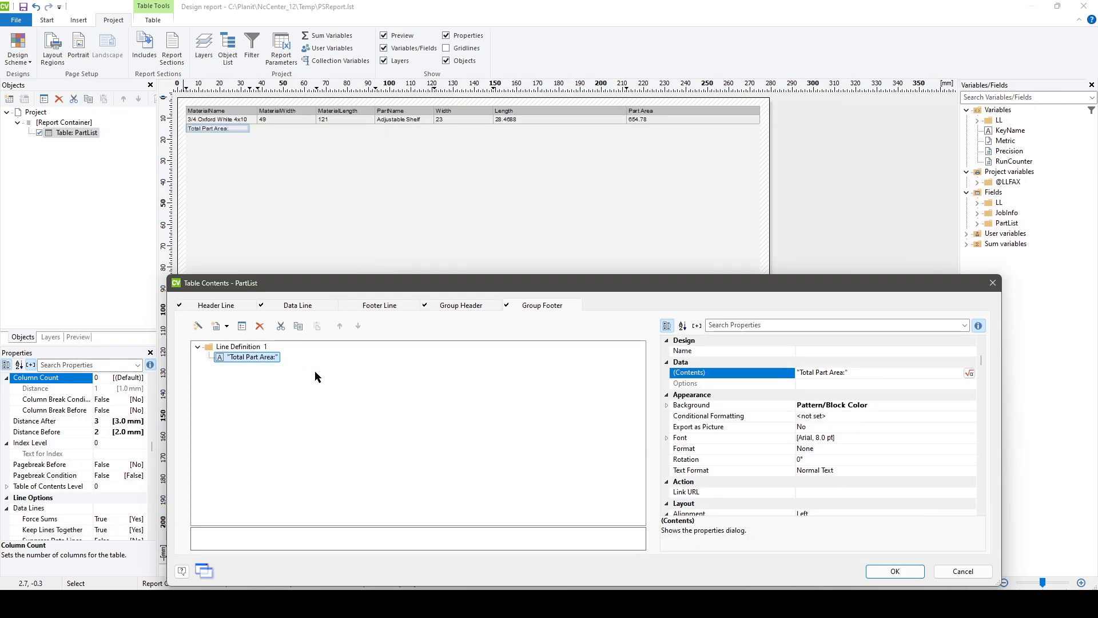
click(227, 327)
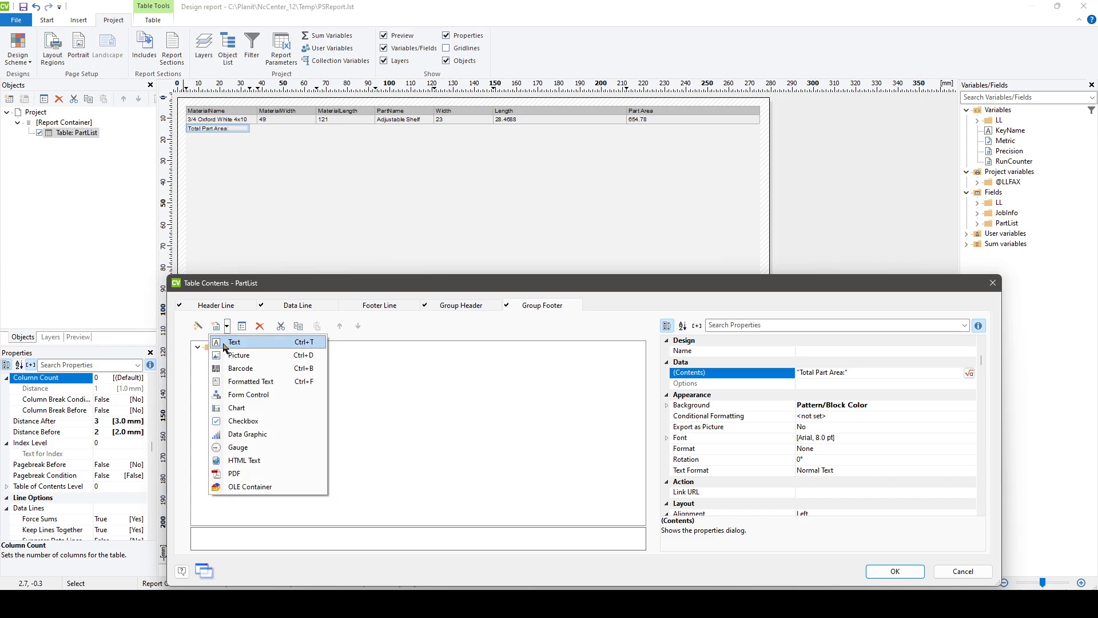
click(226, 343)
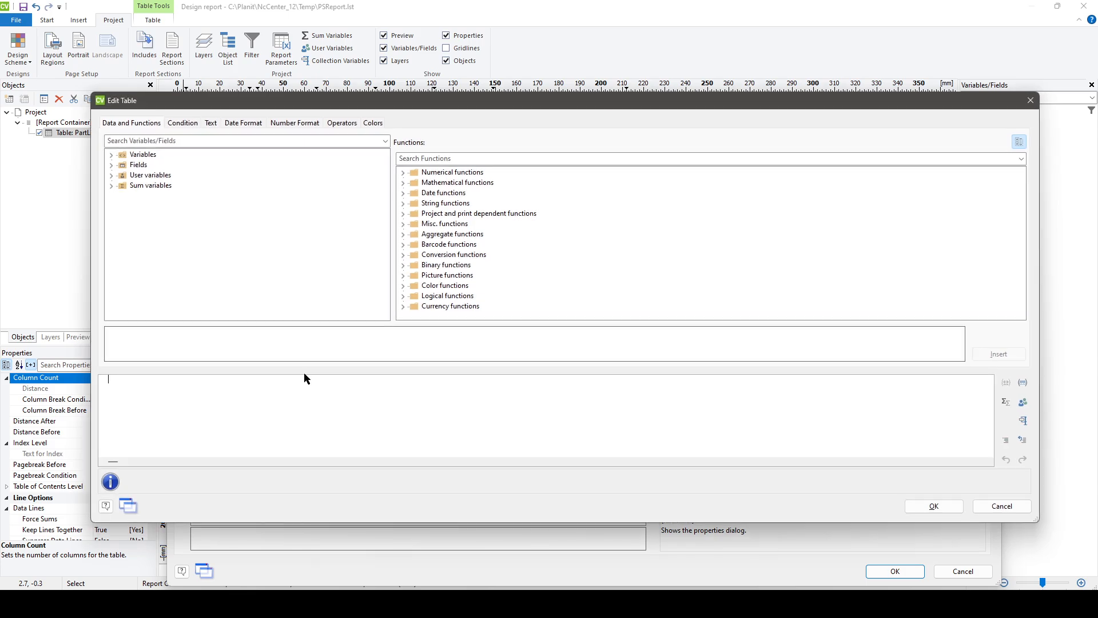
drag(508, 103, 490, 117)
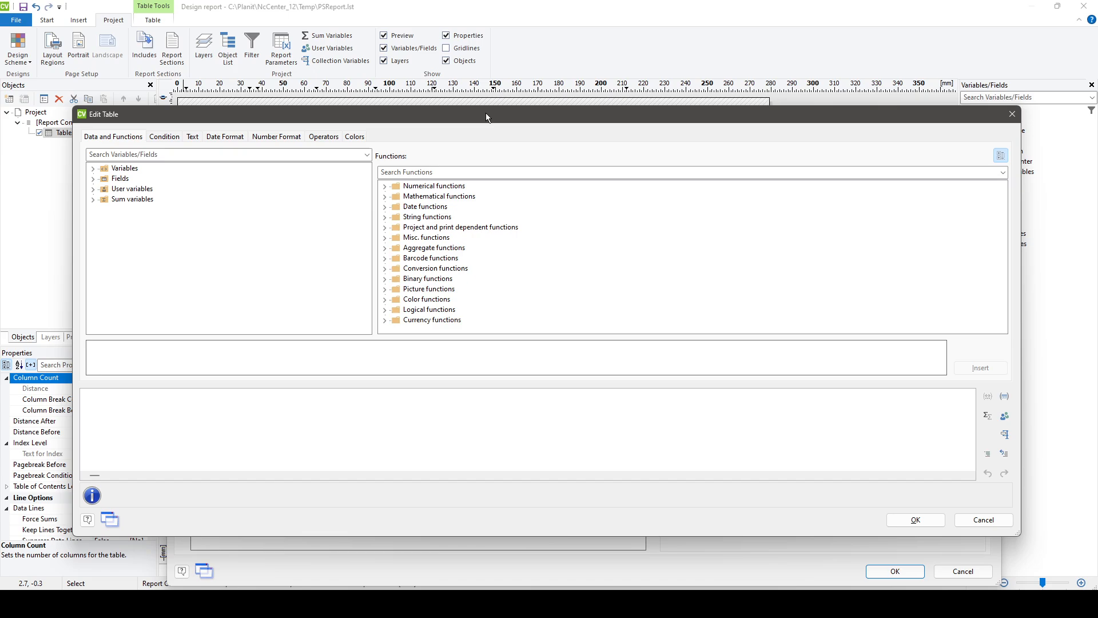
text(@SumPartArea)
click(916, 519)
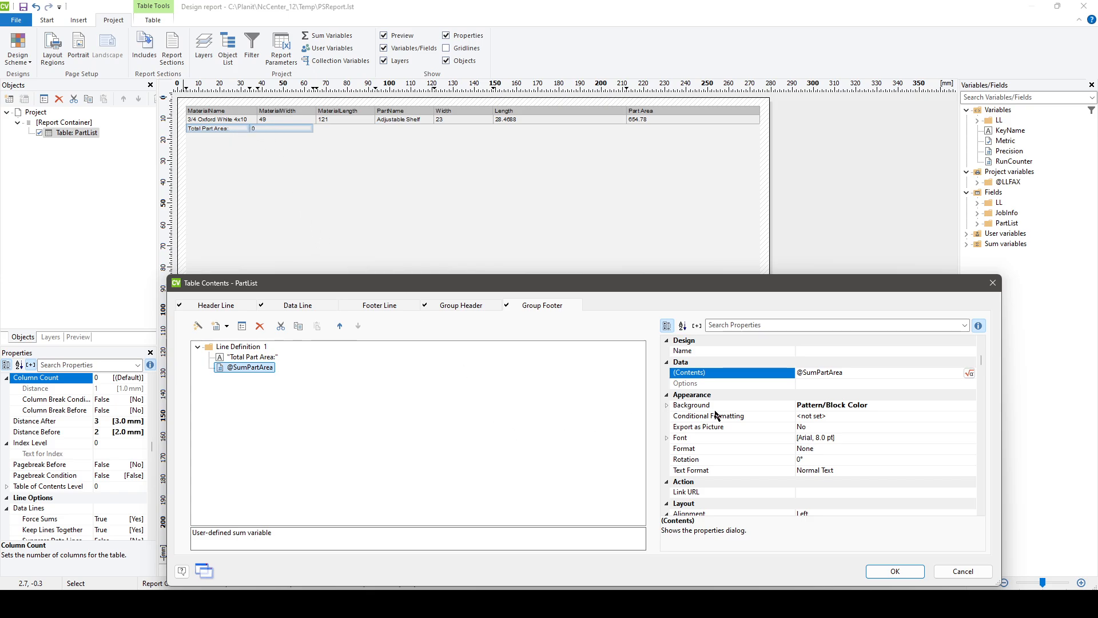
Add a blank text item to the group footer and move it ahead of the "Total Part Area:" item.
click(216, 327)
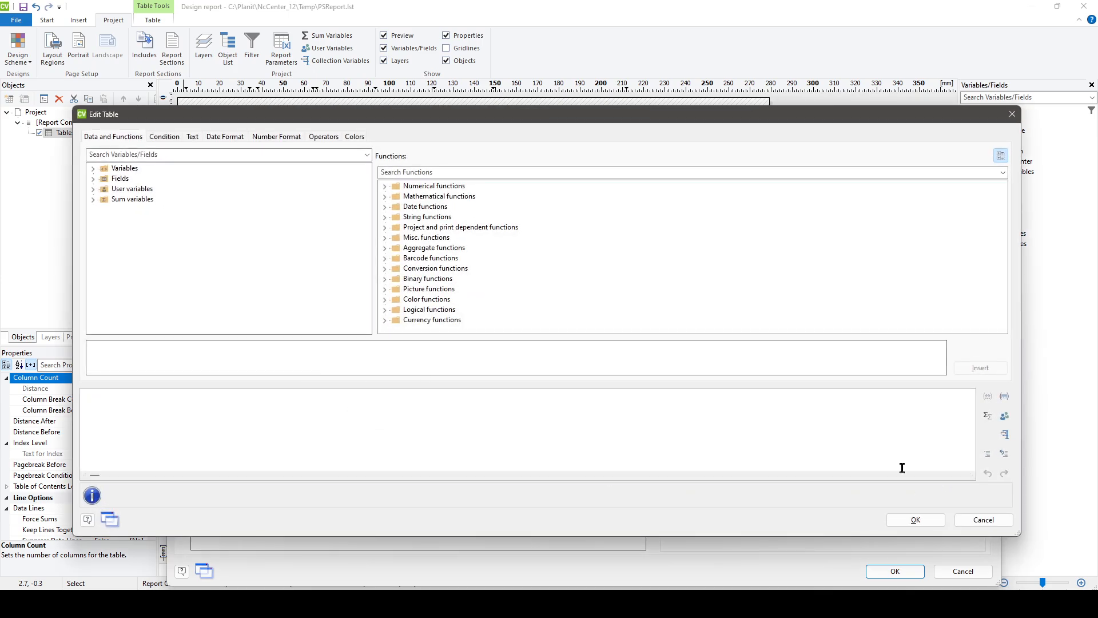
click(922, 515)
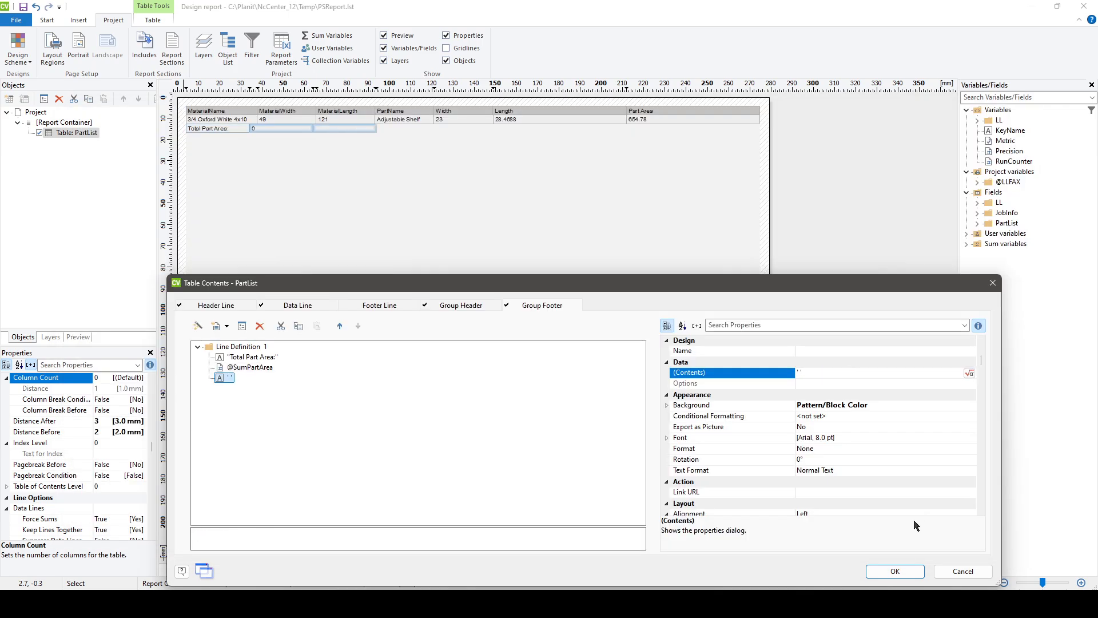
click(340, 326)
click(340, 326)
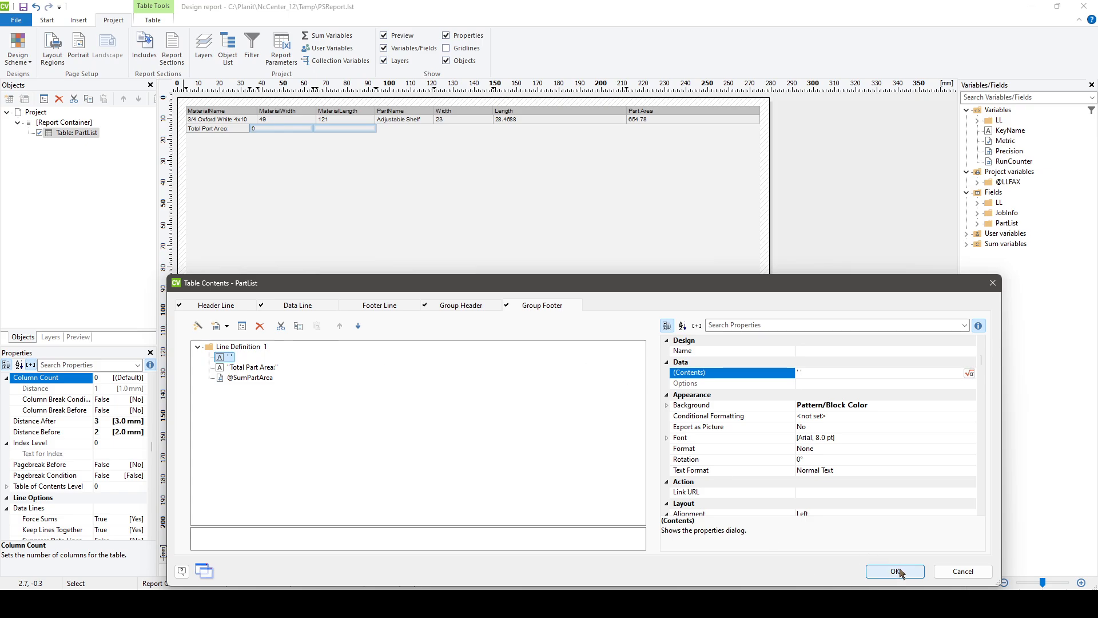
Set the blank footer item's Blank Optimization to No and confirm the table contents.
scroll(725, 430, down, 8)
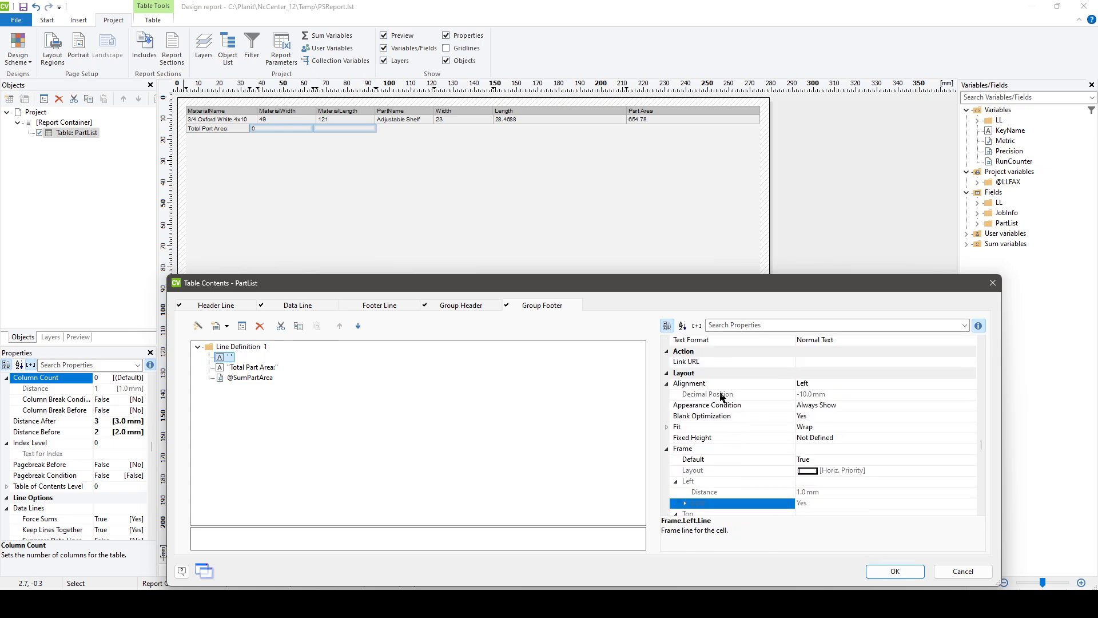
click(735, 415)
click(968, 417)
click(874, 443)
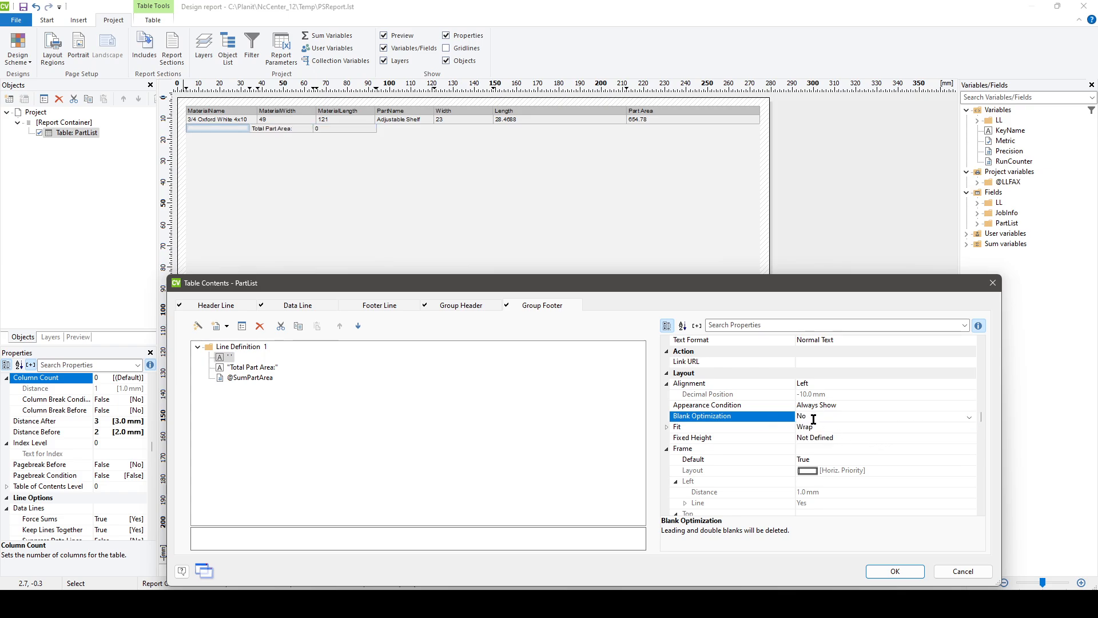
click(896, 571)
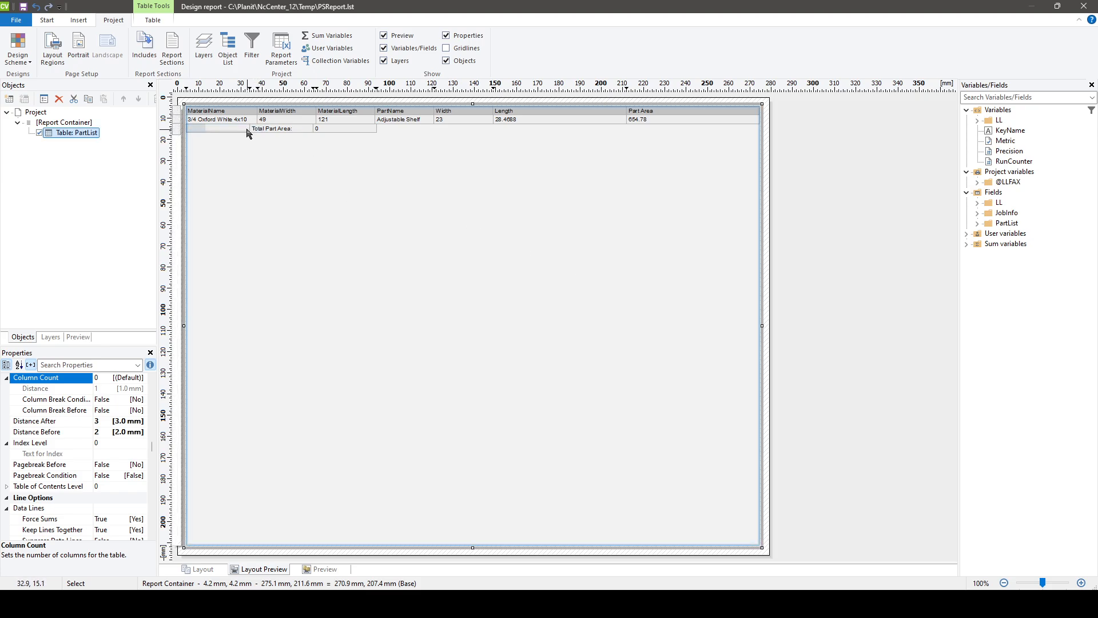
Resize the group footer cells so the sum cell lines up with the Part Area column and ends at the table's right edge.
drag(248, 128, 562, 134)
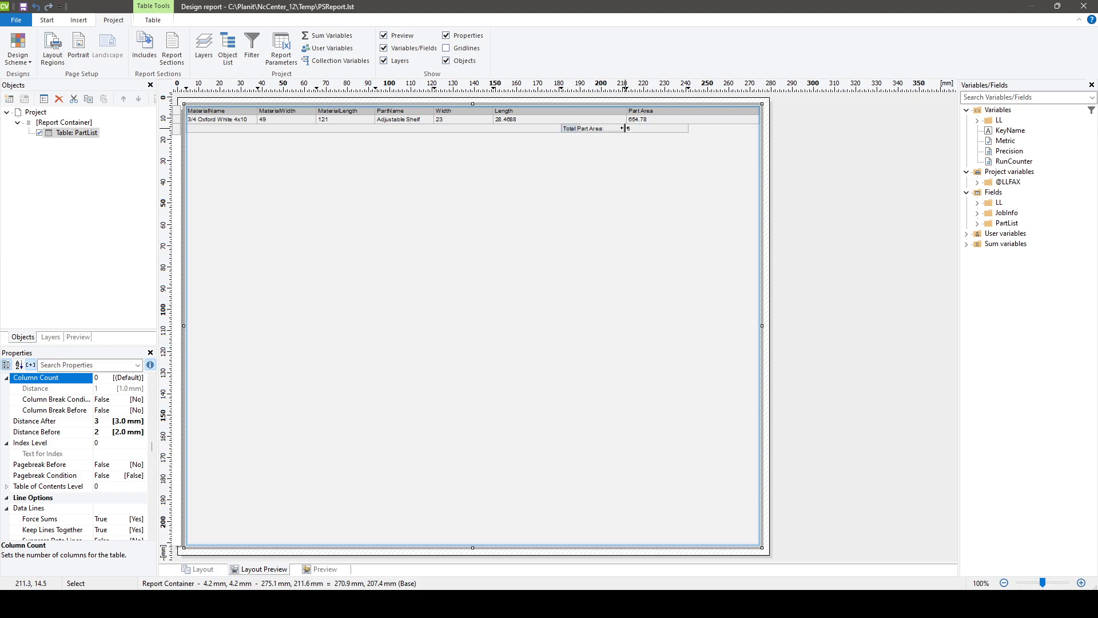
mouse_move(626, 129)
mouse_down()
mouse_move(608, 137)
mouse_move(626, 128)
mouse_up()
double_click(687, 128)
key(Escape)
drag(690, 128, 763, 128)
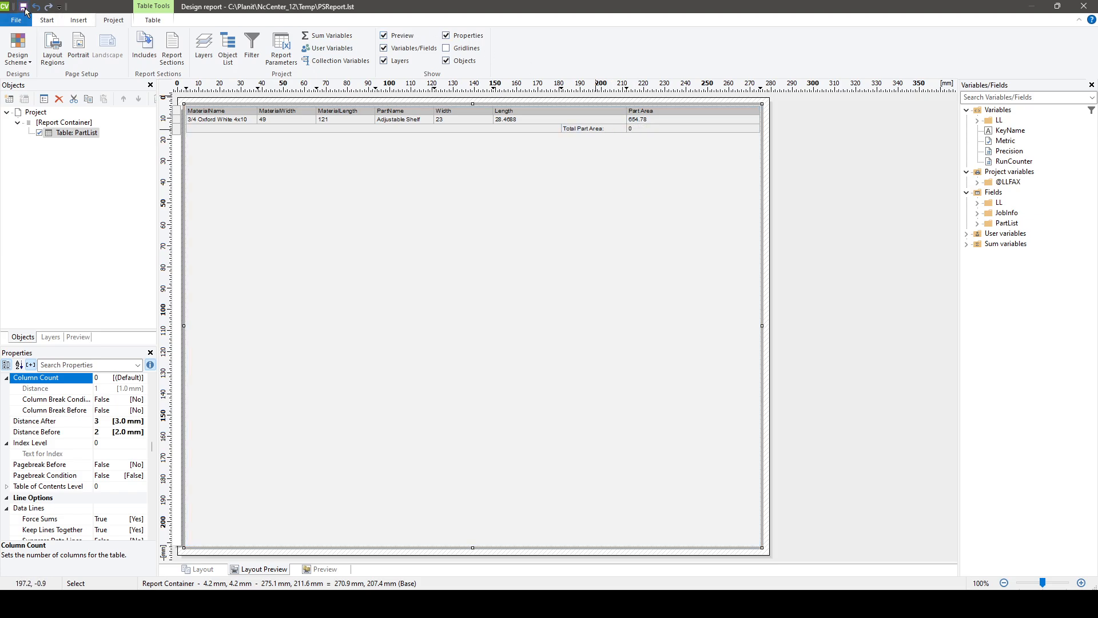
Save and close the report design, accept batch number 1, and generate __Material Summary with Waste Percentage from the Testing report group.
click(1084, 7)
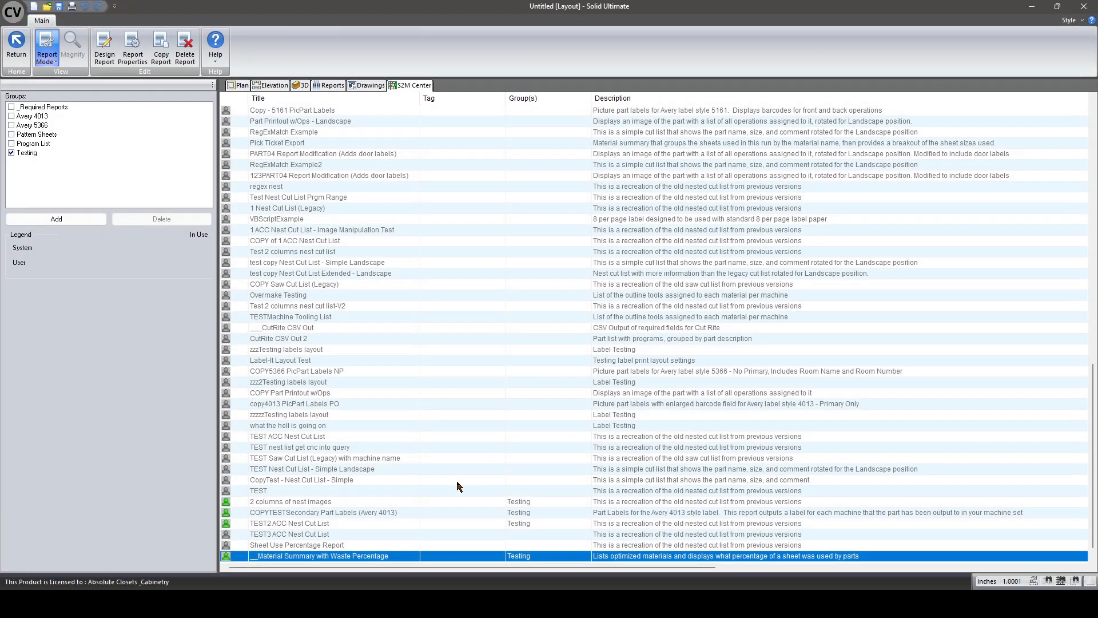
click(15, 52)
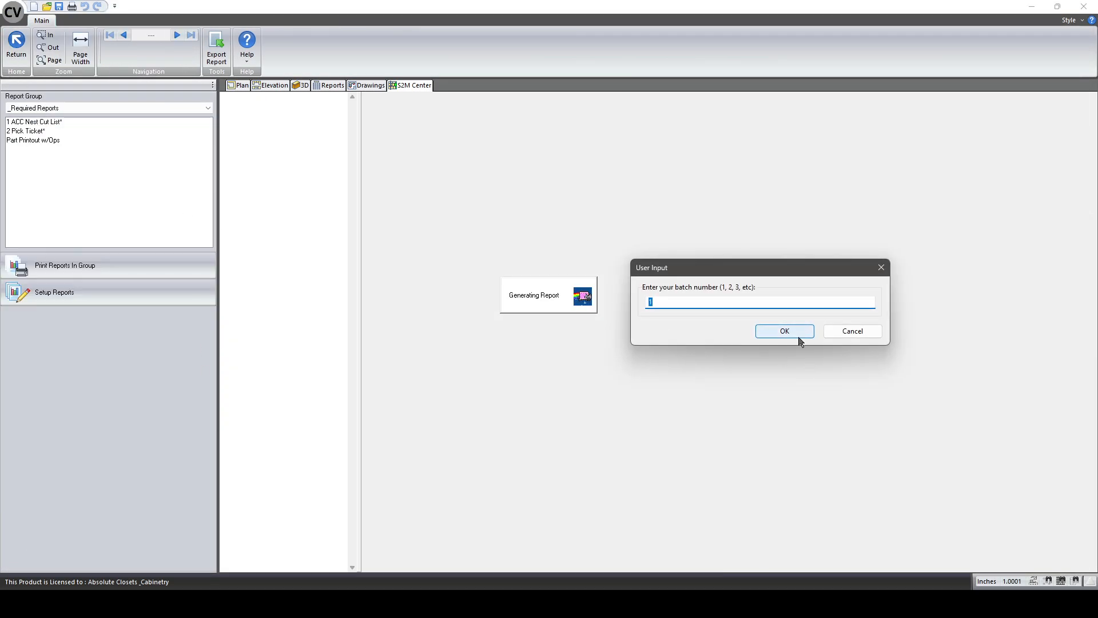
click(798, 336)
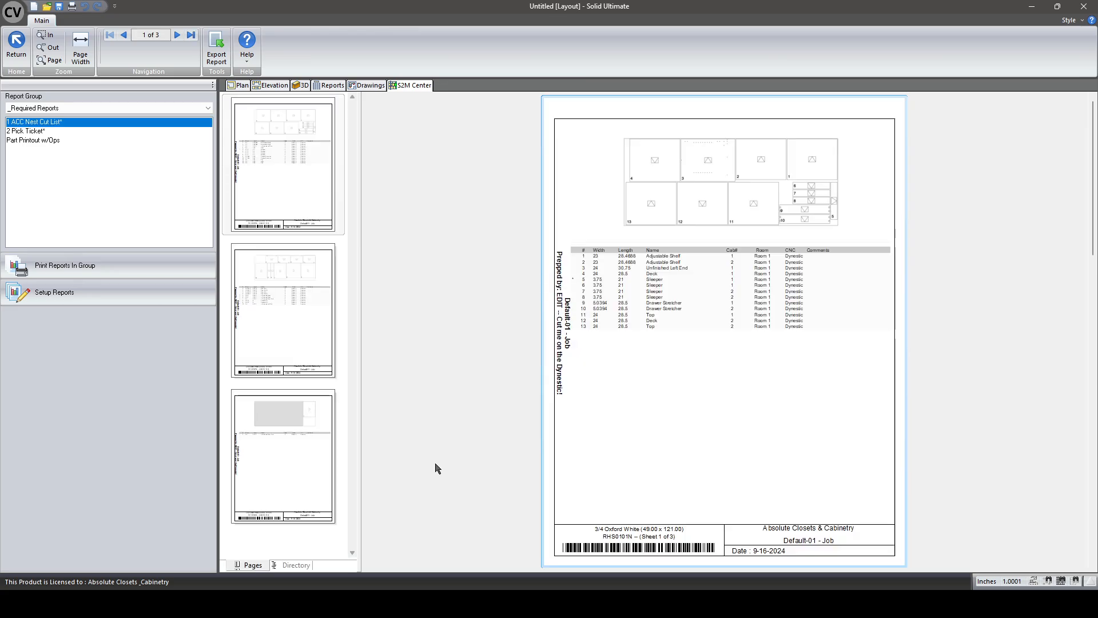
click(56, 108)
click(28, 154)
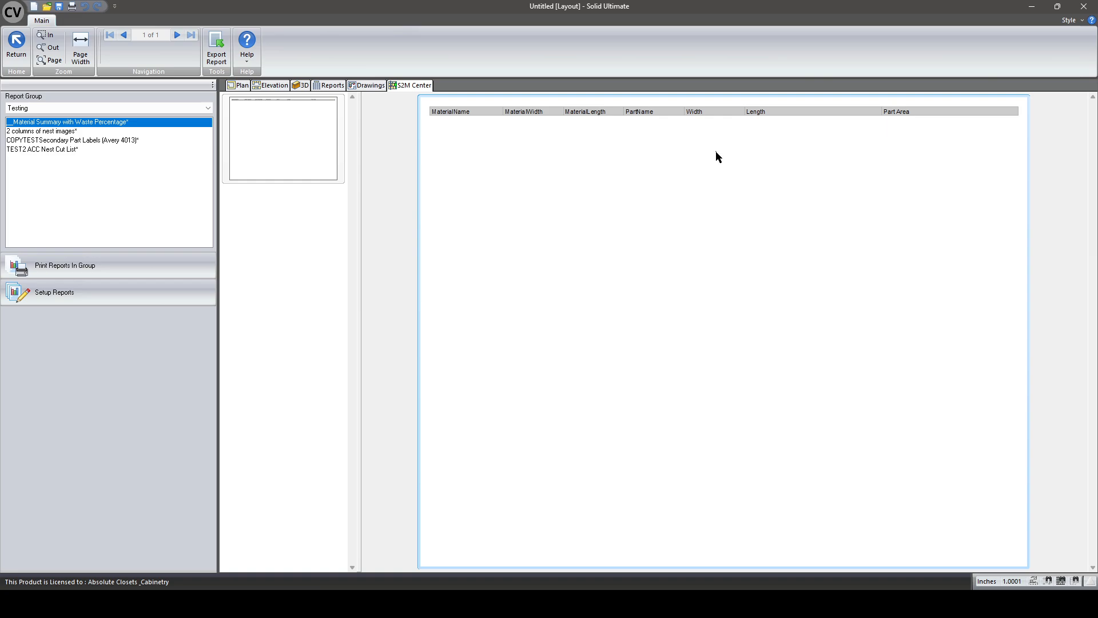
Reopen the __Material Summary with Waste Percentage report for design and bring up the start of the PartList table's properties.
click(94, 299)
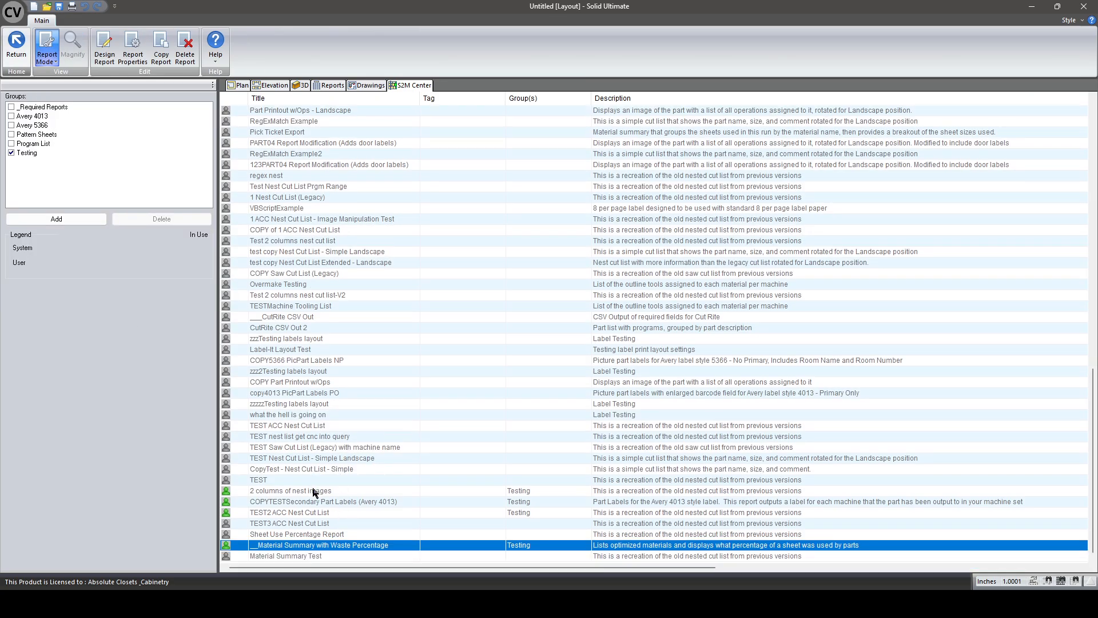
click(105, 50)
click(76, 135)
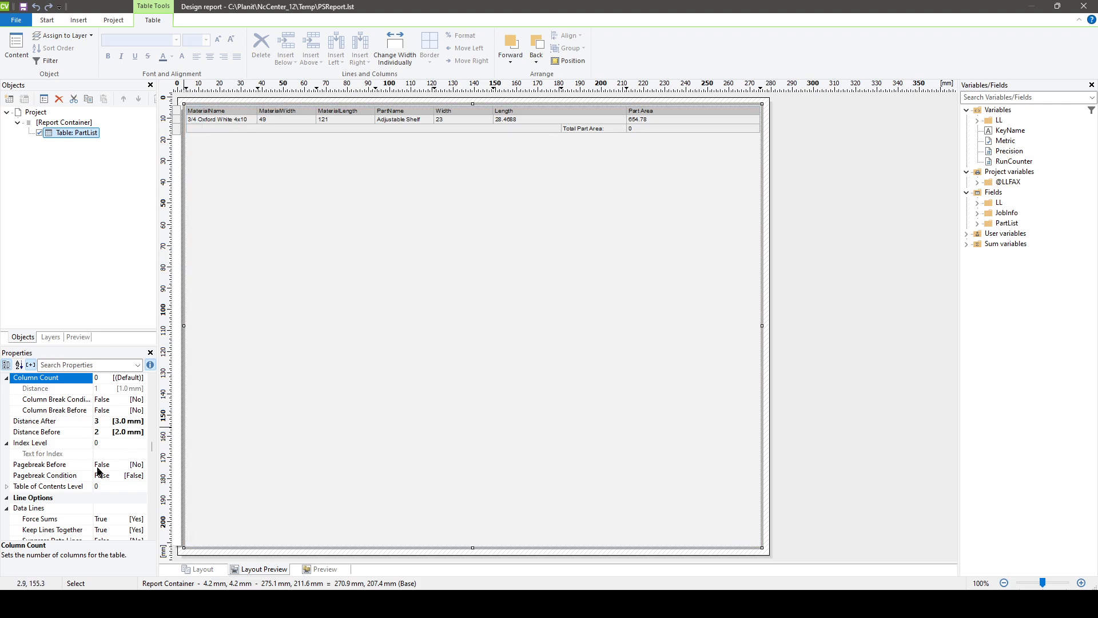
scroll(92, 445, up, 5)
scroll(92, 445, up, 1)
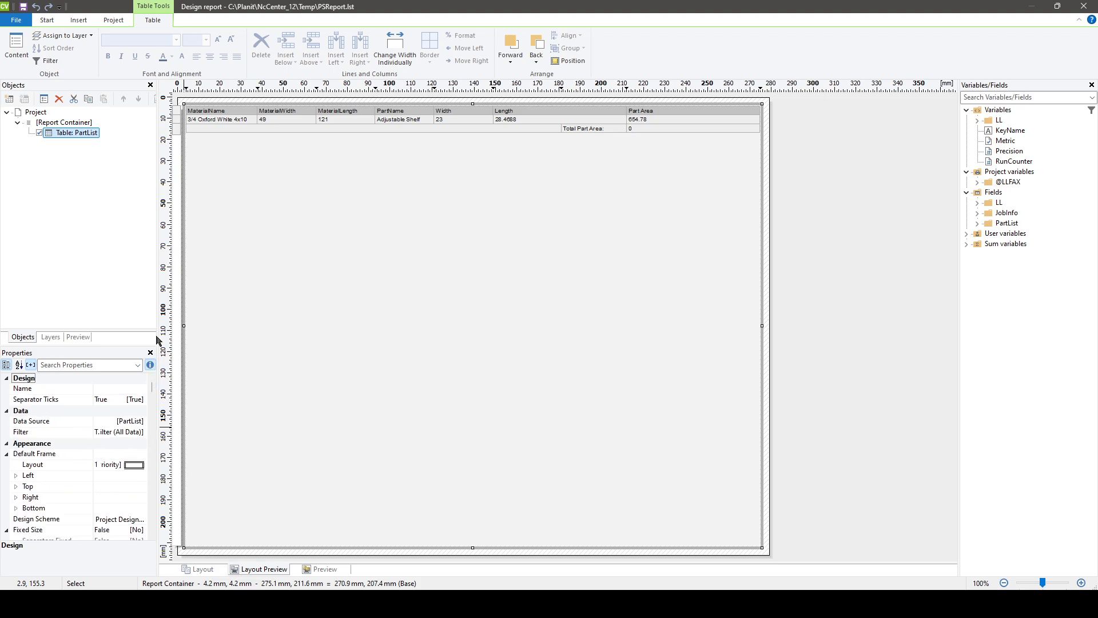
Review the PartList table's properties, the report container and the available PartList fields, and close the report design.
drag(159, 323, 218, 321)
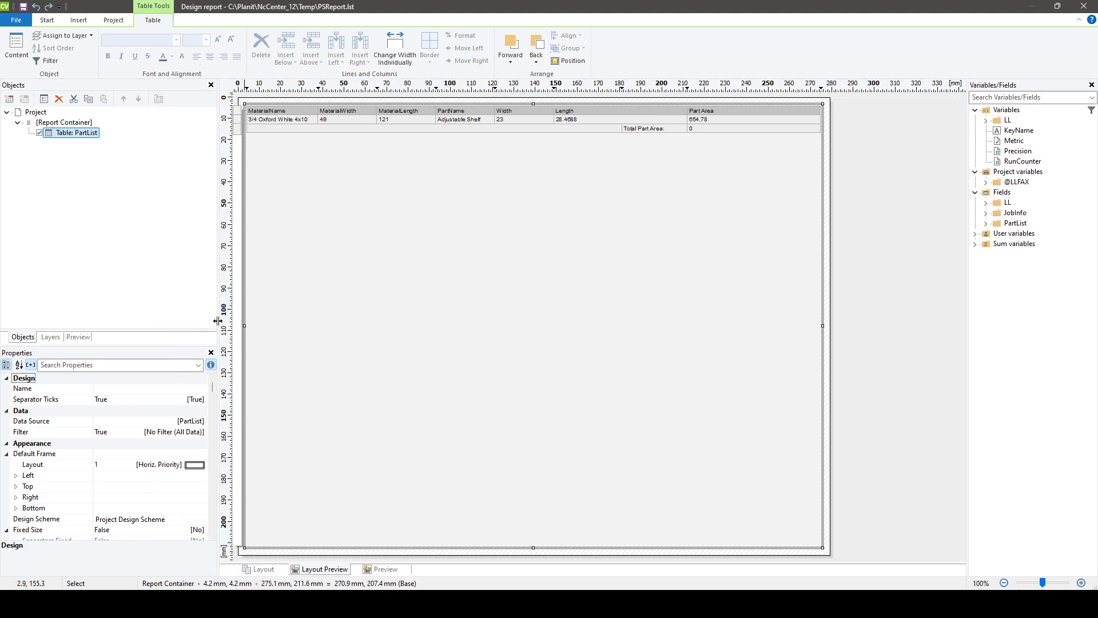
scroll(127, 469, down, 11)
scroll(127, 471, down, 3)
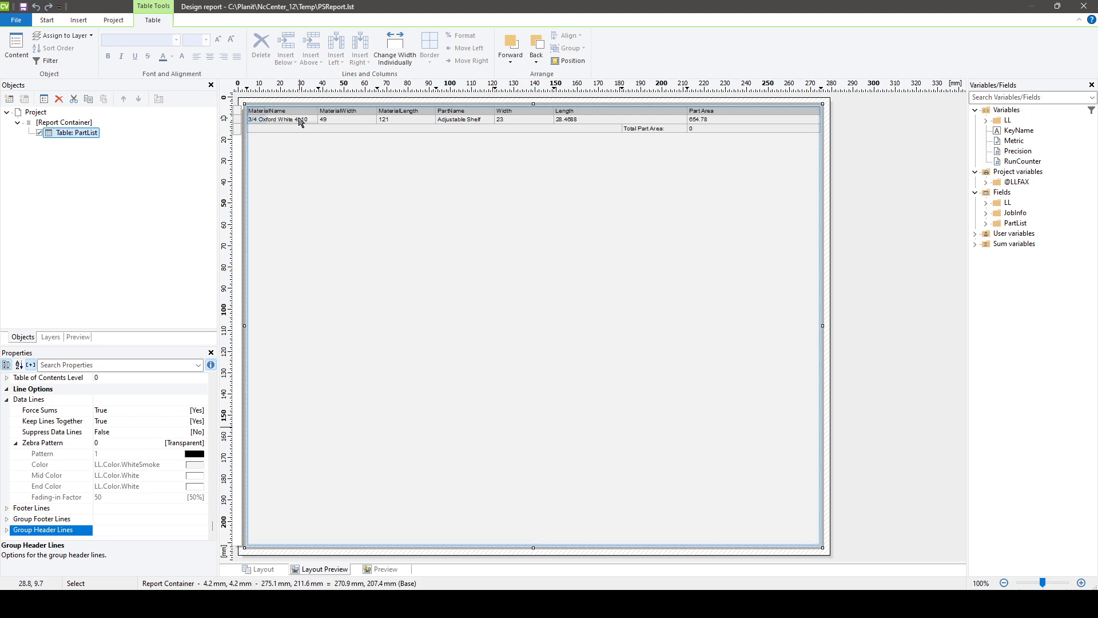
scroll(114, 475, up, 14)
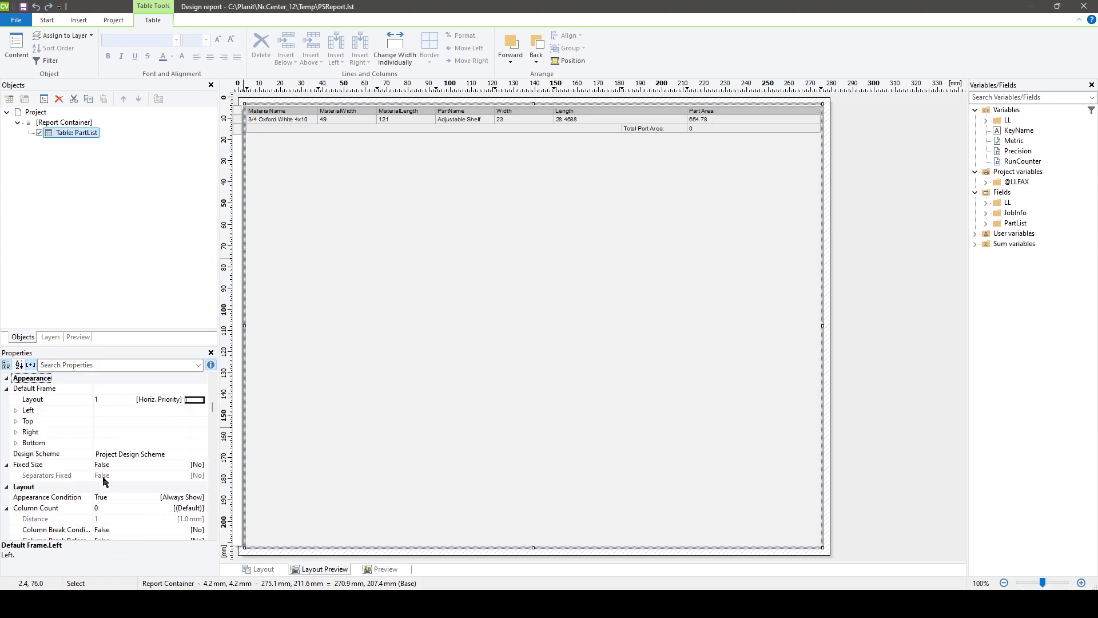
scroll(118, 476, up, 1)
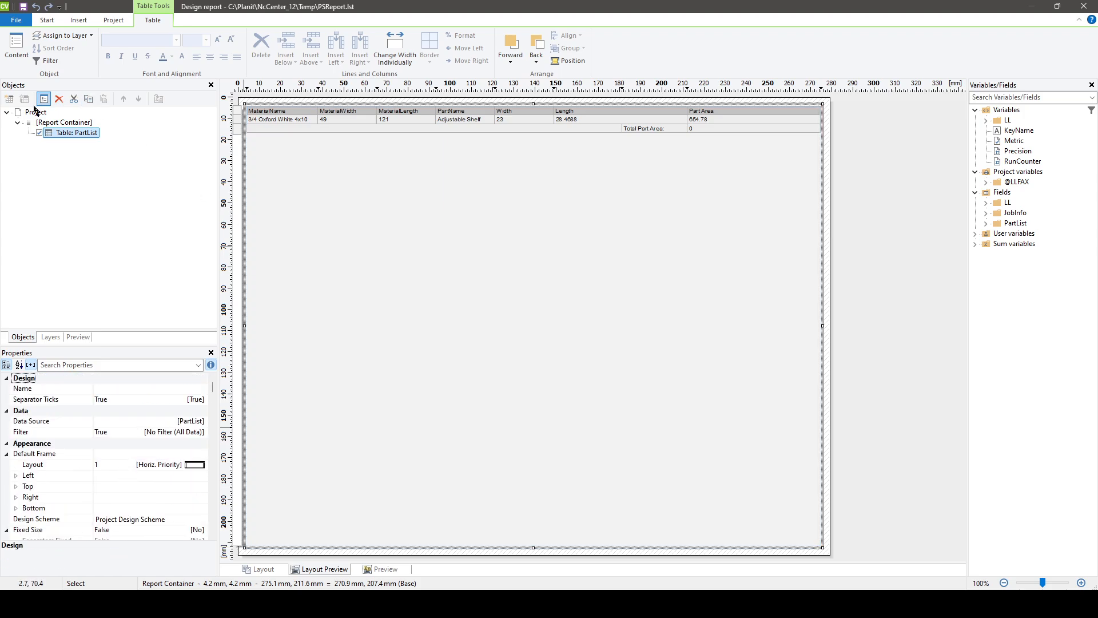
click(61, 123)
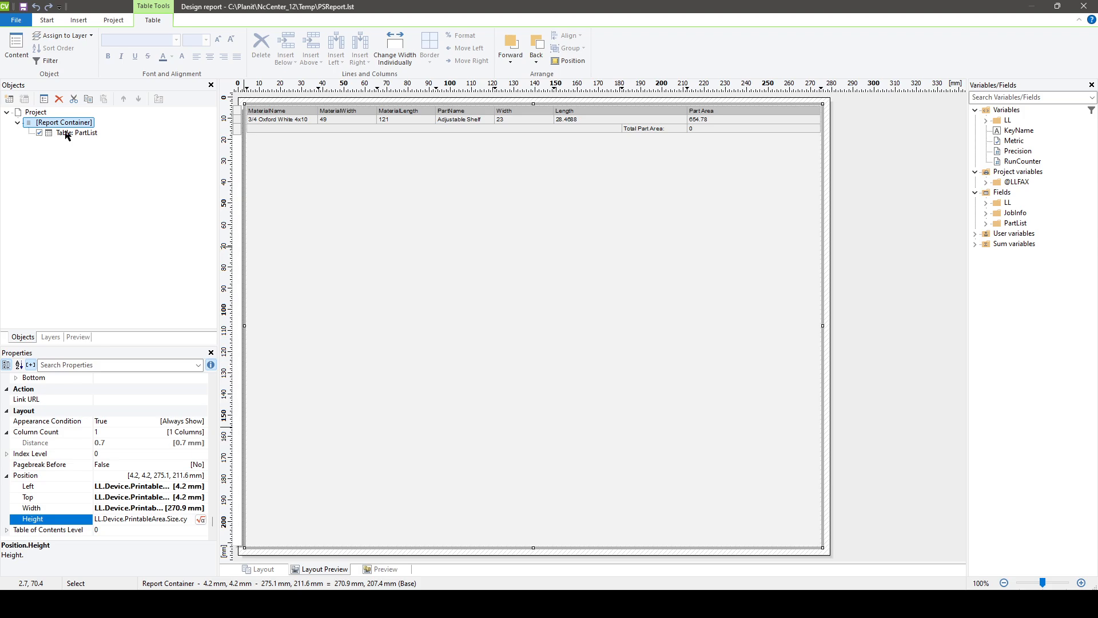
click(67, 134)
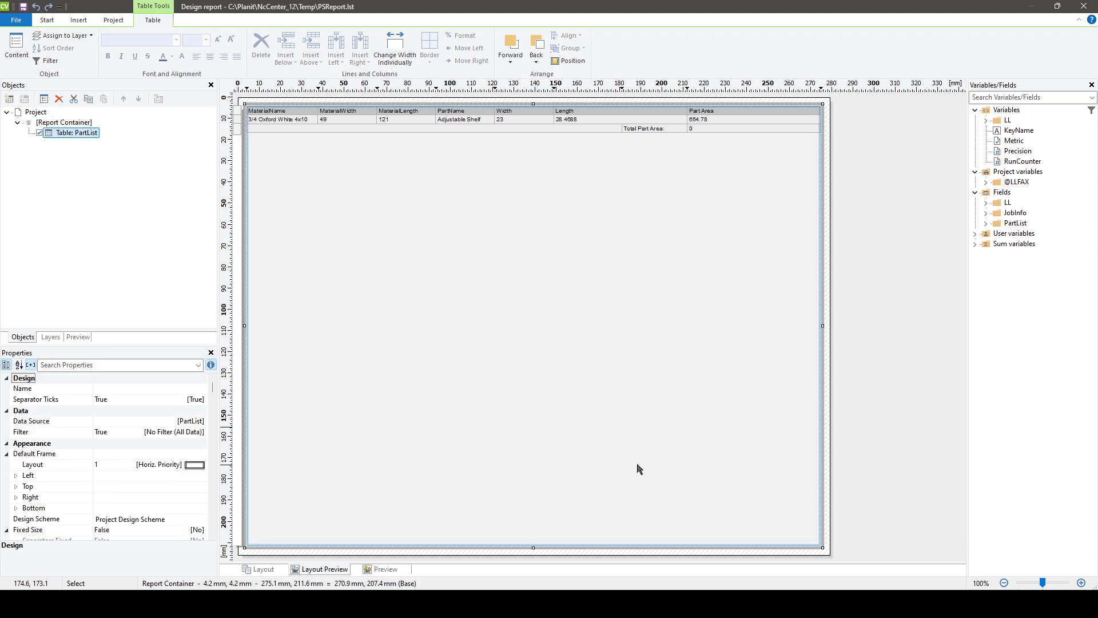
click(986, 223)
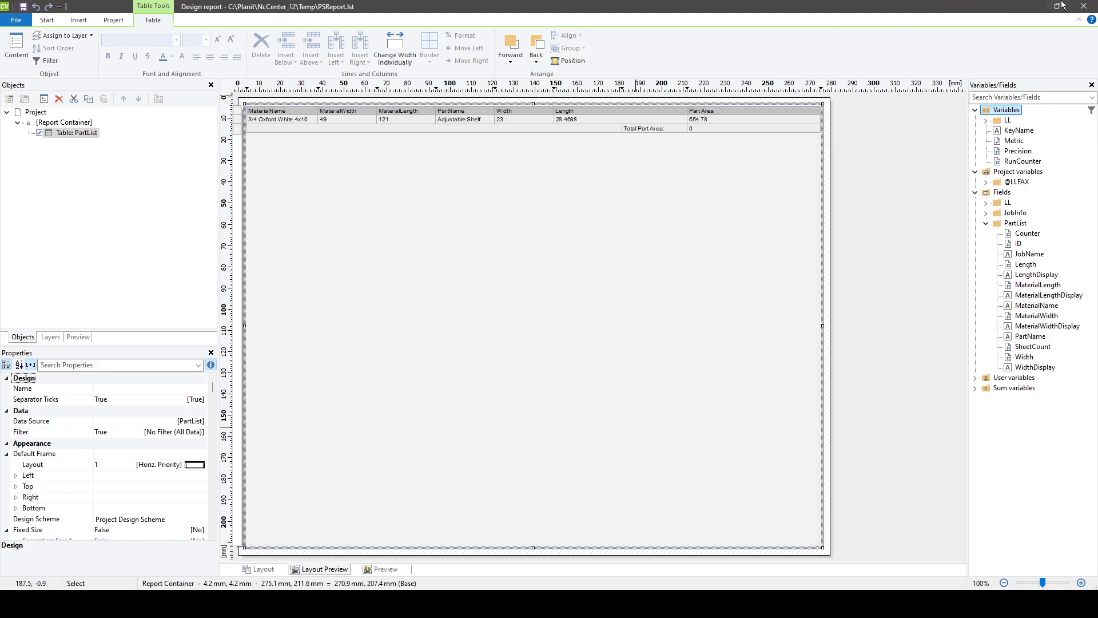
click(1084, 7)
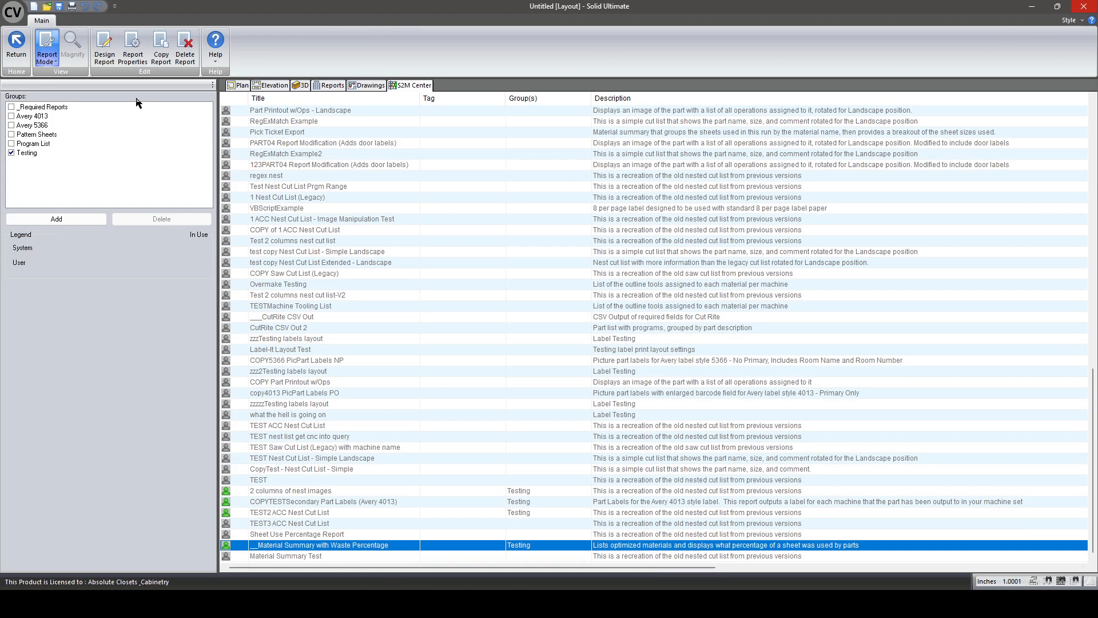
Inspect the data preview of the PartList table in the report's advanced properties and close them.
click(137, 58)
click(18, 170)
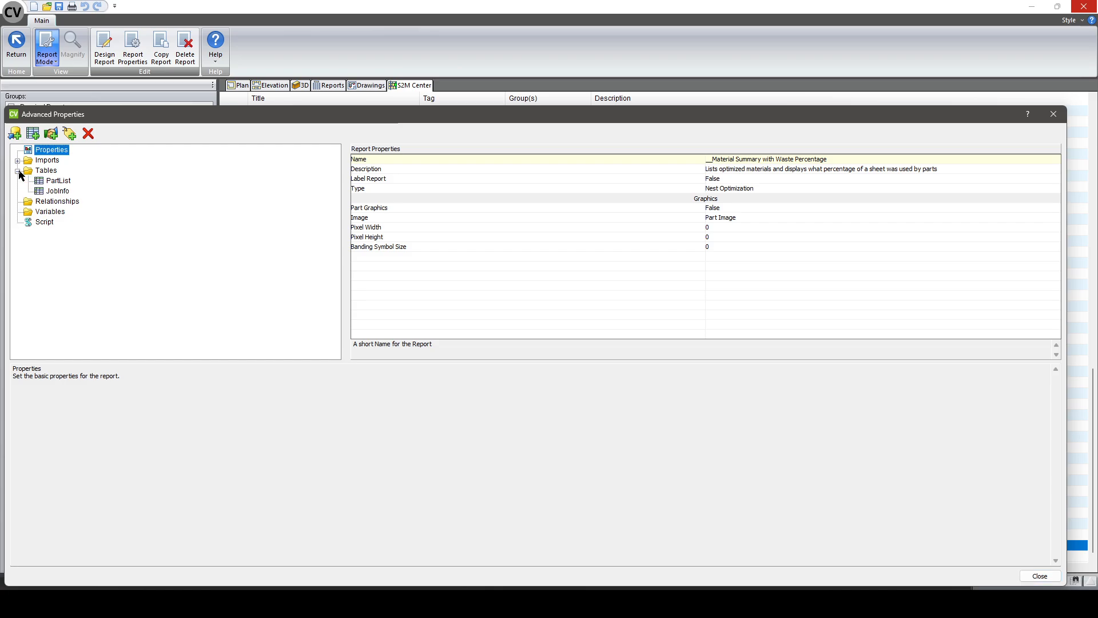
click(52, 182)
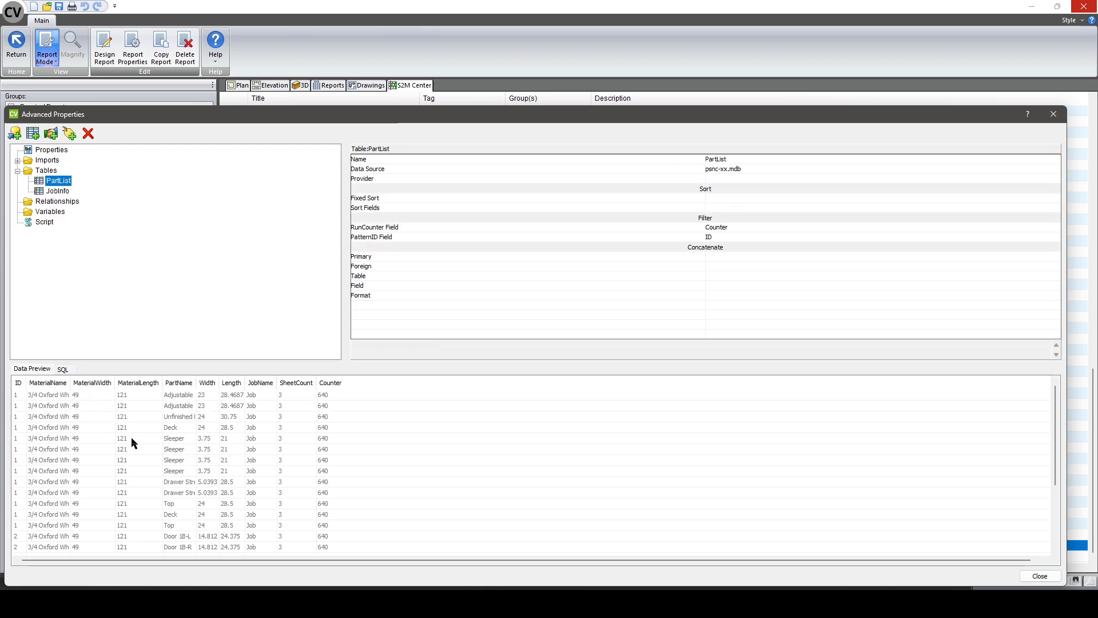
click(1040, 576)
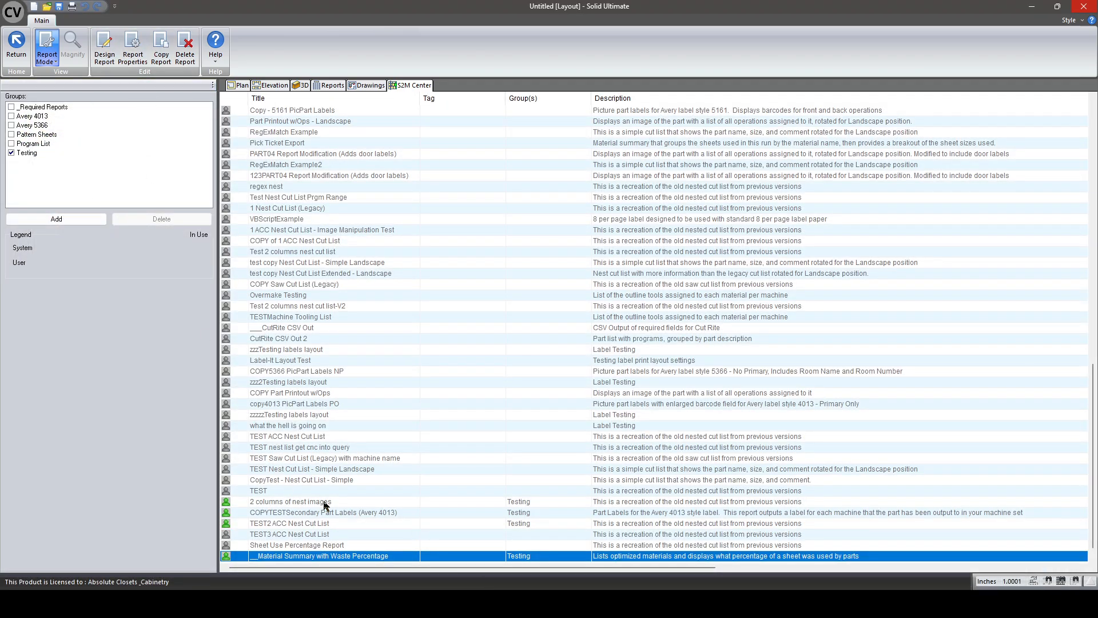
Leave report setup, accept the batch number, and view __Material Summary with Waste Percentage from the Testing report group.
click(16, 43)
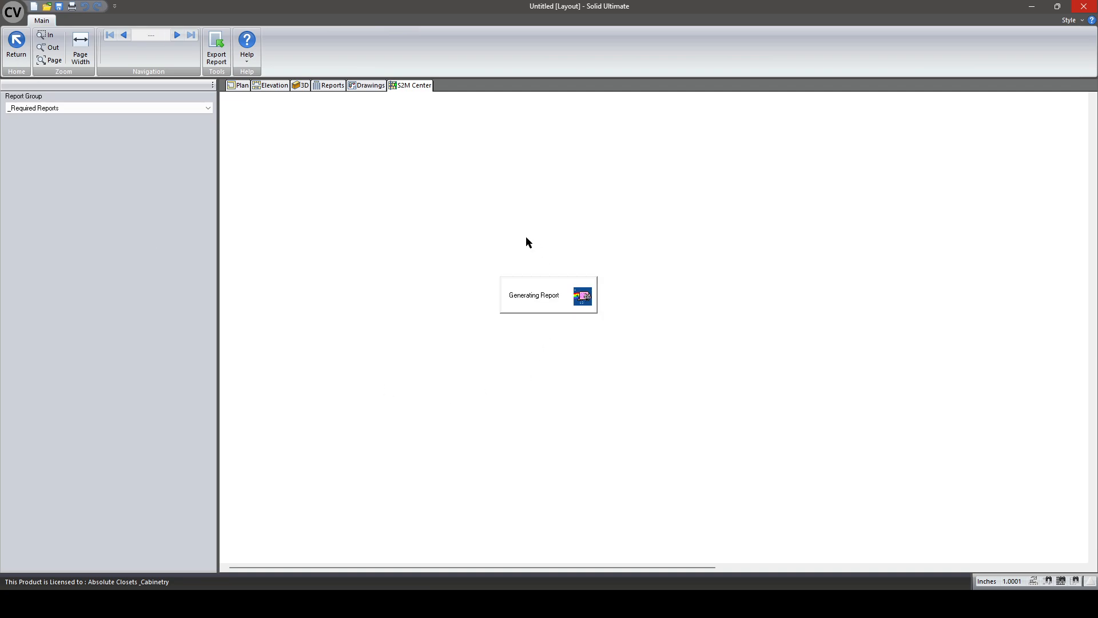
click(782, 331)
click(55, 108)
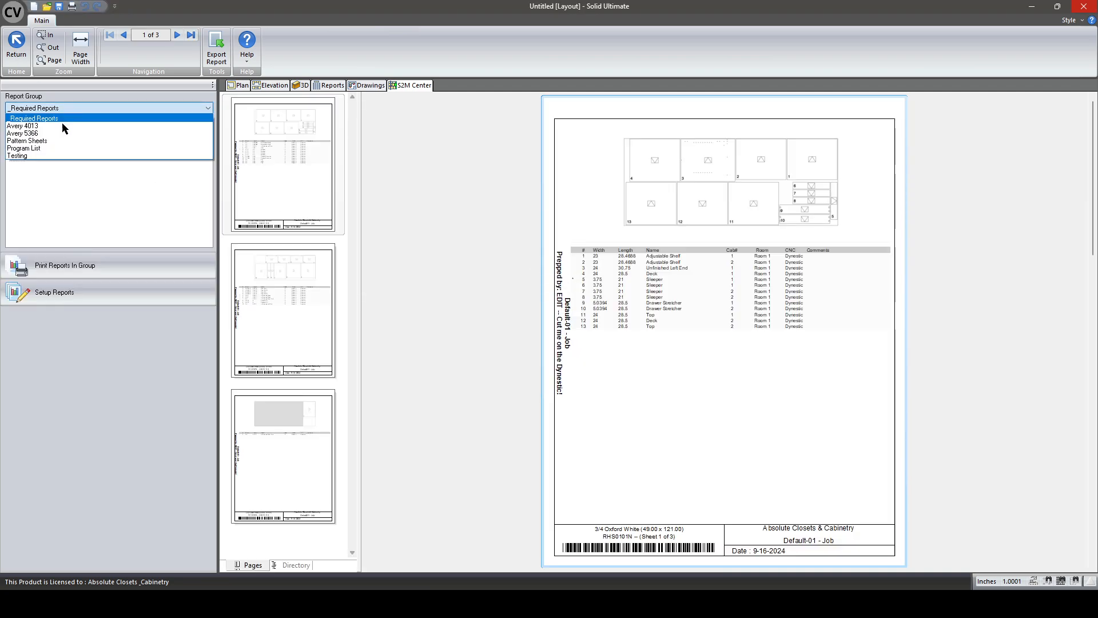
click(49, 155)
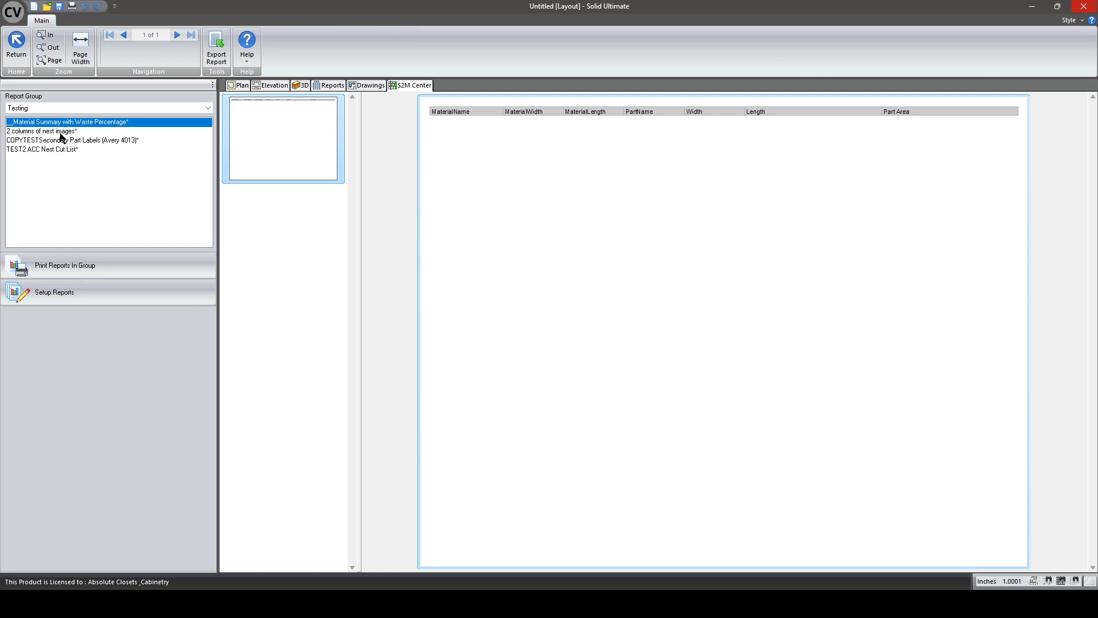
click(62, 132)
click(68, 123)
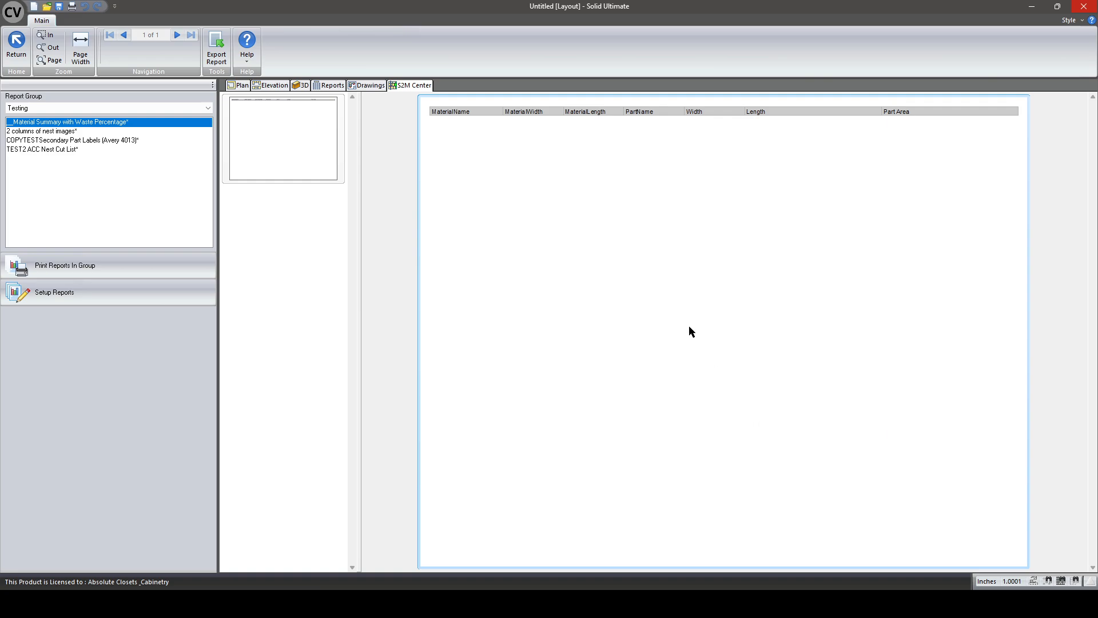
Return from the reports through the cut patterns to the parts list, declining to generate NC or label data.
click(16, 45)
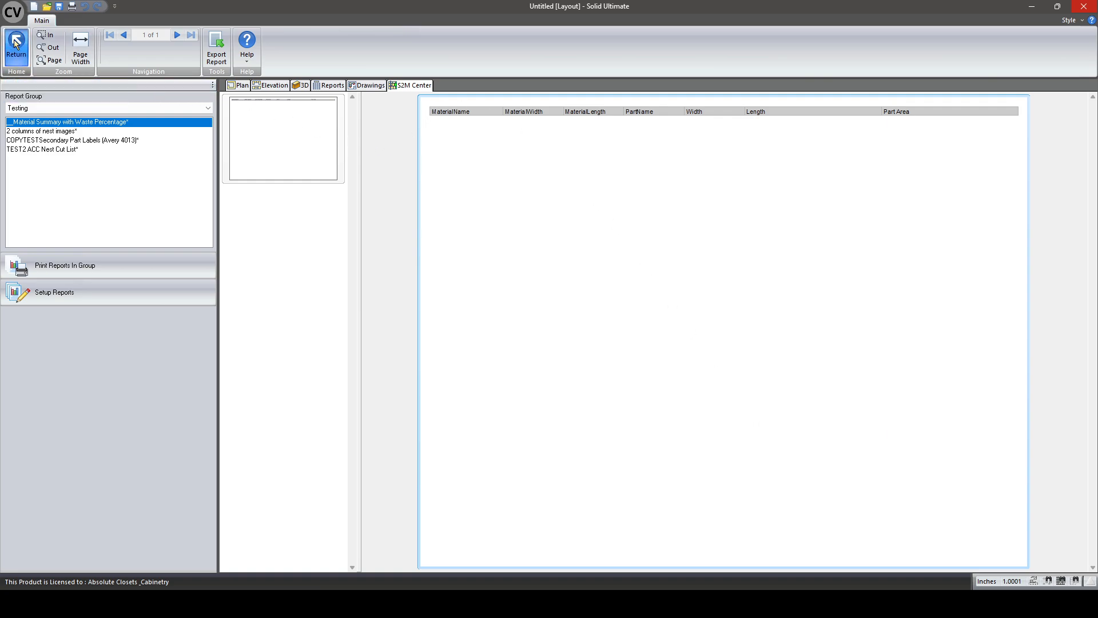
click(128, 129)
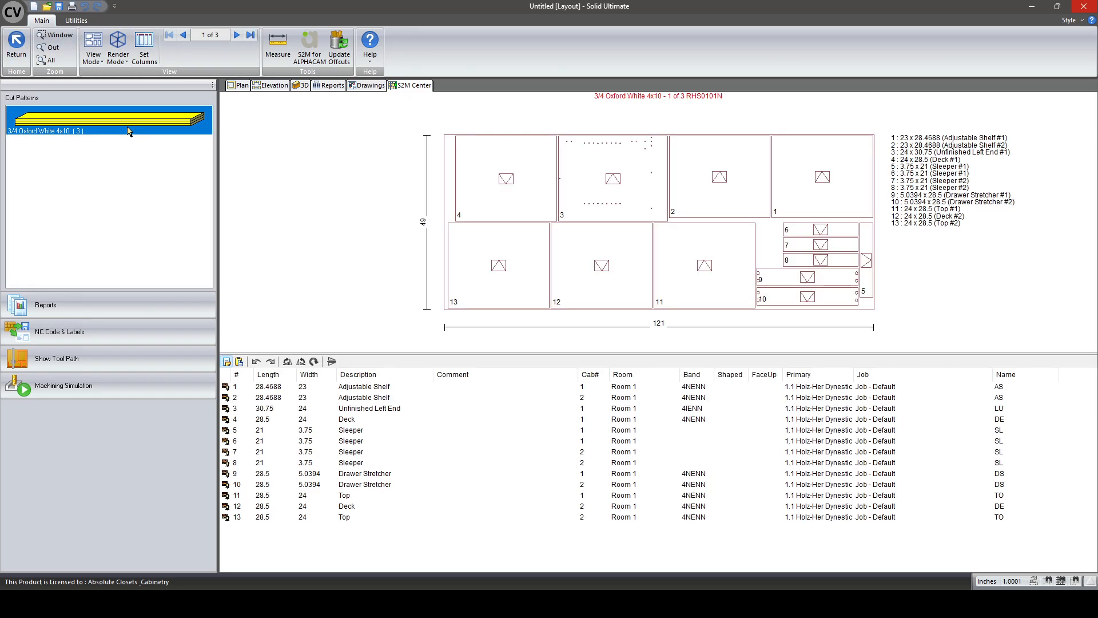
click(25, 46)
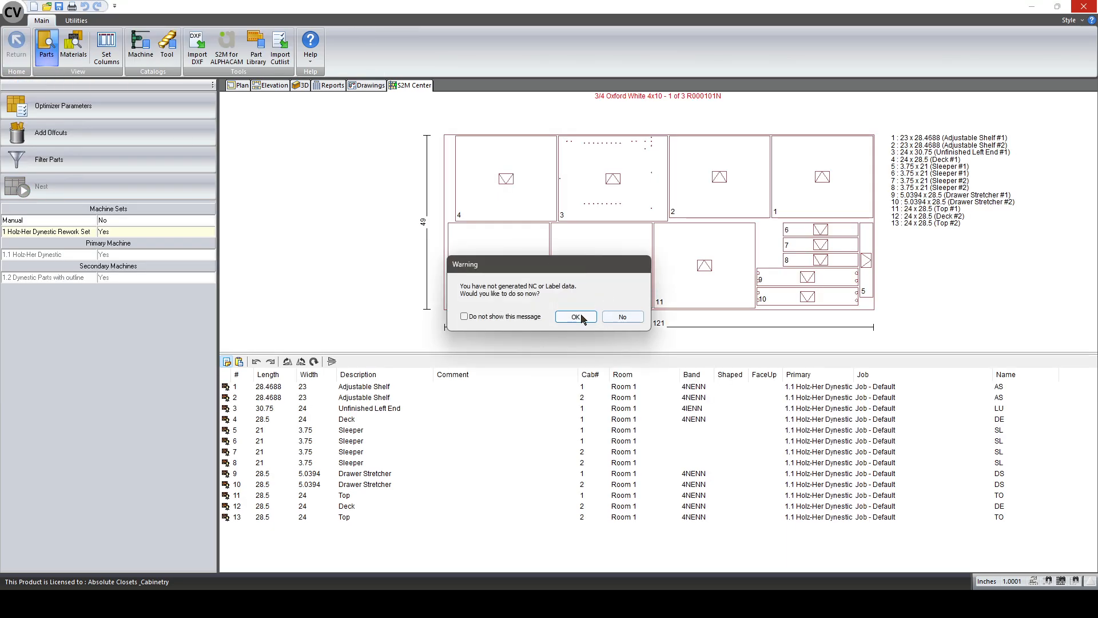
click(617, 318)
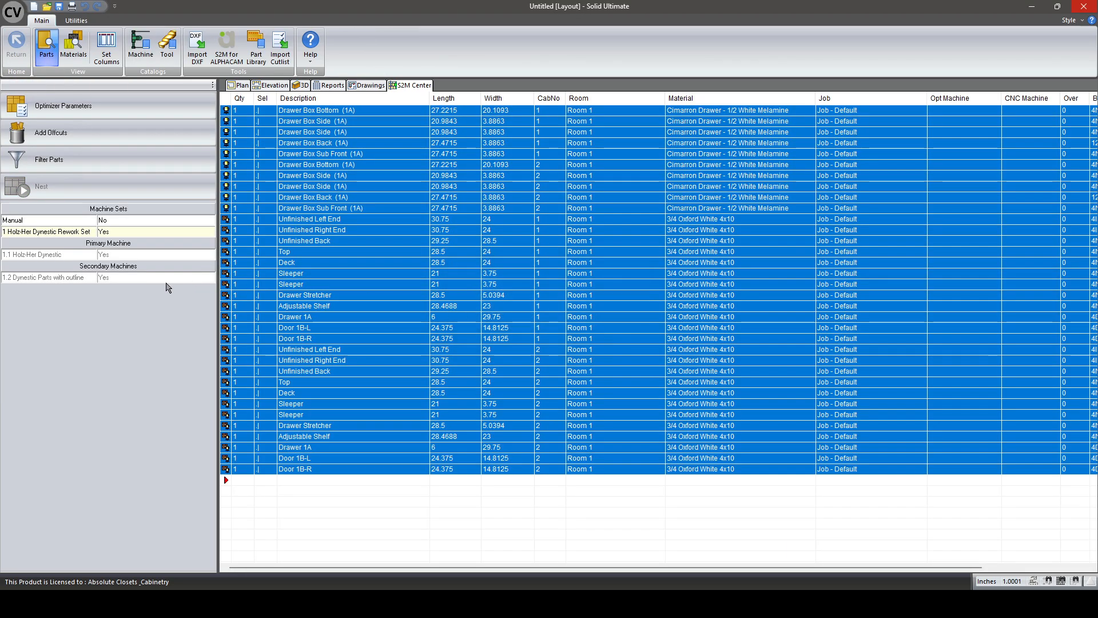
Nest the selected parts with the 1 Holz-Her Dynestic Rework Set machine set and accept the result.
click(129, 232)
click(90, 186)
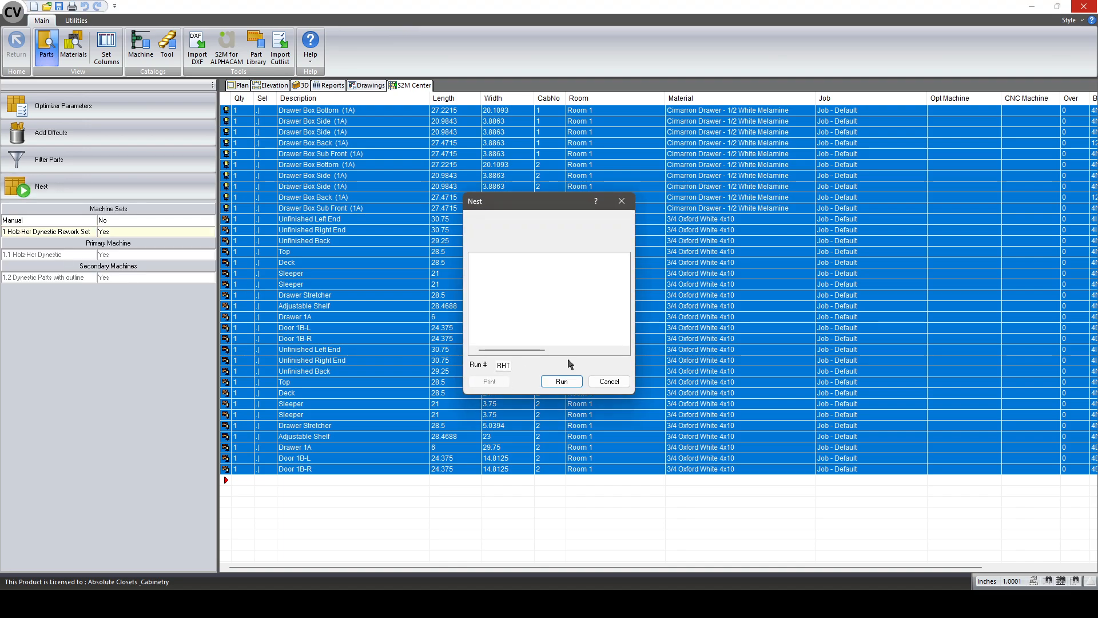
click(566, 382)
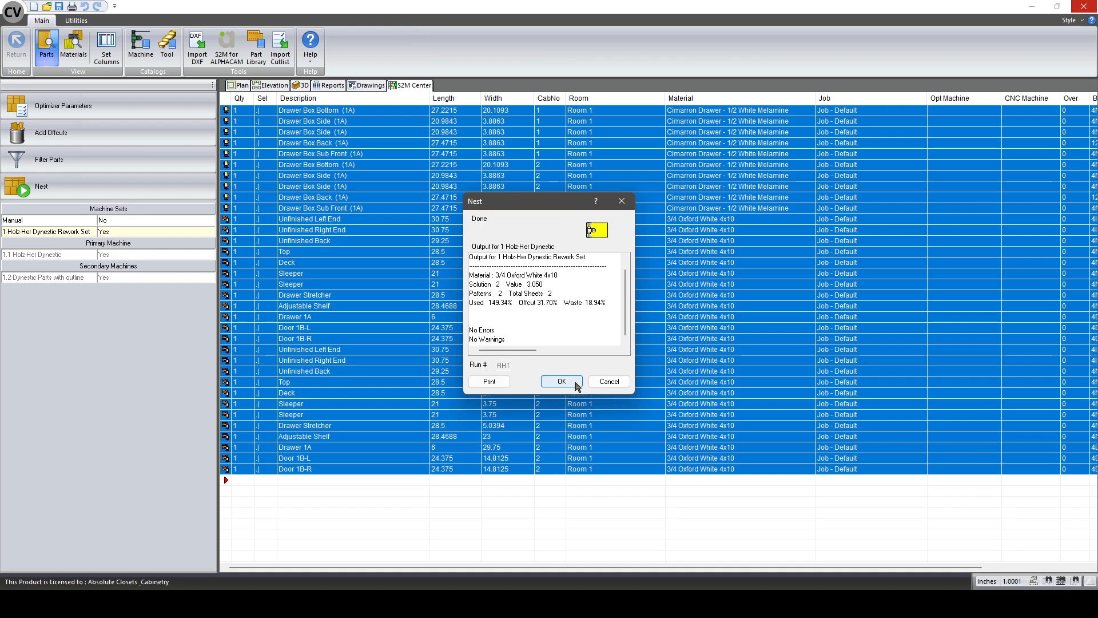
click(562, 382)
Generate reports for the new nest with batch number 1 and show the Testing report group.
double_click(93, 126)
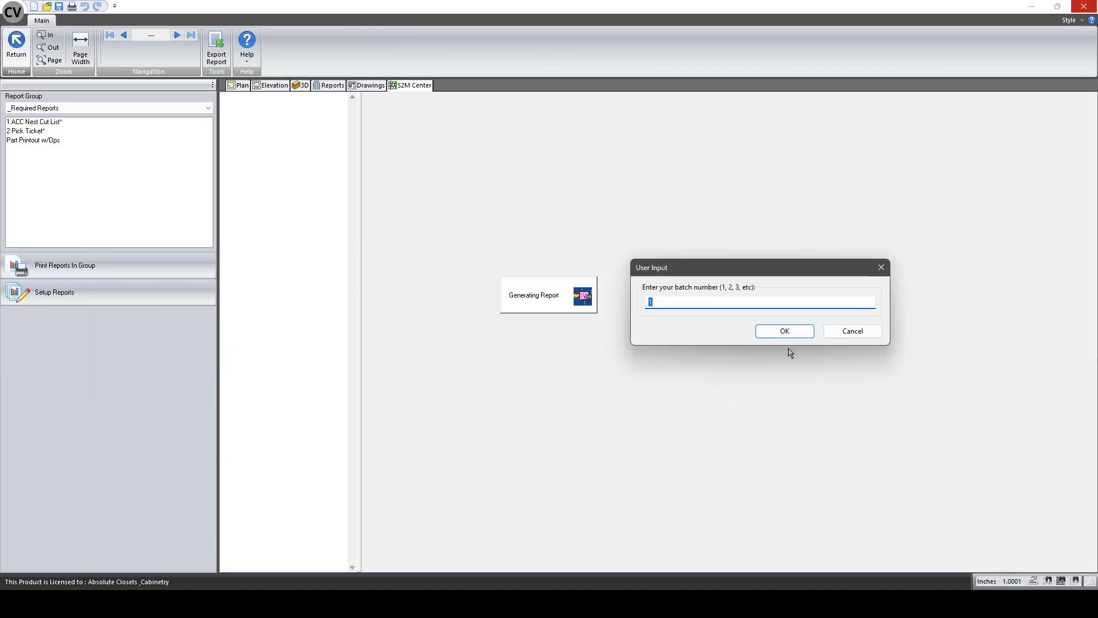
click(785, 331)
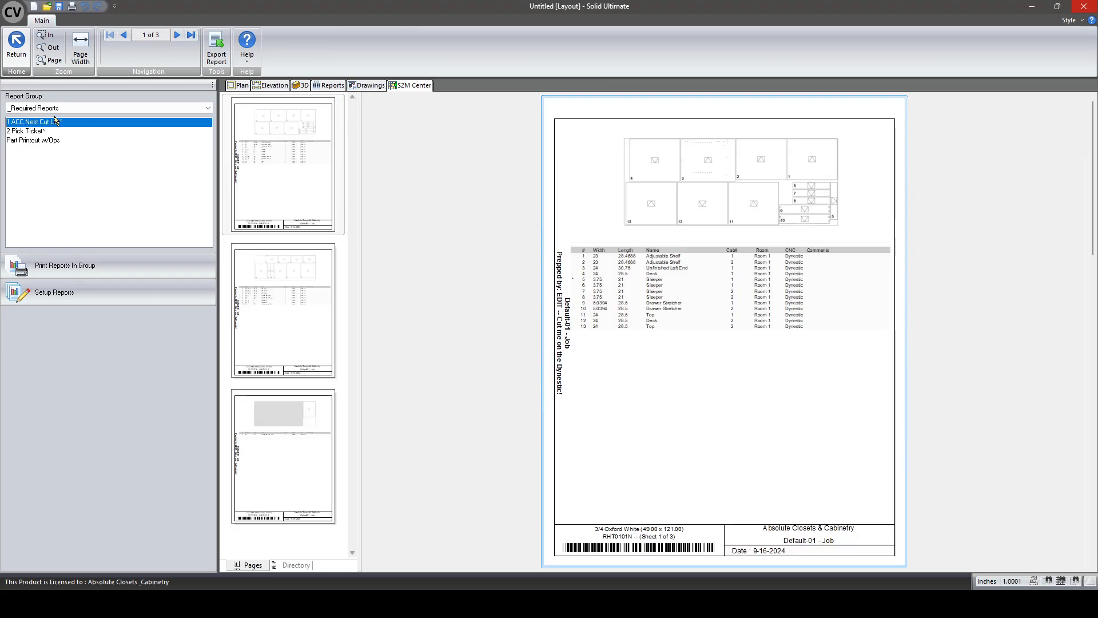
click(63, 108)
click(40, 158)
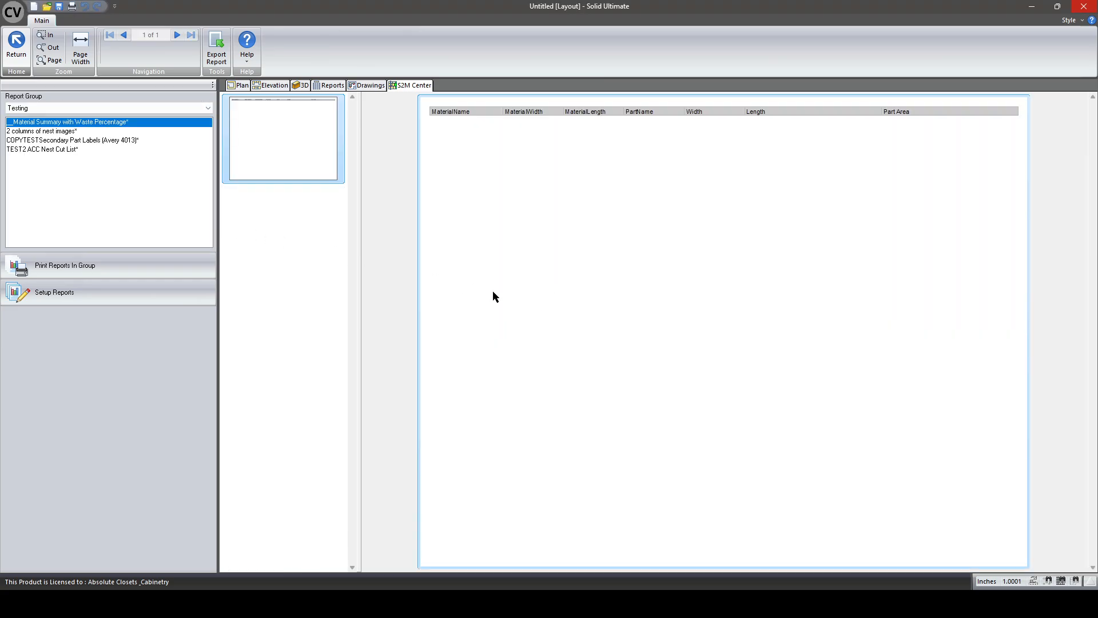
Reopen __Material Summary with Waste Percentage for design and check the group header properties in the PartList table contents.
click(137, 297)
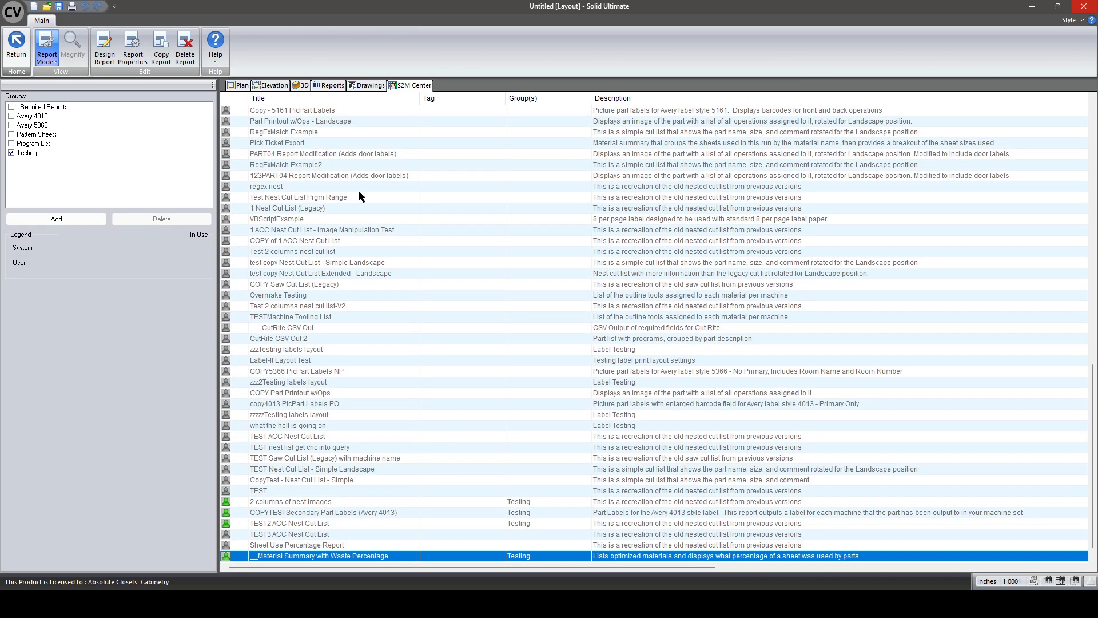
click(106, 53)
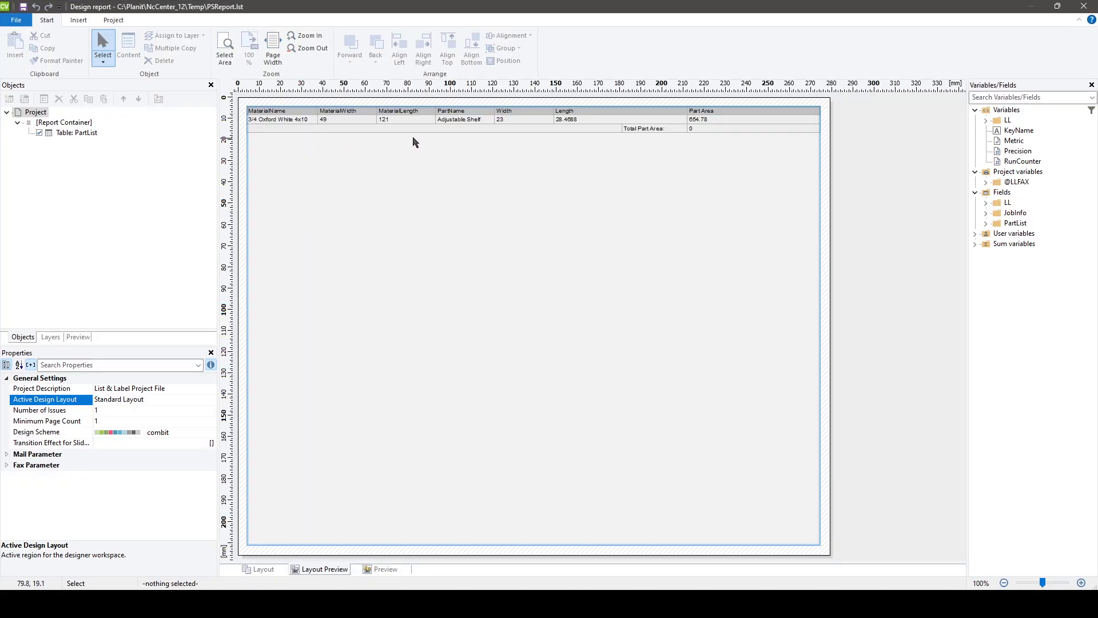
click(84, 135)
double_click(84, 134)
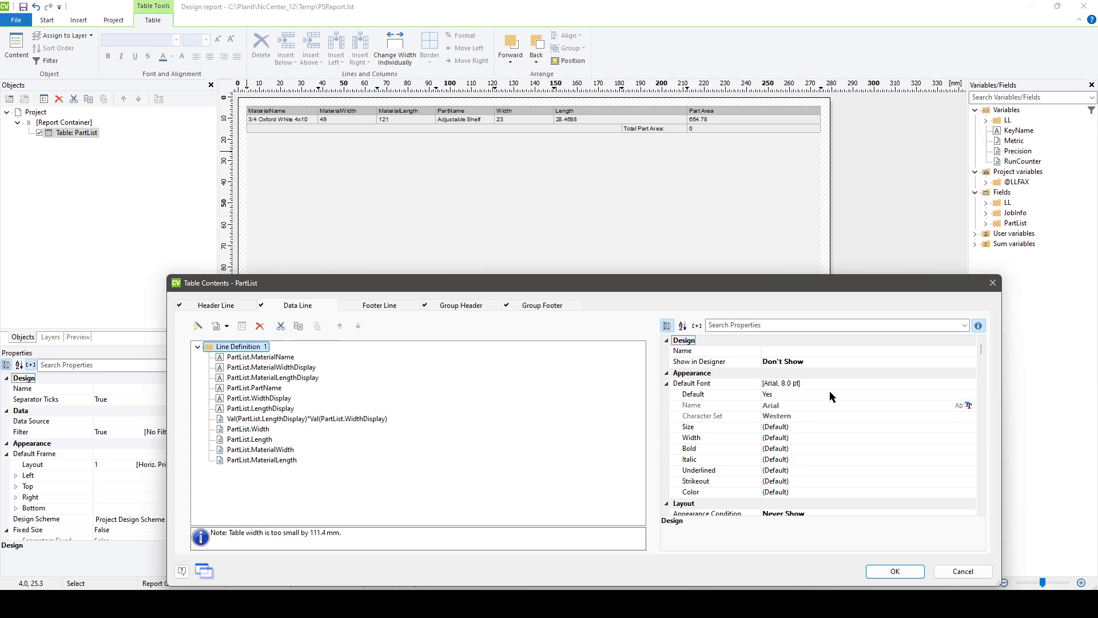
click(457, 308)
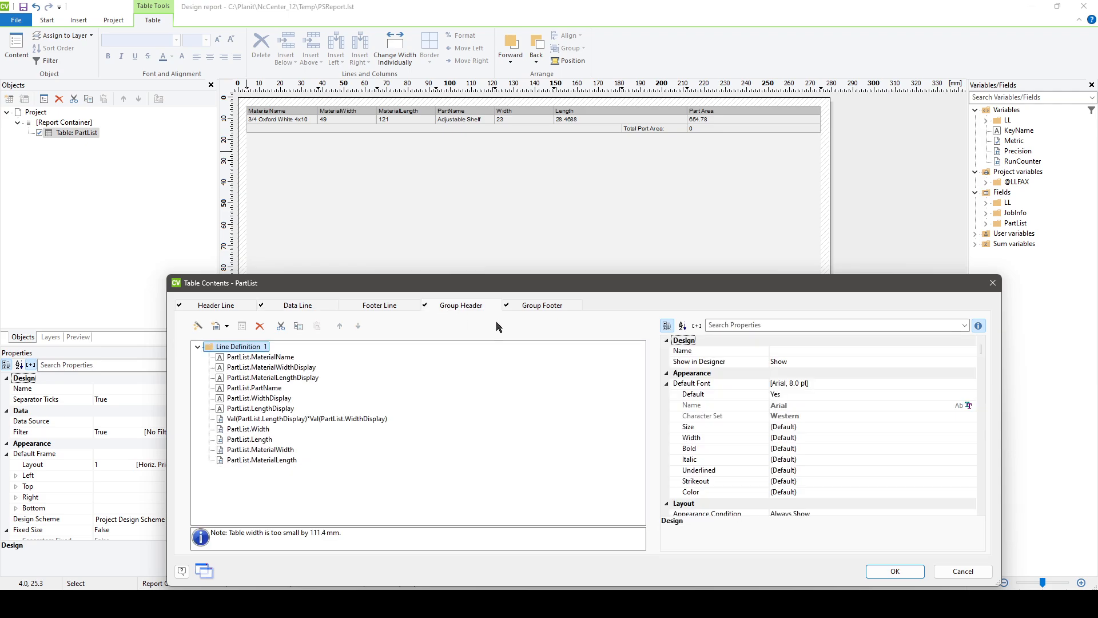
scroll(800, 356, down, 10)
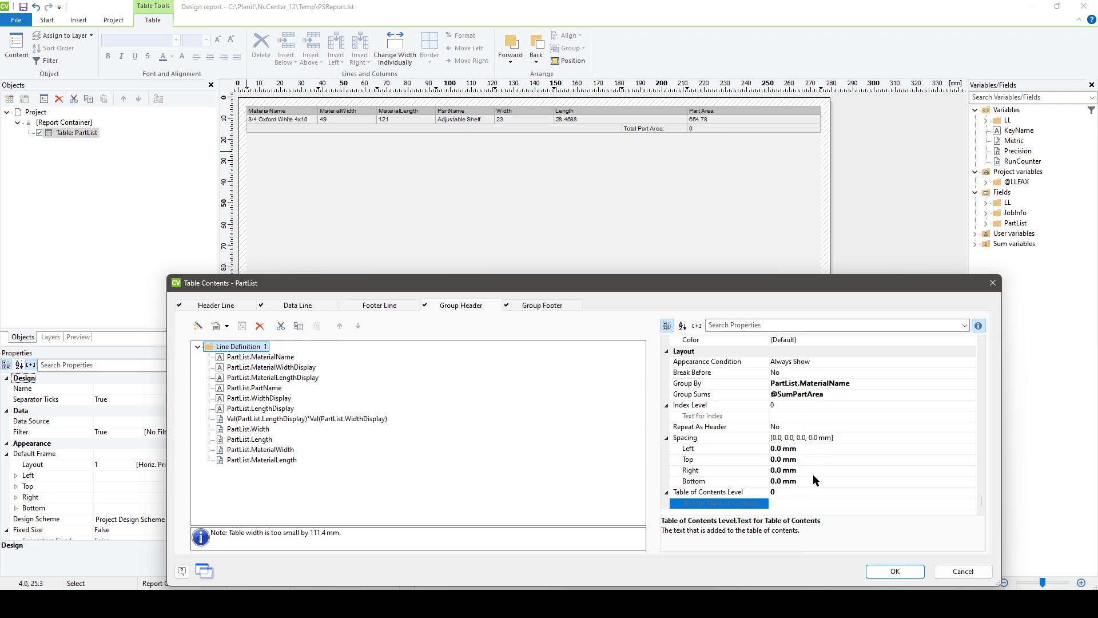
scroll(814, 475, up, 10)
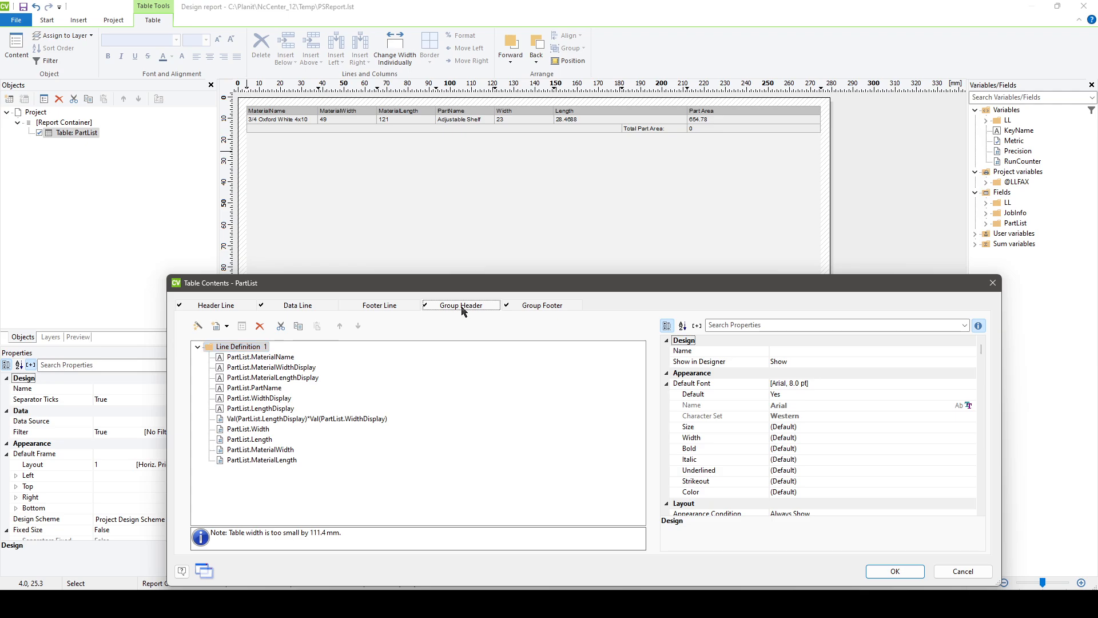
Set the data line's Show in Designer to Show and Appearance Condition to Always Show, then save and close the report design.
click(318, 307)
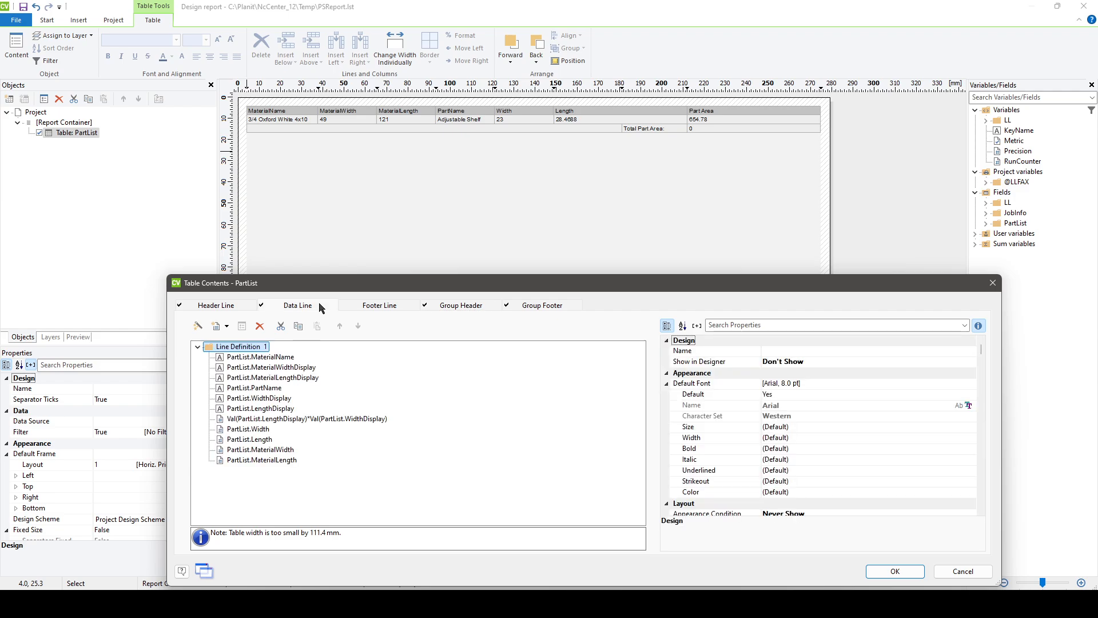
click(847, 364)
click(969, 362)
click(886, 380)
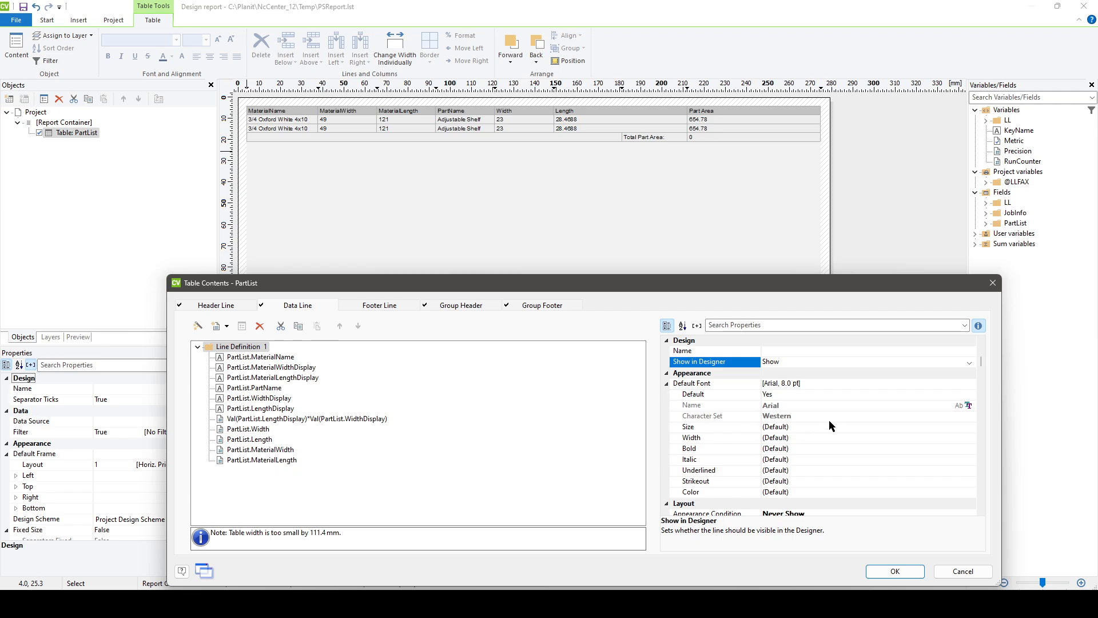
key(End)
click(812, 405)
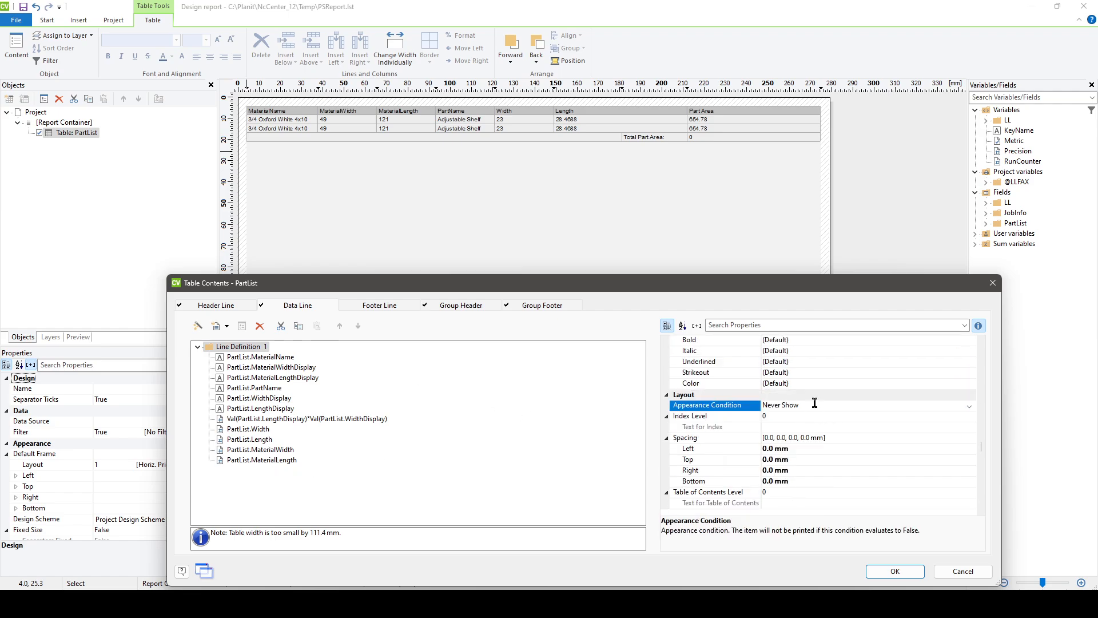
click(969, 406)
click(887, 417)
click(896, 571)
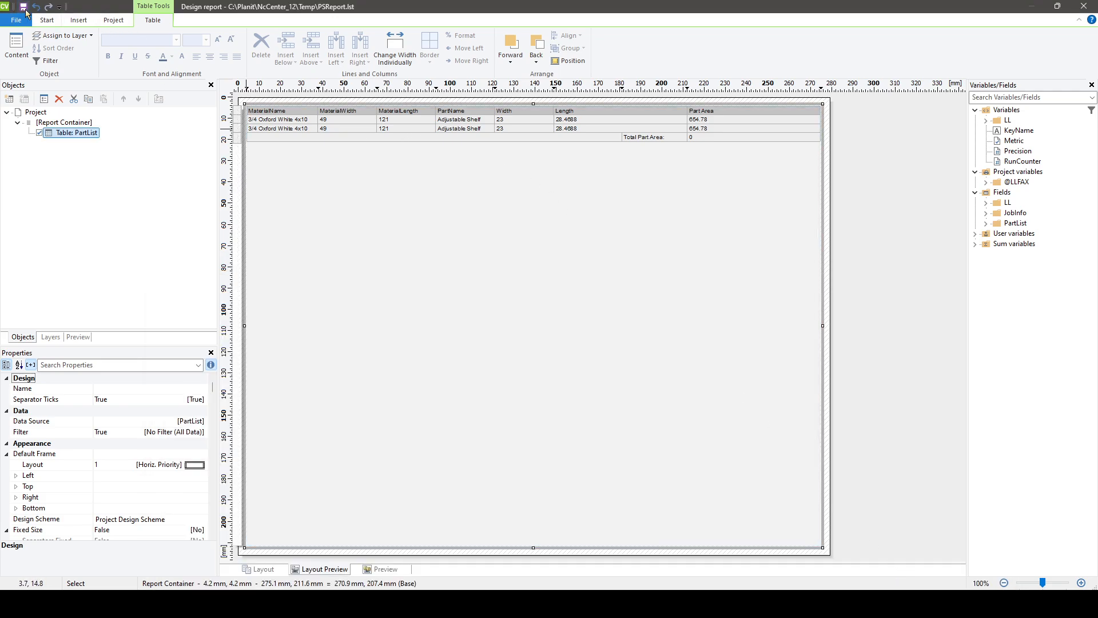
click(1084, 6)
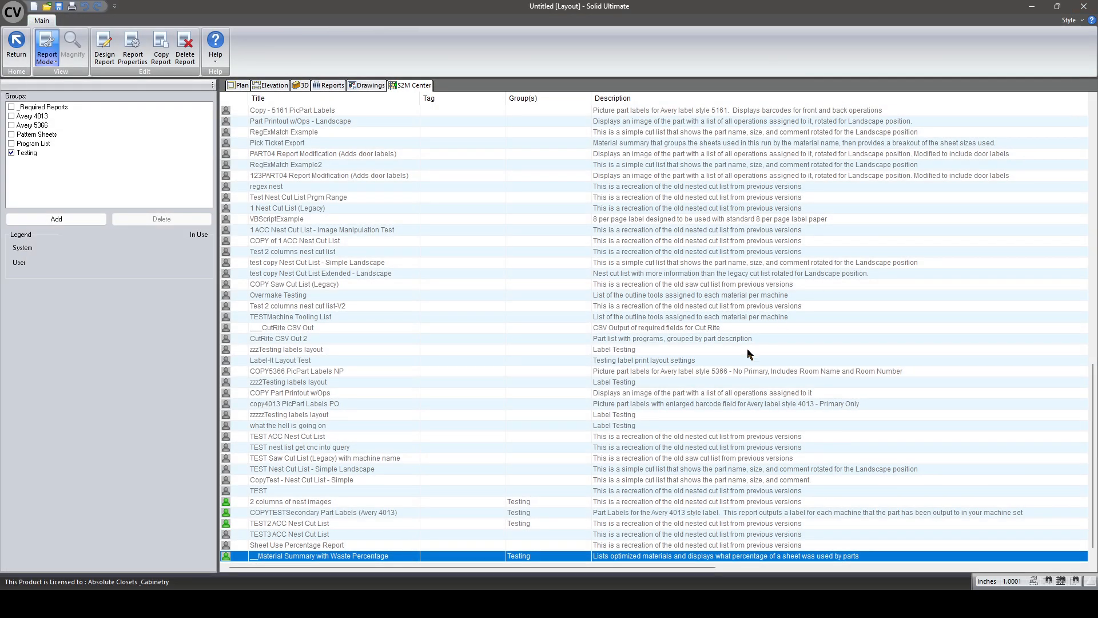
Regenerate the reports with the default batch number and show the Testing report group.
click(16, 46)
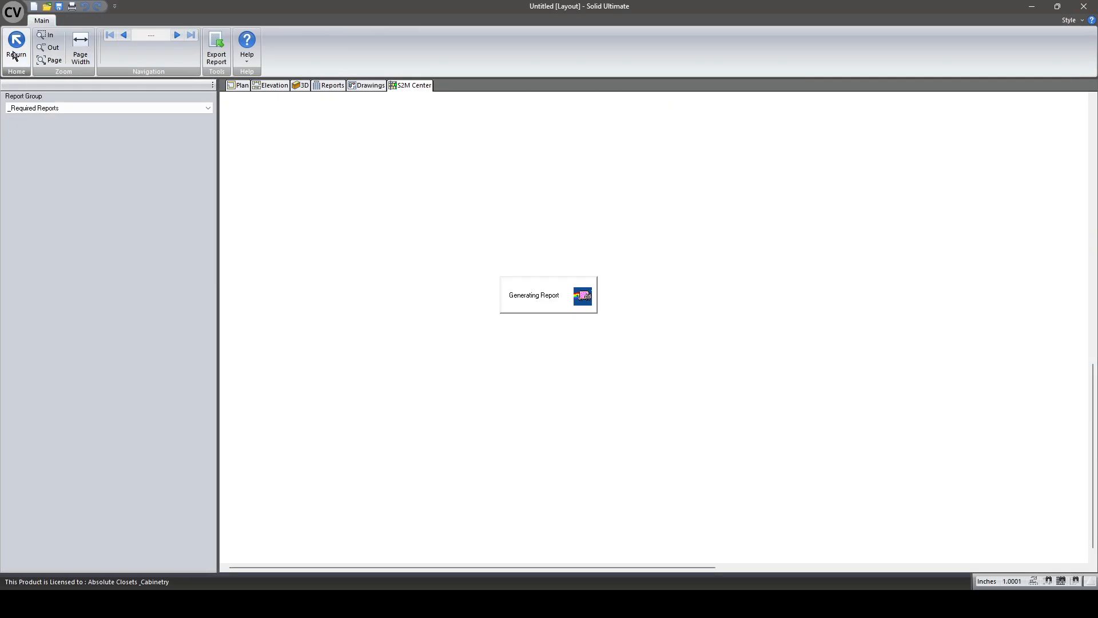
click(793, 331)
click(143, 107)
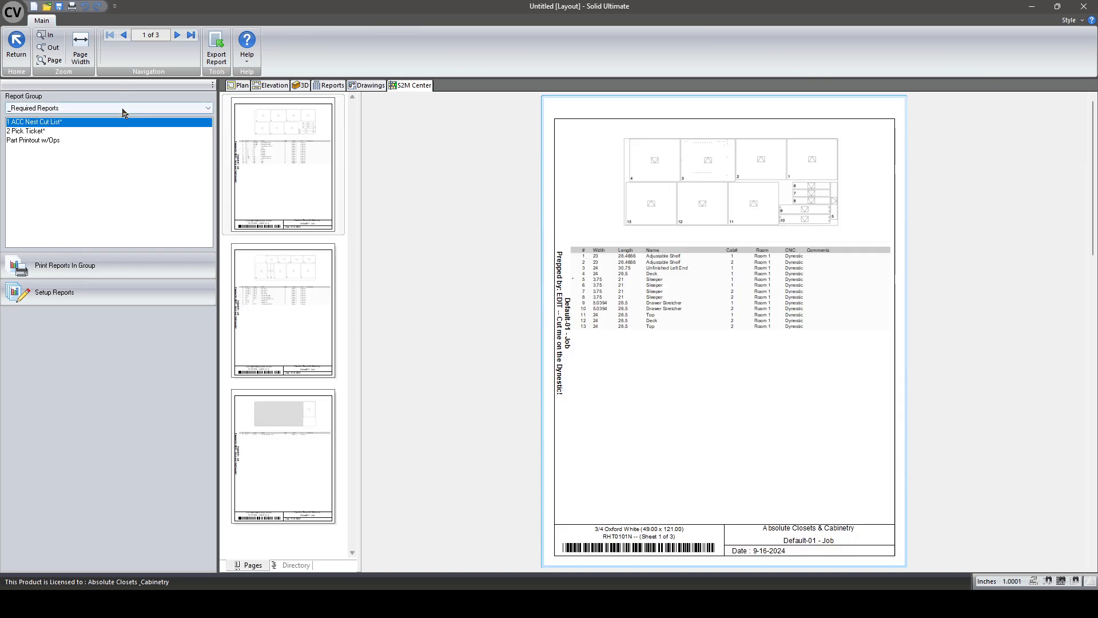
click(63, 156)
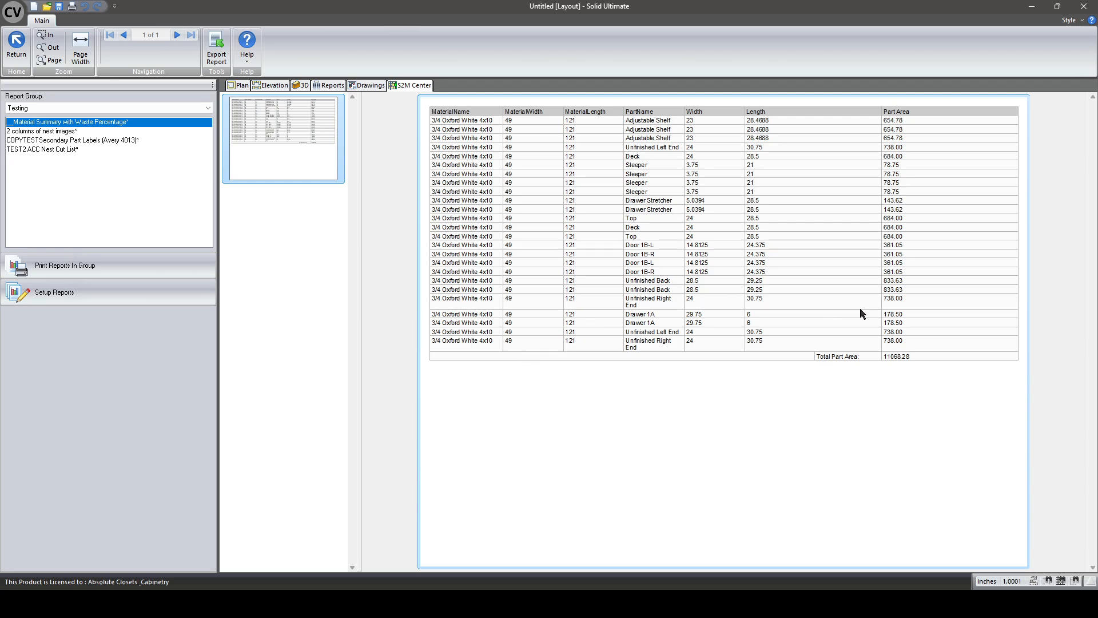
Reopen __Material Summary with Waste Percentage for design and examine the group header's line and MaterialName properties in the PartList table contents.
click(119, 291)
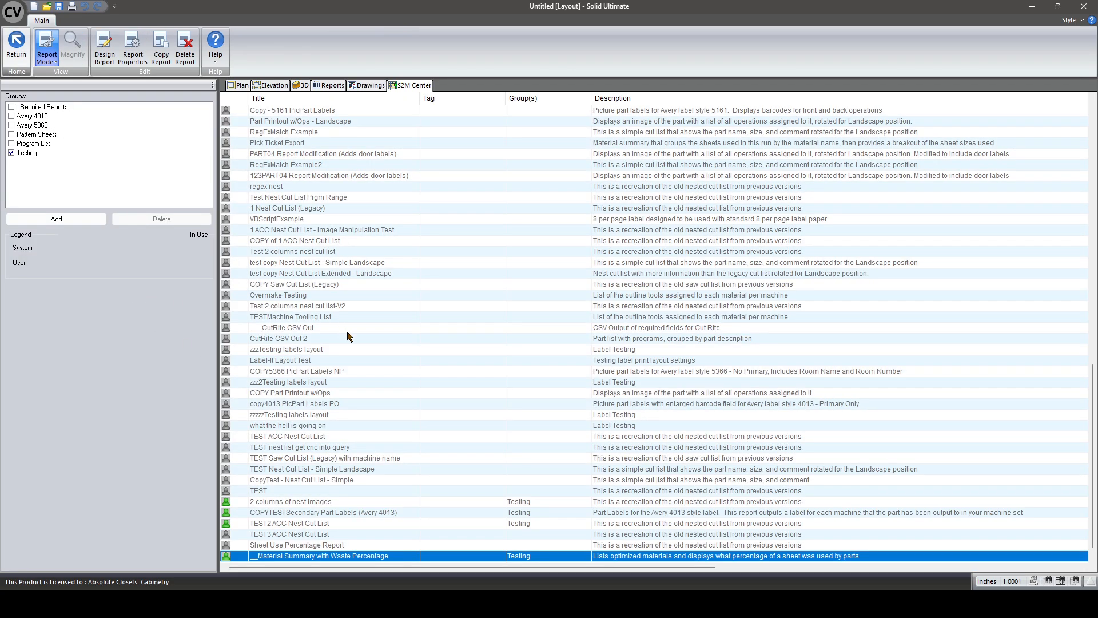
click(105, 51)
click(82, 135)
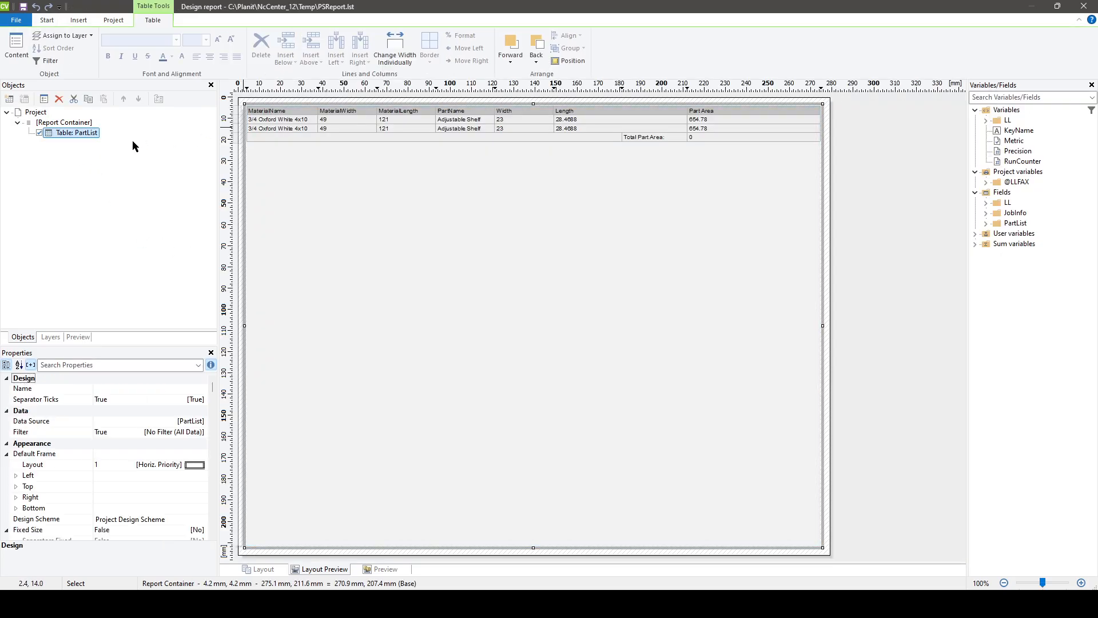
double_click(86, 135)
click(475, 307)
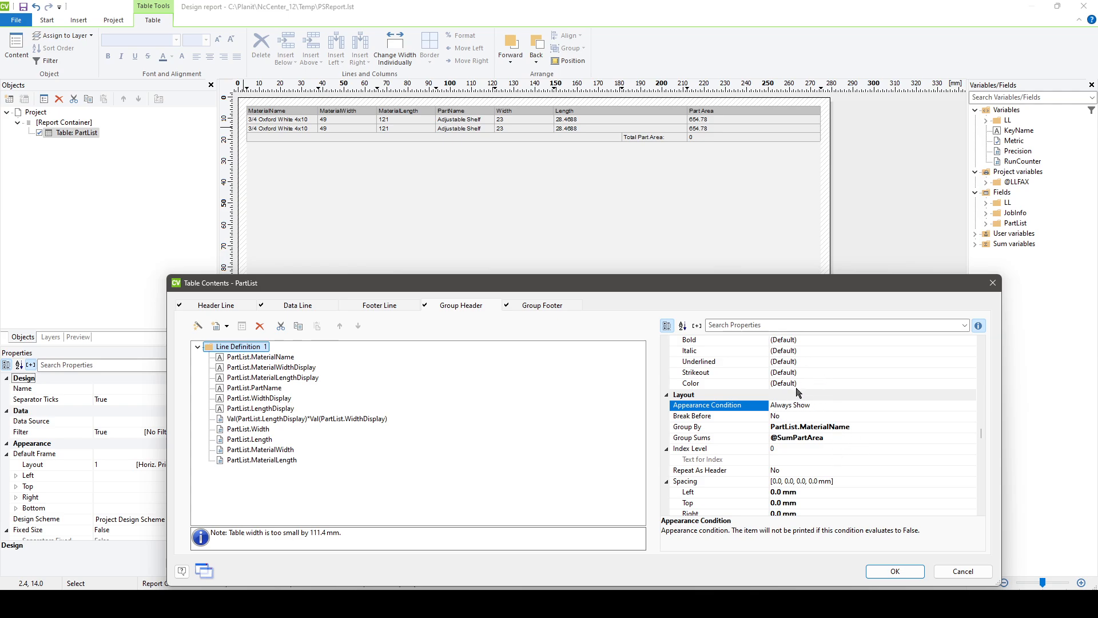
scroll(767, 414, down, 4)
scroll(774, 452, up, 10)
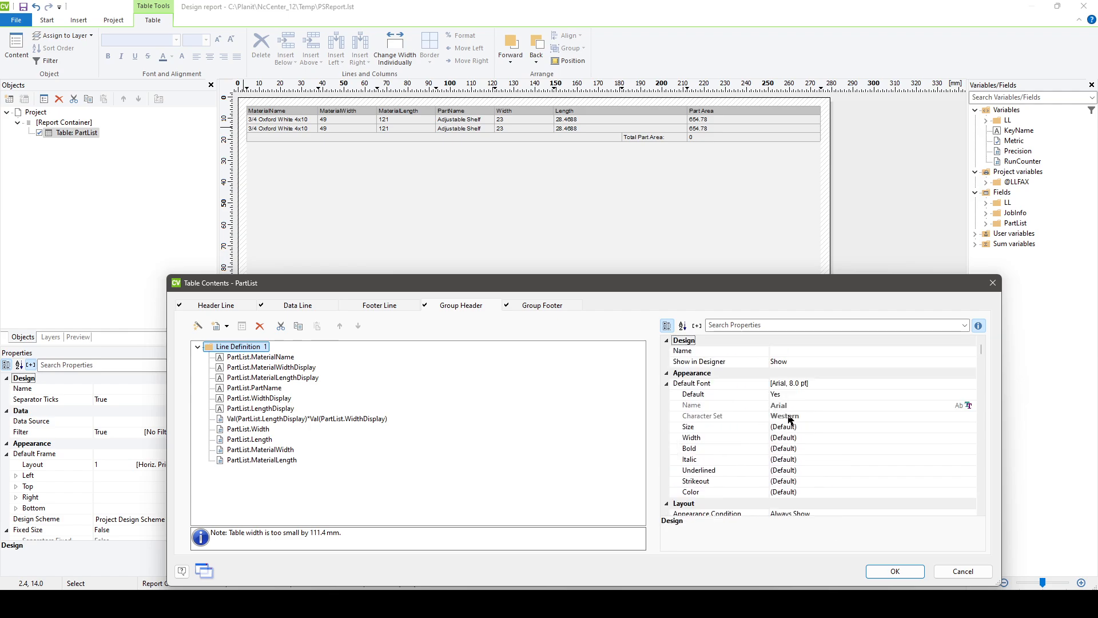
click(772, 375)
click(289, 358)
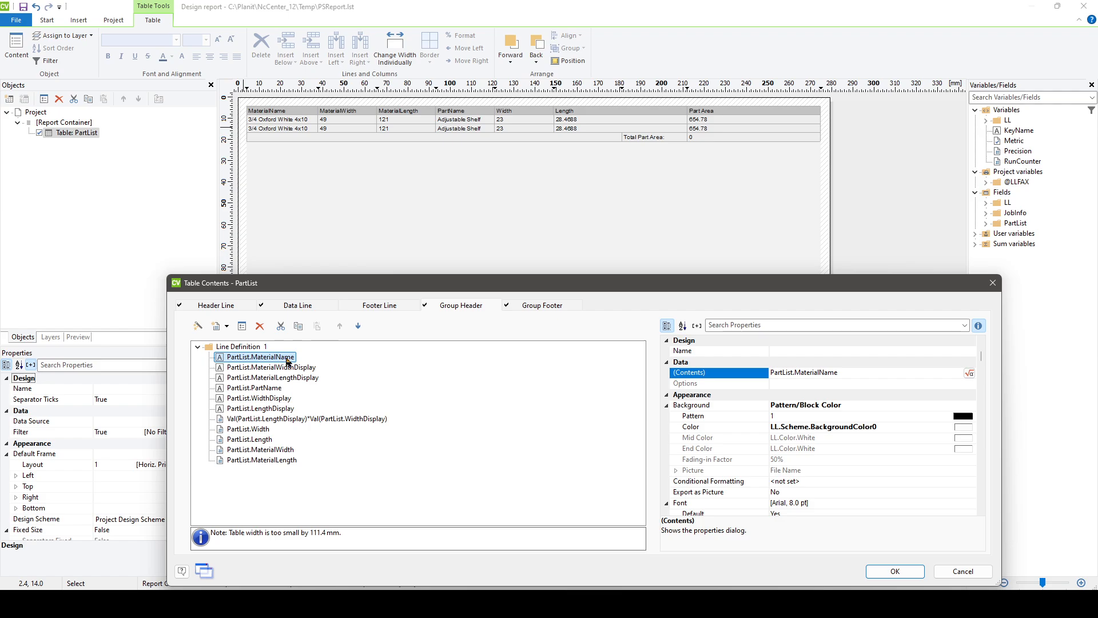
click(256, 348)
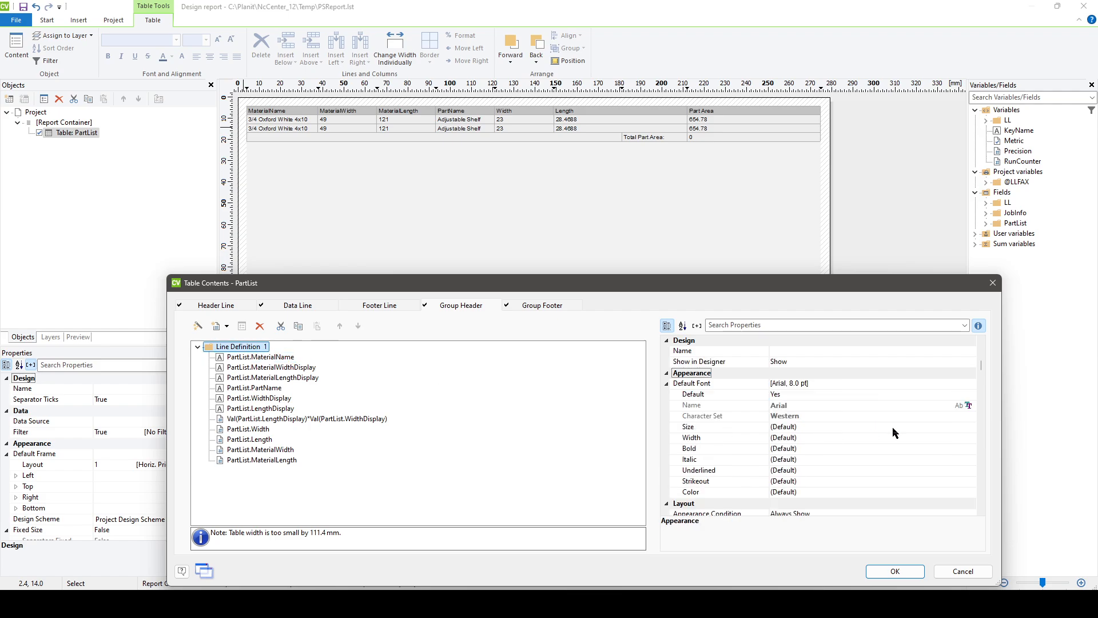
scroll(893, 428, down, 8)
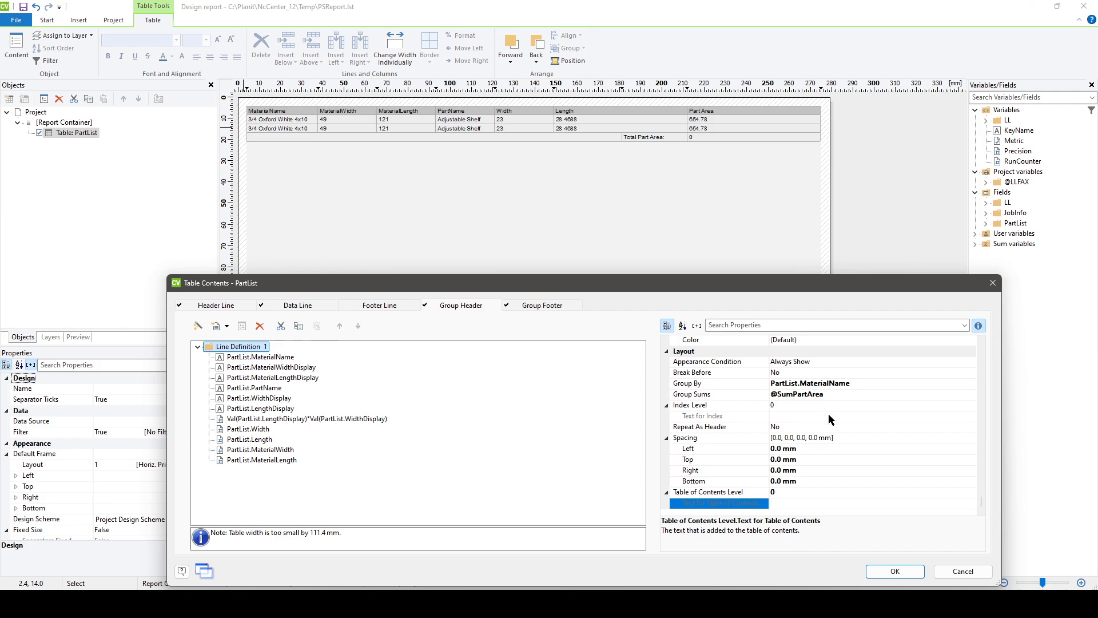
scroll(815, 454, up, 10)
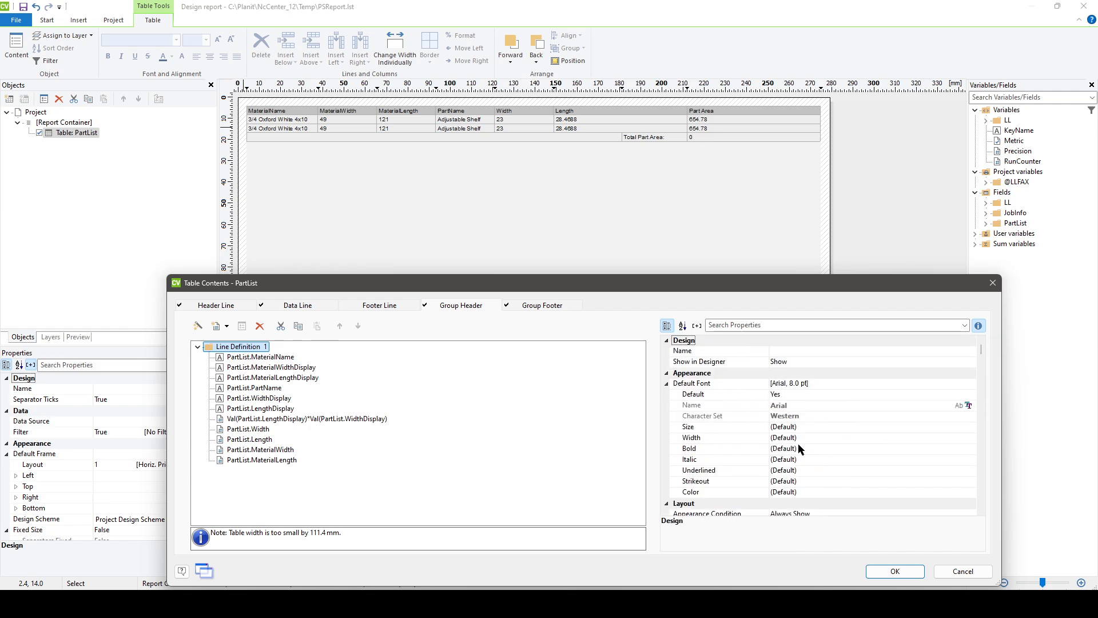
Compare the data line's properties and its MaterialName column with the group header's layout properties, then close the table contents.
click(310, 307)
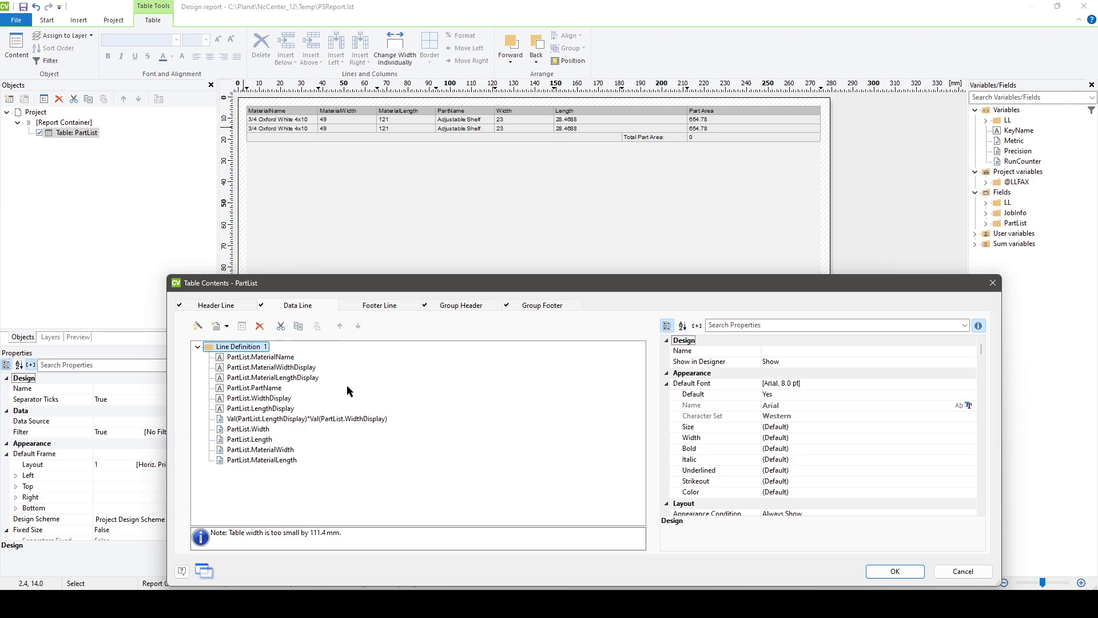
click(788, 416)
scroll(813, 403, down, 3)
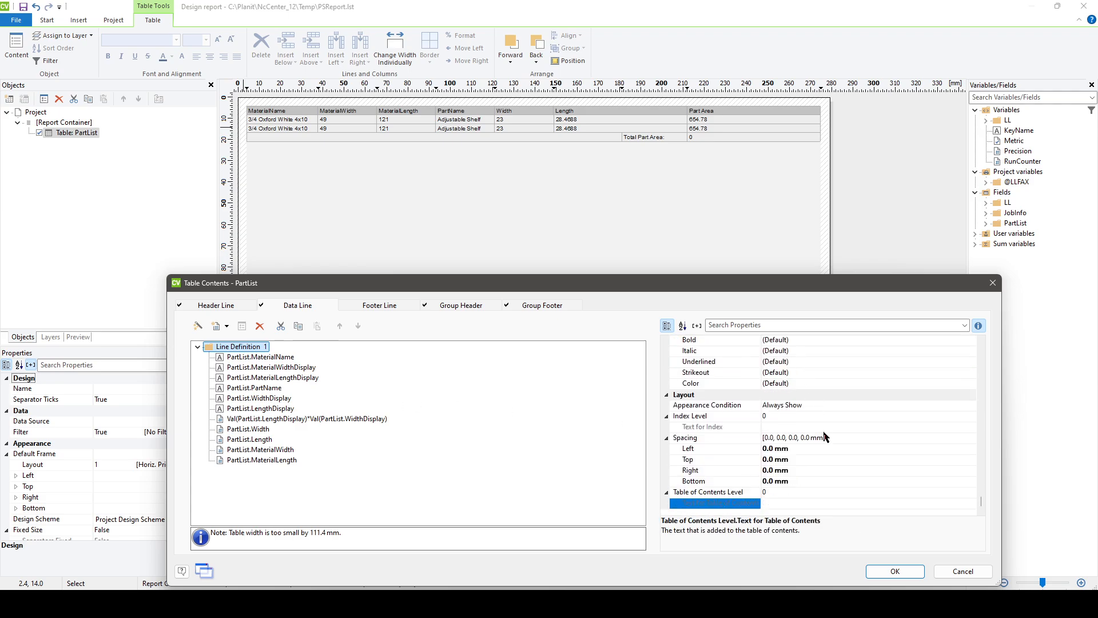
scroll(831, 452, up, 5)
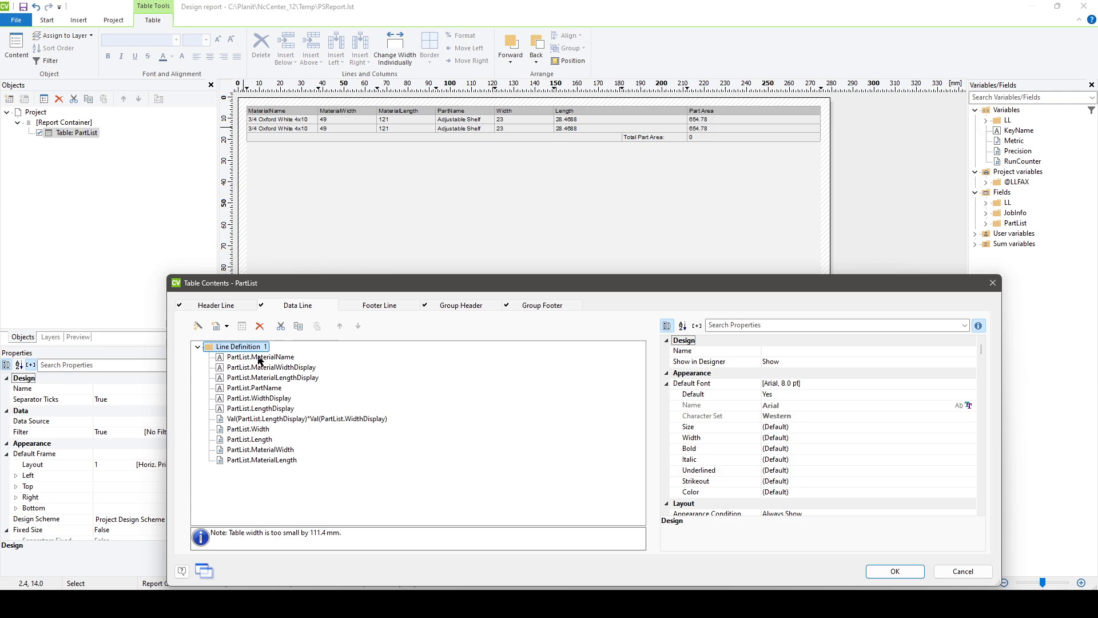
click(286, 358)
scroll(798, 455, down, 10)
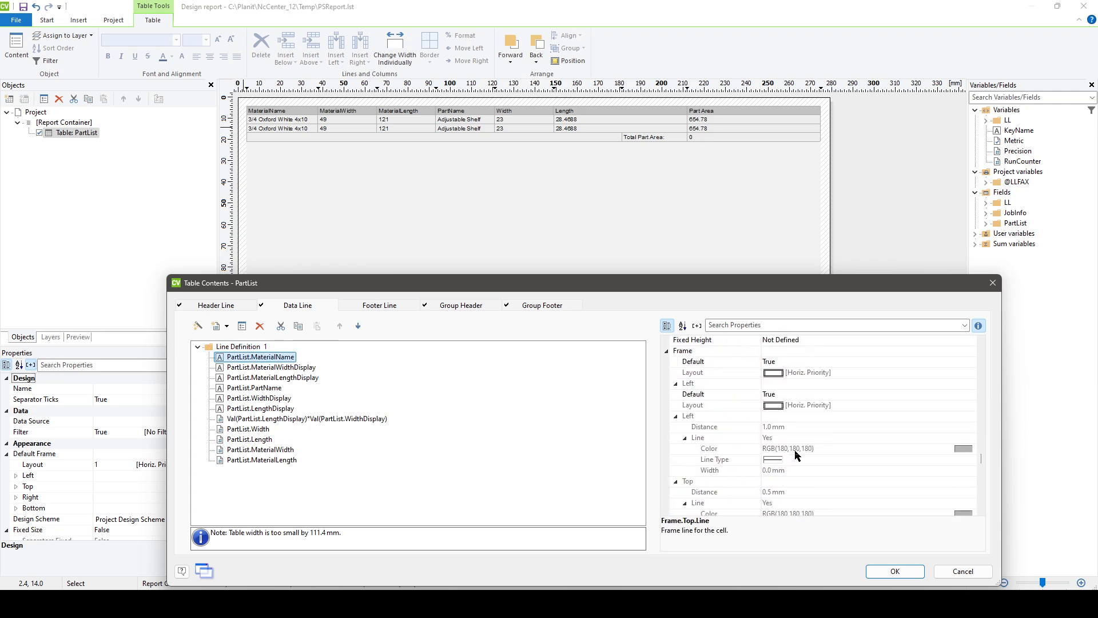
key(Home)
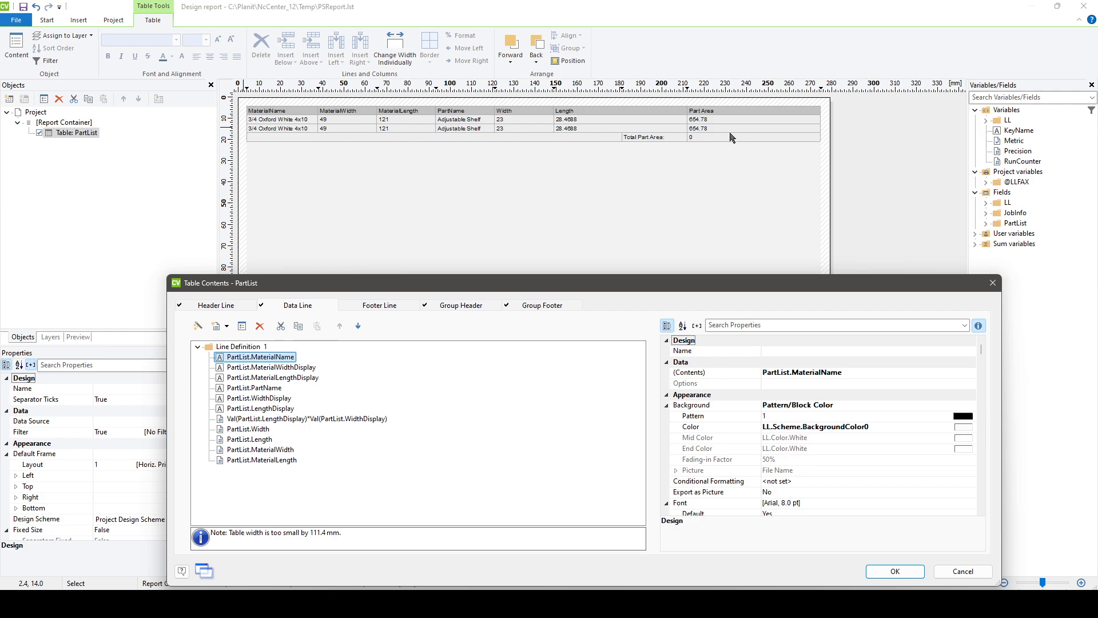
click(480, 308)
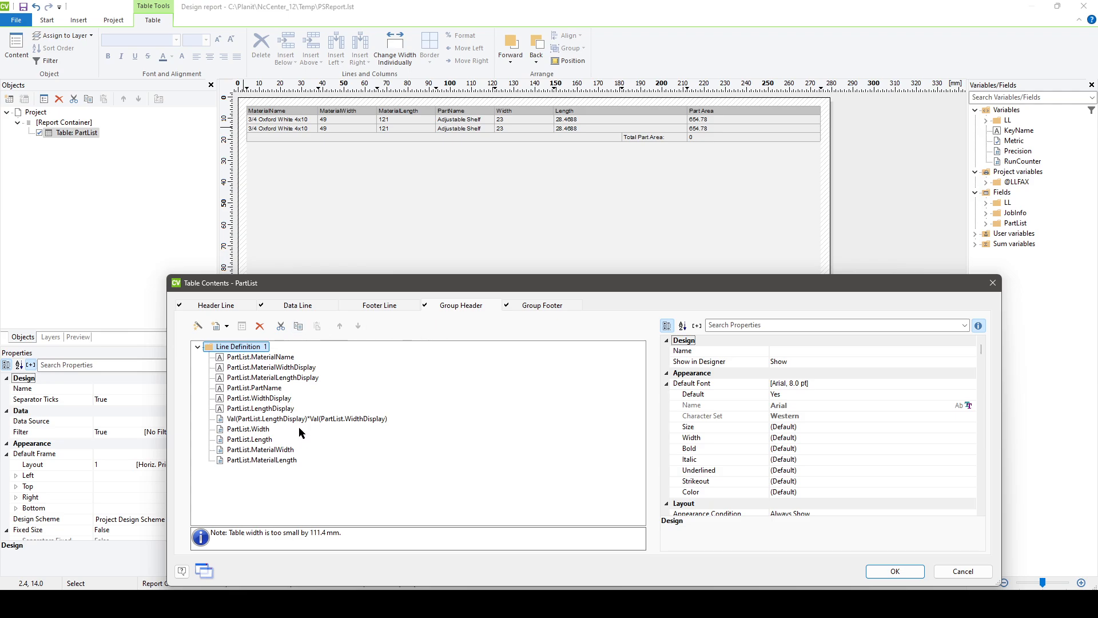
scroll(815, 411, down, 10)
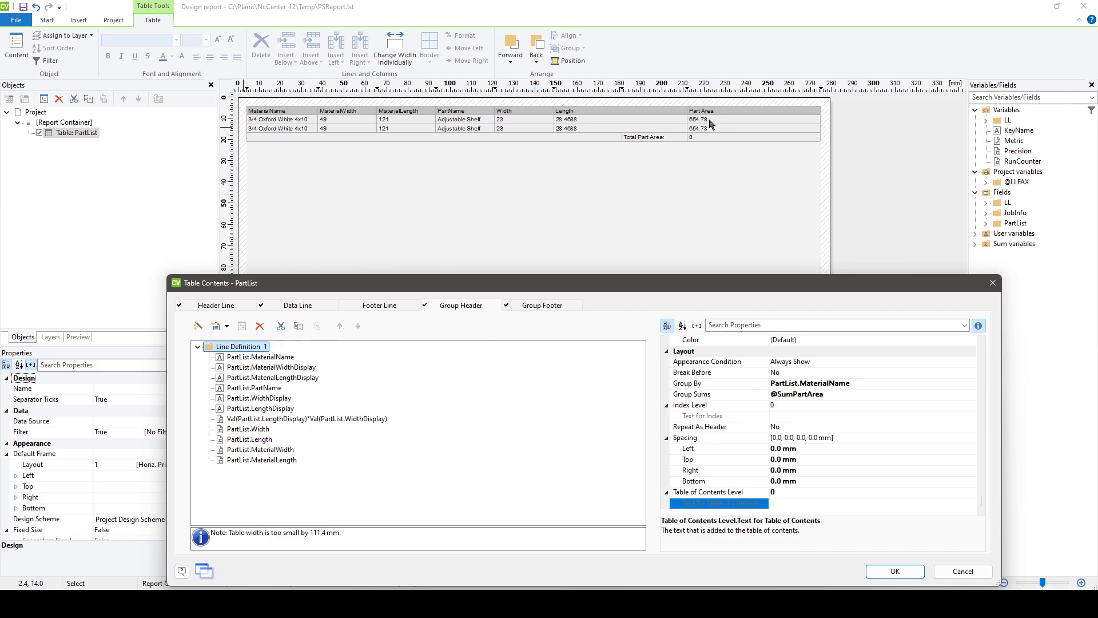
click(921, 571)
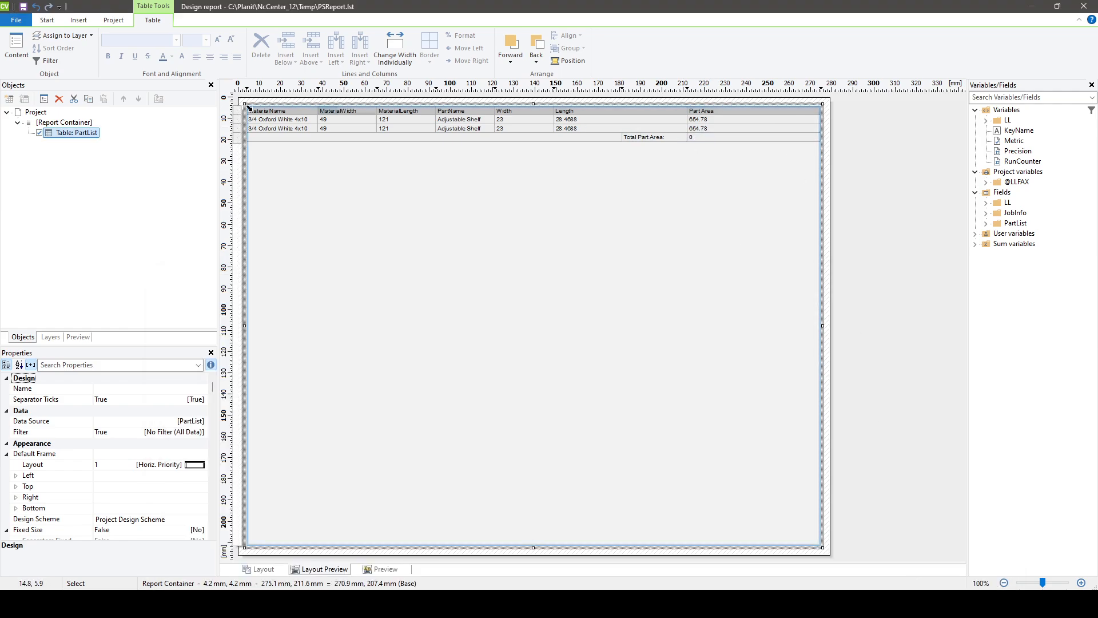
Copy the header line's Line Definition 1 in the PartList table contents.
double_click(78, 133)
click(461, 306)
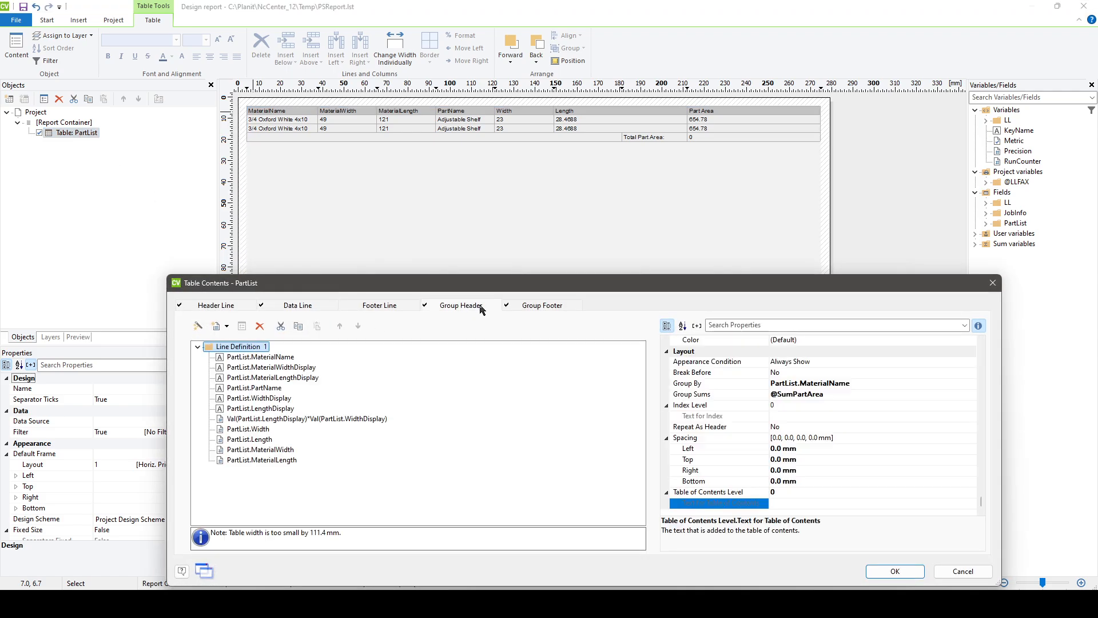
click(287, 361)
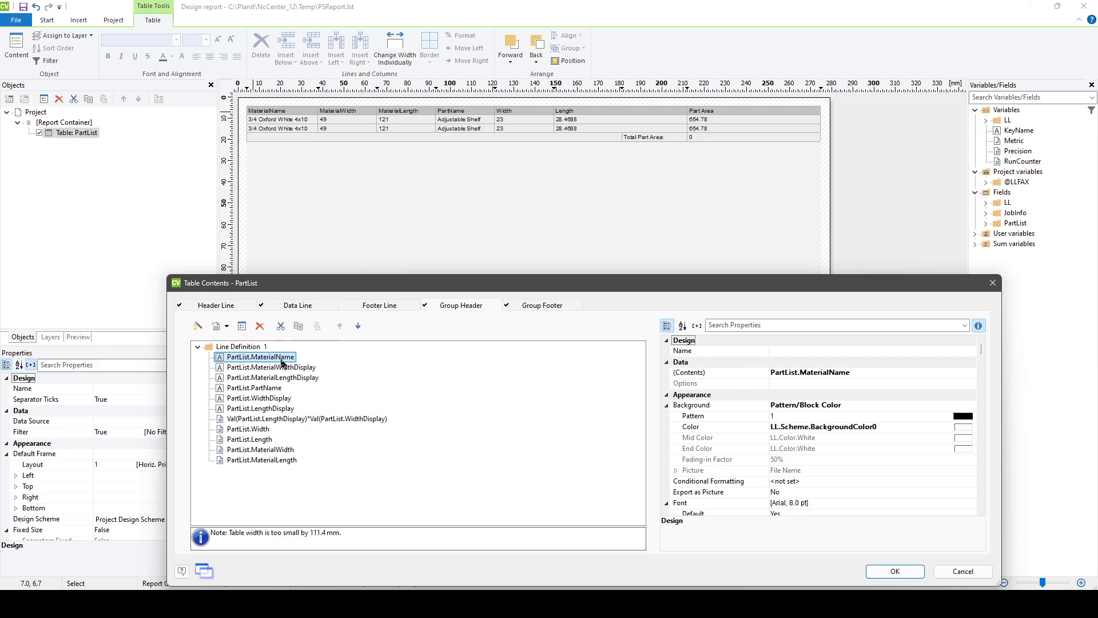
click(240, 307)
right_click(247, 347)
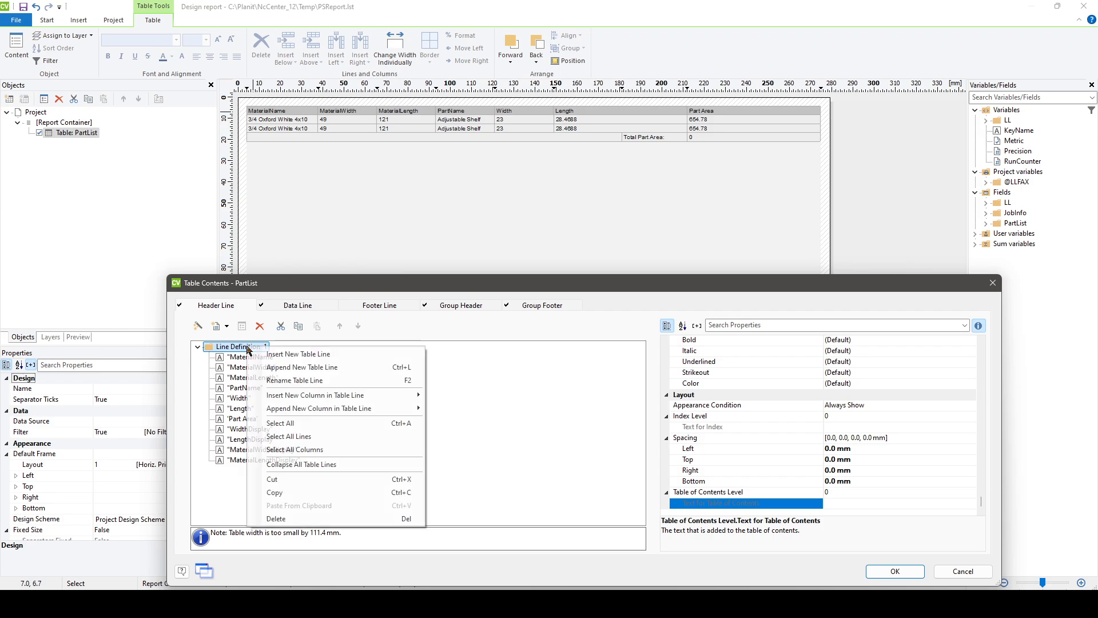
click(284, 494)
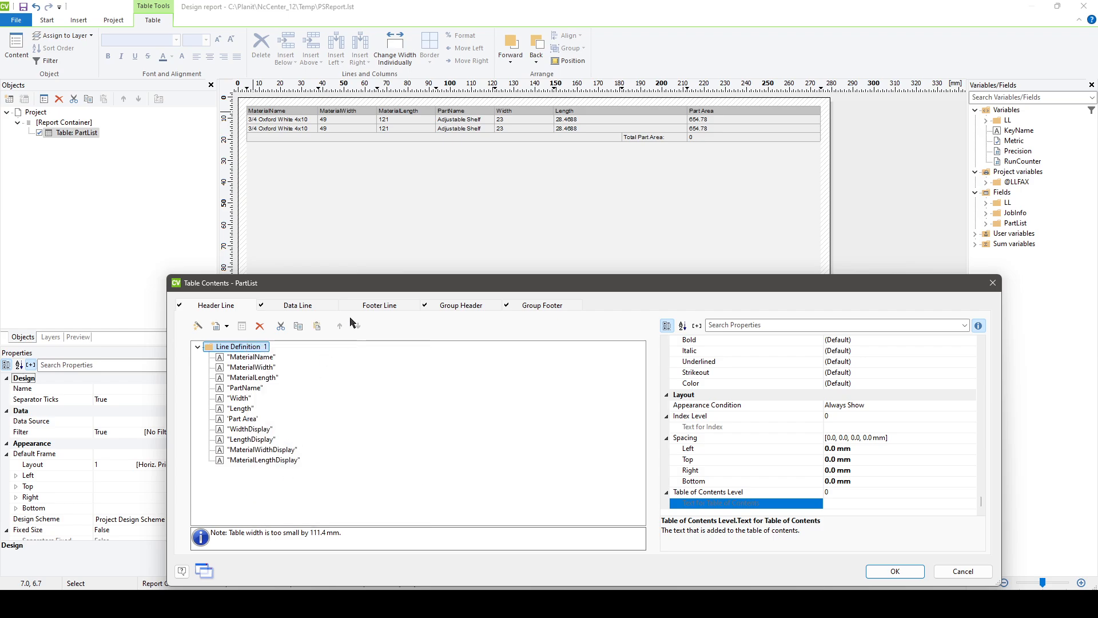
Replace the group header's line definition with the copied header line.
click(475, 307)
click(250, 349)
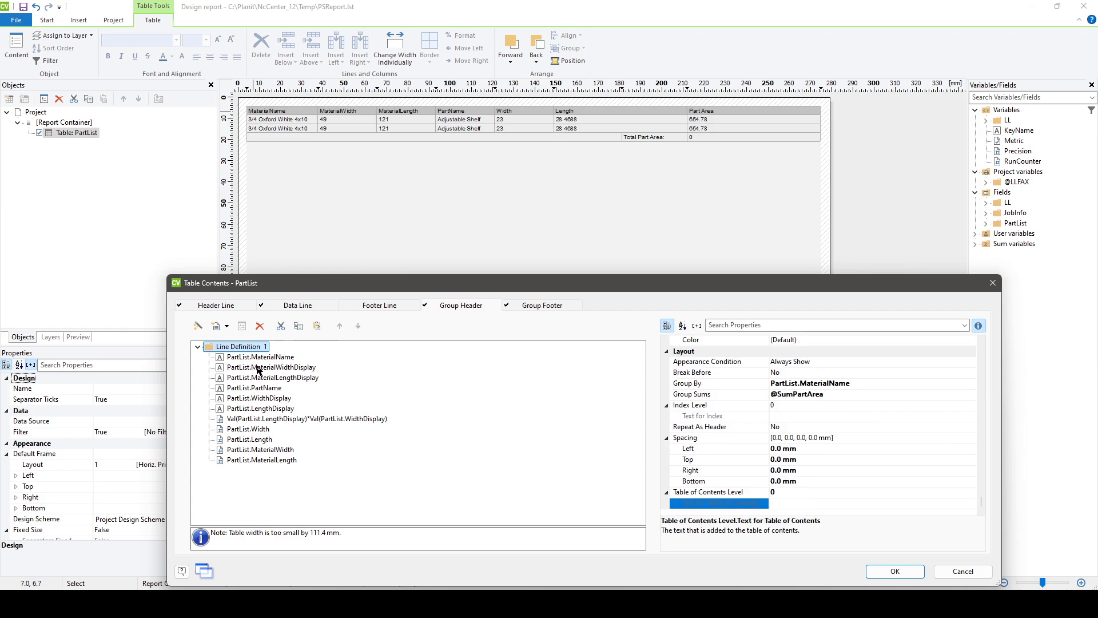
key(Delete)
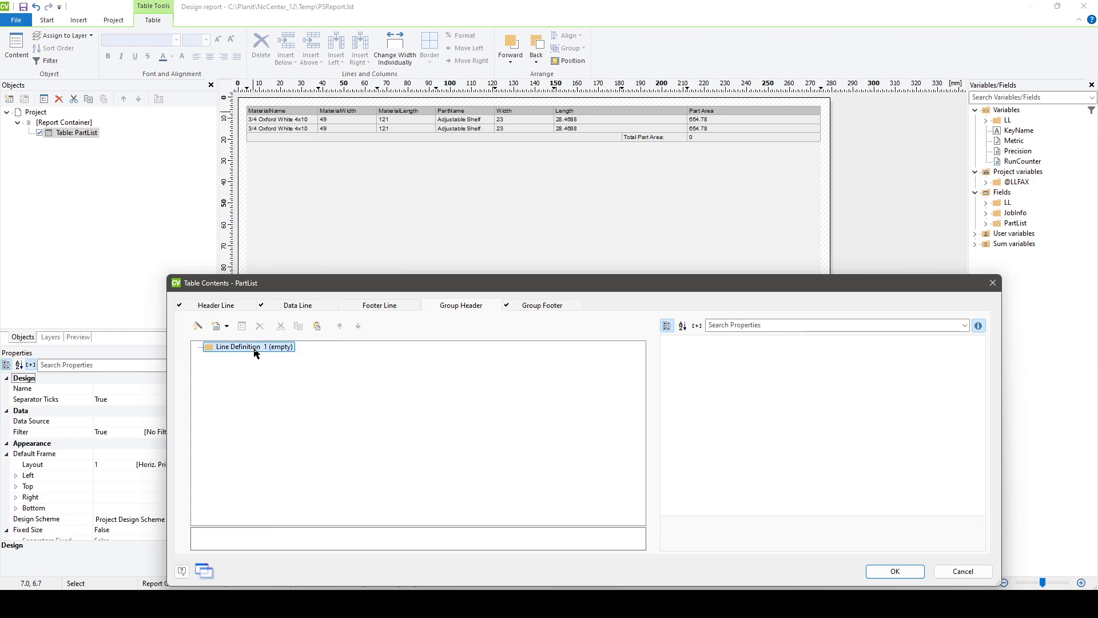
right_click(256, 349)
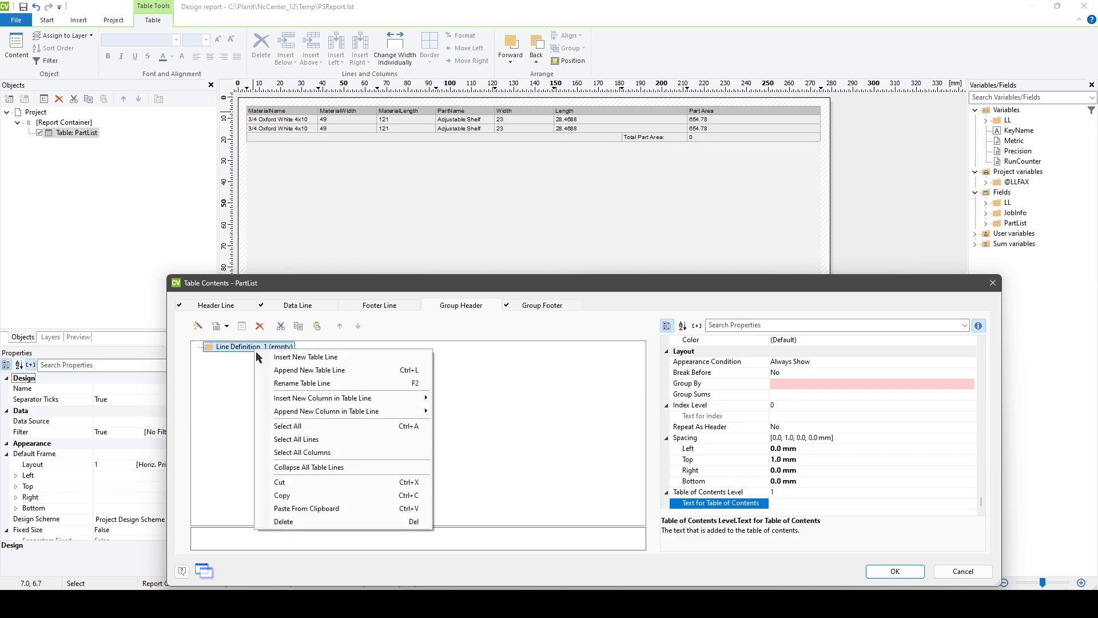
click(296, 509)
Copy the group footer's Group By expression, PartList.MaterialName, into the group header's Group By property.
click(542, 305)
click(864, 393)
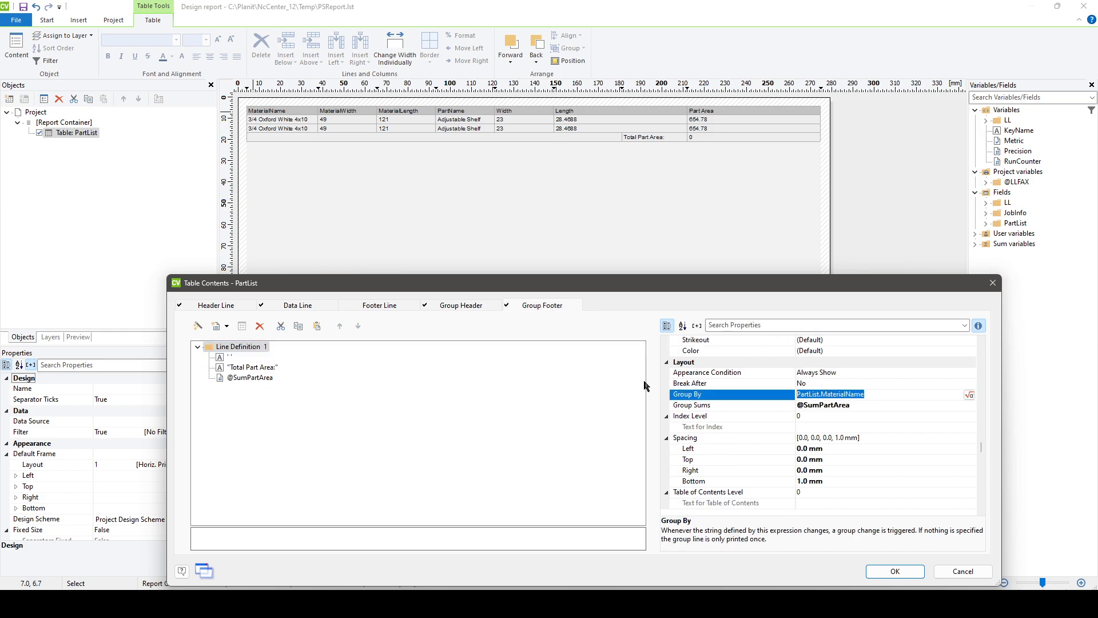
click(438, 305)
click(841, 394)
key(ctrl+v)
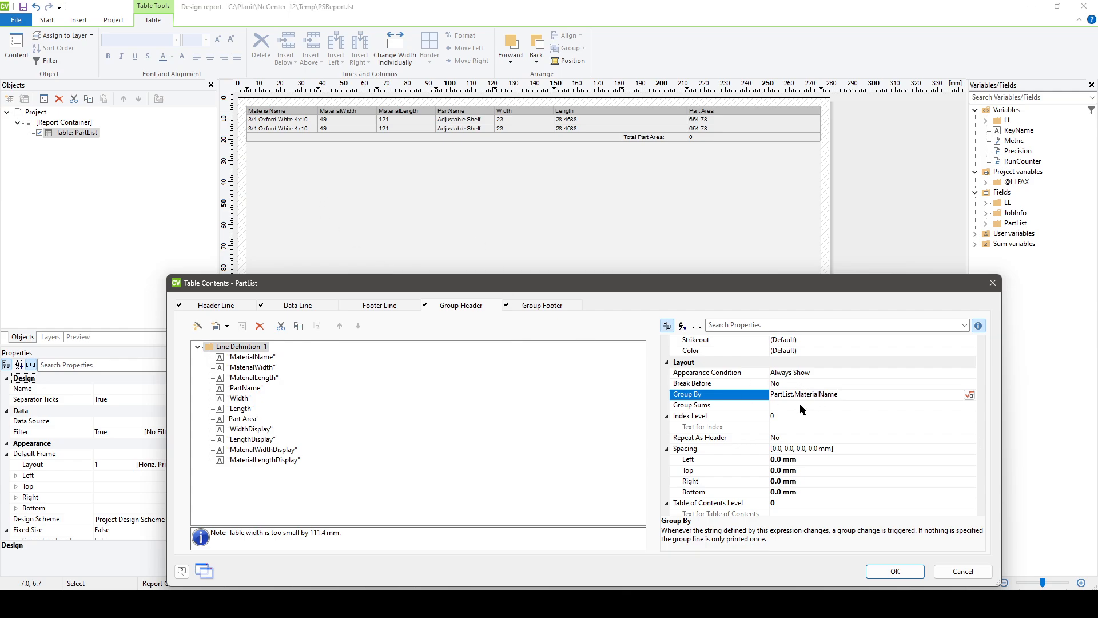
click(799, 409)
click(969, 406)
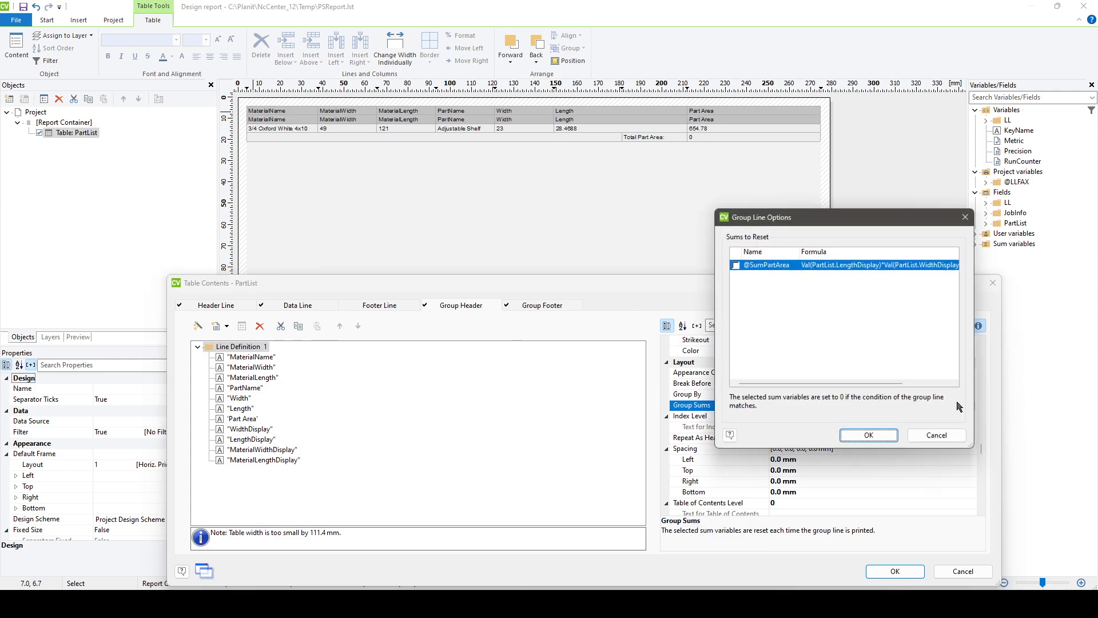
click(736, 265)
click(869, 436)
Delete the header line's definition from the PartList table, then save and close the report design.
click(220, 305)
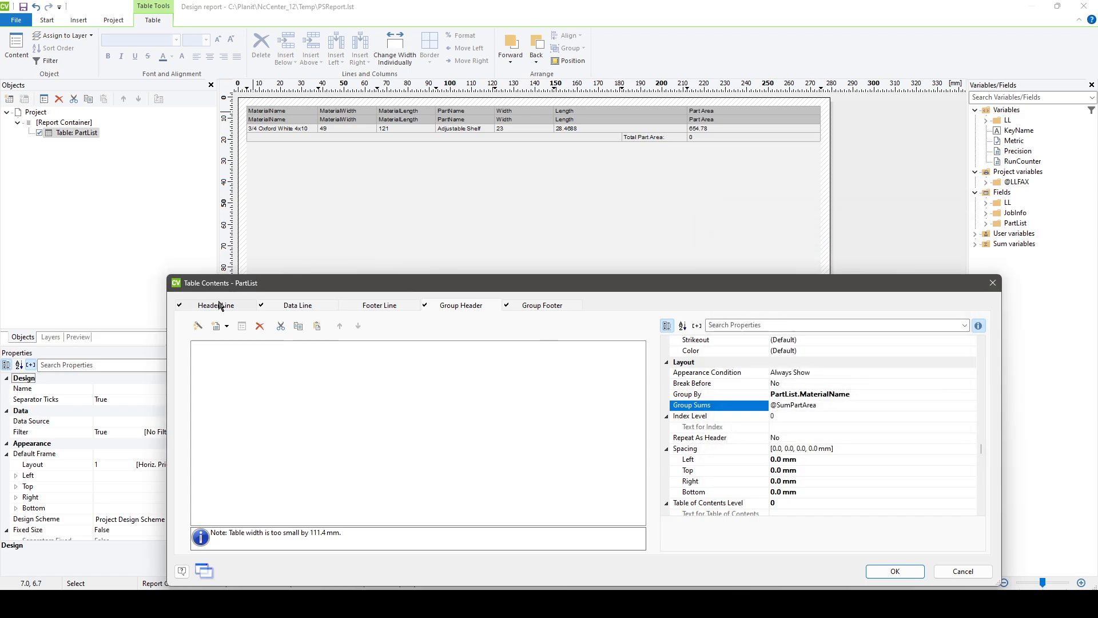
click(260, 325)
click(895, 572)
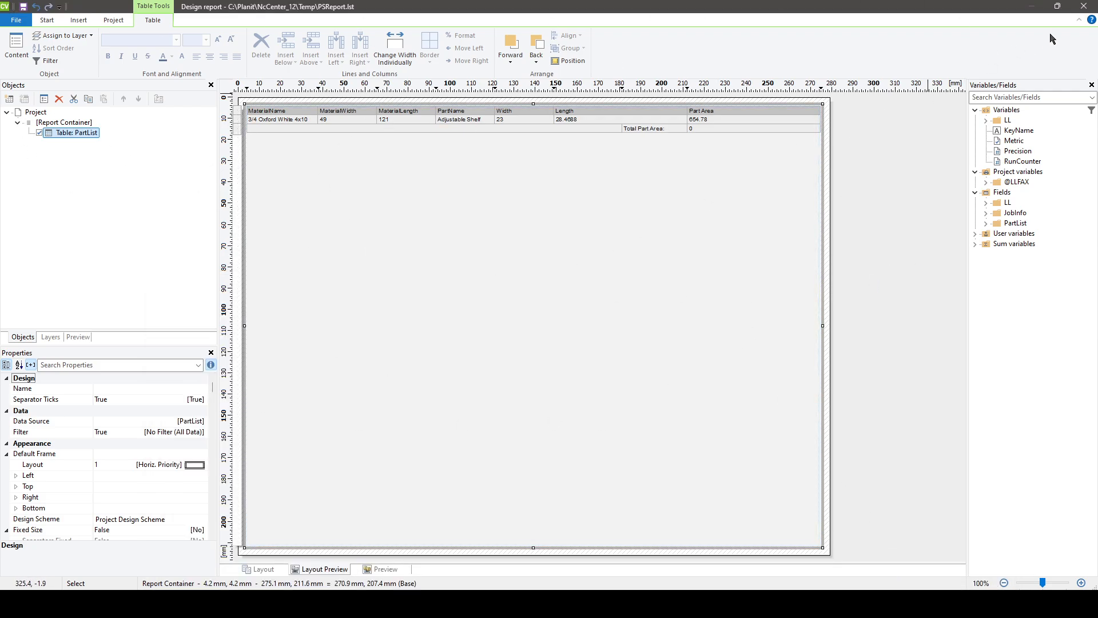
click(1084, 6)
click(525, 300)
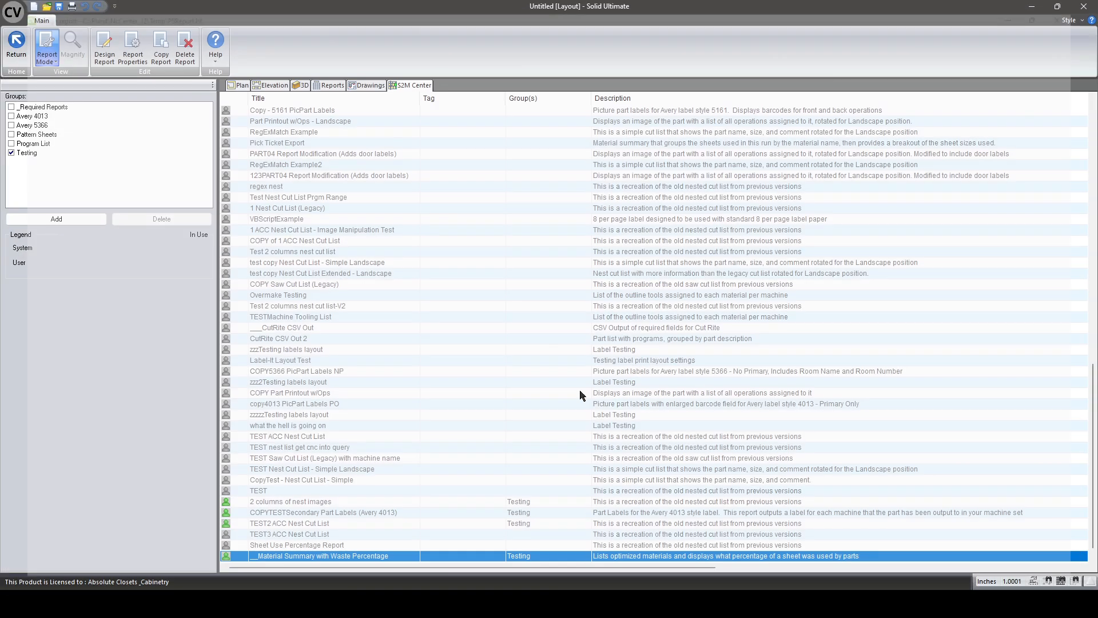
Regenerate the reports with batch number 1, review the Testing group's material summary, and return to the cut patterns.
click(16, 45)
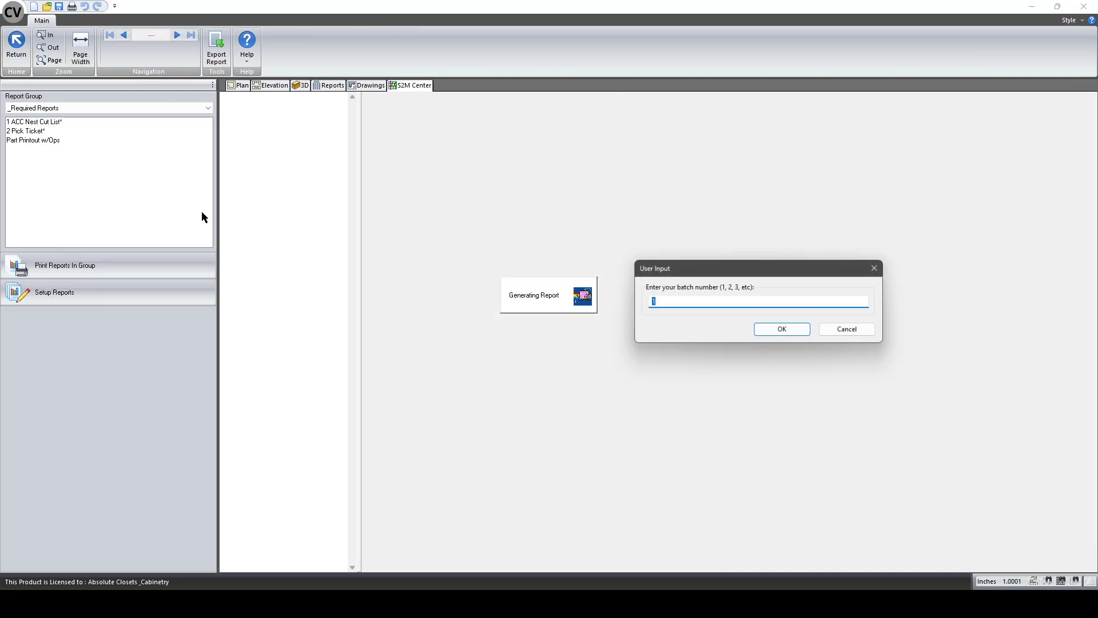
click(775, 337)
click(93, 109)
click(38, 161)
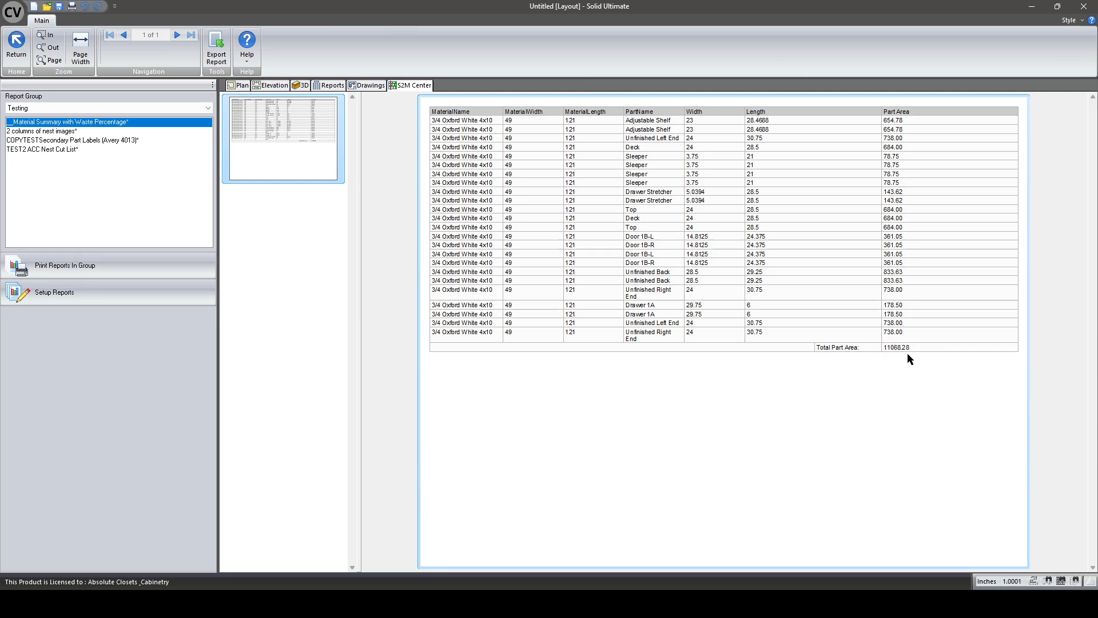
click(18, 54)
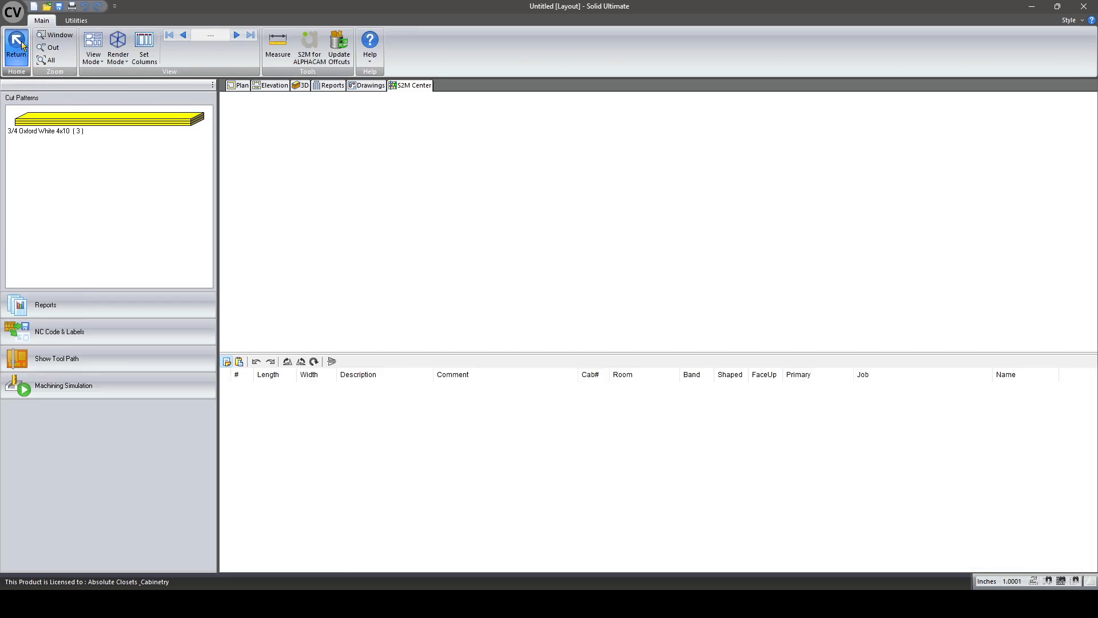
Return to the elevation layout, duplicate Room 1, and make Room 1 (Copy 1) the current room.
click(618, 320)
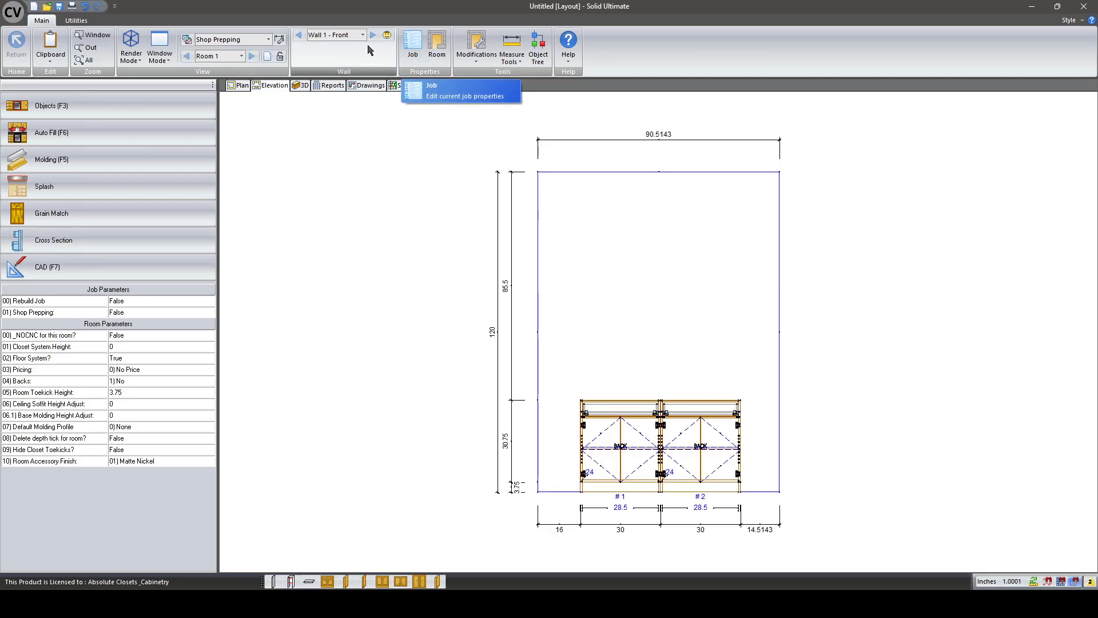
click(476, 58)
click(505, 107)
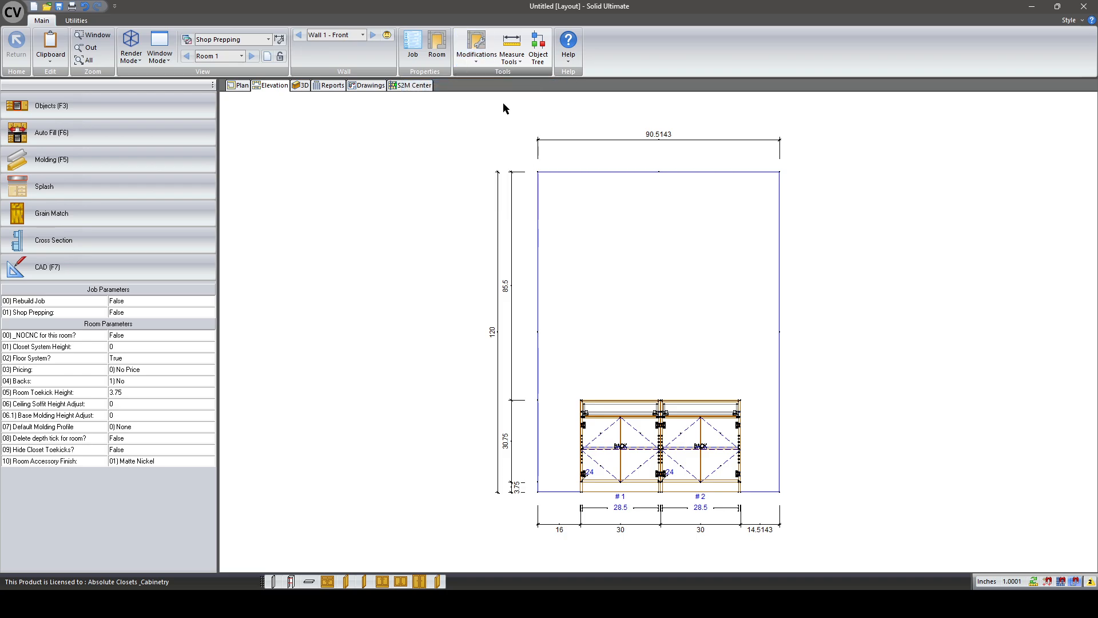
click(231, 56)
click(228, 84)
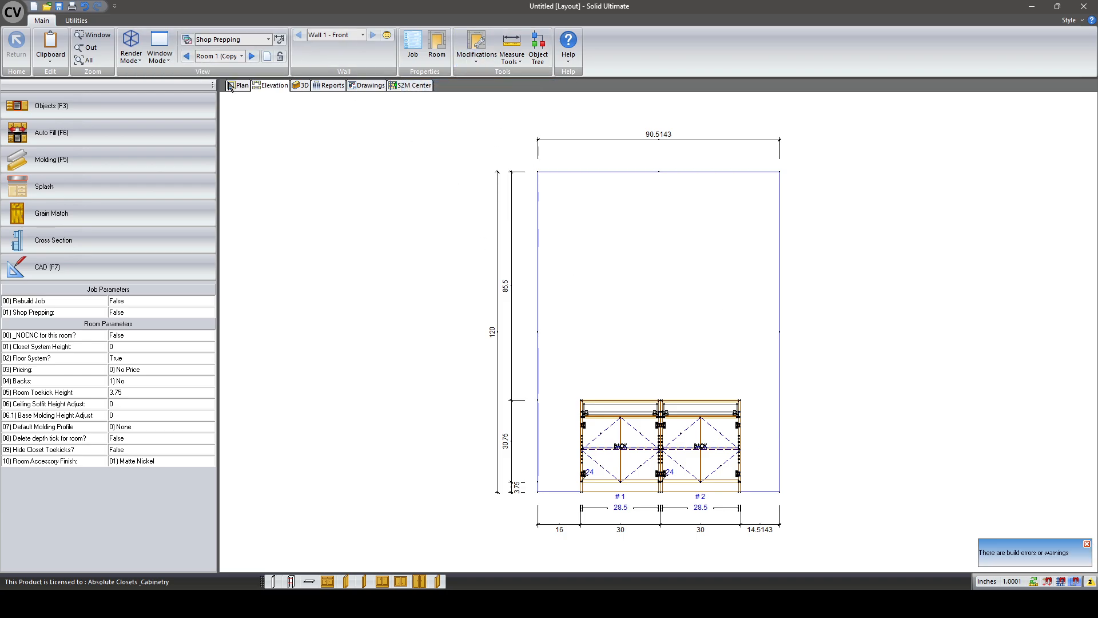
Set the copied room's upper and base cabinet material schedules, both Standard and Exposed Interior, to SPLAM Storm Grey (S).
click(445, 44)
click(415, 233)
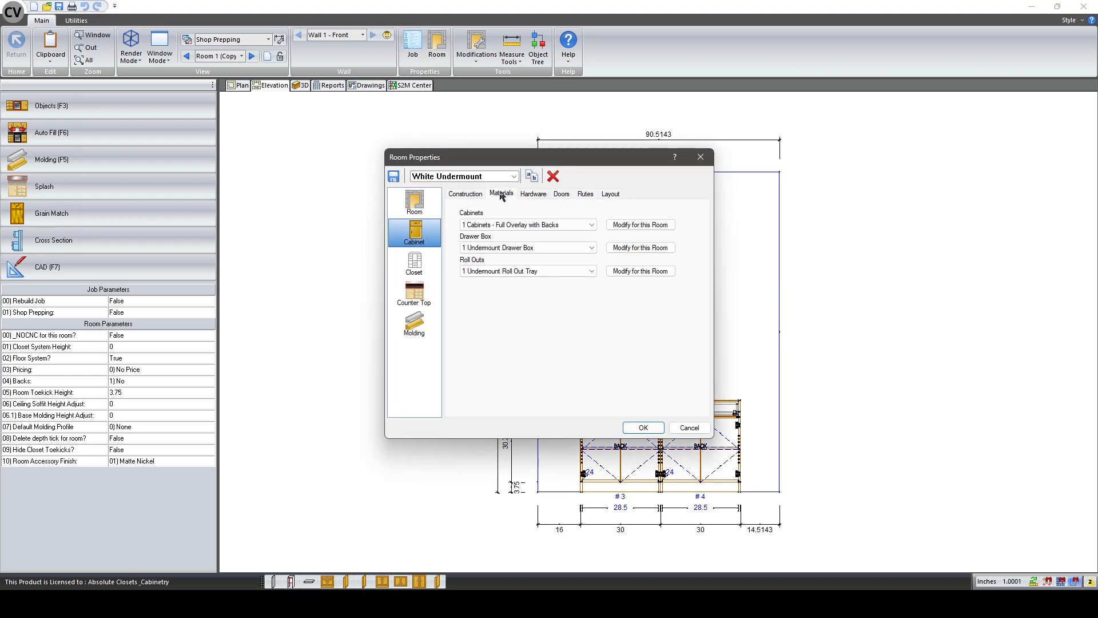
click(501, 195)
click(558, 230)
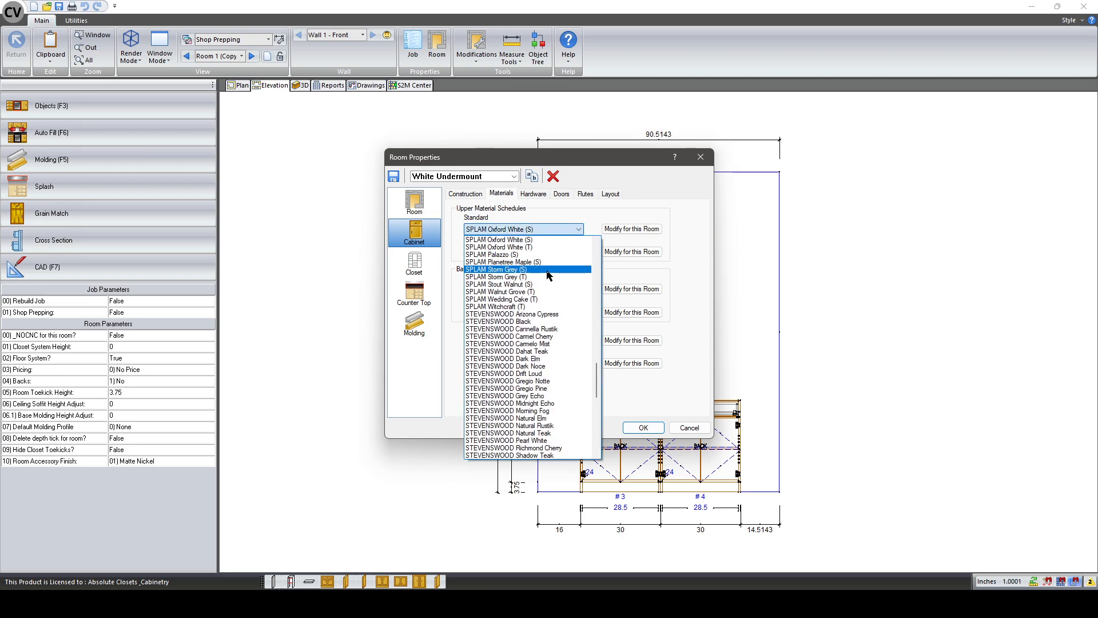
click(546, 269)
click(543, 253)
click(538, 293)
click(537, 291)
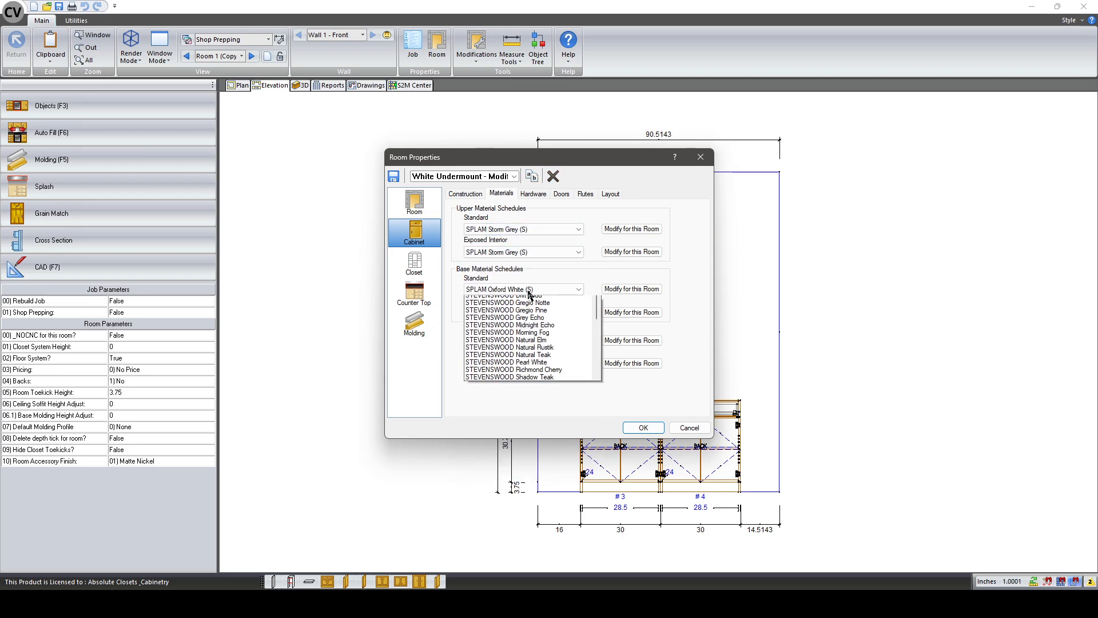
click(532, 320)
click(532, 320)
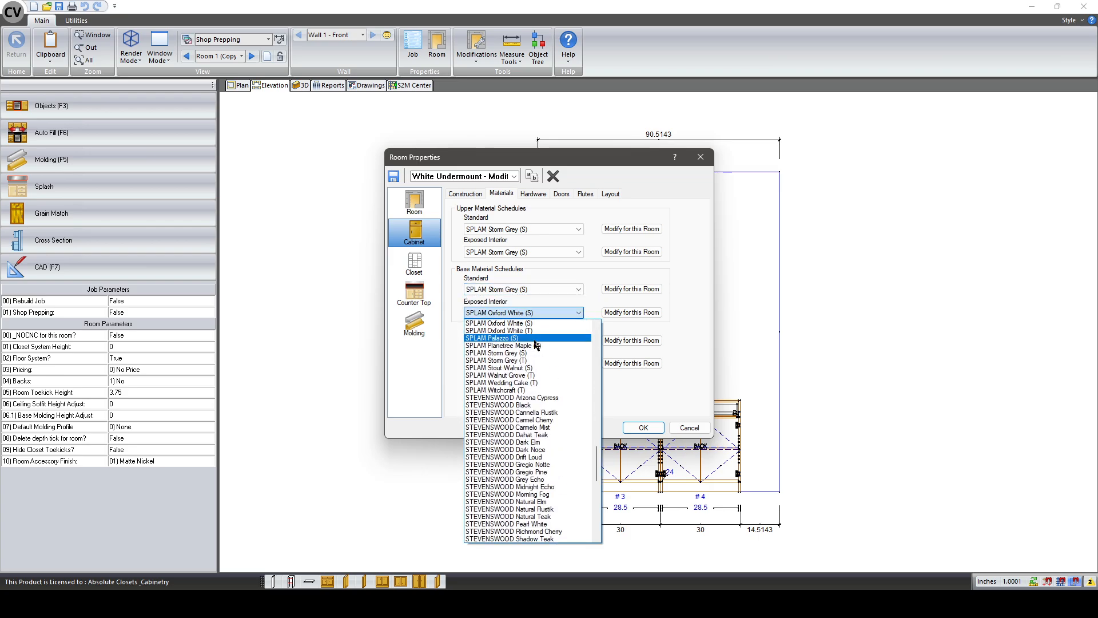
click(537, 352)
Set the material for all cabinet doors in the copied room to SPLAM Storm Grey (S) Mel 1mm and apply the room properties.
click(561, 195)
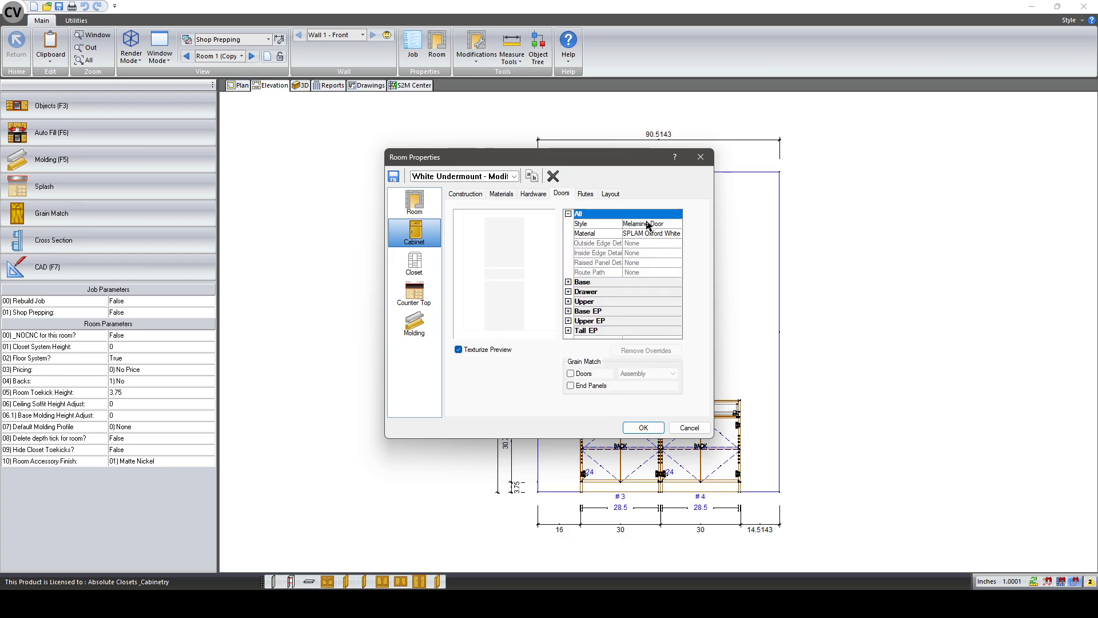
click(663, 234)
click(679, 234)
scroll(539, 339, down, 3)
click(532, 321)
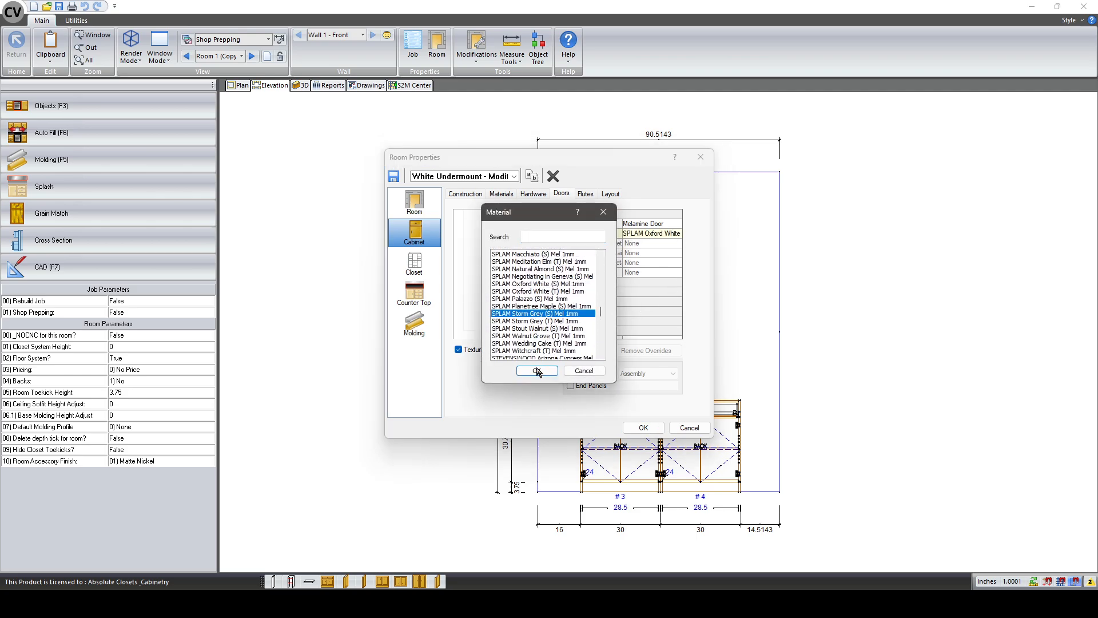
click(537, 371)
click(643, 428)
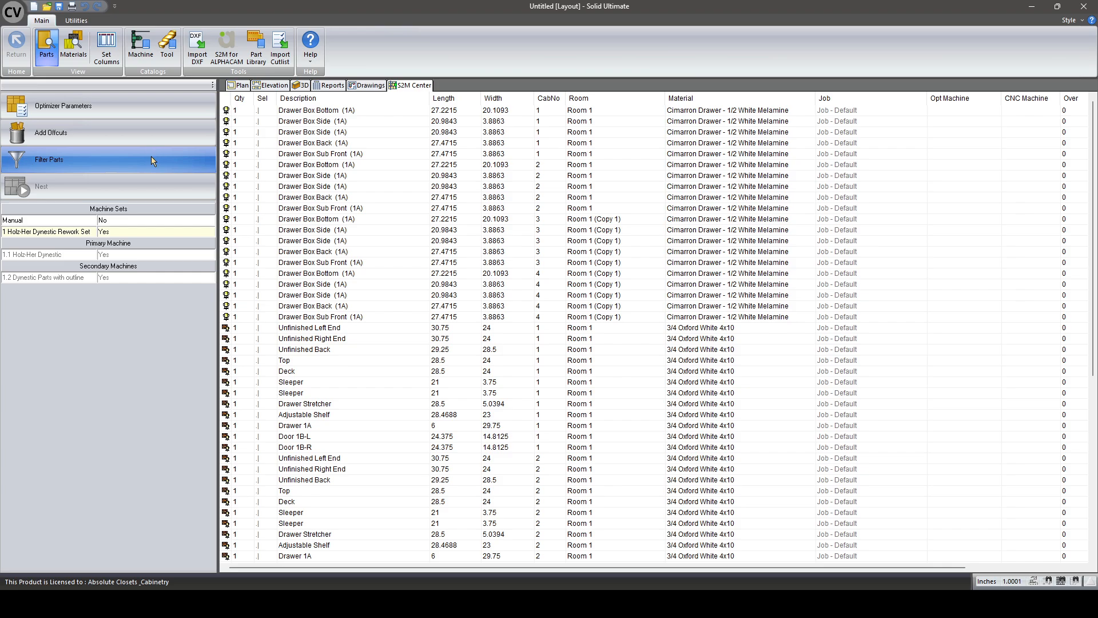
Nest the parts of both rooms using the 1 Holz-Her Dynestic Rework Set machine set and accept the result.
click(163, 230)
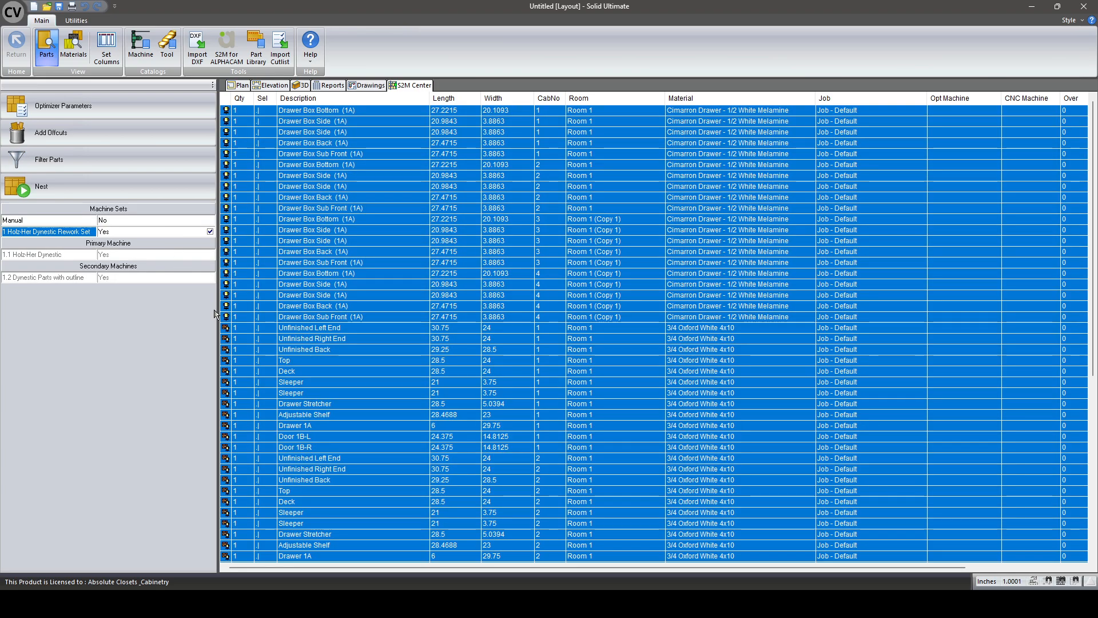
click(94, 184)
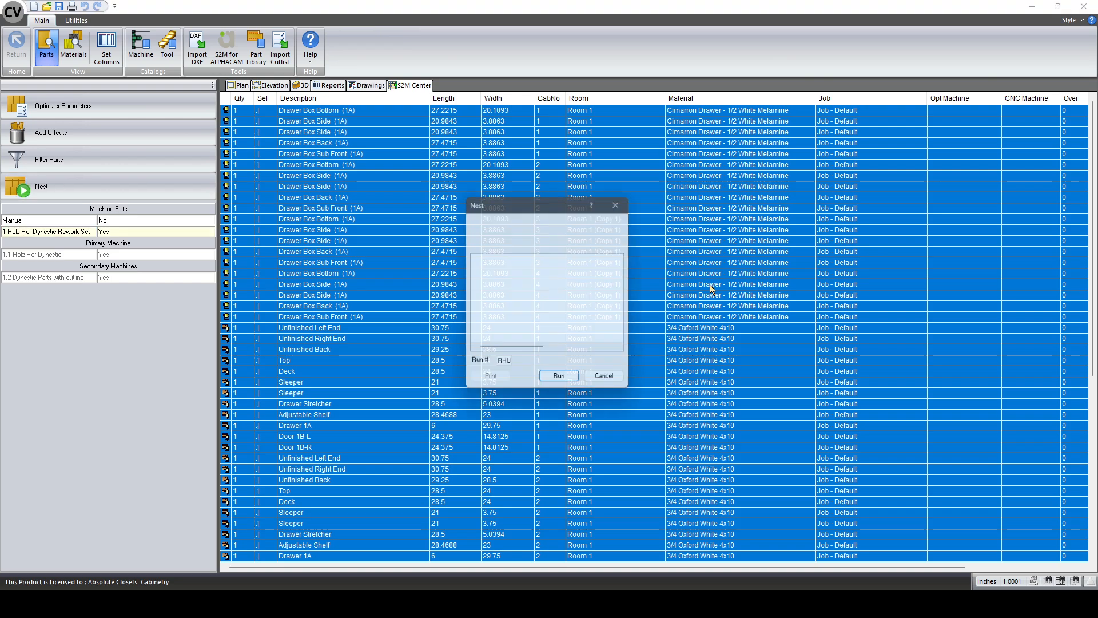
click(574, 383)
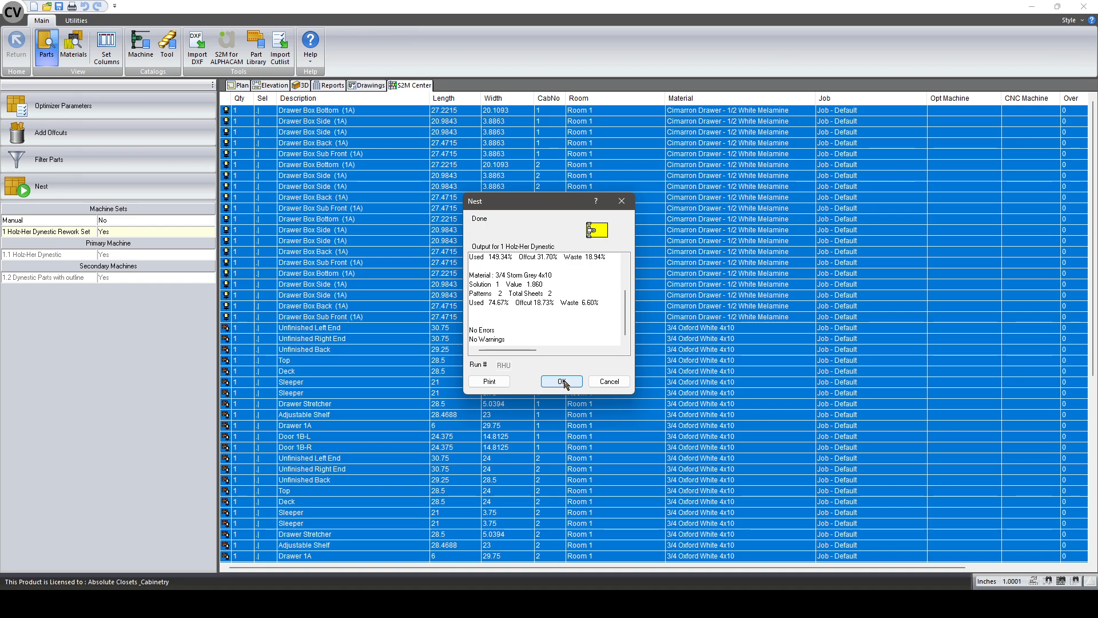
click(562, 381)
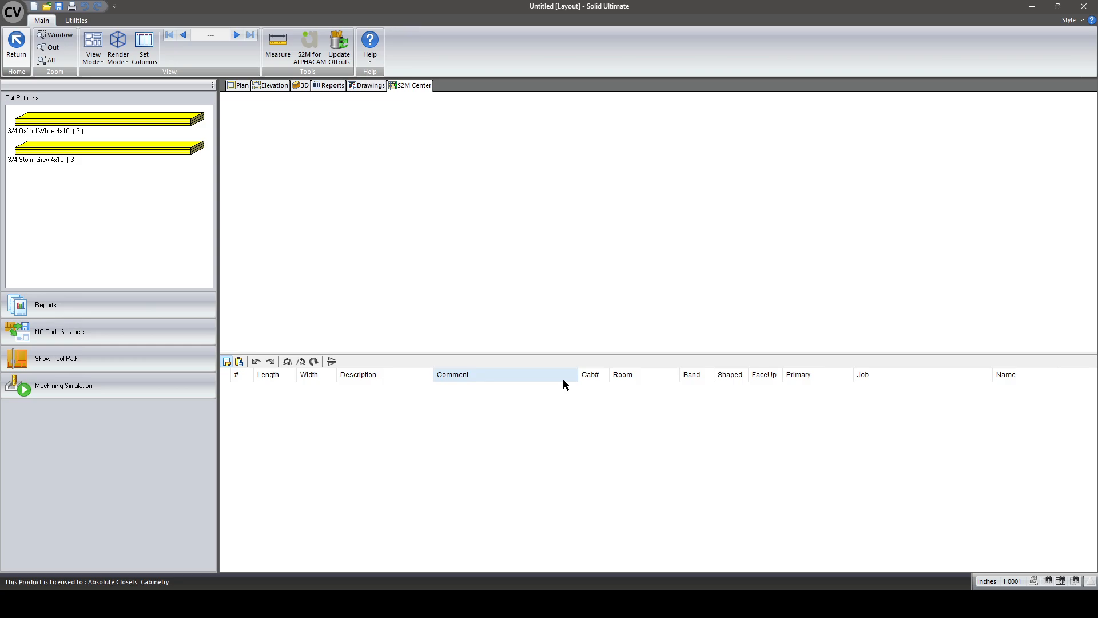
Generate the reports with batch number 1 and examine both pages of the Testing group's material summary, comparing each material's total part area.
click(116, 309)
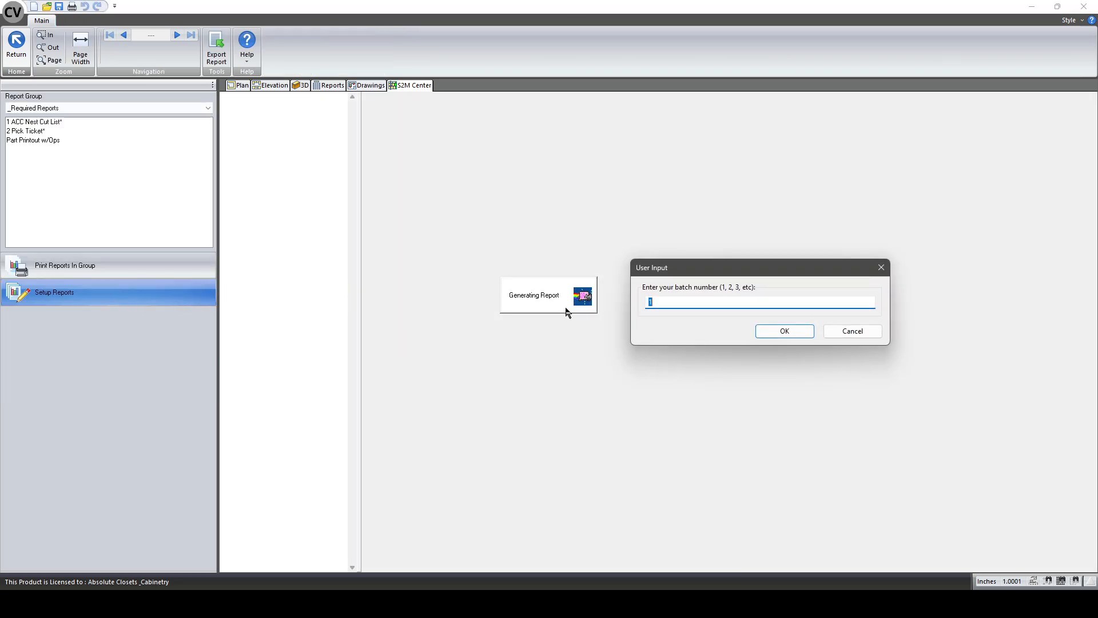
click(800, 331)
click(91, 108)
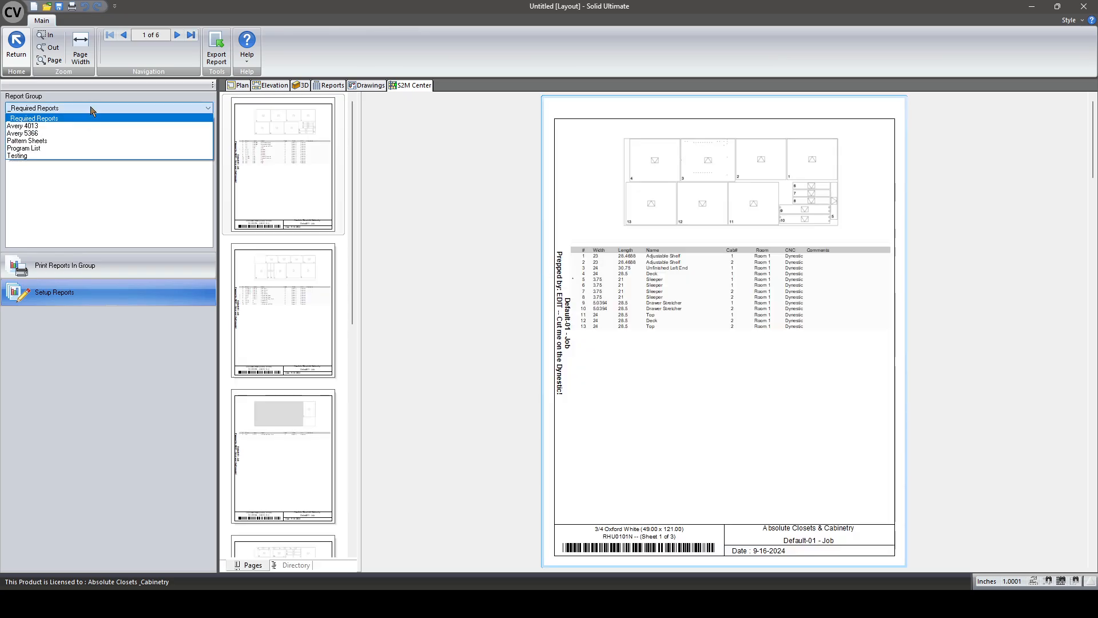
click(41, 158)
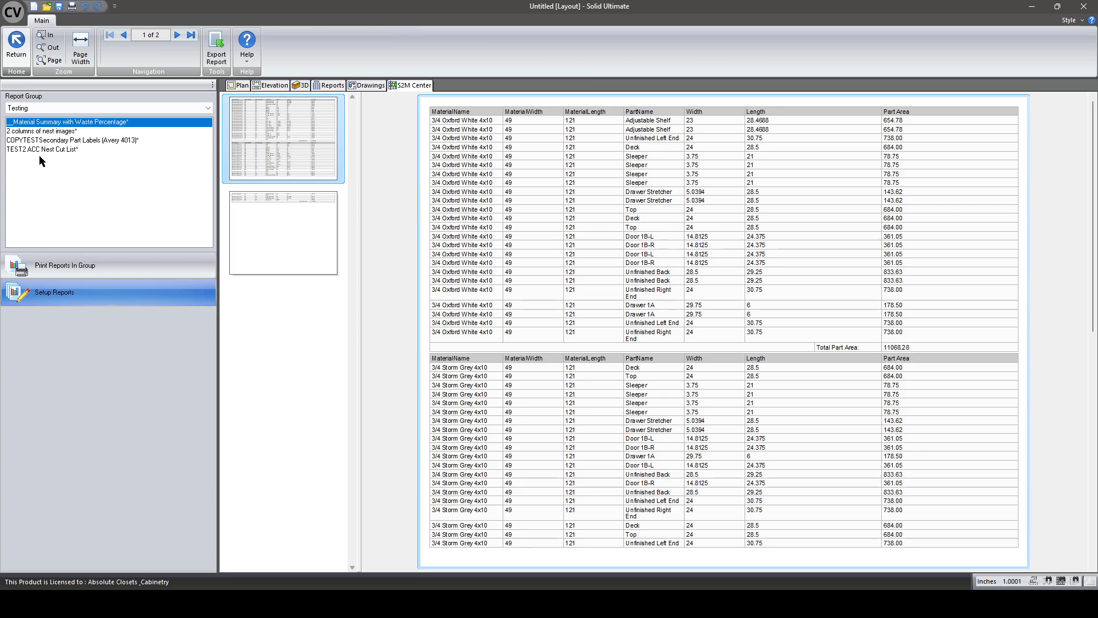
click(302, 225)
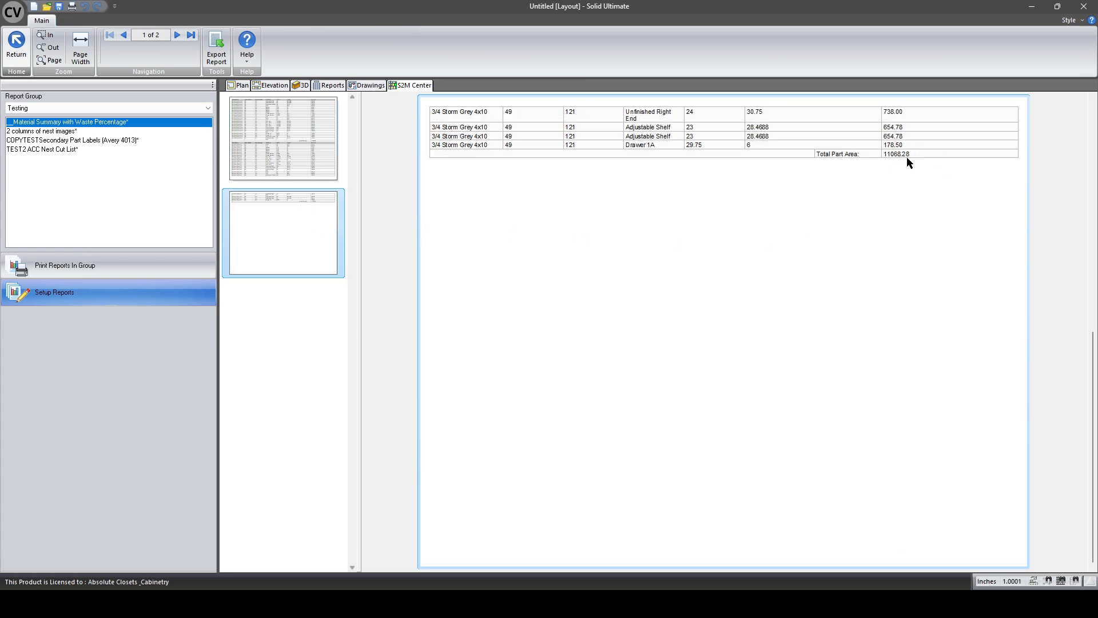
click(308, 133)
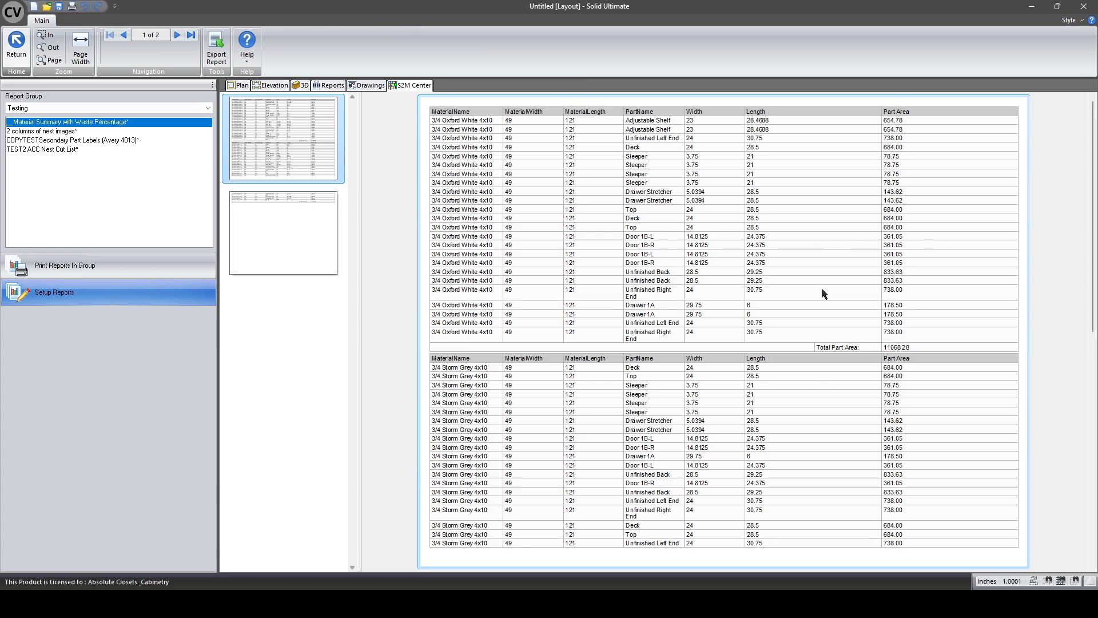
click(103, 292)
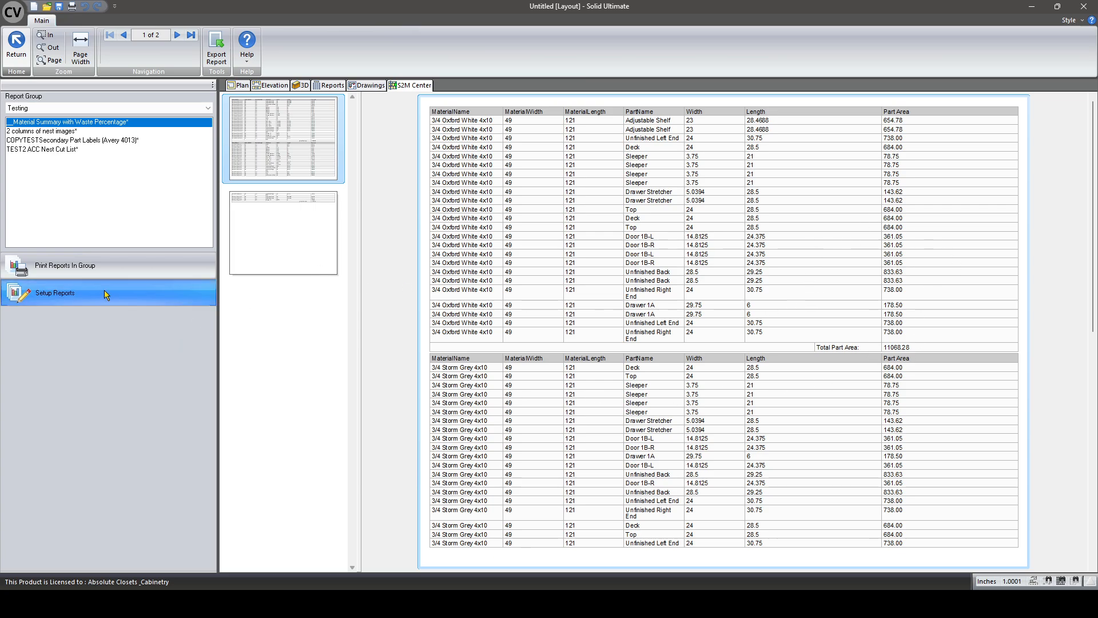
click(105, 48)
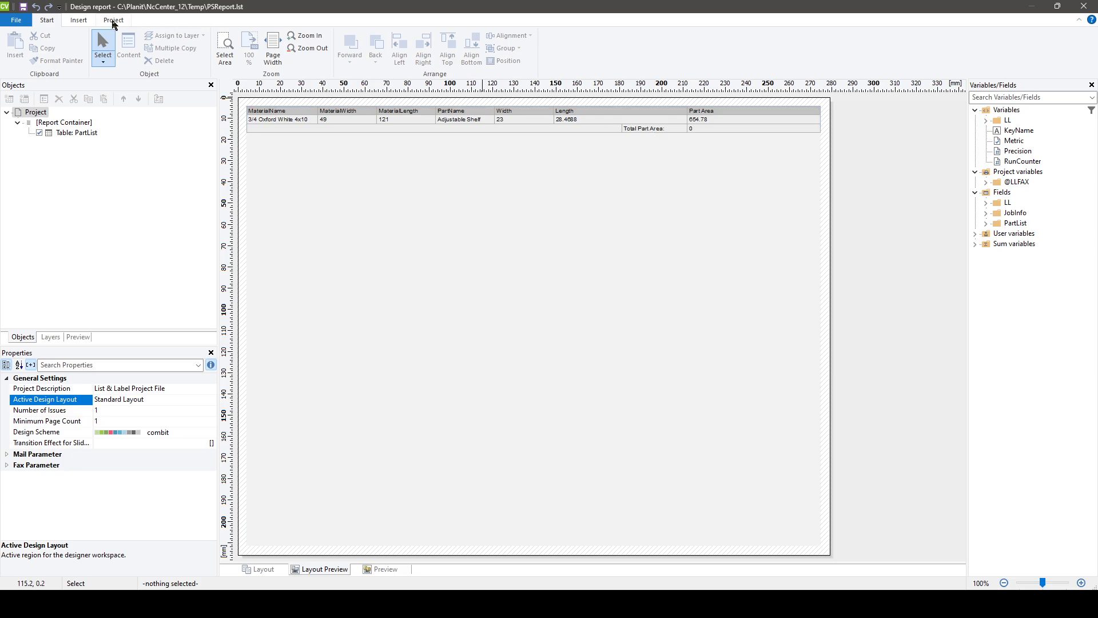
click(81, 20)
click(121, 21)
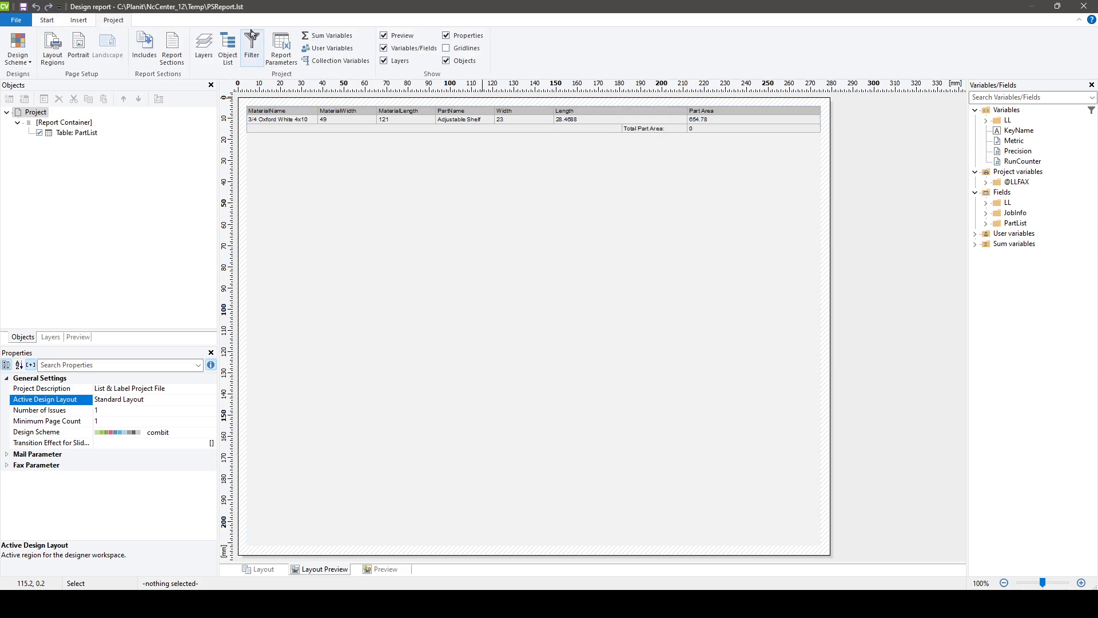
click(323, 48)
double_click(180, 256)
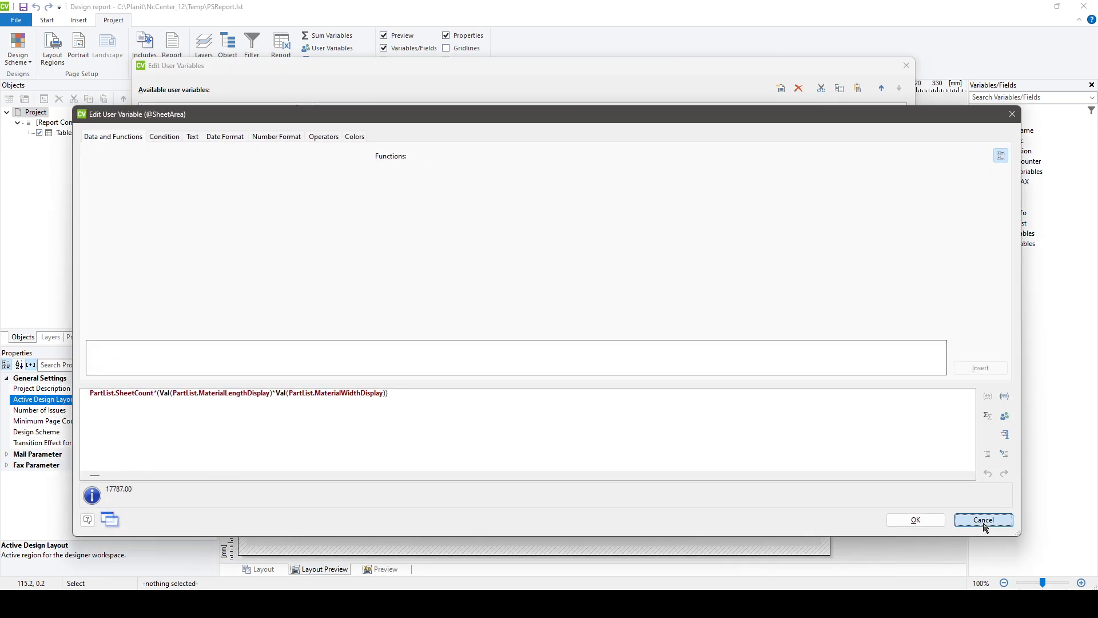
click(984, 520)
click(875, 469)
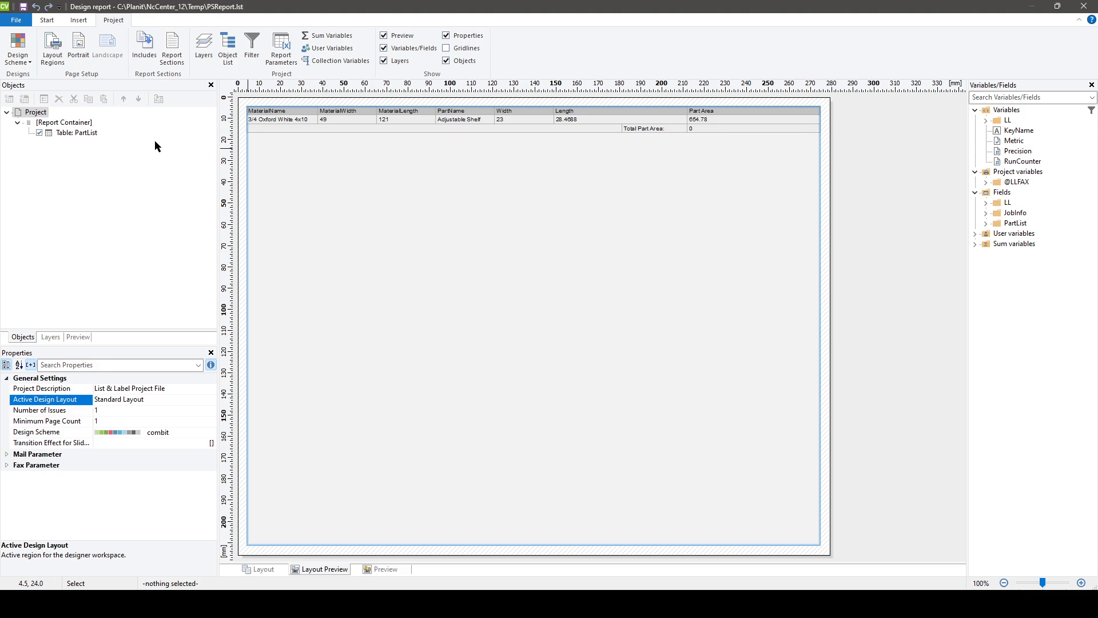
Append a second line to the PartList table's group footer, reusing the existing group footer Line Definition 1.
double_click(77, 132)
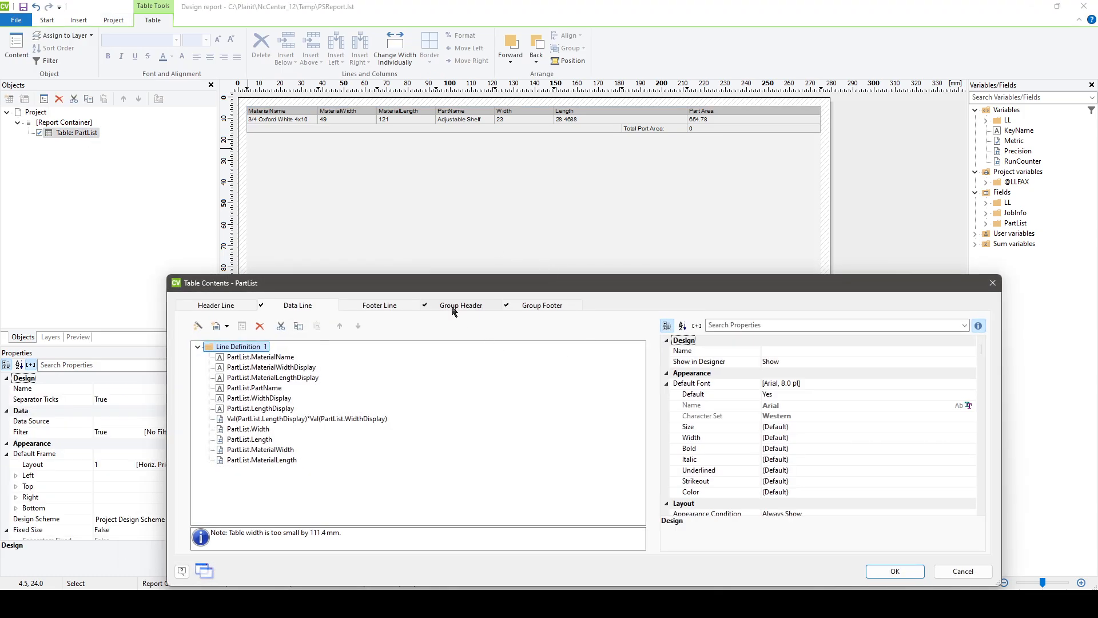
click(530, 305)
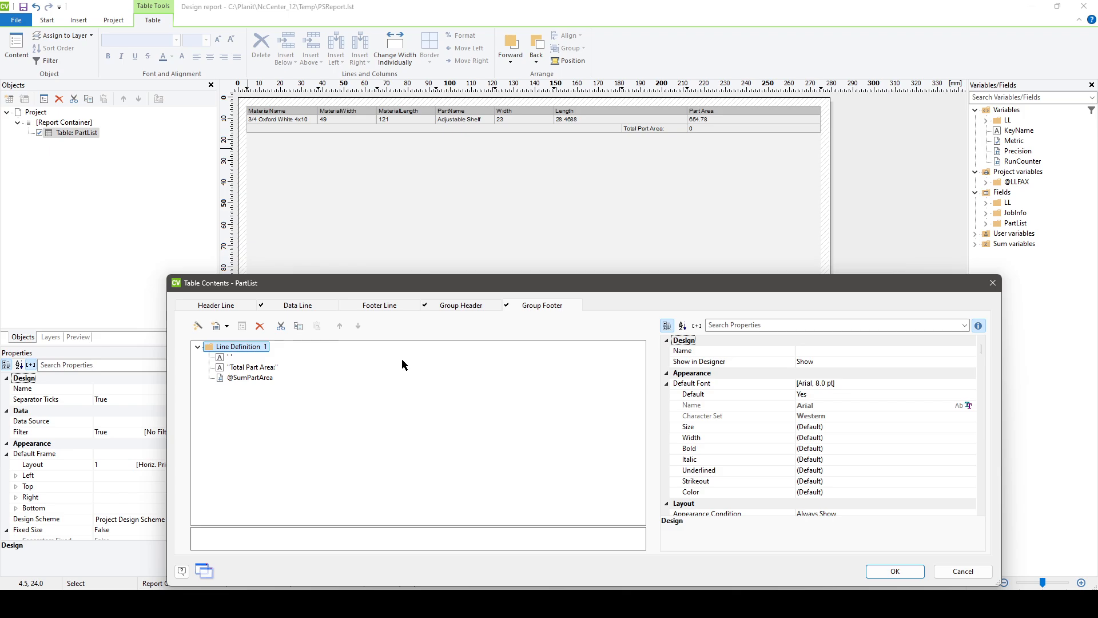
right_click(232, 346)
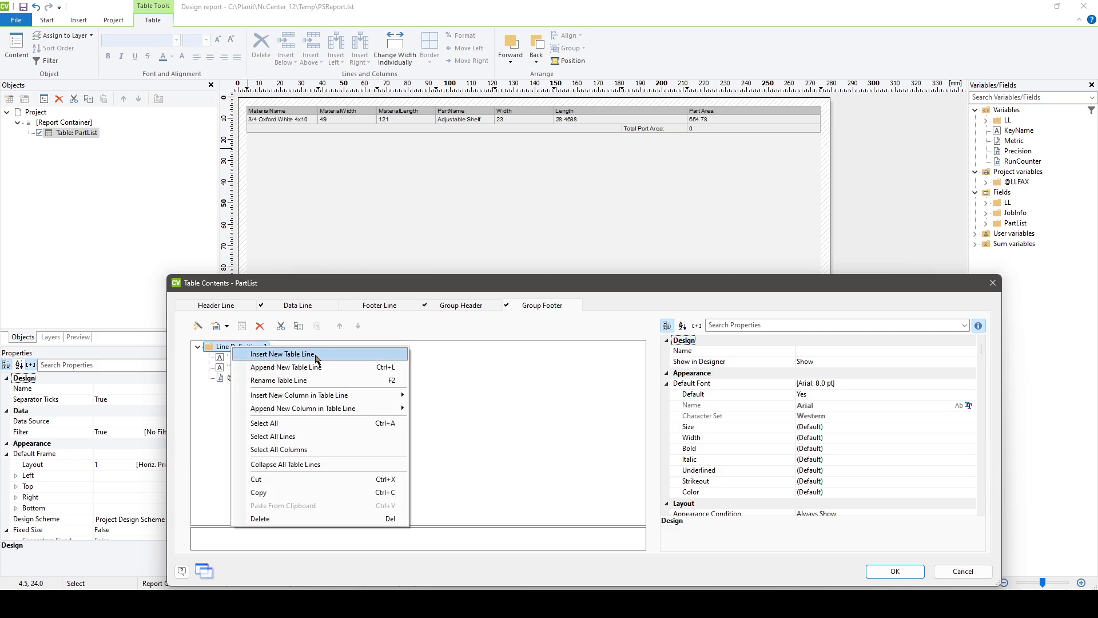
click(316, 368)
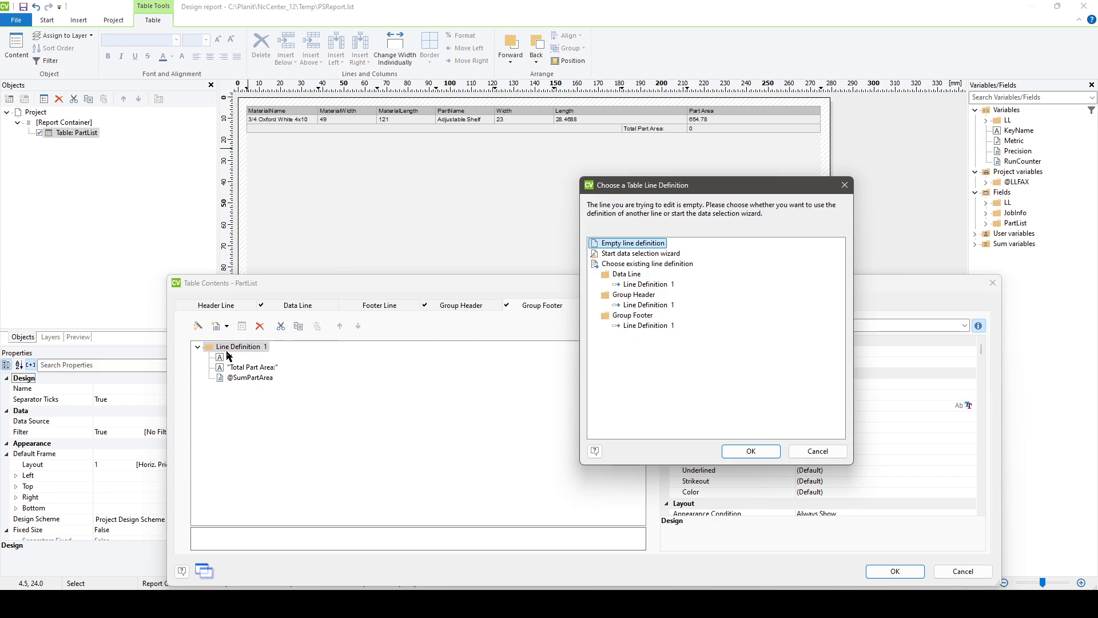
click(645, 325)
click(754, 452)
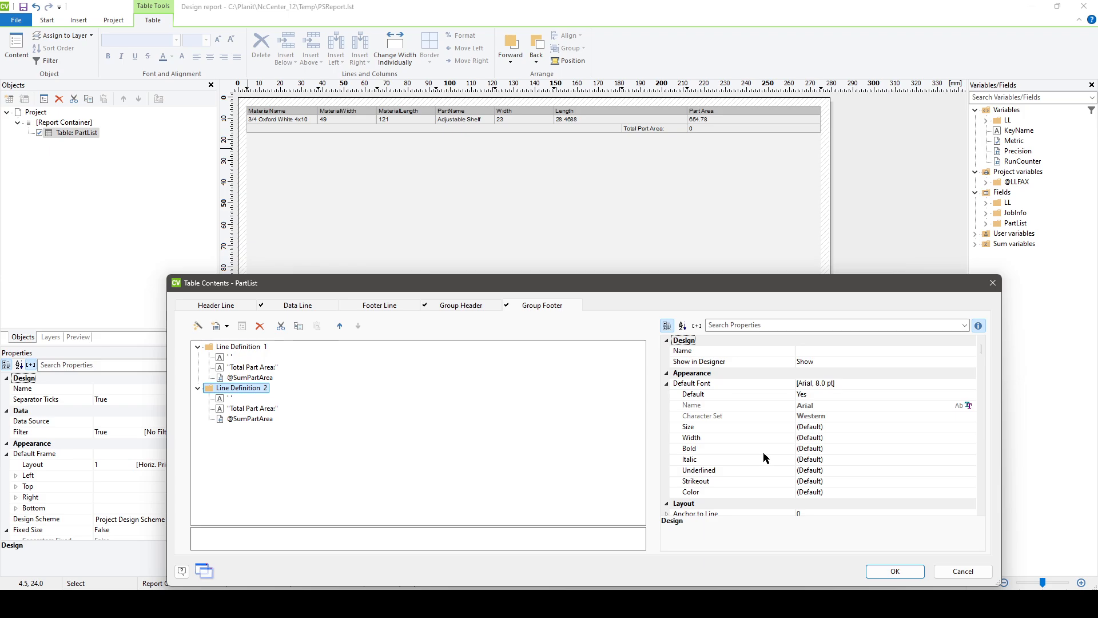
Change the label in the group footer's second line to "Percentage of sheet used by parts:".
click(247, 409)
double_click(247, 409)
drag(147, 394, 80, 391)
text("Pre)
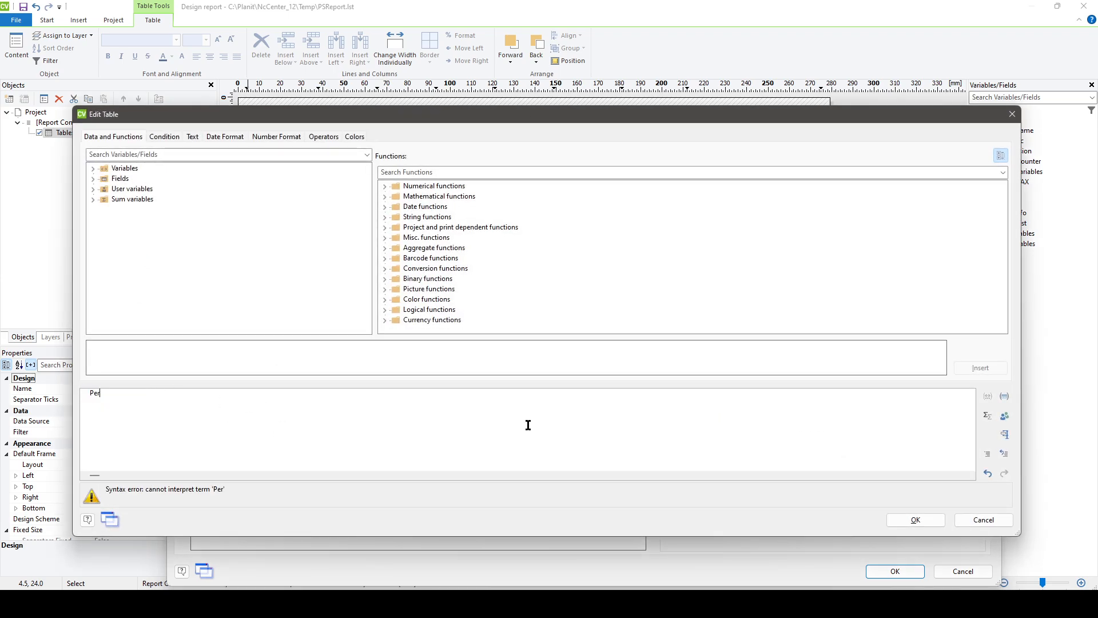
text(ercentage of sheet used by parts:")
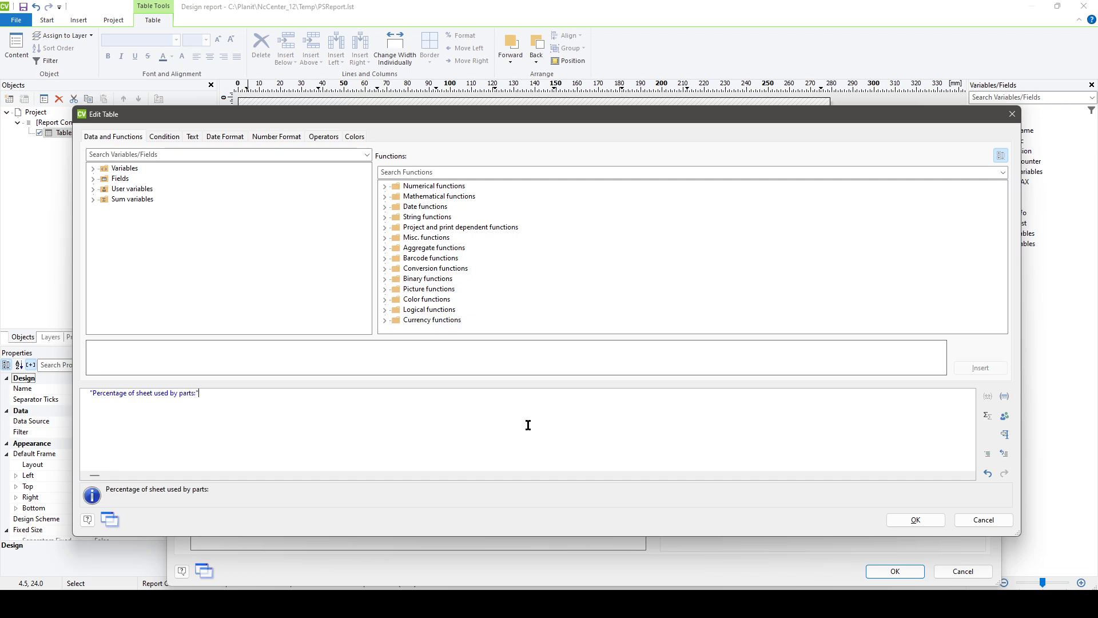
click(926, 520)
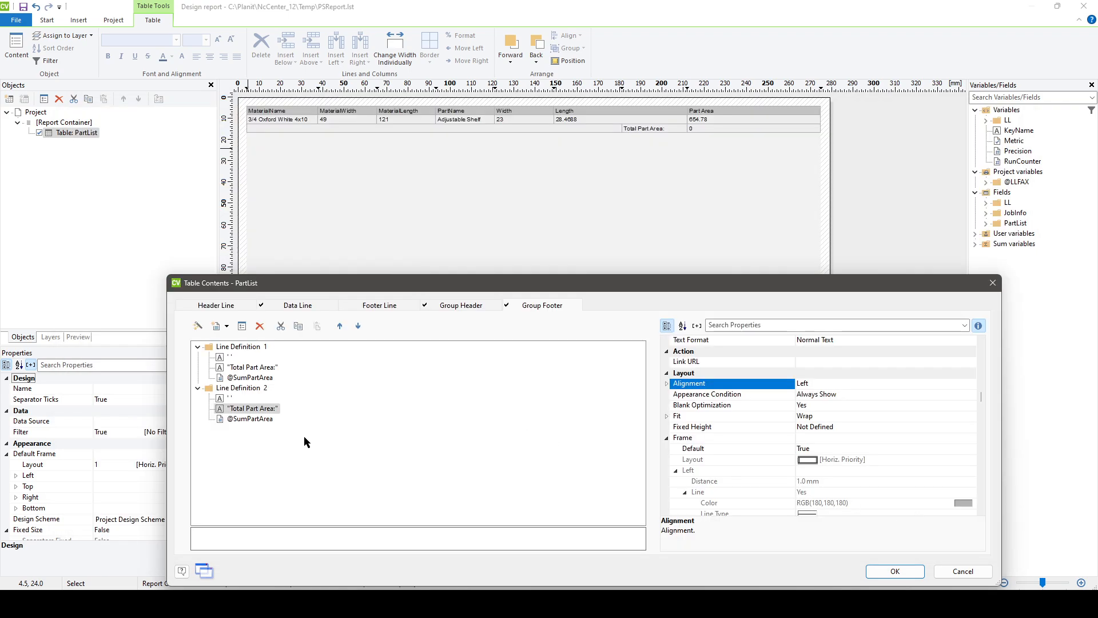
double_click(252, 419)
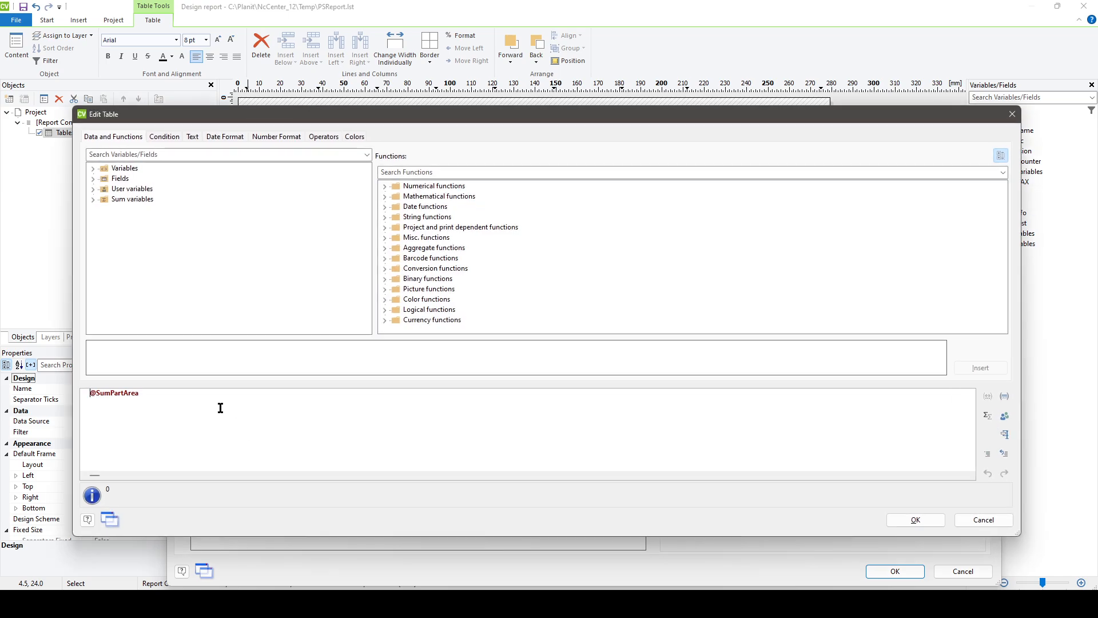
drag(319, 122, 346, 164)
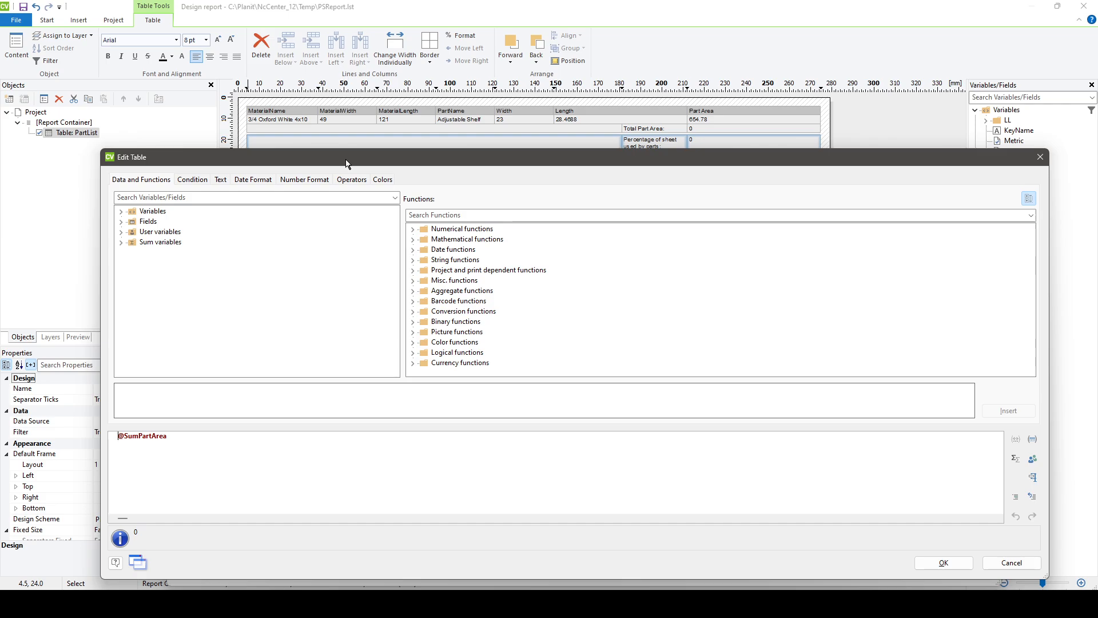
text(/@)
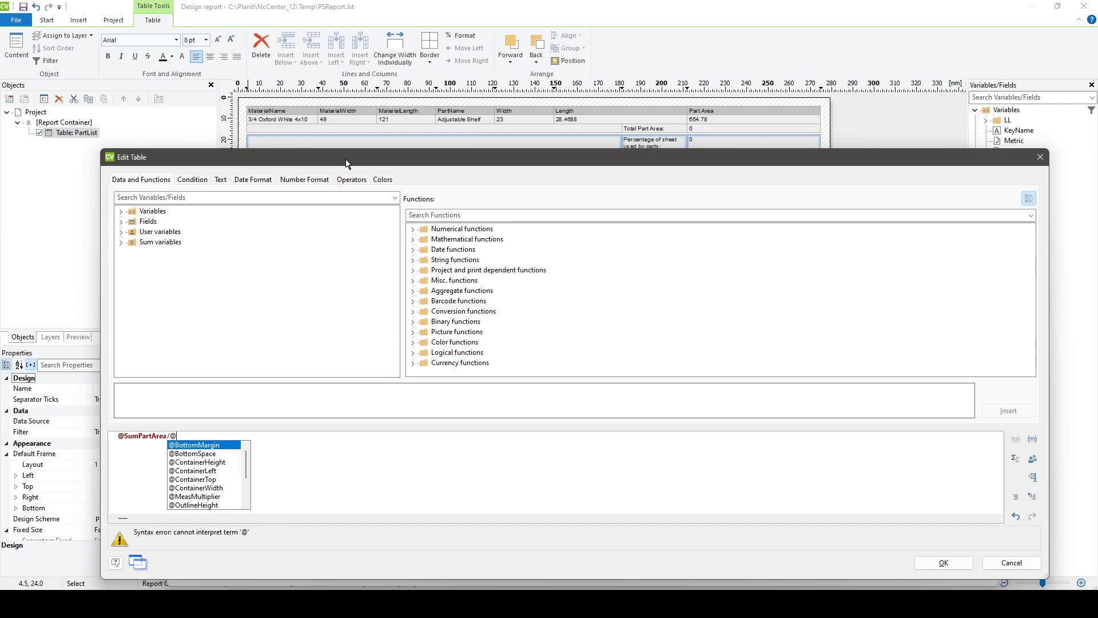
text(Sheet)
key(Return)
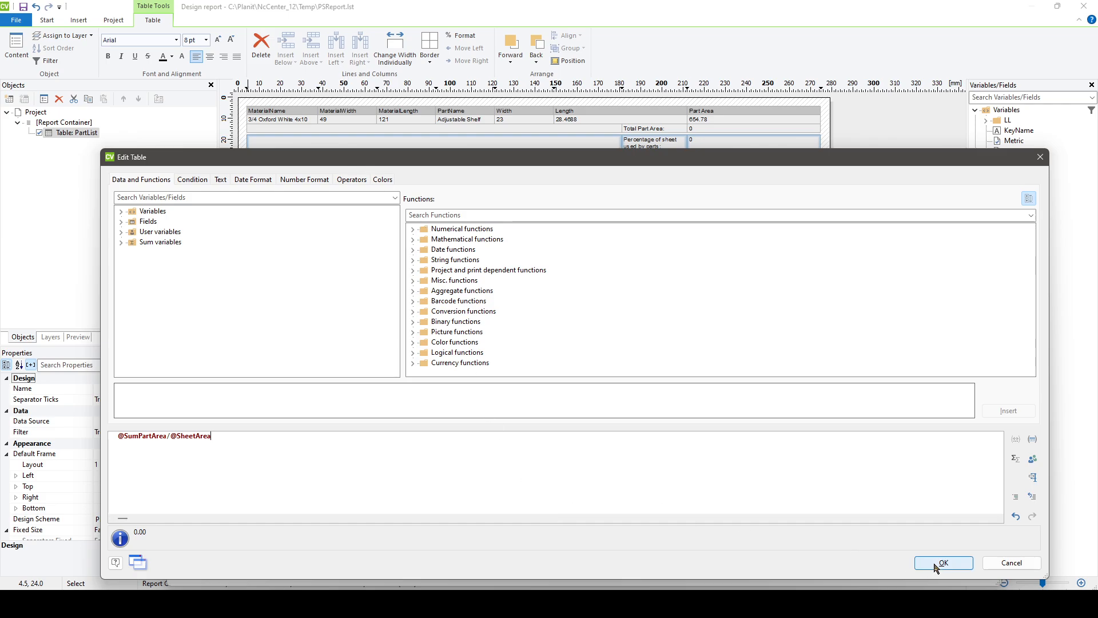
key(Home)
text(()
key(End)
text()*100 +)
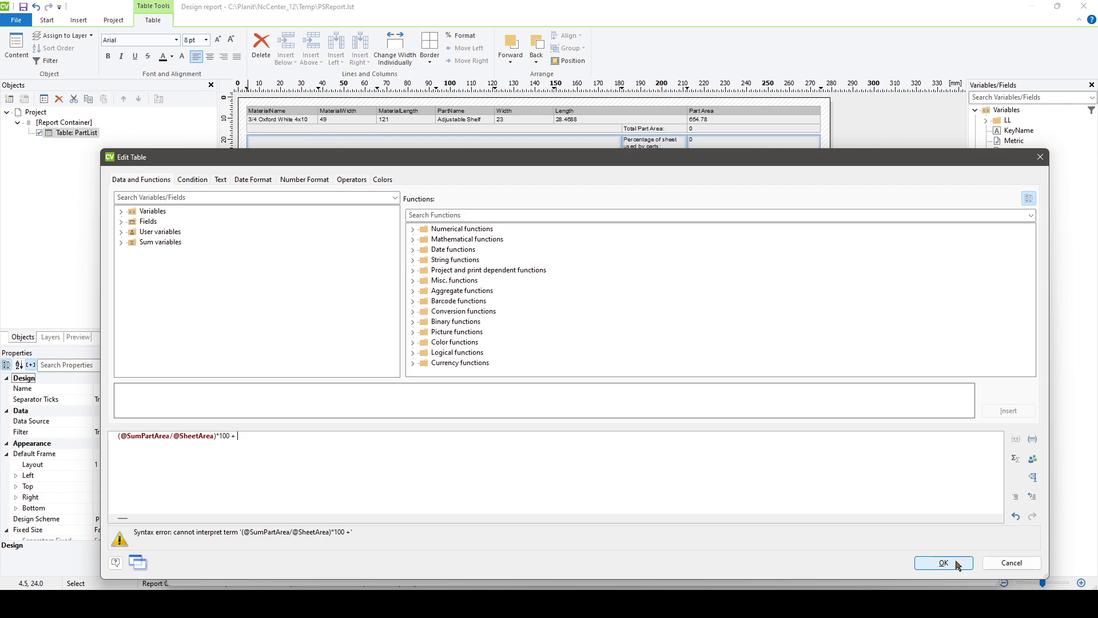
key(BackSpace)
key(BackSpace)
Wrap the percentage formula in Str$ with minimum length 0 and 2 decimal places, and append + "%".
key(Home)
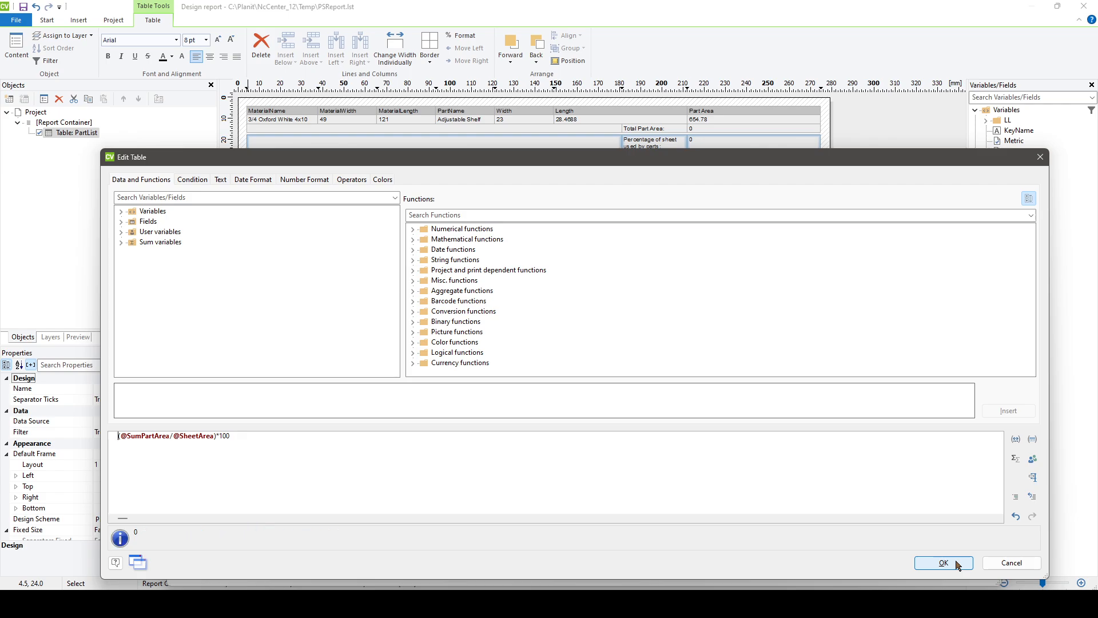
text(Str)
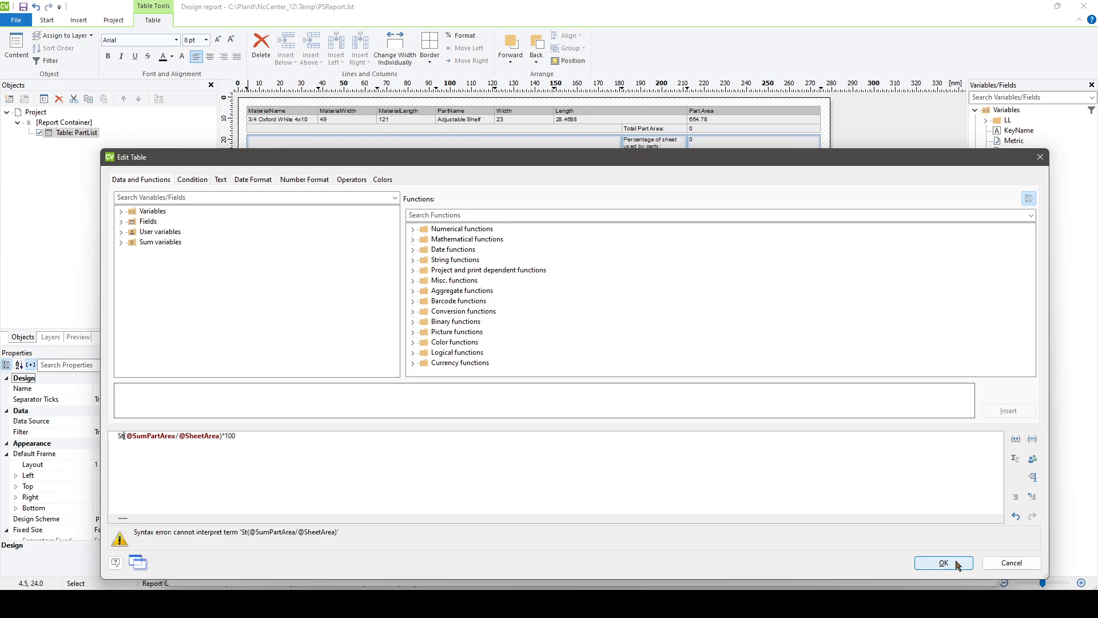
text($()
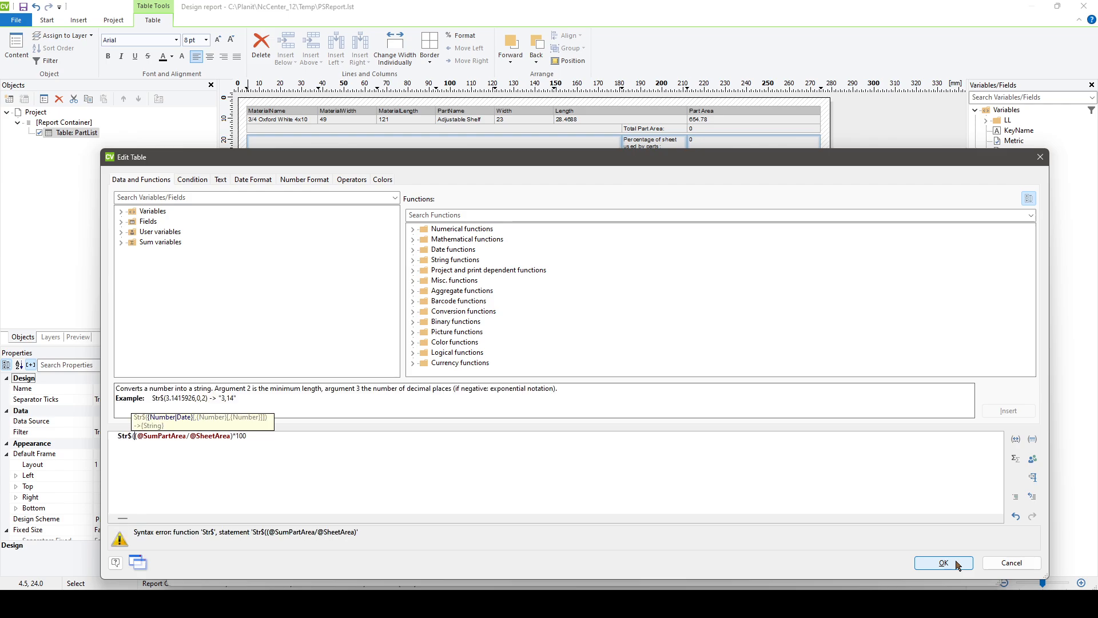
key(End)
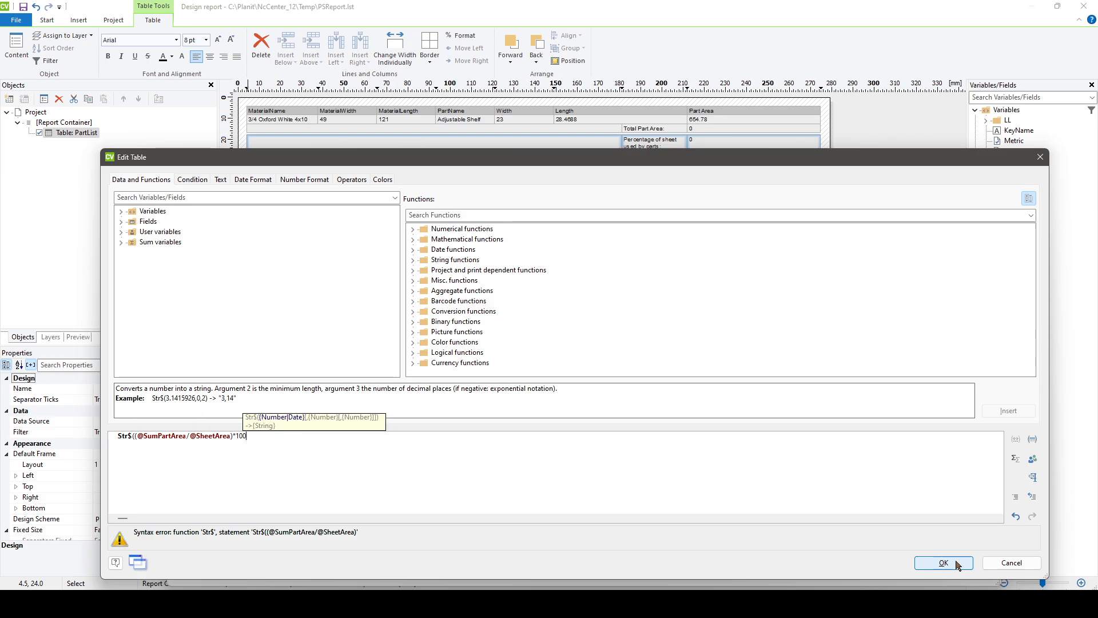
text(,0,2))
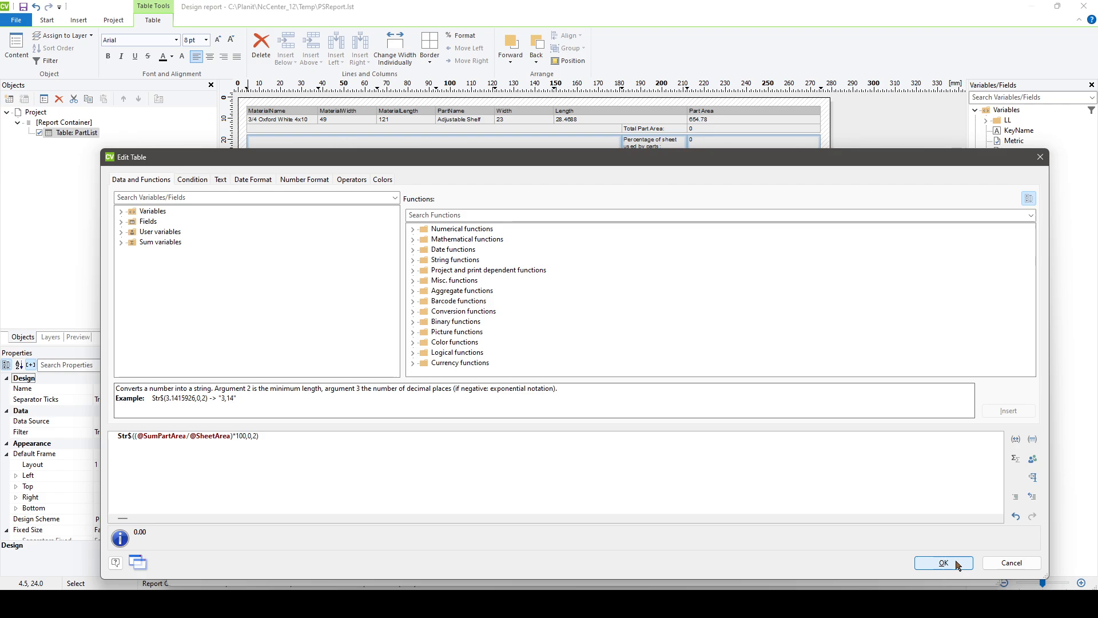
text( +)
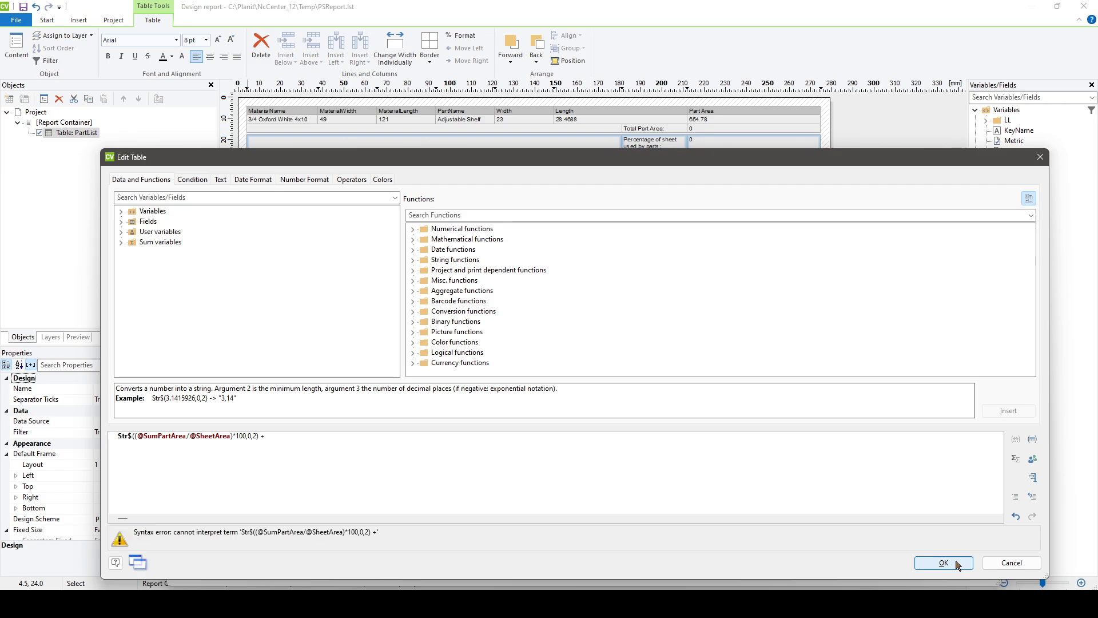
text( "%")
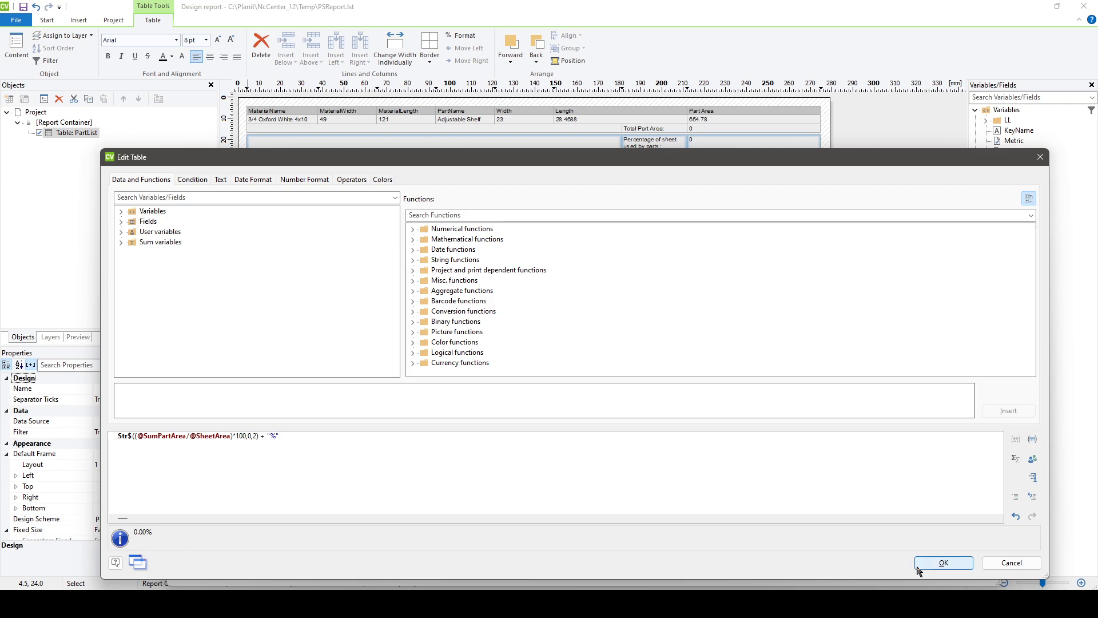
click(944, 564)
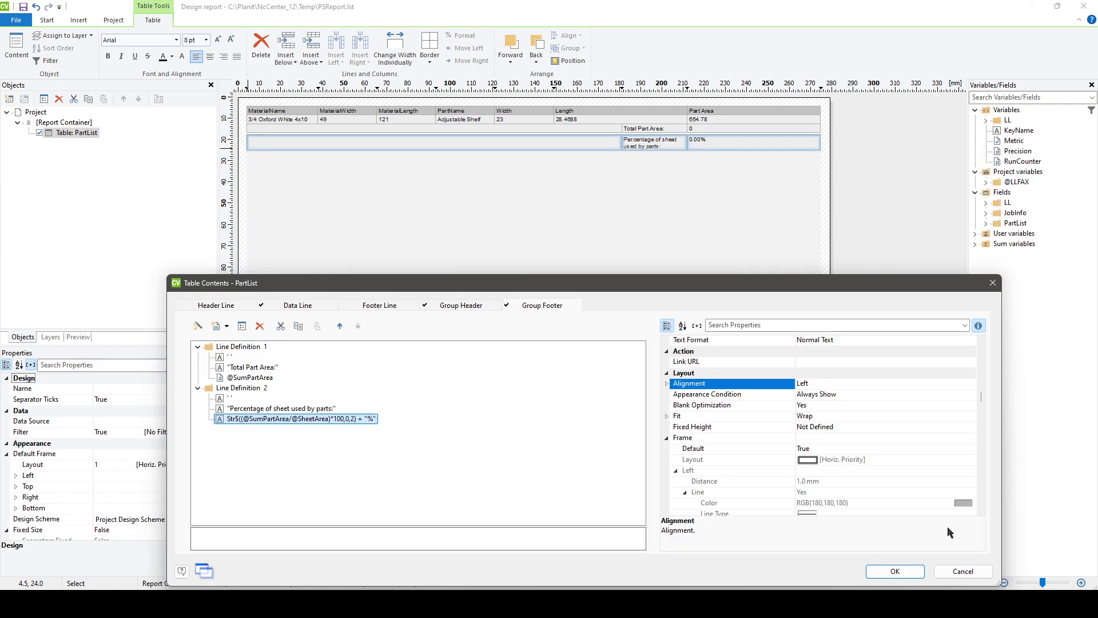
Accept the PartList table contents, then close the report design with its changes saved.
click(894, 571)
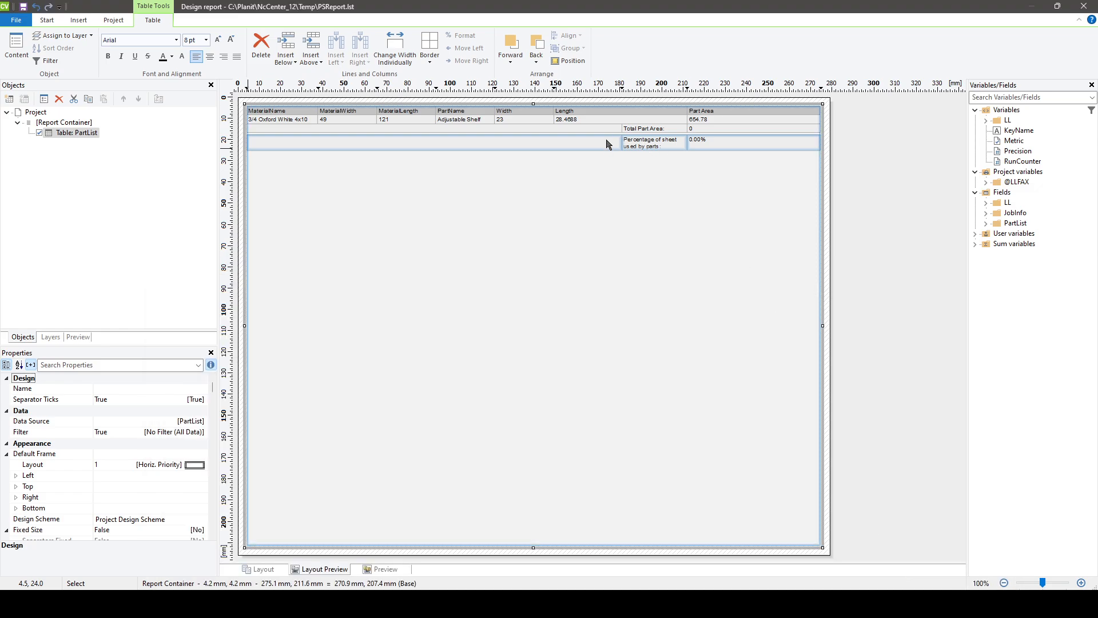
click(1084, 7)
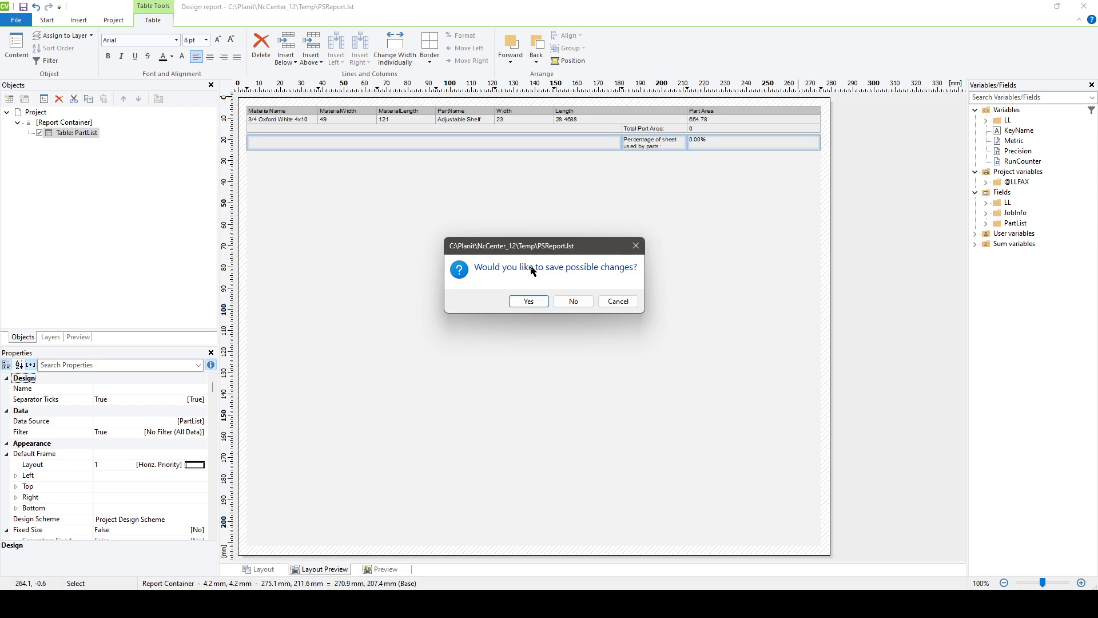
click(527, 301)
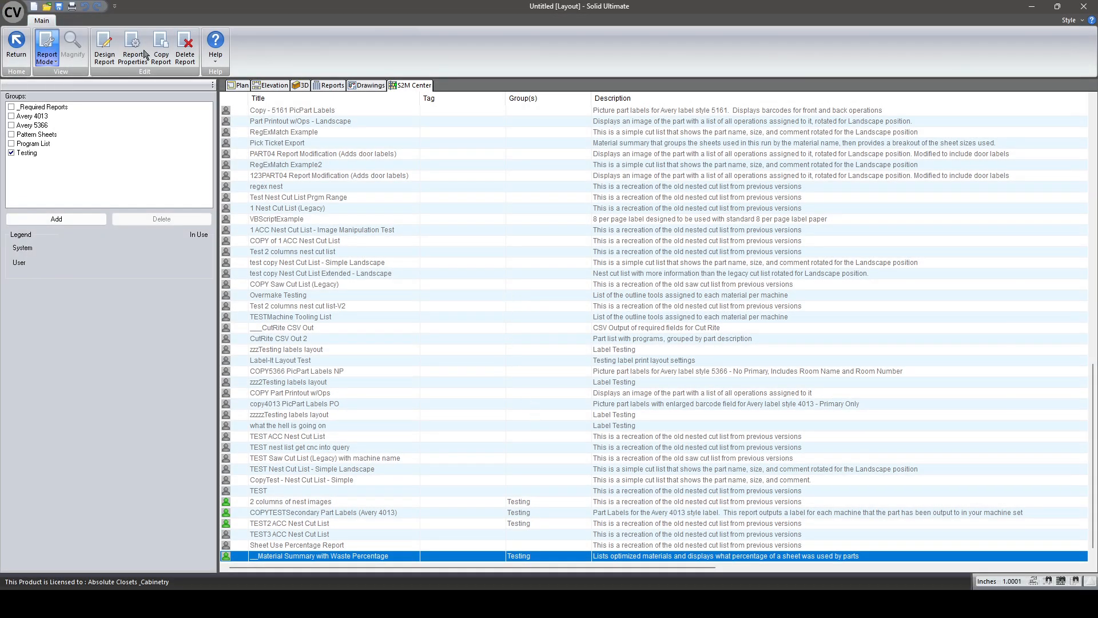
Generate the reports with batch number 1 and examine each material's sheet-usage percentage in the Testing group's material summary.
click(17, 53)
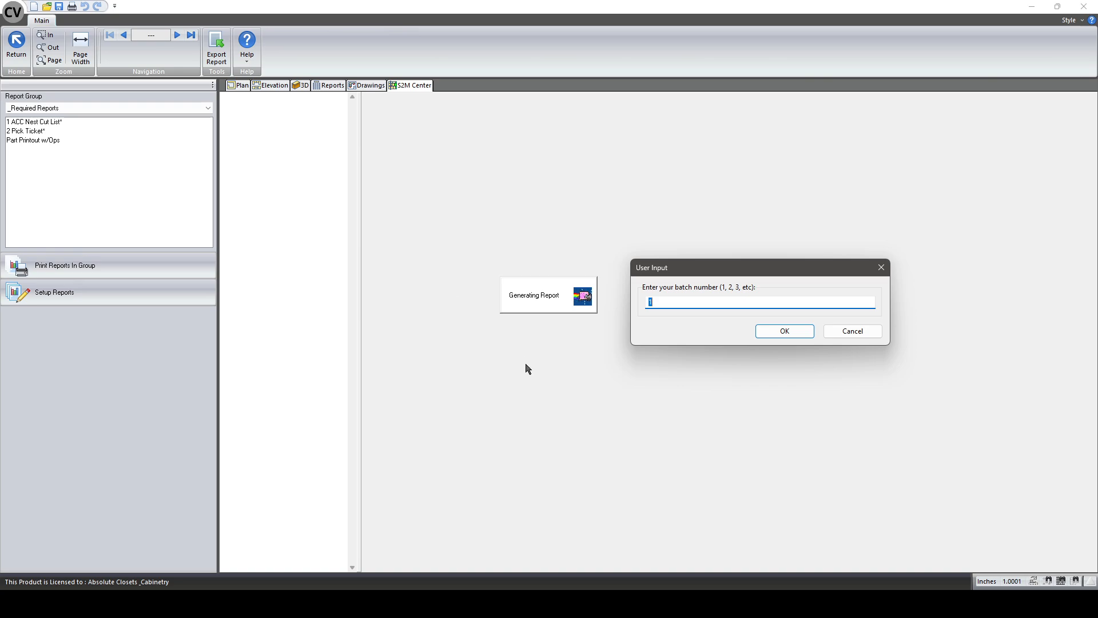
click(802, 336)
click(89, 107)
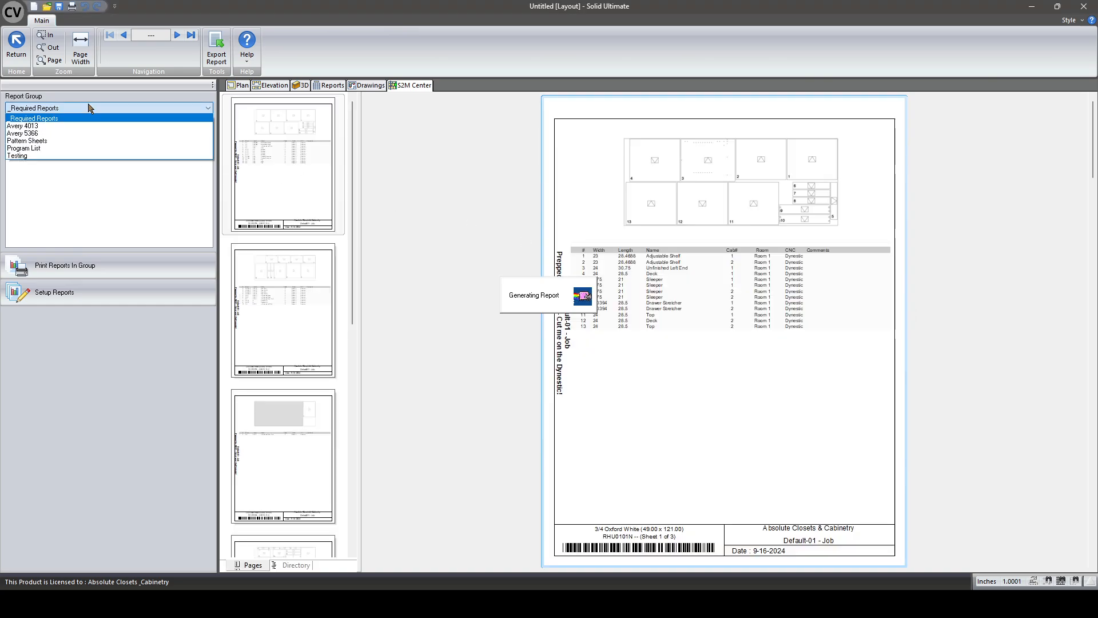
click(30, 156)
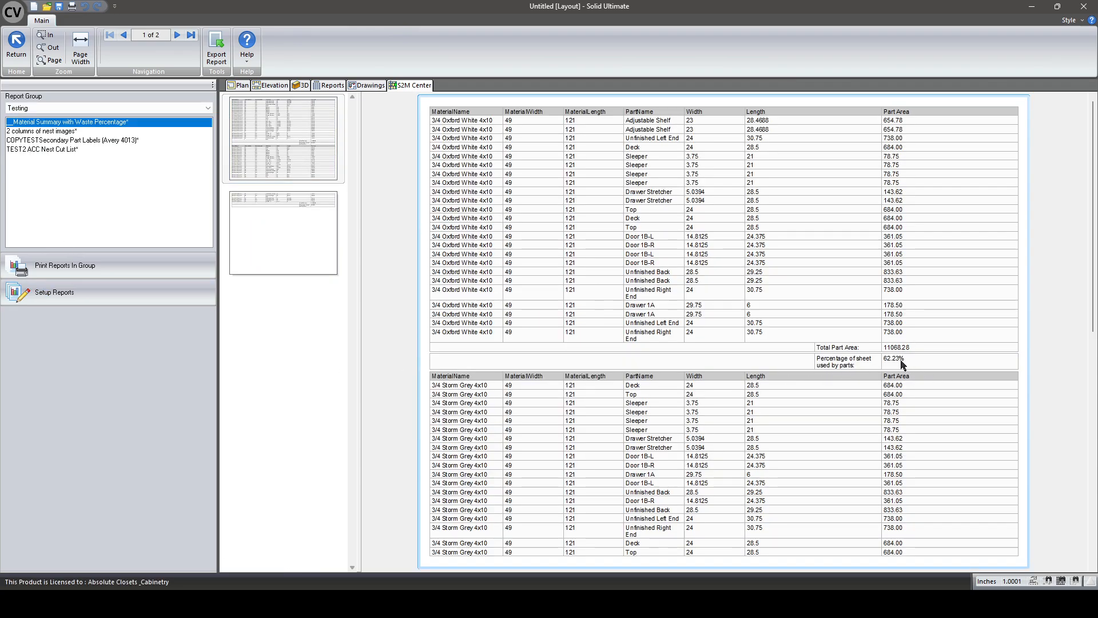
scroll(901, 363, down, 3)
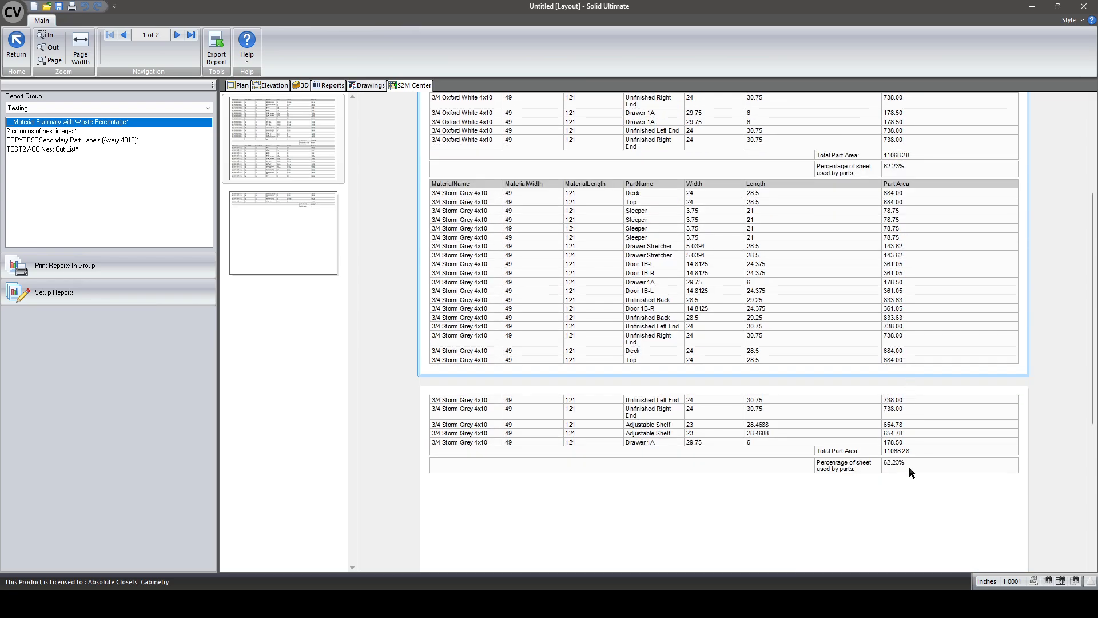
scroll(904, 472, up, 1)
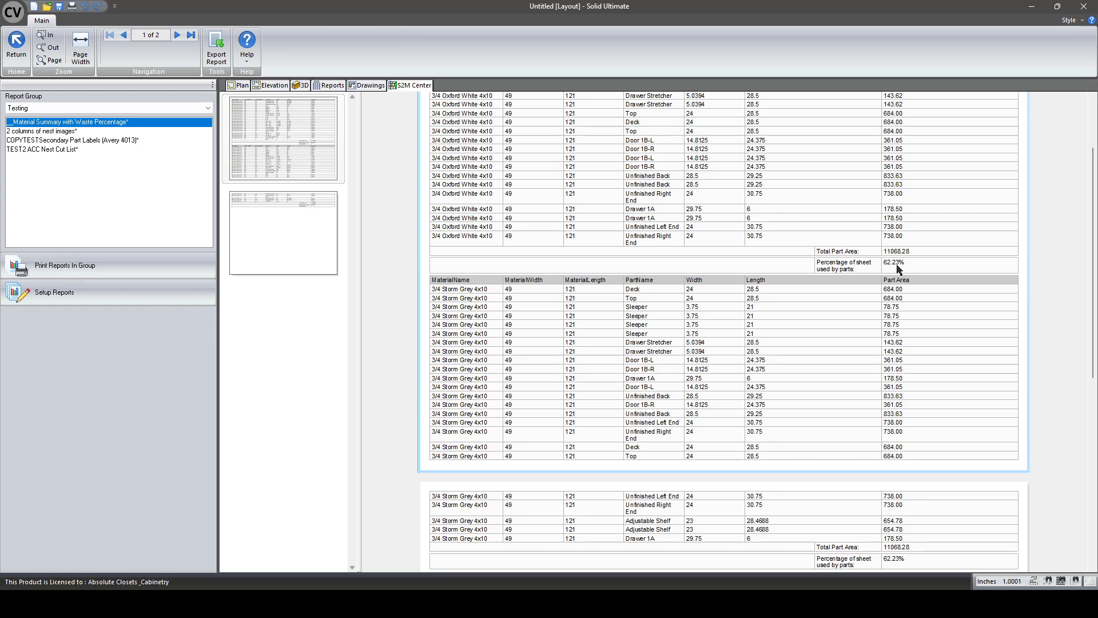
Return to the part list without generating NC or label data and nest the parts with the 1 Holz-Her Dynestic Rework Set.
click(16, 44)
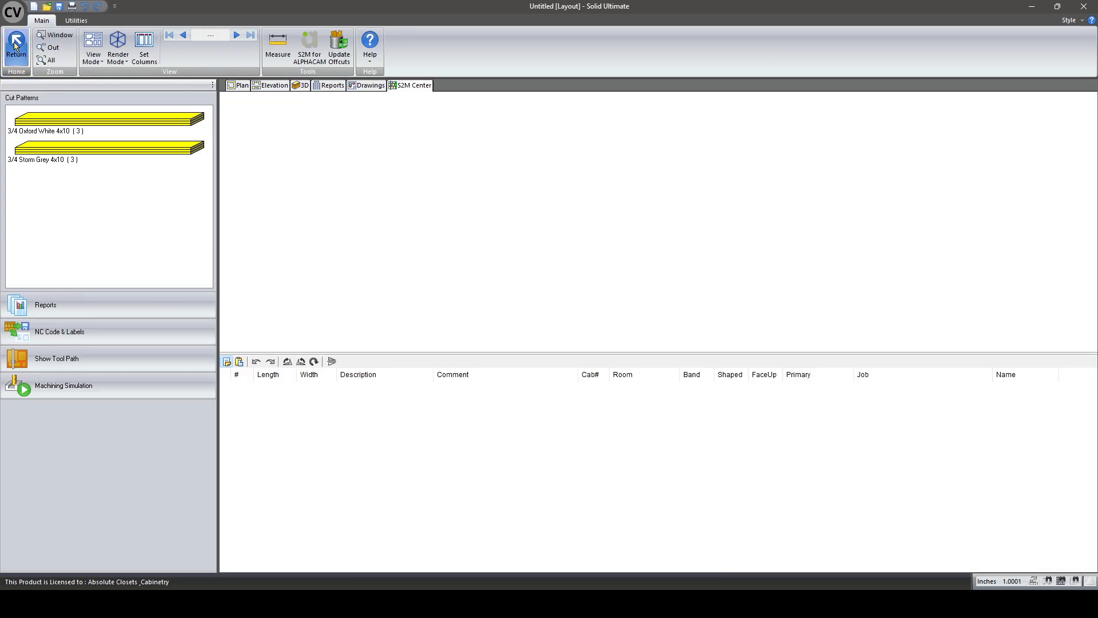
click(16, 44)
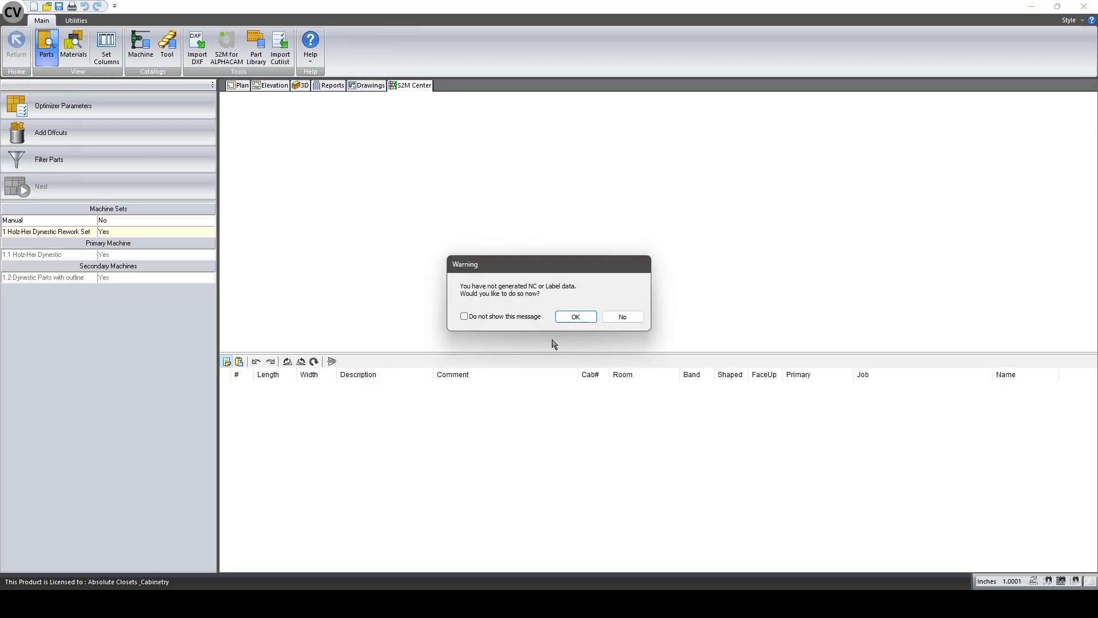
click(622, 317)
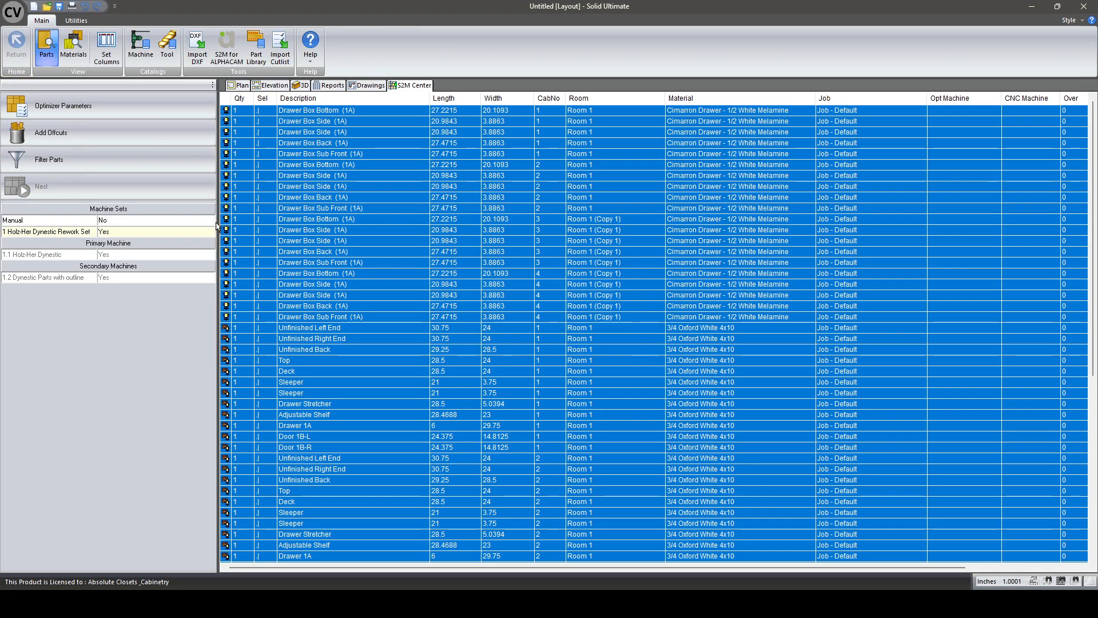
click(147, 234)
click(73, 194)
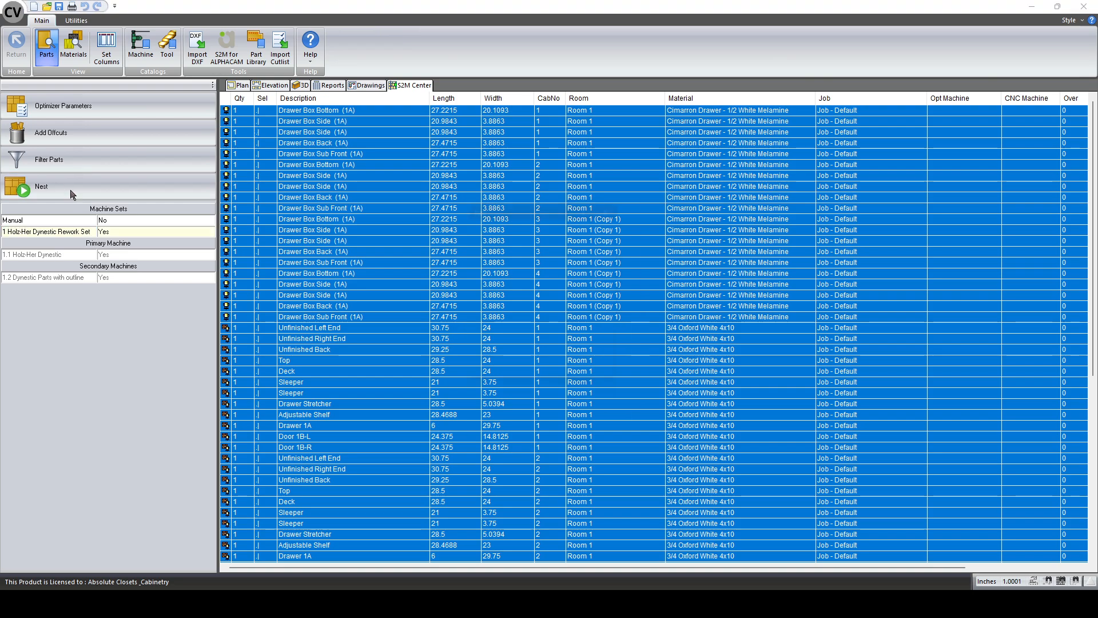
click(576, 383)
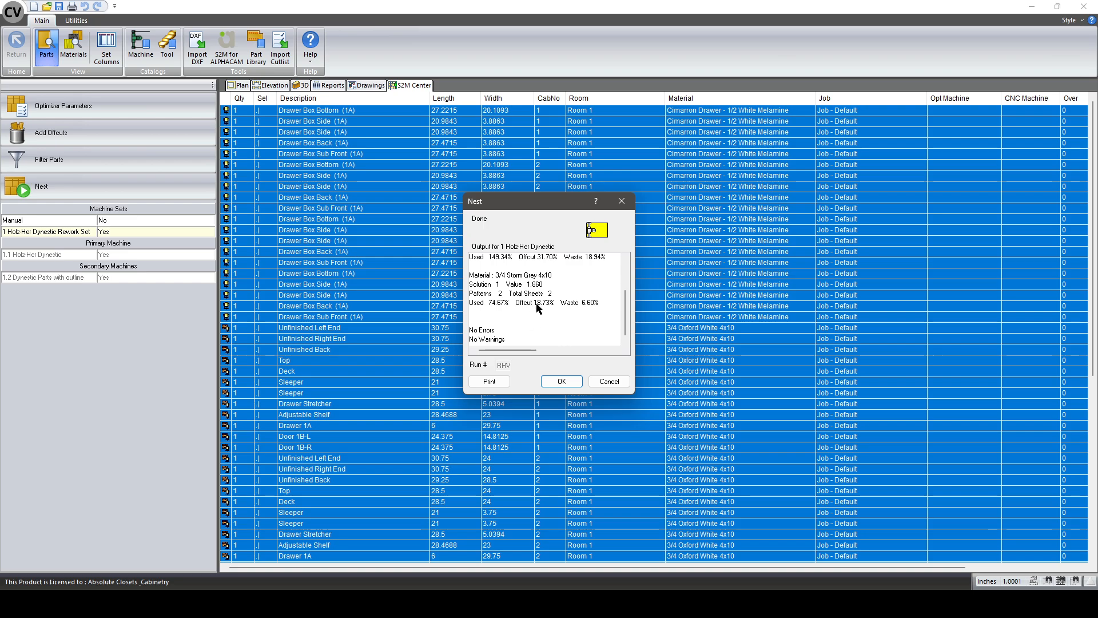
Review the nest output's used, offcut and waste percentages, then look through the cut patterns of both materials.
scroll(533, 308, up, 1)
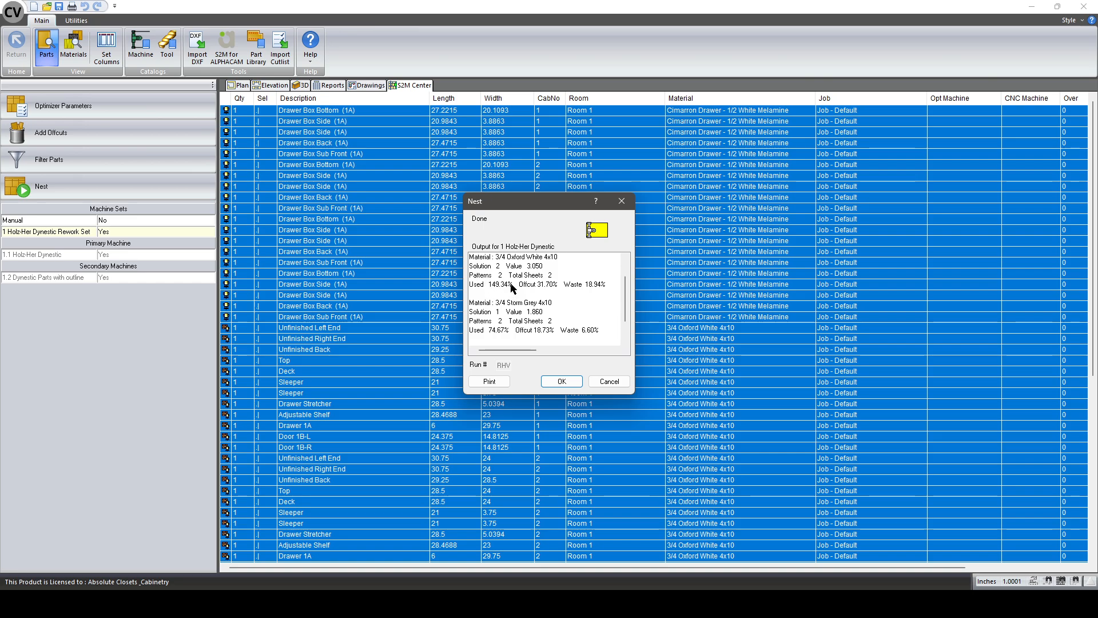
scroll(552, 315, down, 1)
scroll(552, 315, down, 1)
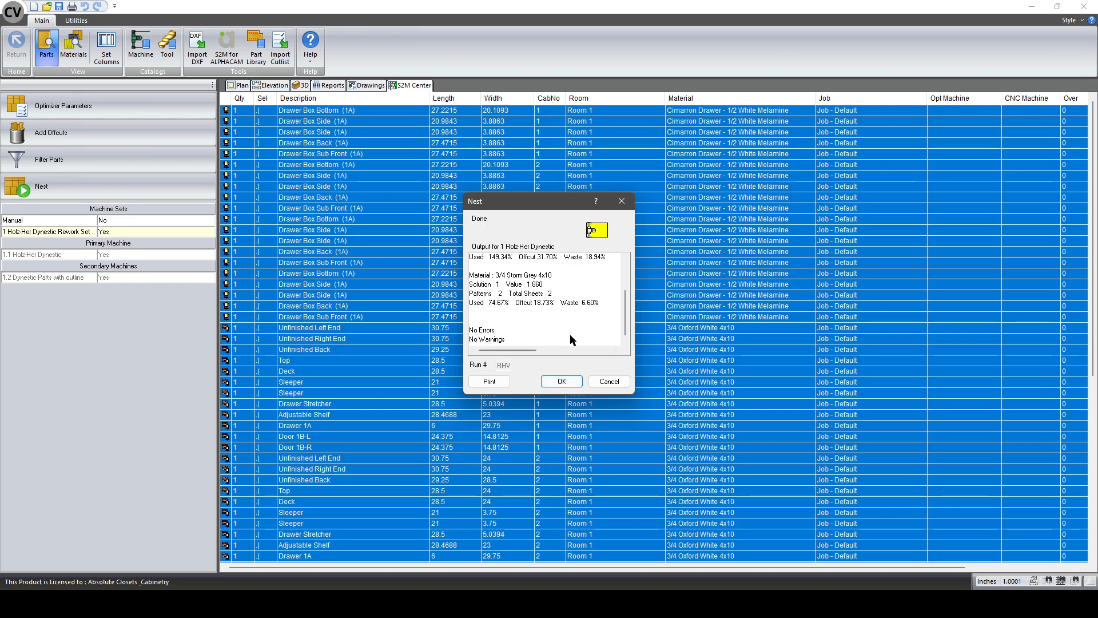
scroll(569, 334, up, 1)
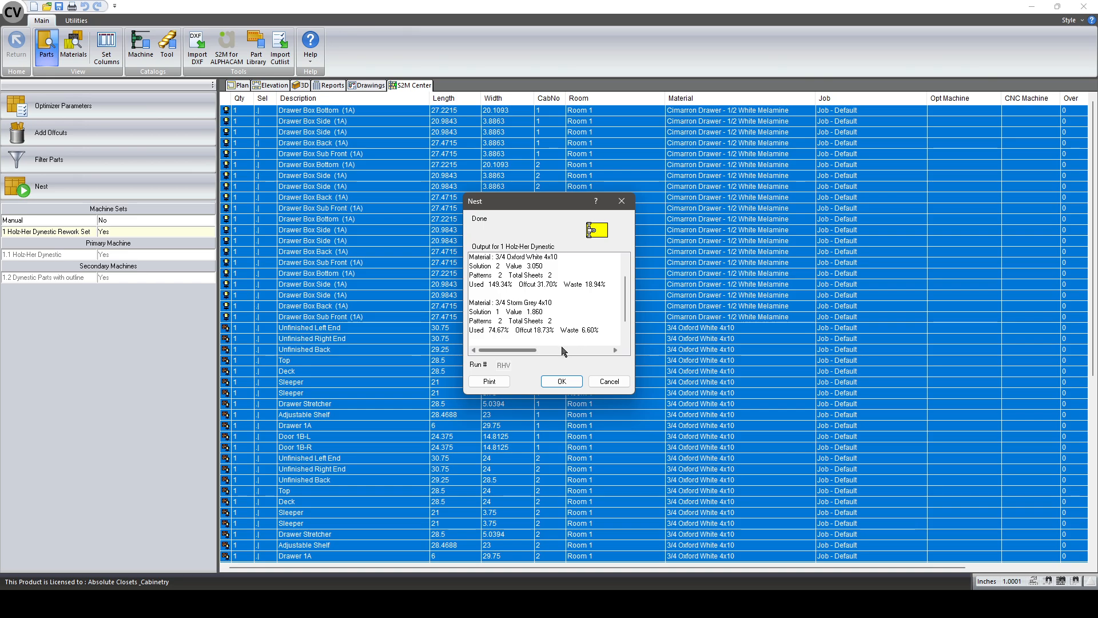
click(561, 381)
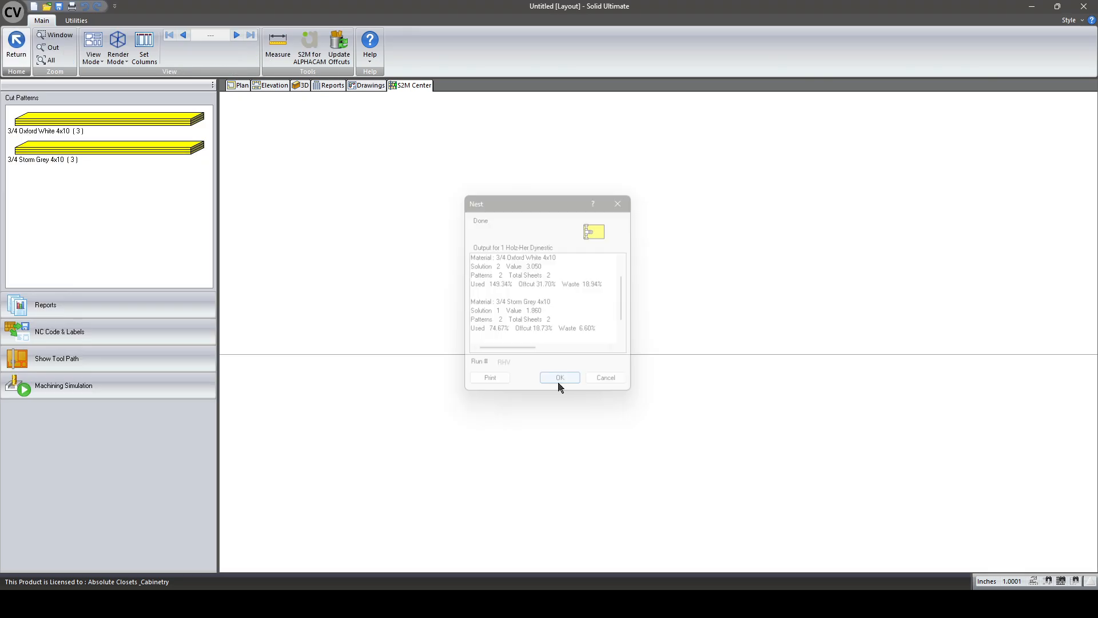
click(105, 127)
click(124, 159)
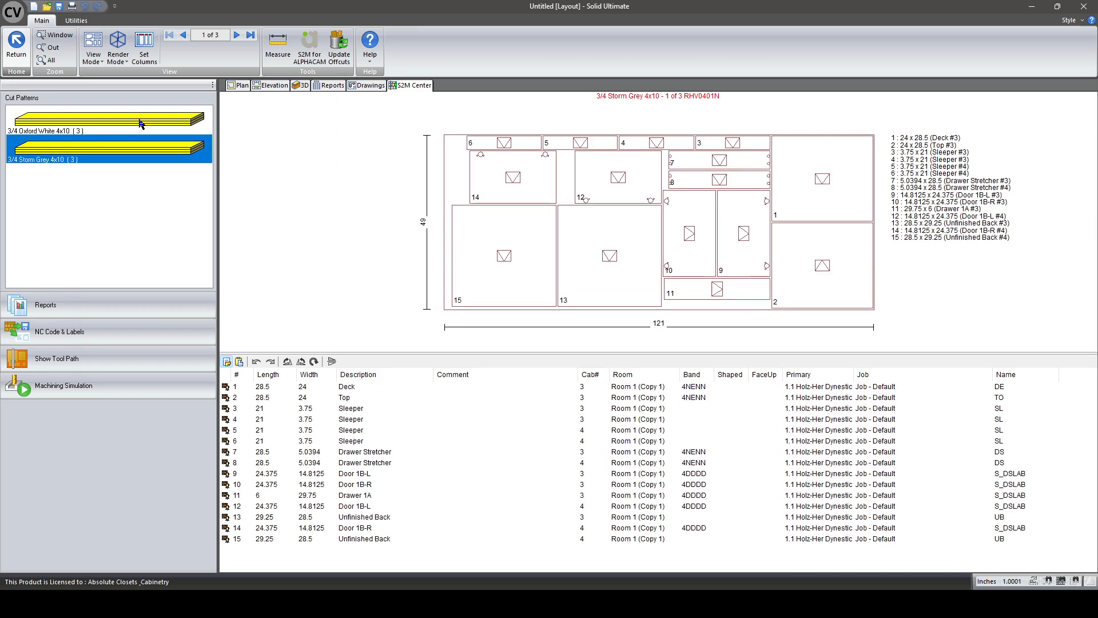
click(236, 35)
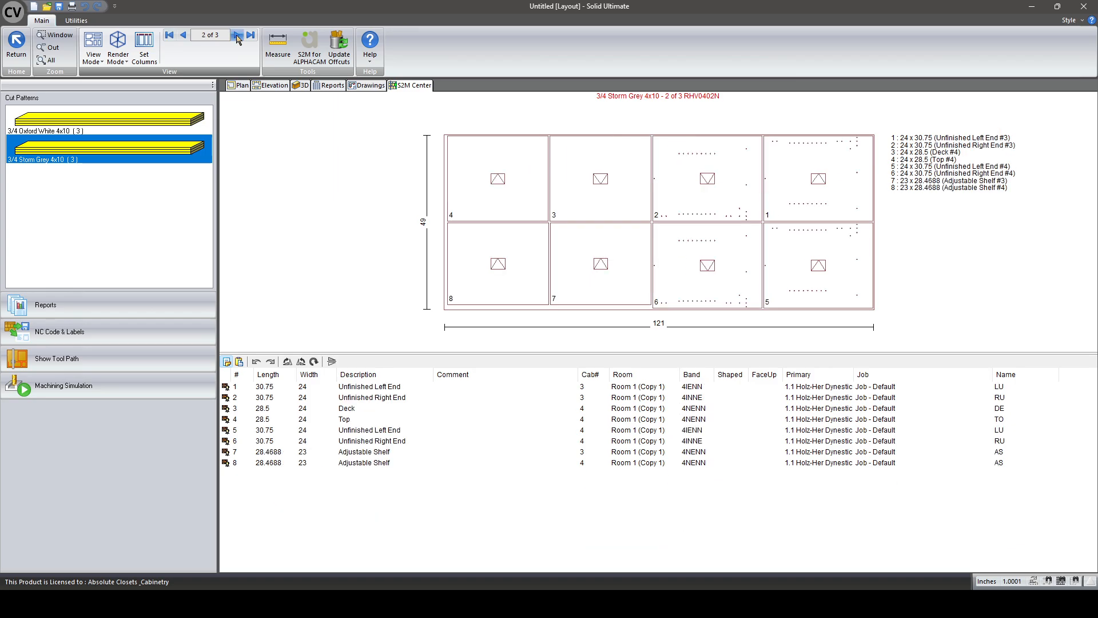
click(237, 36)
click(236, 36)
click(238, 37)
Go back to the part list without generating NC or label data, then rerun the nest using the 1 Holz-Her Dynestic Rework Set.
click(16, 43)
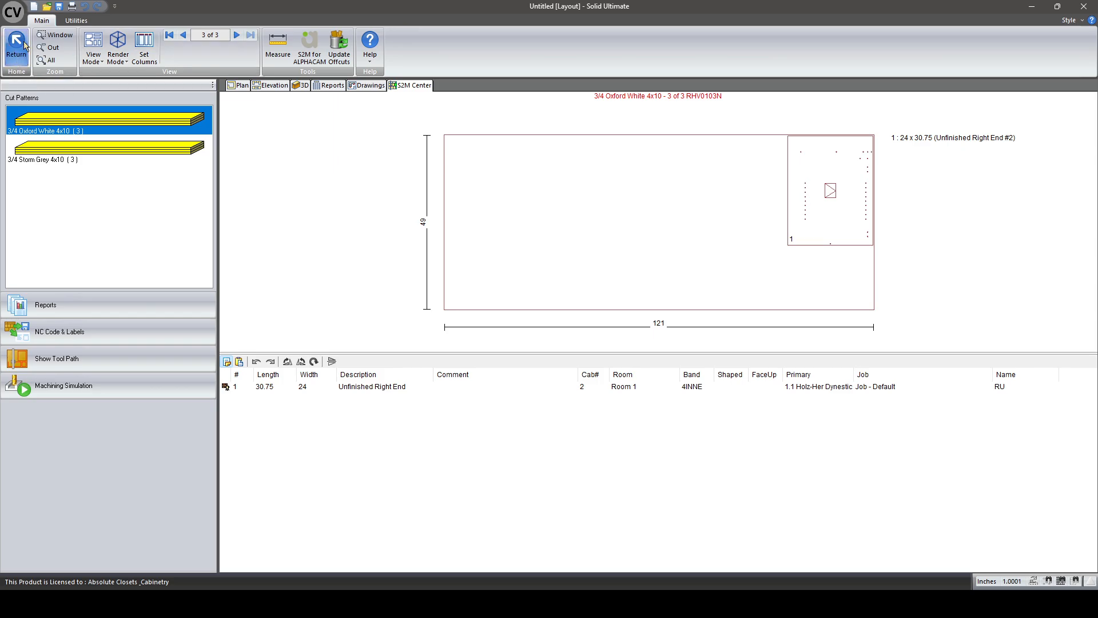
click(623, 316)
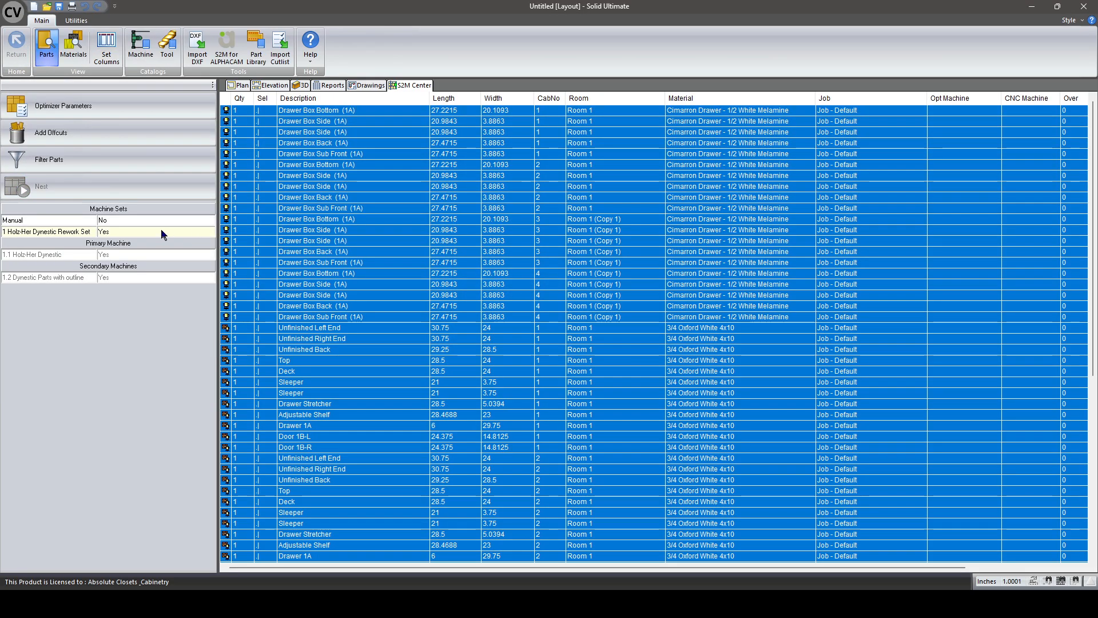
click(124, 230)
click(96, 187)
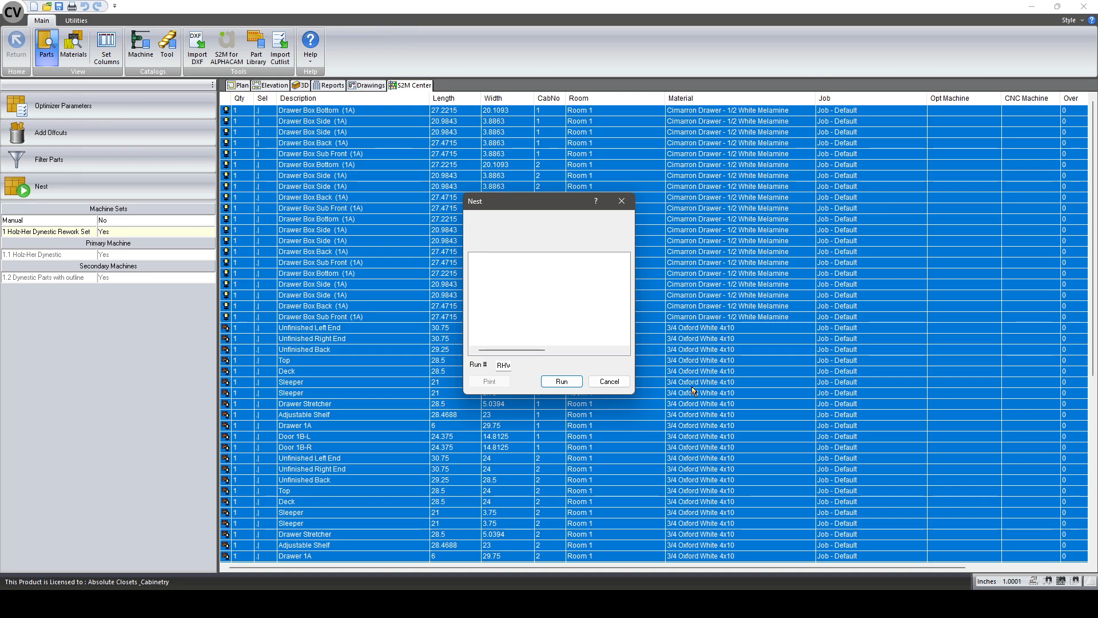
click(560, 382)
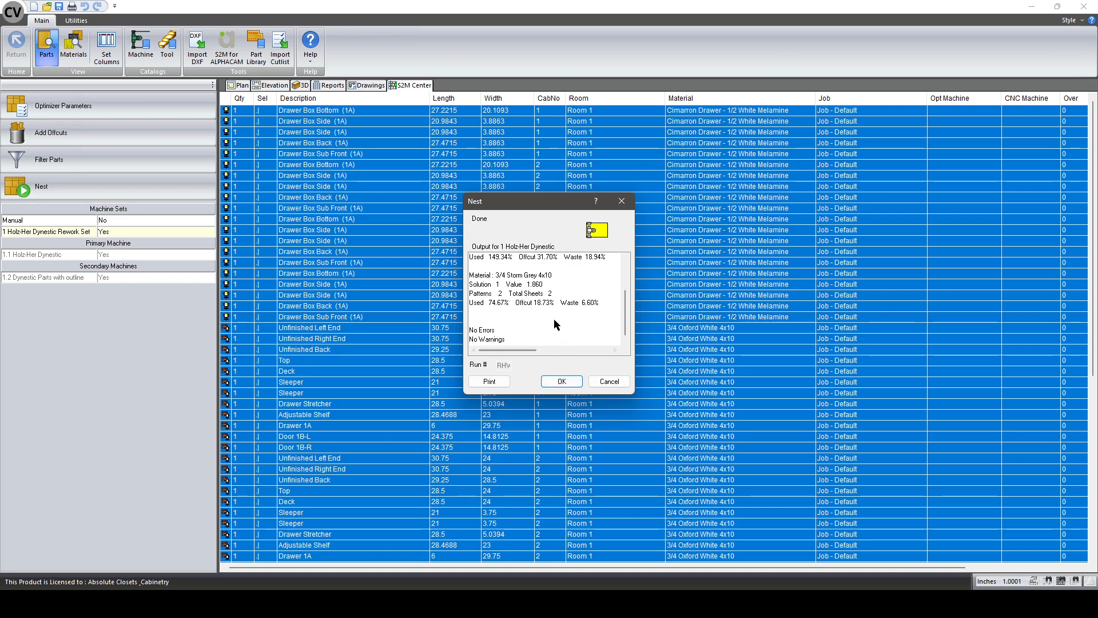
Compare the used, offcut and waste percentages of 3/4 Oxford White 4x10 and 3/4 Storm Grey 4x10, then accept the nest output.
scroll(569, 297, up, 1)
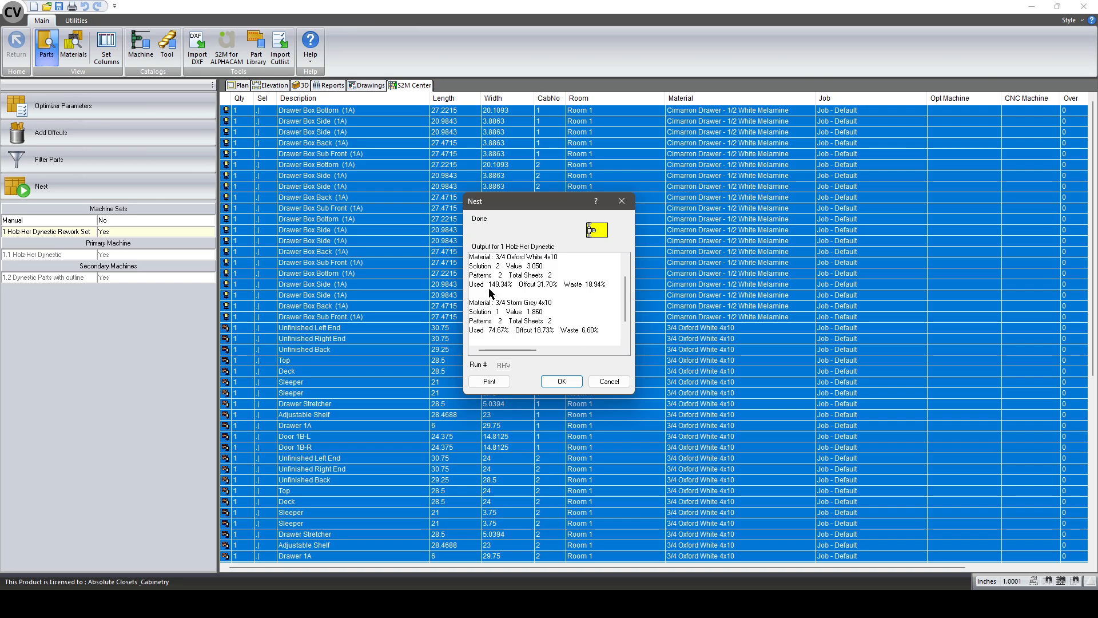
scroll(503, 295, down, 2)
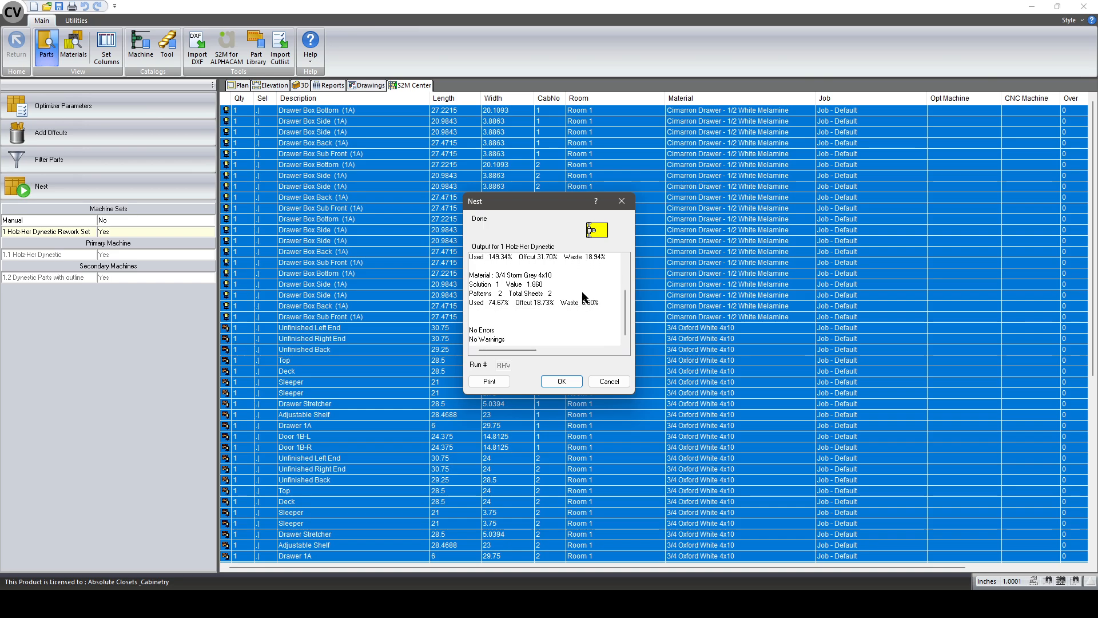
click(564, 380)
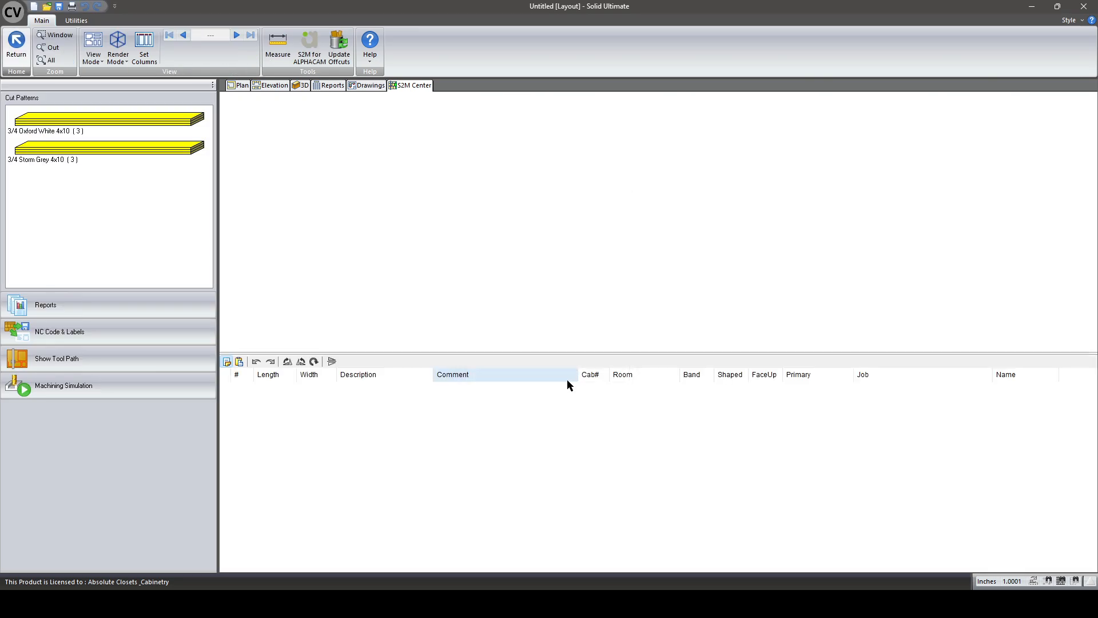
Examine the new cut patterns of 3/4 Storm Grey 4x10 and 3/4 Oxford White 4x10 for how fully each sheet is used.
click(131, 158)
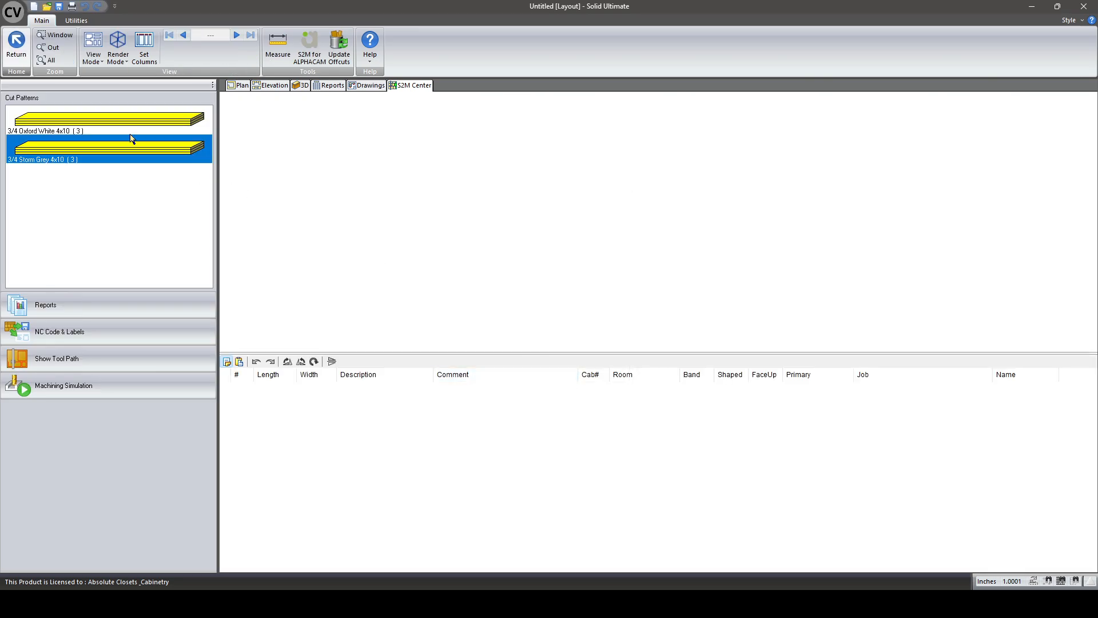
click(237, 36)
click(237, 36)
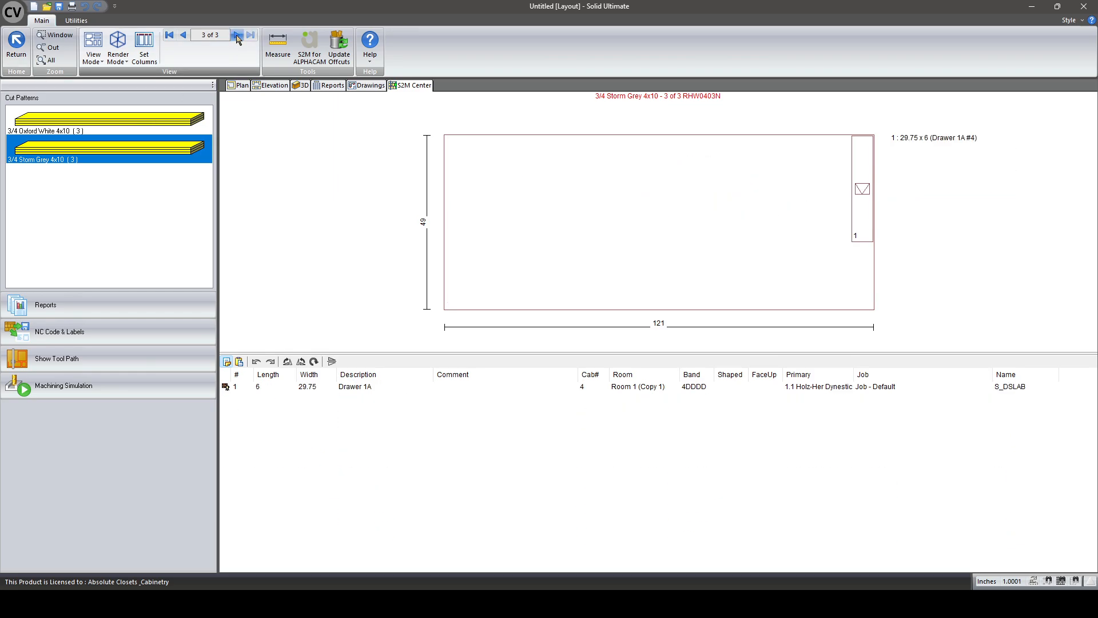
click(168, 124)
click(239, 36)
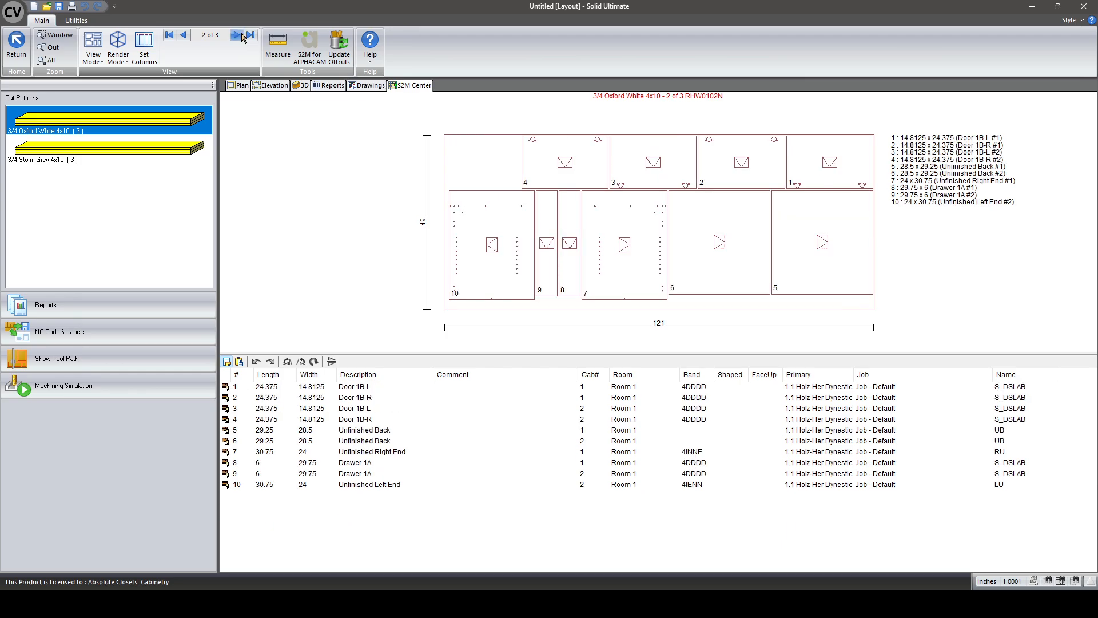
click(239, 36)
click(184, 36)
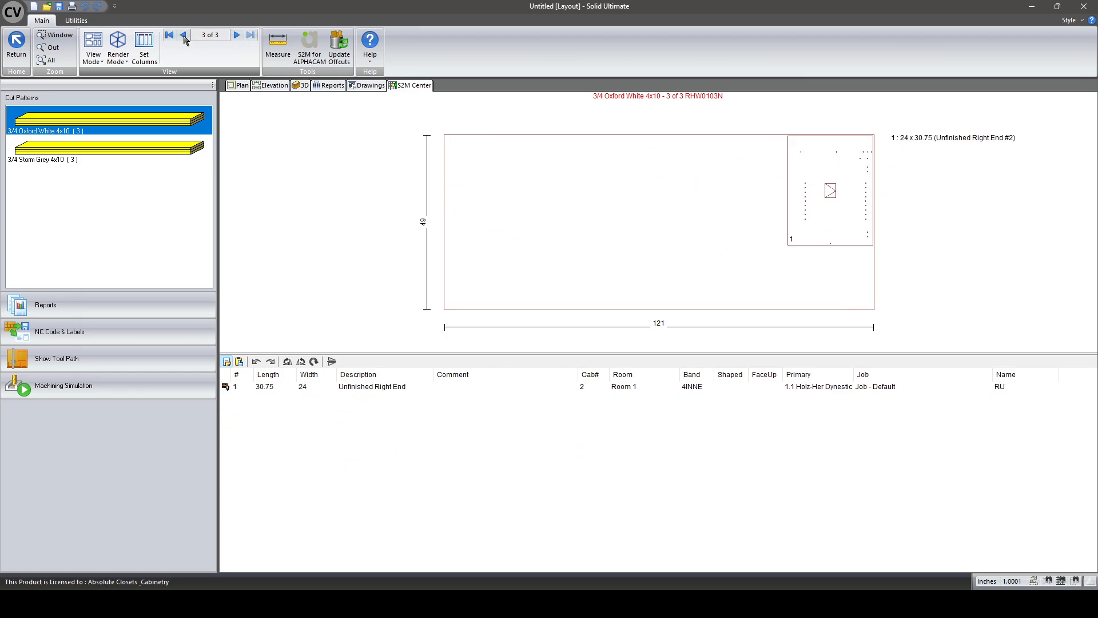
click(184, 36)
click(184, 36)
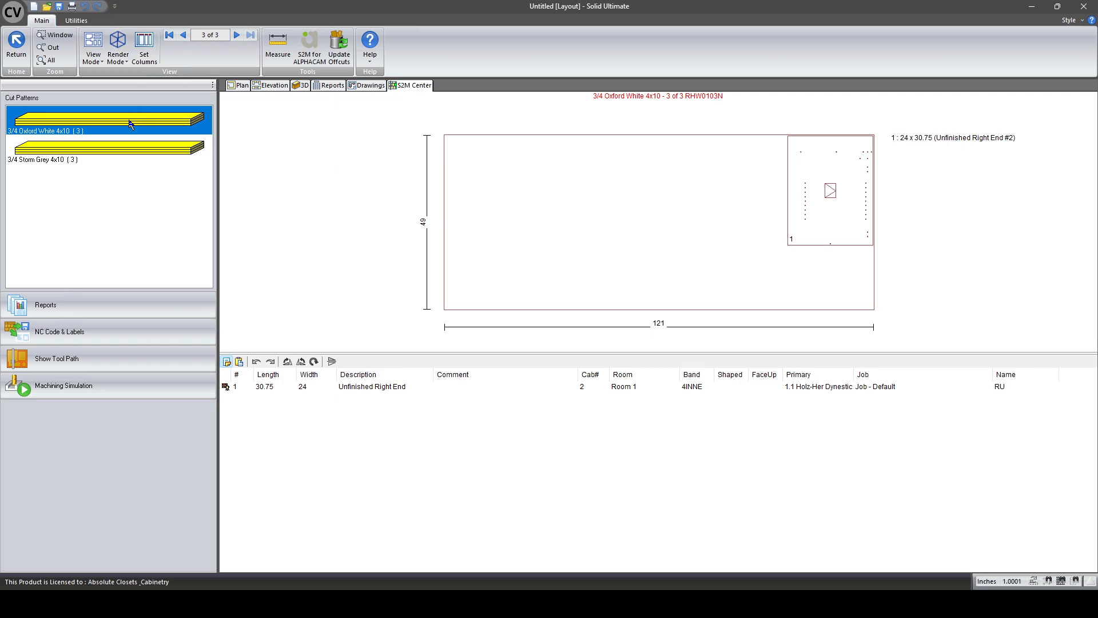
click(138, 149)
click(140, 133)
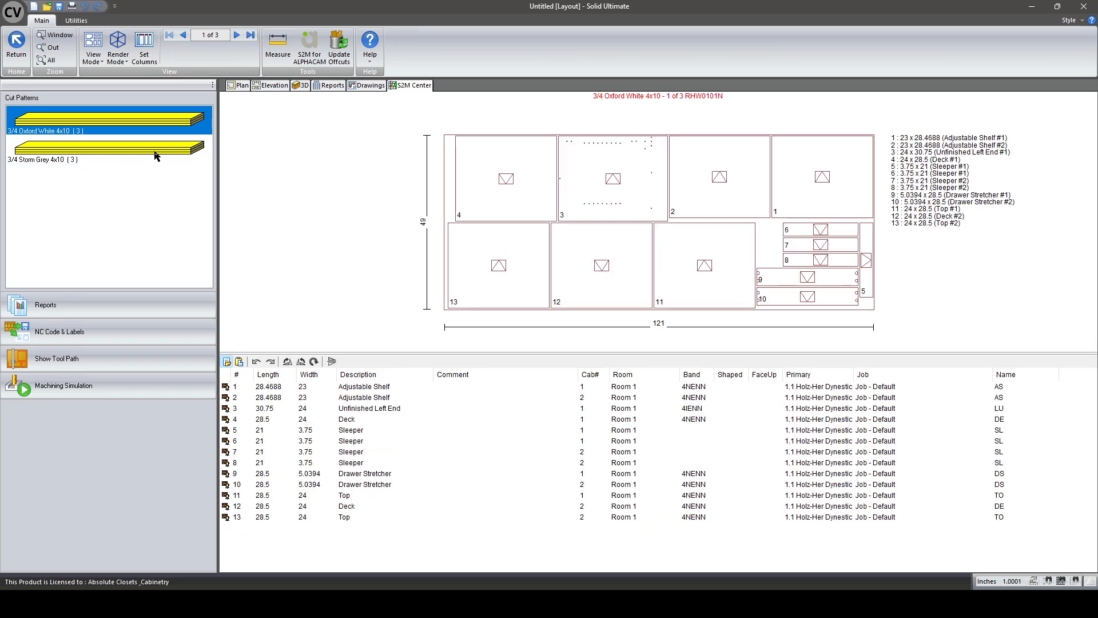
click(137, 149)
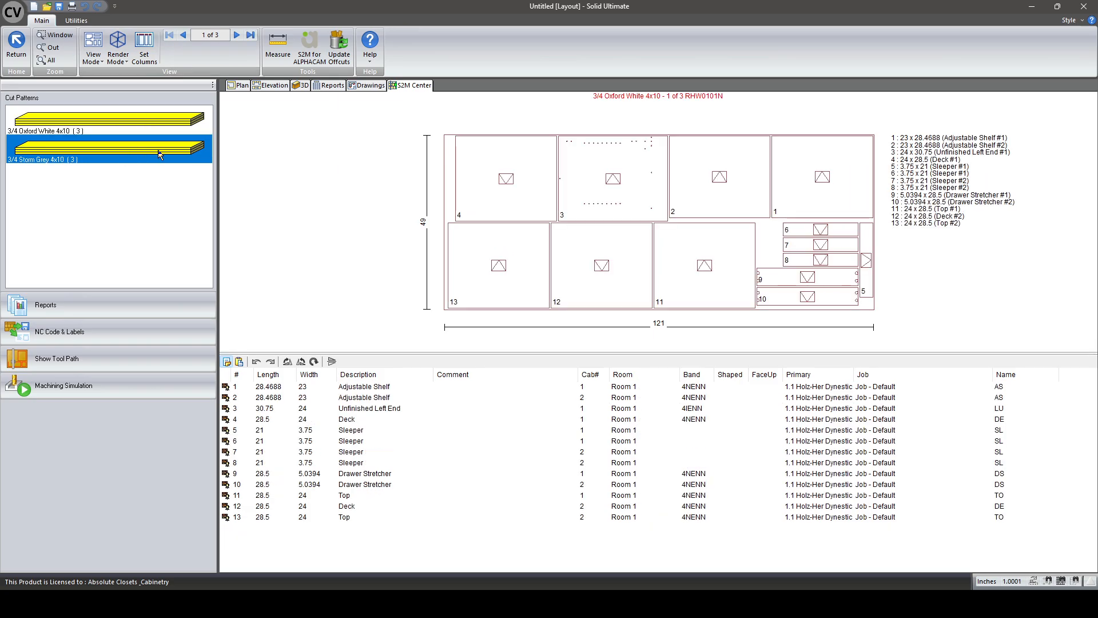
click(162, 114)
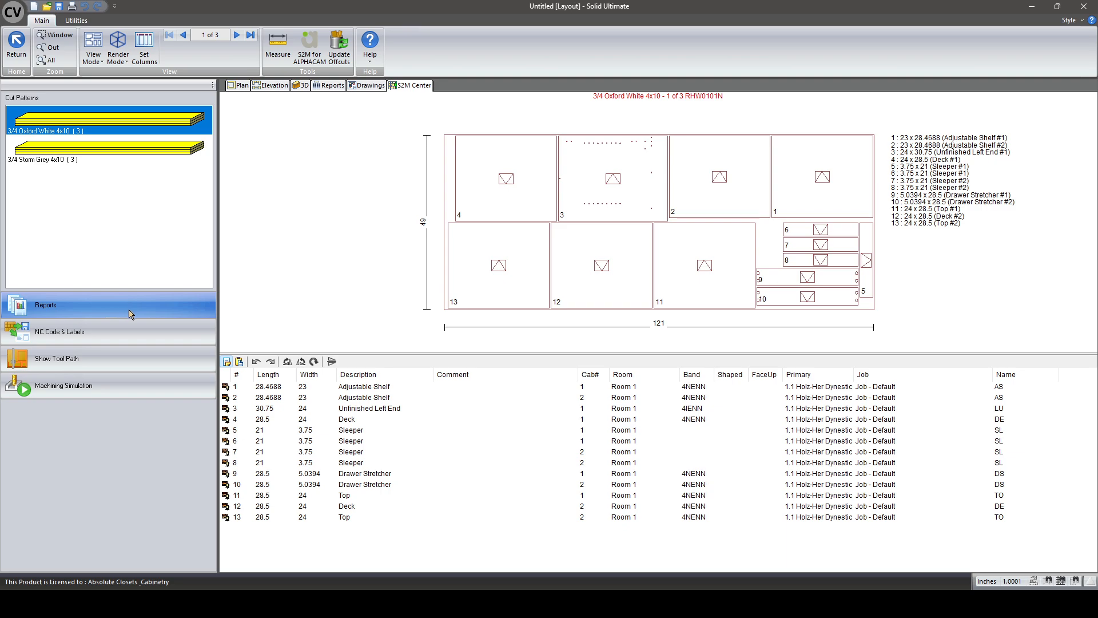
click(623, 603)
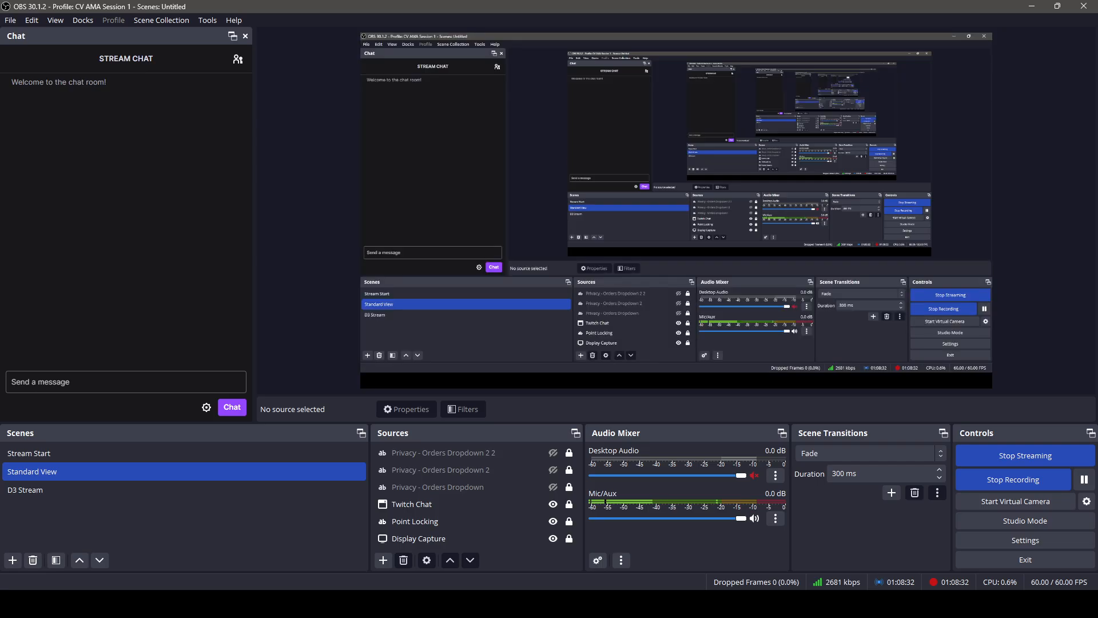